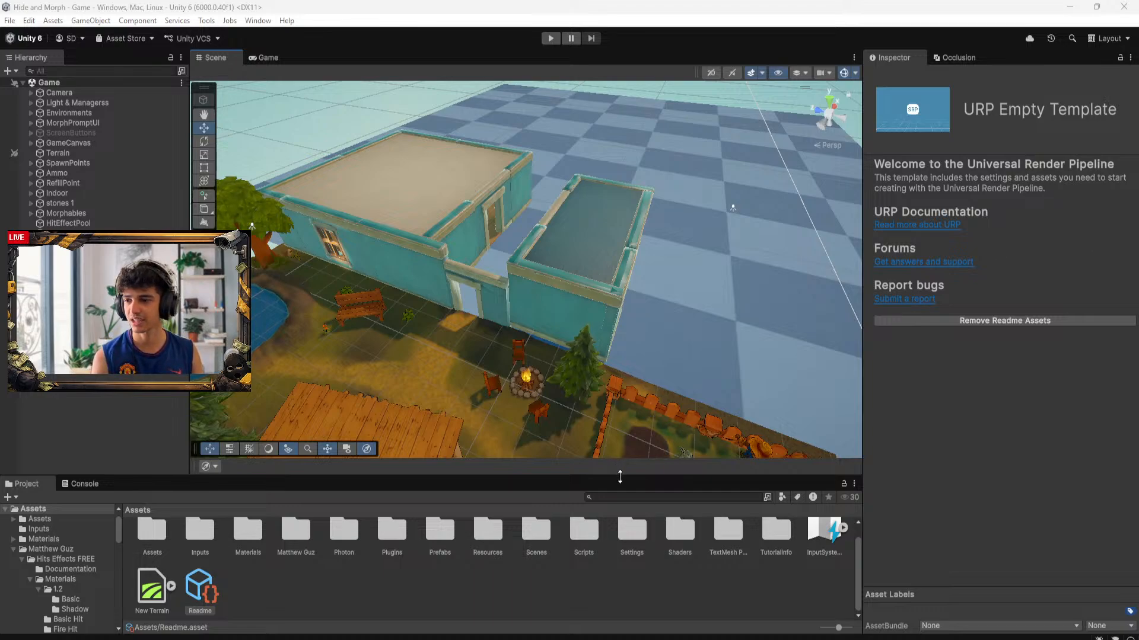
Shorten the front wall segment walls 1 (3) beside the doorway to a Z scale of about 1.22
left_click_drag(620, 477, 619, 496)
left_click_drag(609, 297, 649, 244, "alt")
scroll(650, 244, "up", 3)
left_click_drag(595, 269, 699, 193, "alt")
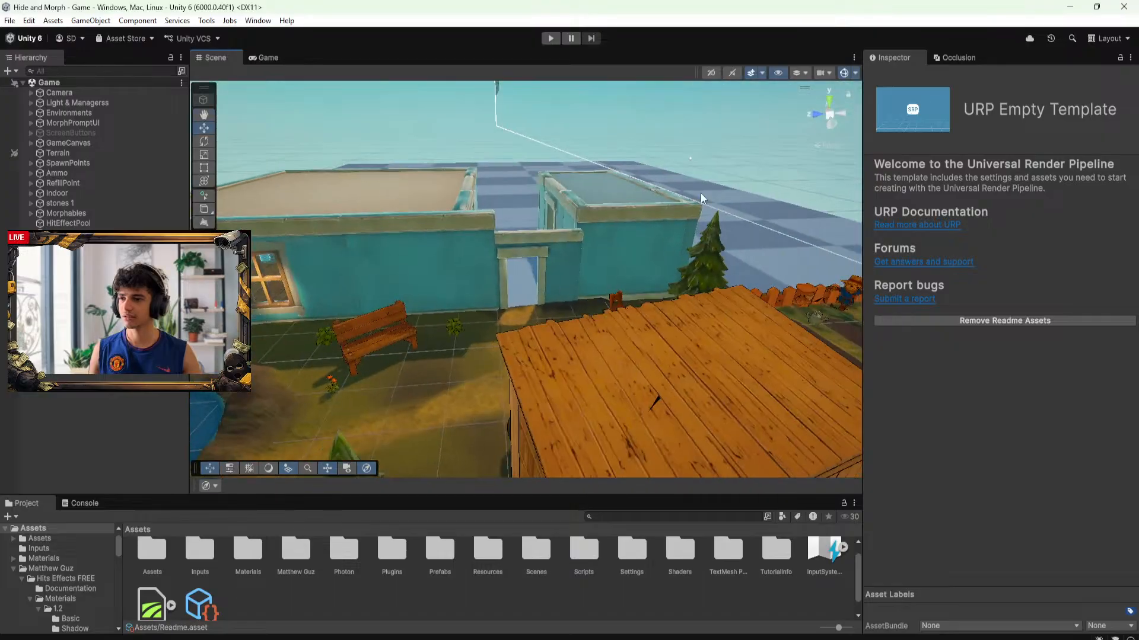
middle_click_drag(504, 237, 630, 284)
scroll(620, 273, "up", 3)
left_click_drag(609, 263, 588, 201, "alt")
middle_click_drag(655, 295, 593, 290)
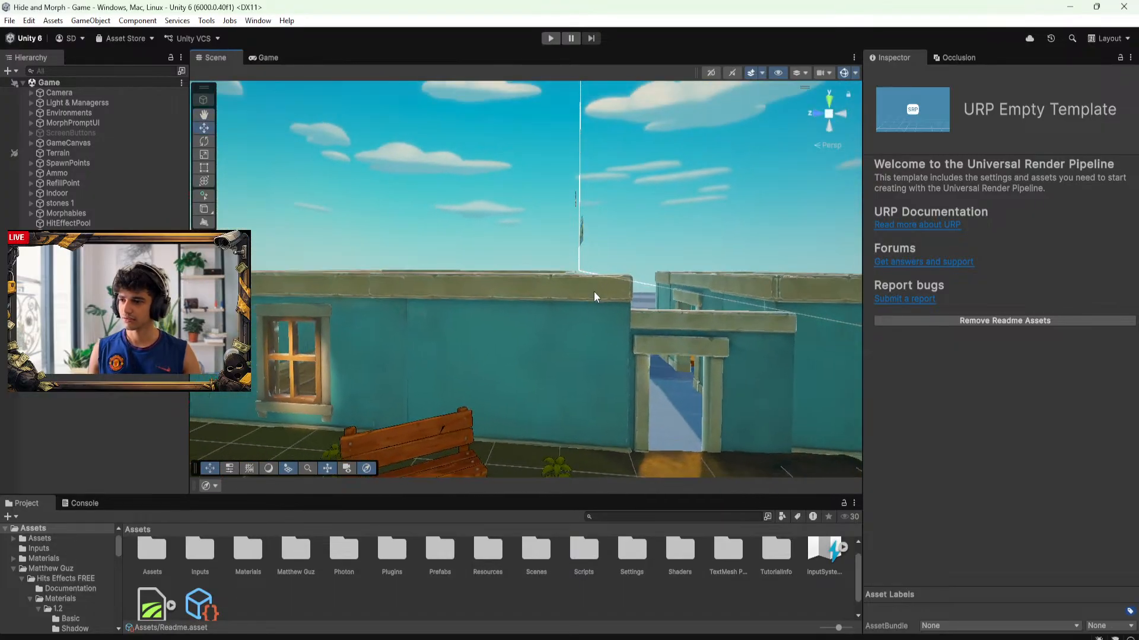
left_click_drag(595, 293, 589, 342, "alt")
left_click(611, 316)
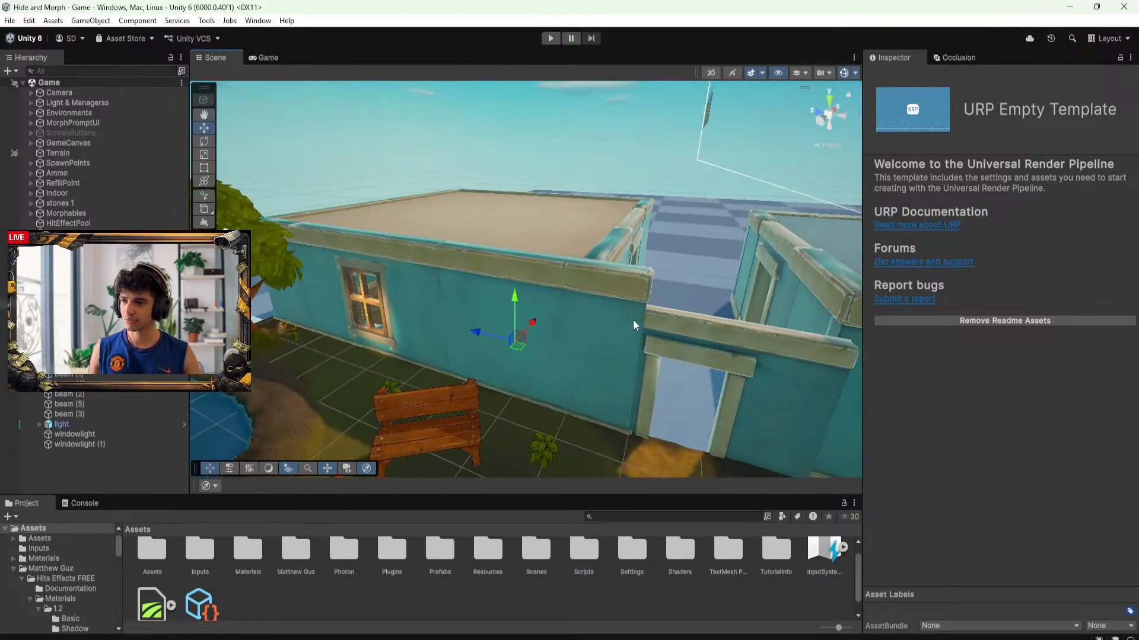
key("r")
key("t")
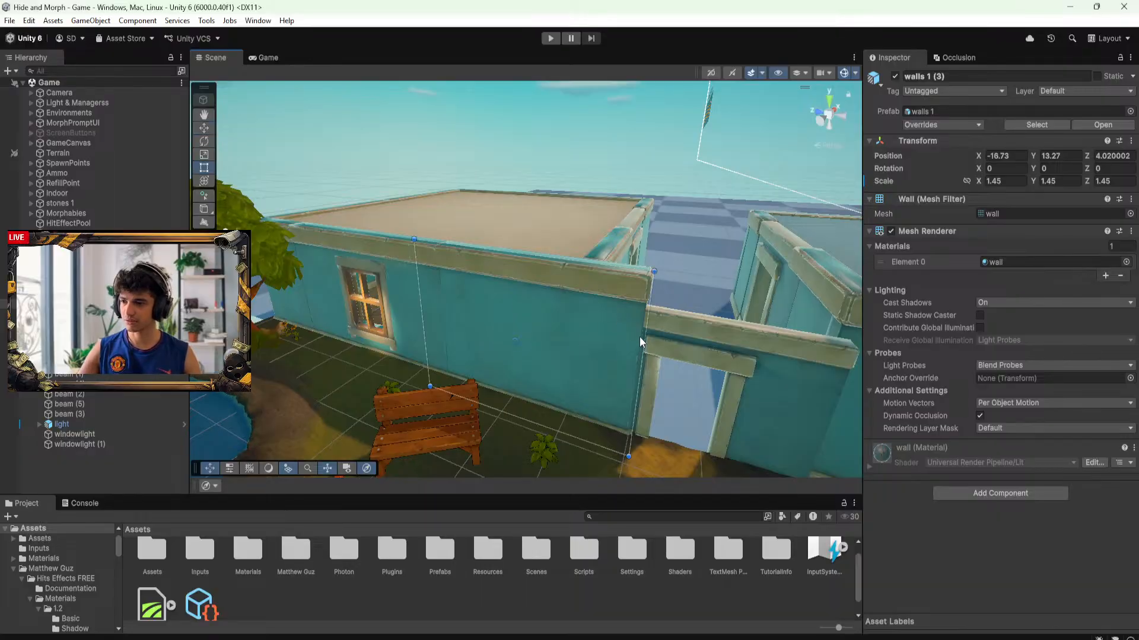
left_click_drag(641, 337, 598, 329)
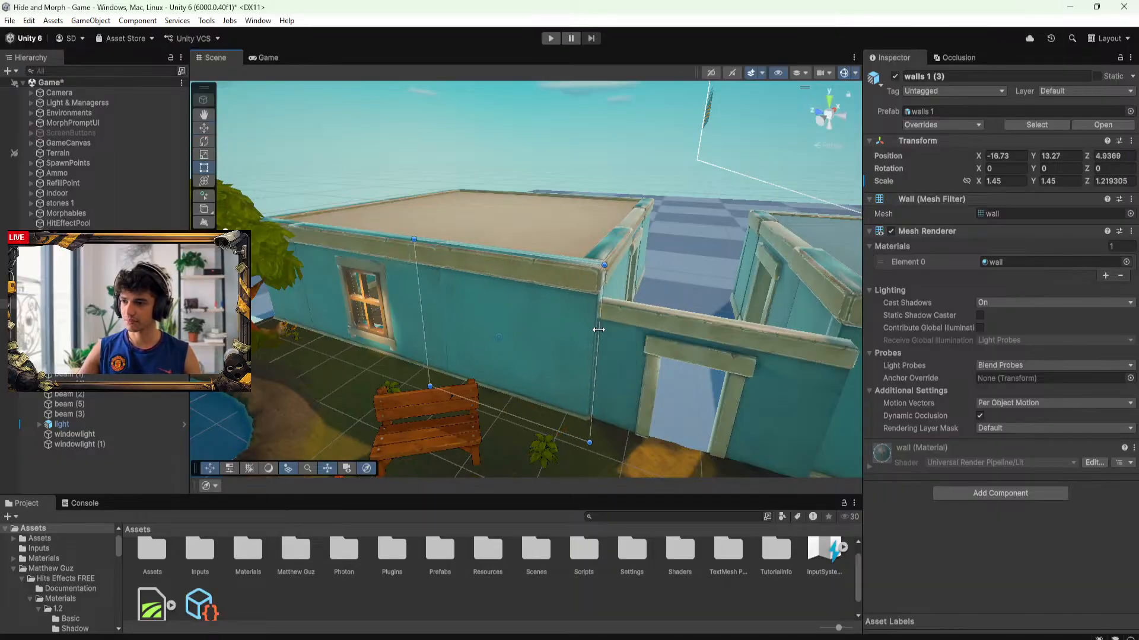
Select the front doorway piece, doorway (1), between the bedroom and washroom walls
left_click_drag(660, 282, 789, 379, "alt")
scroll(588, 218, "up", 3)
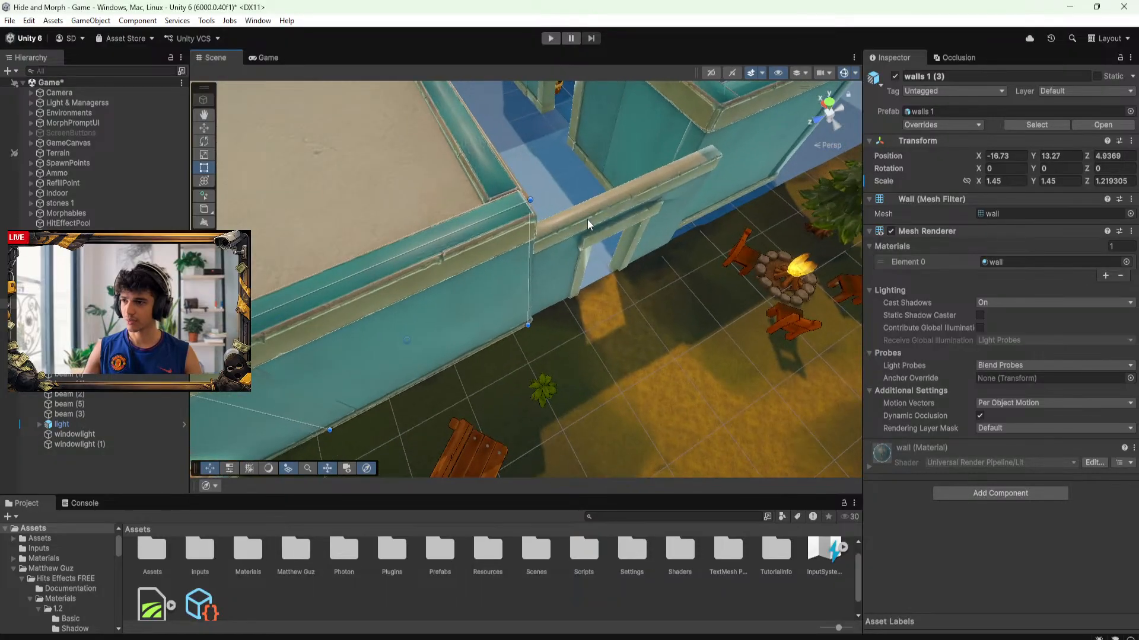
left_click_drag(587, 219, 635, 396, "alt")
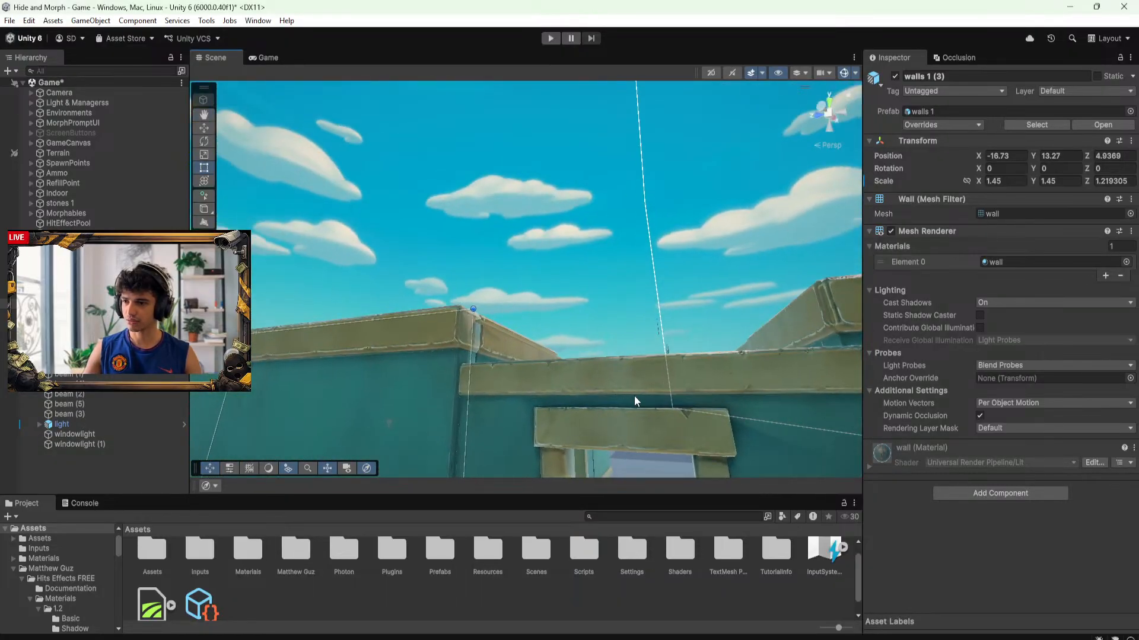
left_click_drag(559, 242, 589, 328, "alt")
left_click(591, 332)
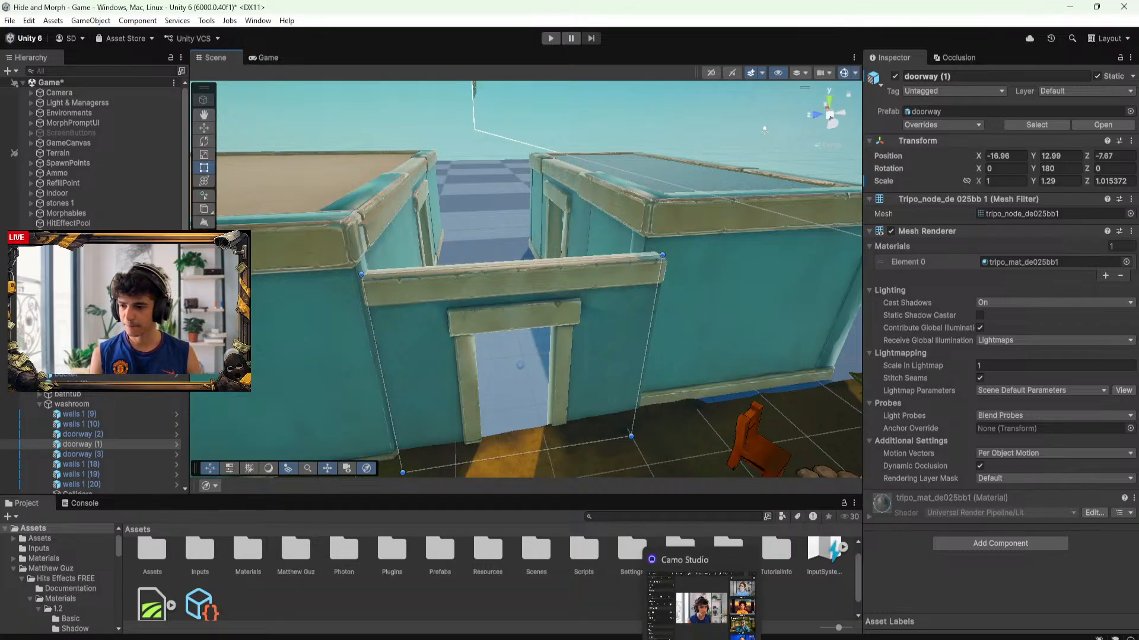
Switch to OBS, lower the Desktop Audio level to -28.0 dB, and return to Unity
left_click(676, 639)
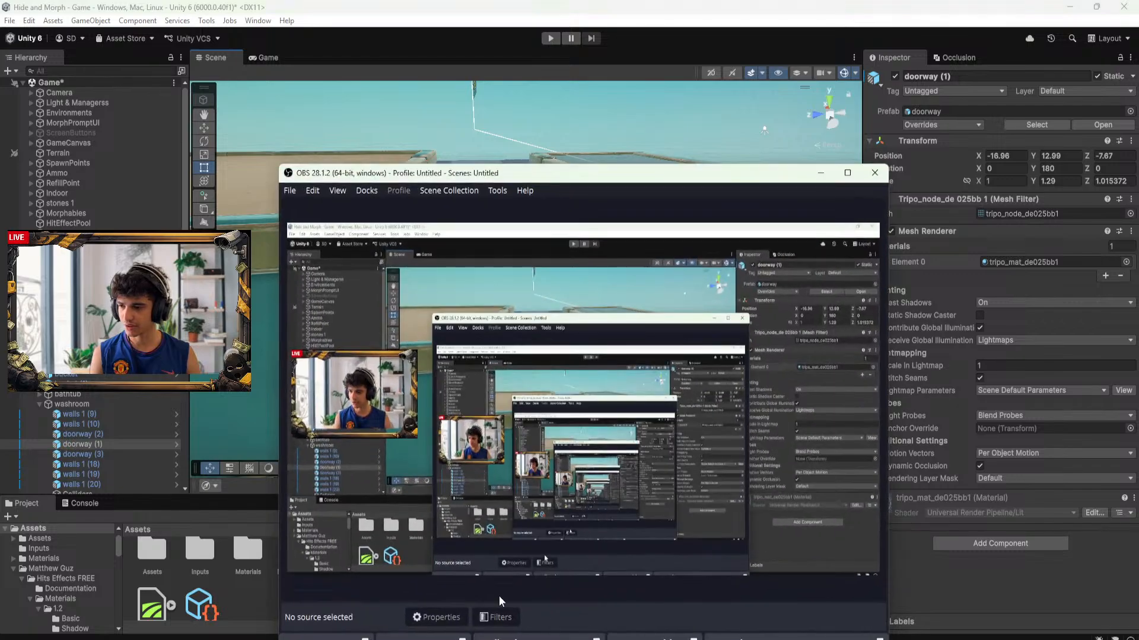
left_click_drag(723, 172, 713, 45)
double_click(713, 47)
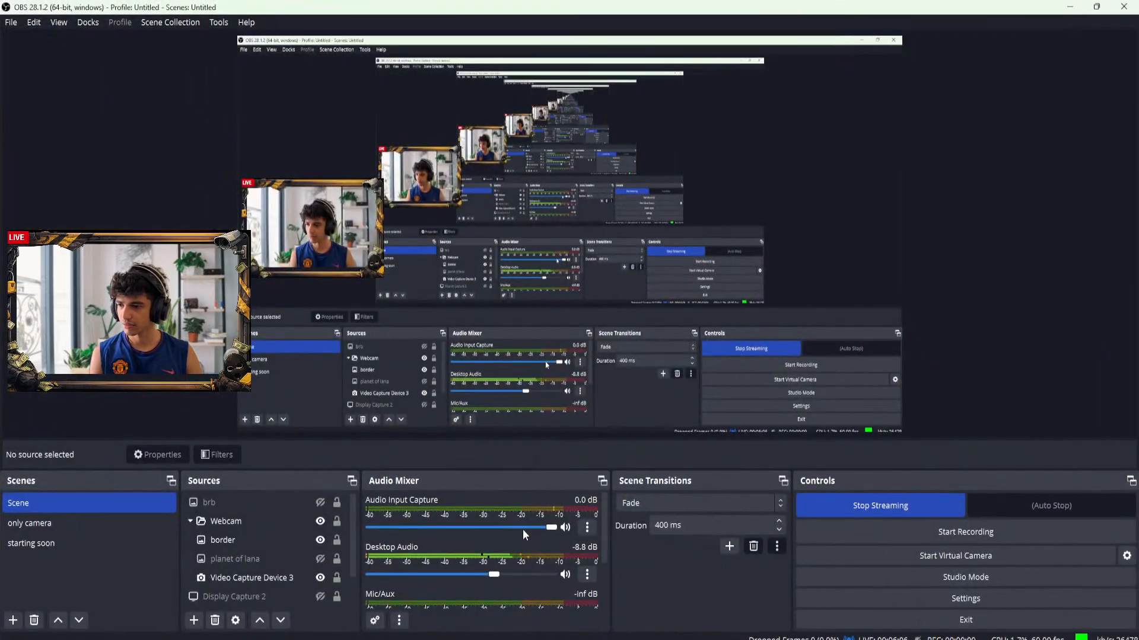
left_click_drag(516, 575, 440, 579)
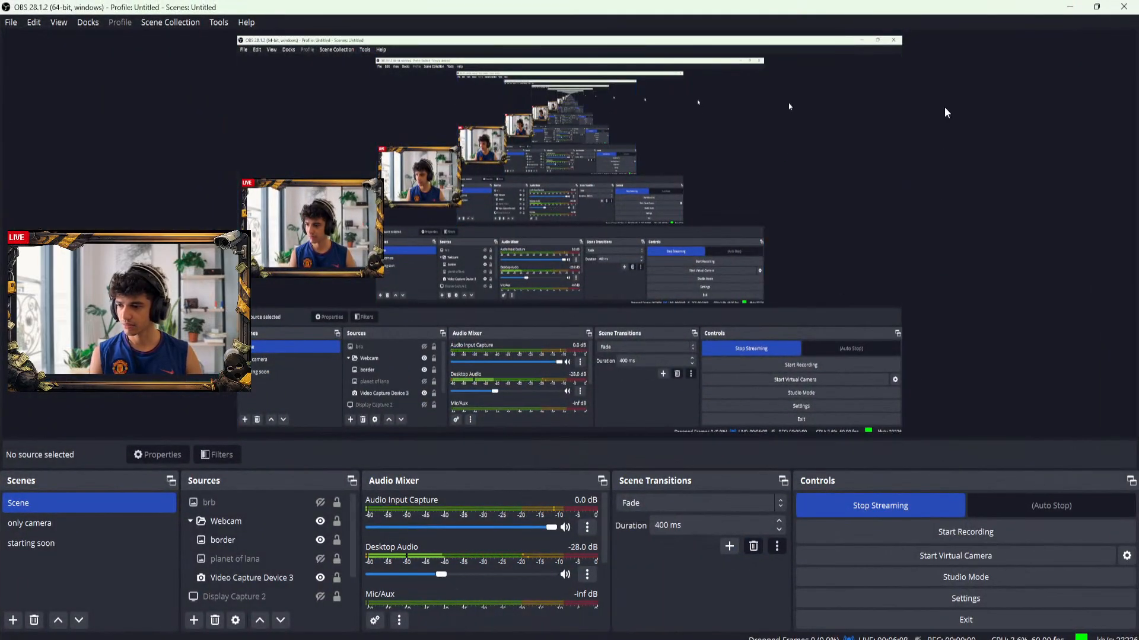
left_click(1071, 13)
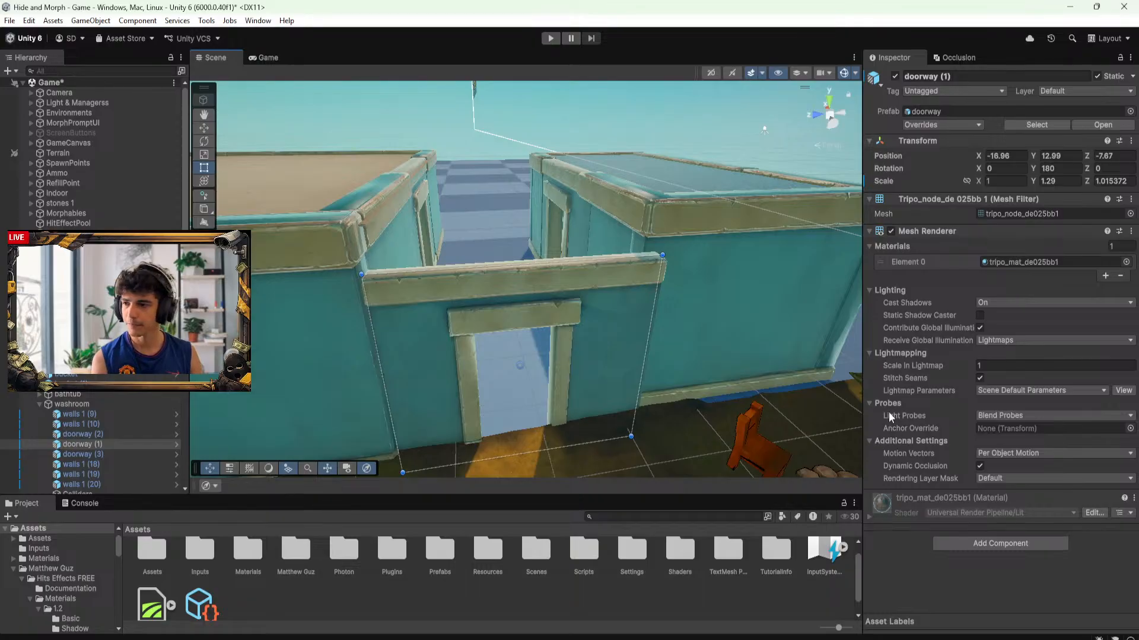
Stretch the front doorway piece upward to a Y scale of about 1.54, level with the tops of the adjacent walls
left_click_drag(566, 262, 556, 211)
left_click_drag(541, 260, 266, 373, "alt")
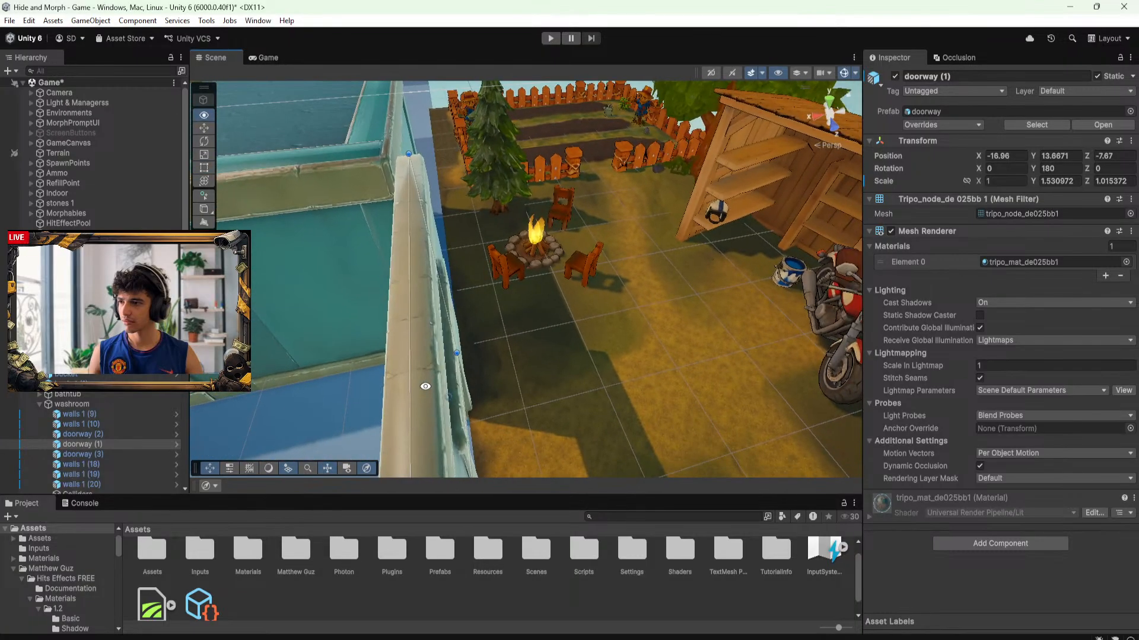
left_click_drag(406, 369, 166, 185)
left_click_drag(457, 177, 458, 192)
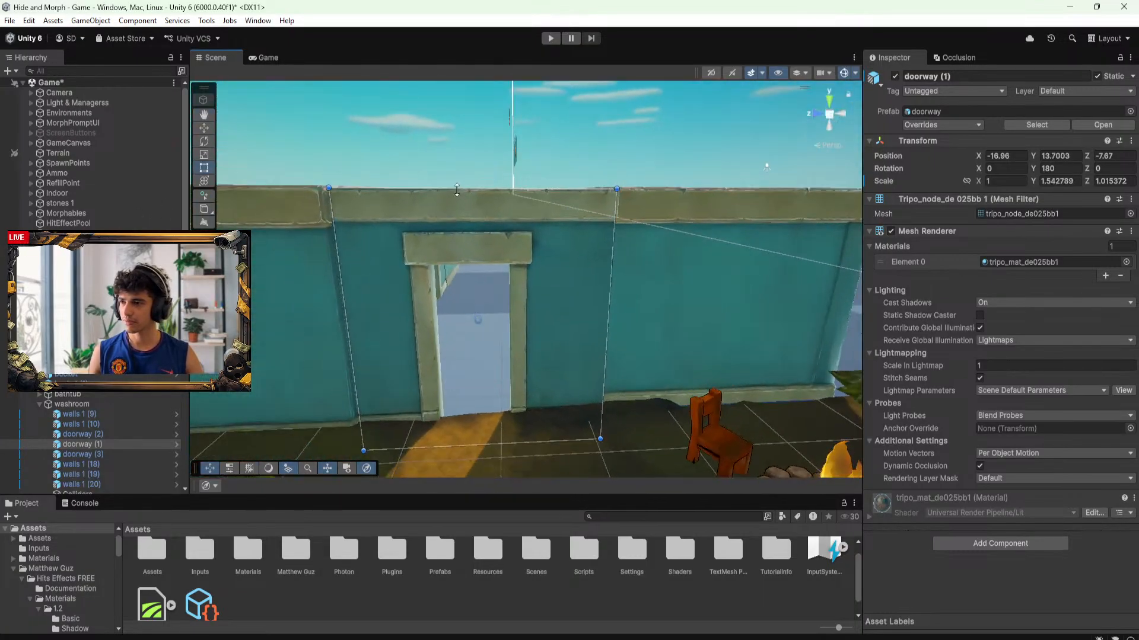
Move the front doorway piece inward along the X axis to about -16.13
left_click_drag(561, 246, 681, 296, "alt")
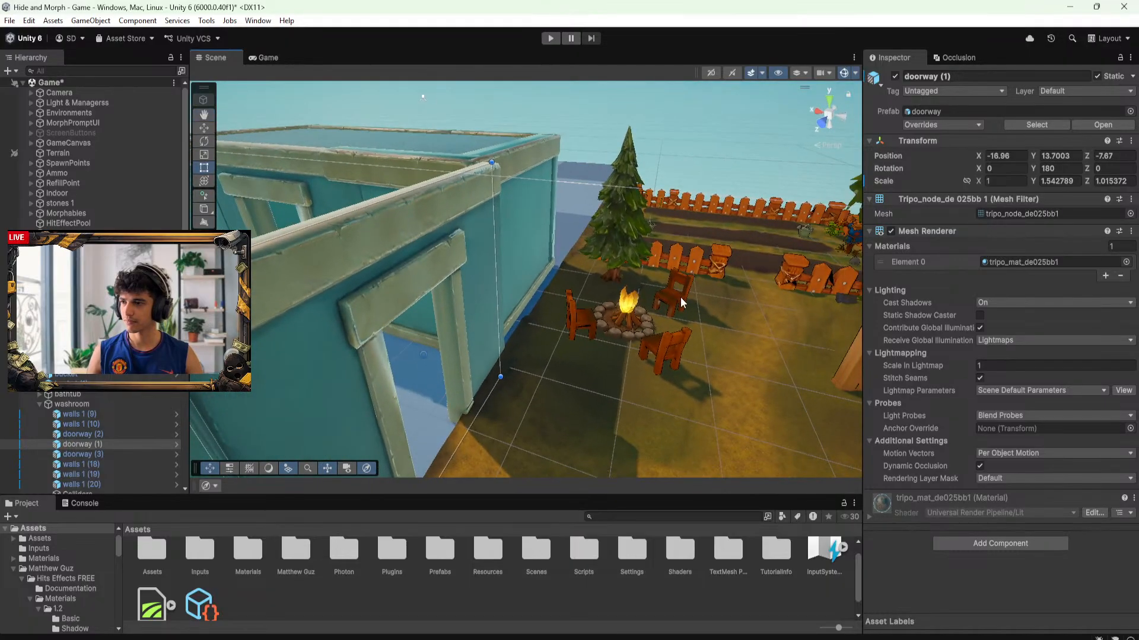
key("w")
left_click_drag(462, 367, 435, 359)
left_click_drag(510, 347, 651, 262, "alt")
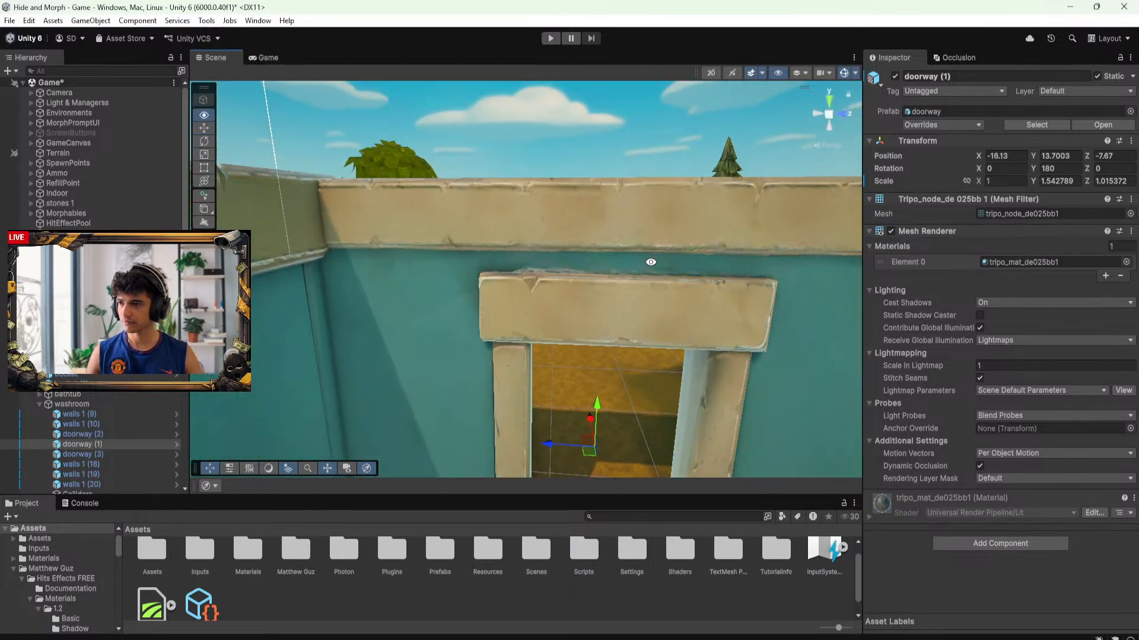
scroll(628, 271, "down", 5)
mouse_move(637, 261)
middle_mouse_down()
mouse_move(629, 236)
mouse_move(639, 265)
middle_mouse_up()
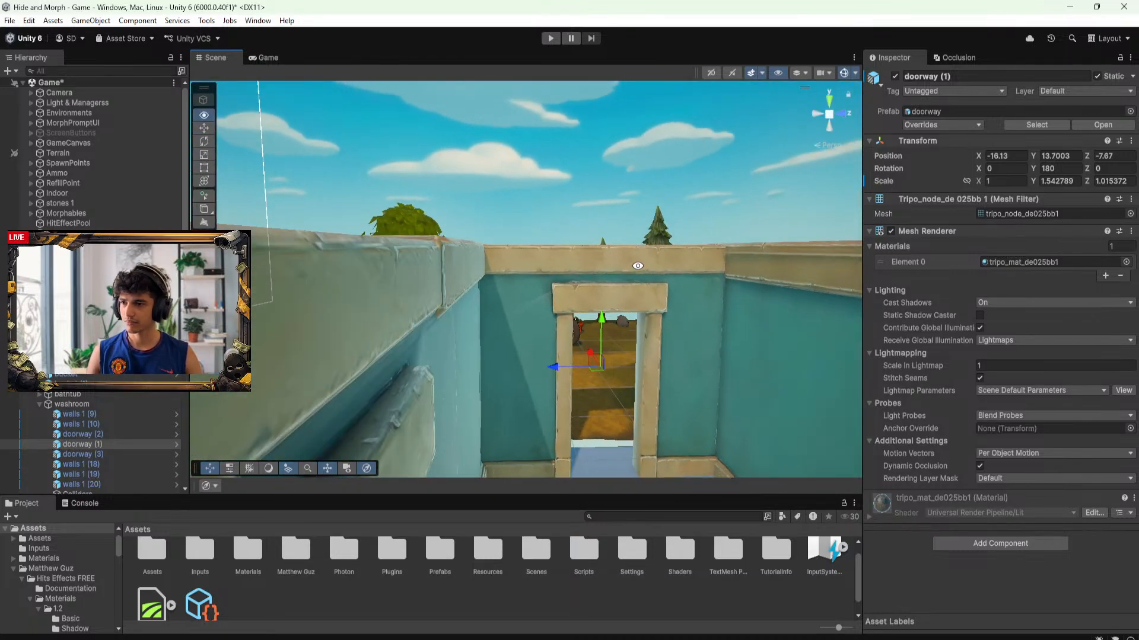
Examine the doorway's fit against the neighbouring walls and the corridor between both rooms from inside, outside and above
left_click_drag(638, 264, 527, 258, "alt")
middle_click_drag(527, 258, 465, 282)
left_click_drag(465, 282, 699, 353, "alt")
scroll(576, 247, "down", 5)
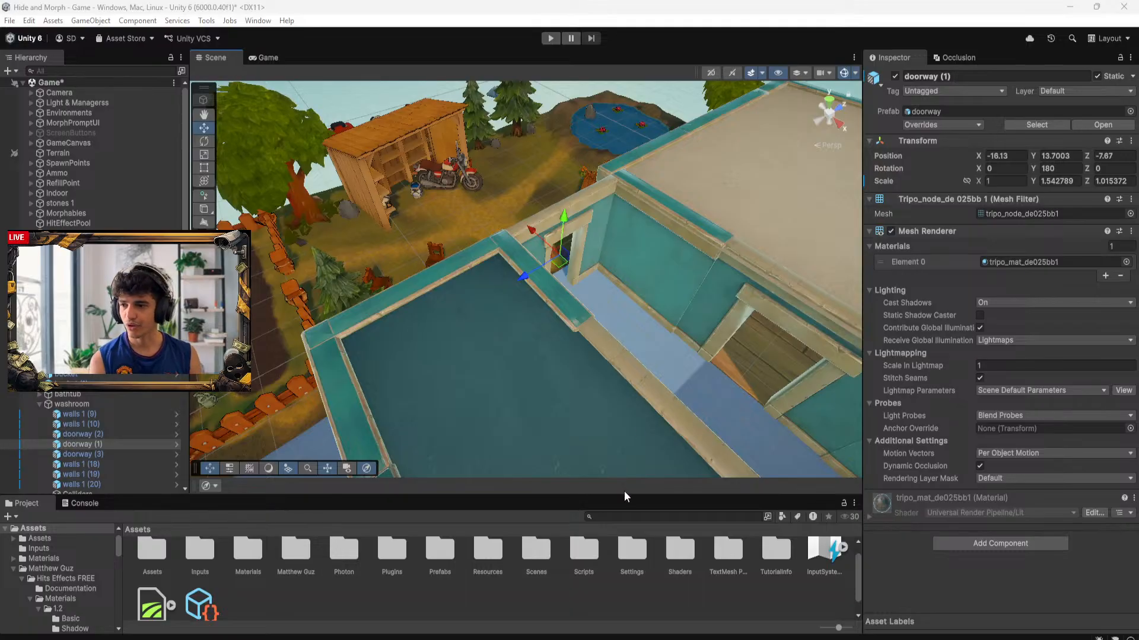
left_click_drag(623, 497, 625, 532)
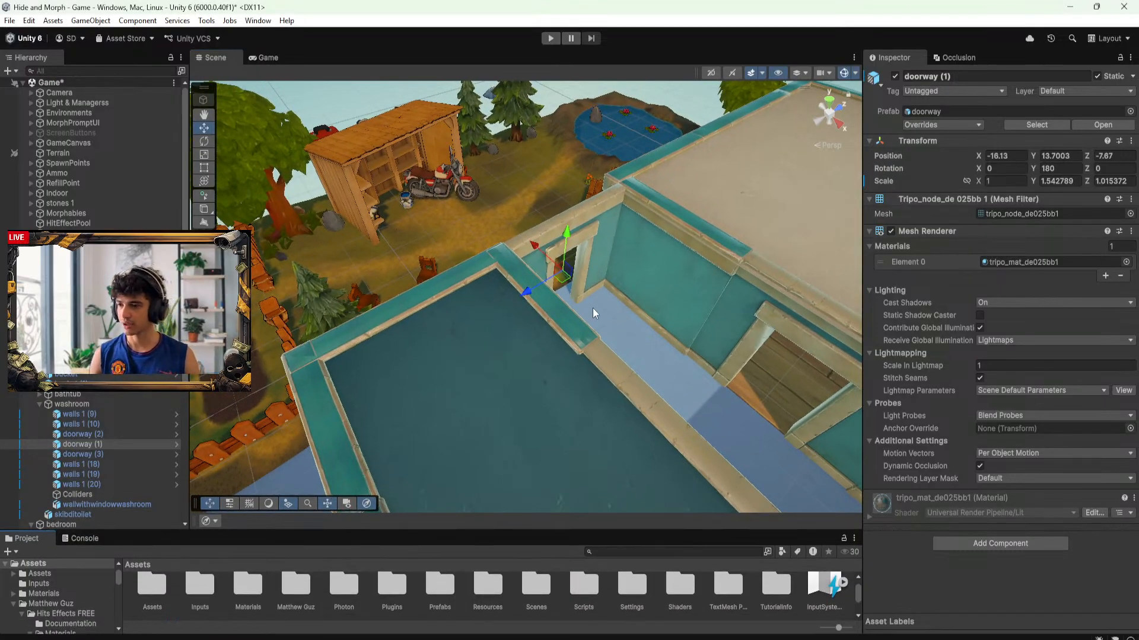
left_click_drag(592, 308, 654, 230, "alt")
left_click_drag(623, 315, 768, 330, "alt")
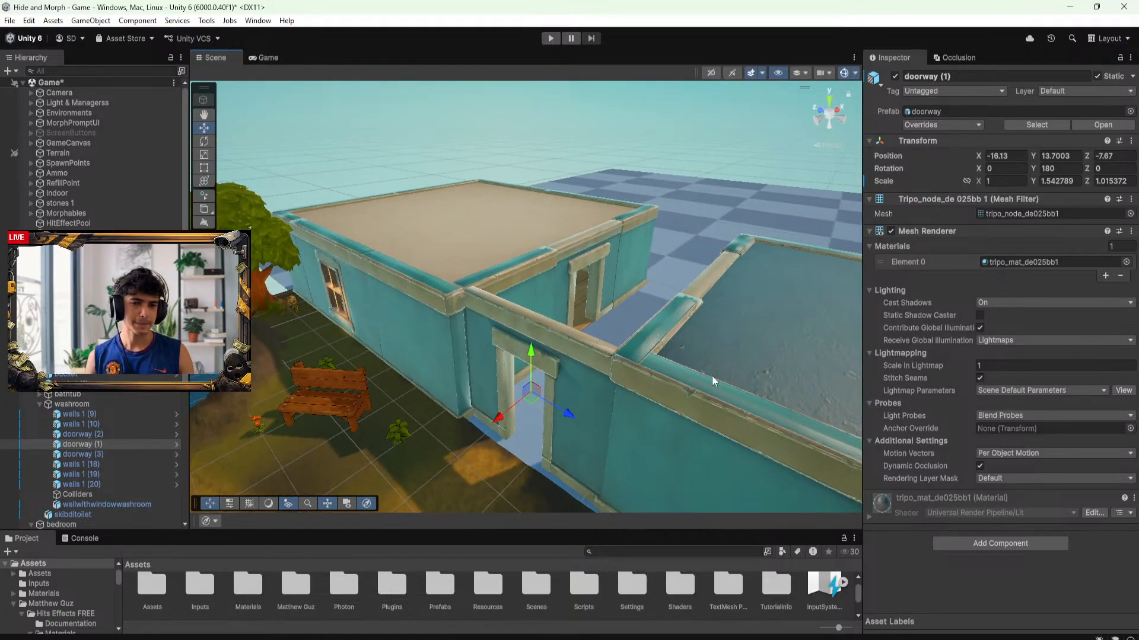
left_click_drag(711, 376, 522, 223, "alt")
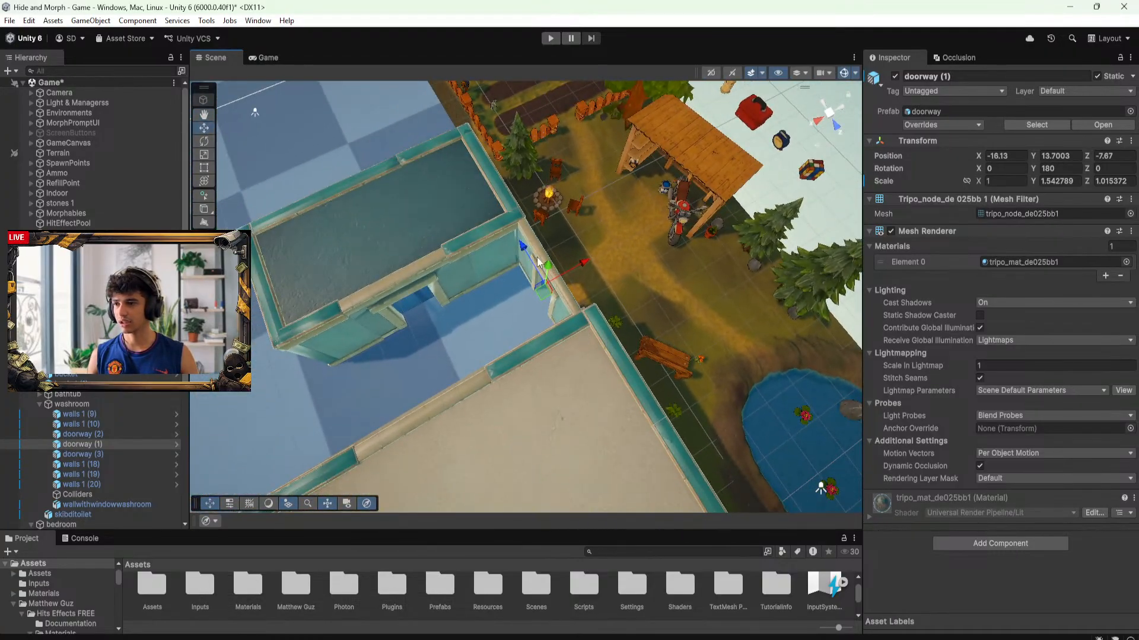
left_click_drag(539, 262, 515, 300, "alt")
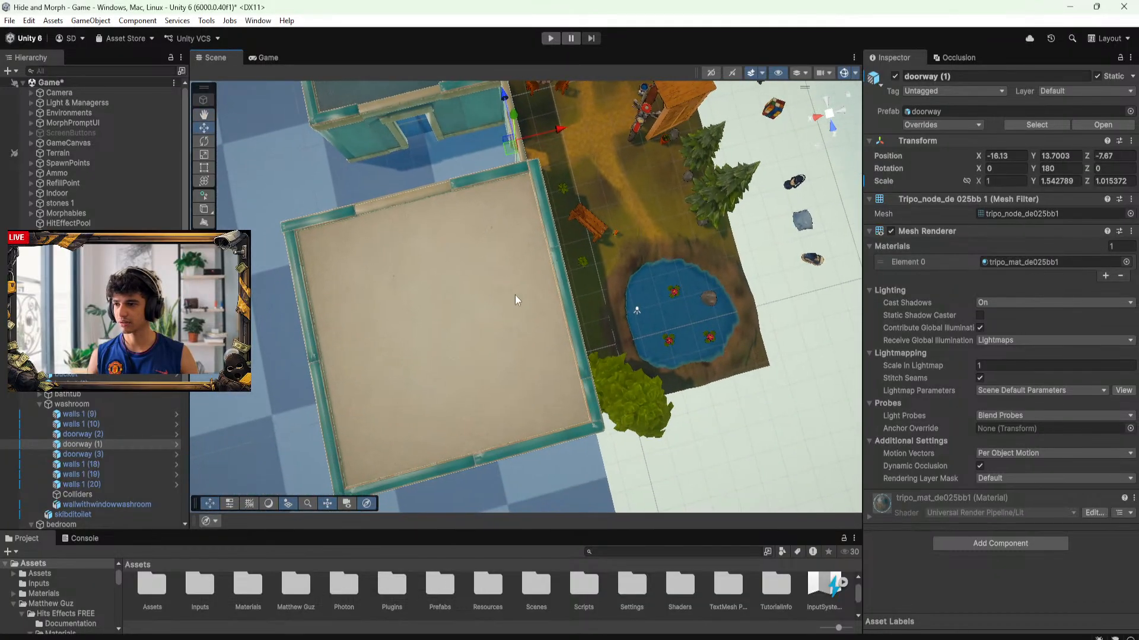
left_click(565, 298)
left_click(543, 227, "shift")
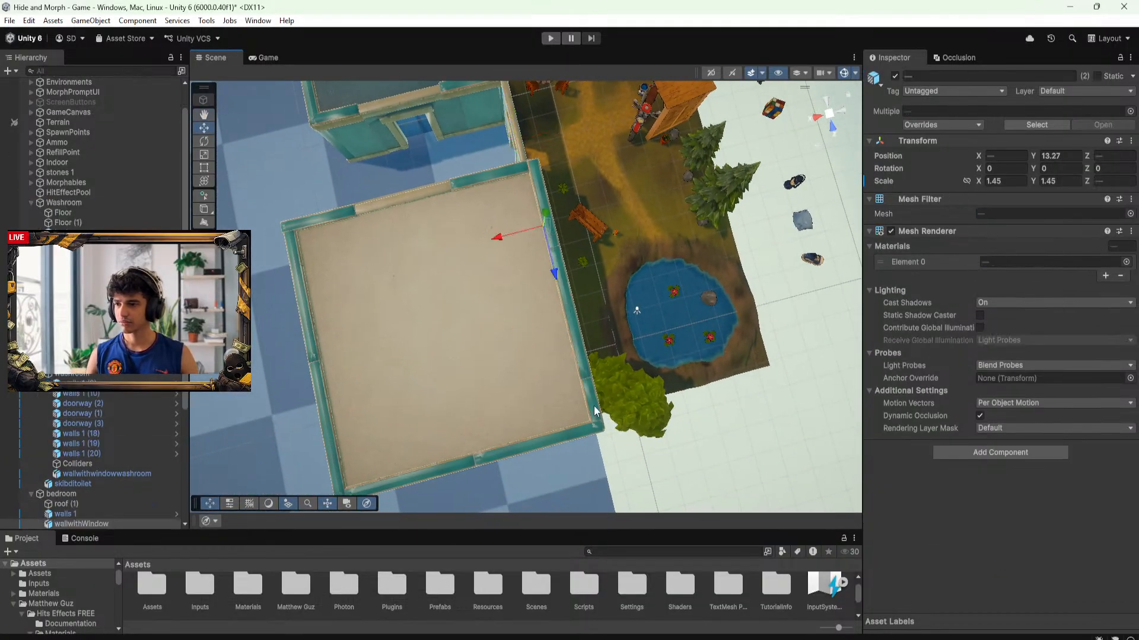
left_click(544, 440, "shift")
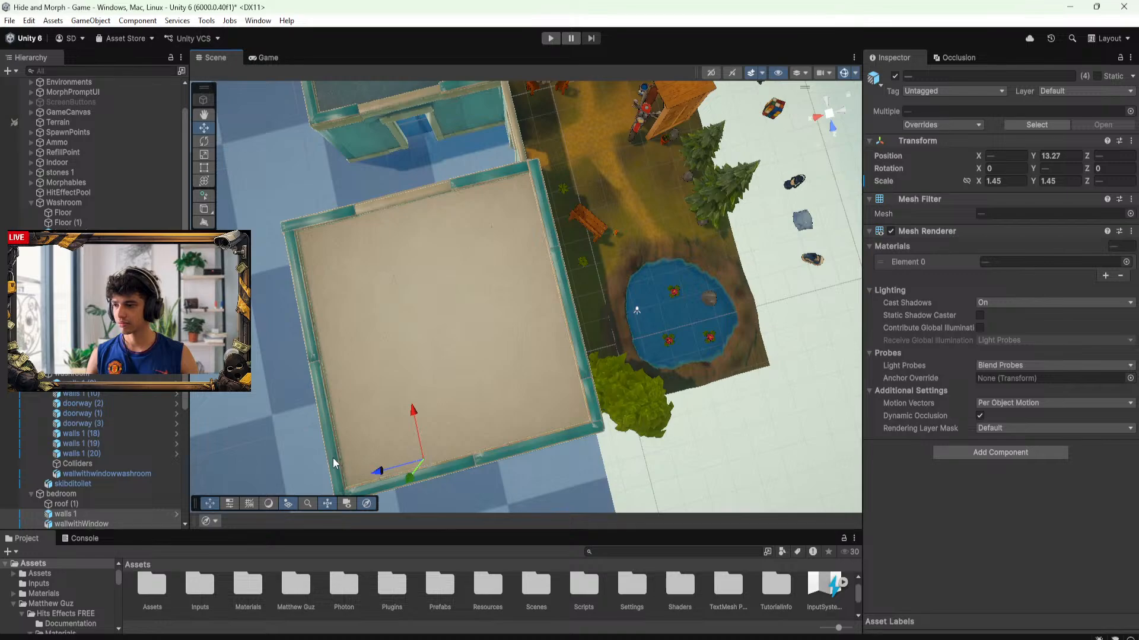
left_click(322, 372, "shift")
Select the bedroom parent object and move the whole room along the X axis to about 50.53
scroll(151, 425, "up", 2)
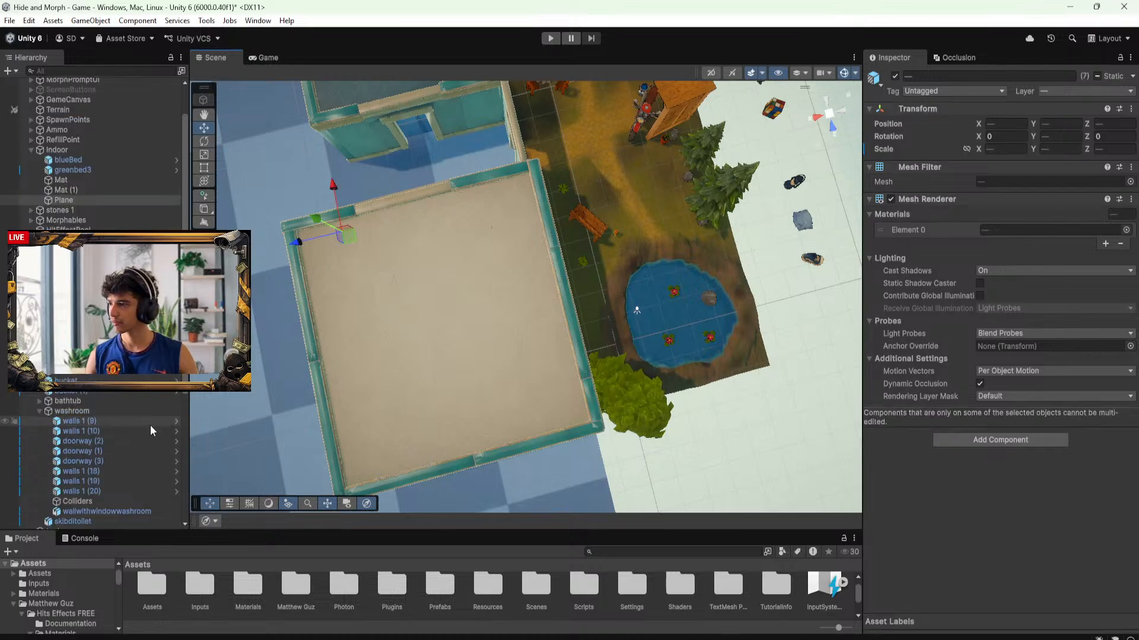
scroll(300, 312, "down", 2)
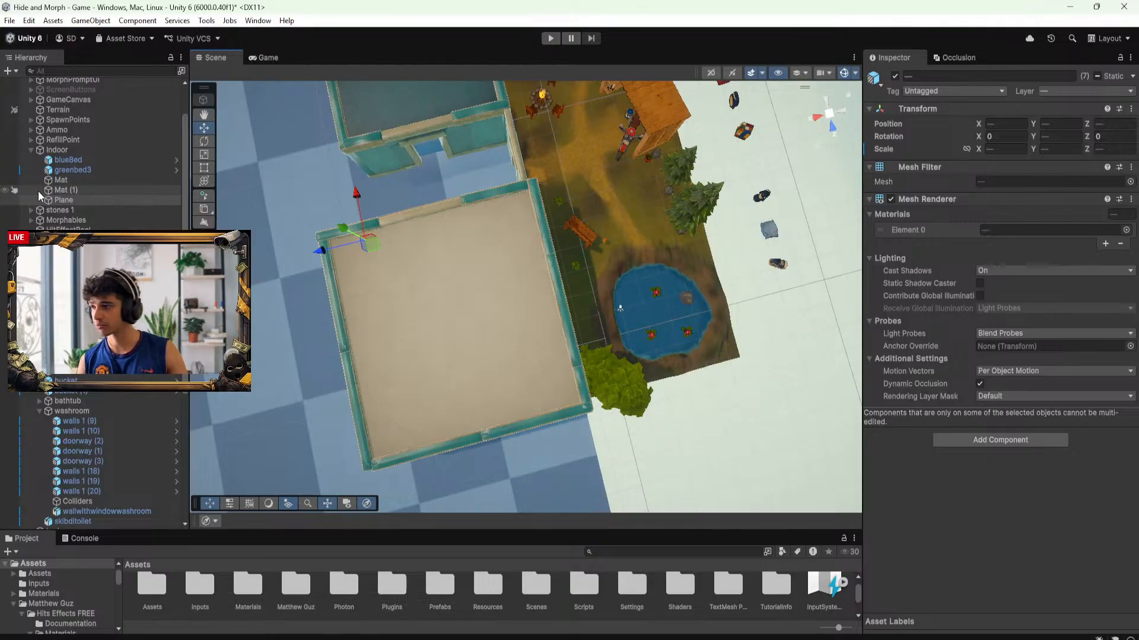
scroll(95, 297, "up", 2)
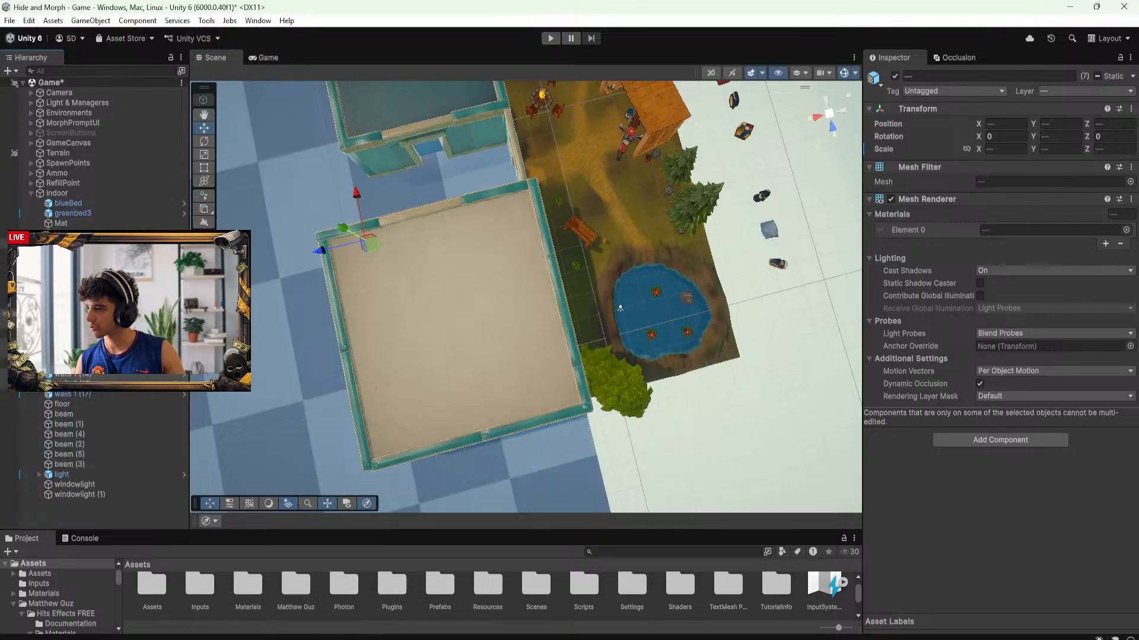
left_click(403, 313)
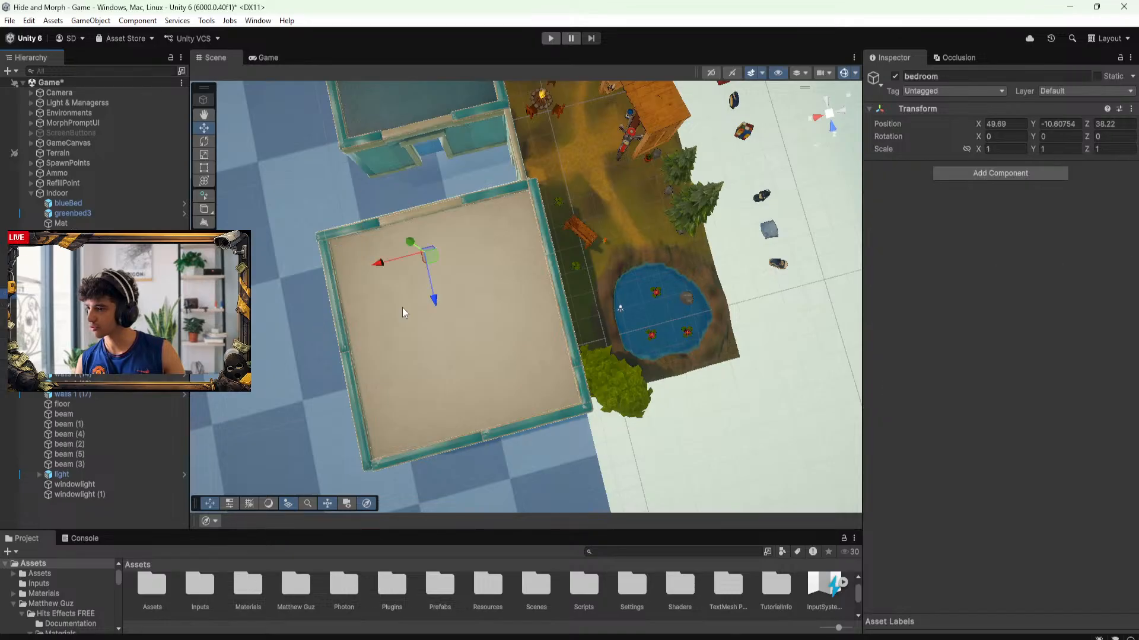
left_click_drag(378, 266, 372, 266)
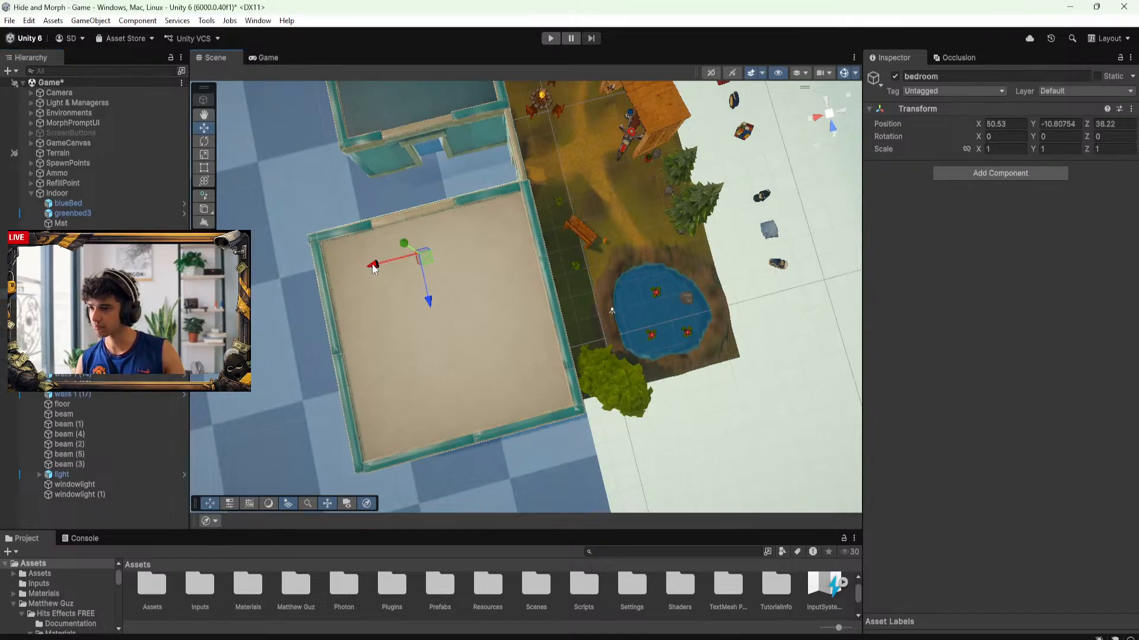
Examine the bedroom's position relative to the doorway wall, the garden and the whole level
scroll(565, 232, "down", 10)
key("f")
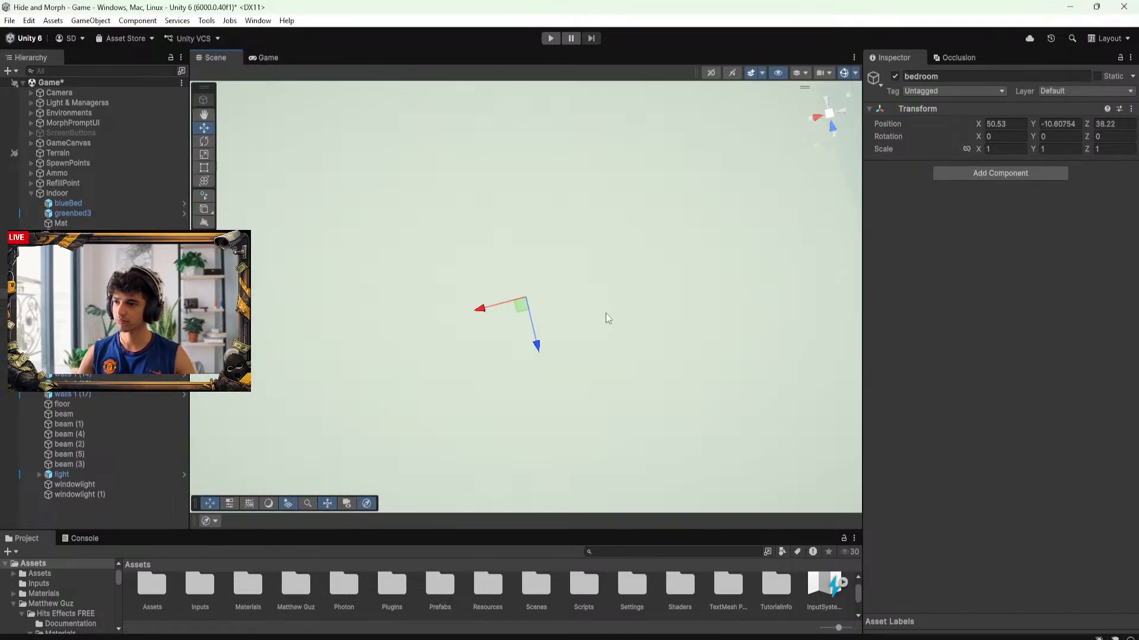
left_click_drag(606, 313, 443, 212, "alt")
scroll(444, 212, "down", 5)
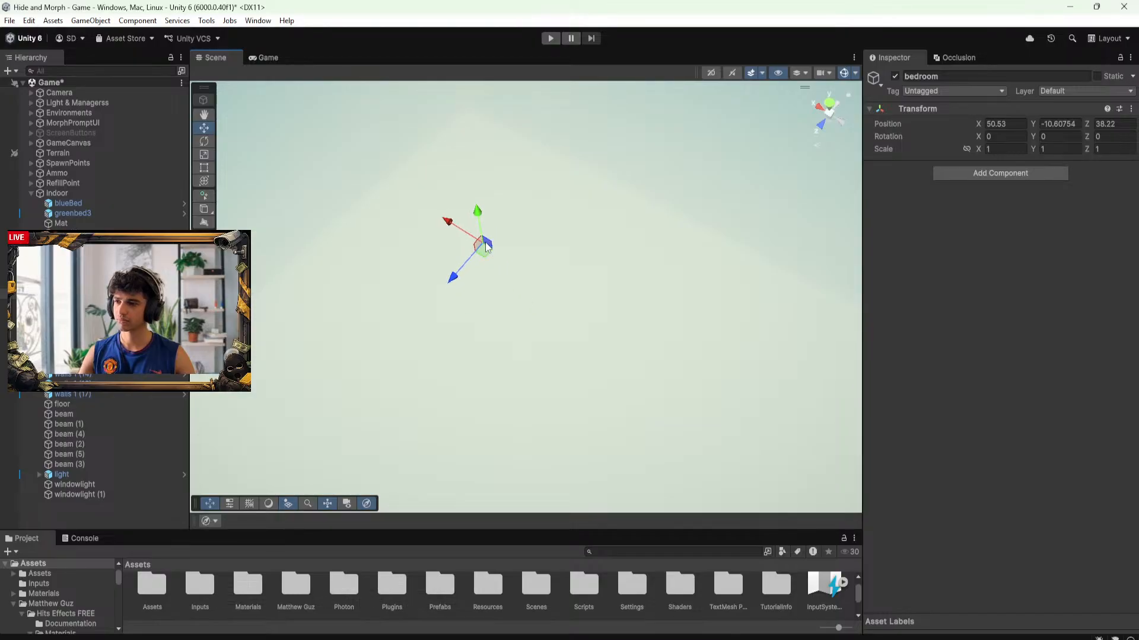
scroll(486, 247, "down", 10)
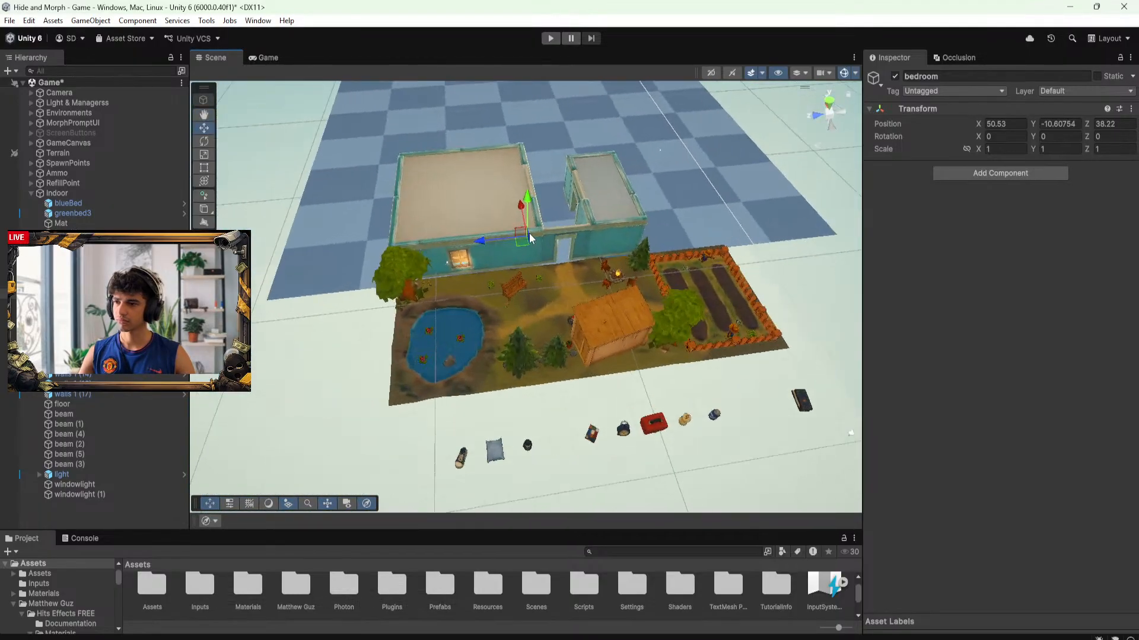
scroll(528, 240, "up", 10)
left_click_drag(568, 244, 545, 199, "alt")
scroll(512, 229, "down", 5)
scroll(545, 199, "down", 3)
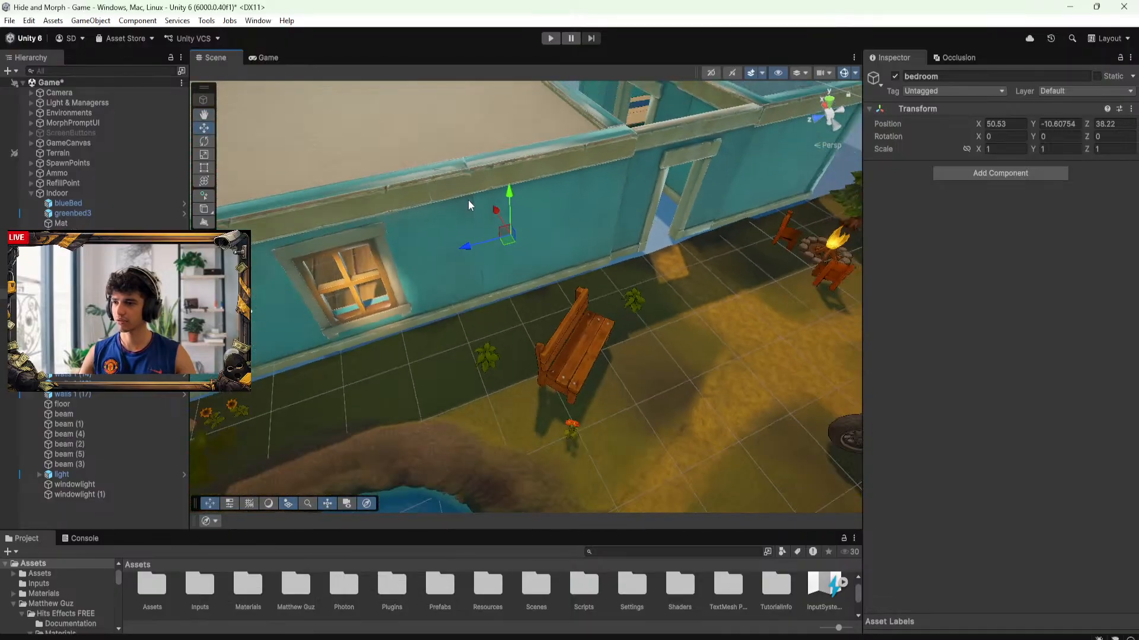
left_click_drag(467, 201, 546, 179, "alt")
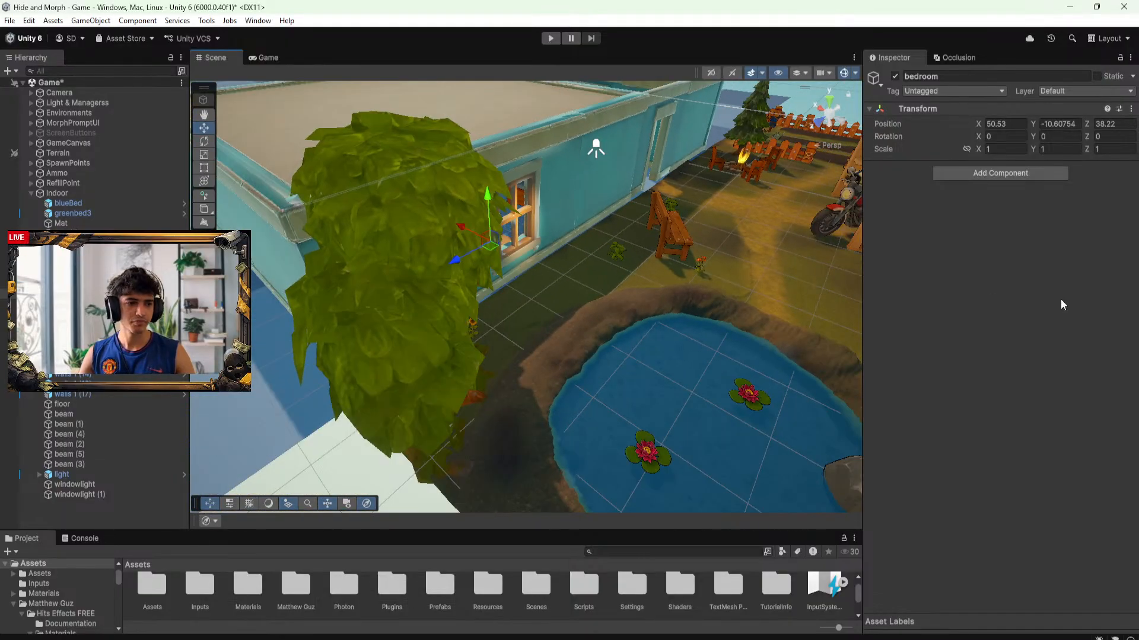
left_click_drag(594, 238, 522, 236, "alt")
scroll(522, 236, "down", 5)
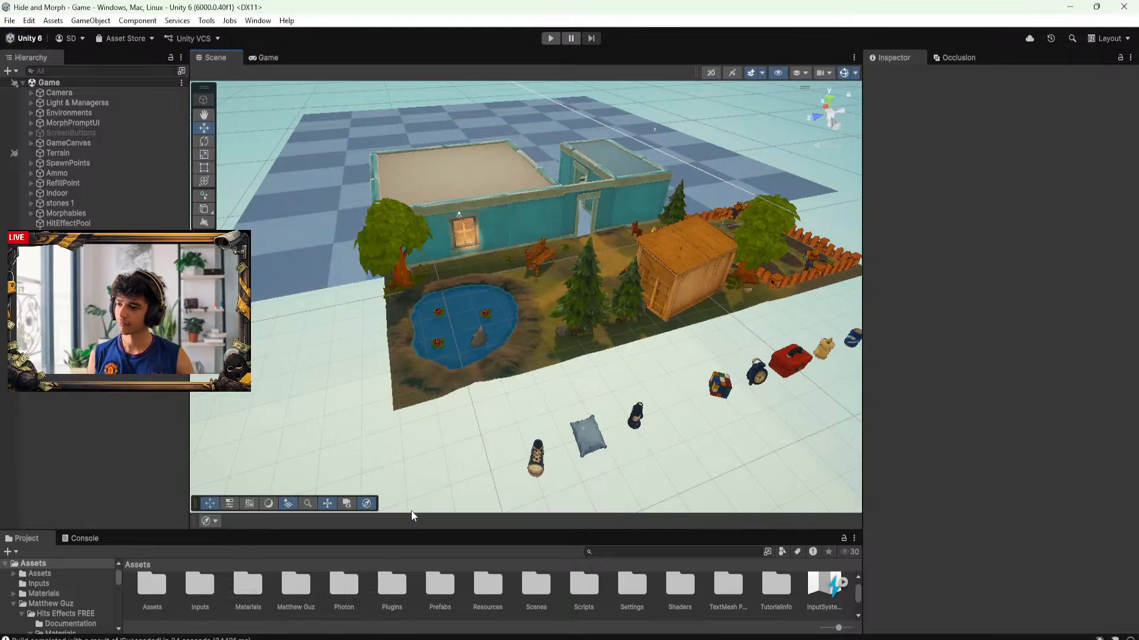
Open the MainMenu scene from the project's Scenes folder and run it in play mode
left_click_drag(416, 529, 415, 442)
double_click(515, 528)
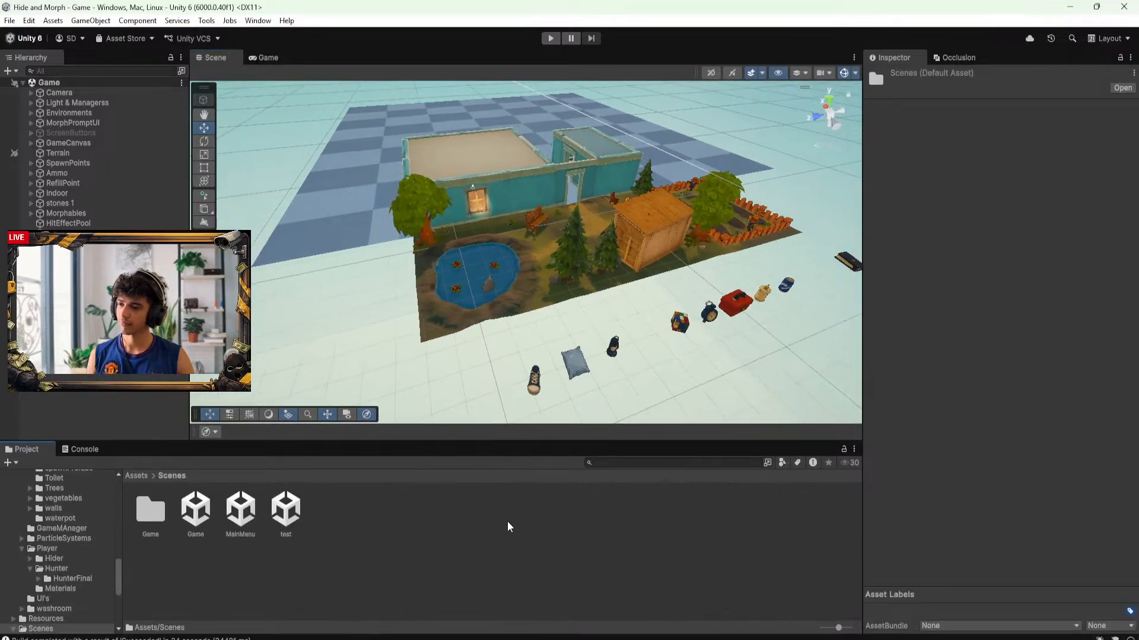
double_click(253, 514)
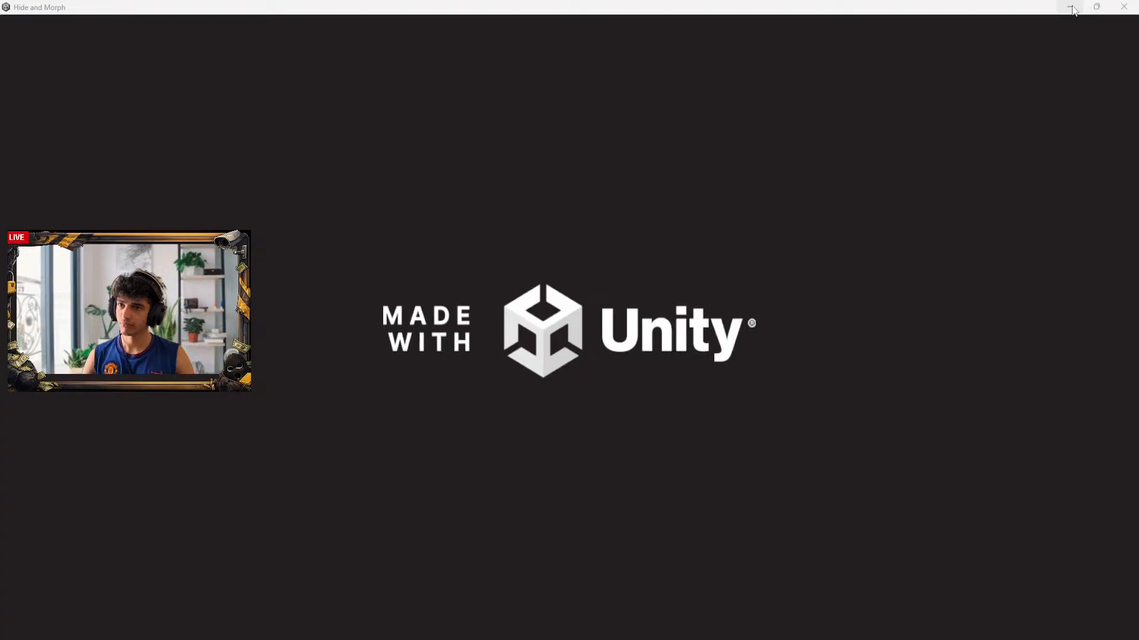
left_click(1070, 7)
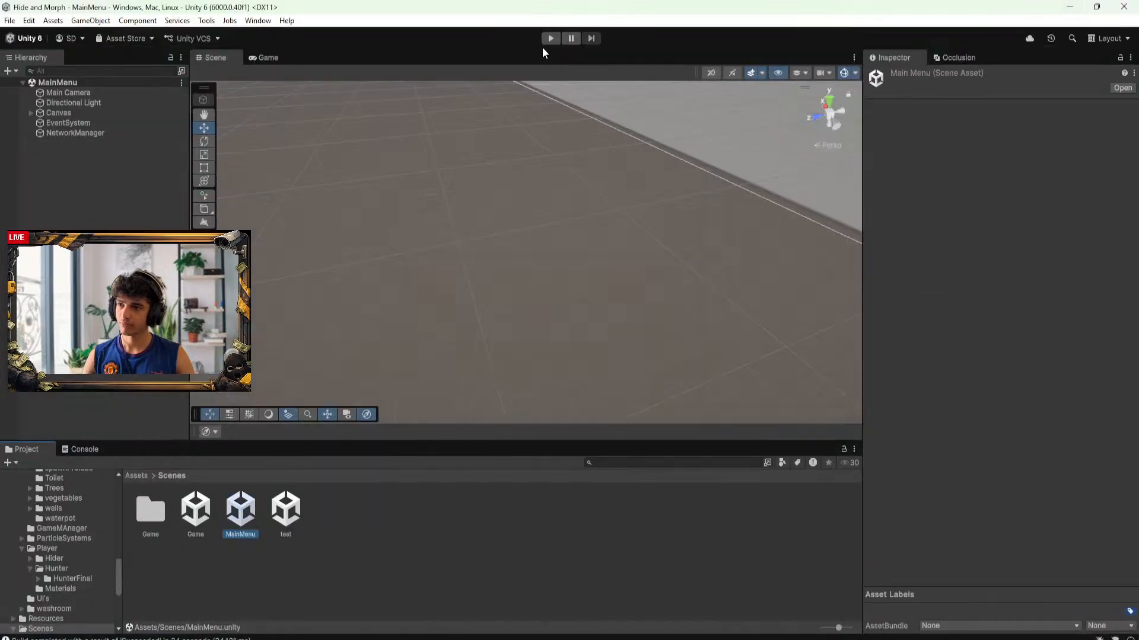
left_click(551, 38)
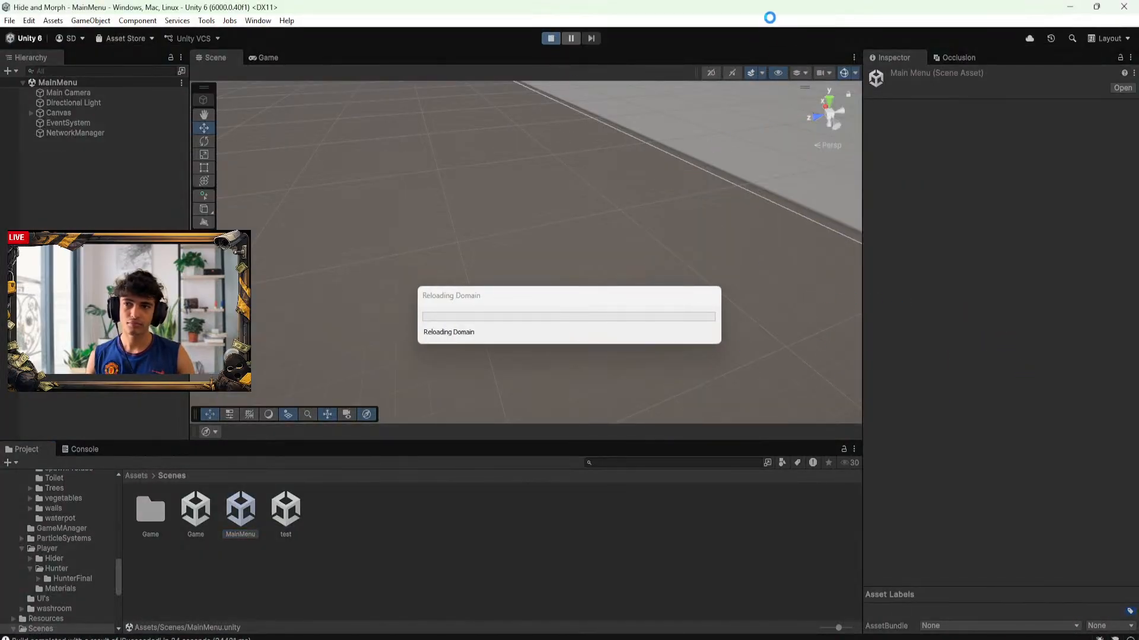
Move the standalone build's window aside and host a session from the editor's Game view
key("alt+Tab")
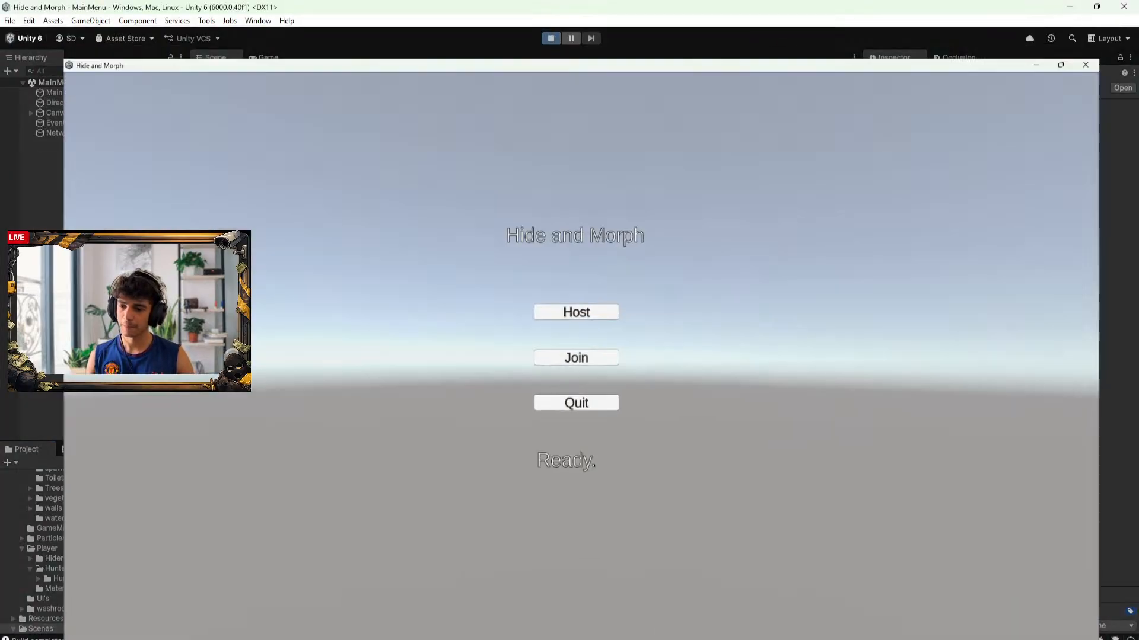
left_click_drag(737, 8, 992, 191)
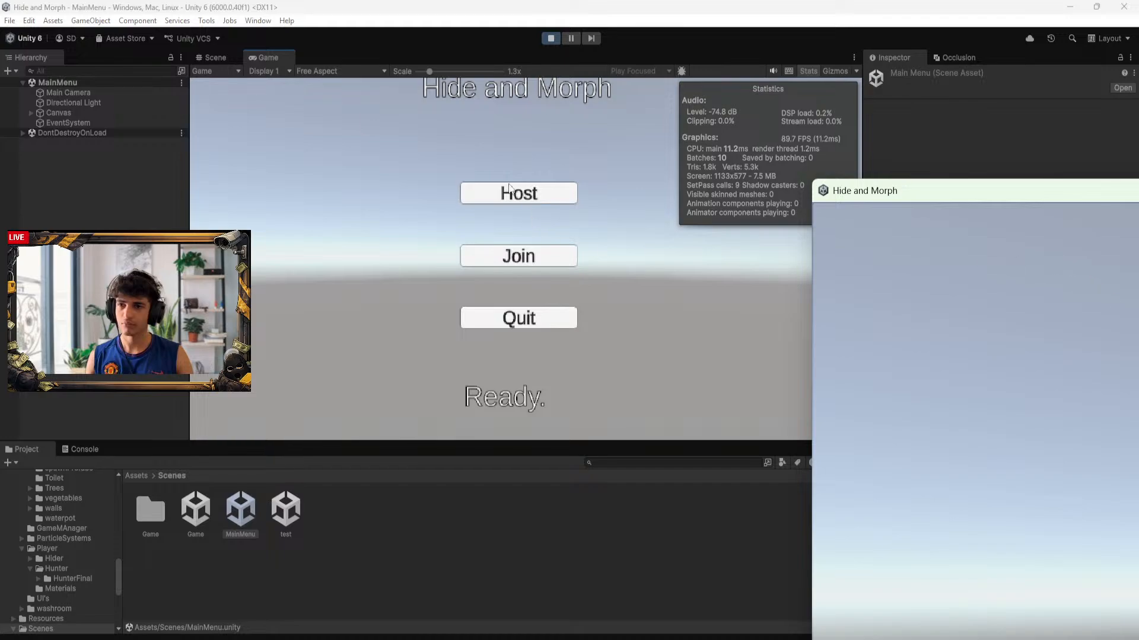
left_click(527, 89)
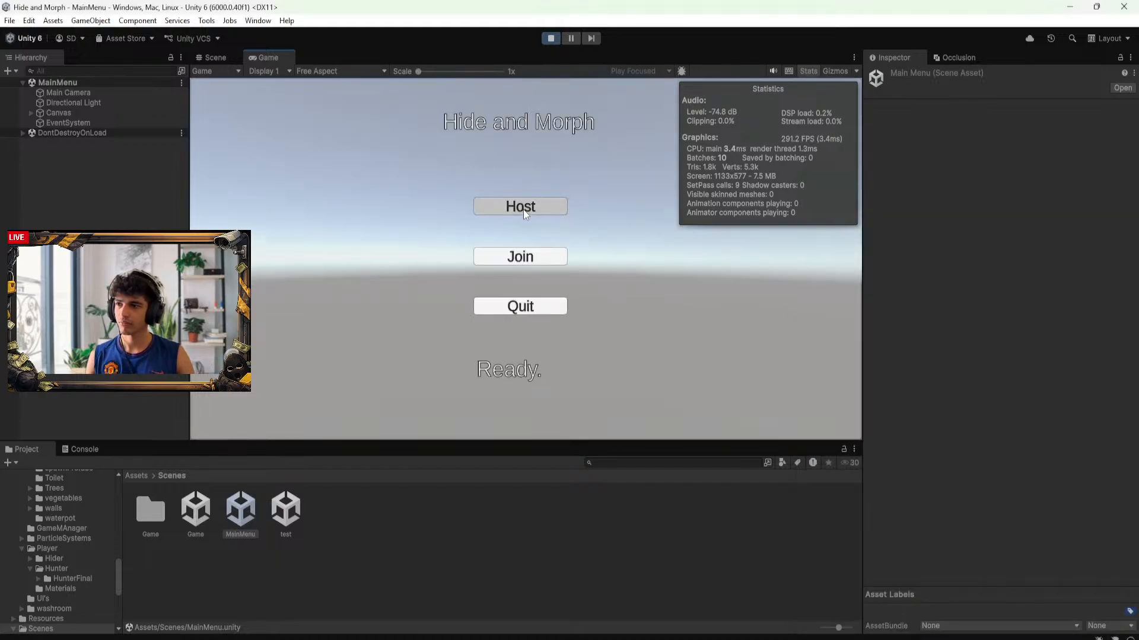
left_click(520, 206)
Arrange the standalone build and the editor side by side, with a wider Game view and the statistics overlay hidden
left_click(775, 639)
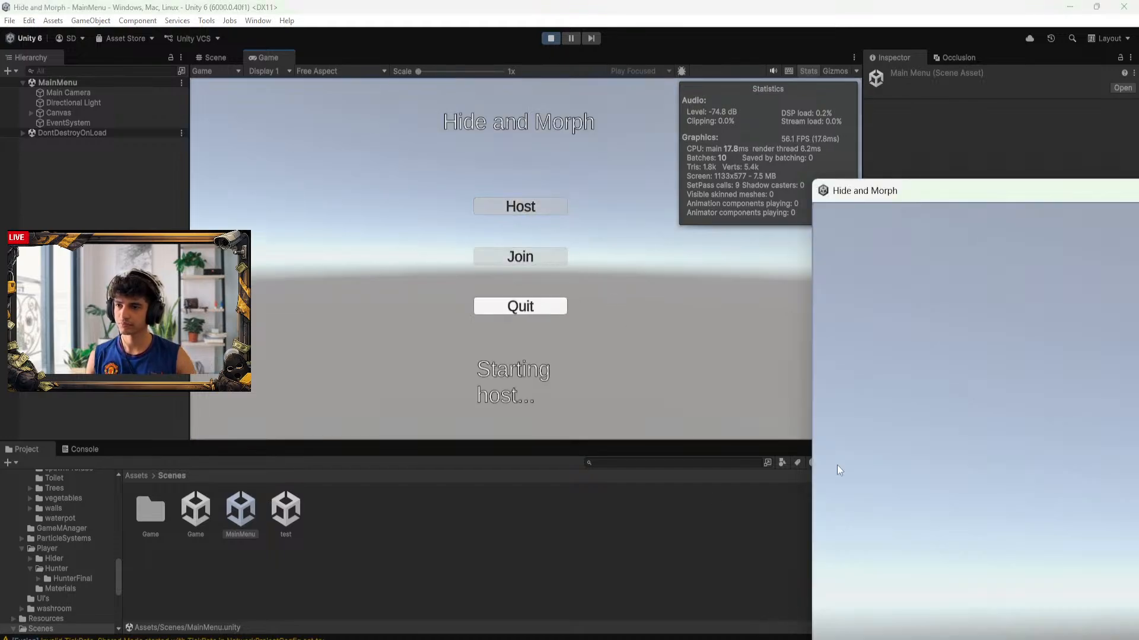
left_click_drag(907, 194, 191, 152)
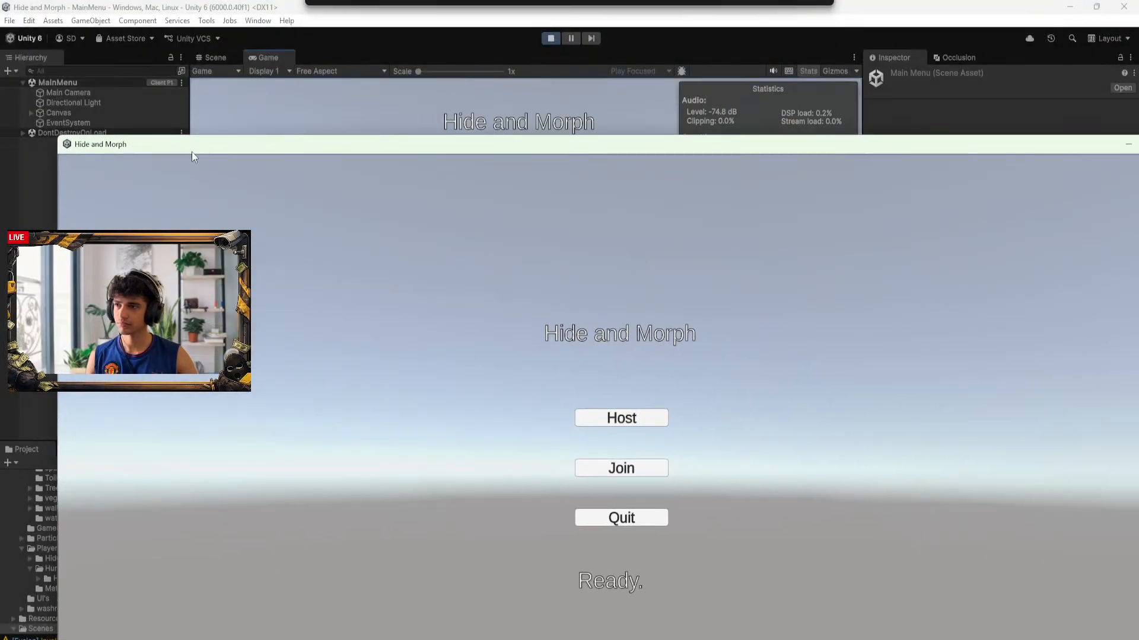
left_click_drag(564, 148, 330, 46)
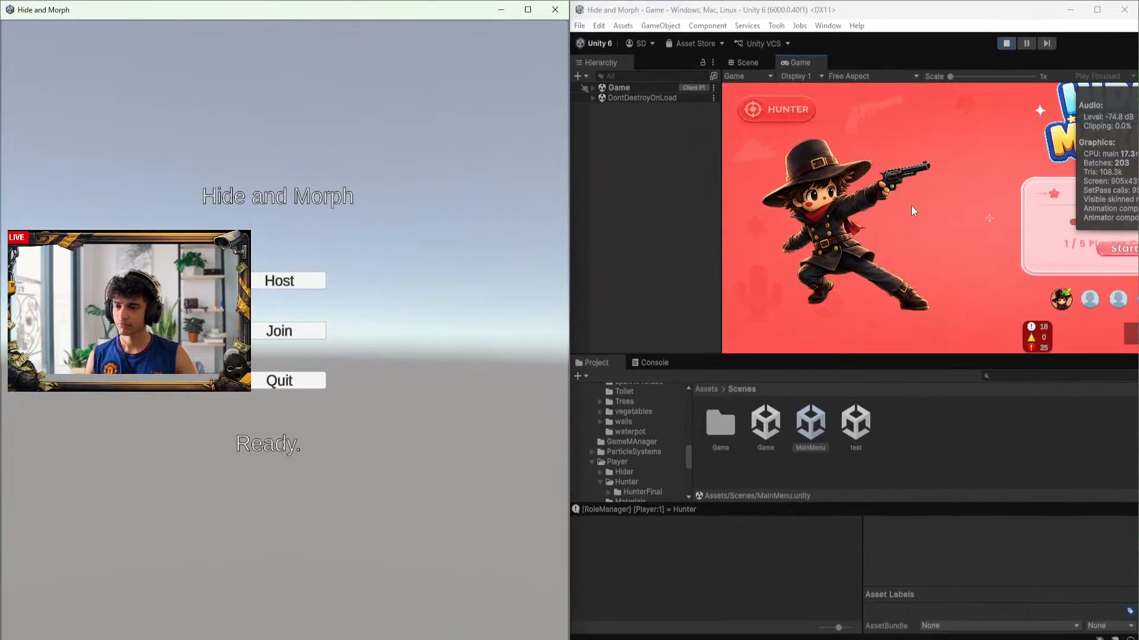
left_click(624, 210)
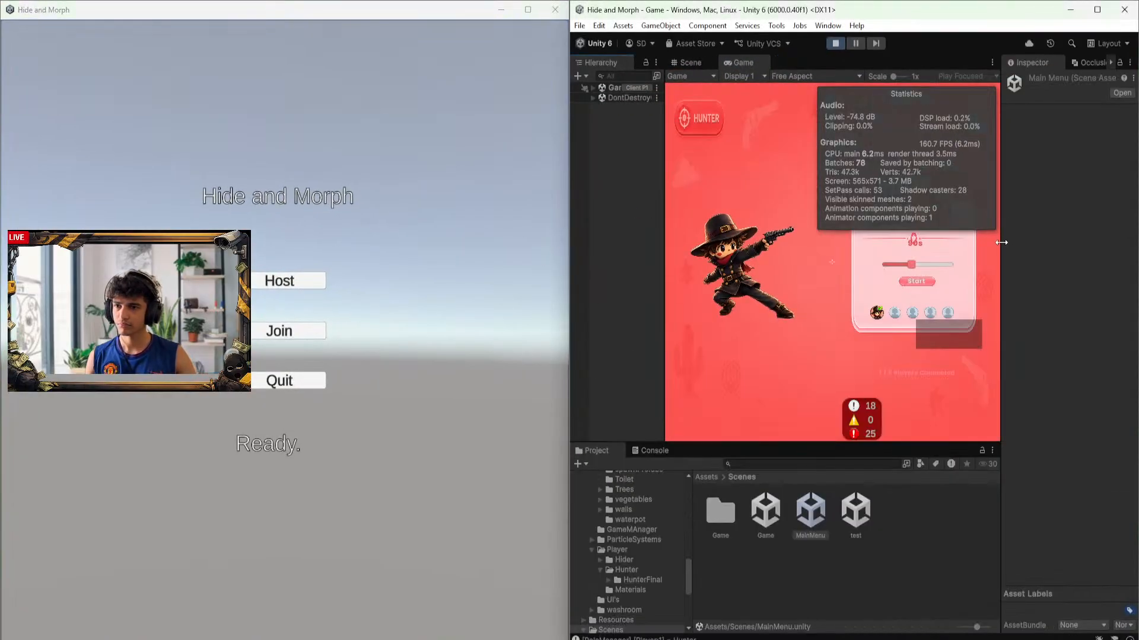
left_click_drag(1001, 242, 1072, 239)
left_click(1066, 76)
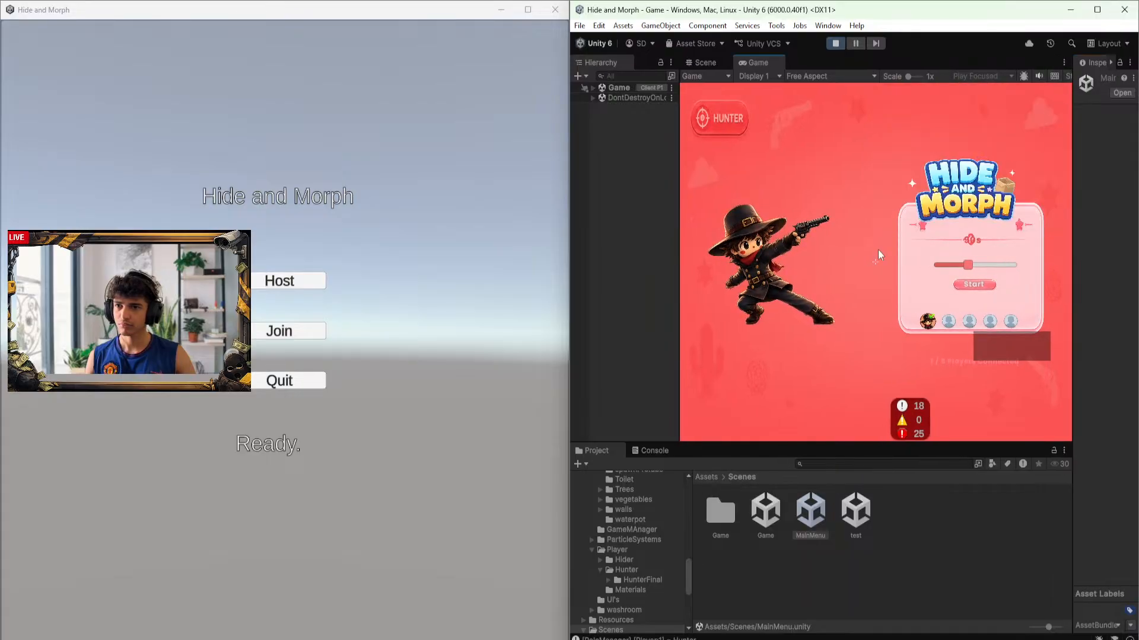
Join the hosted session from the standalone build and start the match from the host's lobby
left_click(299, 332)
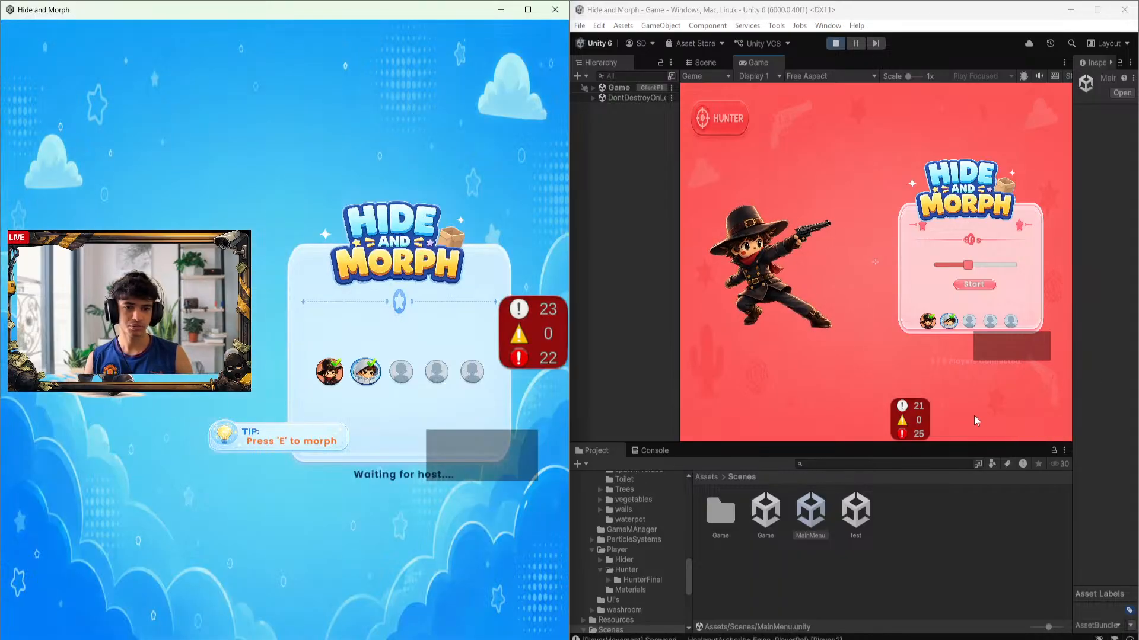
left_click(978, 266)
left_click(977, 286)
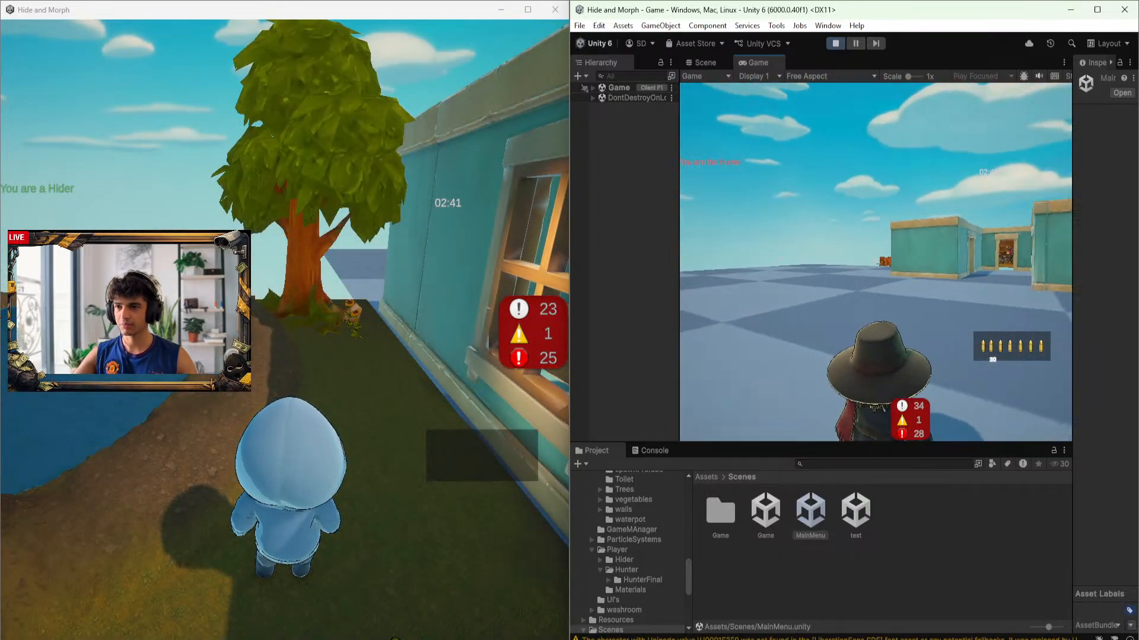
Walk the hunter down the house corridor towards the front doorway to check the new layout in play
key("w")
key("w")
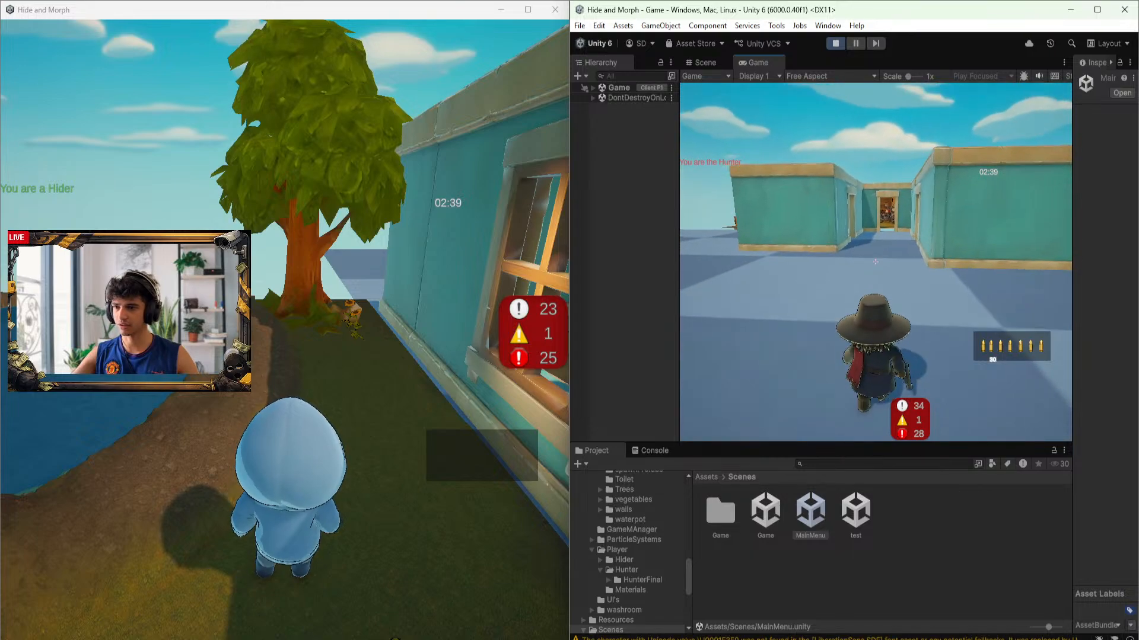
key("w")
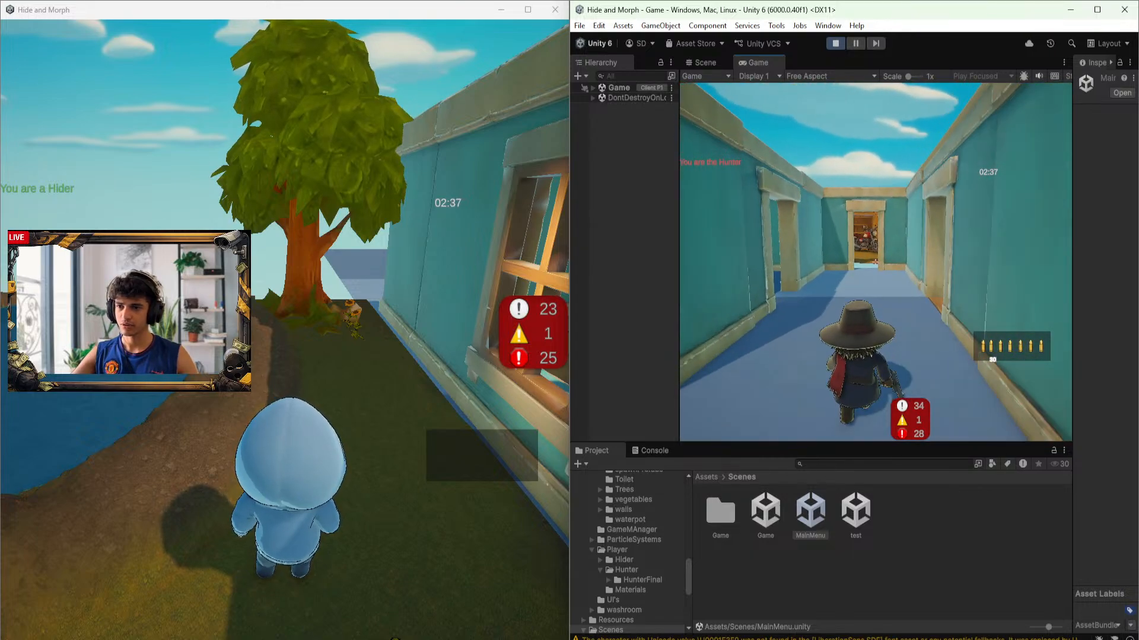
Morph the hider into a leafy plant in the standalone build and move it past the bench to view the front doorway
key("alt+Tab")
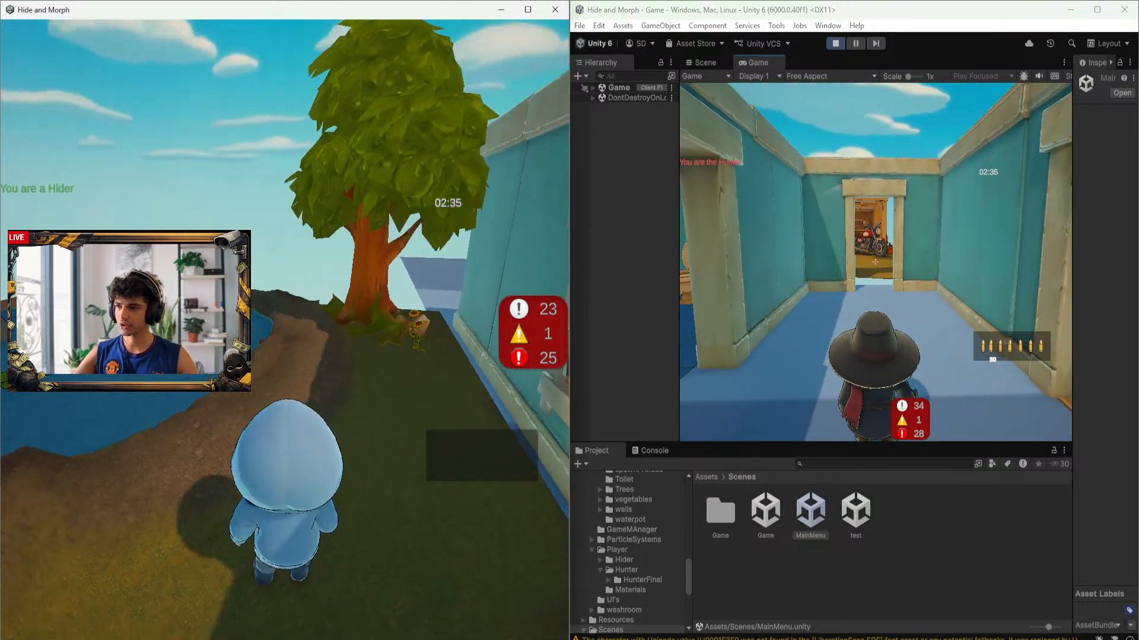
key("w")
key("e")
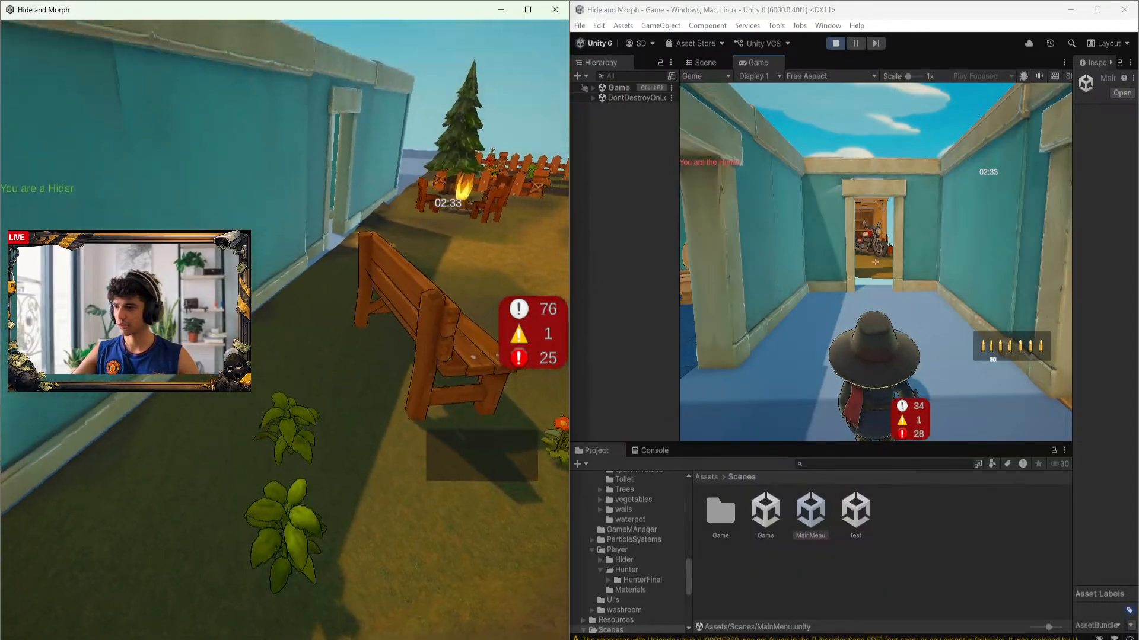
key("w")
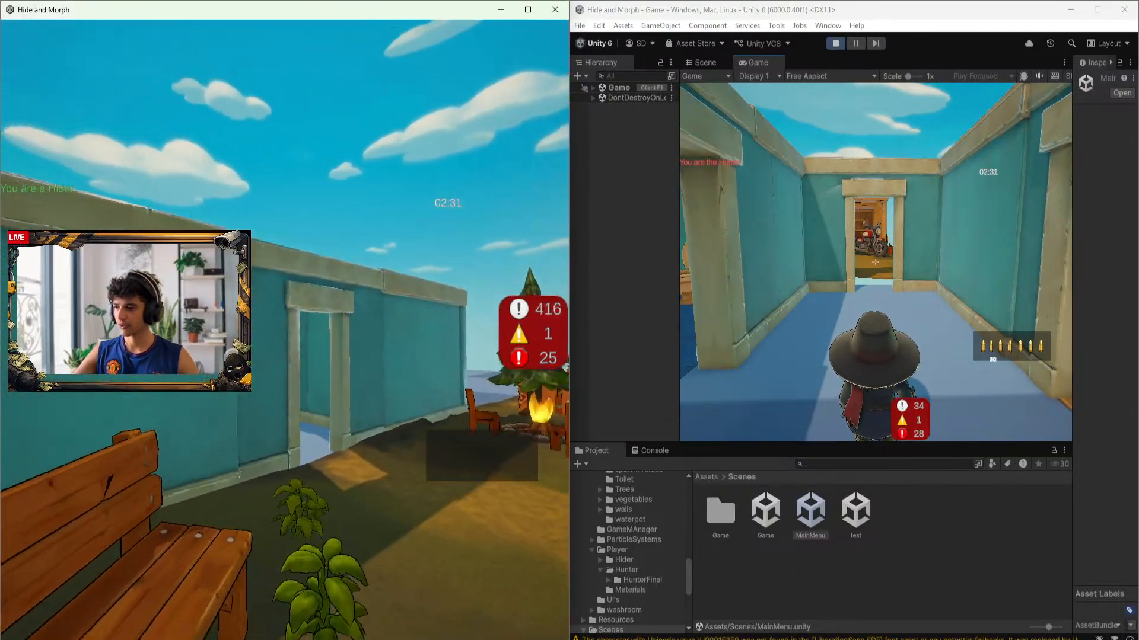
key("a")
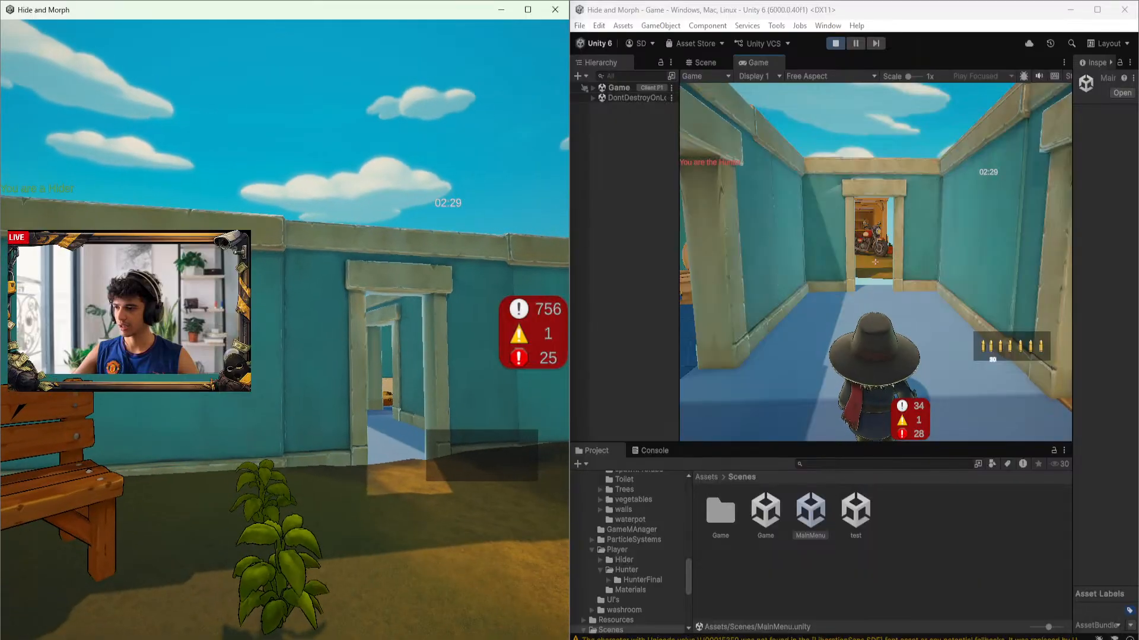
key("Escape")
Walk the hunter out through the front doorway and inspect the pond, bench, house wall and shed areas of the garden
left_click(789, 350)
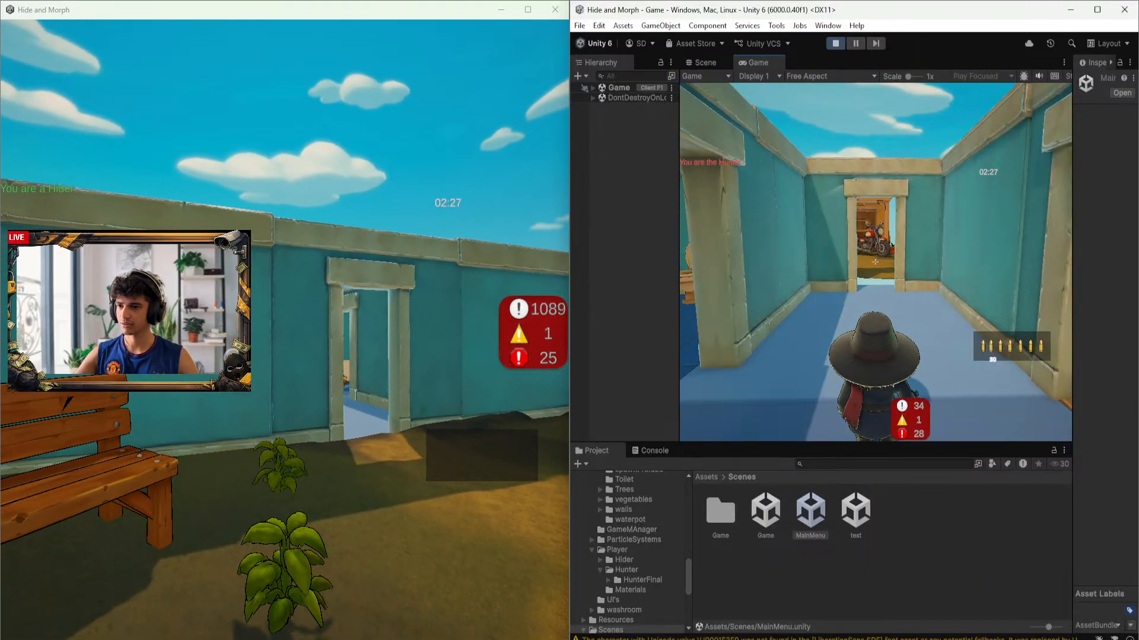
key("w")
key("w")
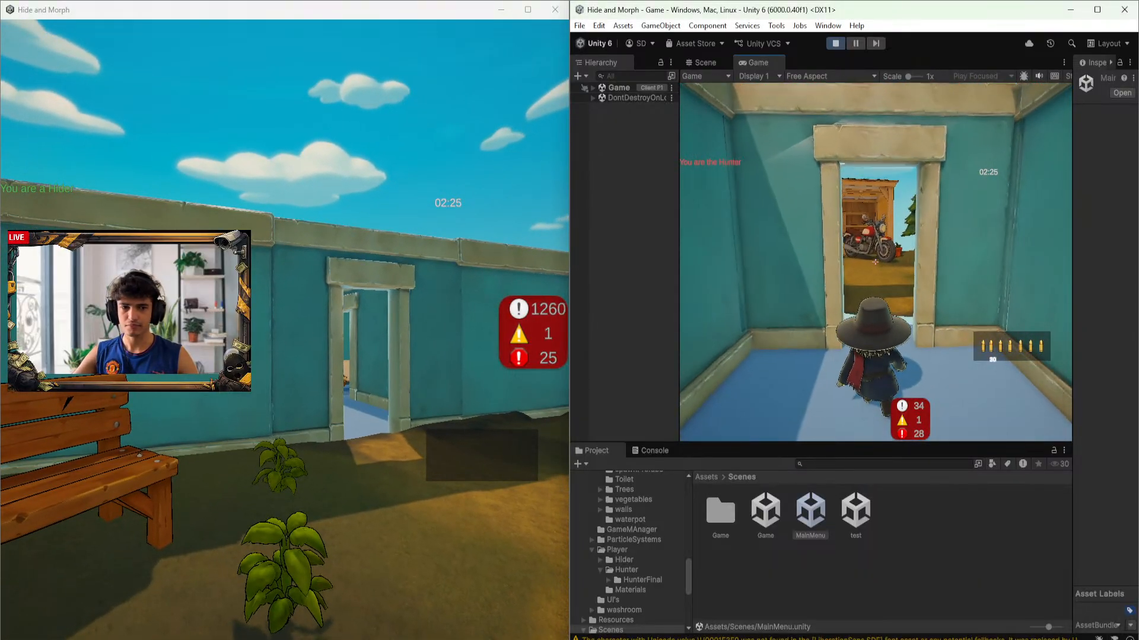
key("w")
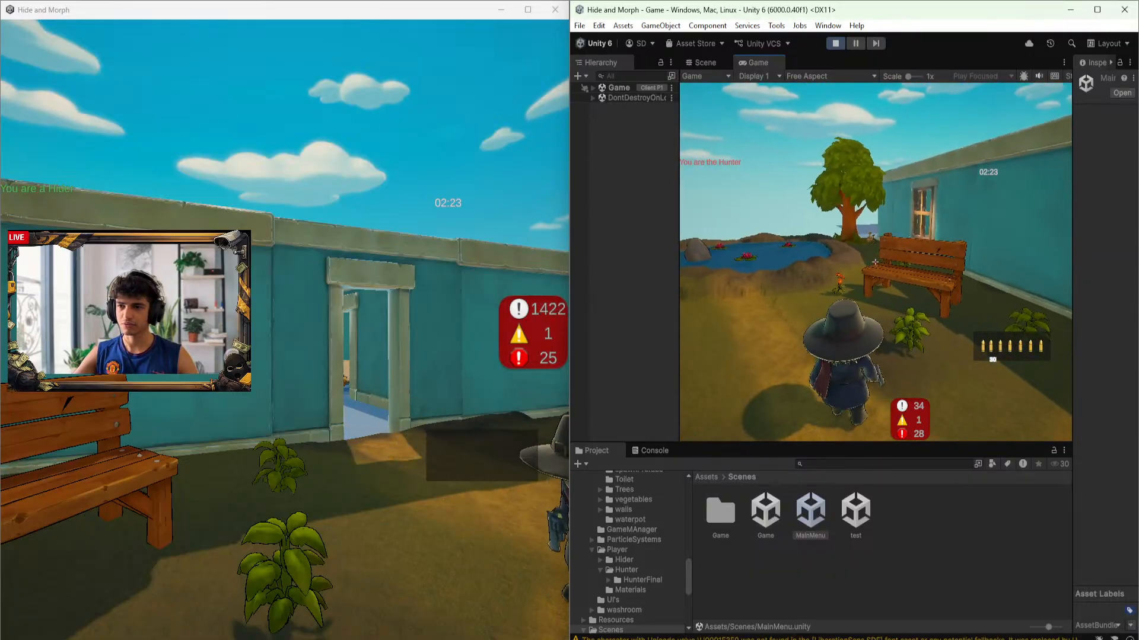
key("w")
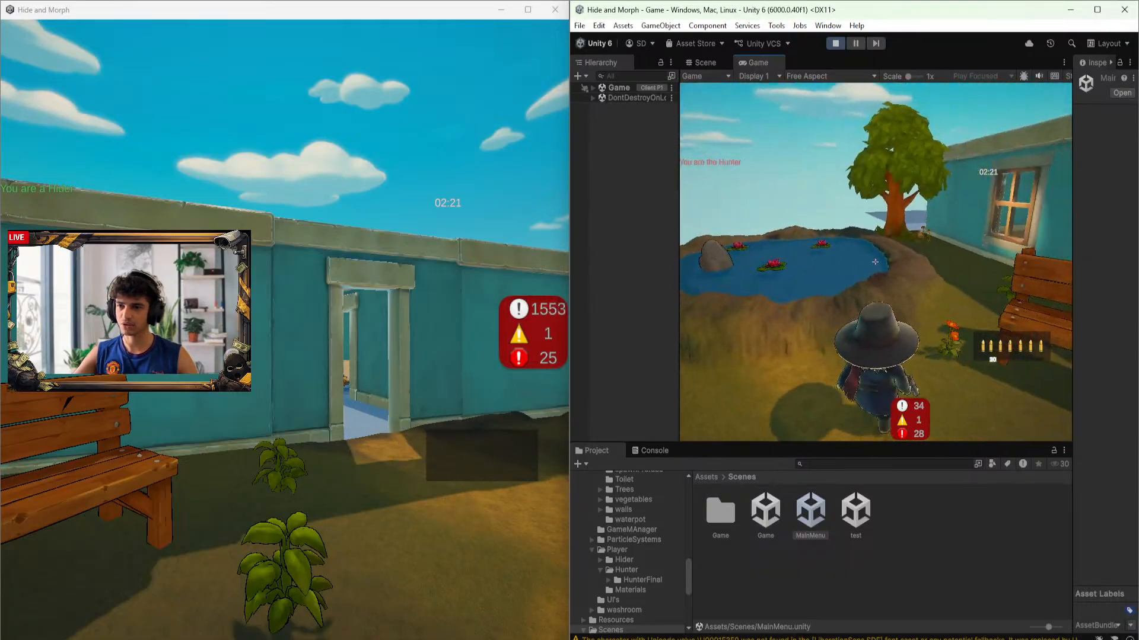
key("w")
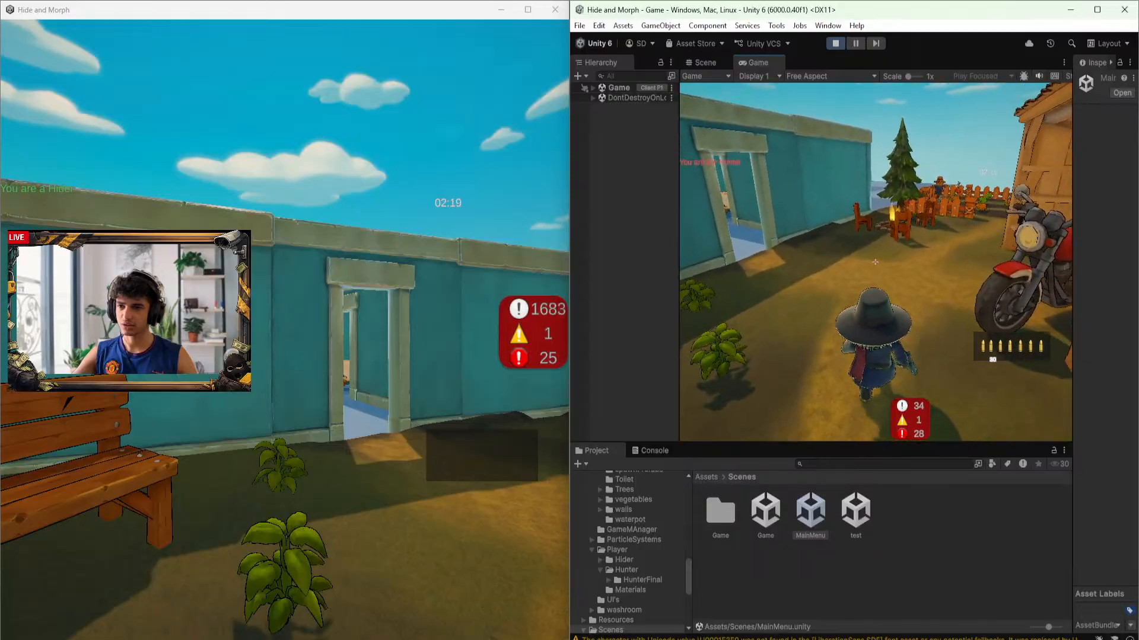
key("w")
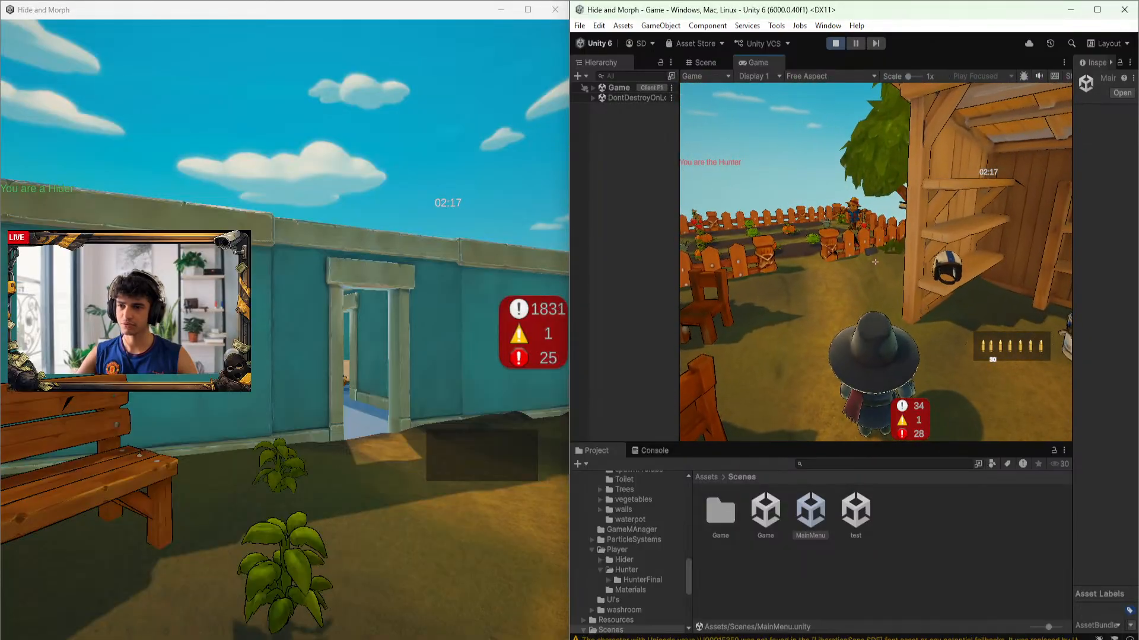
Take the hider past the hunter into the vegetable garden and morph it into a pumpkin
left_click(390, 415)
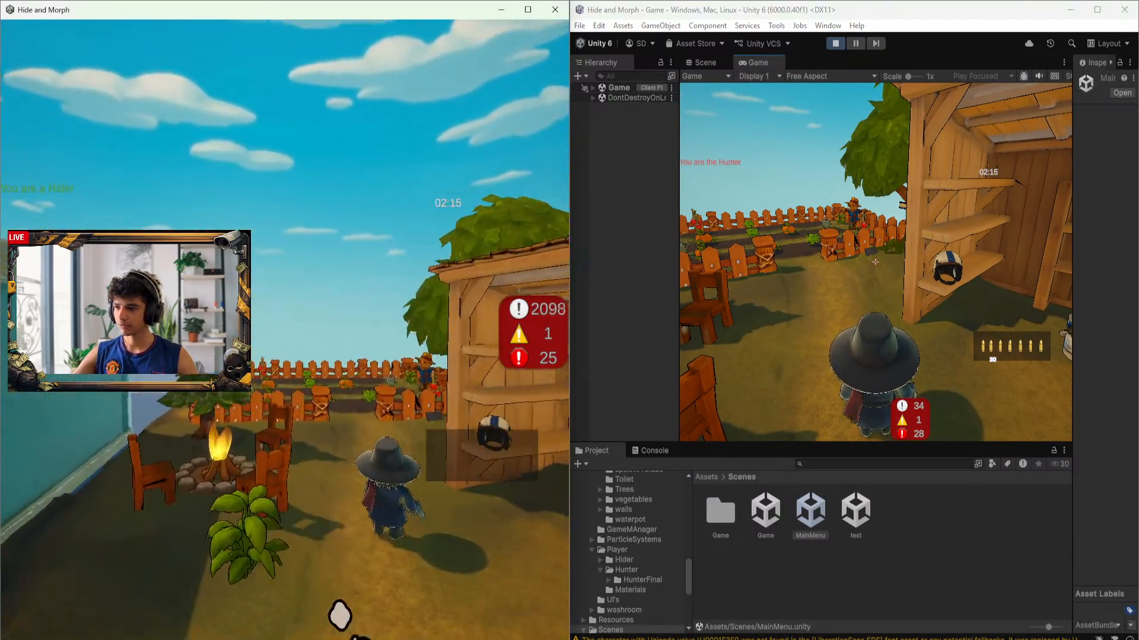
key("w")
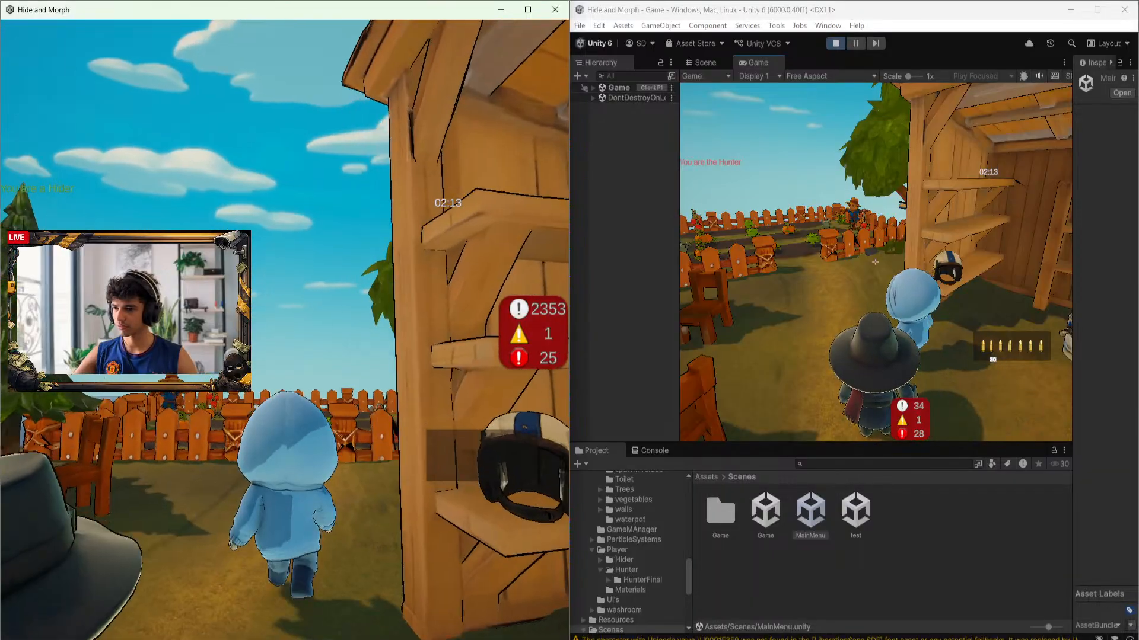
key("e")
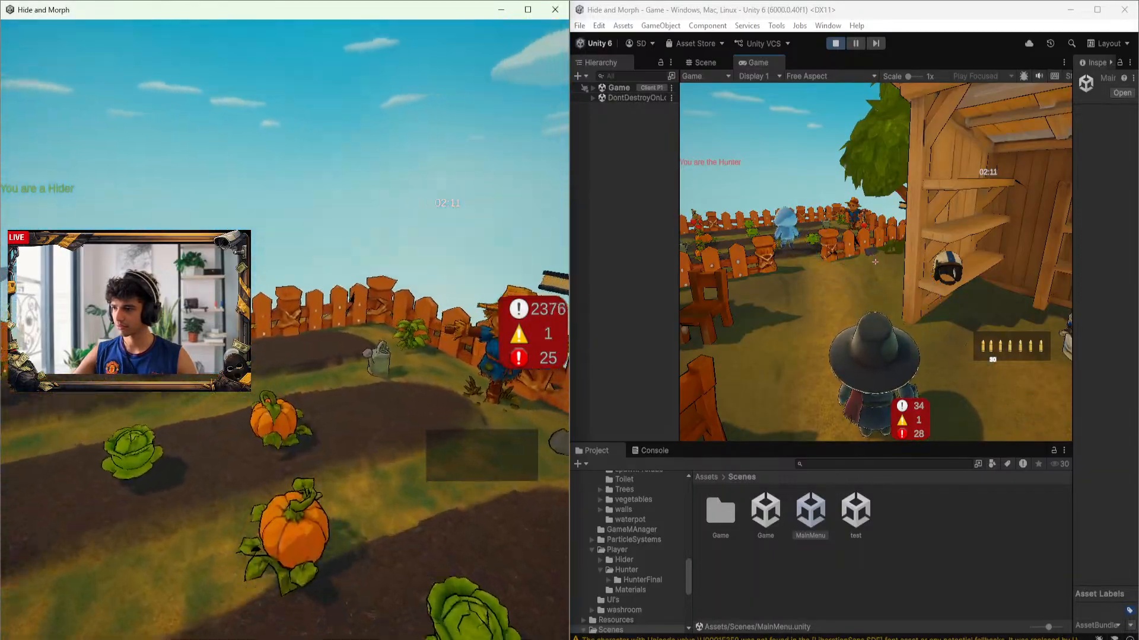
key("w")
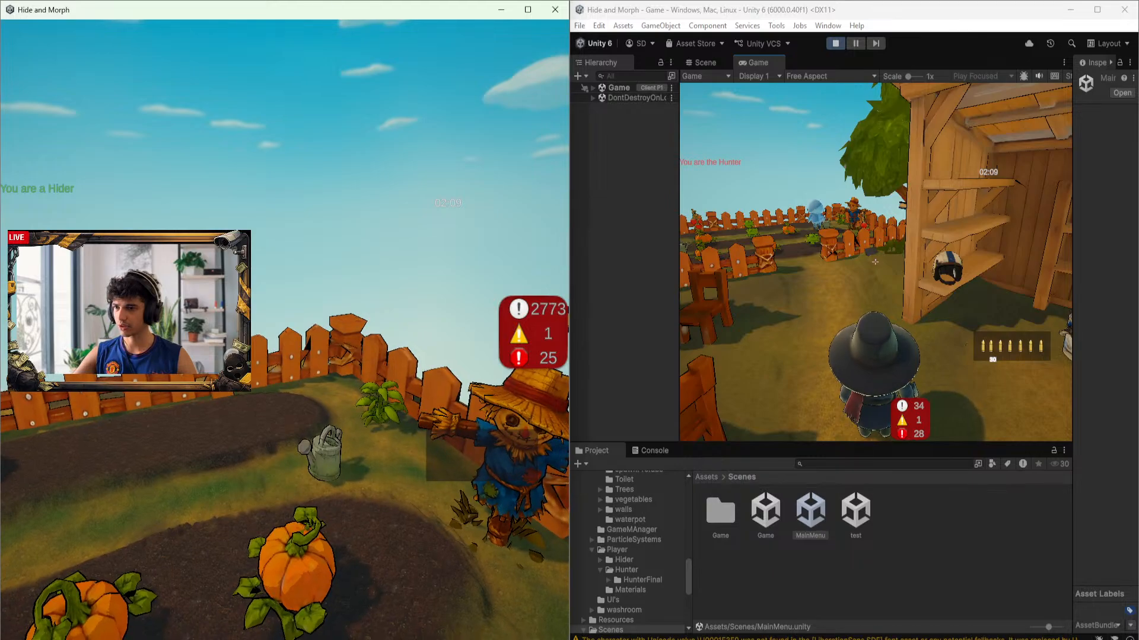
key("d")
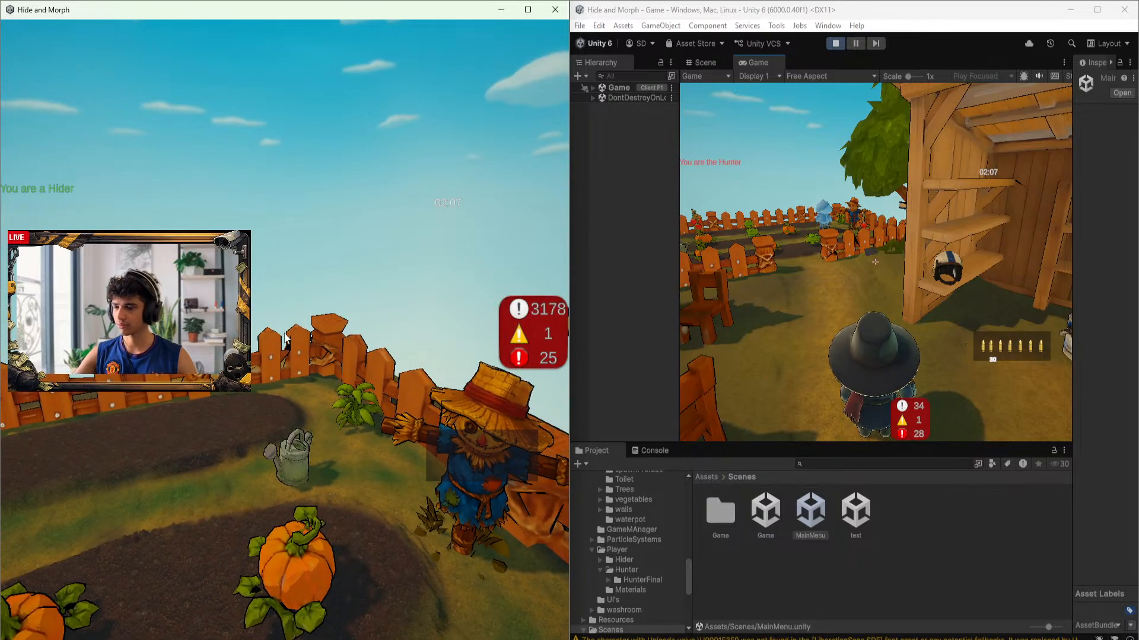
Walk the hunter around the morphed hider in the vegetable garden and compare the hider's appearance in both players' views
left_click(723, 295)
key("w")
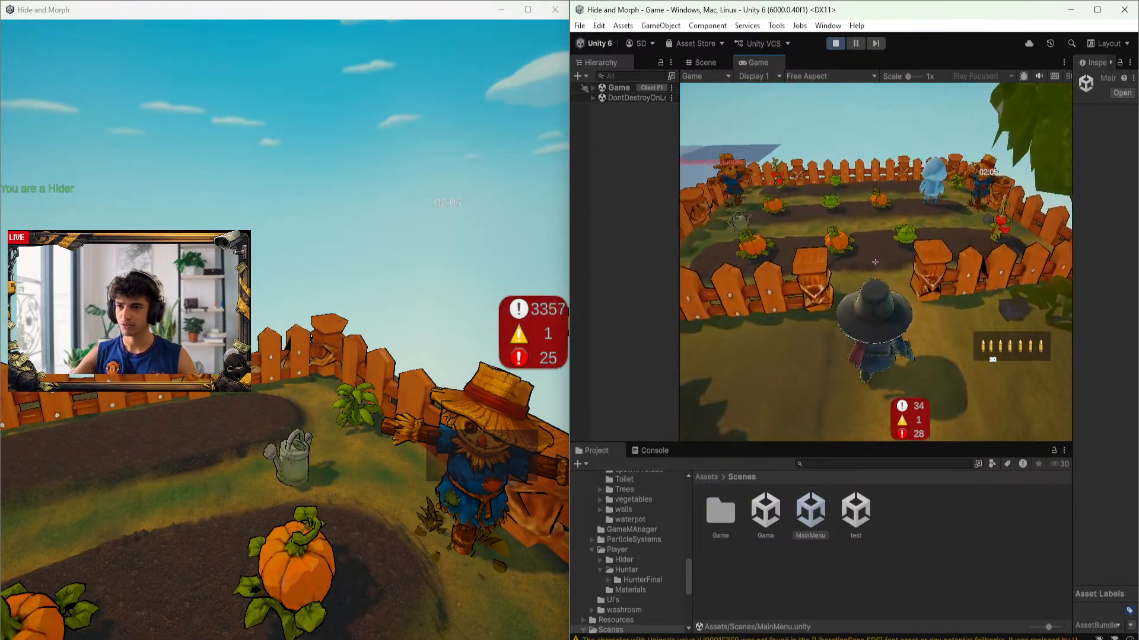
key("w")
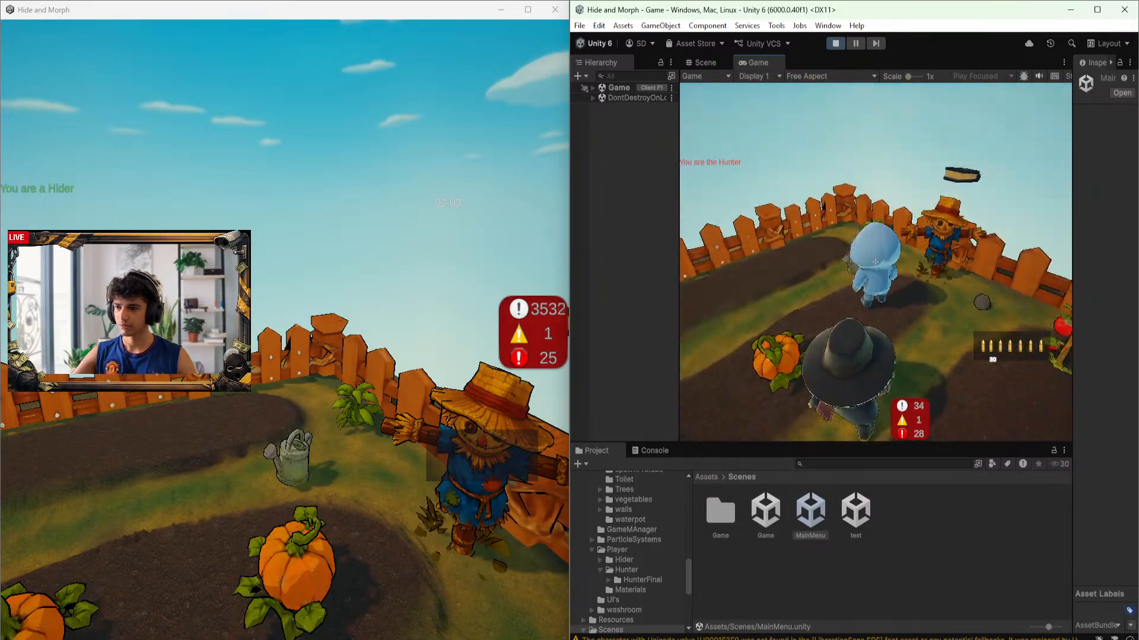
key("a")
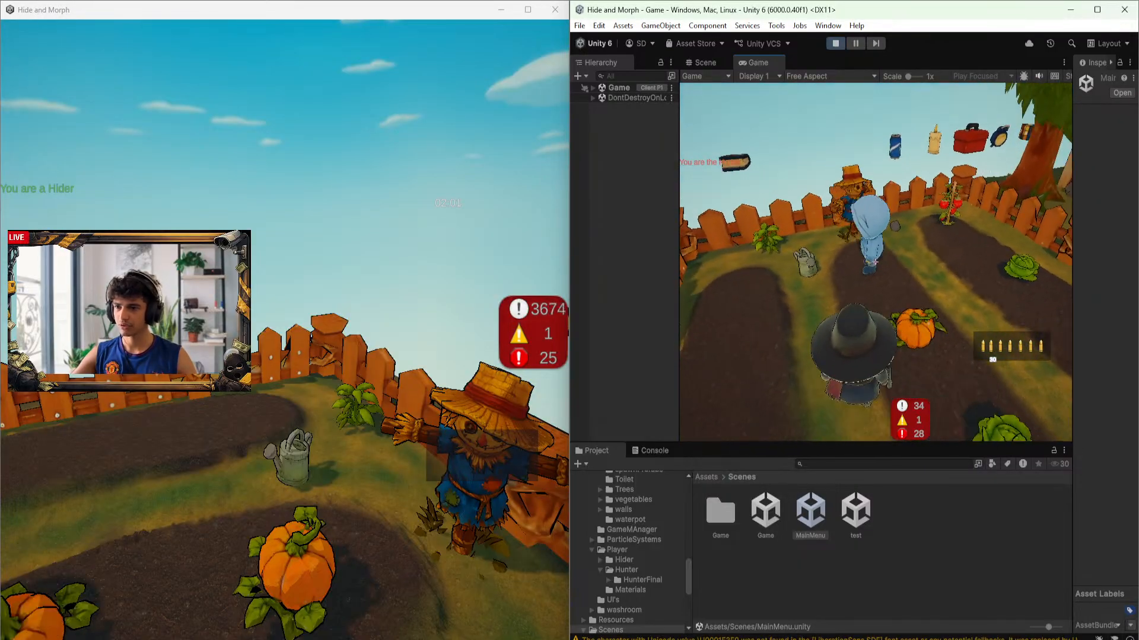
key("a")
key("Escape")
left_click(460, 258)
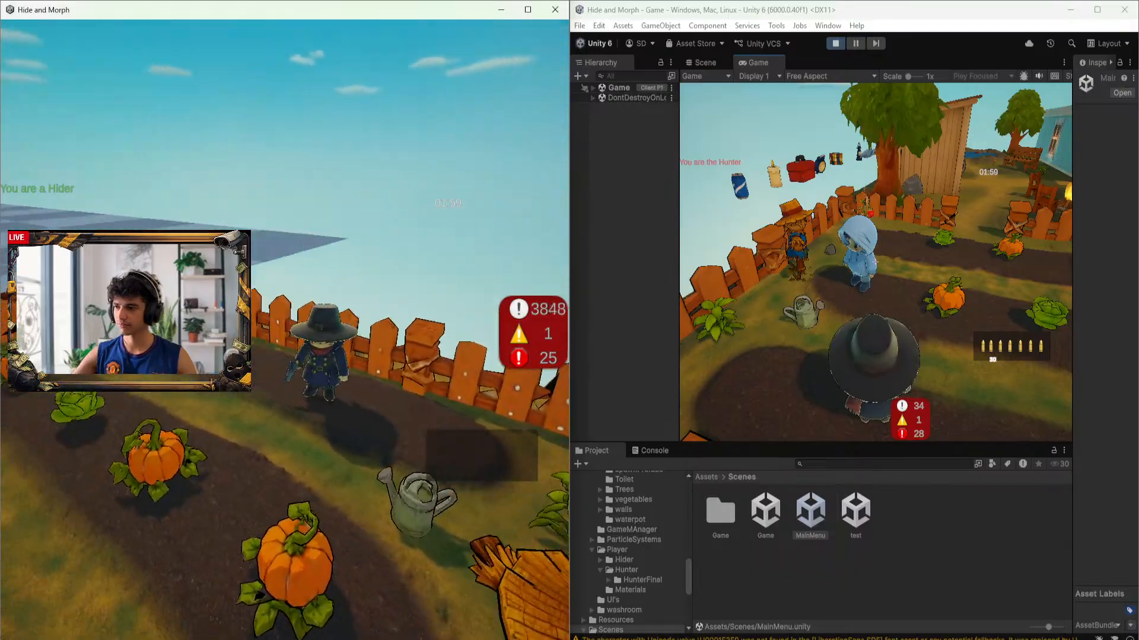
Return the hider from its pumpkin form, walk it along the vegetable rows, morph it into a cabbage and move it around
key("e")
key("e")
key("e")
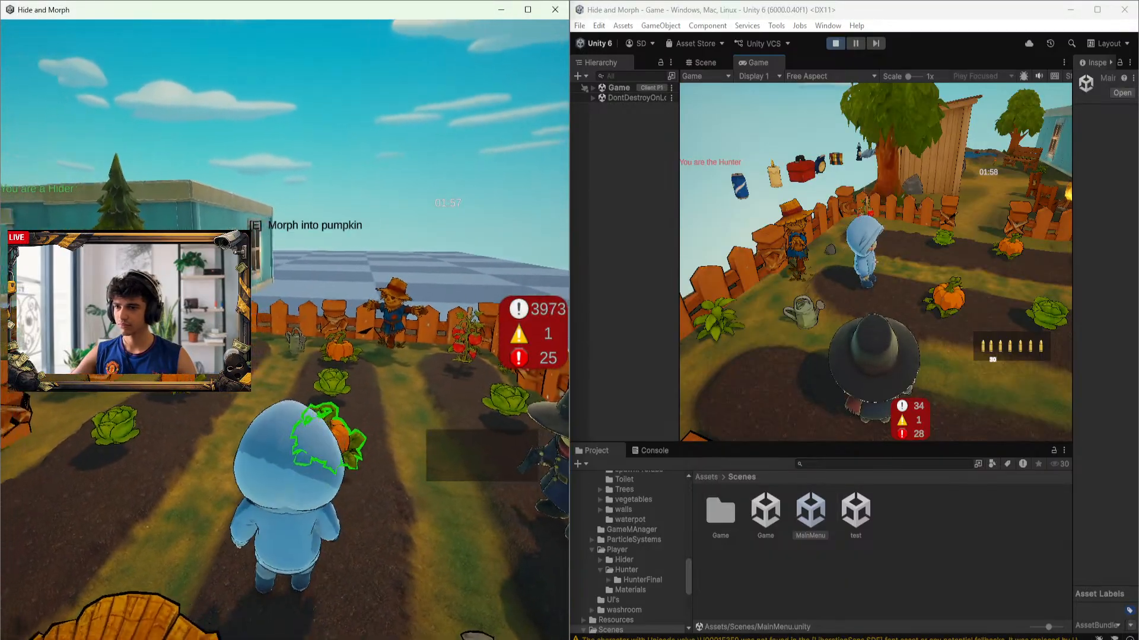
key("w")
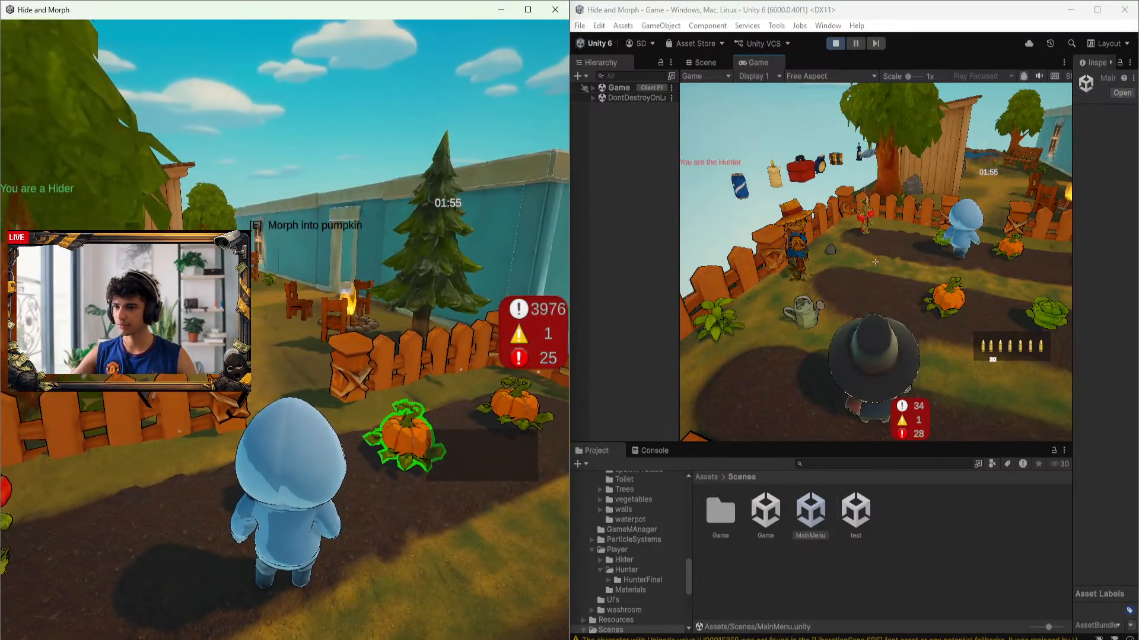
key("w")
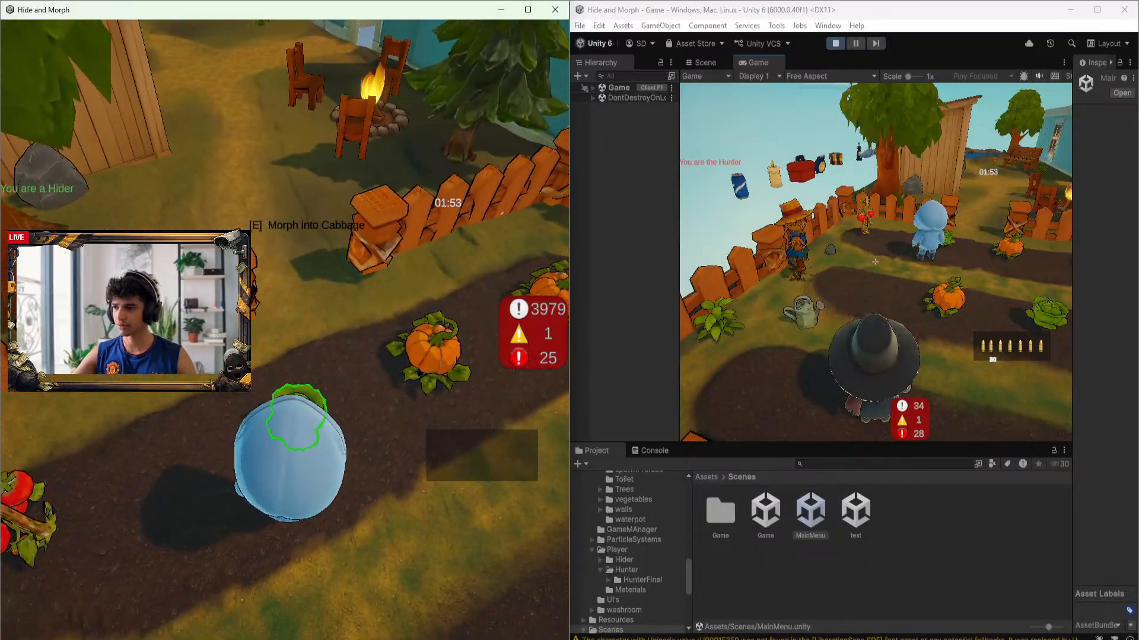
key("e")
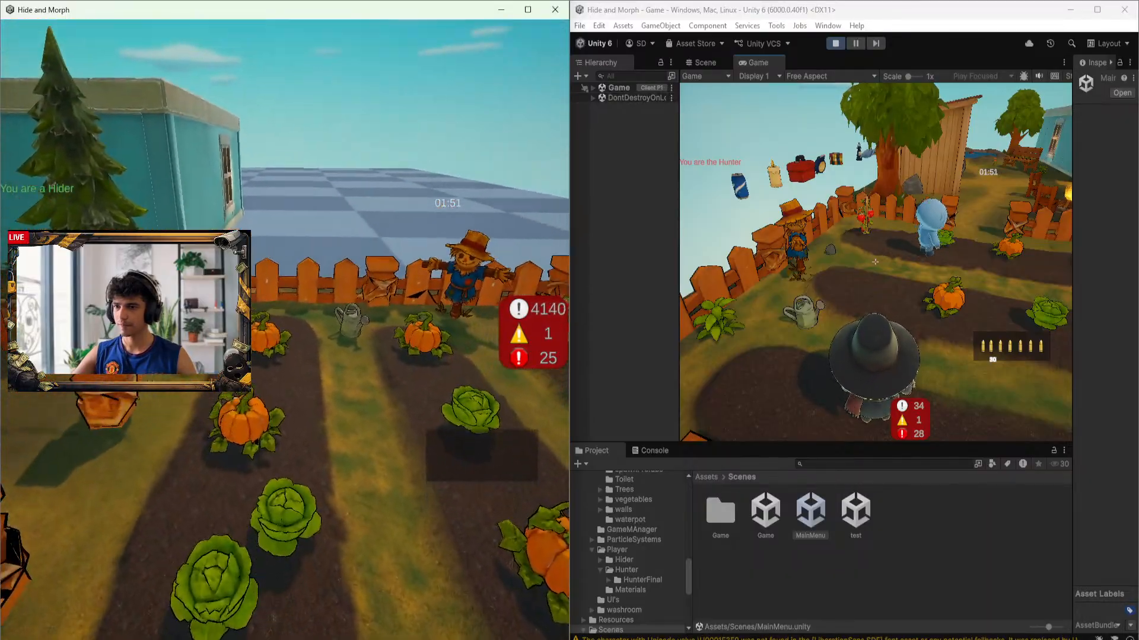
key("s")
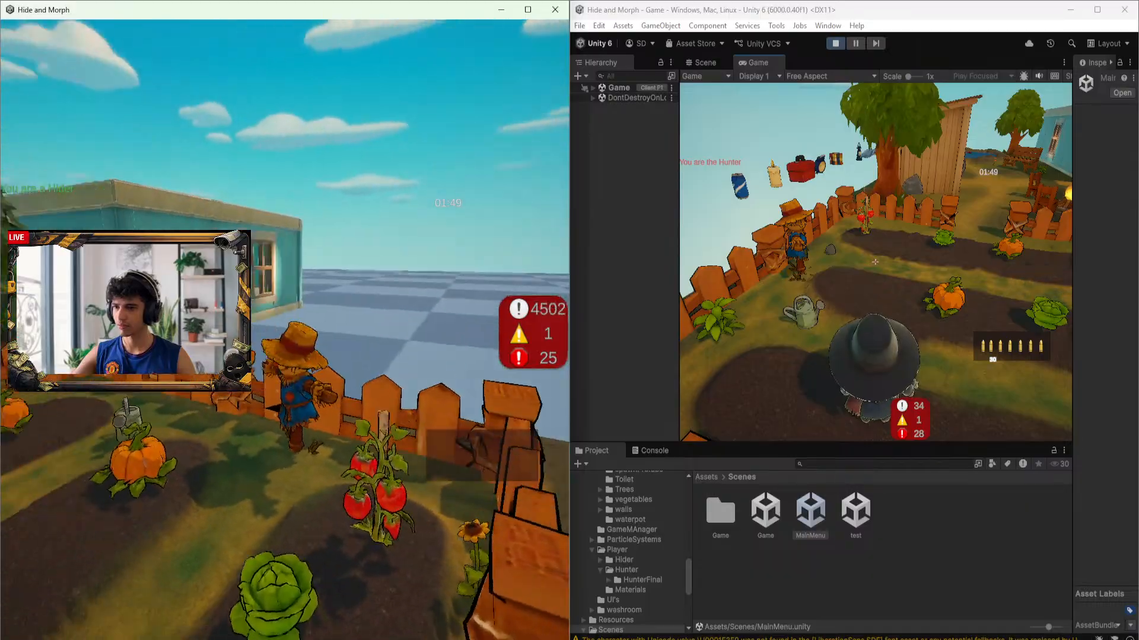
Change the hider back to its character form and morph it into a waterpot beside the garden's watering can
key("r")
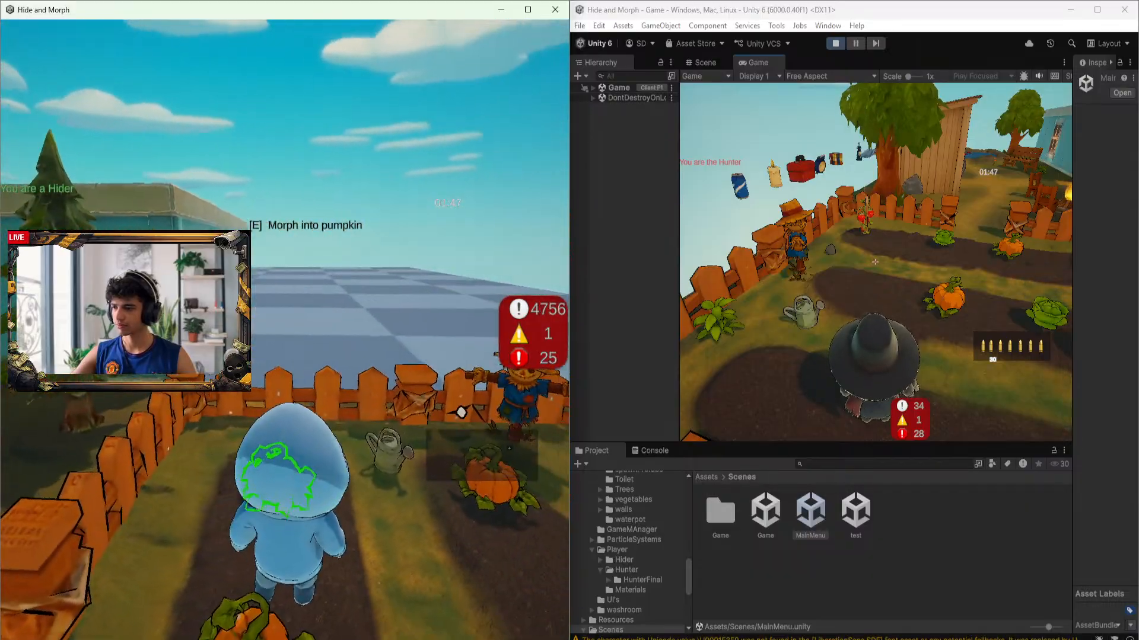
key("w")
key("w")
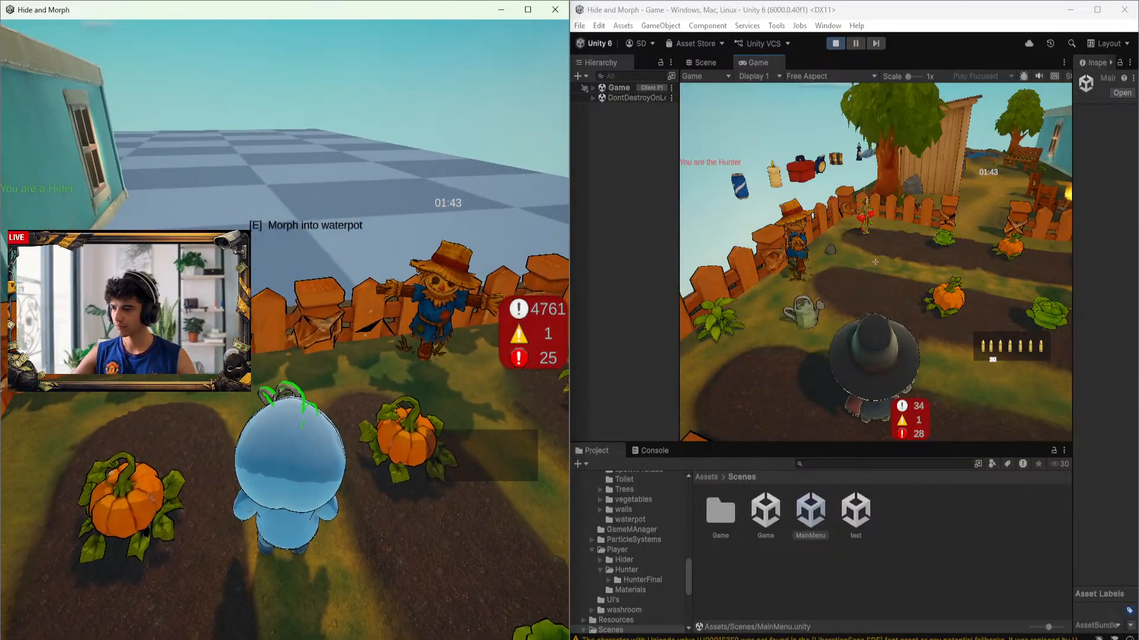
key("e")
Walk the hunter across the vegetable garden to view the disguised hider beside the real watering can
left_click(819, 320)
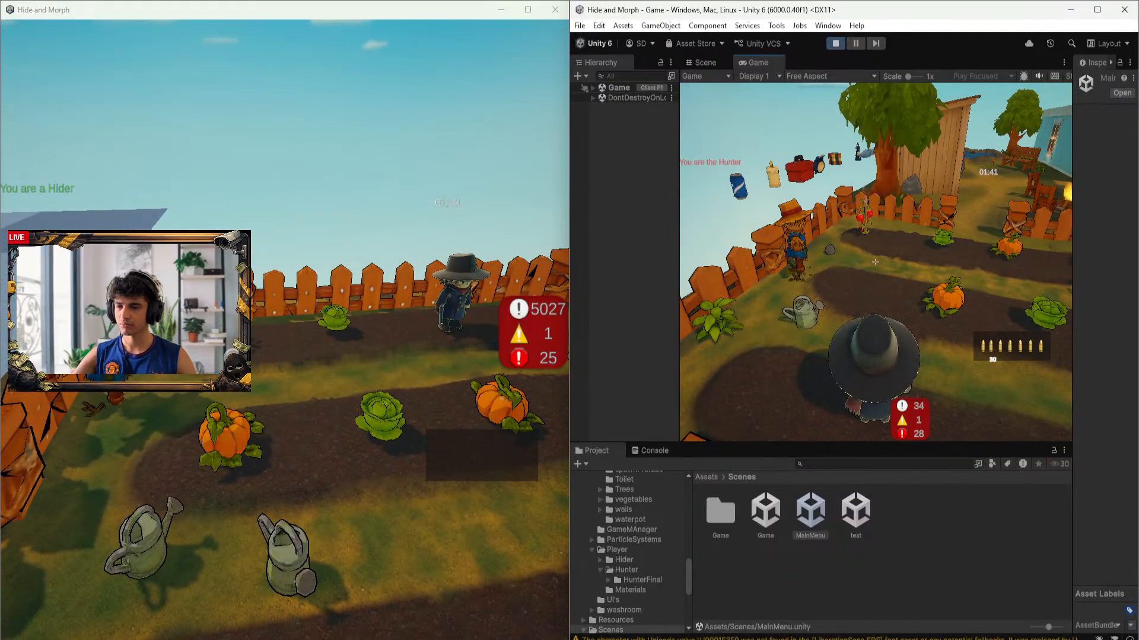
key("w")
key("w")
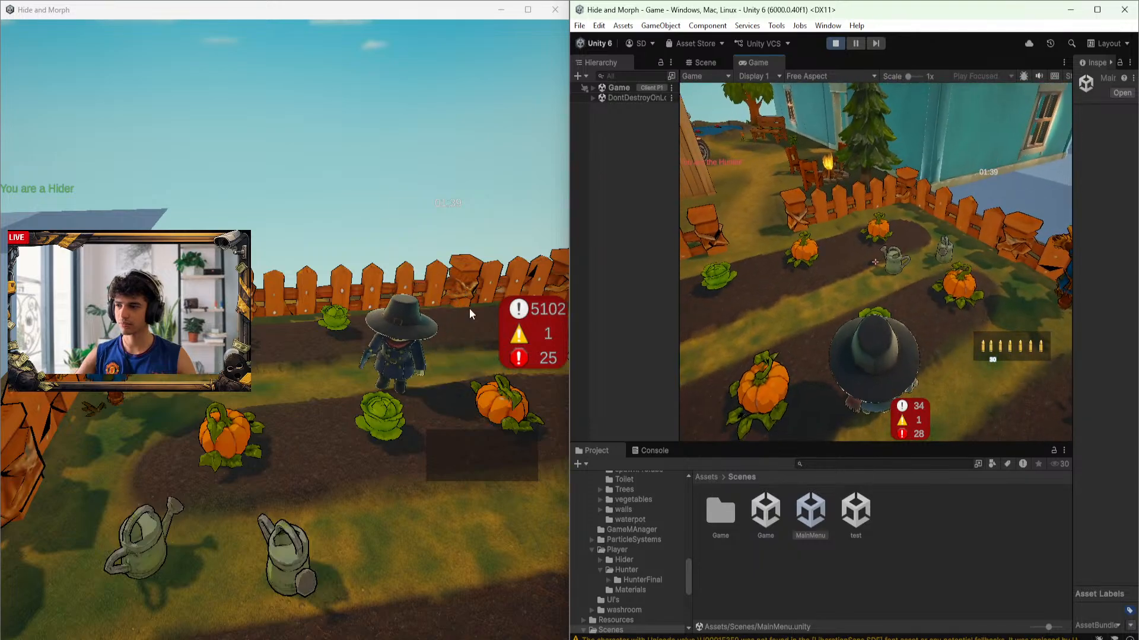
Morph the hider into a tomato plant, compare it in both players' views and move it out to the campfire
left_click(470, 313)
key("e")
key("w")
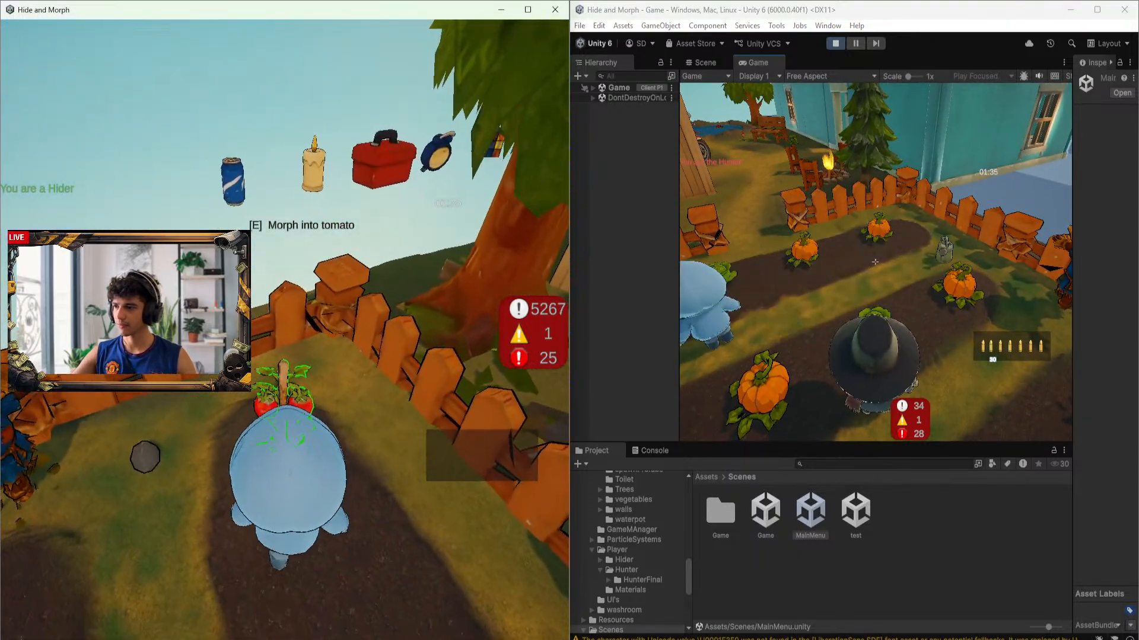
key("e")
key("alt+Tab")
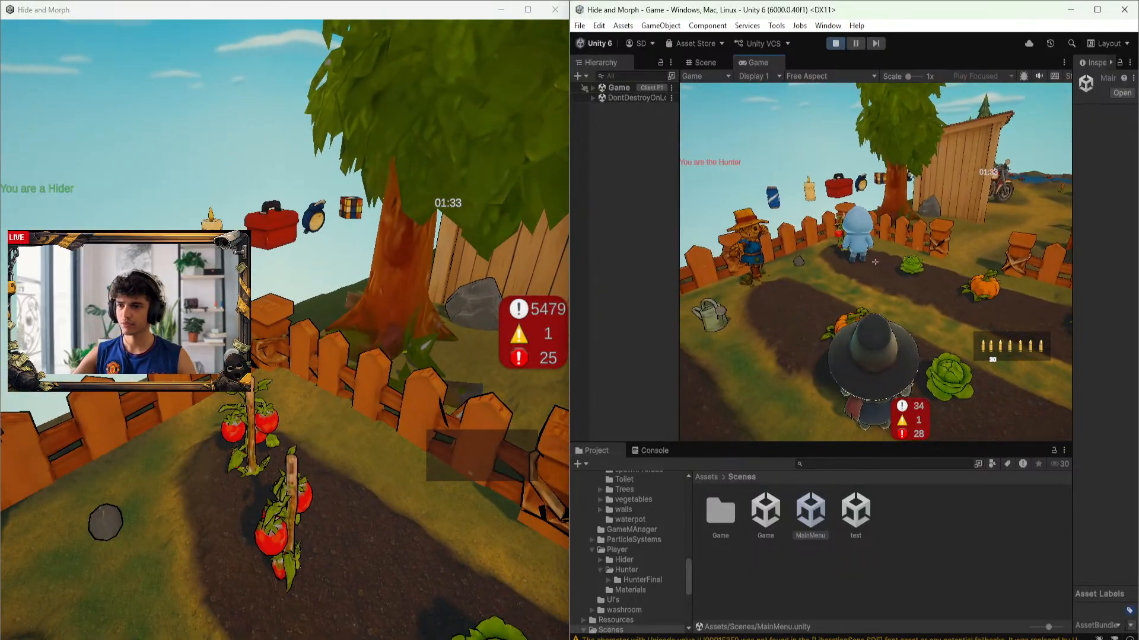
key("alt+Tab")
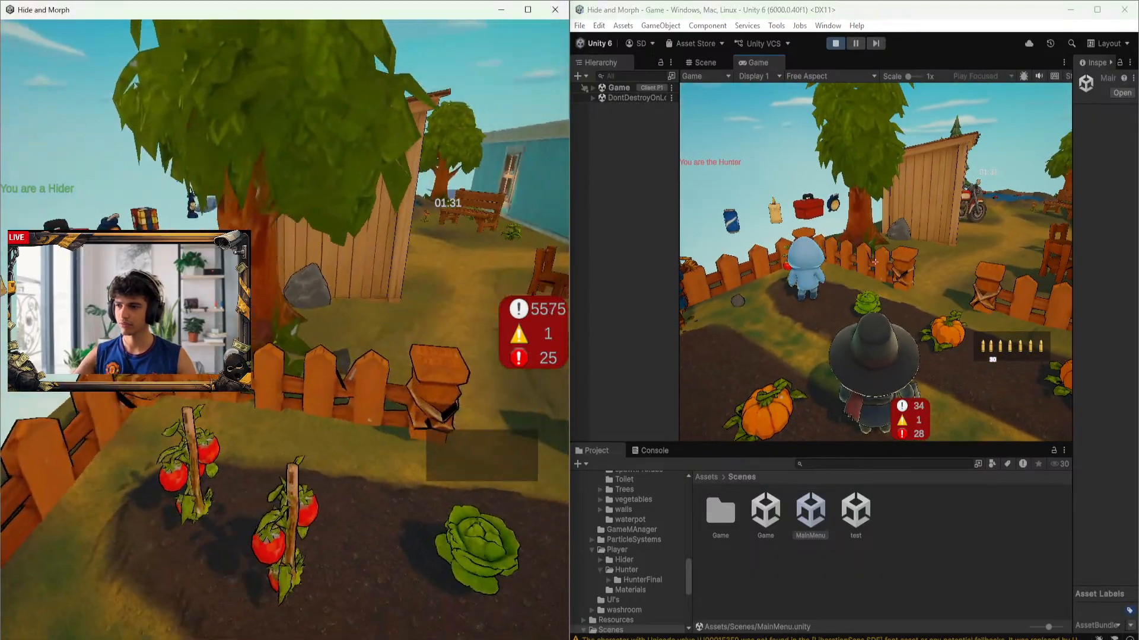
key("w")
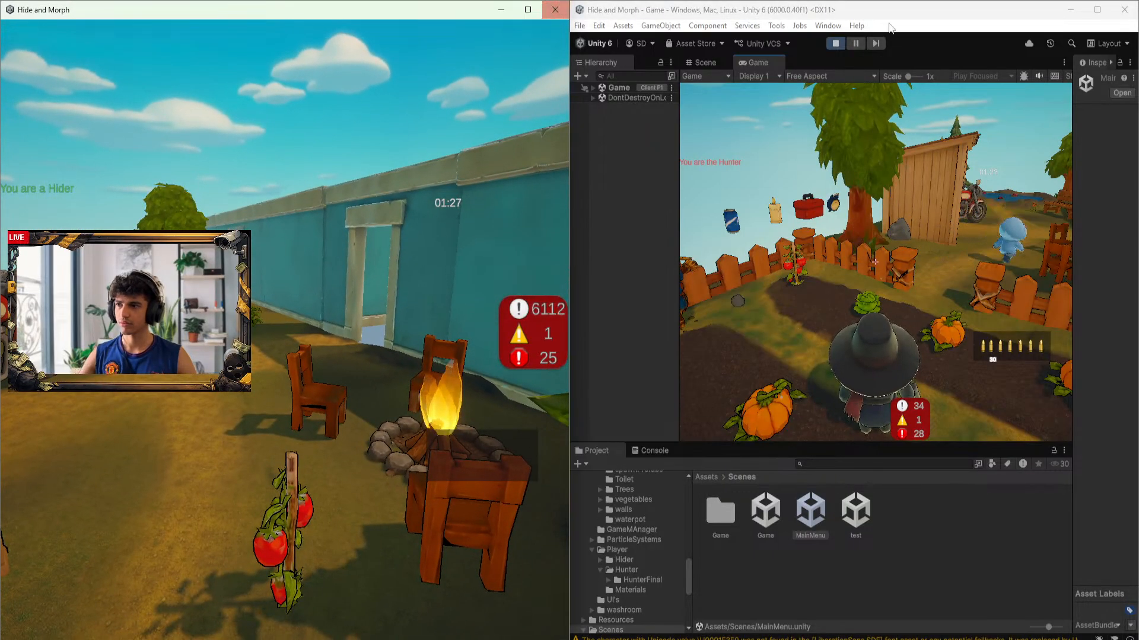
End the playtest by closing the standalone build and stopping Play mode in the maximized Unity editor
left_click(556, 10)
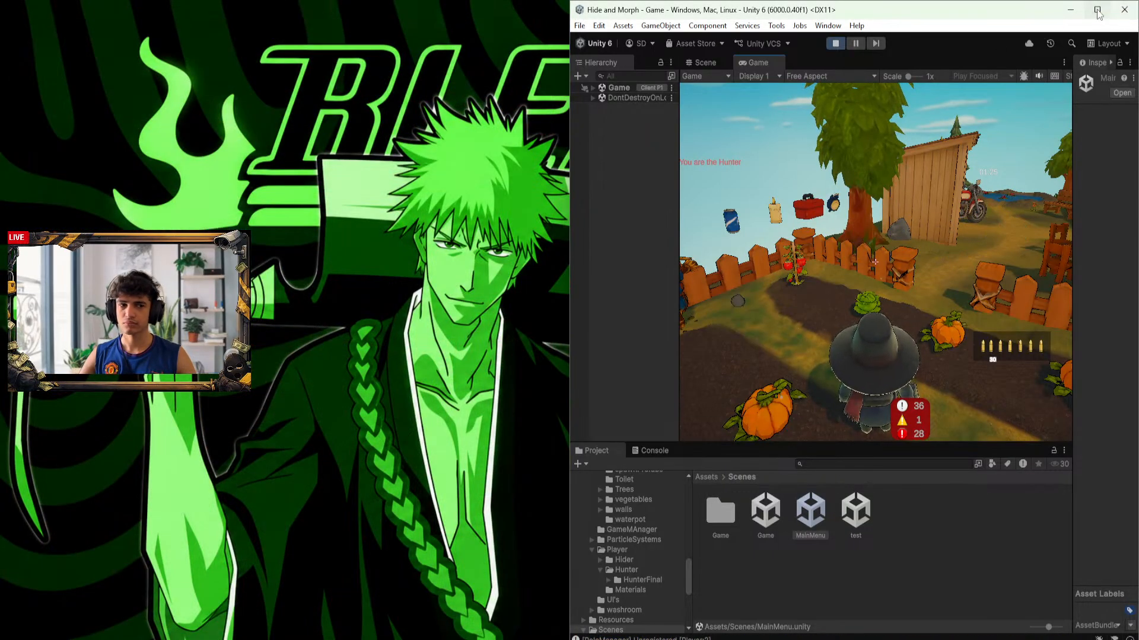
left_click(1097, 9)
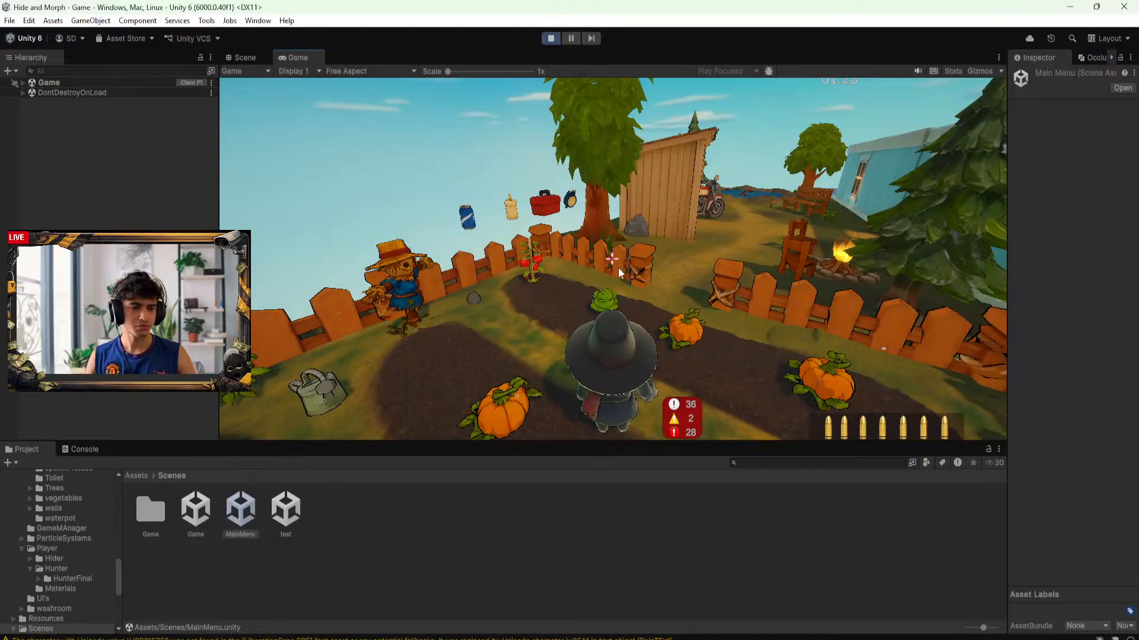
left_click(551, 38)
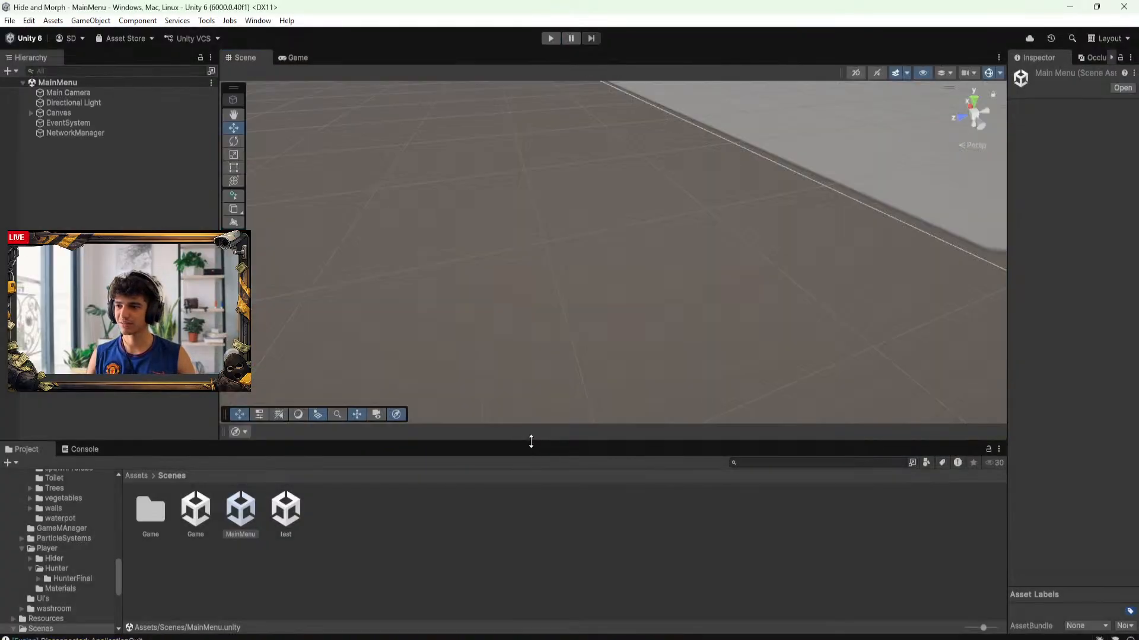
Resize the editor layout for a taller Scene view, a wider Inspector and a narrower Hierarchy
left_click_drag(529, 444, 520, 508)
left_click_drag(1008, 317, 871, 310)
left_click_drag(190, 178, 146, 178)
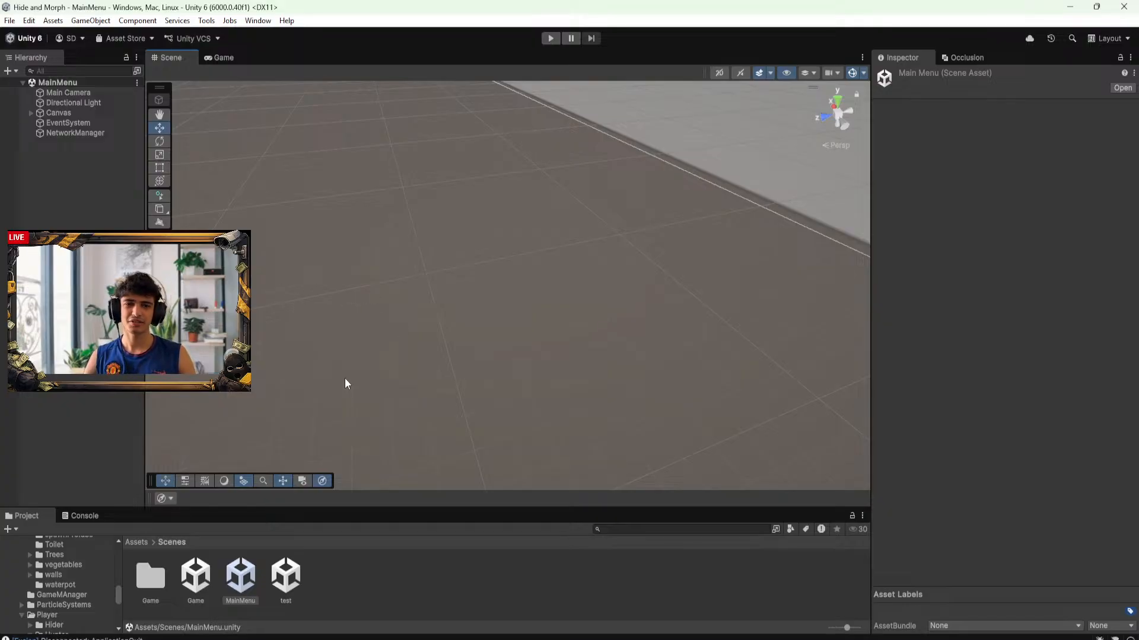
left_click_drag(359, 508, 382, 480)
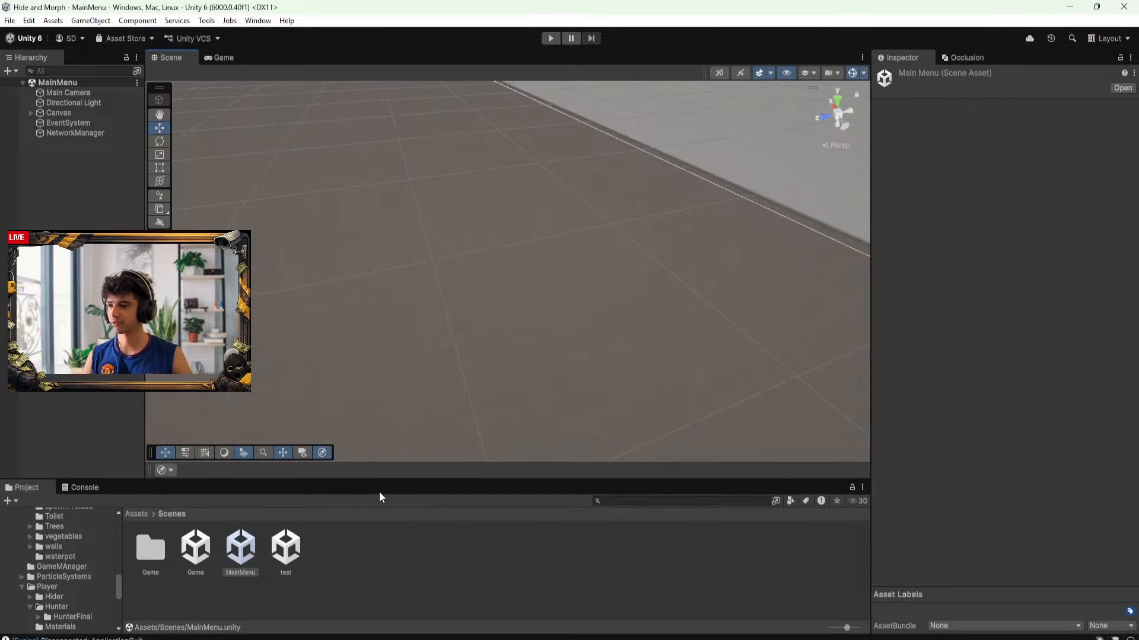
Look through the Prefabs and Resources folders and open the cabbage prefab from Resources/Vegetables
left_click(197, 549)
left_click(136, 513)
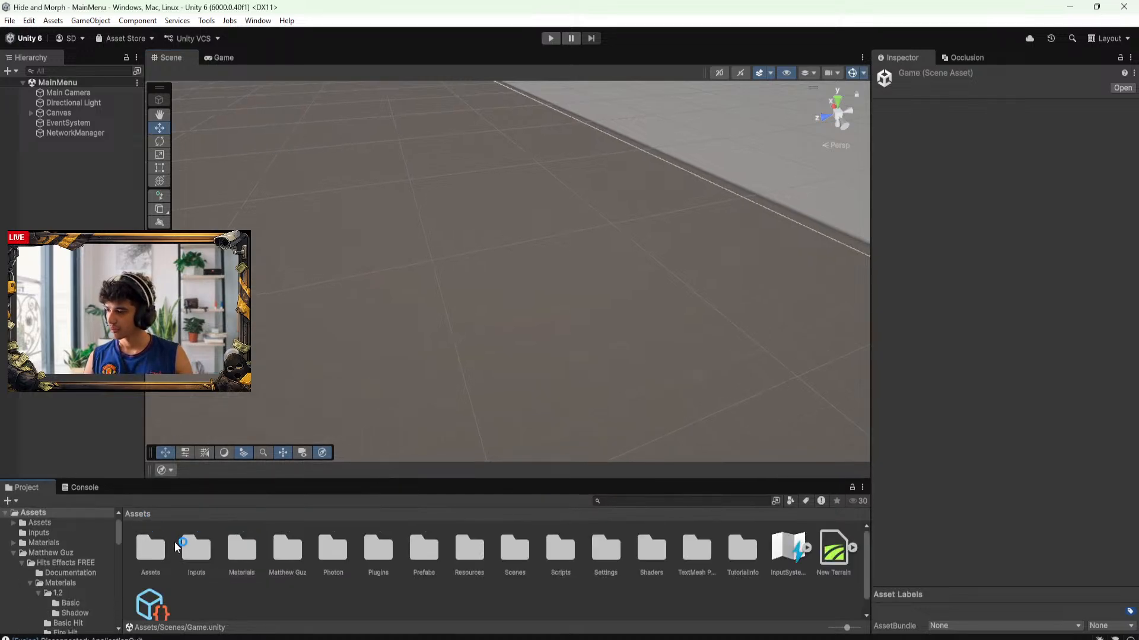
double_click(428, 560)
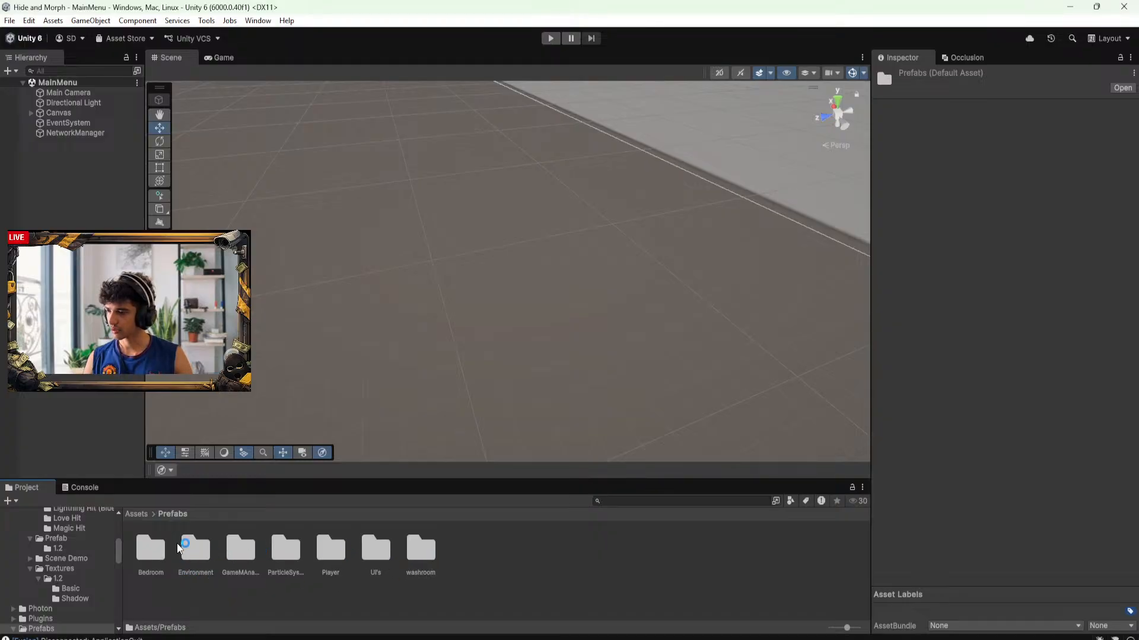
left_click(136, 513)
double_click(473, 554)
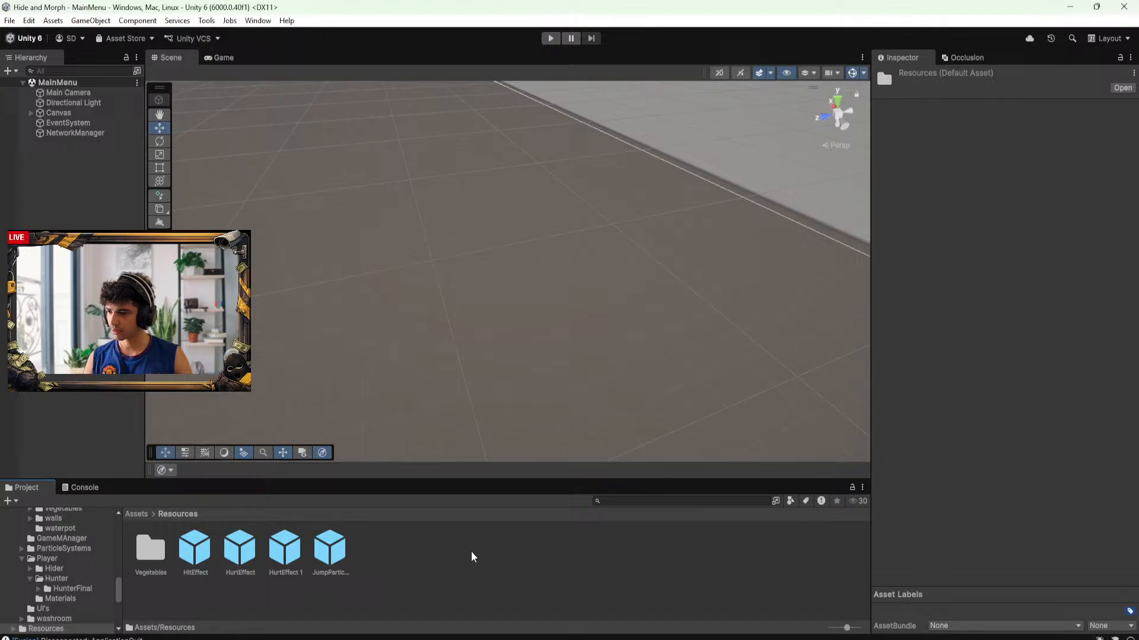
double_click(155, 552)
left_click(164, 560)
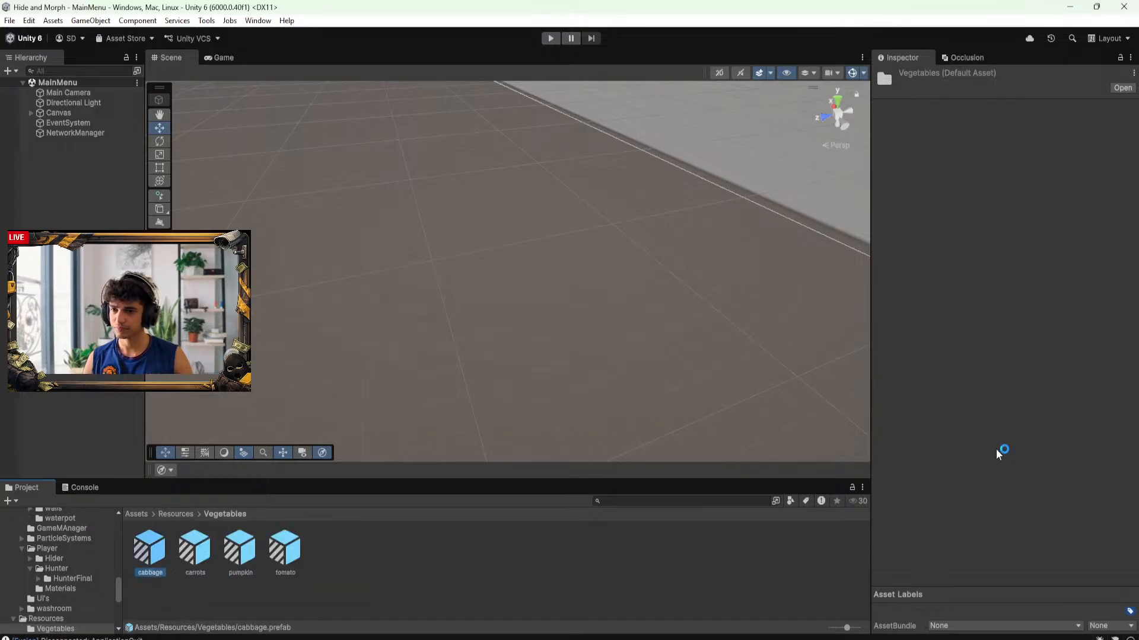
Examine the cabbage prefab's renderer, collider, Outline, Prop Morphable and Network Object settings in the Inspector
scroll(1026, 408, "down", 5)
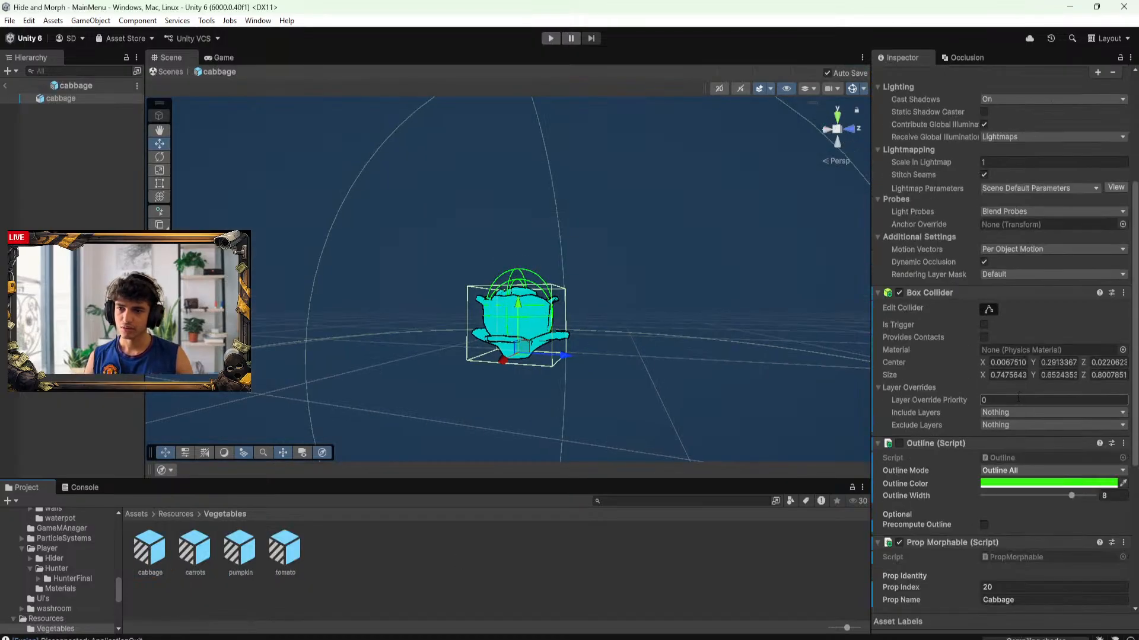
scroll(1019, 398, "up", 5)
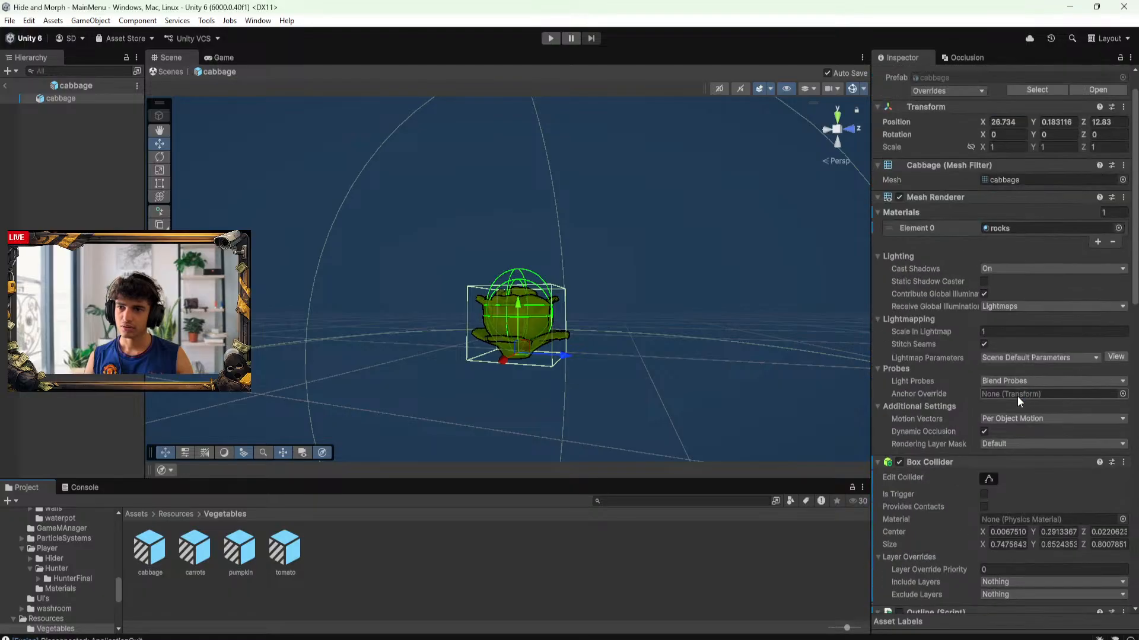
scroll(1016, 397, "down", 10)
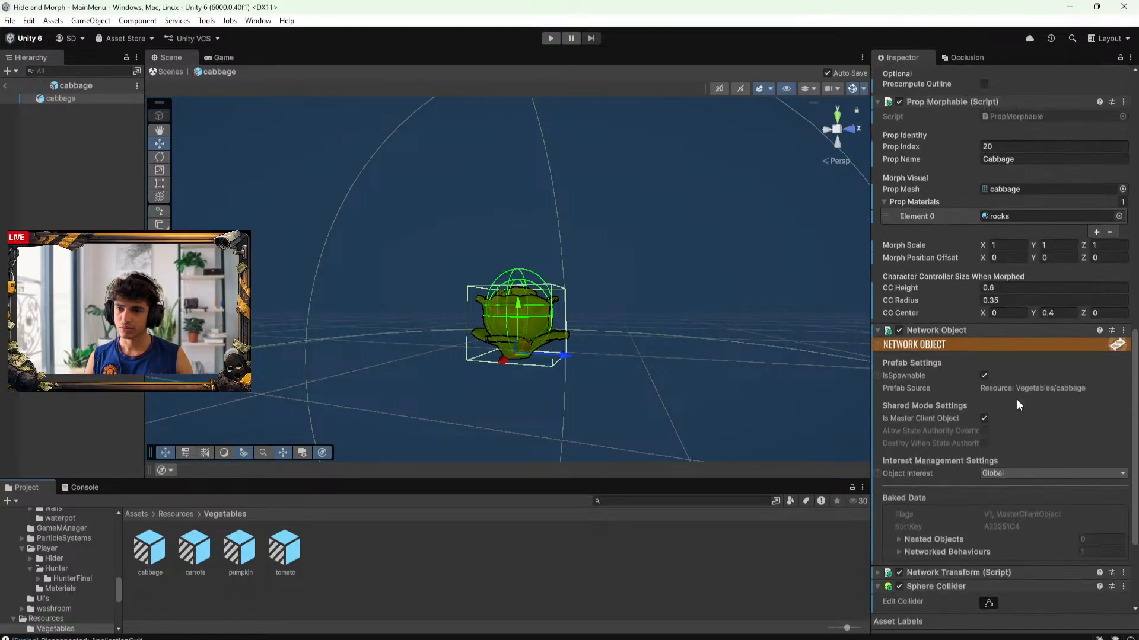
scroll(1016, 399, "up", 2)
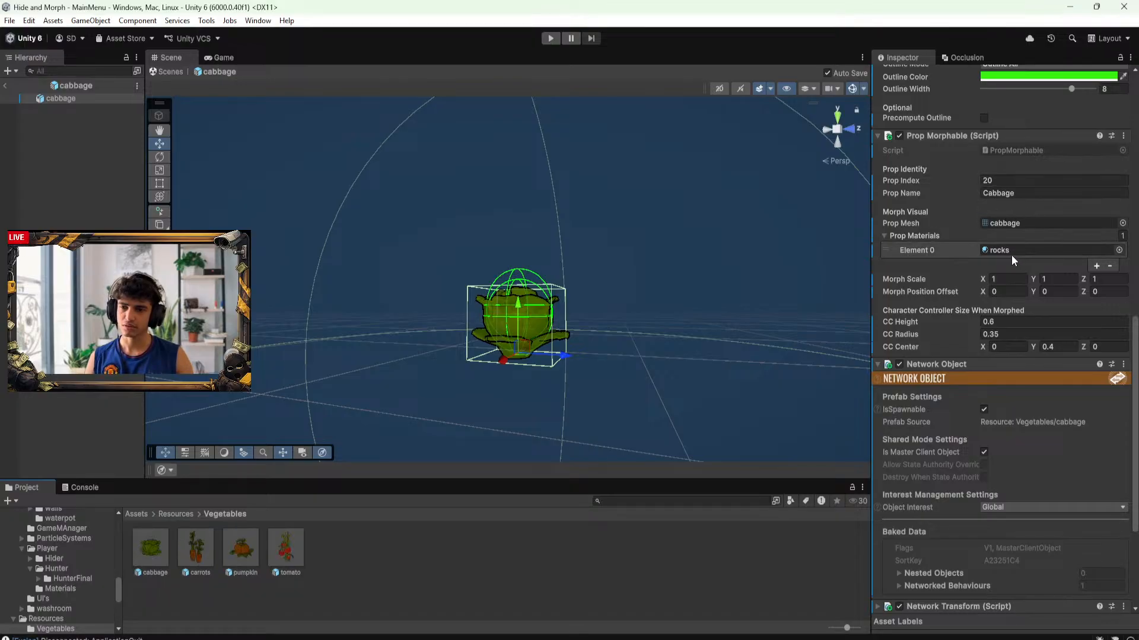
scroll(1006, 250, "up", 2)
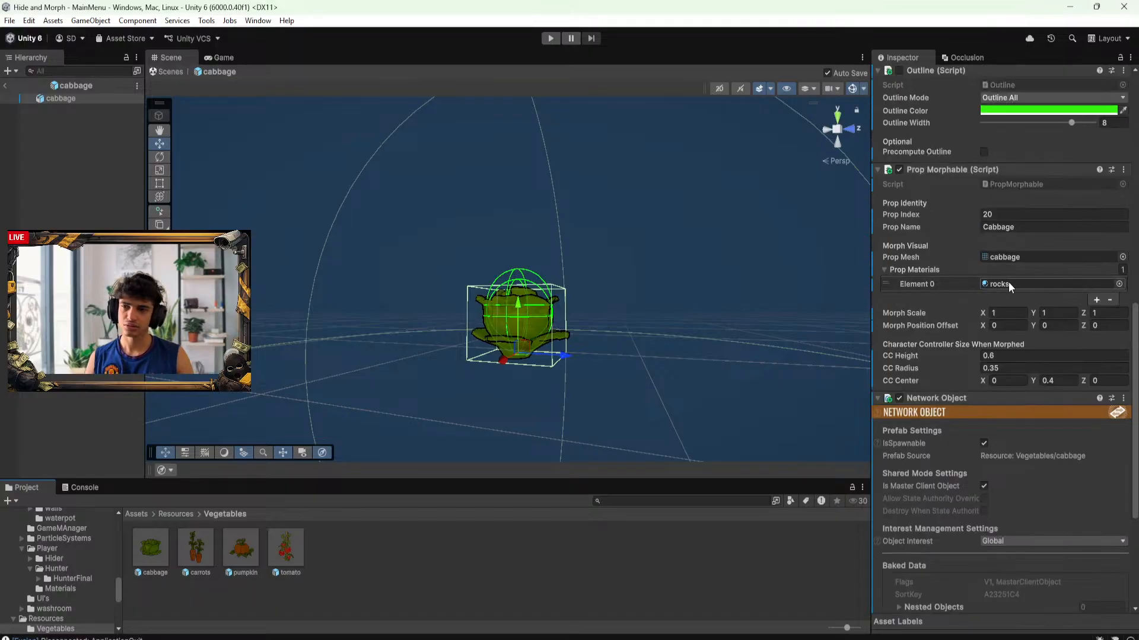
scroll(1008, 283, "up", 3)
scroll(1008, 353, "up", 4)
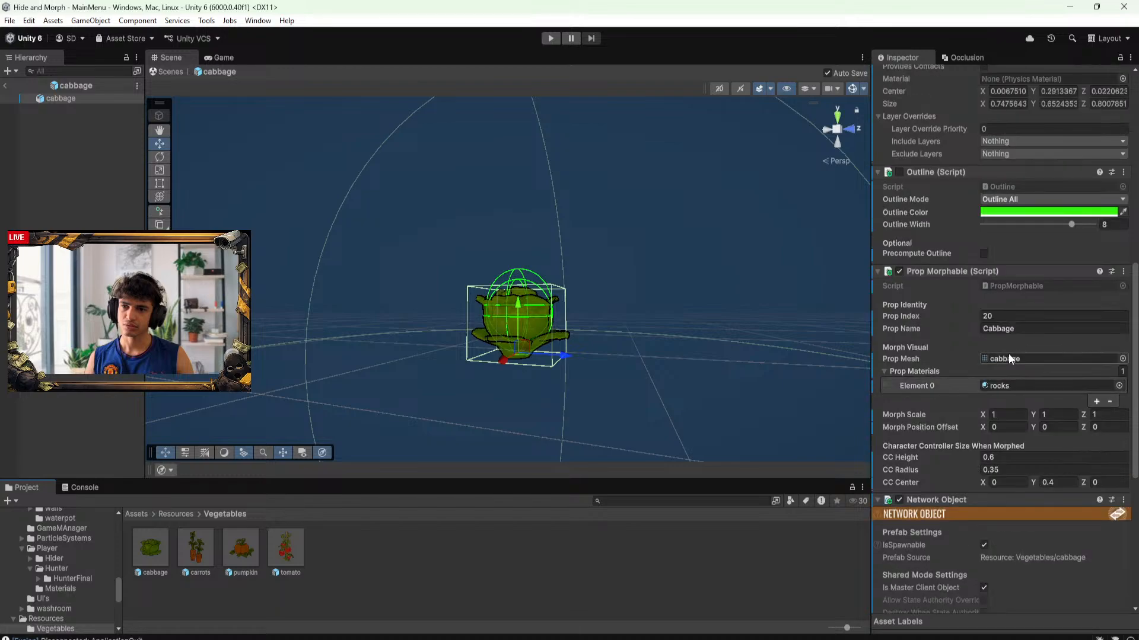
scroll(1006, 356, "down", 9)
scroll(1005, 354, "down", 3)
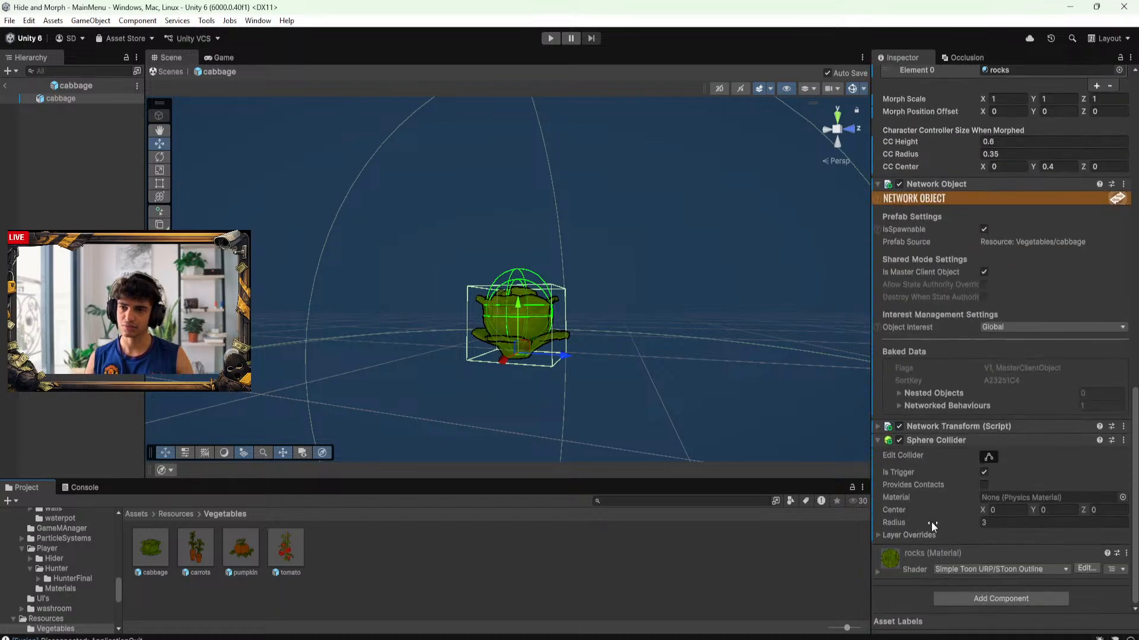
scroll(934, 509, "up", 3)
scroll(928, 531, "down", 3)
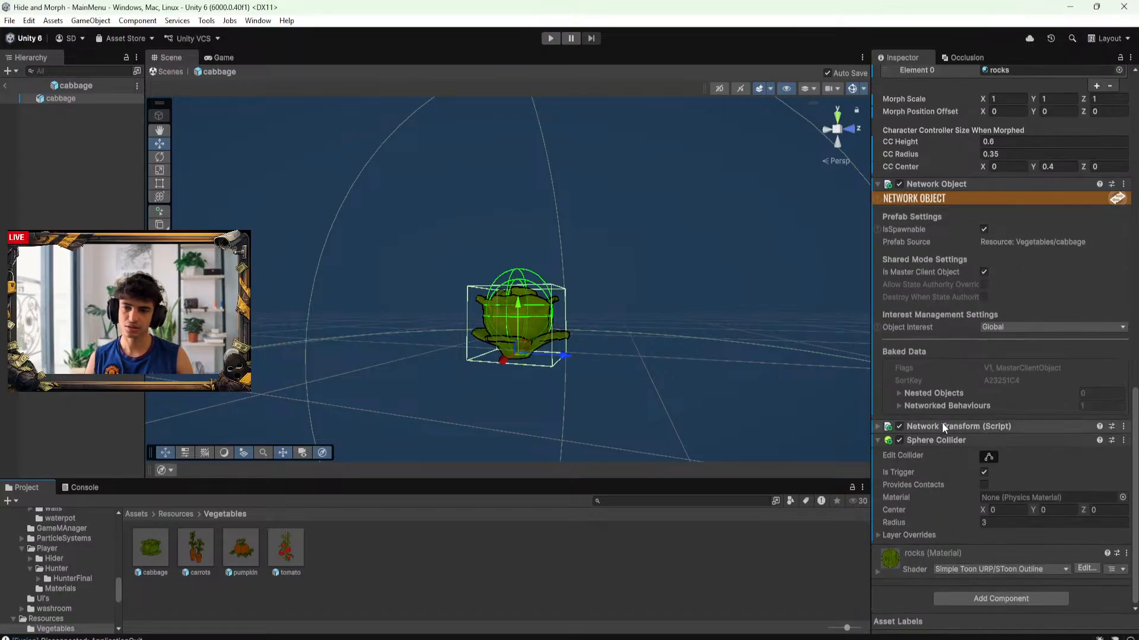
scroll(941, 422, "up", 15)
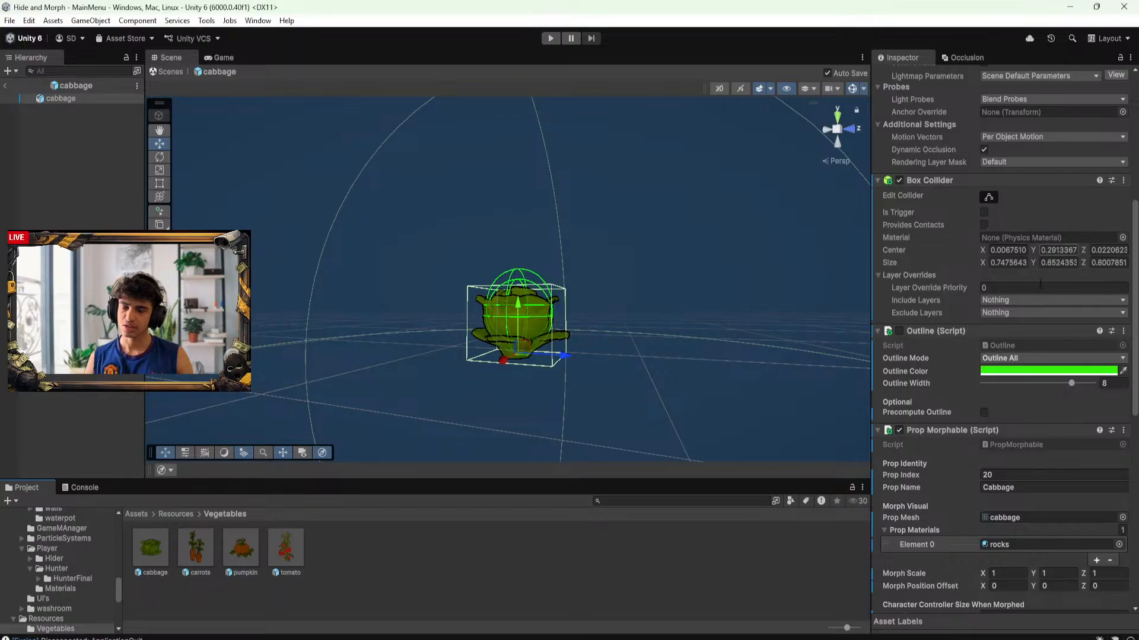
scroll(951, 320, "up", 5)
scroll(973, 303, "up", 3)
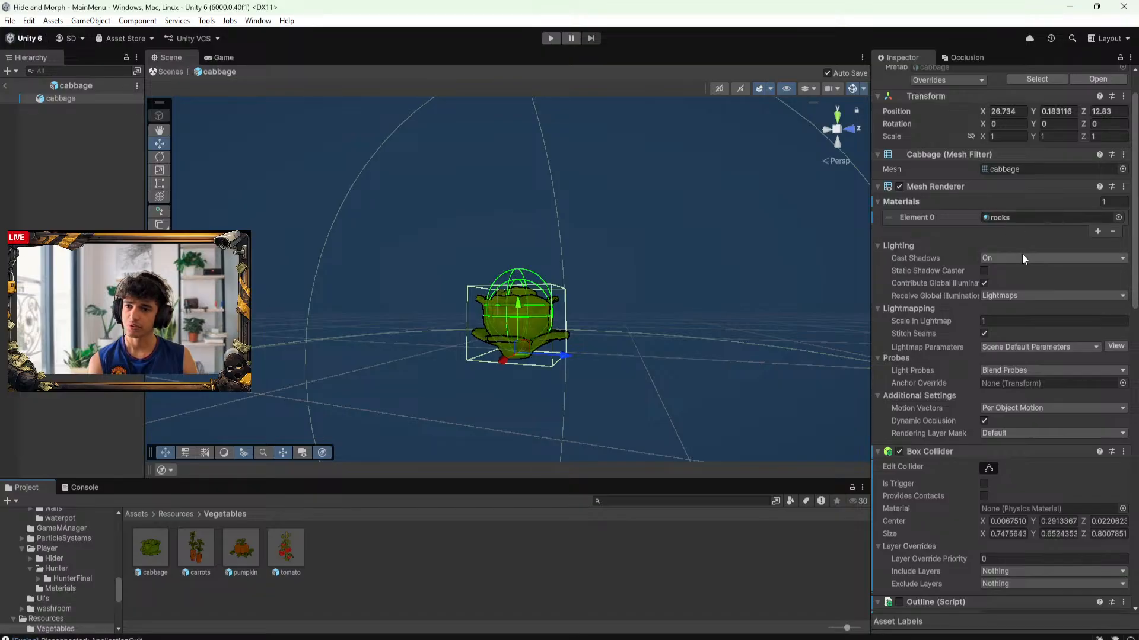
Locate the source assets of the cabbage prefab's rocks material and cabbage mesh in the project
left_click(1008, 217)
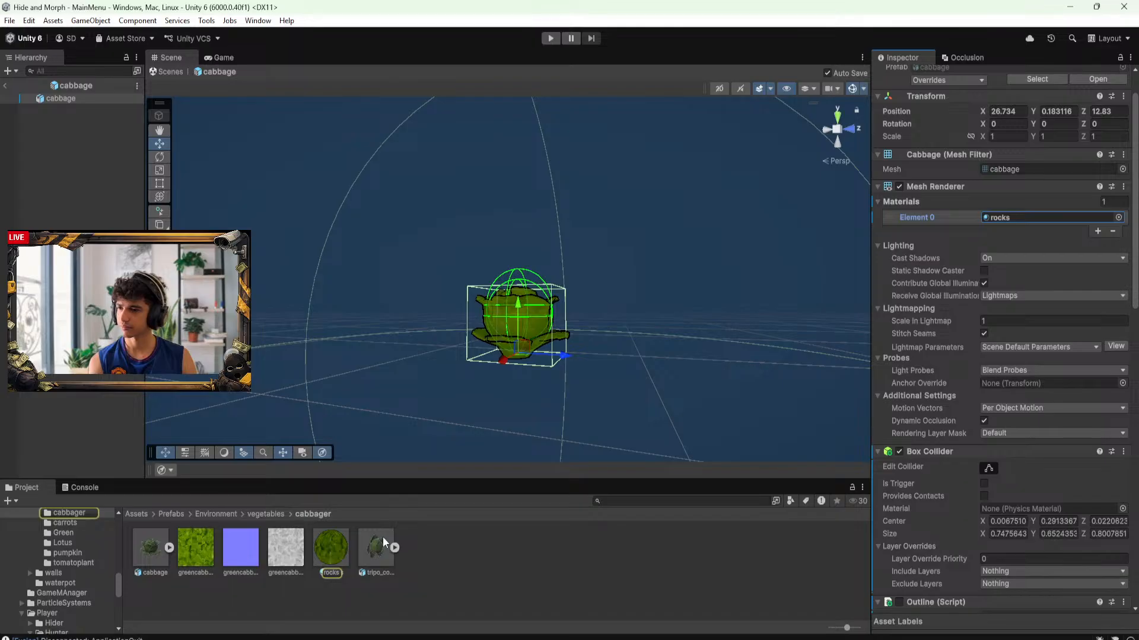
scroll(1019, 196, "up", 2)
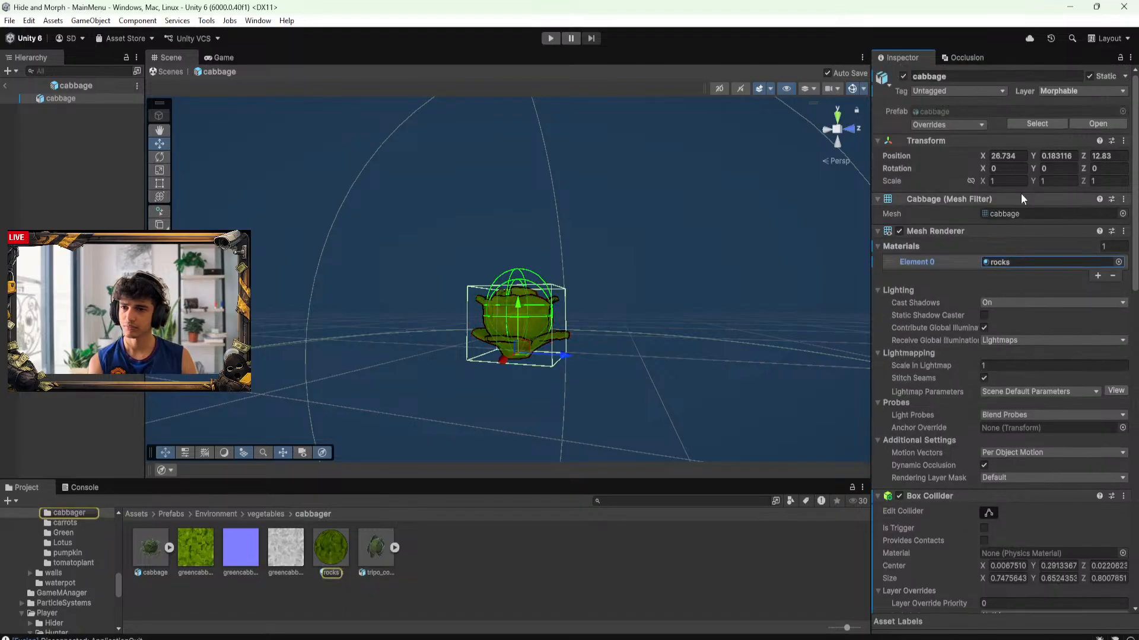
left_click(1016, 215)
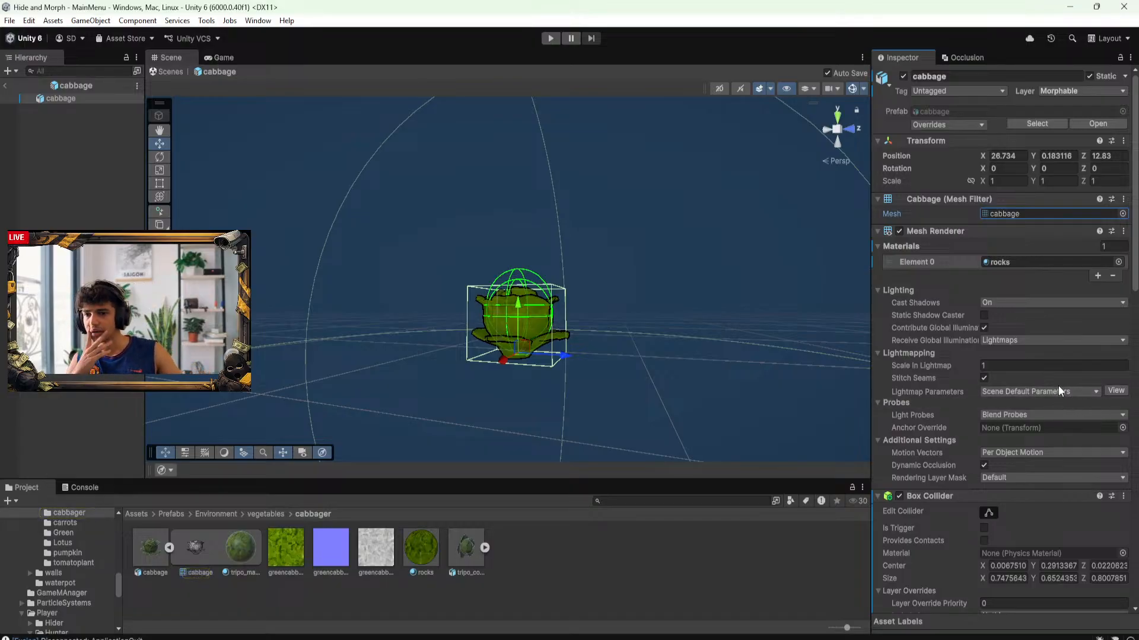
Examine the cabbage prefab's Mesh Renderer, Box Collider, Outline and Prop Morphable components once more
scroll(955, 365, "down", 5)
scroll(955, 364, "down", 3)
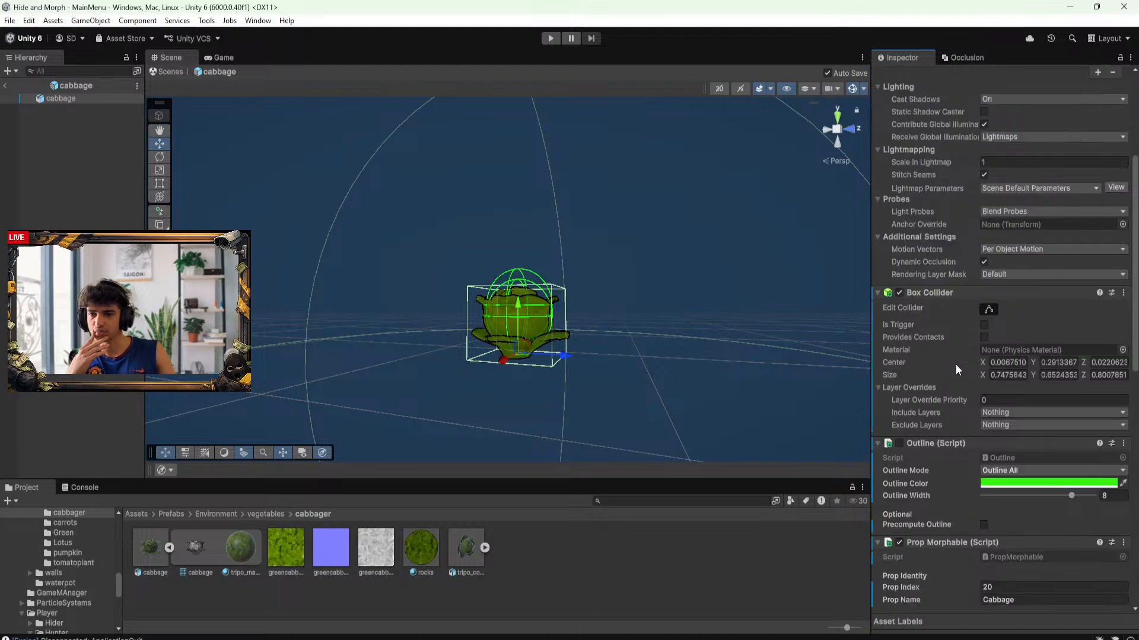
scroll(960, 361, "down", 4)
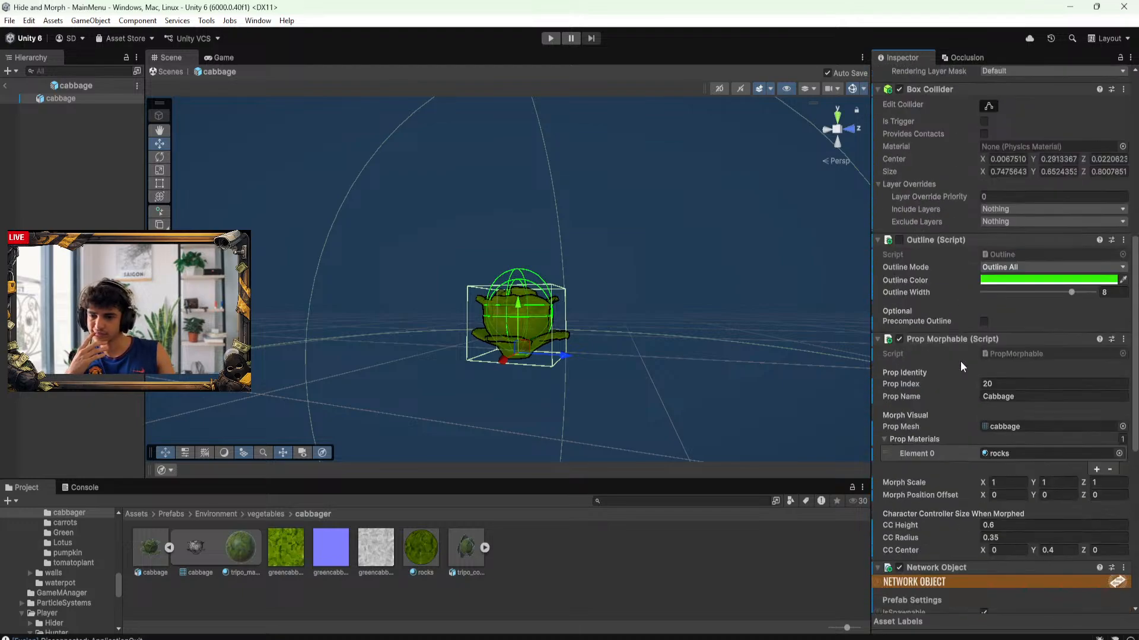
scroll(965, 353, "down", 1)
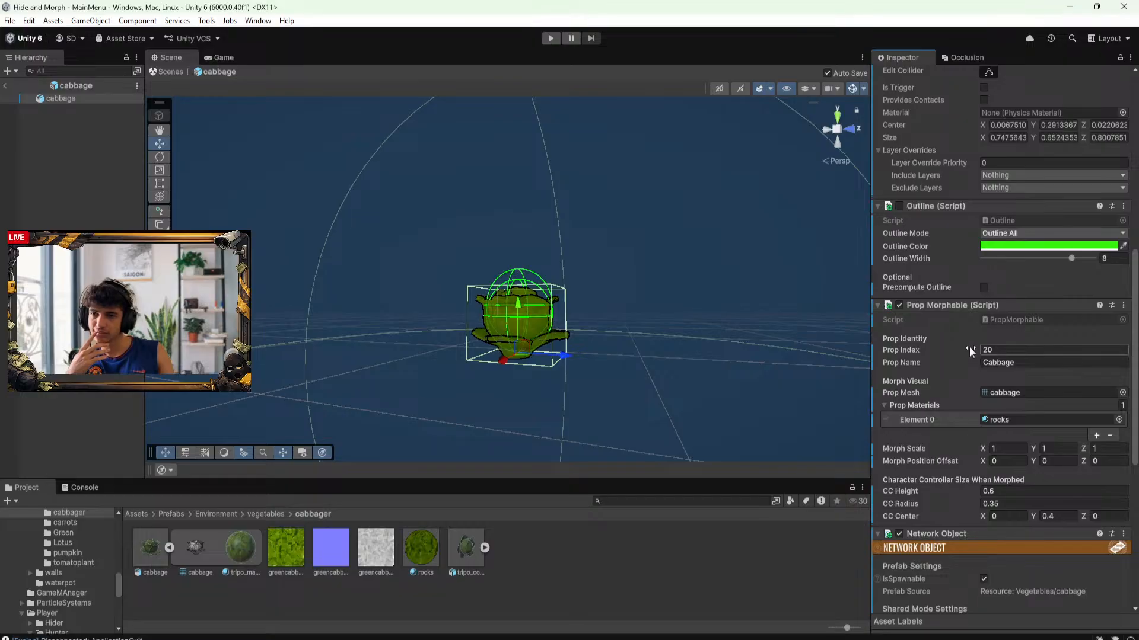
scroll(990, 333, "up", 4)
scroll(991, 332, "up", 9)
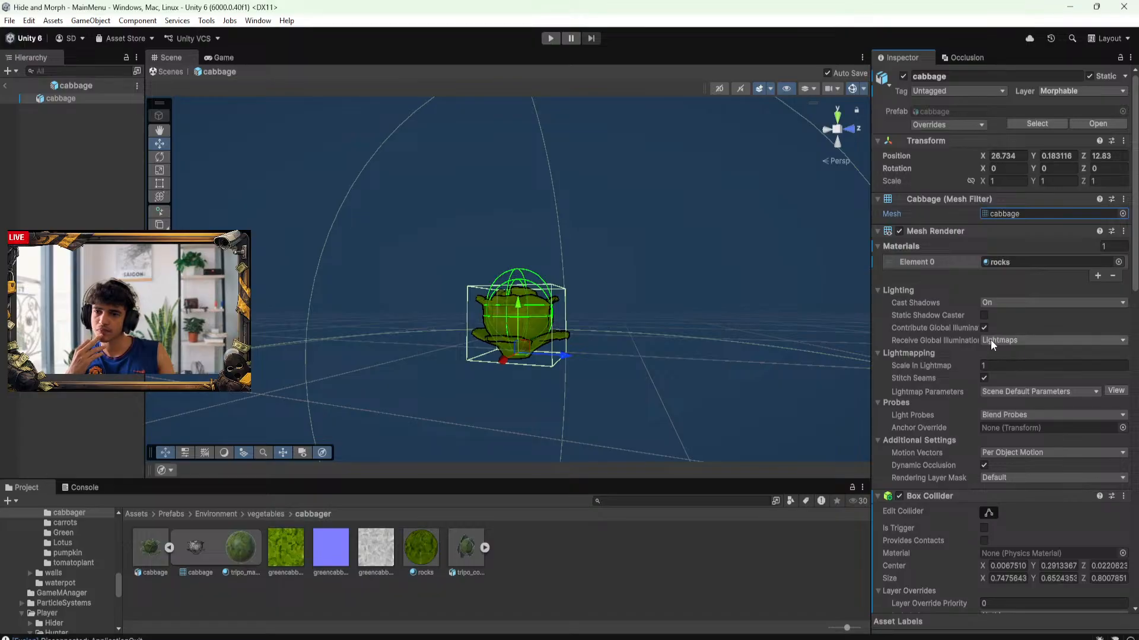
Look through the carrots and Green source folders under Prefabs/Environment/vegetables, including the carrot material
left_click(269, 515)
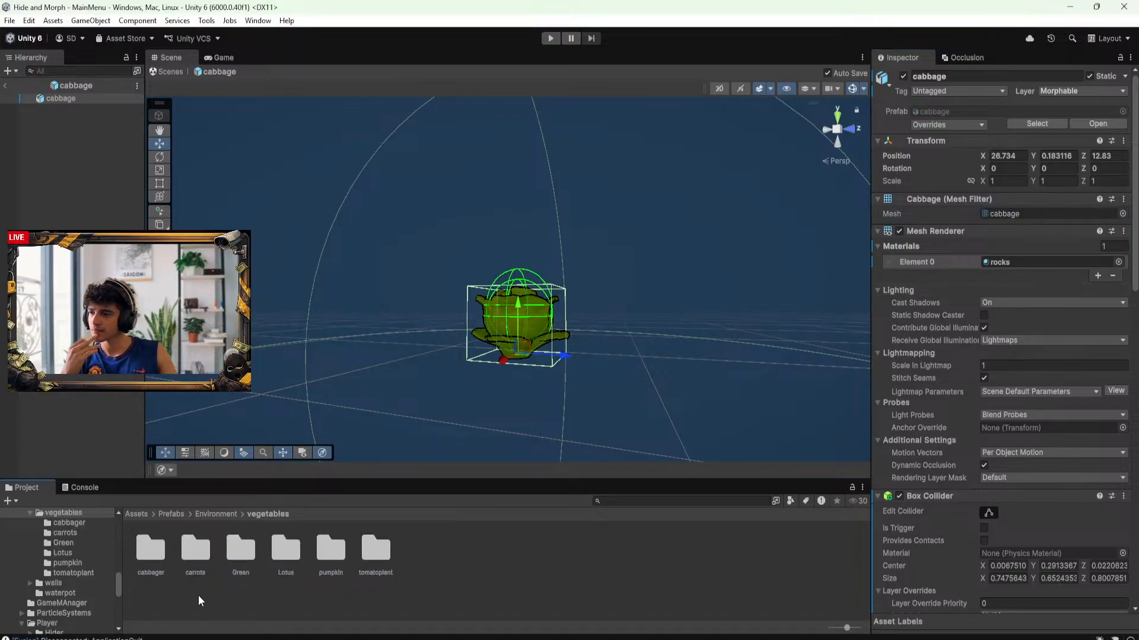
double_click(195, 550)
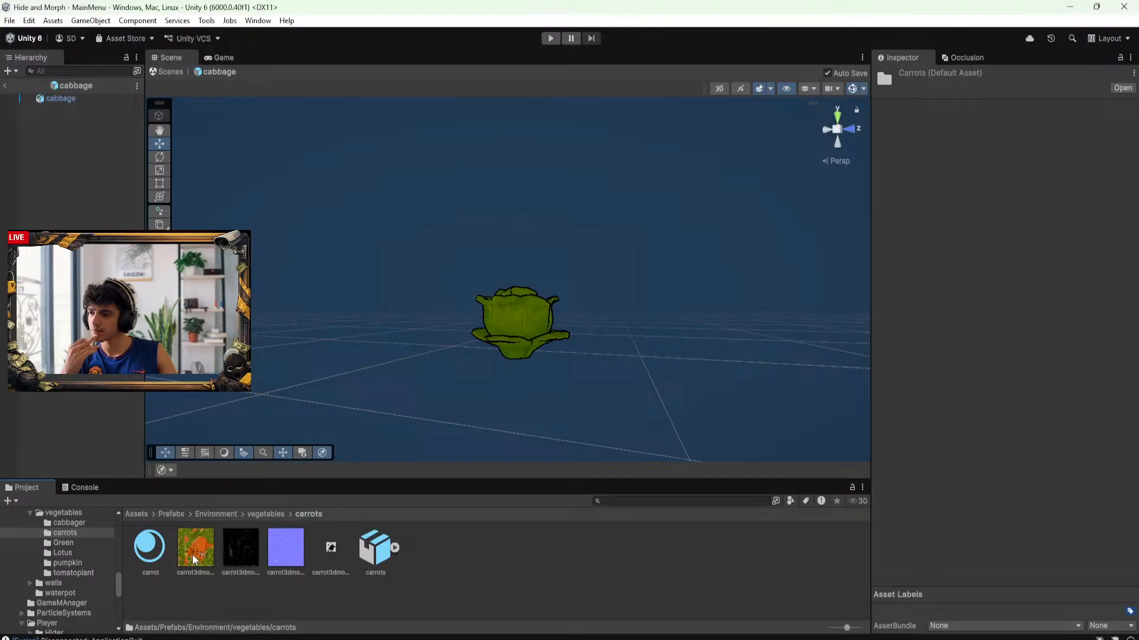
left_click(149, 549)
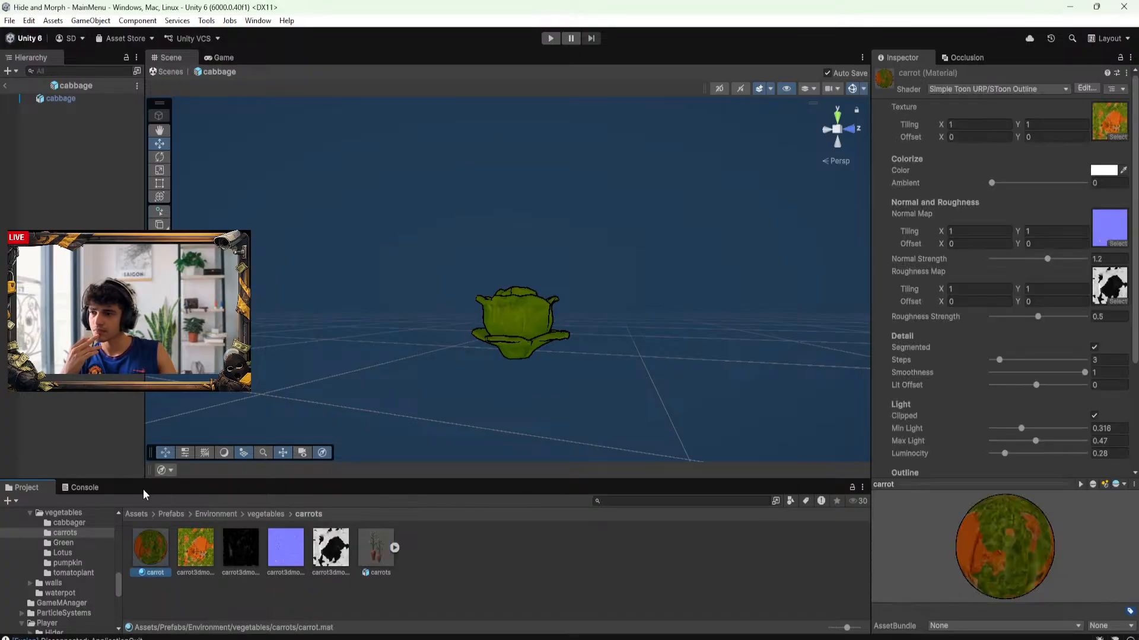
left_click(267, 515)
double_click(201, 563)
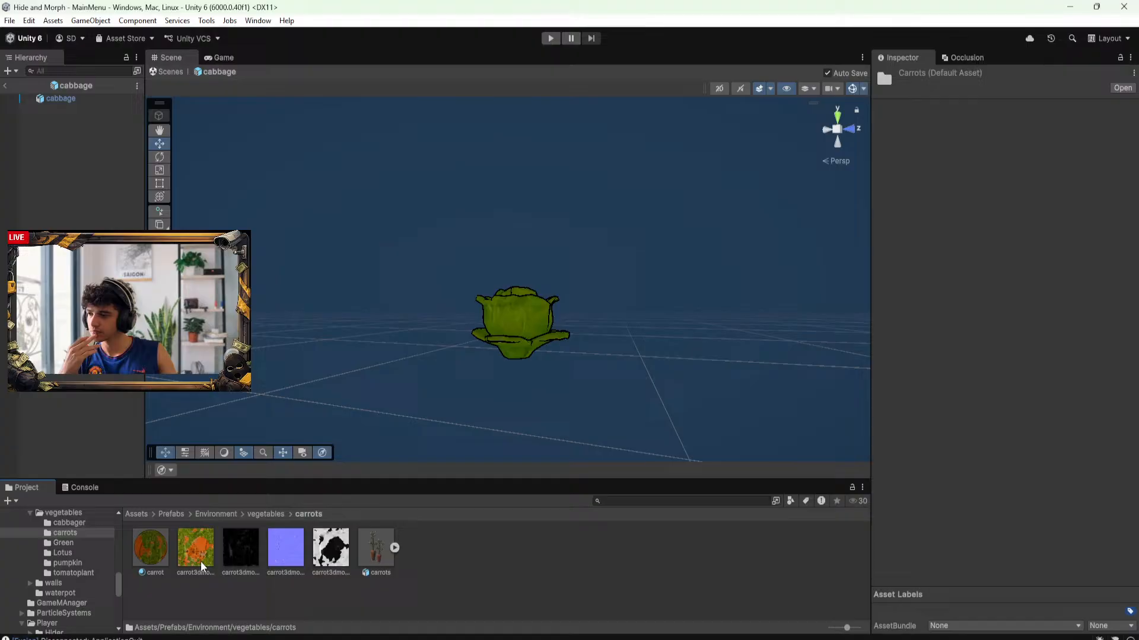
left_click(258, 515)
double_click(241, 551)
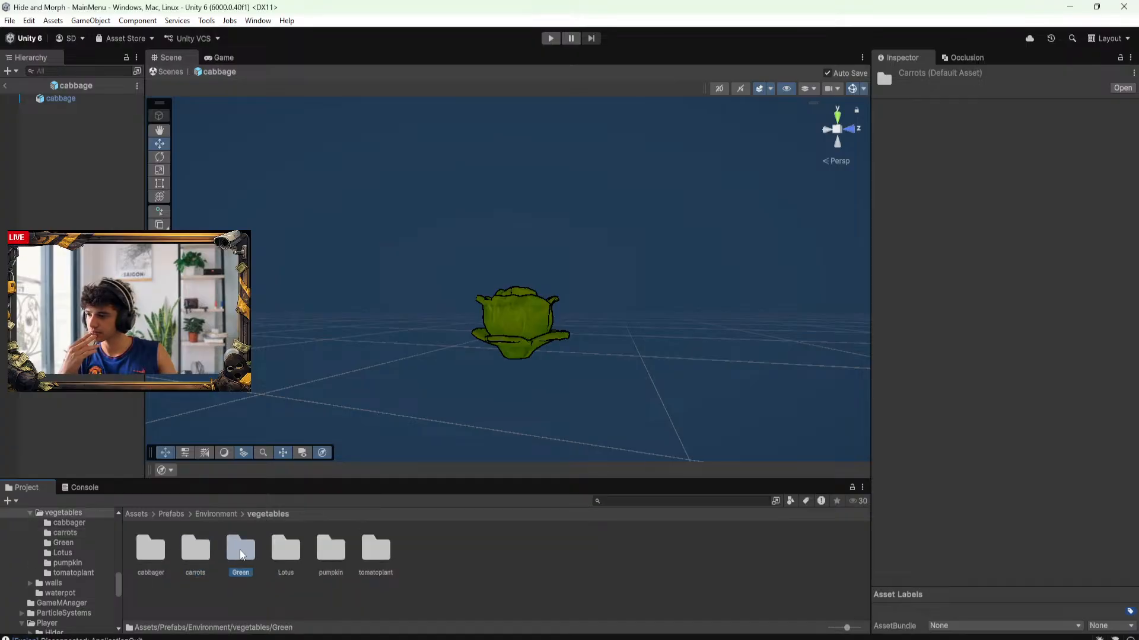
left_click(247, 514)
Select the carrots prefab in Resources/Vegetables and turn off its Static flag
left_click(216, 514)
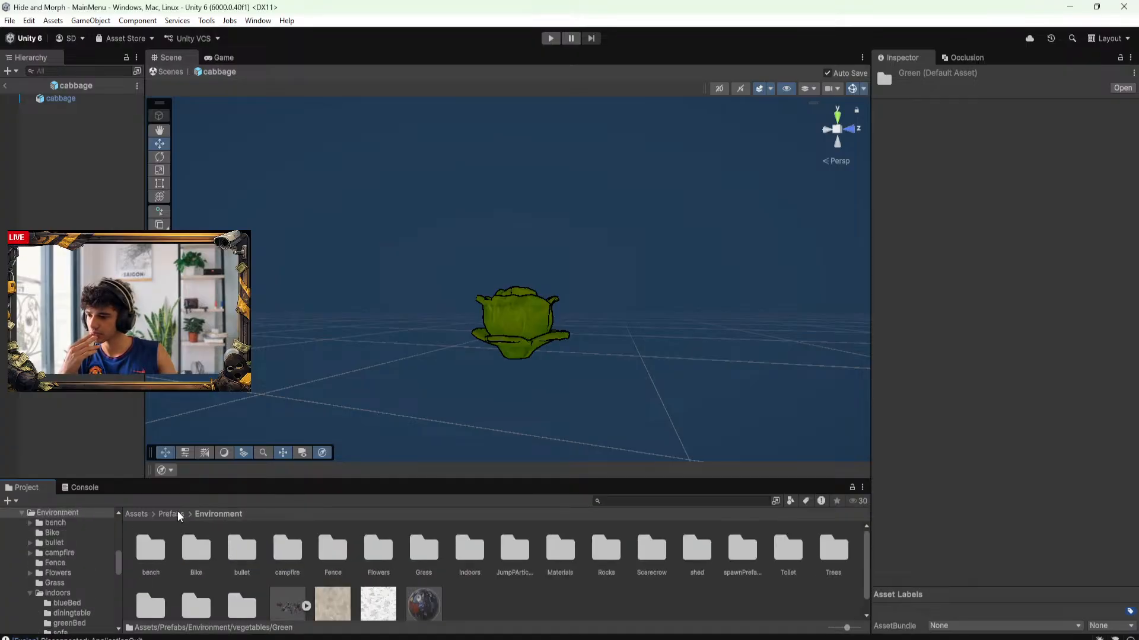
left_click(172, 515)
left_click(136, 514)
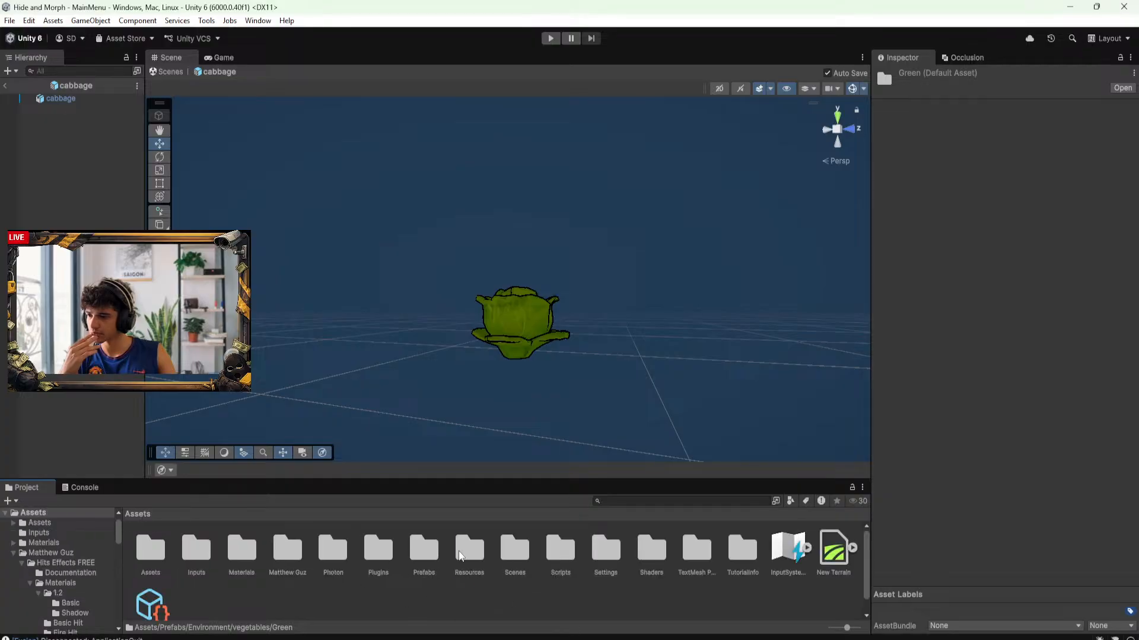
double_click(469, 549)
double_click(155, 548)
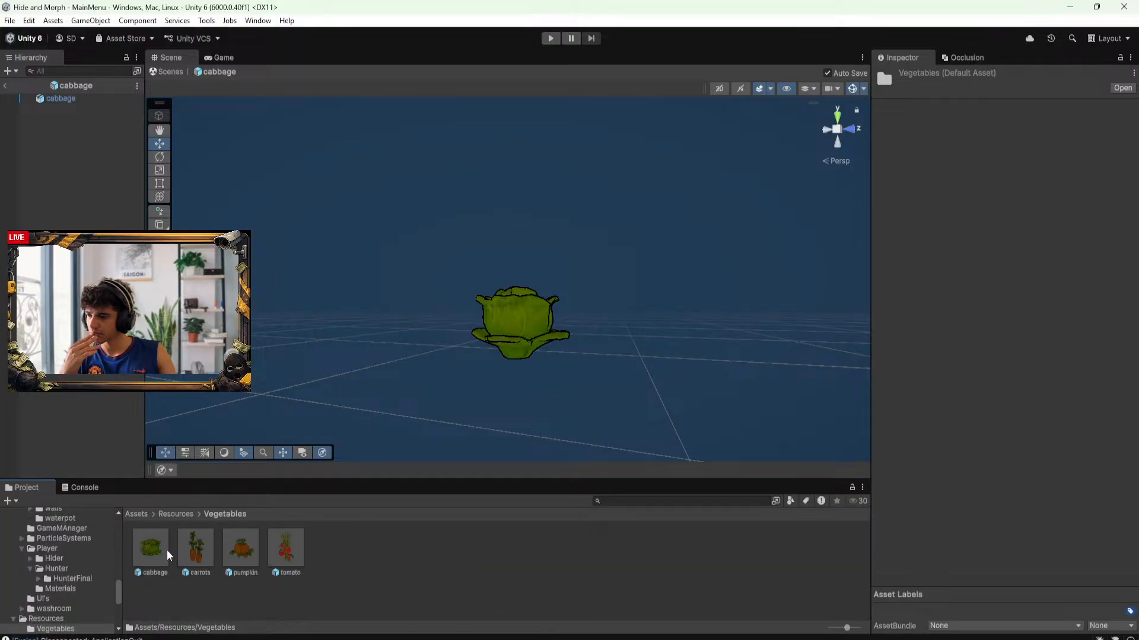
left_click(198, 547)
scroll(1022, 394, "down", 3)
scroll(1021, 390, "up", 3)
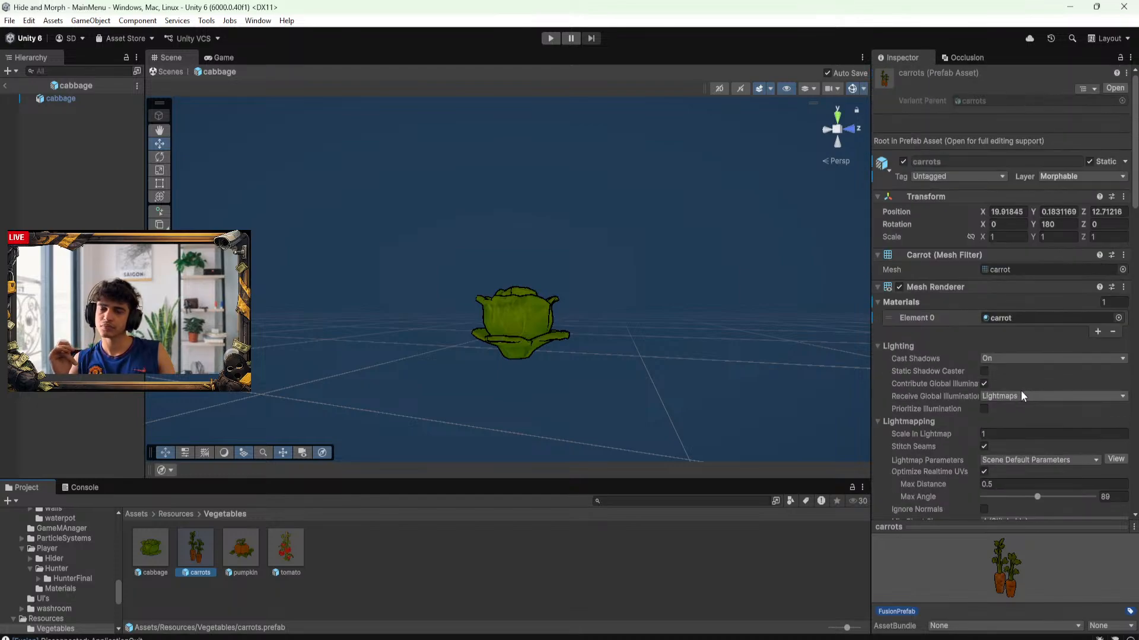
left_click(1089, 161)
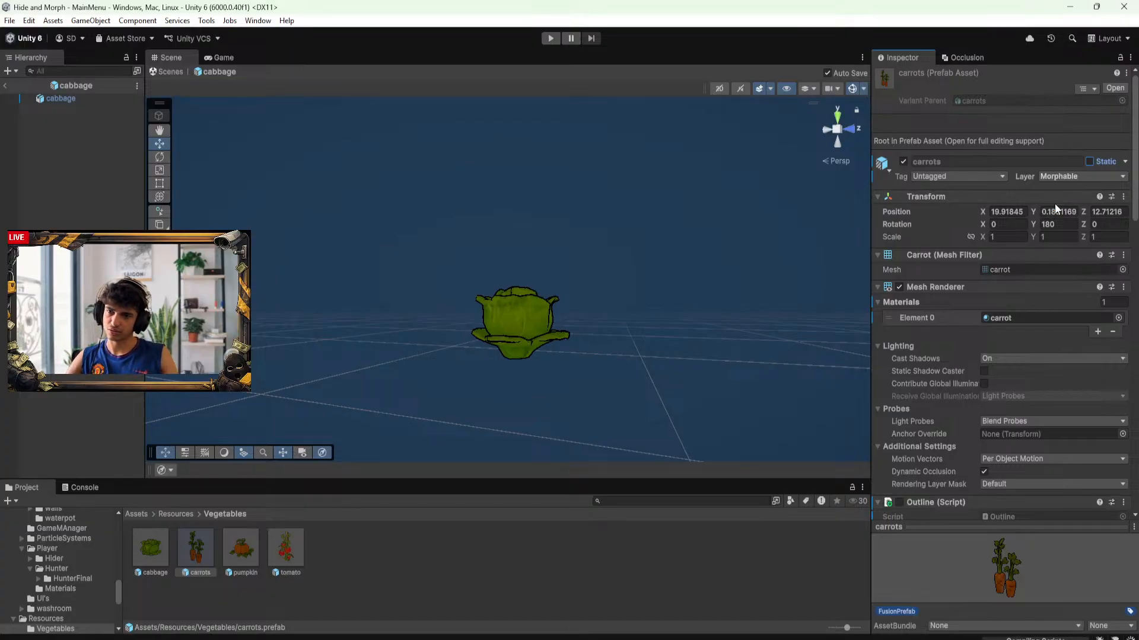
Review the carrots prefab's components and set the Prop Index in its Prop Morphable script to 100
scroll(1013, 325, "down", 6)
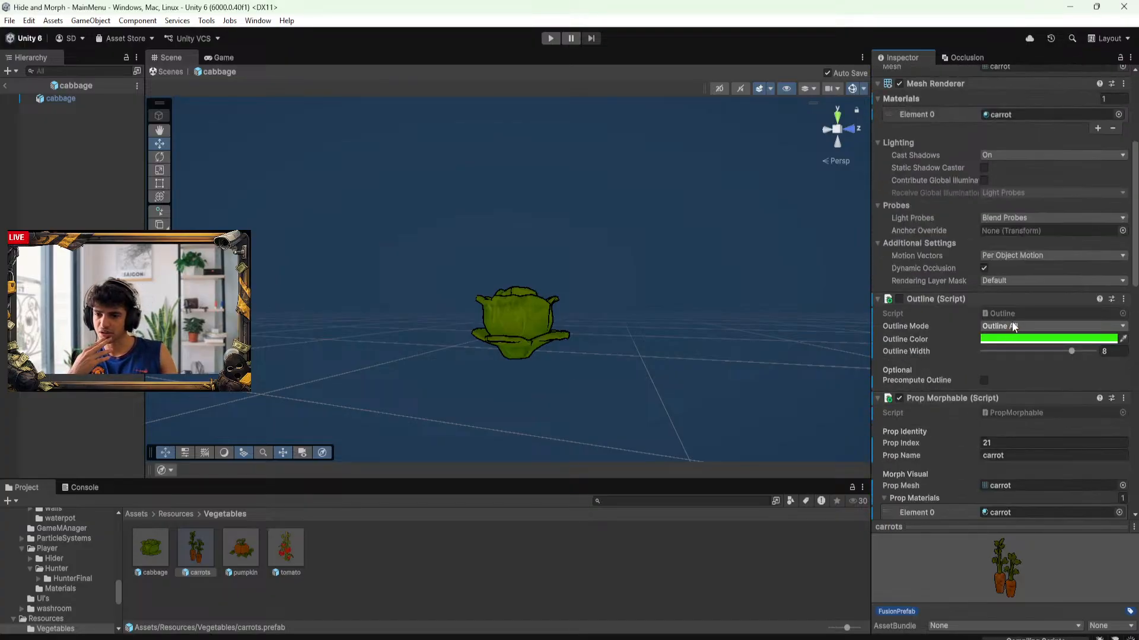
scroll(999, 367, "up", 1)
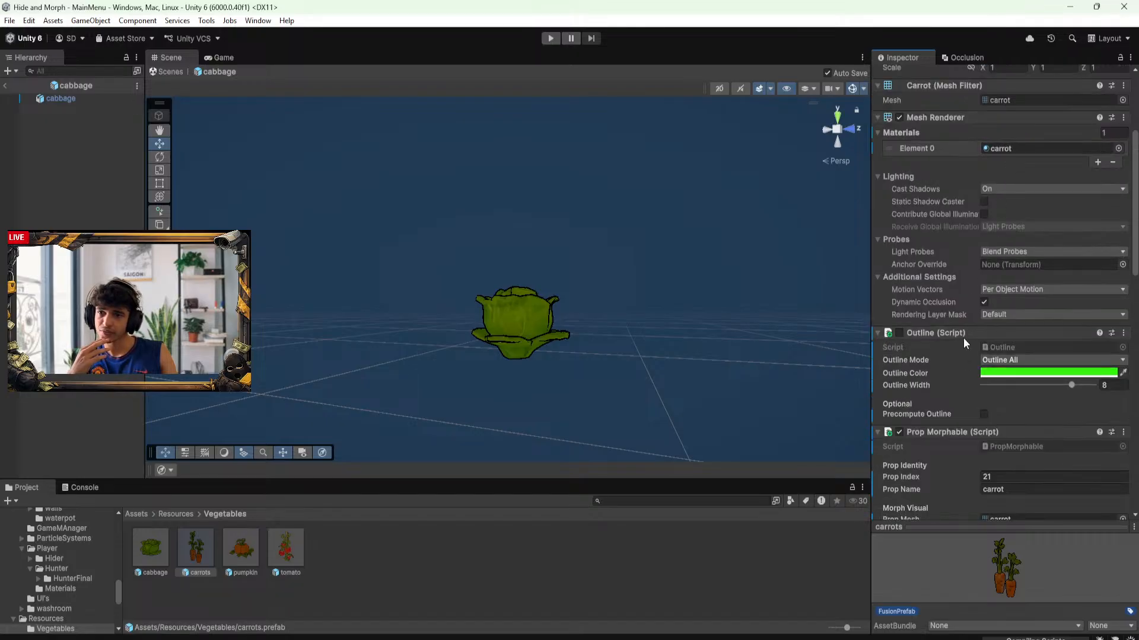
scroll(963, 336, "down", 20)
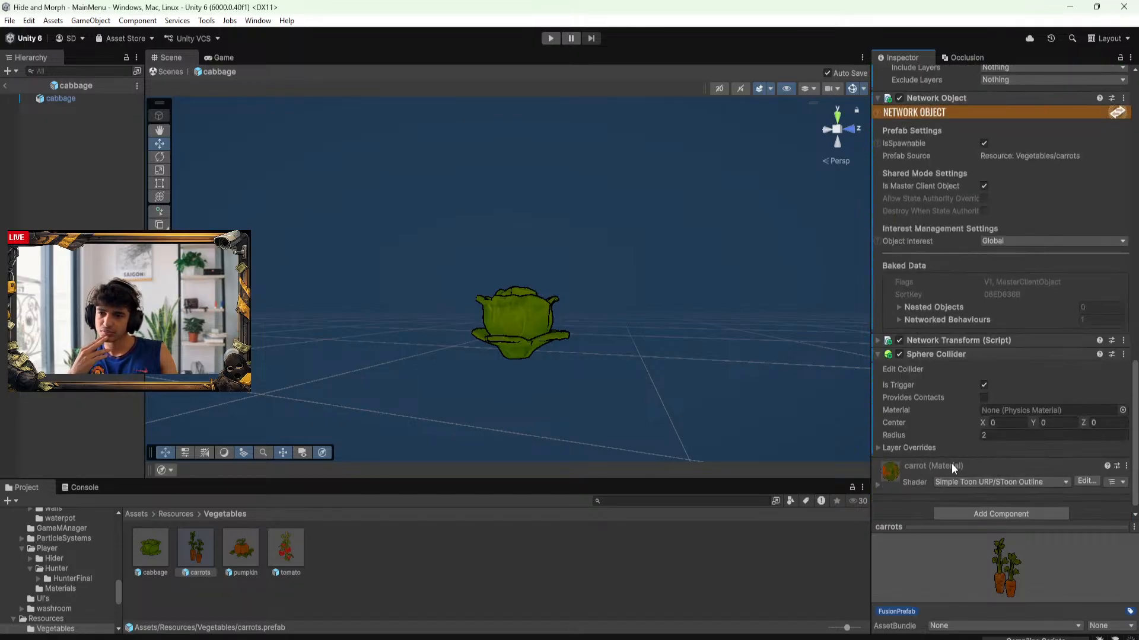
scroll(947, 453, "up", 12)
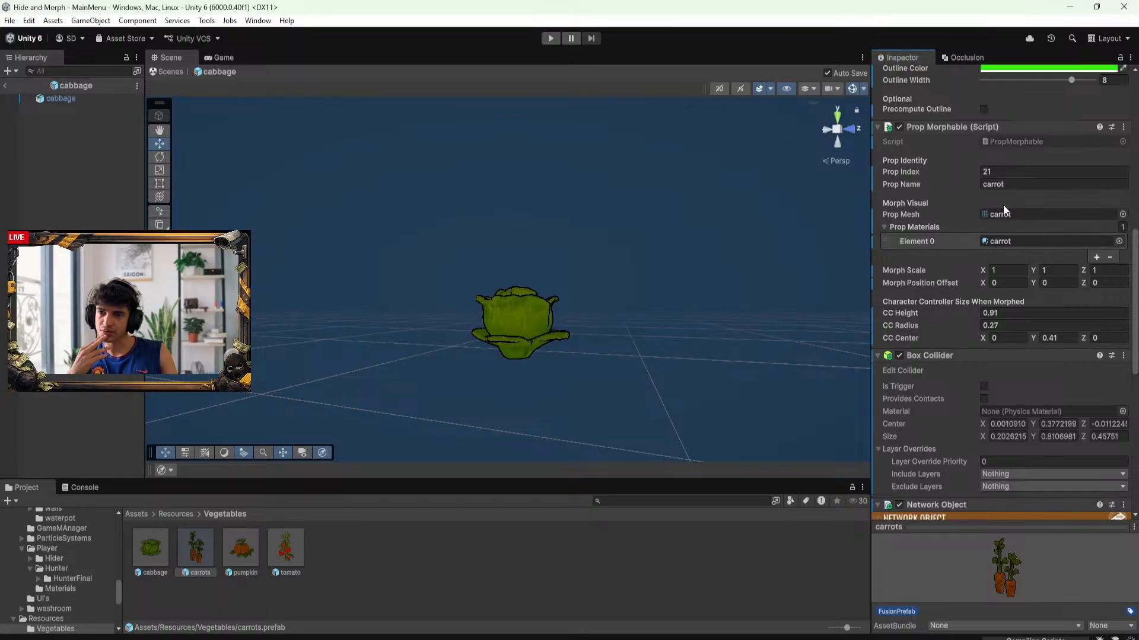
scroll(960, 331, "down", 1)
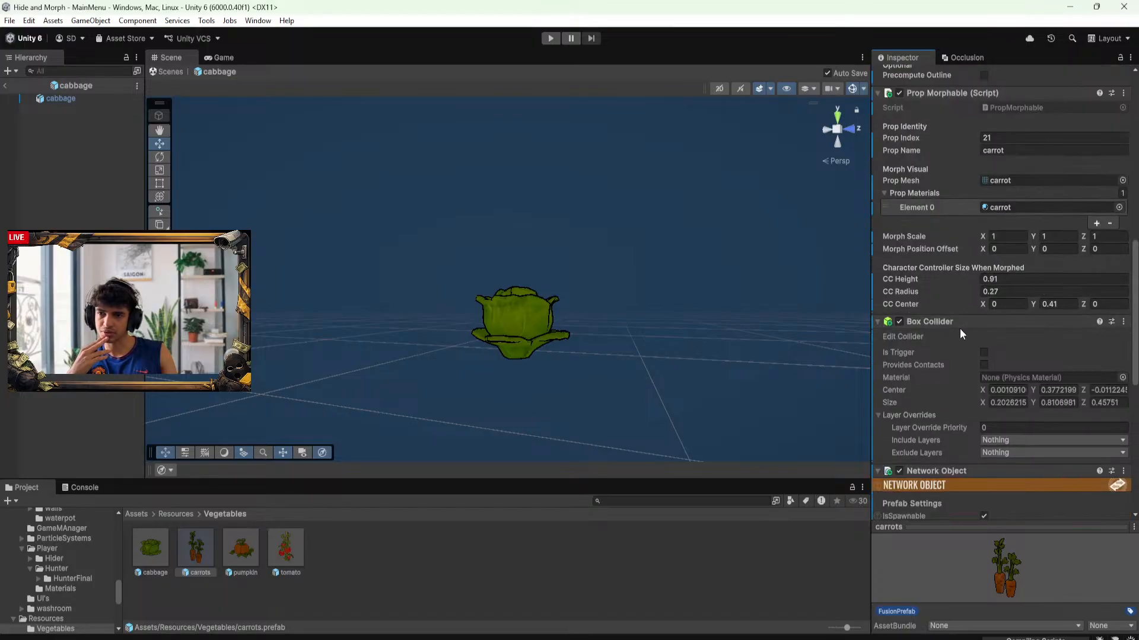
scroll(969, 308, "up", 3)
left_click(989, 240)
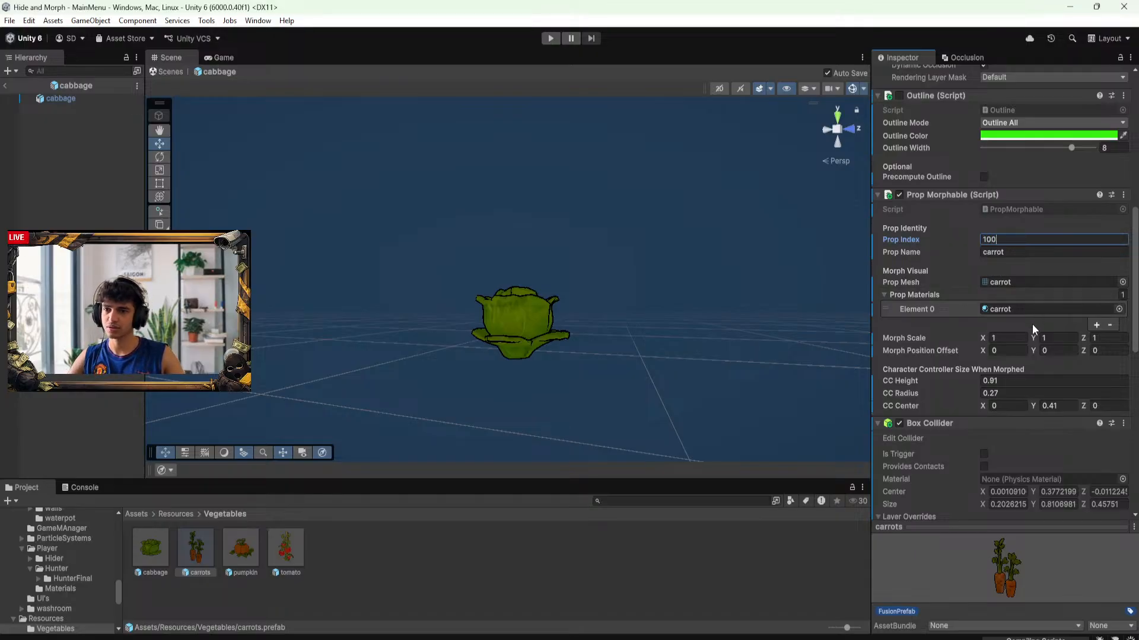
key("Return")
left_click(1106, 338)
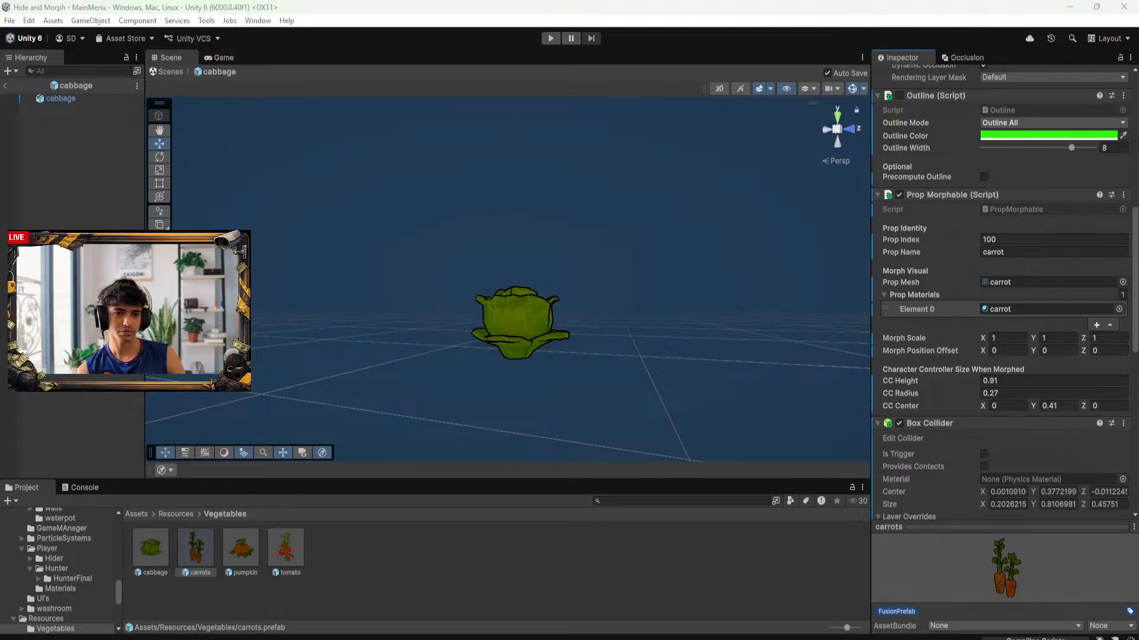
Examine the carrots prefab's Box Collider, Network Object and Sphere Collider settings
scroll(913, 445, "down", 10)
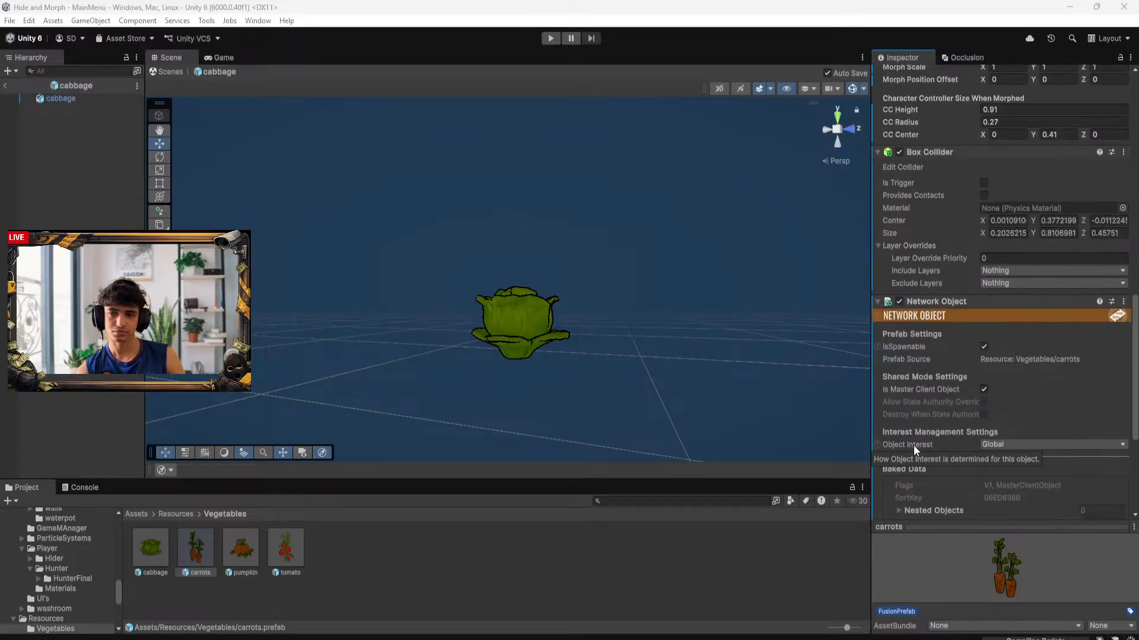
scroll(912, 448, "down", 5)
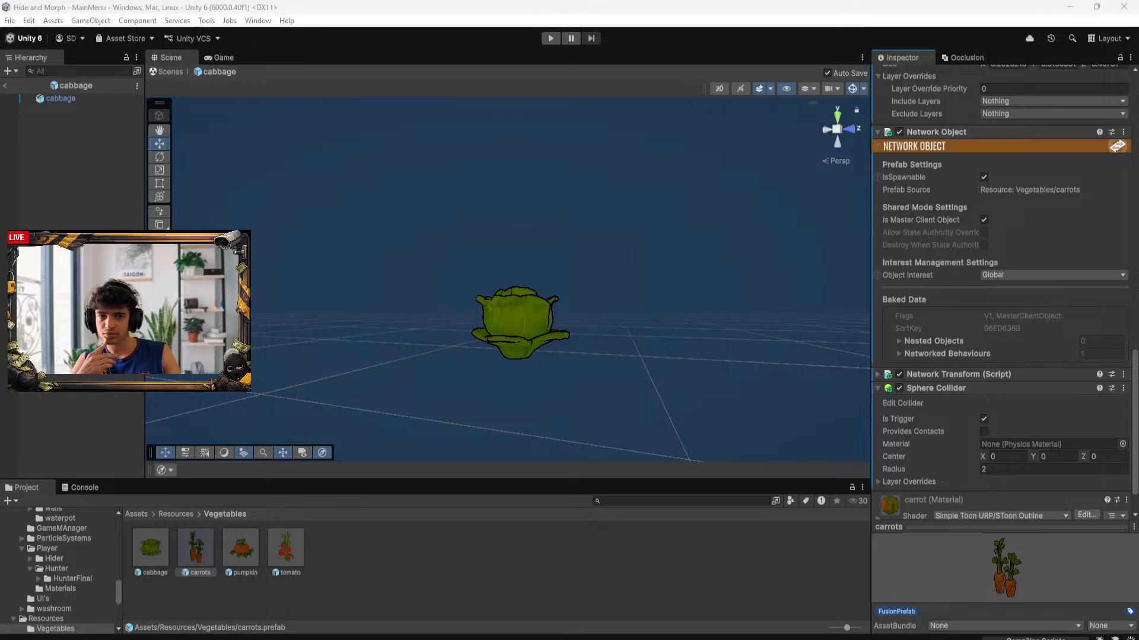
scroll(855, 437, "up", 1)
scroll(908, 474, "up", 2)
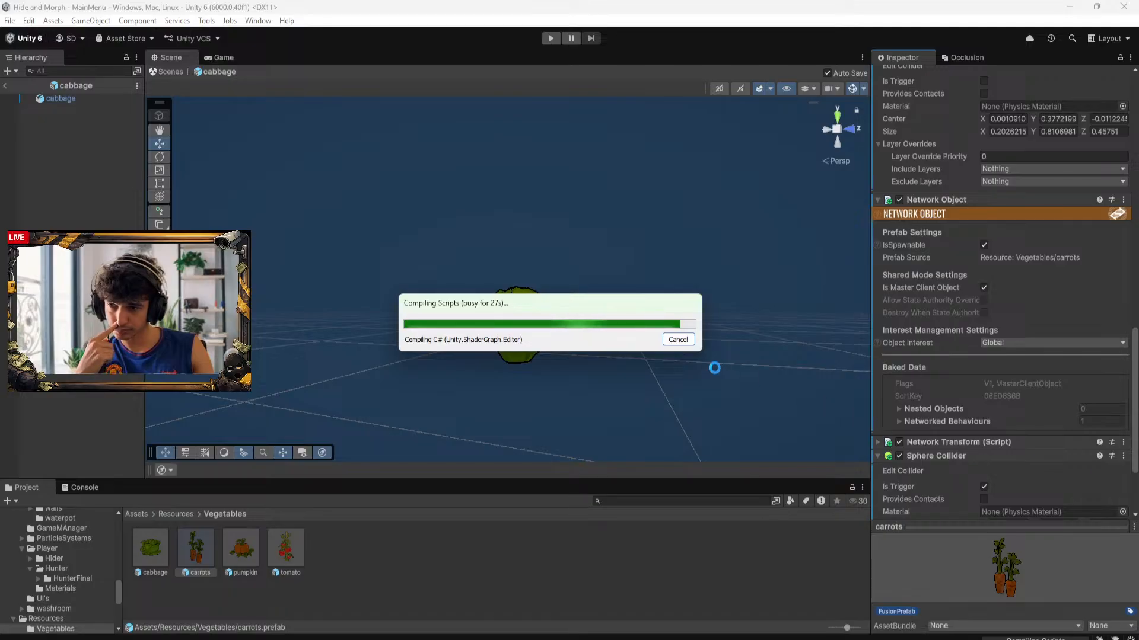
left_click_drag(533, 305, 505, 295)
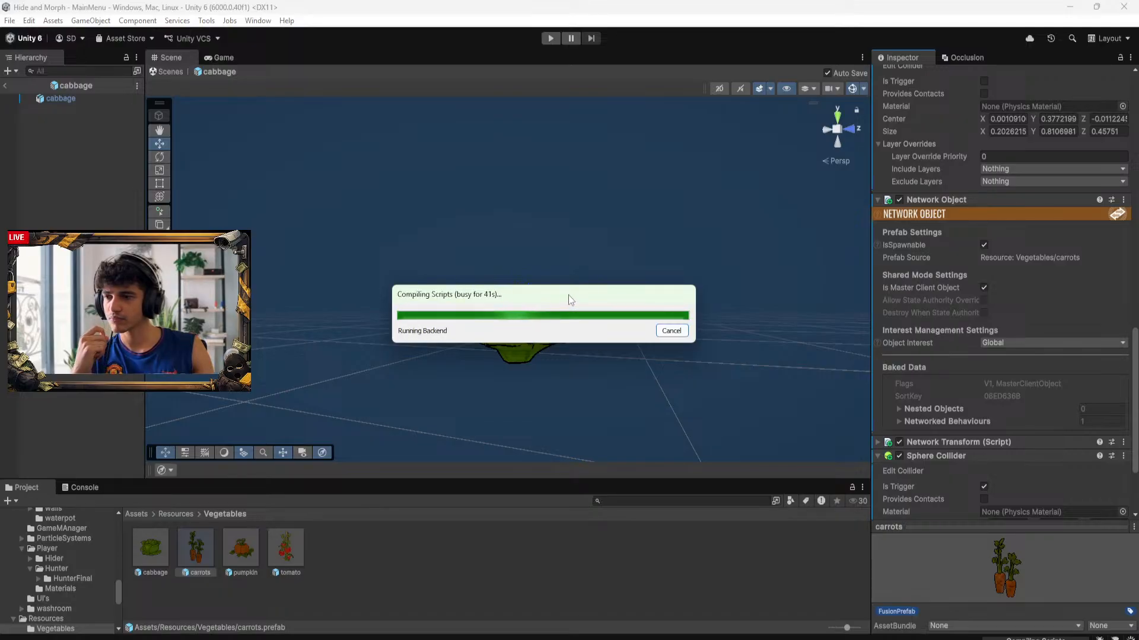
left_click_drag(581, 298, 563, 281)
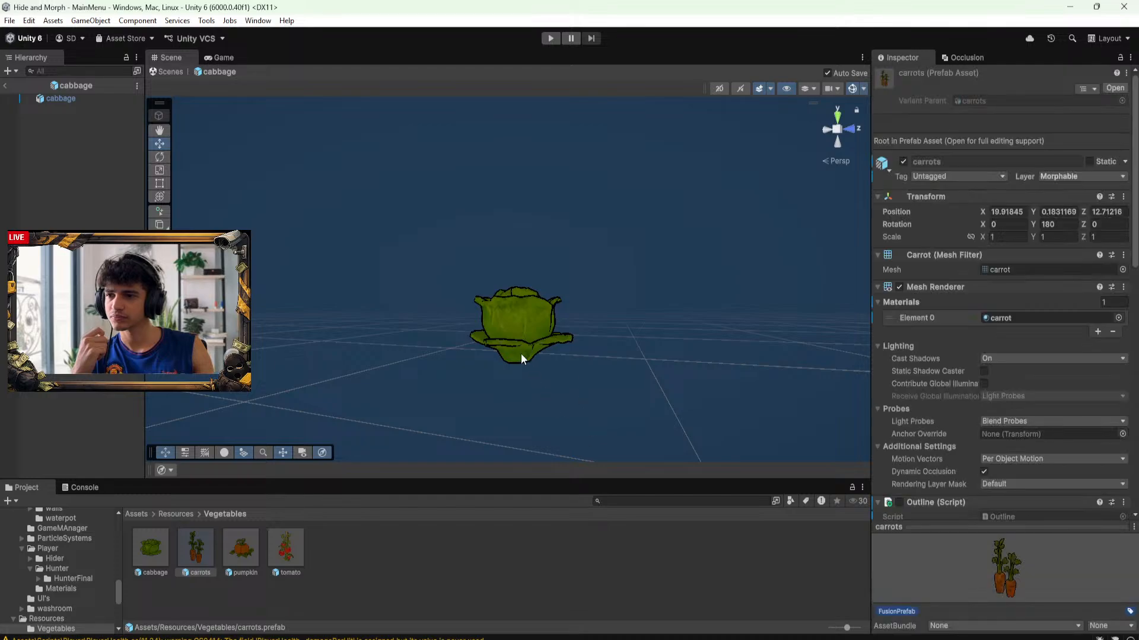
Select the cabbage object in the open prefab, review its components and remove its trigger Sphere Collider
left_click(60, 98)
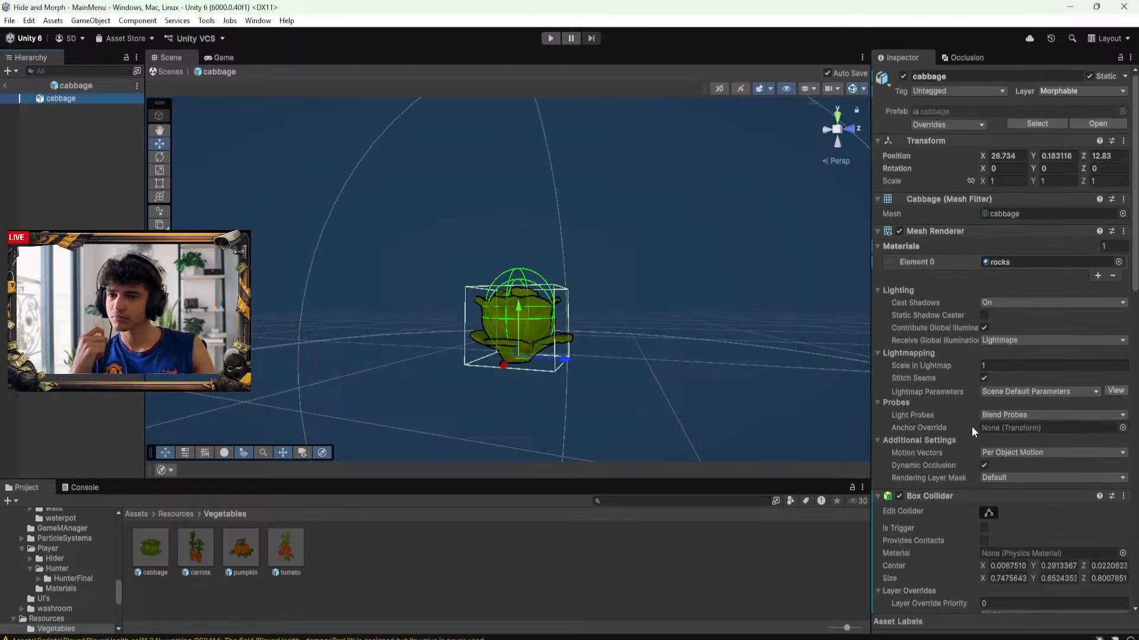
scroll(972, 426, "down", 5)
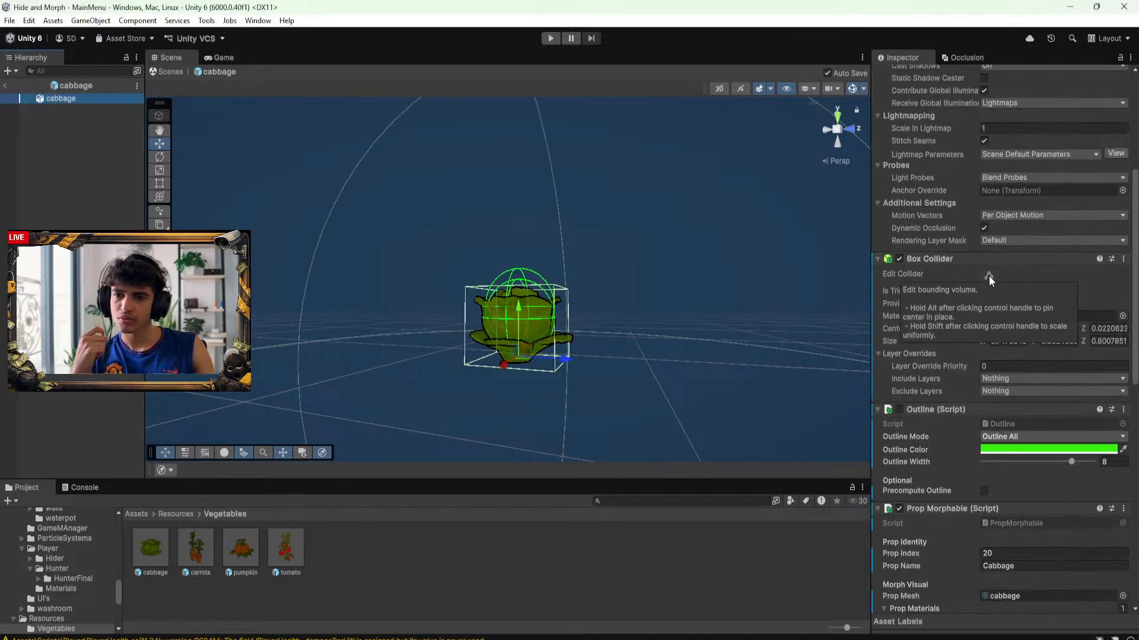
scroll(990, 446, "up", 5)
scroll(990, 446, "down", 10)
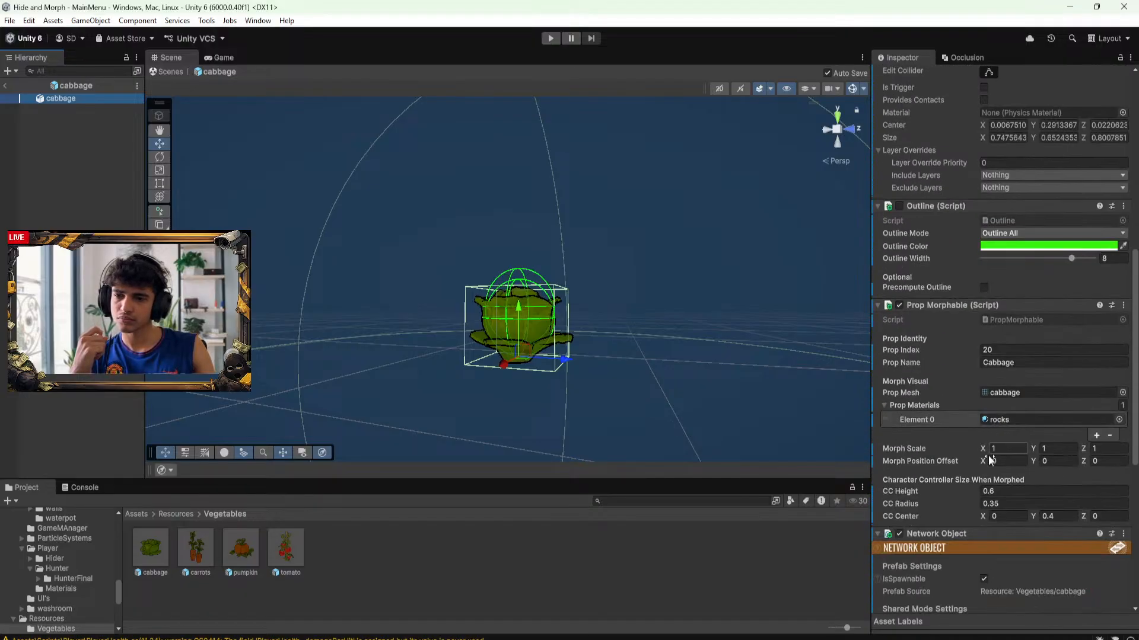
scroll(989, 450, "down", 3)
scroll(974, 492, "down", 12)
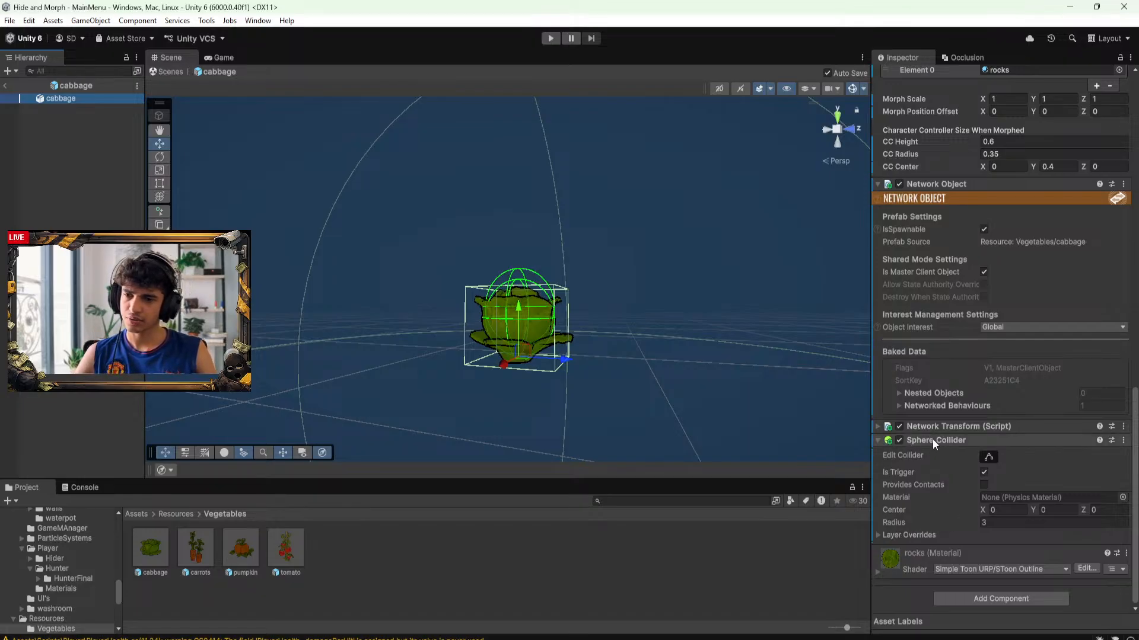
left_click(1123, 440)
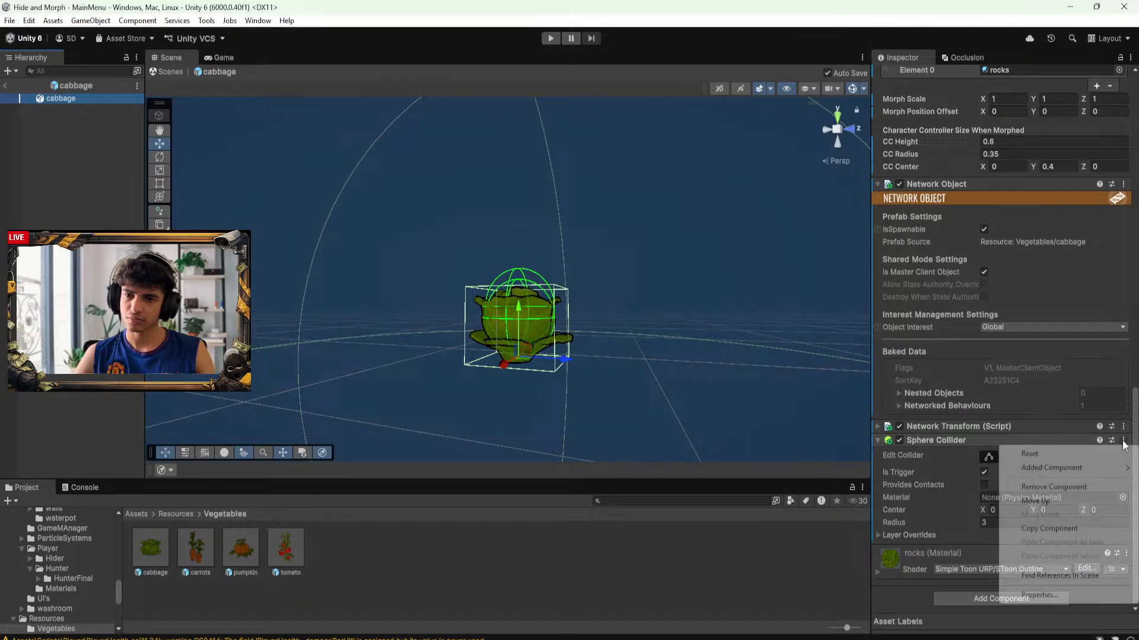
left_click(1038, 488)
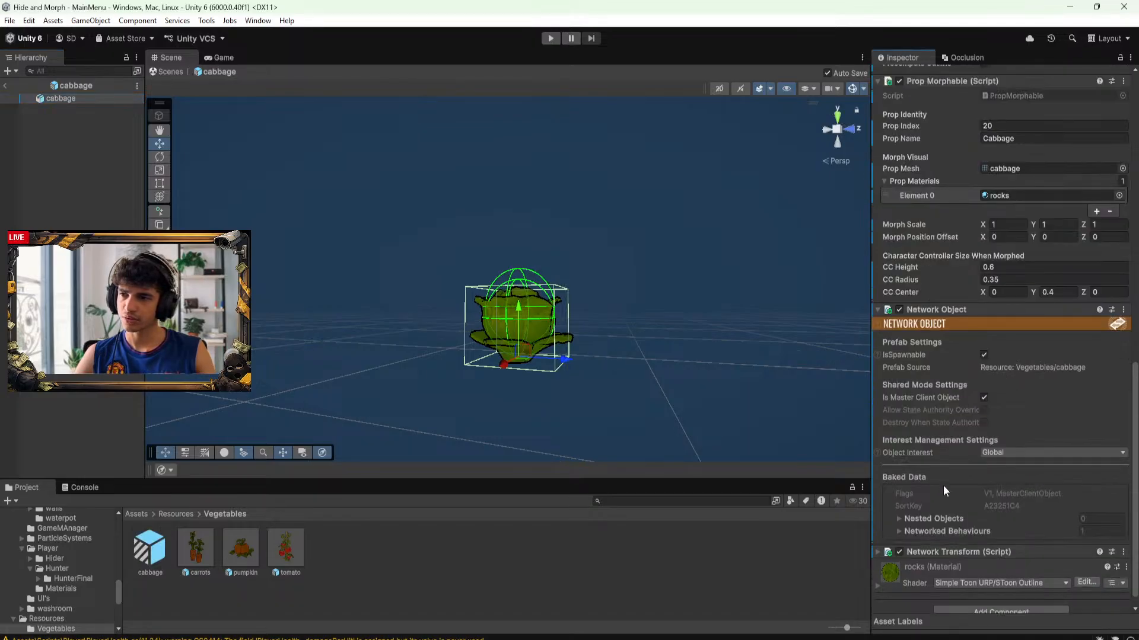
left_click_drag(596, 404, 584, 370, "alt")
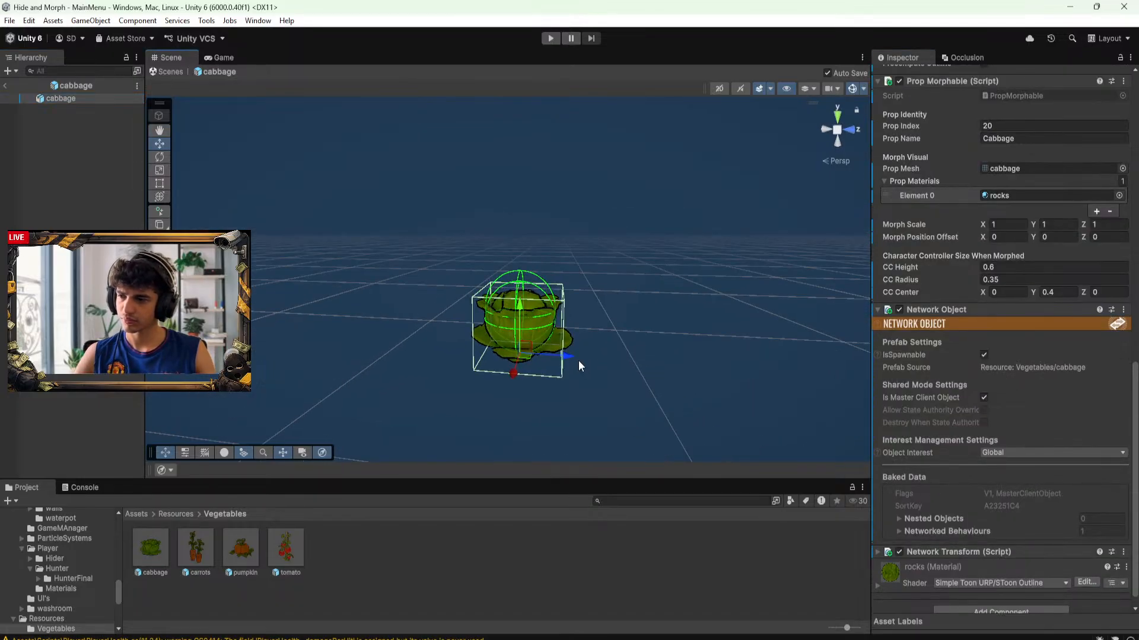
Open the carrots prefab, remove its trigger Sphere Collider, and check its remaining collider and Prop Morphable settings
left_click(211, 538)
scroll(1006, 478, "down", 5)
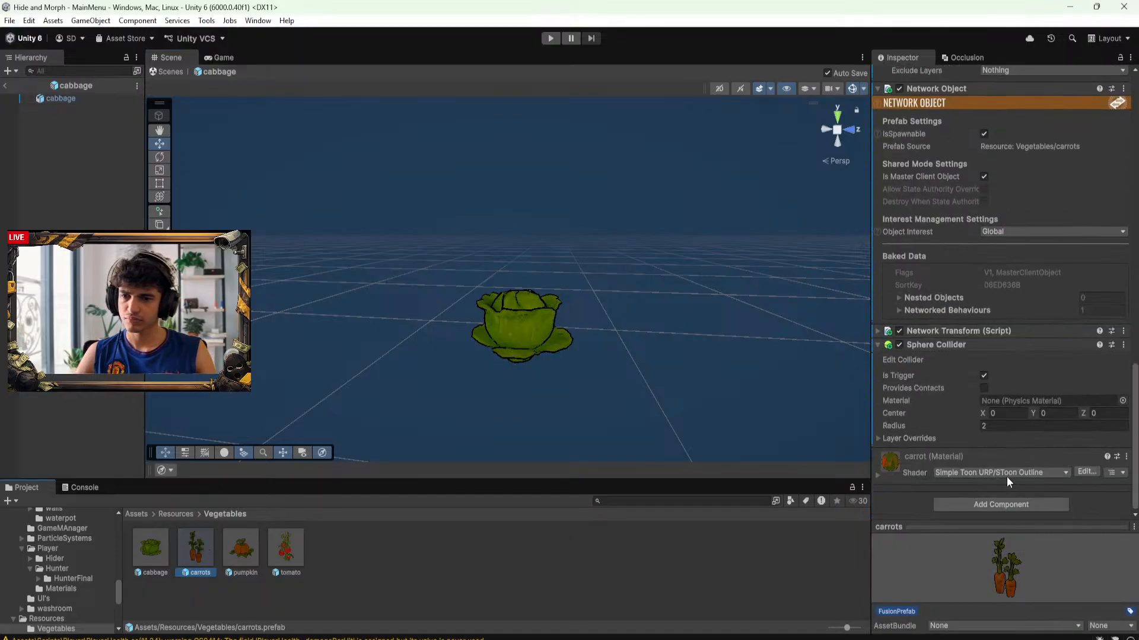
left_click(1124, 346)
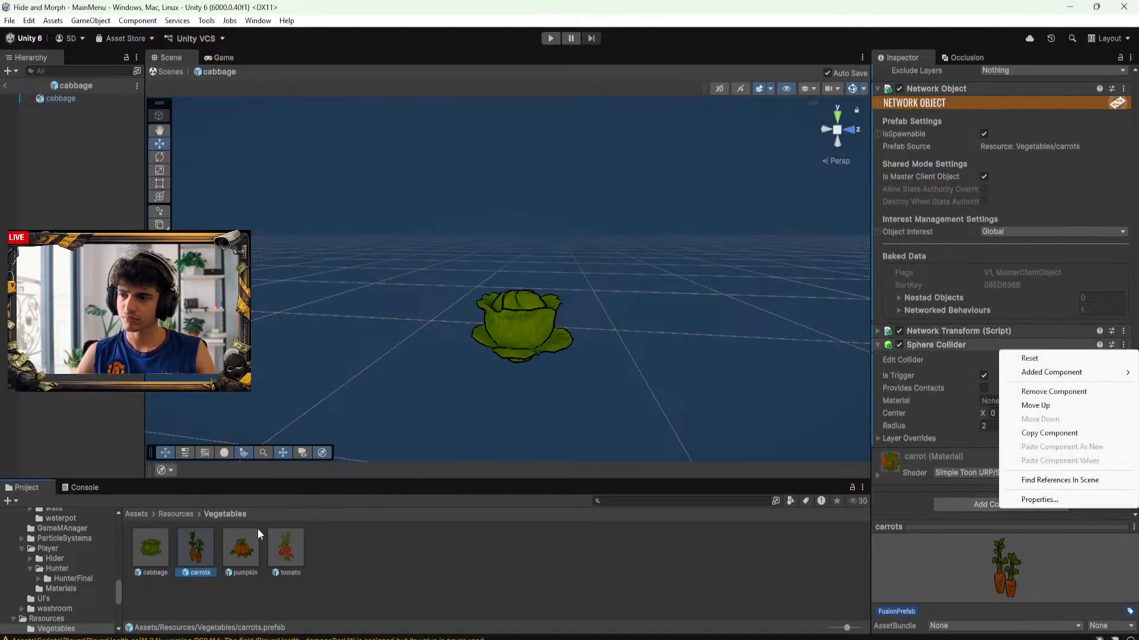
left_click(187, 547)
double_click(188, 547)
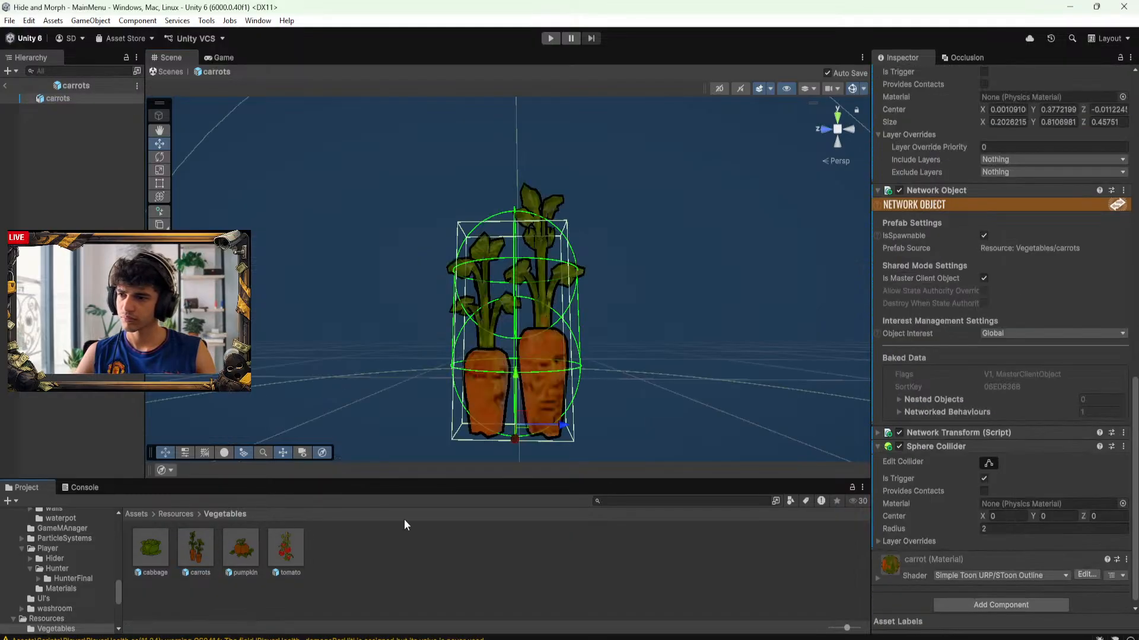
left_click(1123, 440)
left_click(1049, 485)
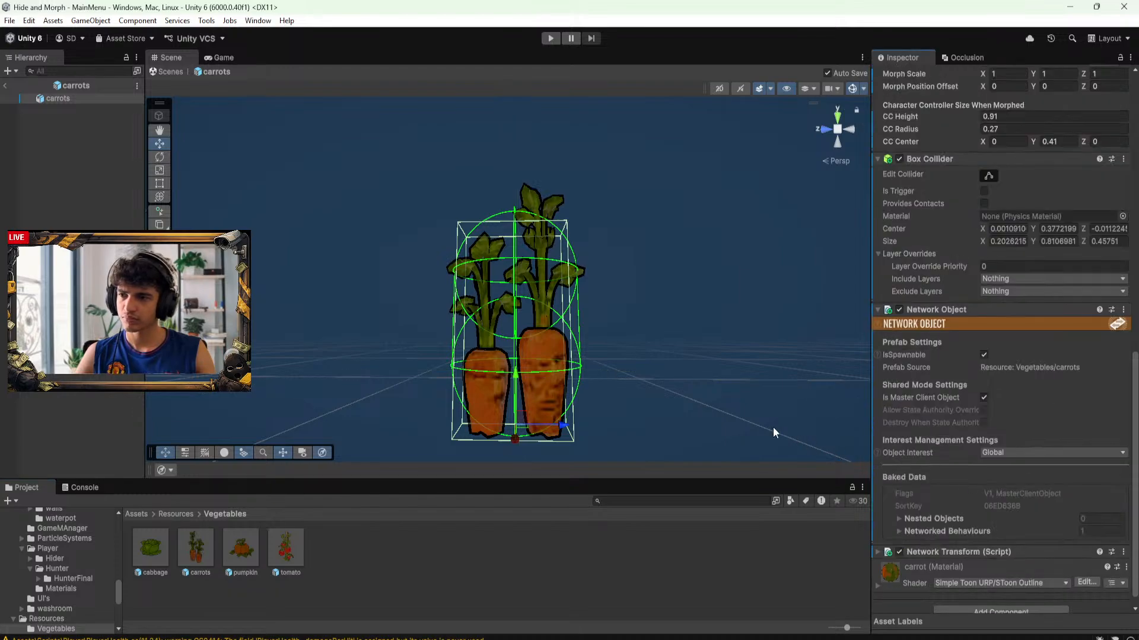
left_click_drag(774, 431, 680, 389, "alt")
scroll(957, 428, "up", 10)
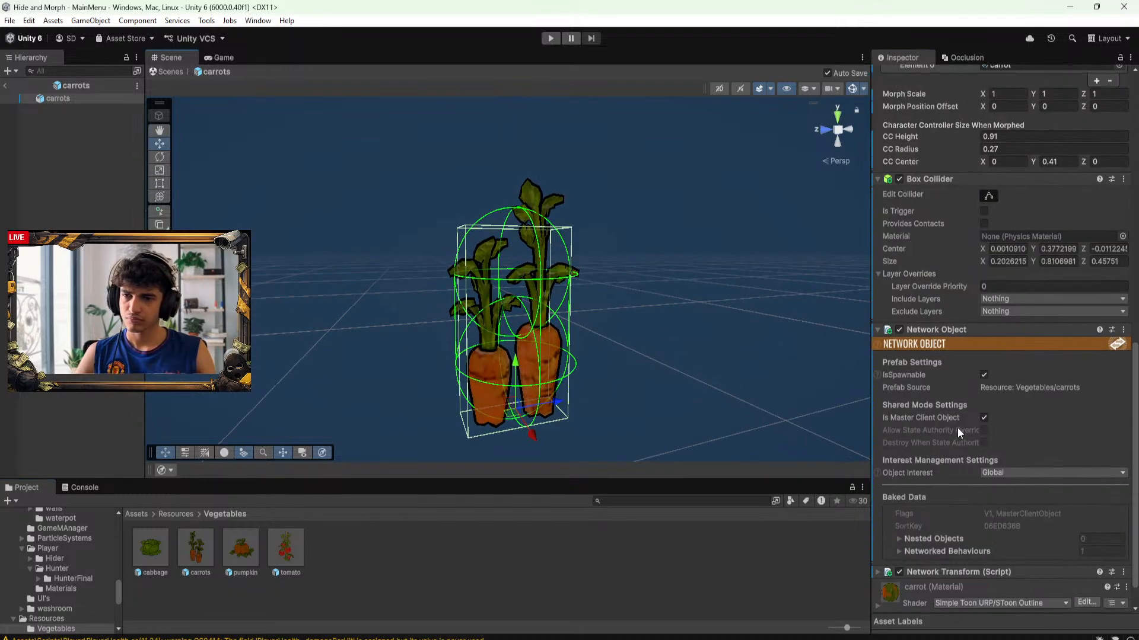
left_click_drag(574, 294, 494, 321, "alt")
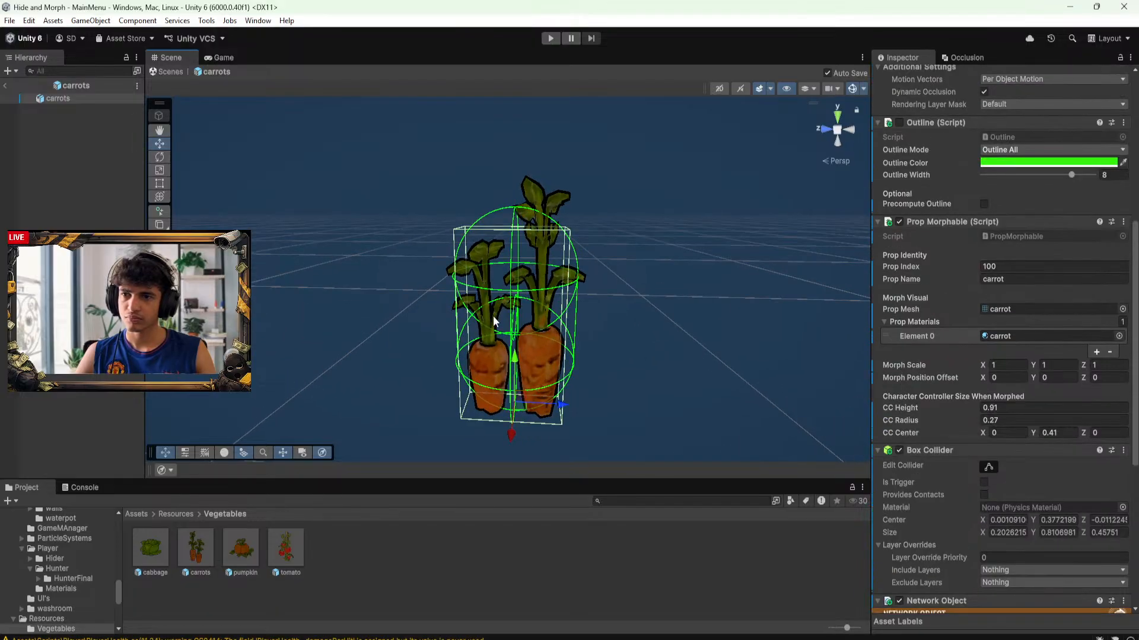
Build and run the game as a standalone player
left_click(12, 21)
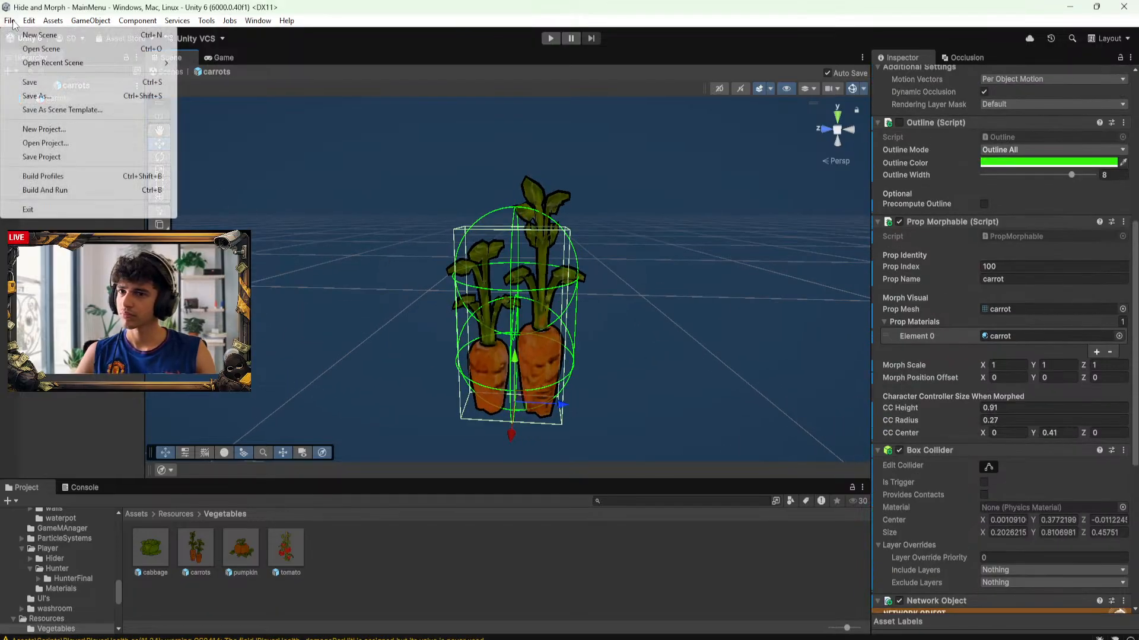
left_click(64, 190)
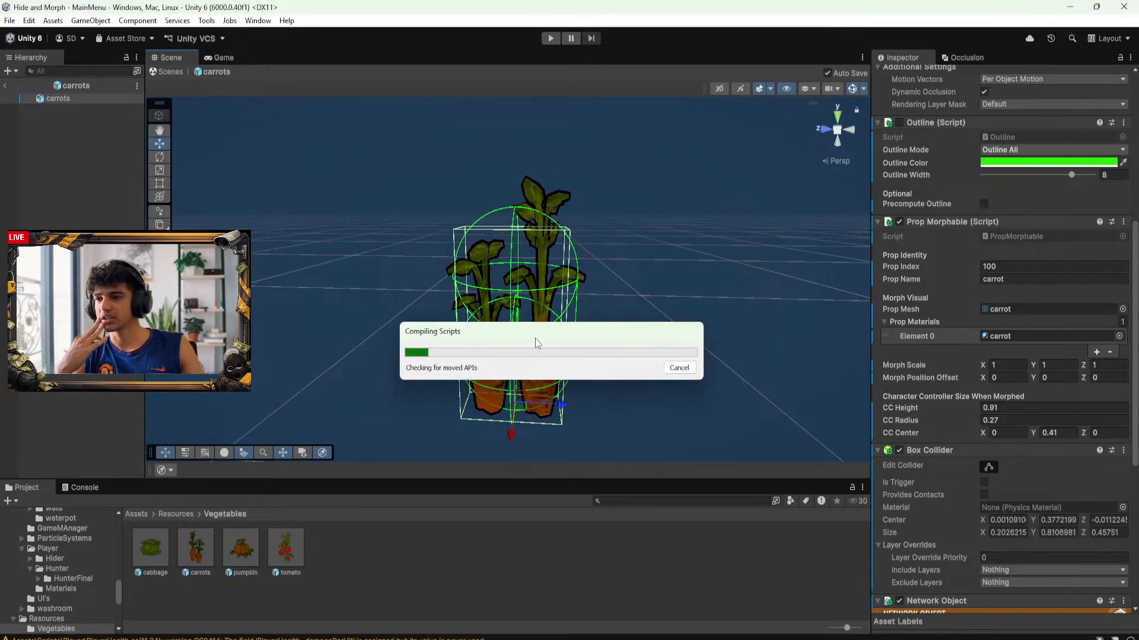
left_click_drag(556, 324, 520, 335)
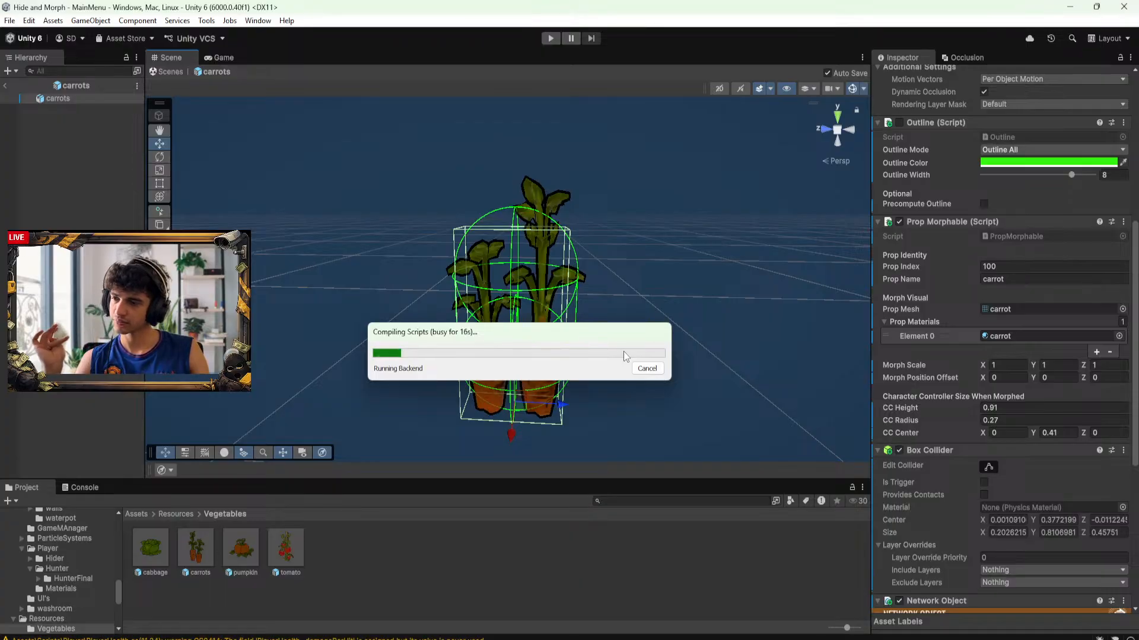
left_click_drag(510, 328, 493, 292)
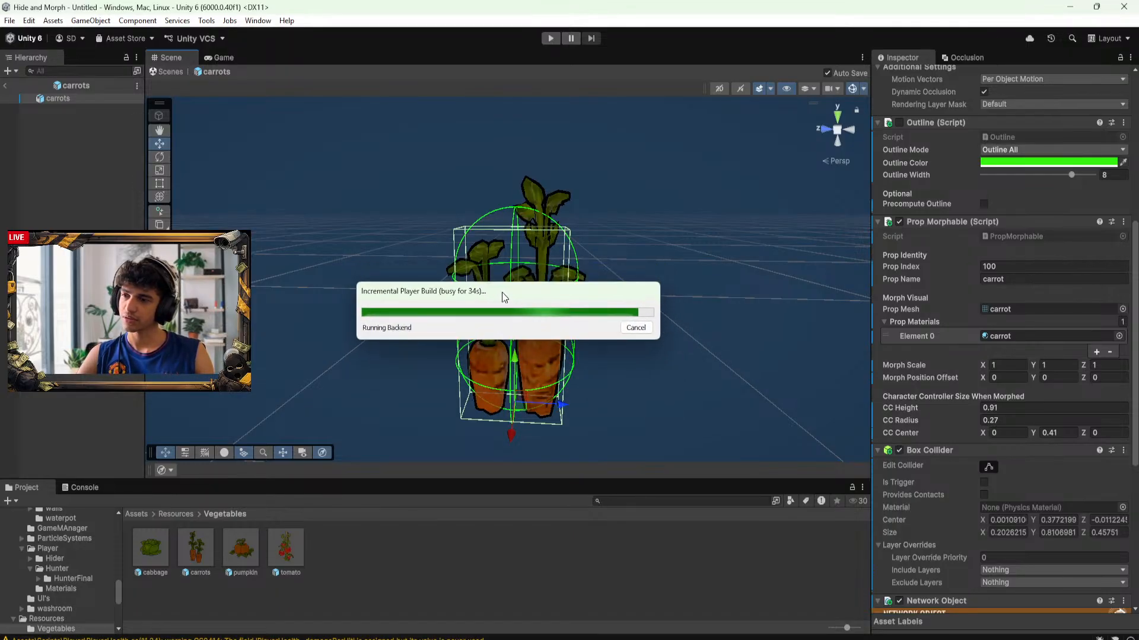
left_click_drag(497, 315, 509, 308)
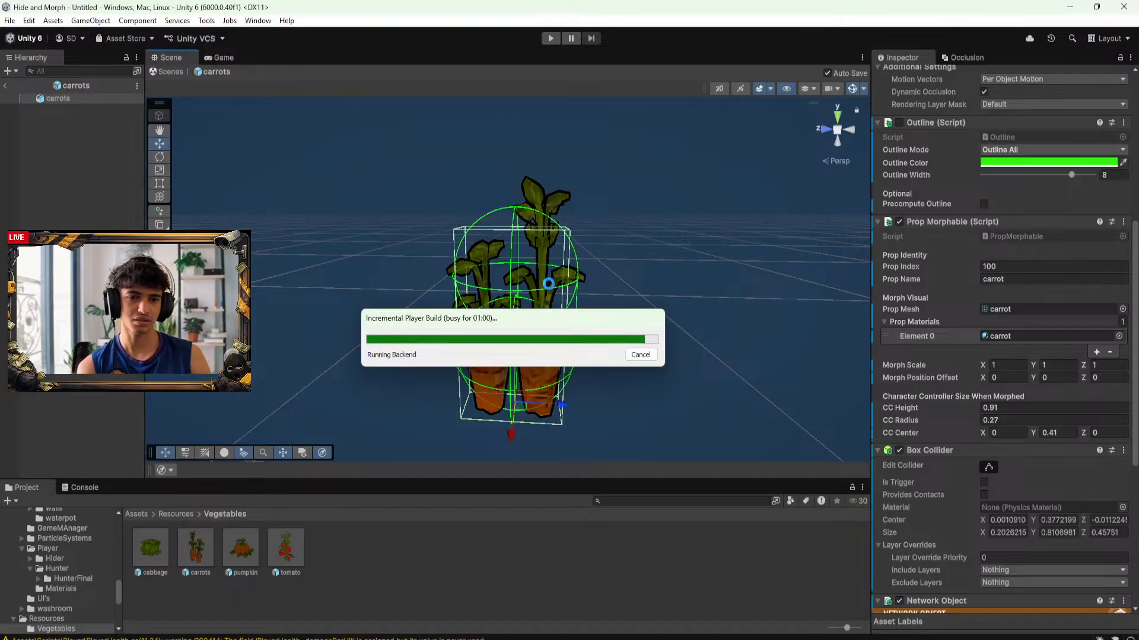
left_click_drag(485, 324, 506, 300)
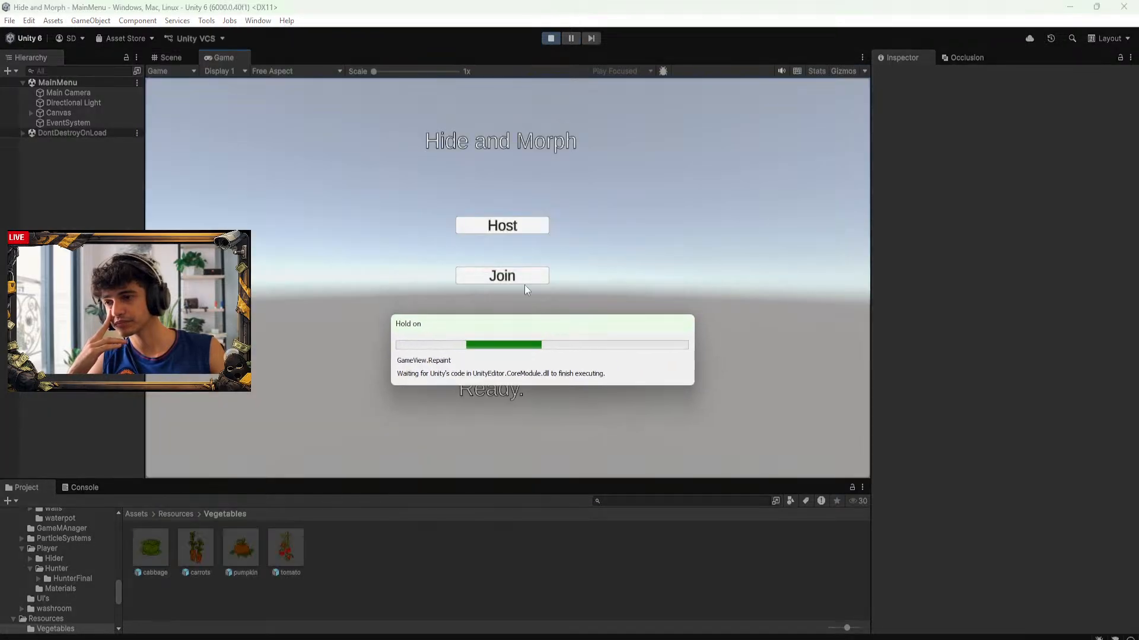
Host a session from the main menu in the editor's game view and set the round duration to 127s
left_click(497, 227)
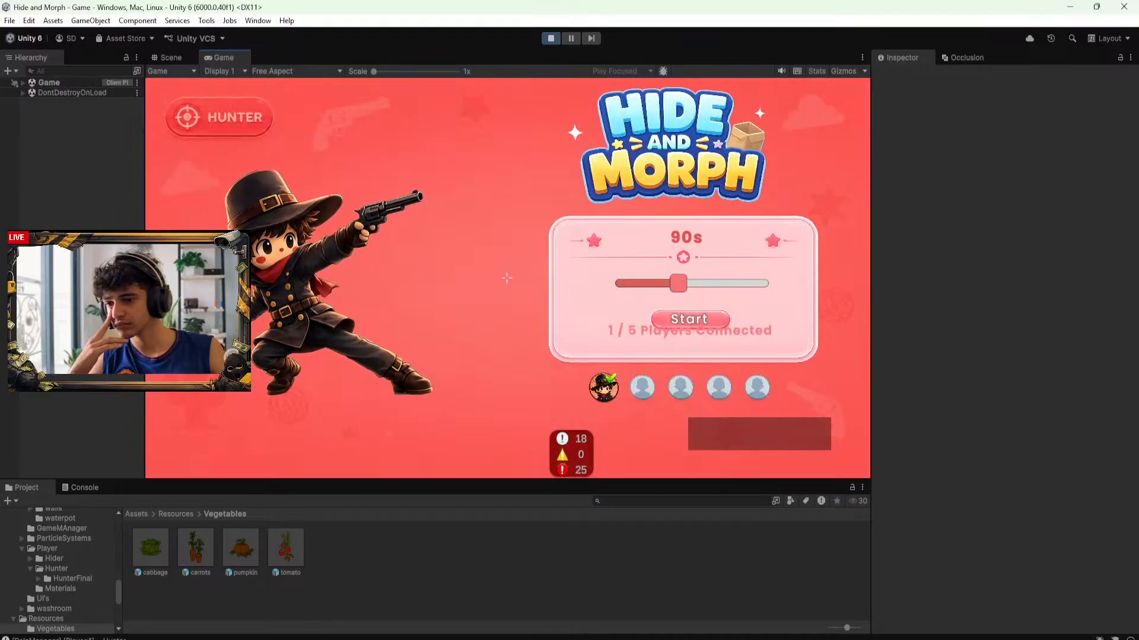
mouse_move(729, 639)
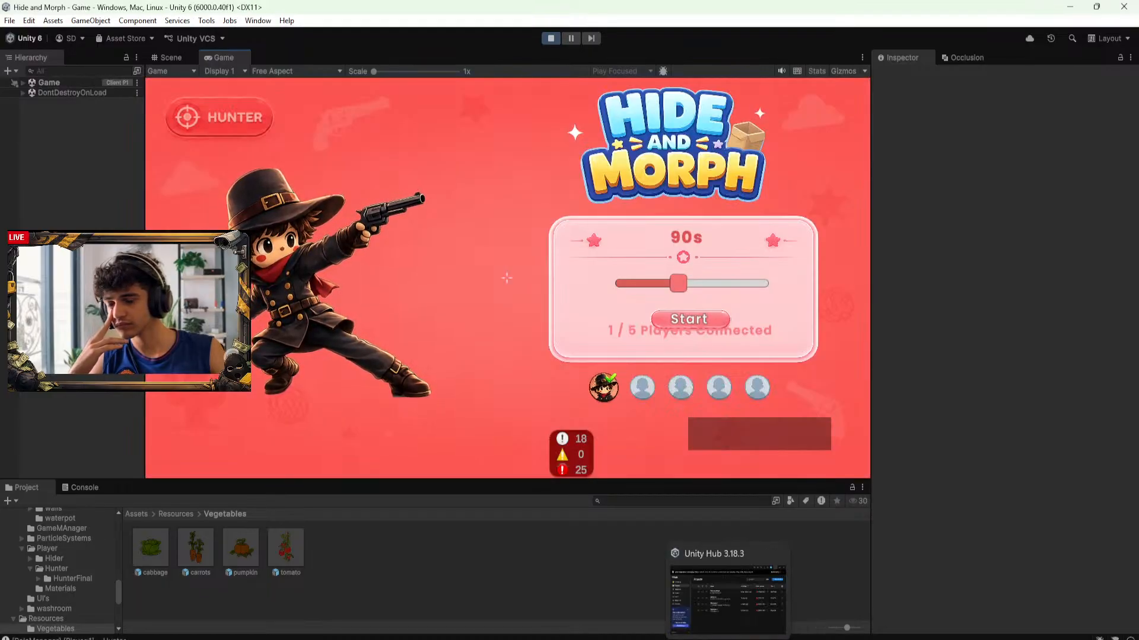
mouse_move(766, 639)
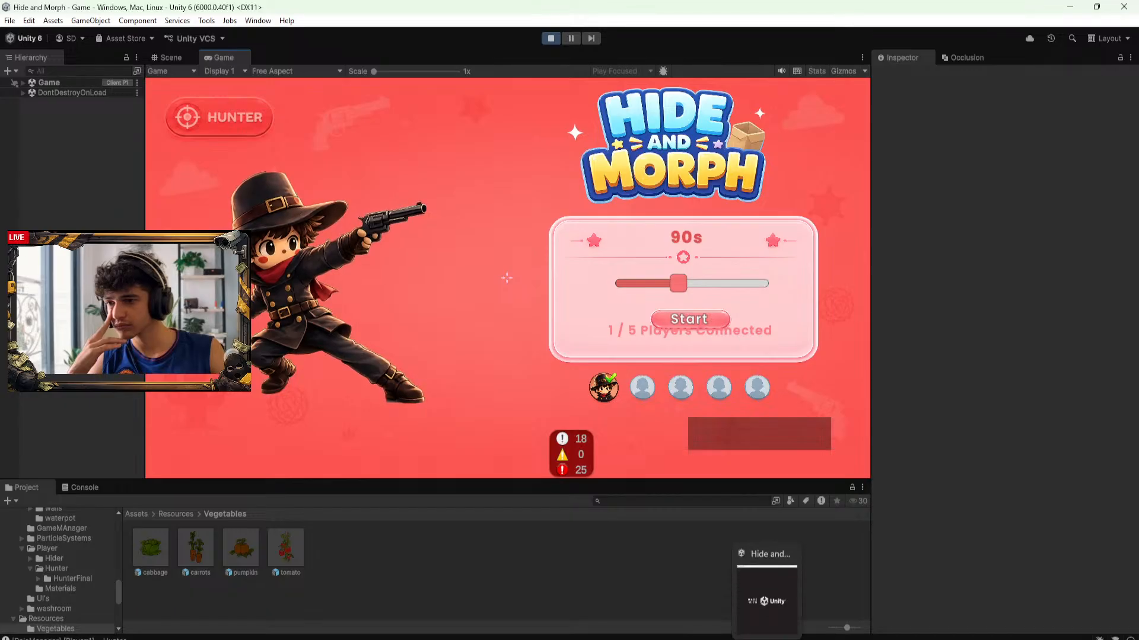
left_click_drag(695, 297, 712, 332)
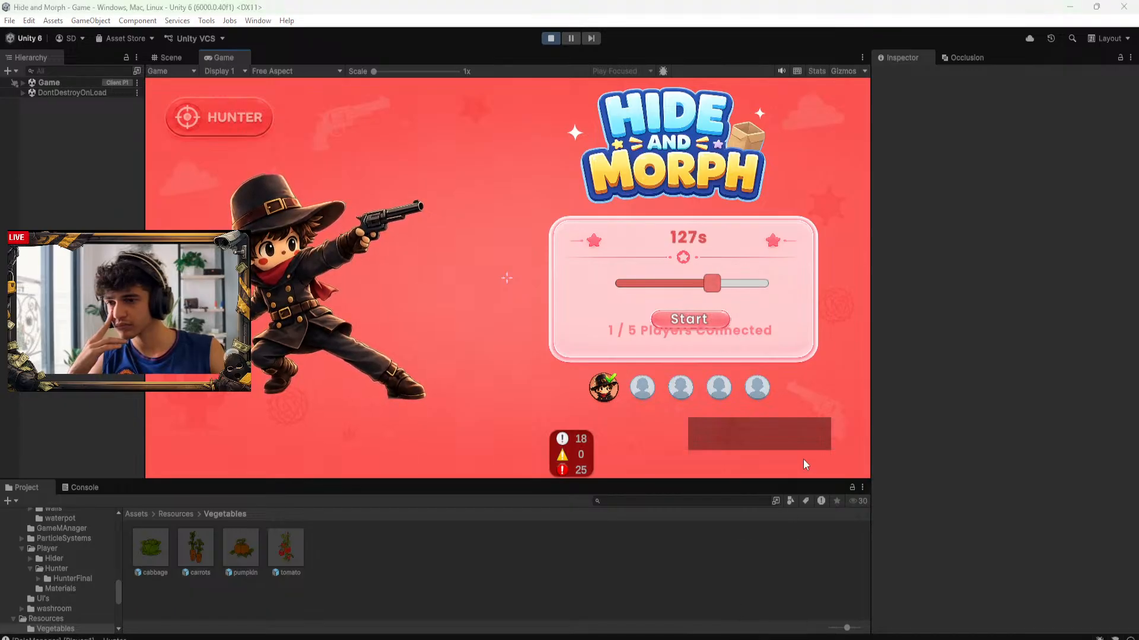
Switch to the built Hide and Morph window, join the hosted session, and start the round from the host's lobby
key("alt+Tab")
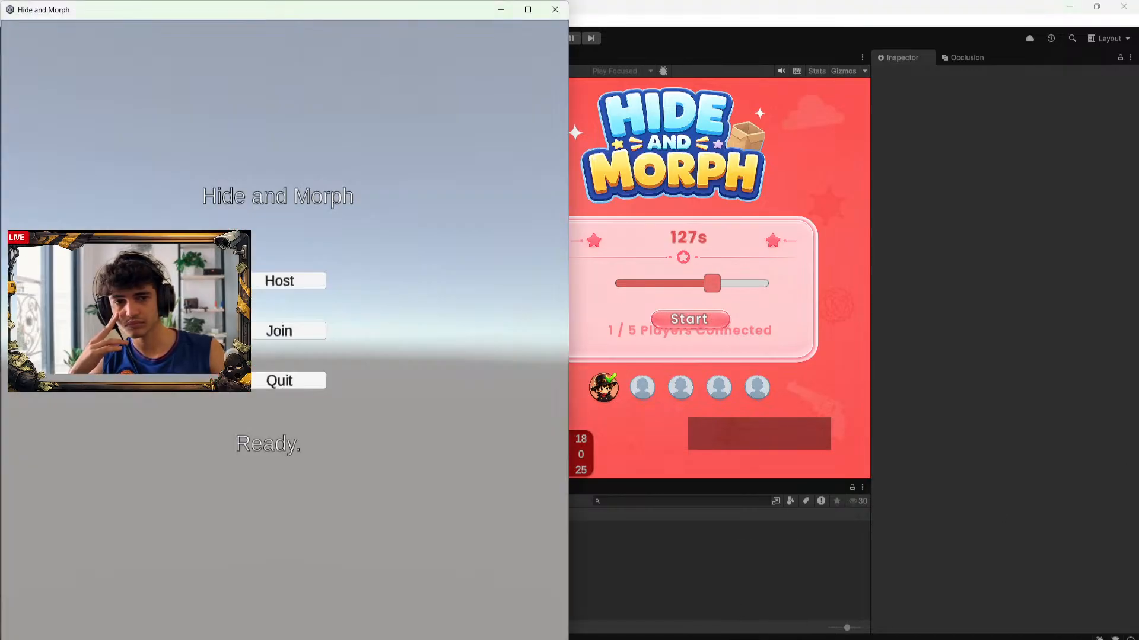
left_click(291, 338)
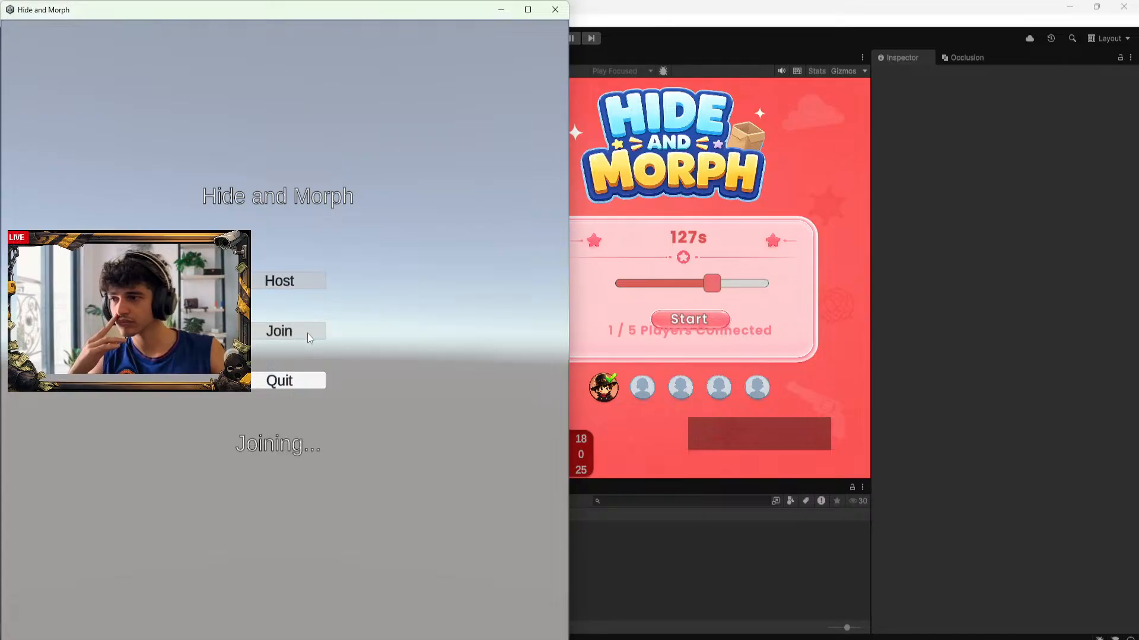
left_click(698, 321)
left_click(700, 321)
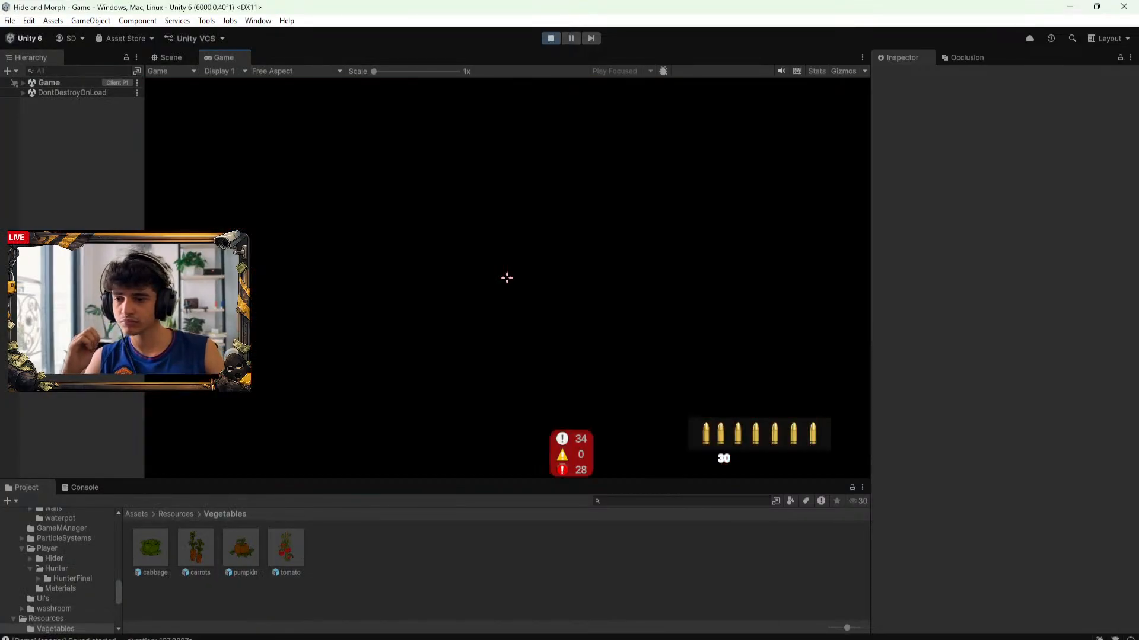
Walk the hunter through the house corridor and out to the yard beside the motorcycle shed
mouse_move(767, 638)
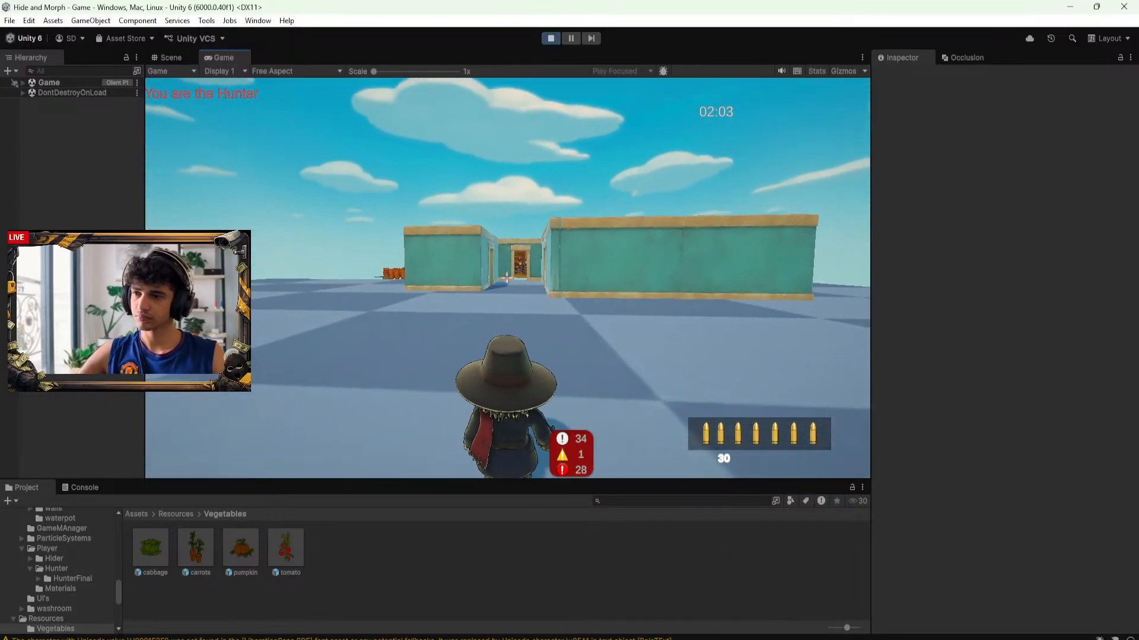
key("w")
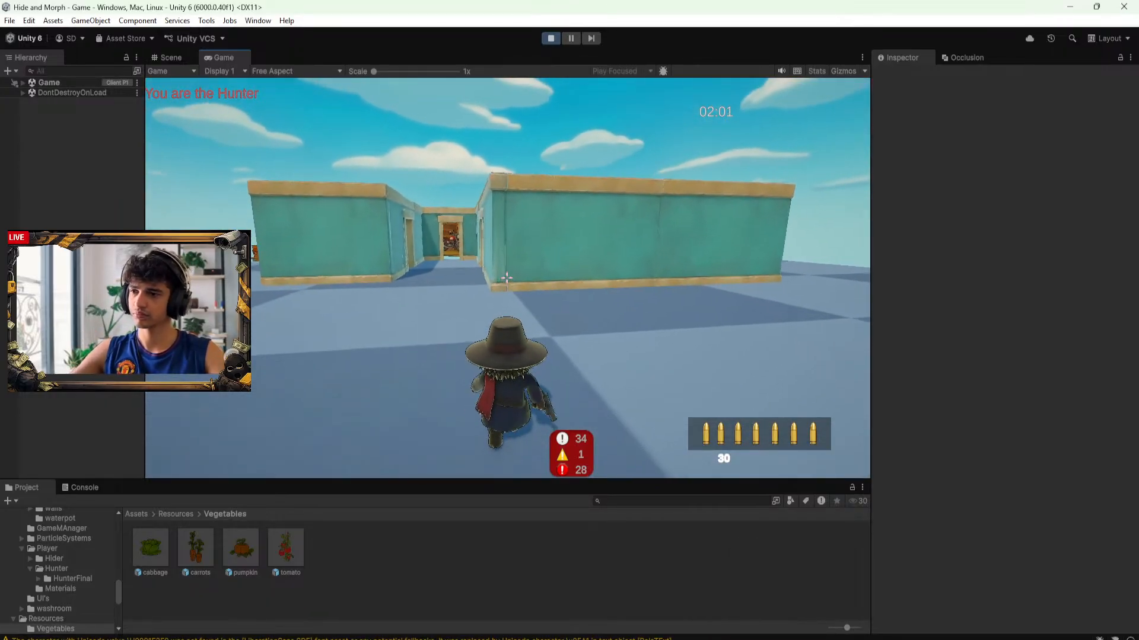
key("w")
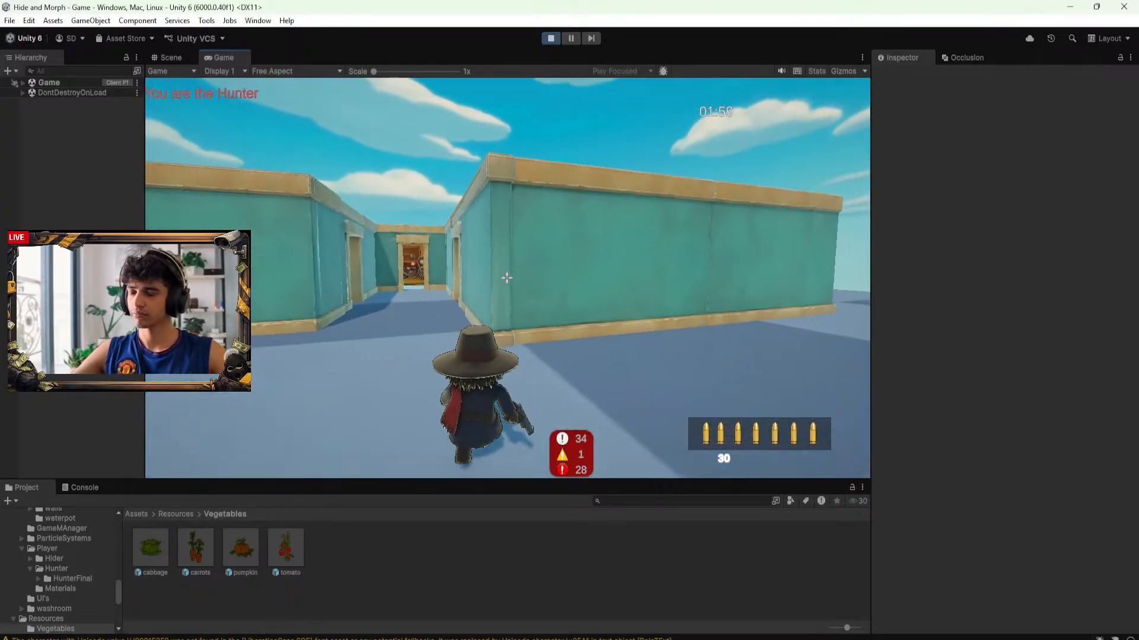
key("w")
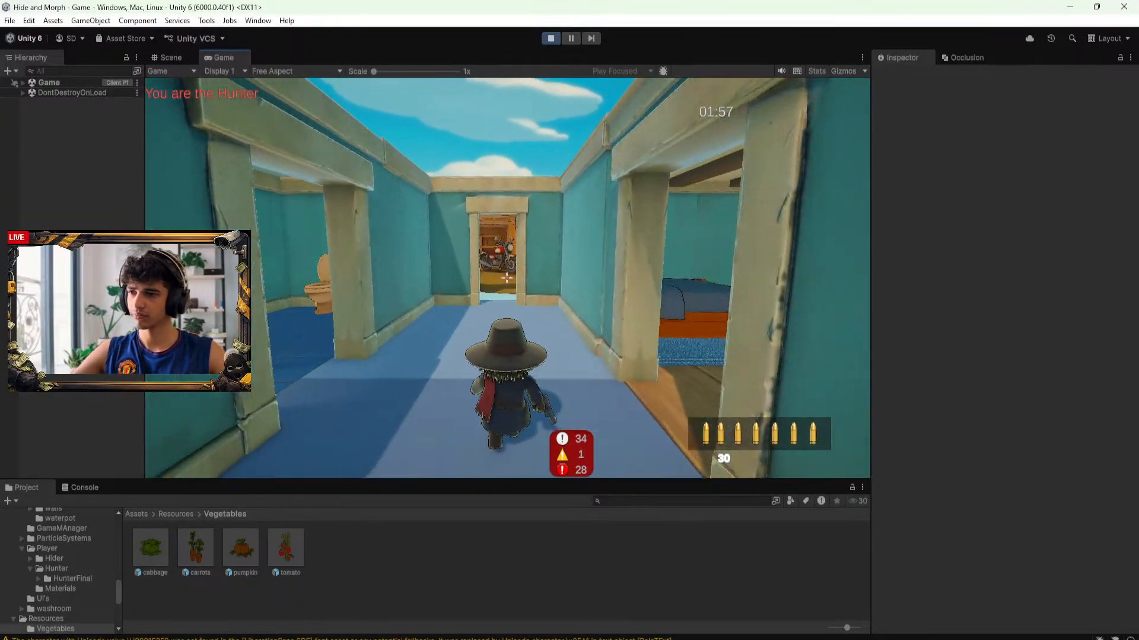
key("w")
key("w")
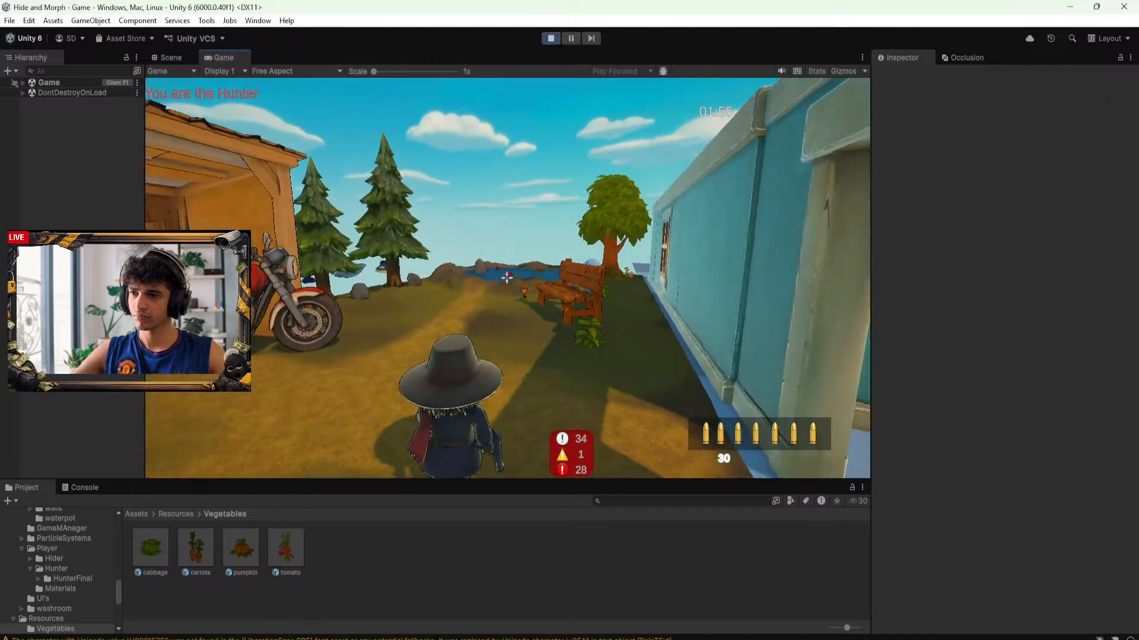
Switch to the built game, walk the hider to the fenced vegetable garden, and move its window off the editor
key("Escape")
key("alt+Tab")
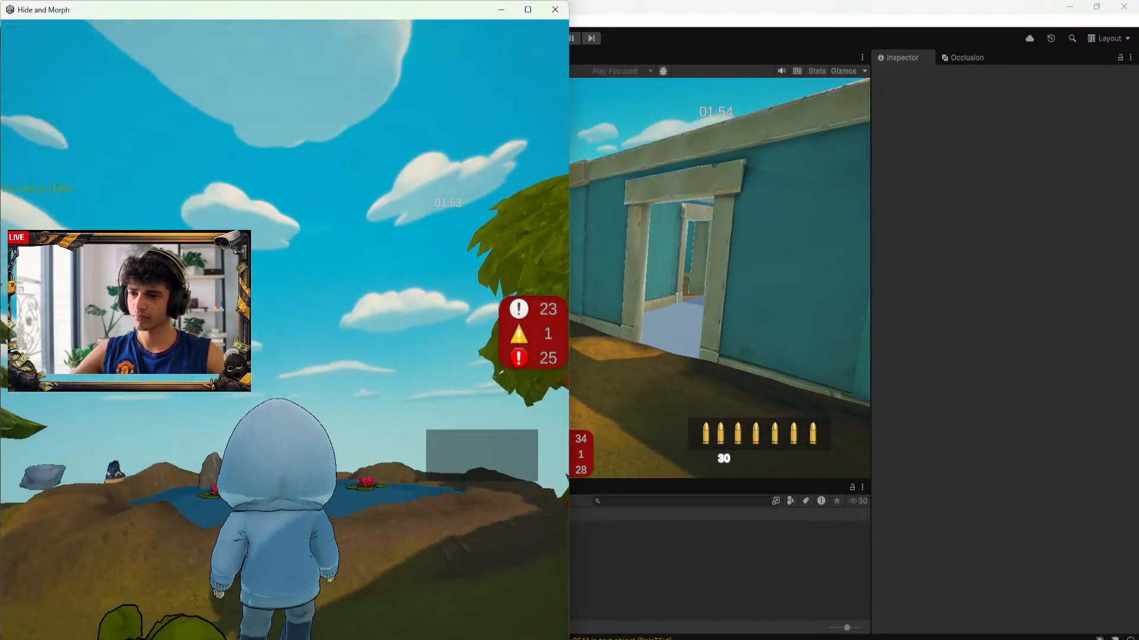
key("w")
key("w")
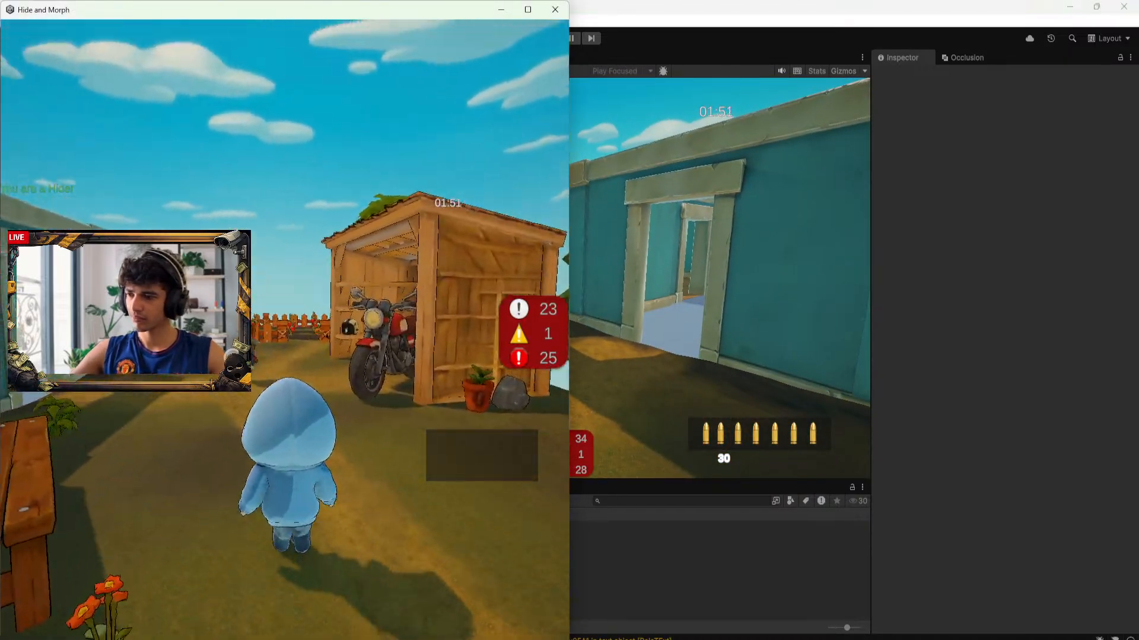
key("w")
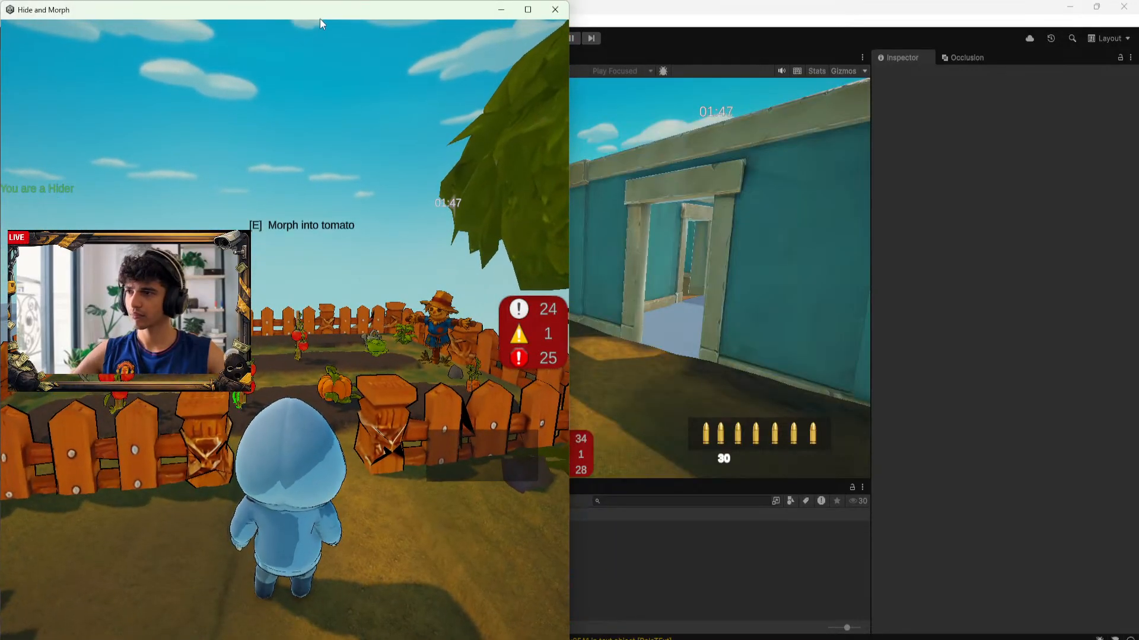
left_click_drag(319, 14, 1138, 121)
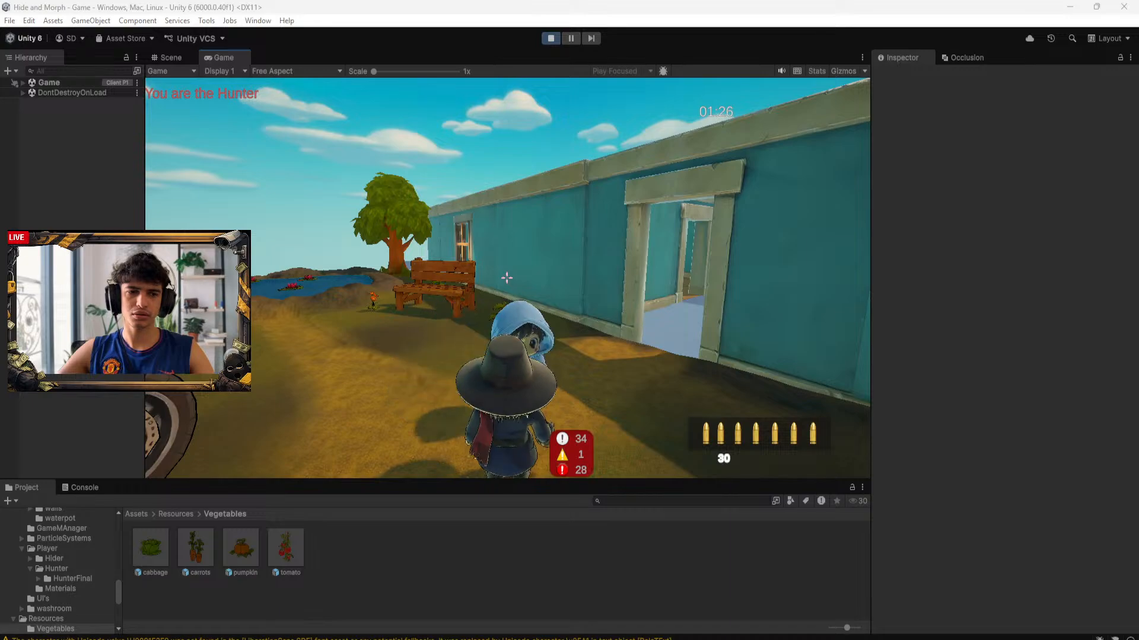
Walk the hunter past the campfire into the vegetable garden, up to the hider near the pumpkin
key("w")
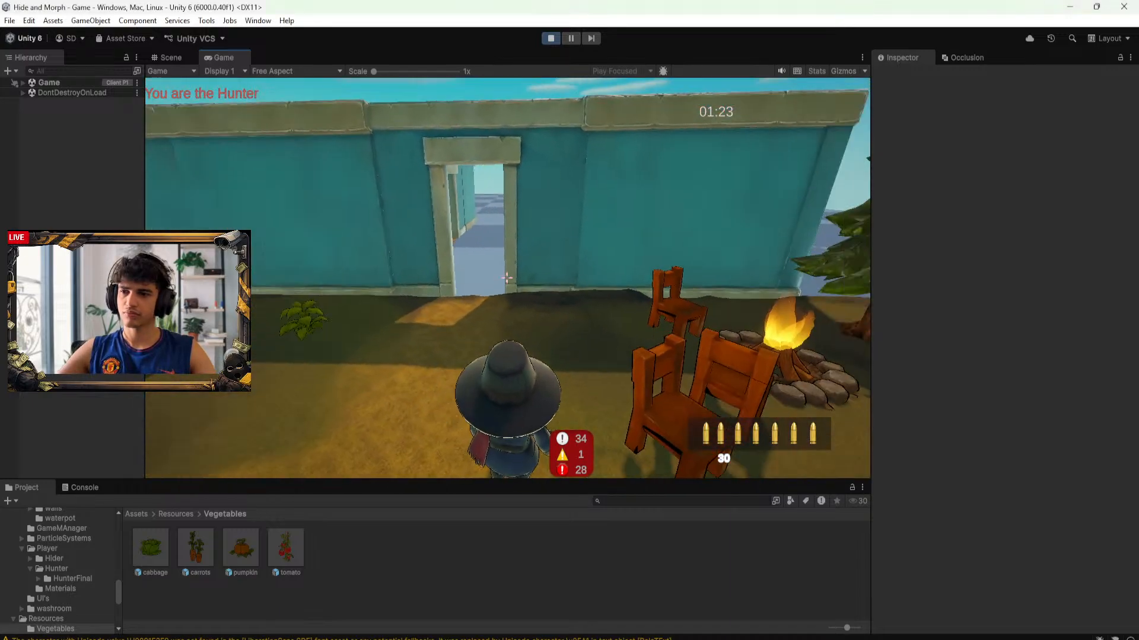
key("w")
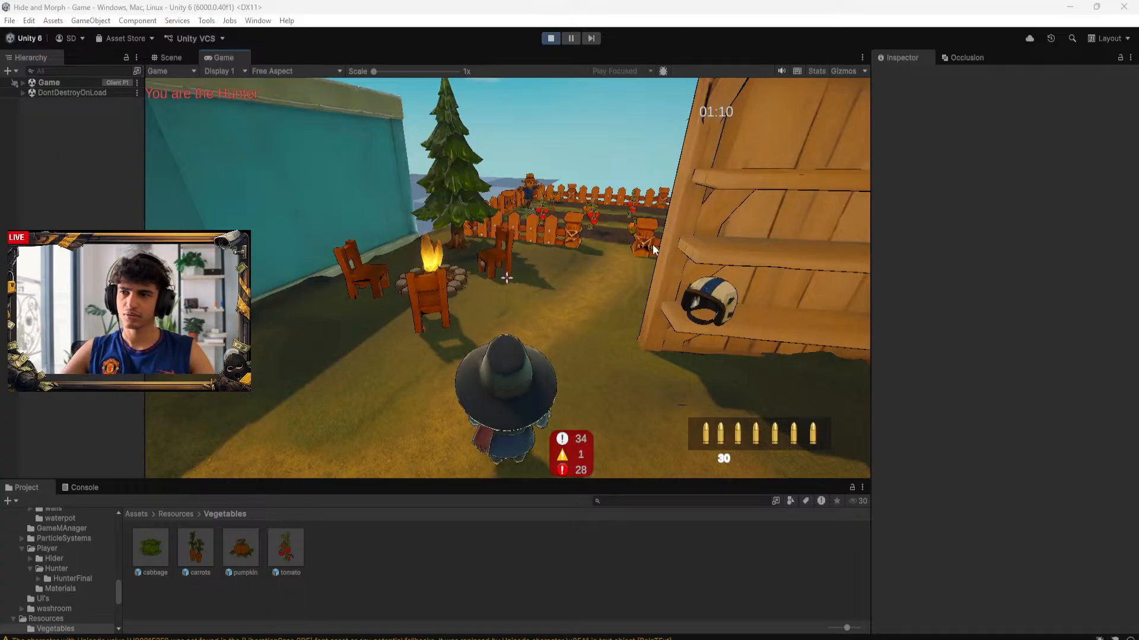
key("w")
key("w")
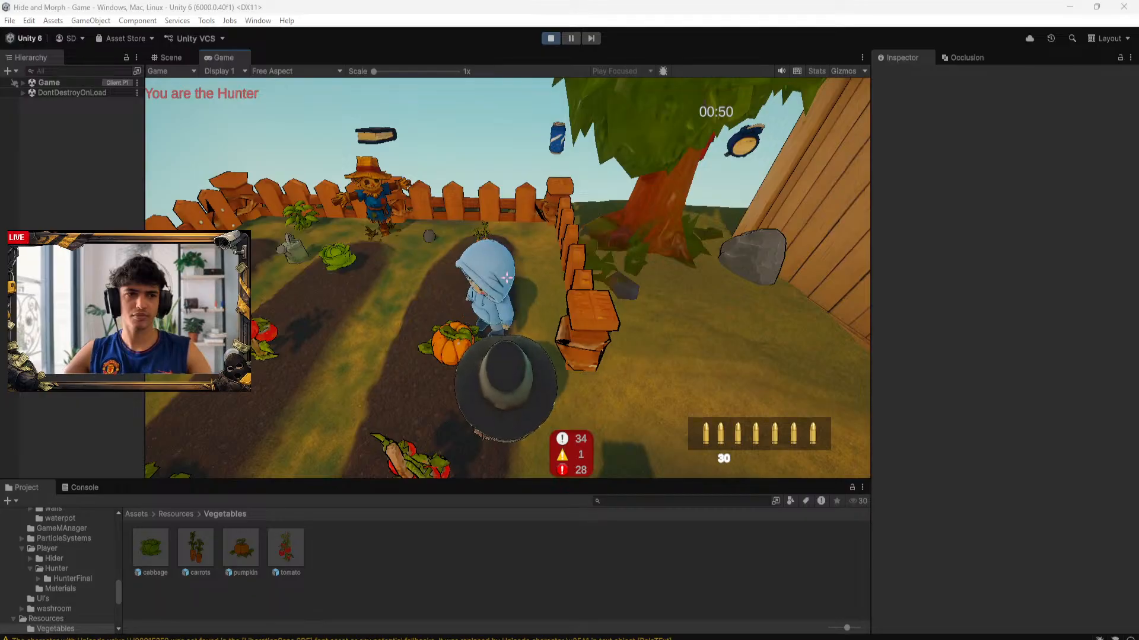
Bring the built game's window back over the editor, move the hider in the garden, and move the hunter back to view it
left_click_drag(1133, 81, 818, 16)
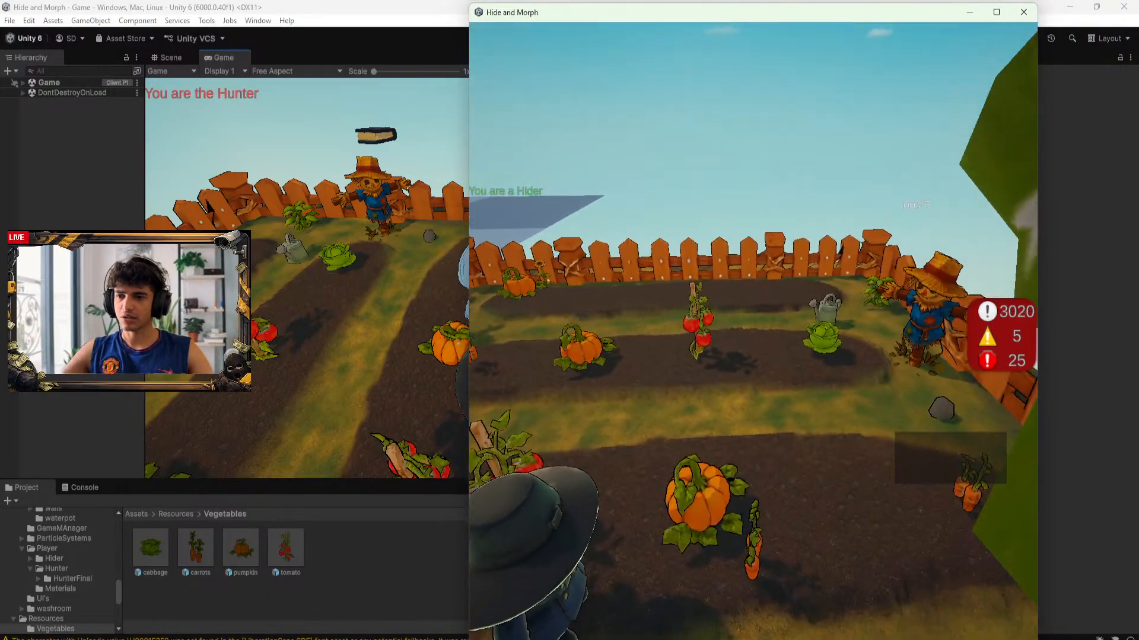
key("w")
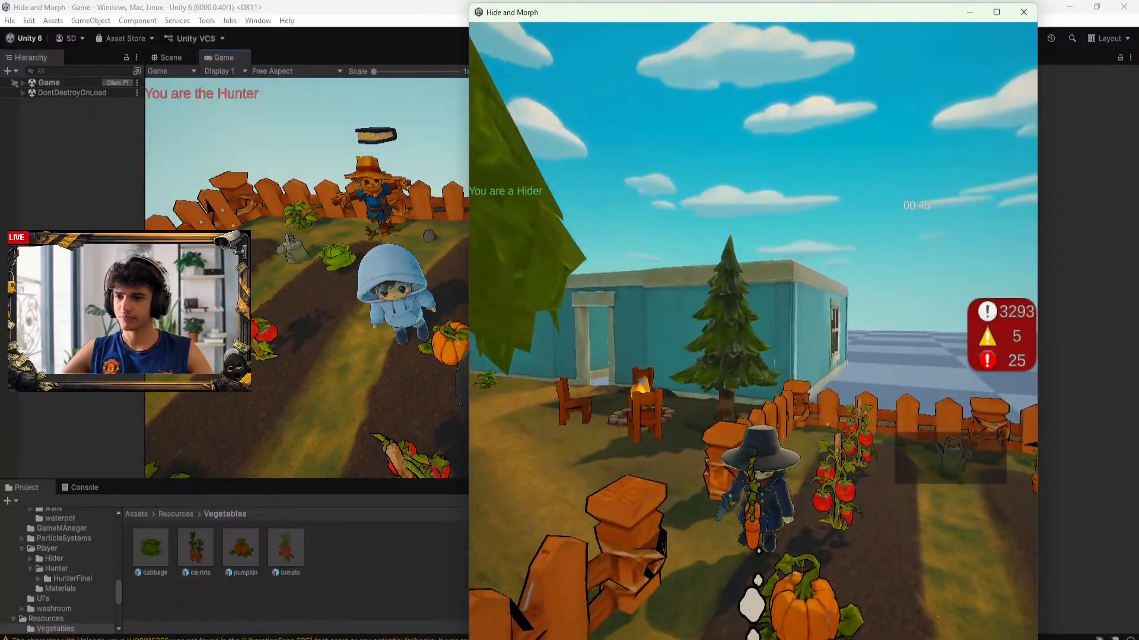
left_click(424, 340)
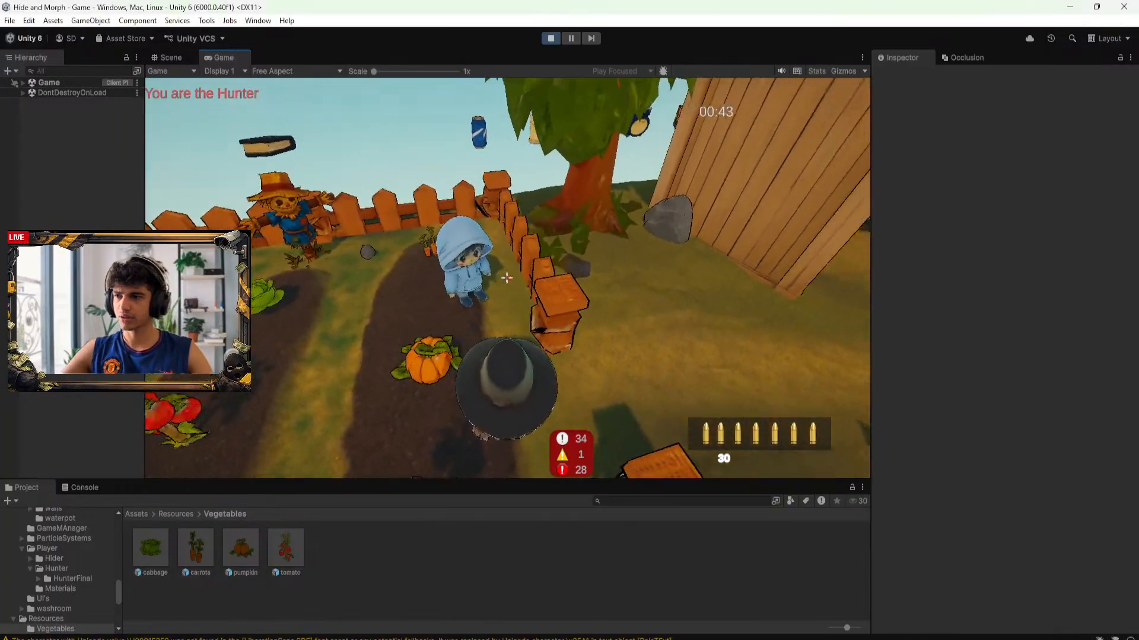
key("s")
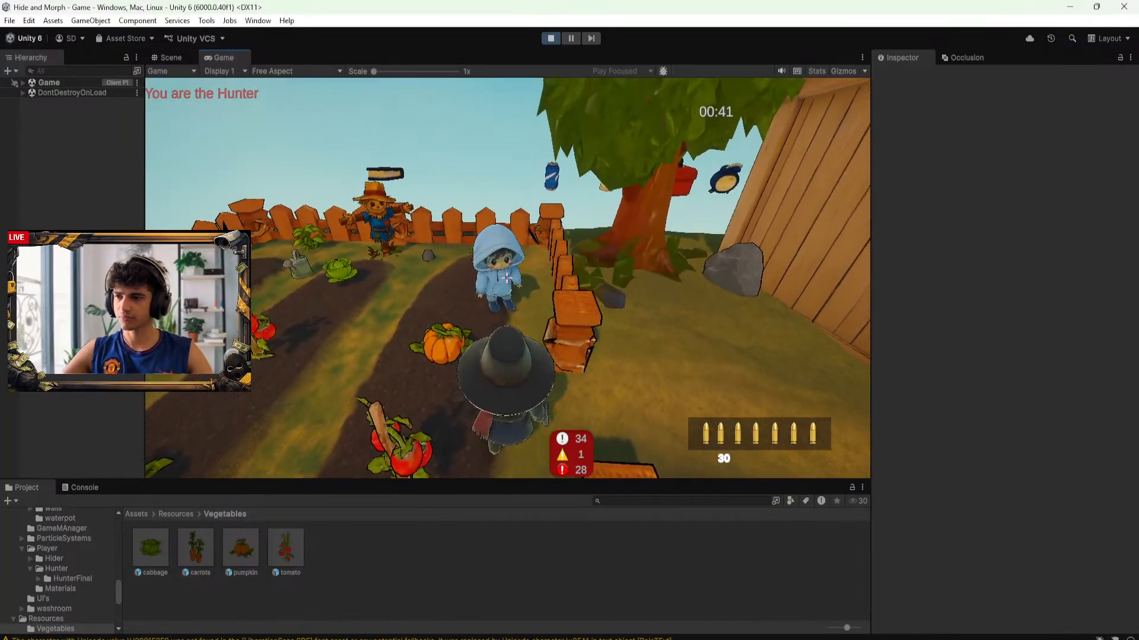
Stop play mode in the editor and close the built Hide and Morph game
key("Escape")
left_click(550, 38)
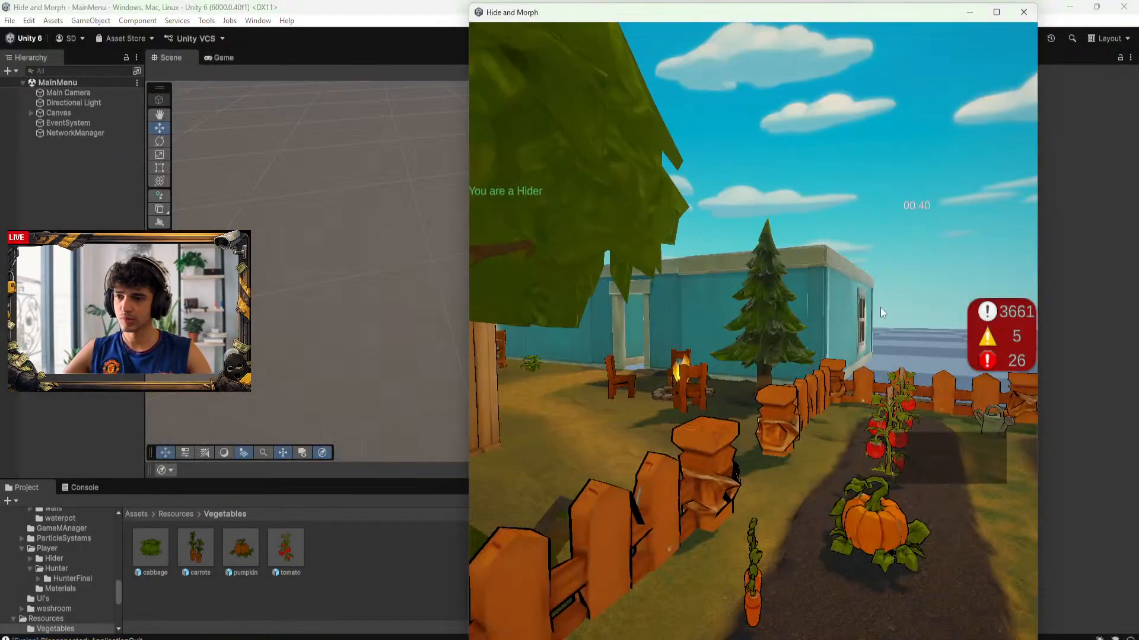
left_click(1024, 12)
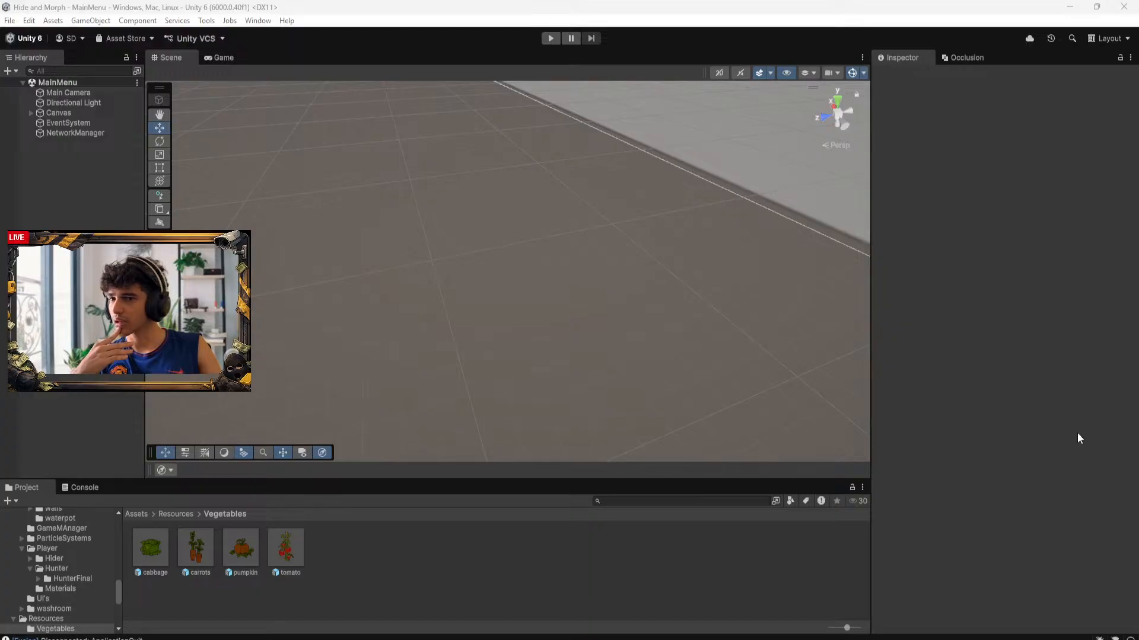
Open the Game scene from the project's Scenes folder
left_click(136, 514)
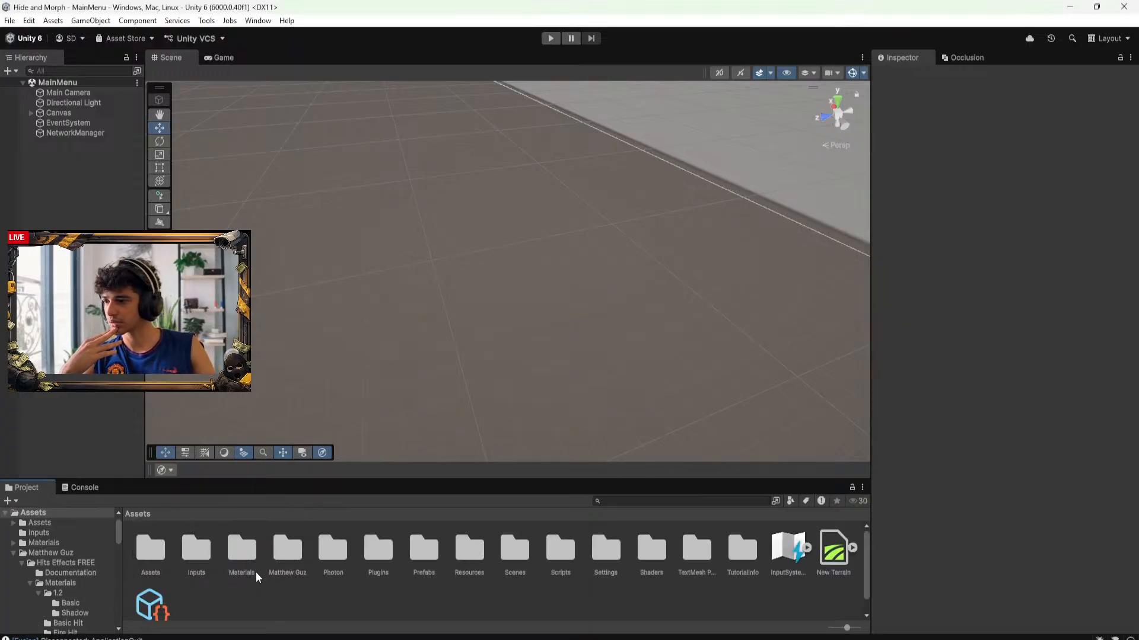
double_click(514, 552)
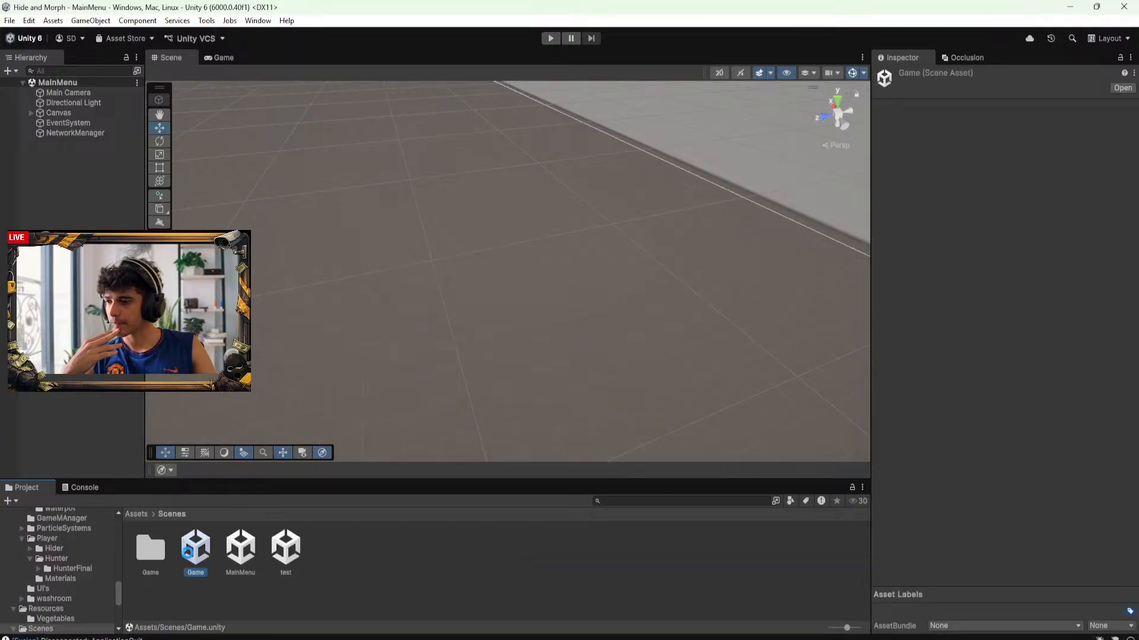
double_click(189, 554)
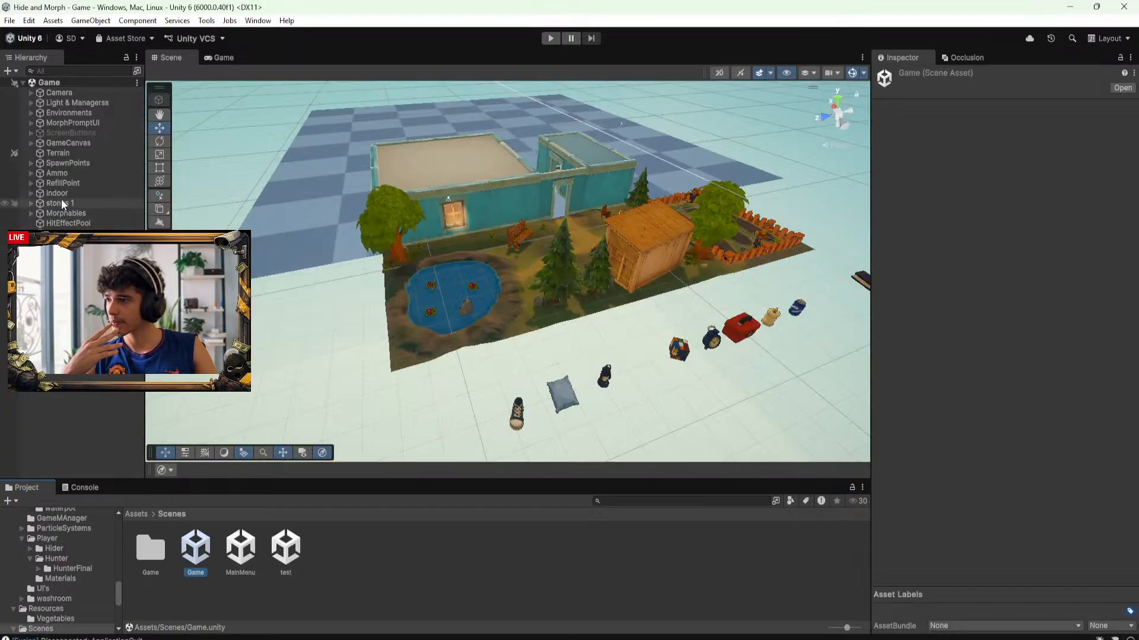
Select the Directional Light under Light & Managerss and set its temperature to about 6911 Kelvin
left_click(49, 103)
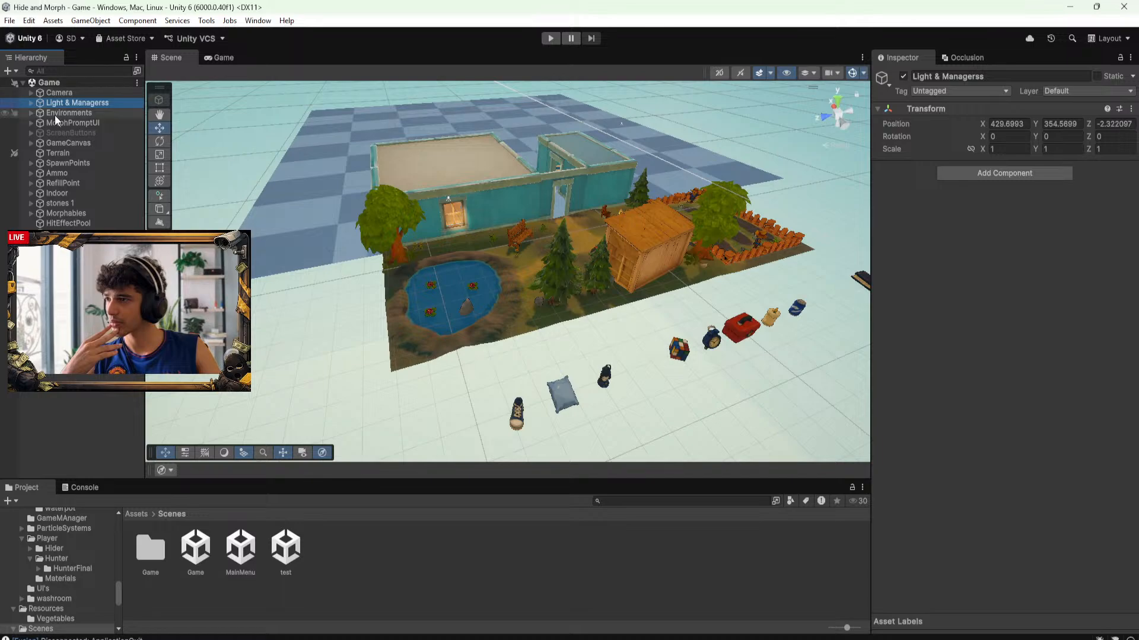
left_click(37, 114)
left_click(38, 104)
left_click(31, 103)
left_click(63, 112)
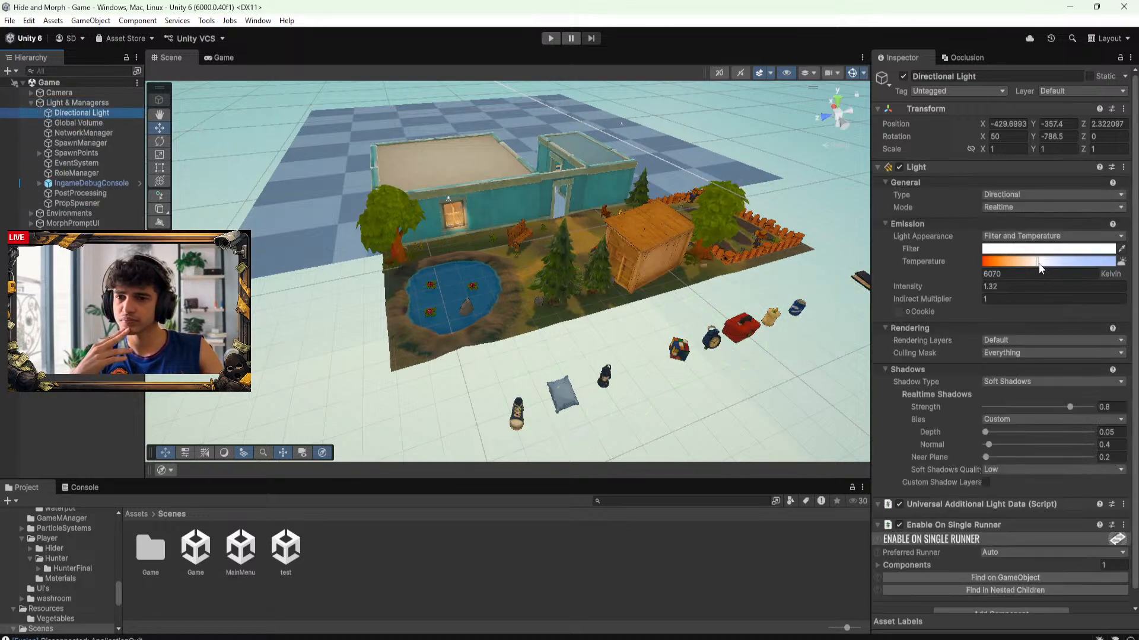
left_click(1044, 262)
left_click_drag(1044, 263, 1045, 263)
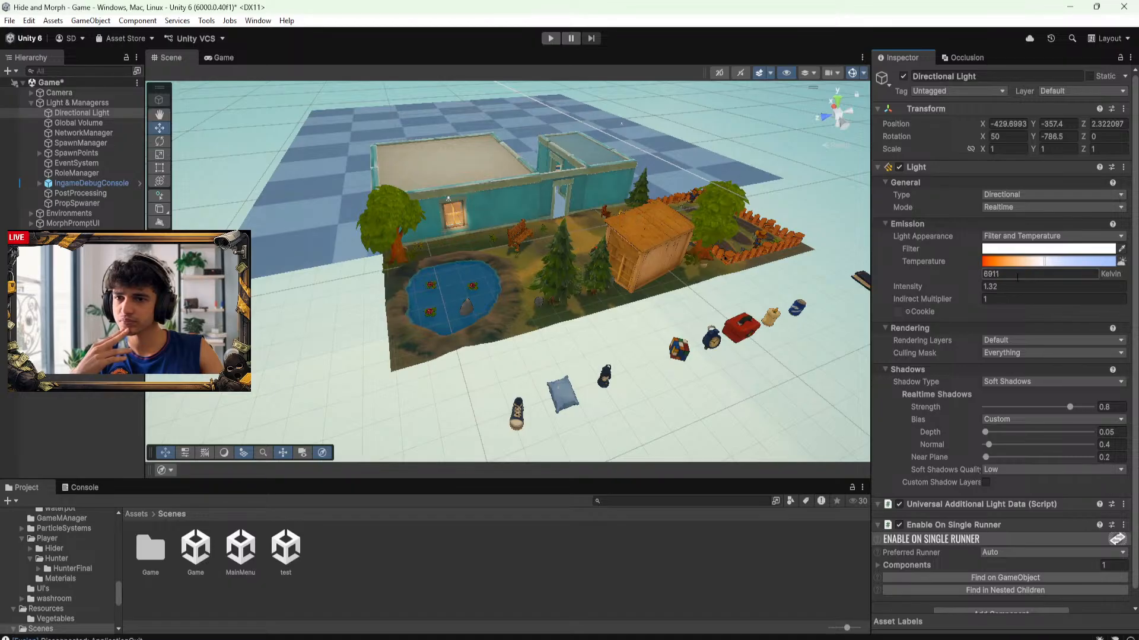
Set the Directional Light's intensity to 2 and its Y rotation to about -603.67
mouse_move(949, 289)
left_mouse_down()
mouse_move(975, 289)
mouse_move(954, 294)
left_mouse_up()
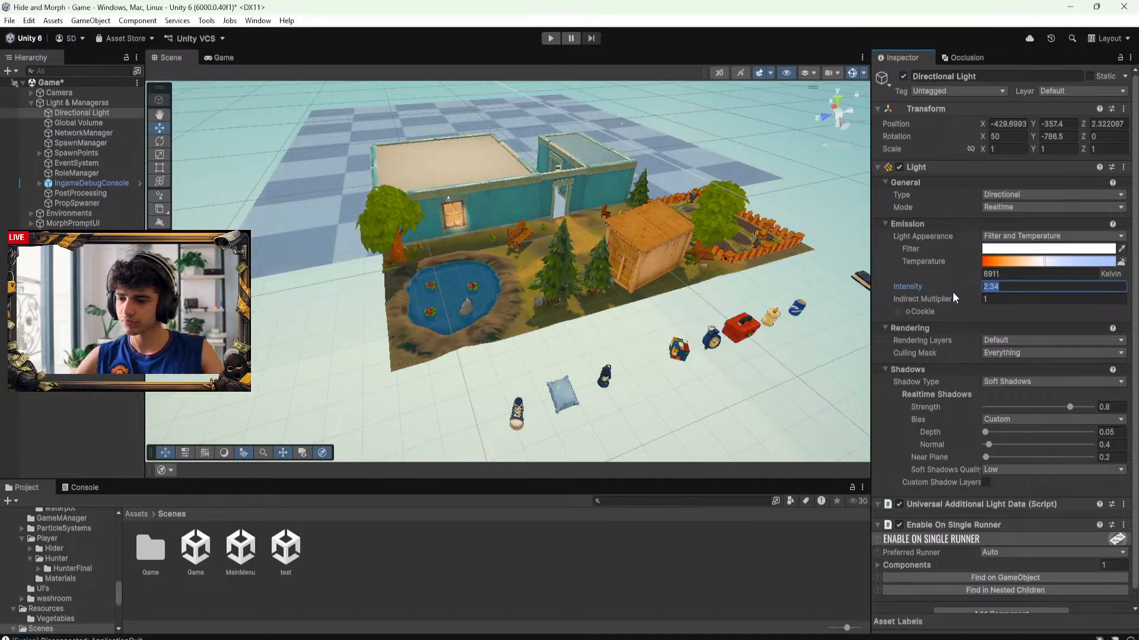
type("2")
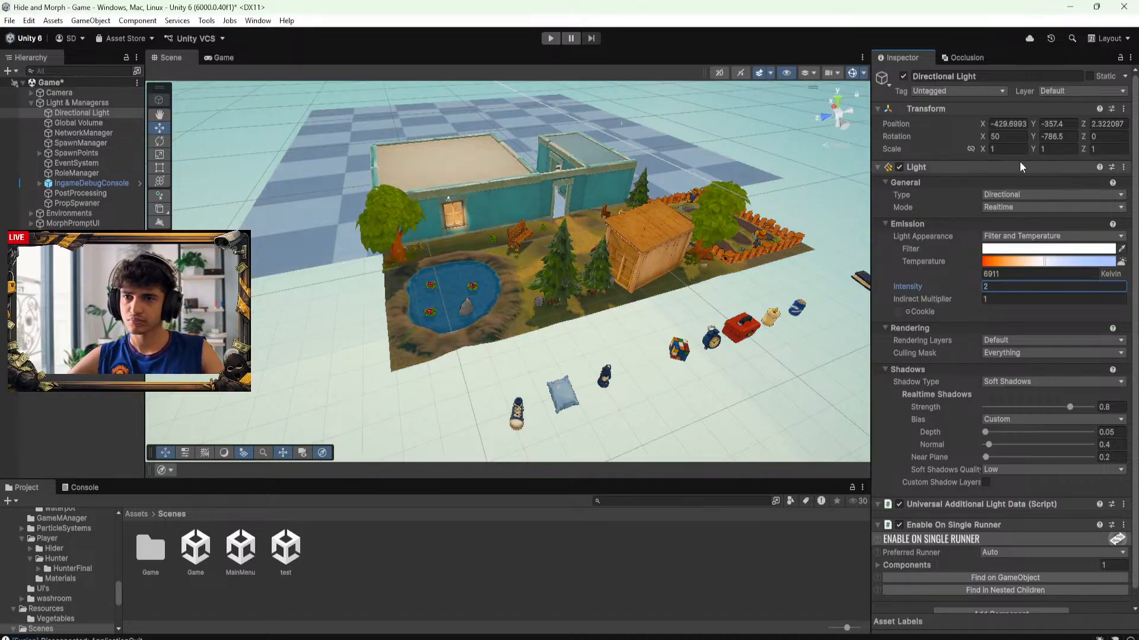
left_click_drag(1033, 137, 786, 295)
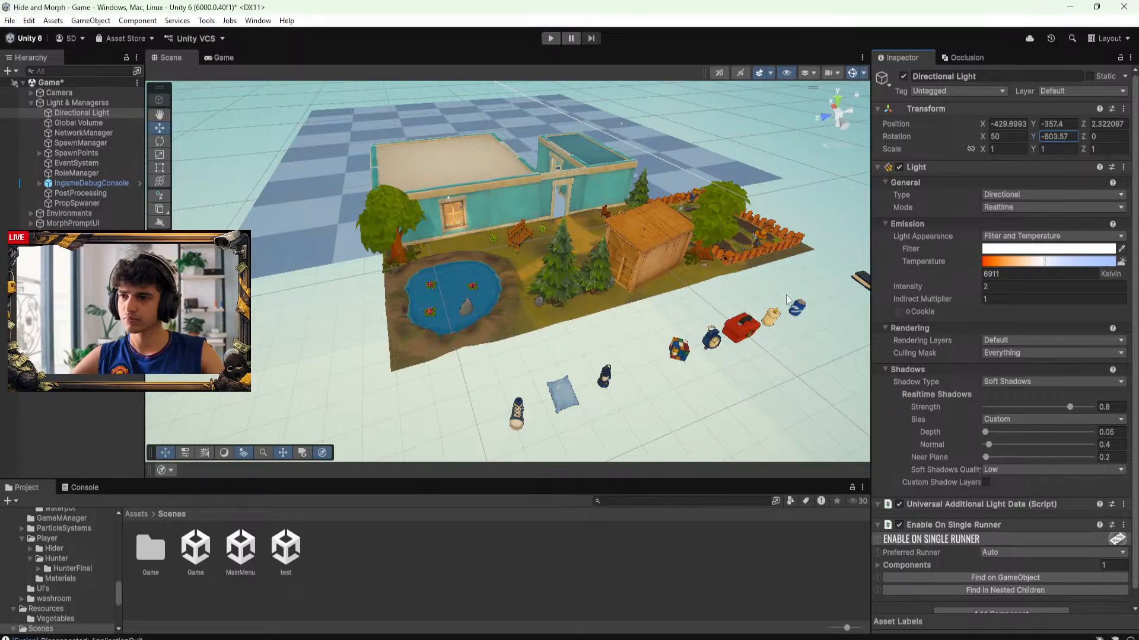
Examine the relit garden, shed and pond from several angles and save the Game scene
left_click_drag(495, 239, 537, 251, "alt")
middle_click_drag(536, 252, 455, 311)
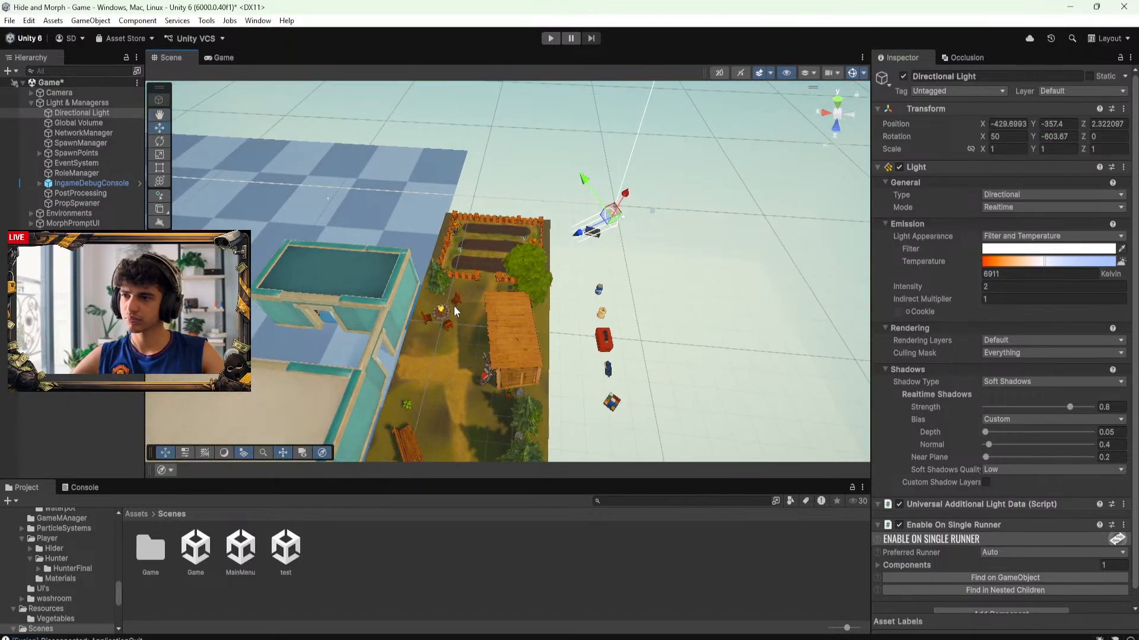
scroll(457, 309, "up", 3)
left_click_drag(460, 305, 478, 254, "alt")
scroll(482, 261, "up", 4)
left_click_drag(491, 297, 425, 314, "alt")
scroll(454, 231, "down", 4)
key("ctrl+s")
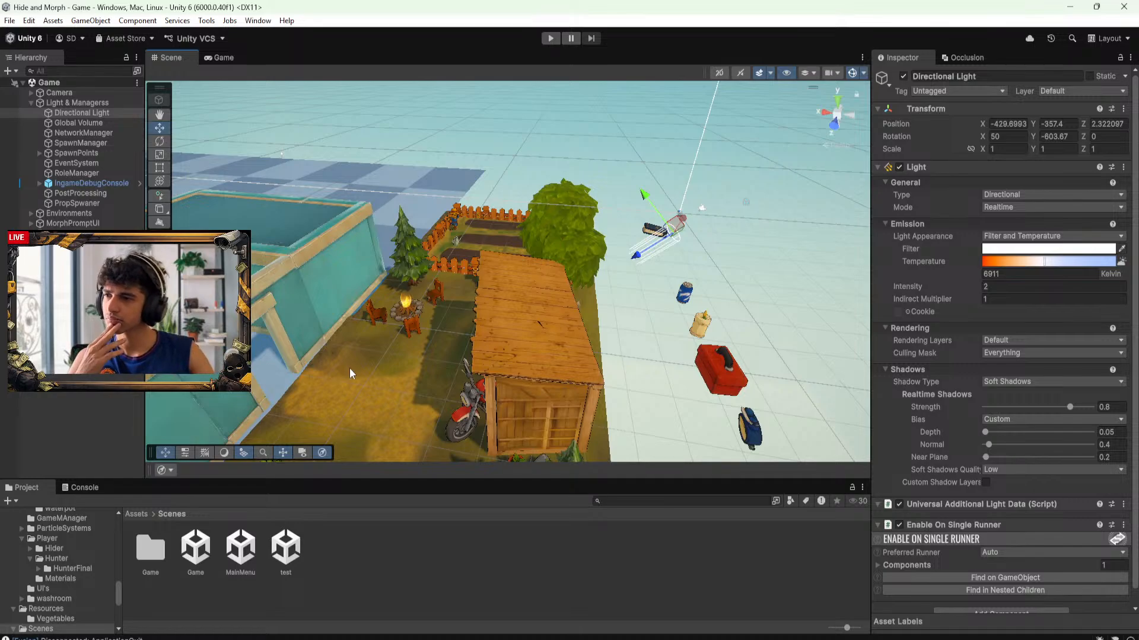
left_click_drag(413, 309, 428, 279, "alt")
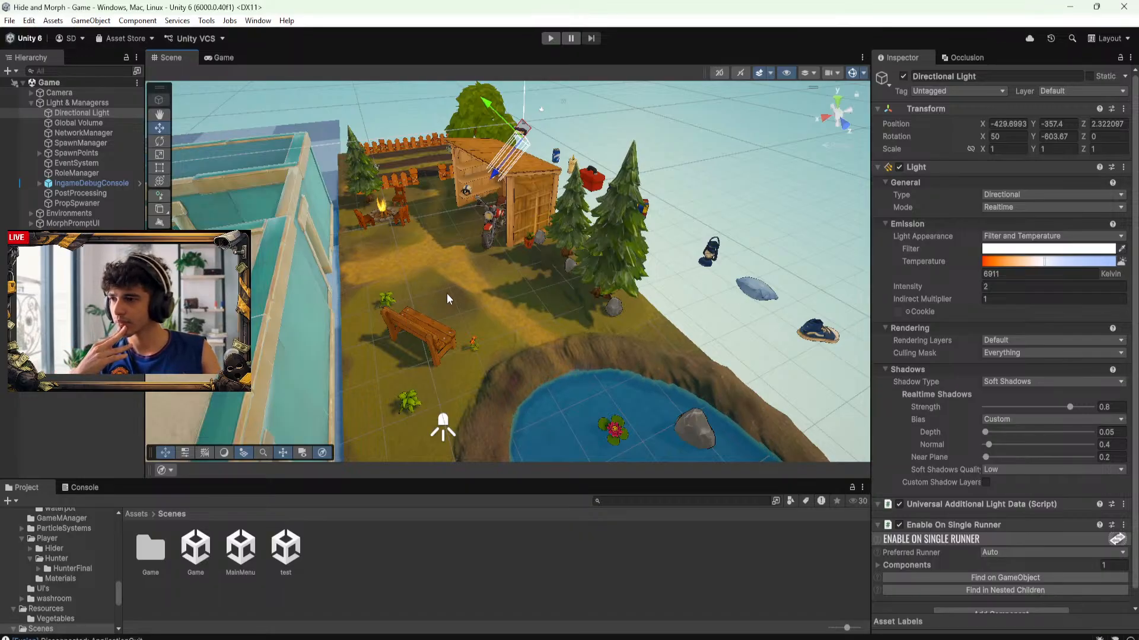
left_click_drag(443, 322, 439, 356, "alt")
scroll(438, 361, "down", 1)
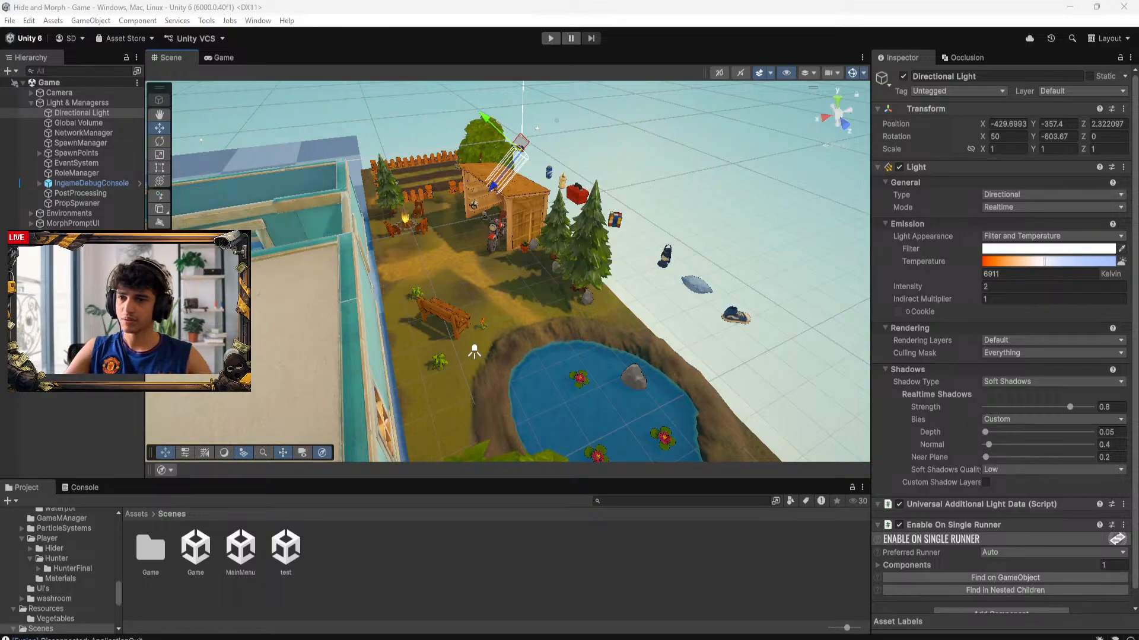
Open the cabbage prefab from the Vegetables folder in Resources for editing
scroll(882, 502, "down", 2)
left_click(146, 514)
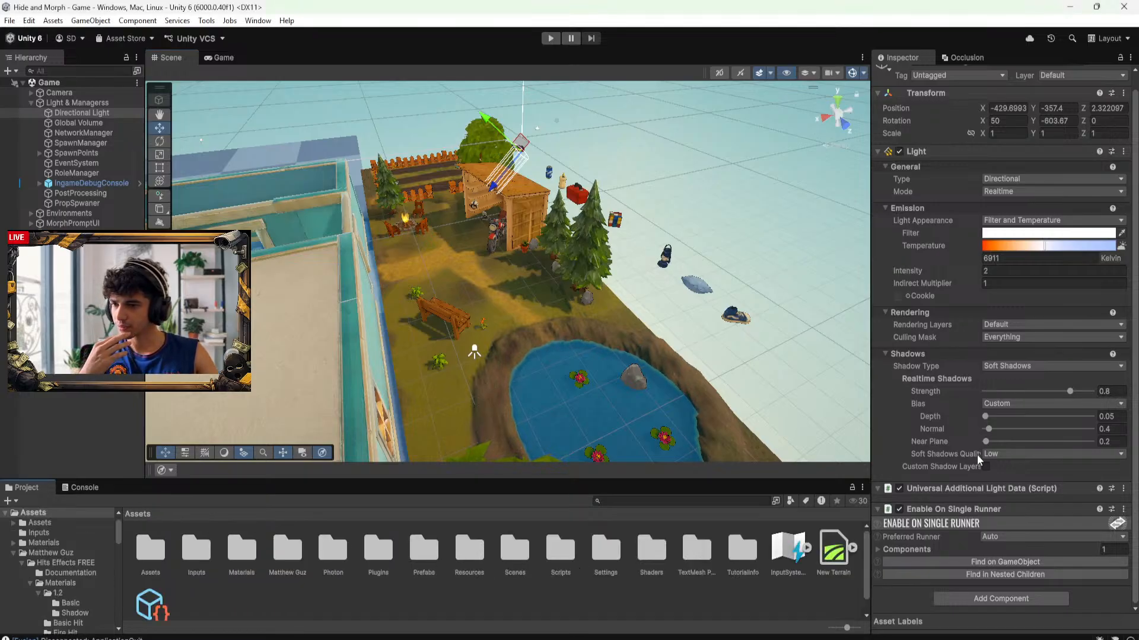
scroll(458, 344, "up", 2)
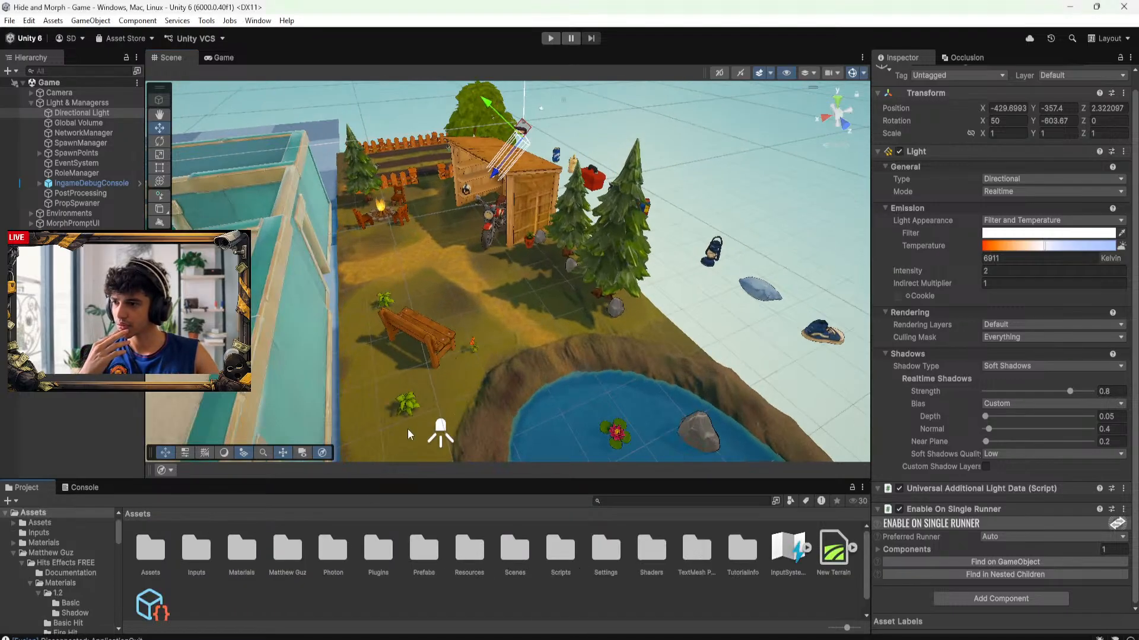
left_click(407, 403)
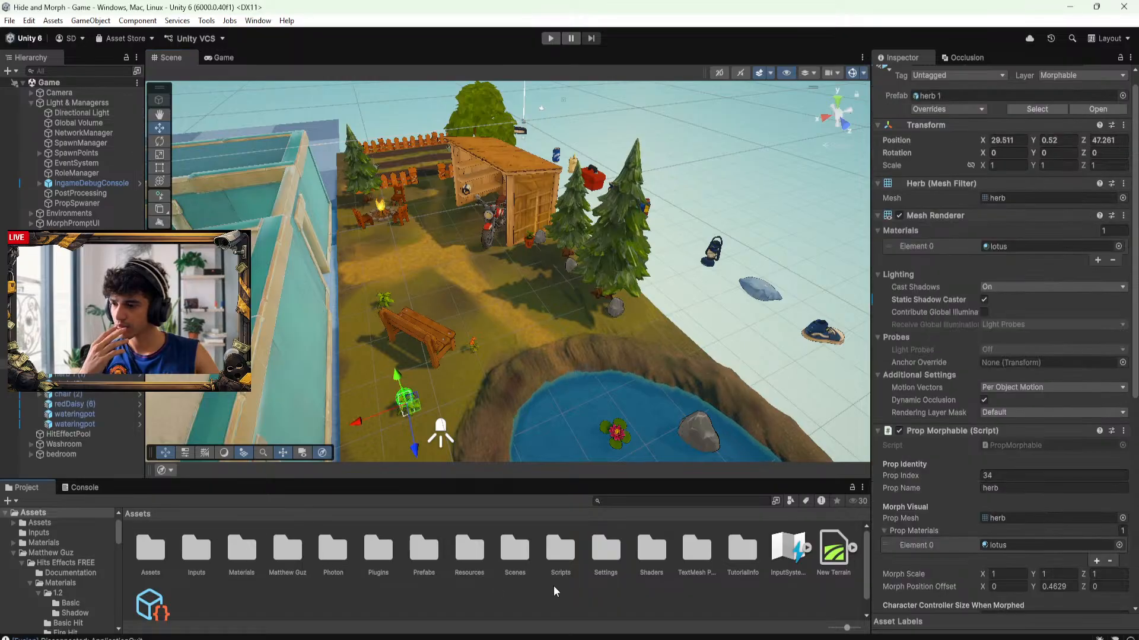
double_click(469, 549)
double_click(155, 543)
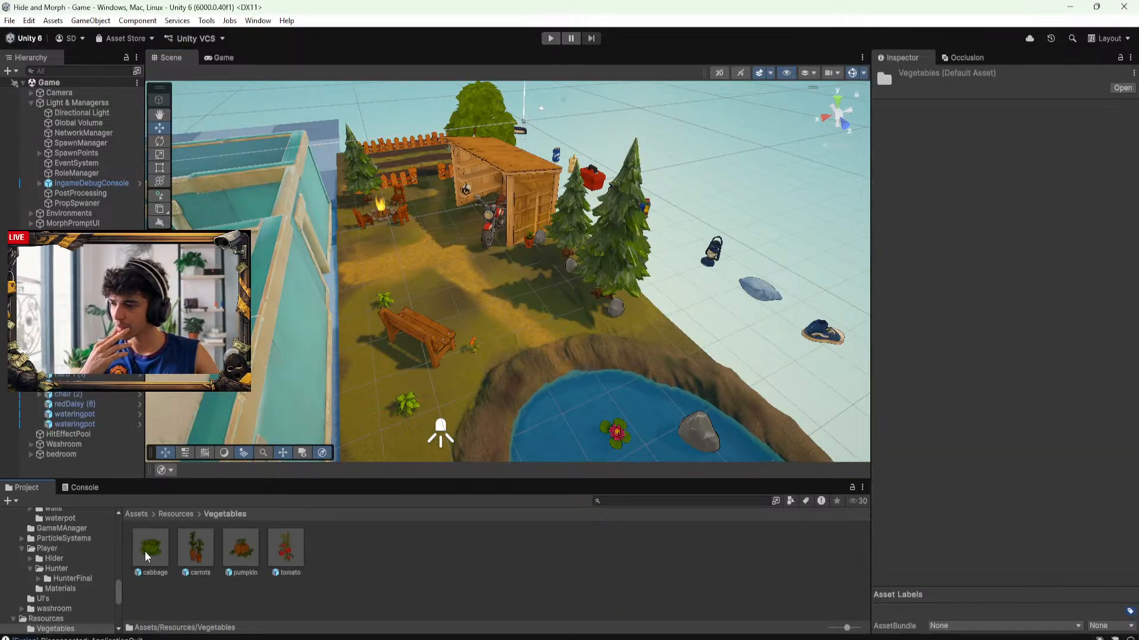
double_click(145, 550)
Open the PropMorphable script referenced by the cabbage's Prop Morphable component in Visual Studio
scroll(962, 438, "down", 3)
scroll(972, 451, "down", 1)
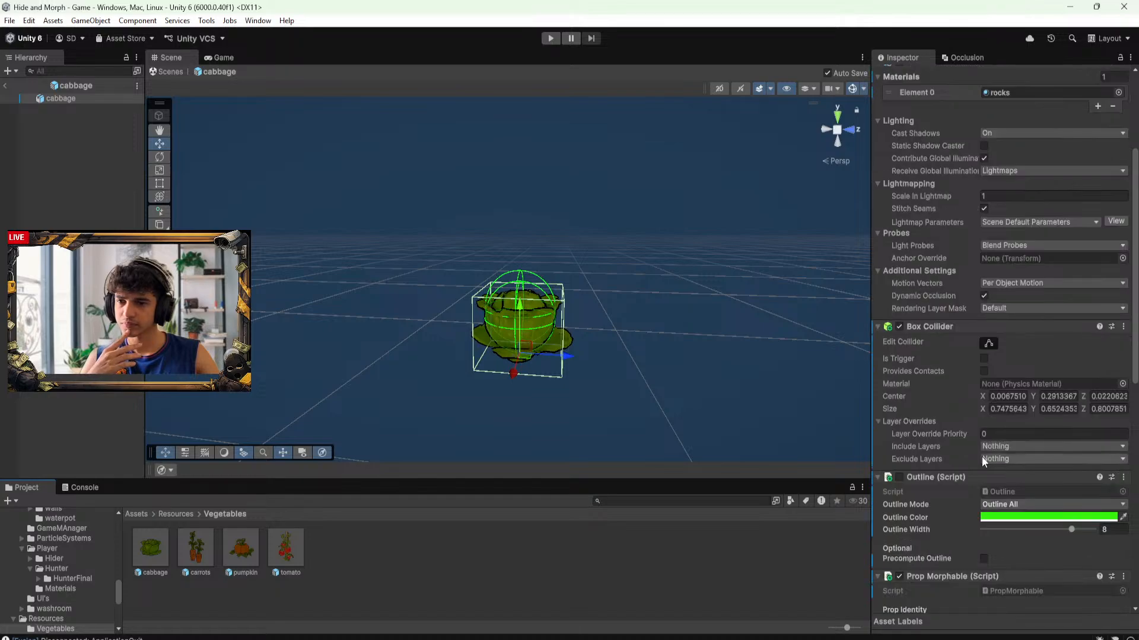
scroll(942, 486, "down", 4)
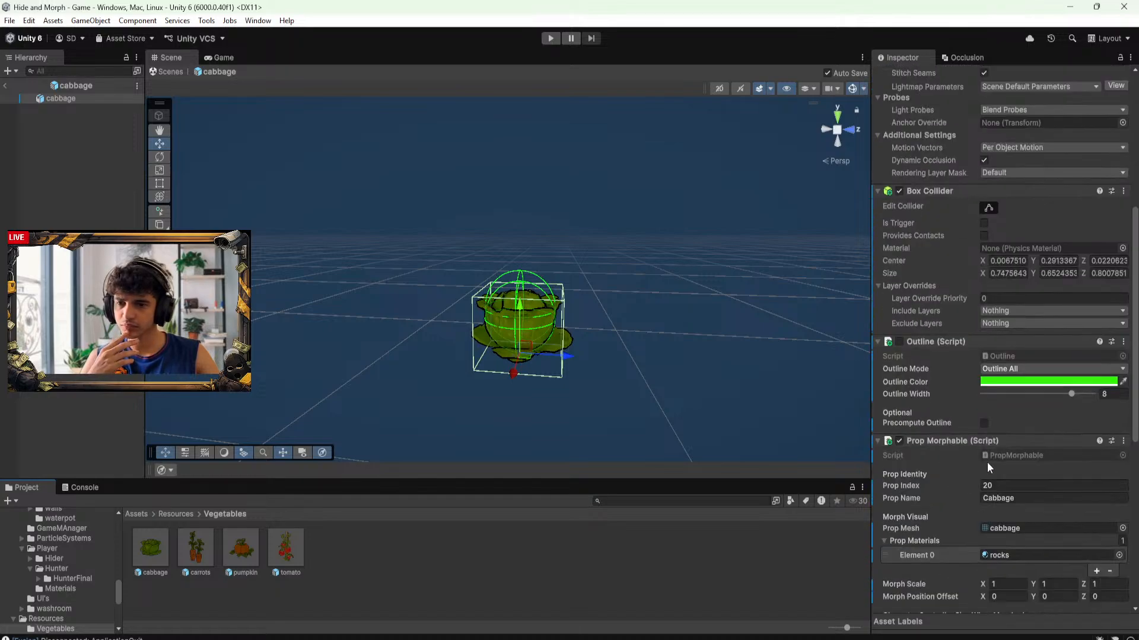
double_click(1021, 455)
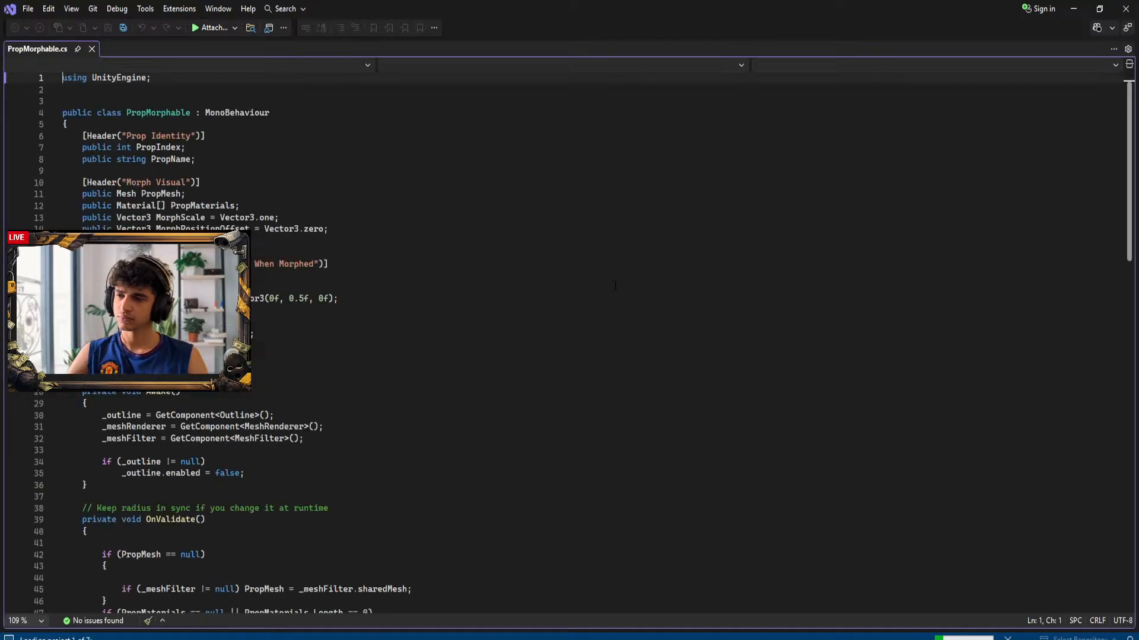
left_click(545, 332)
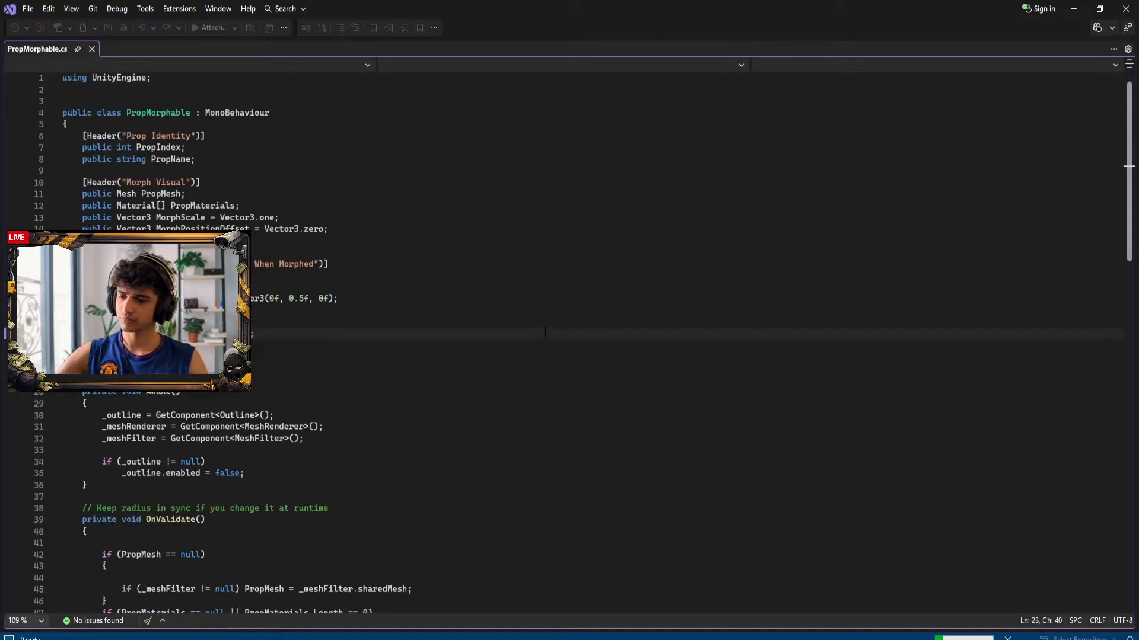
left_click(556, 360)
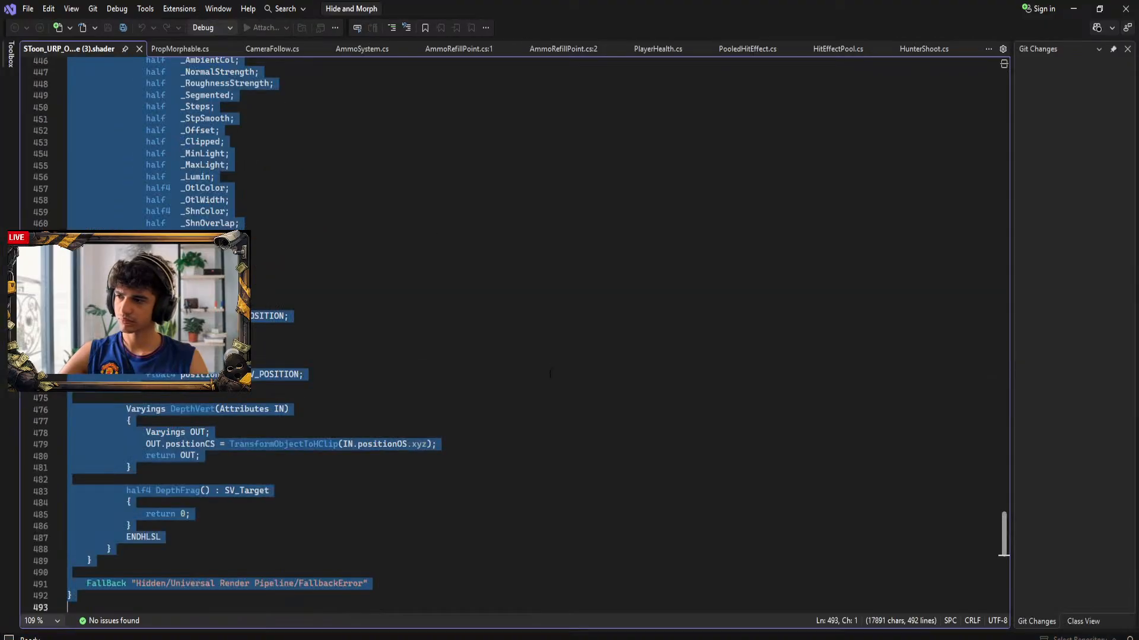
Bring up PropMorphable.cs, select its entire code, and switch to the previous window
left_click(176, 51)
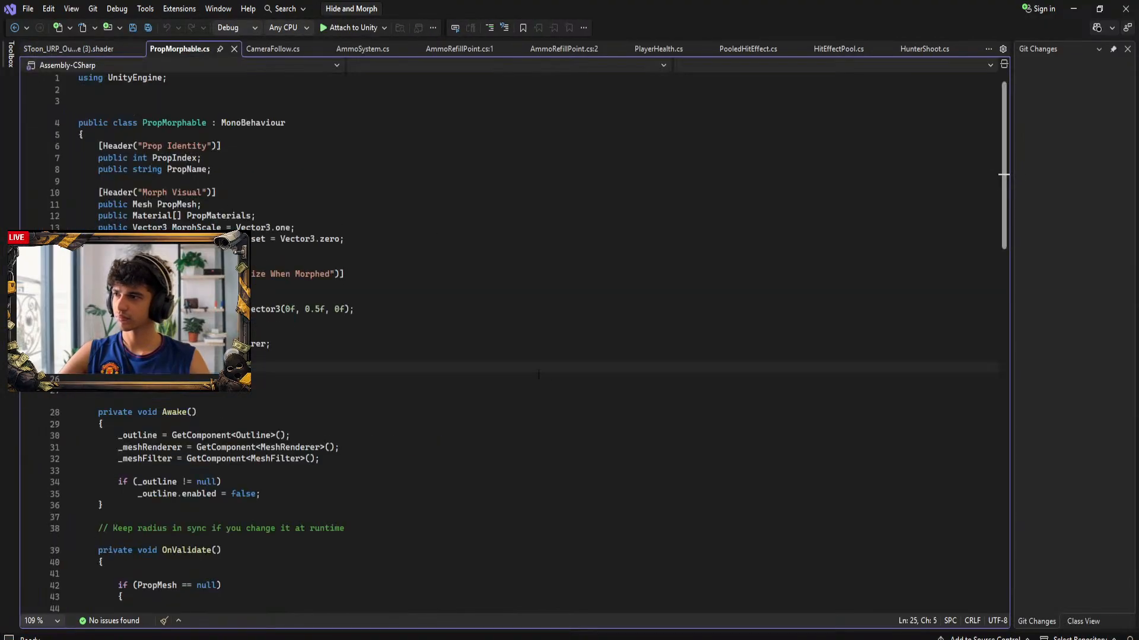
left_click(537, 374)
key("ctrl+a")
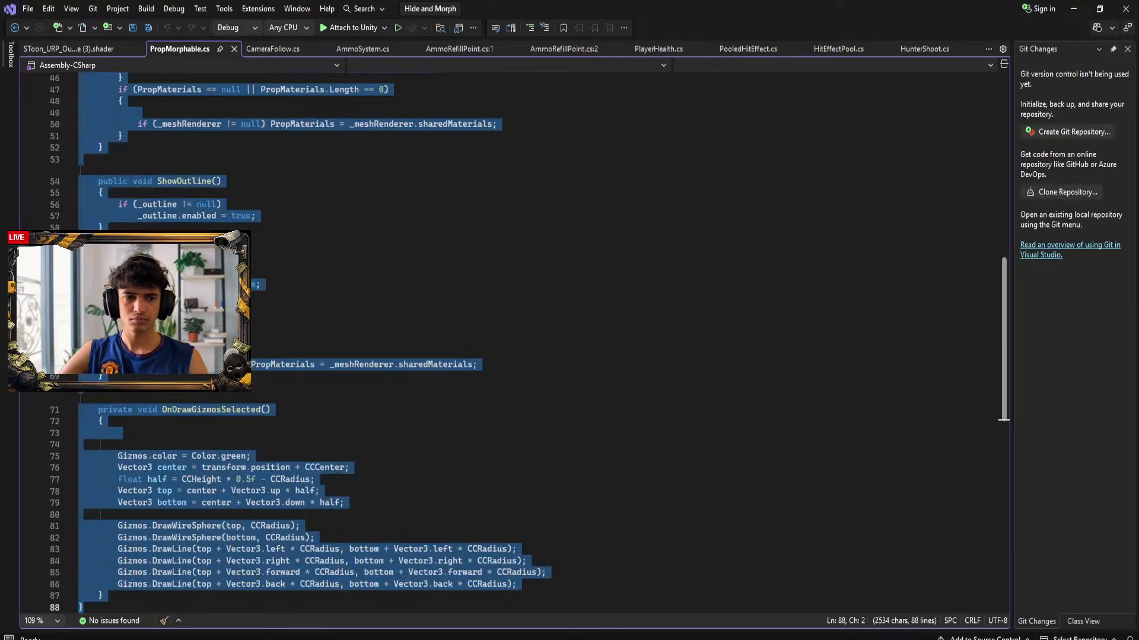
key("alt+Tab")
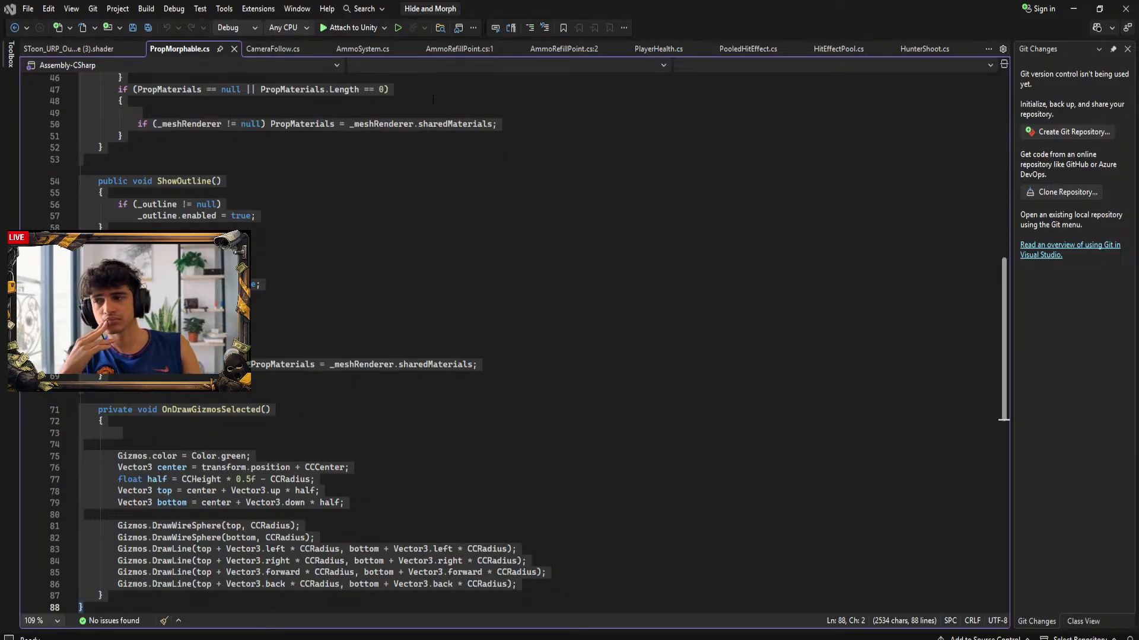
Close the SToon_URP shader, CameraFollow, AmmoSystem, both AmmoRefillPoint and PlayerHealth files
left_click(76, 50)
left_click(138, 49)
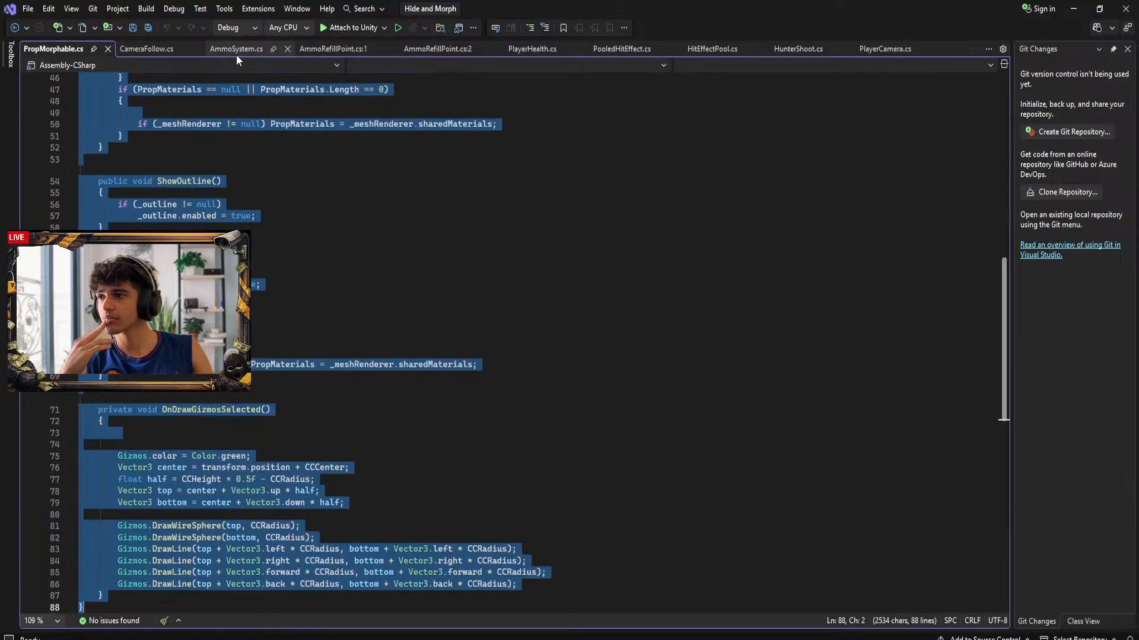
left_click(176, 48)
left_click(197, 49)
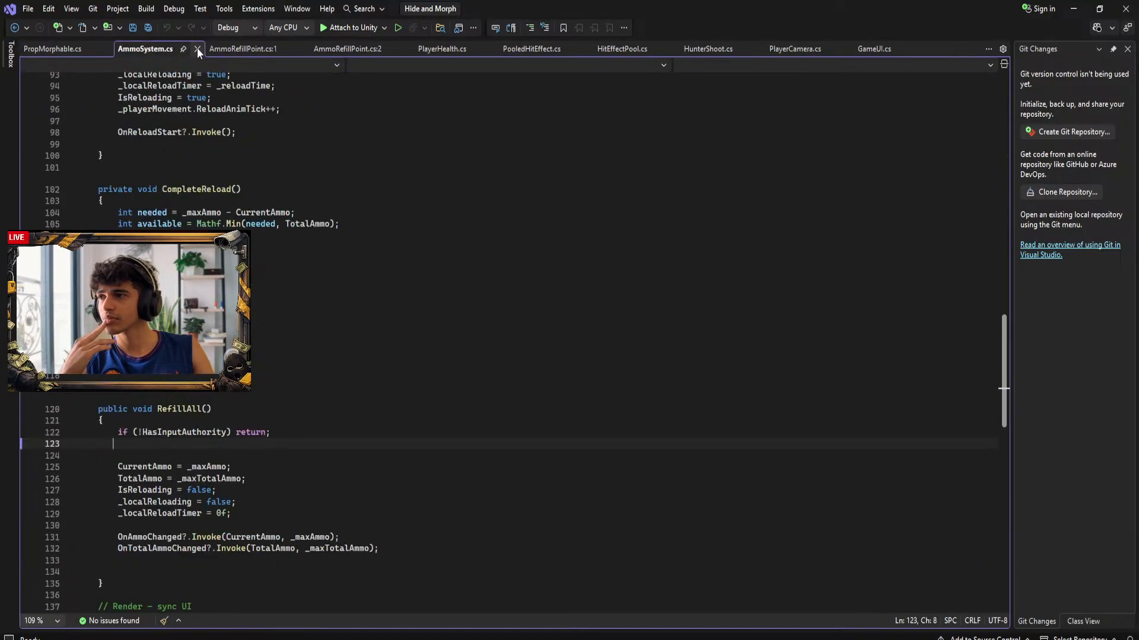
left_click(201, 49)
left_click(209, 48)
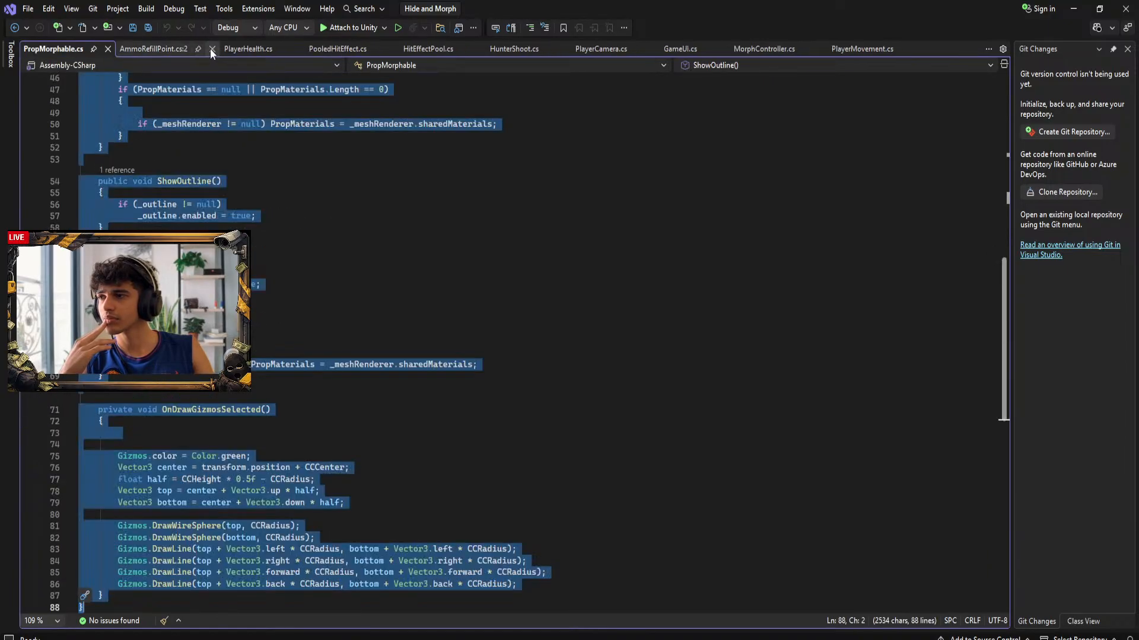
left_click(211, 48)
left_click(196, 48)
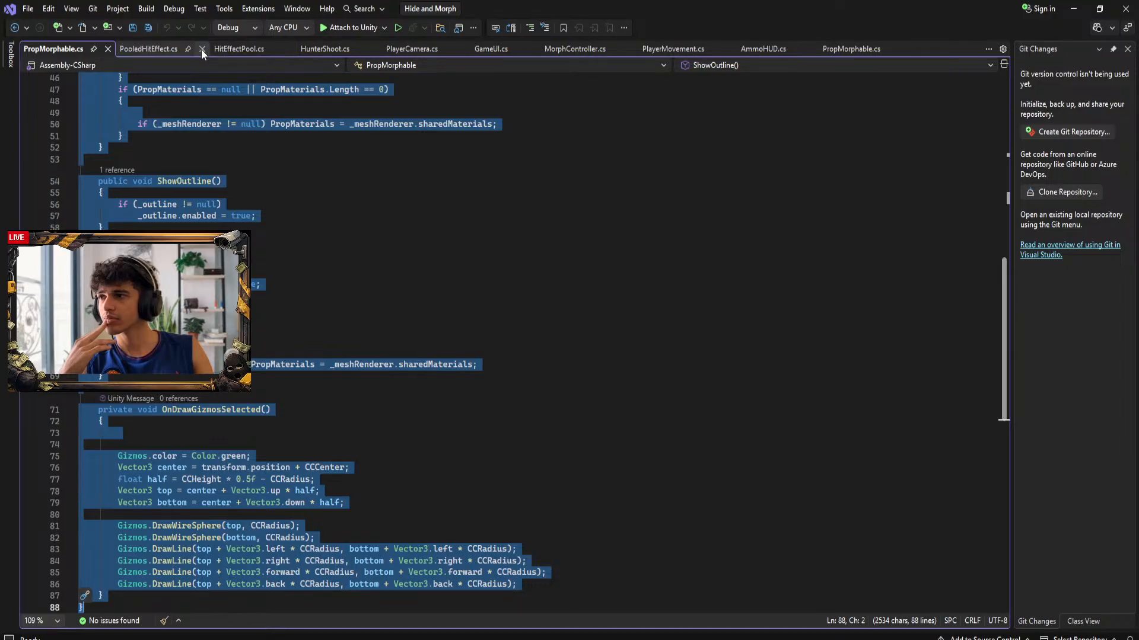
Close the PooledHitEffect, HitEffectPool, PlayerCamera, GameUI, AmmoHUD and duplicate PropMorphable files
left_click(201, 48)
left_click(201, 48)
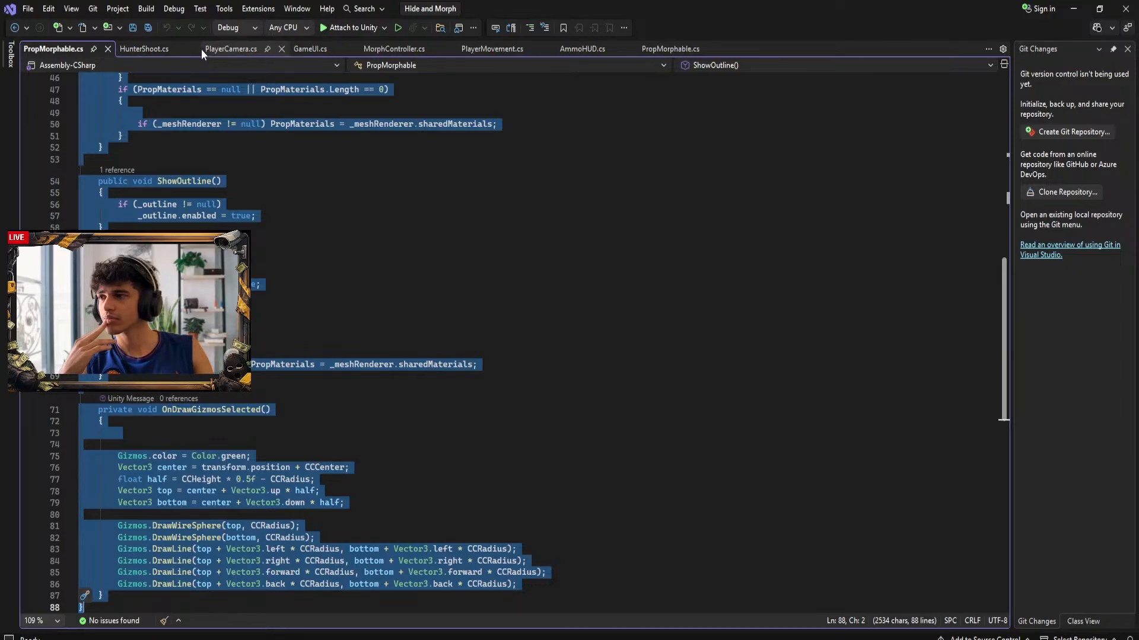
left_click(282, 48)
left_click(262, 50)
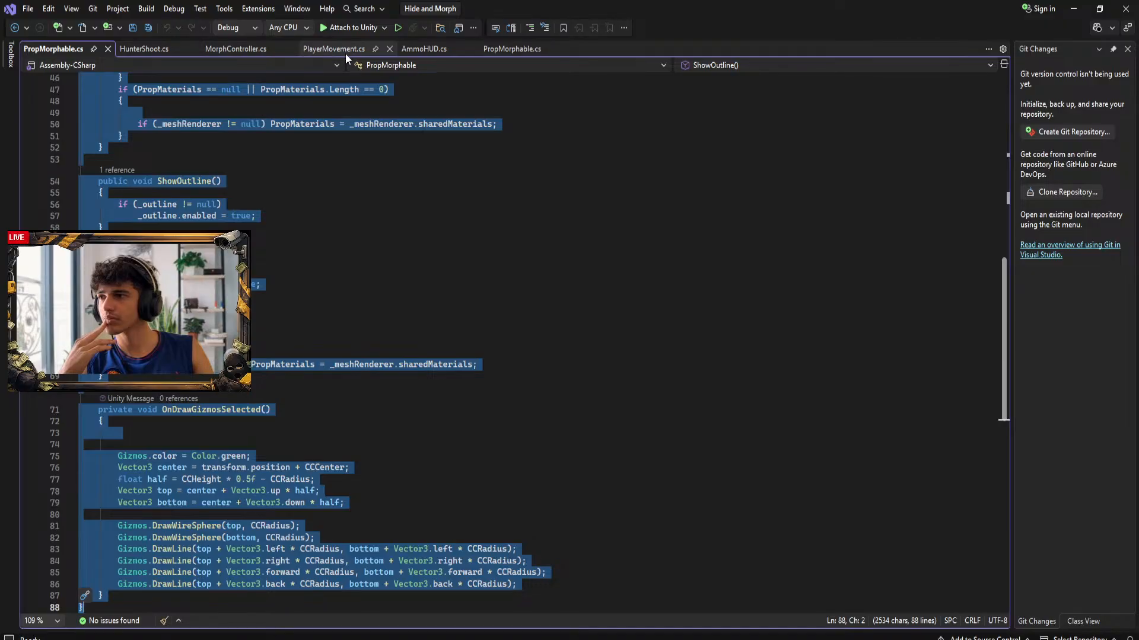
left_click(472, 50)
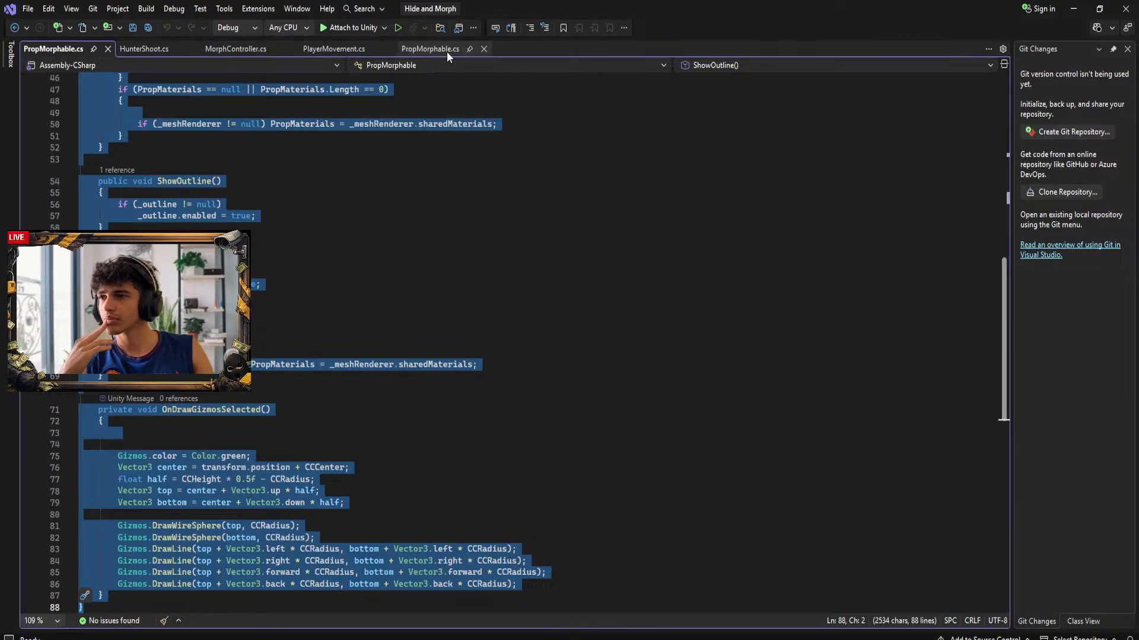
left_click(446, 51)
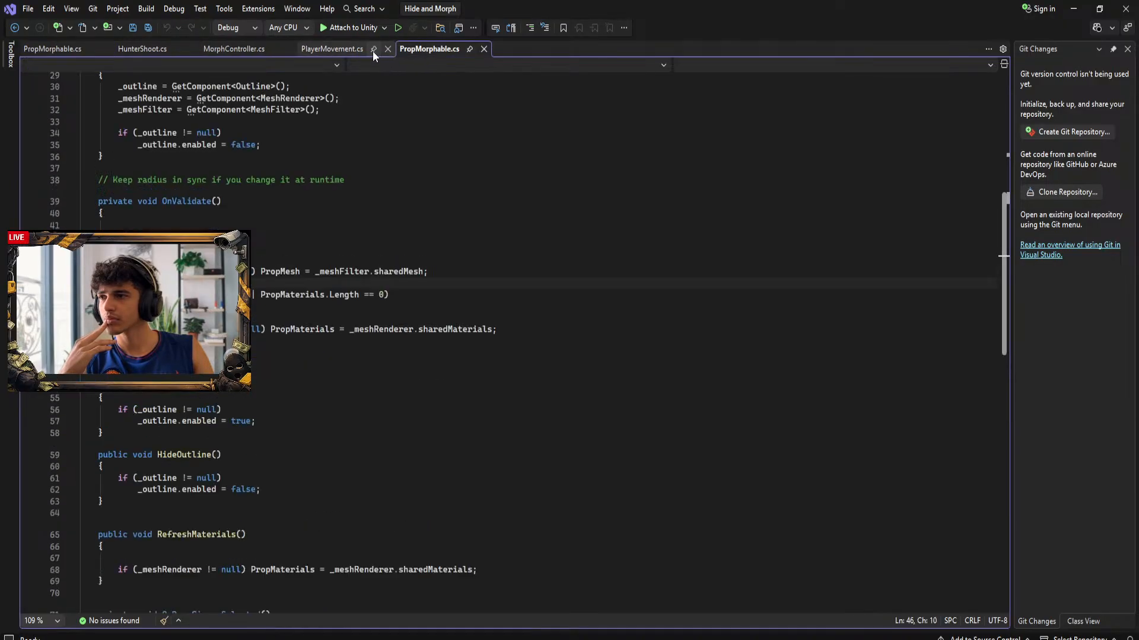
left_click(484, 51)
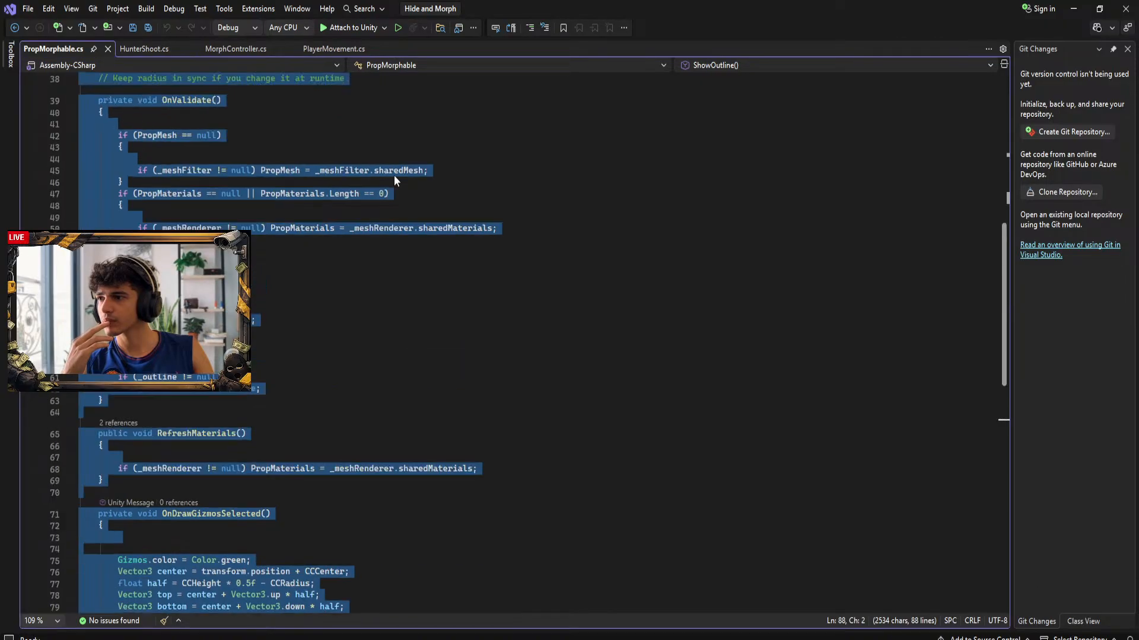
Examine the fields, Spawned setup and morph input code in MorphController.cs and the OnValidate checks in PropMorphable.cs
left_click(244, 50)
scroll(376, 294, "down", 10)
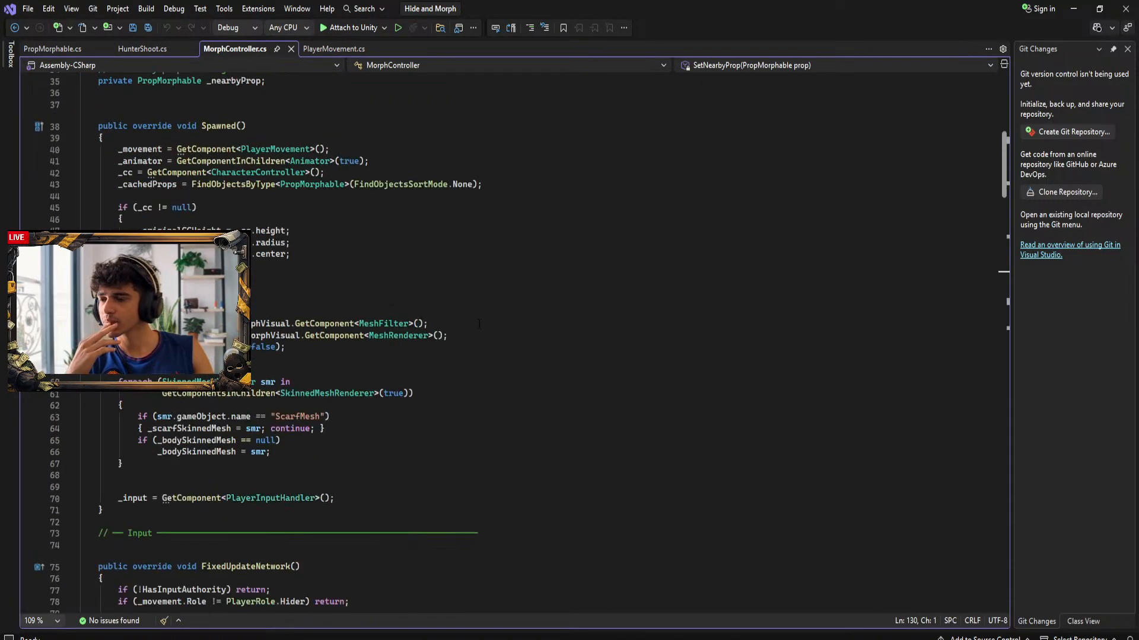
scroll(501, 335, "down", 6)
scroll(501, 335, "down", 2)
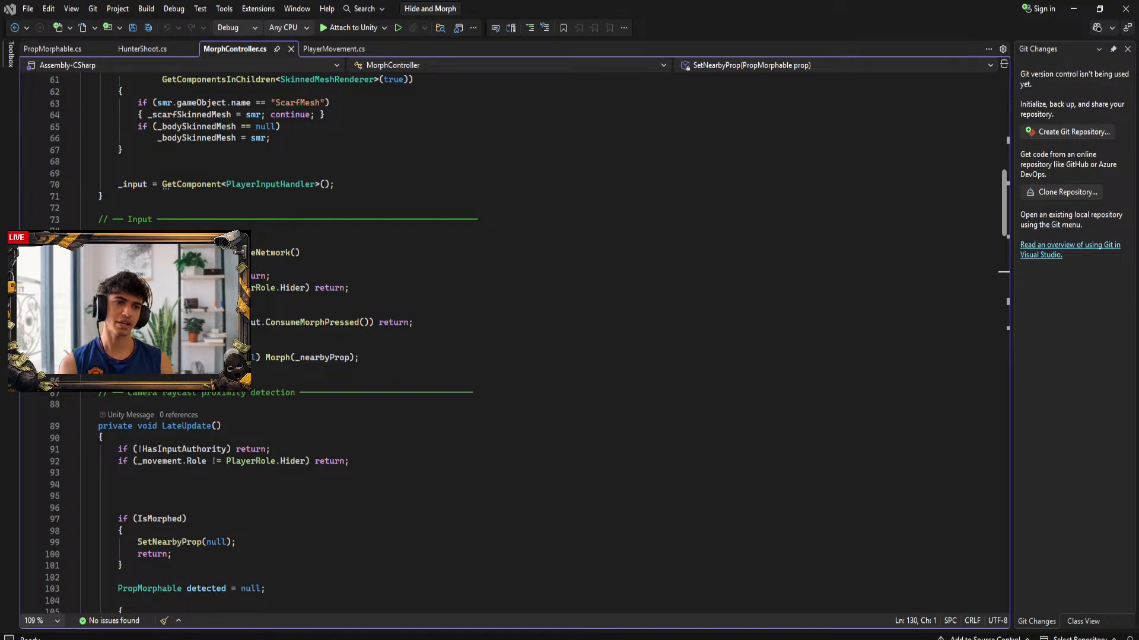
scroll(438, 345, "up", 14)
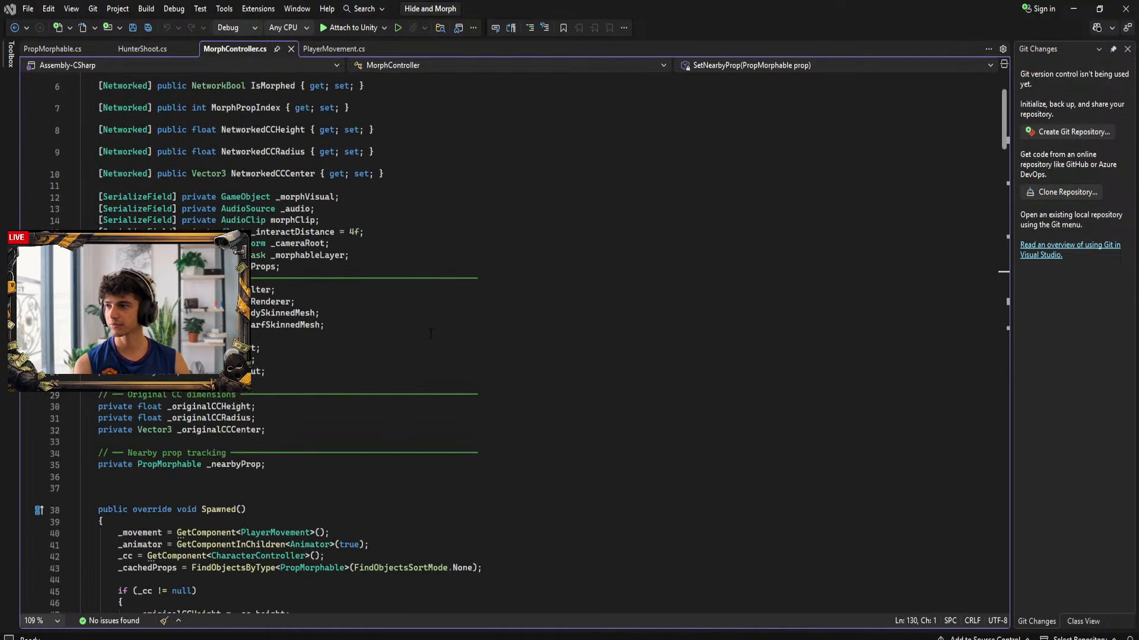
scroll(438, 345, "down", 8)
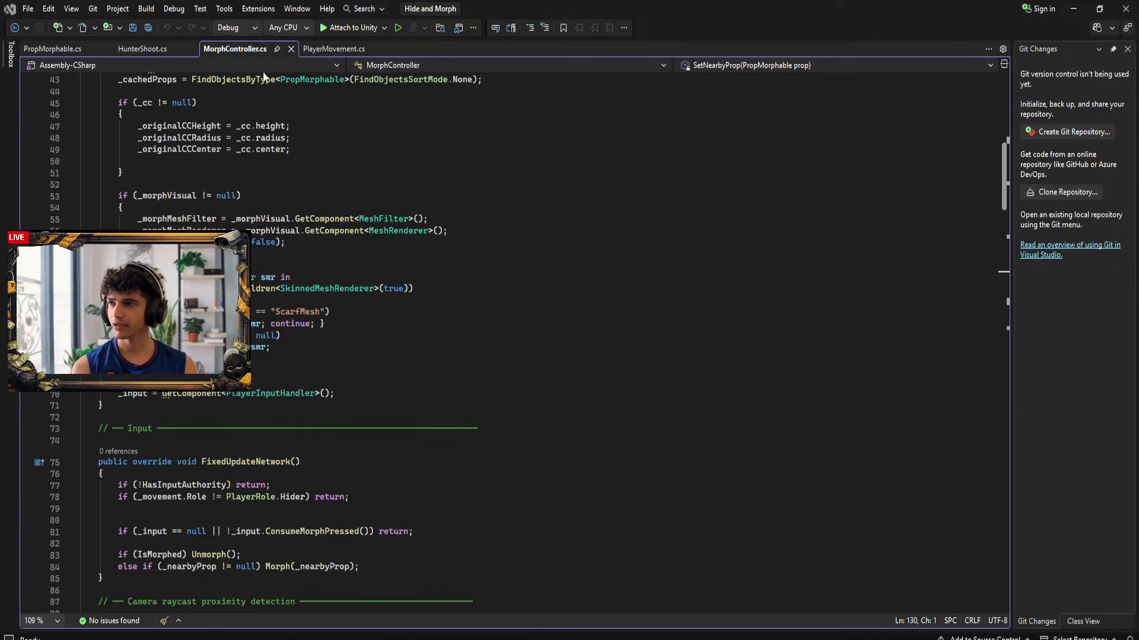
left_click(69, 49)
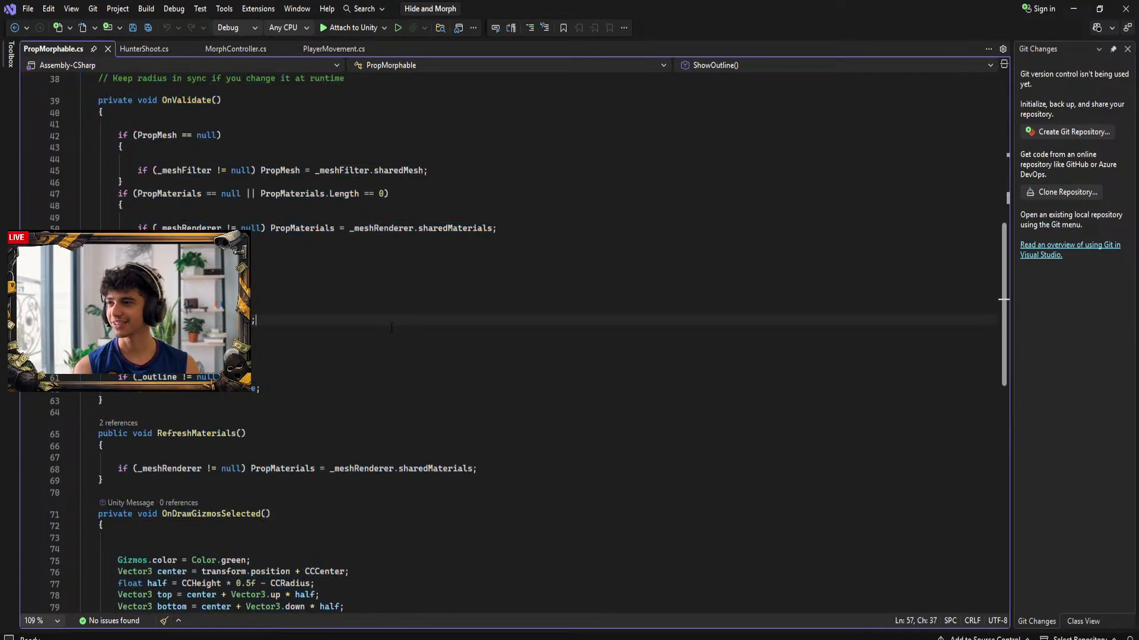
scroll(386, 344, "up", 1)
left_click_drag(114, 345, 379, 427)
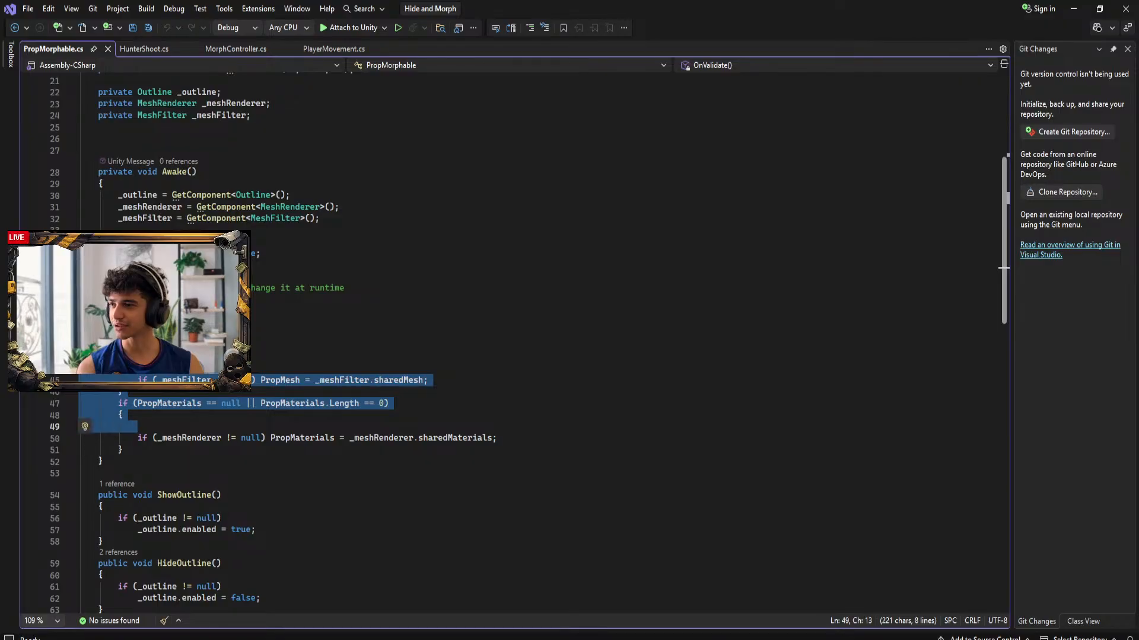
left_click(548, 431)
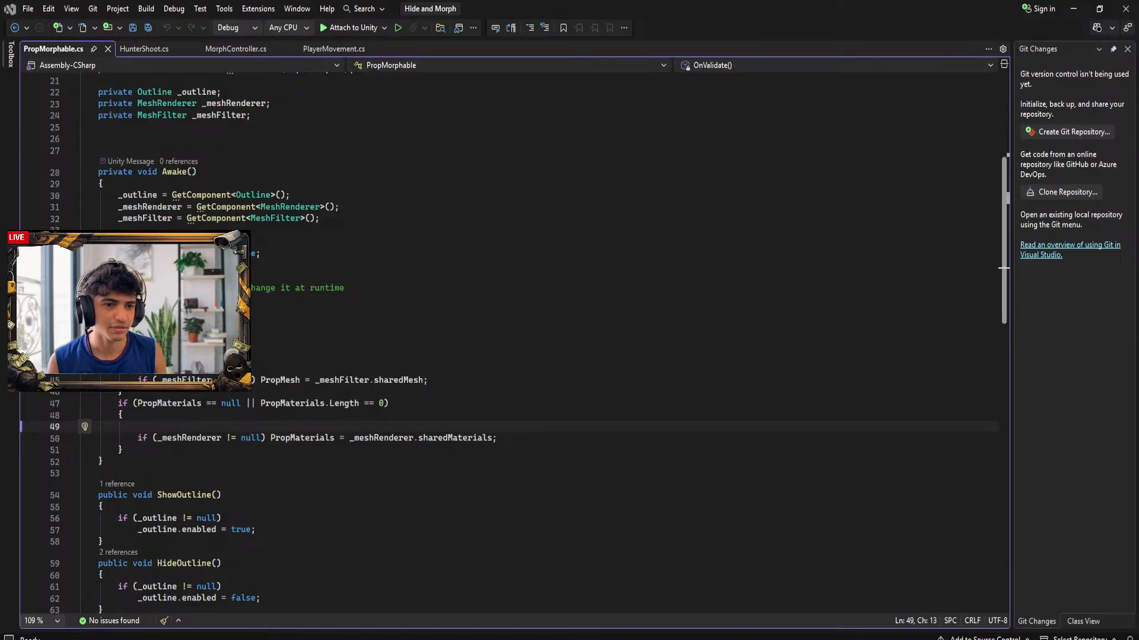
Add a RefreshAll(); call at the end of PropMorphable's Awake method, after the outline is disabled
scroll(488, 326, "up", 6)
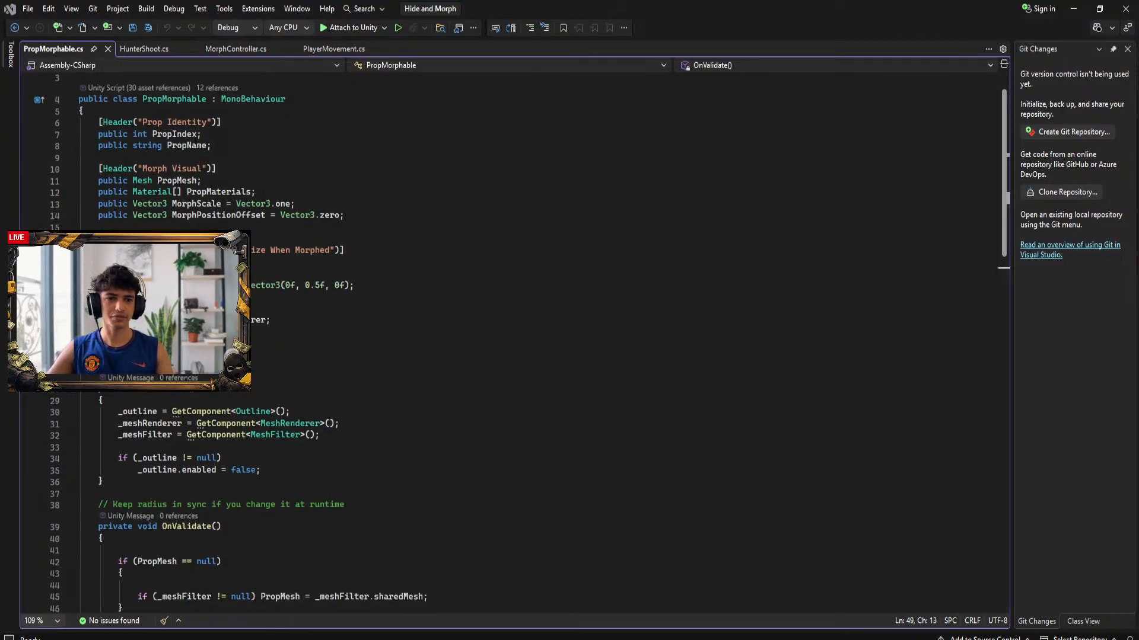
left_click(272, 471)
key("Return")
key("Return")
type("RefreshAll();")
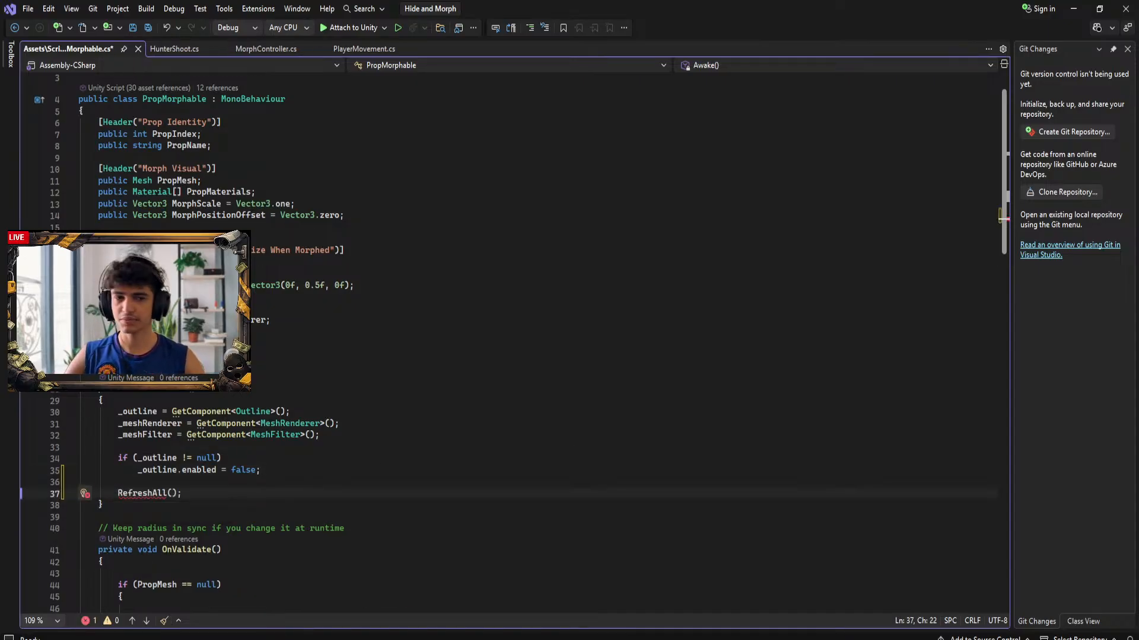
Add a public RefreshAll method below Awake that fills a missing PropMesh from _meshFilter, sets PropMaterials from _meshRenderer and logs the refresh with Debug.Log
scroll(336, 432, "down", 3)
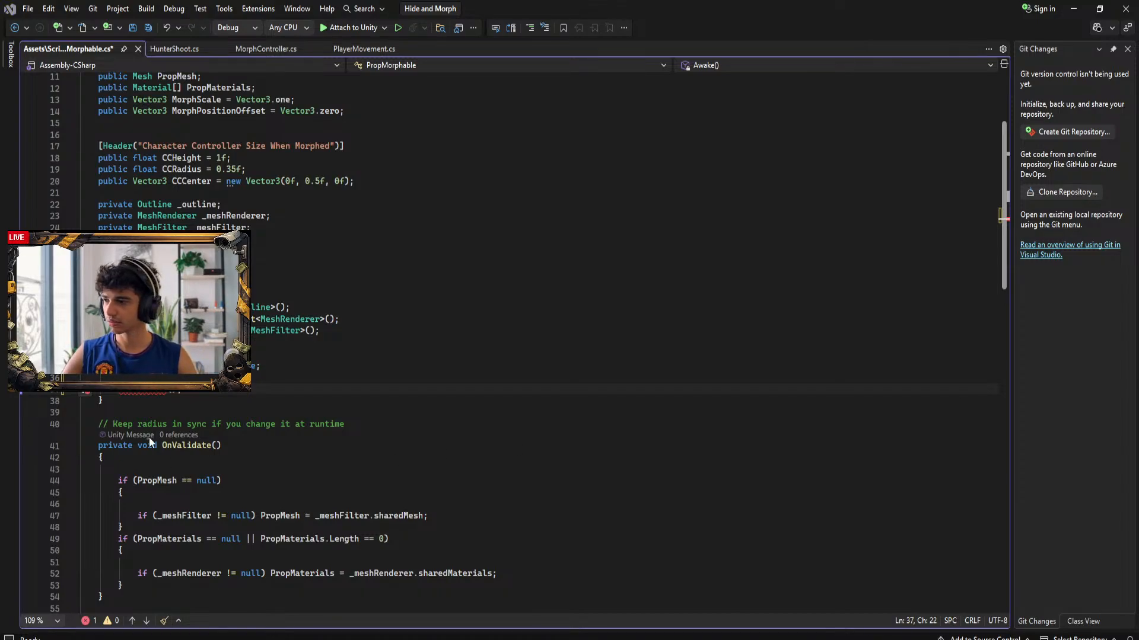
left_click(143, 404)
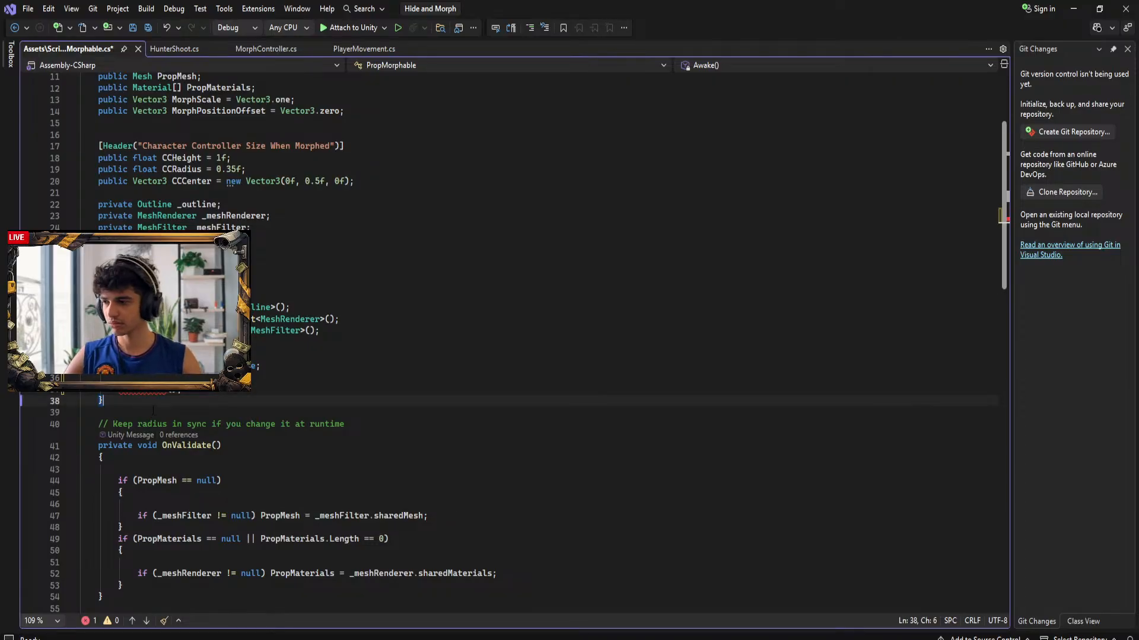
key("Return")
key("Return")
type("public void RefreshAll() {     // Mesh     if (PropMesh == null && _meshFilter != null)         PropMesh = _meshFilter.sharedMesh;      // Materials     if (_meshRenderer != null)         PropMaterials = _meshRenderer.sharedMaterials;      Debug.Log($\"[PropMorphable] {PropName} refreshed - \" +               $\"mesh:{PropMesh?.name ?? \"null\"} \" +               $\"mats:{PropMaterials?.Length ?? 0}\"); }")
scroll(541, 379, "down", 2)
left_click(541, 377)
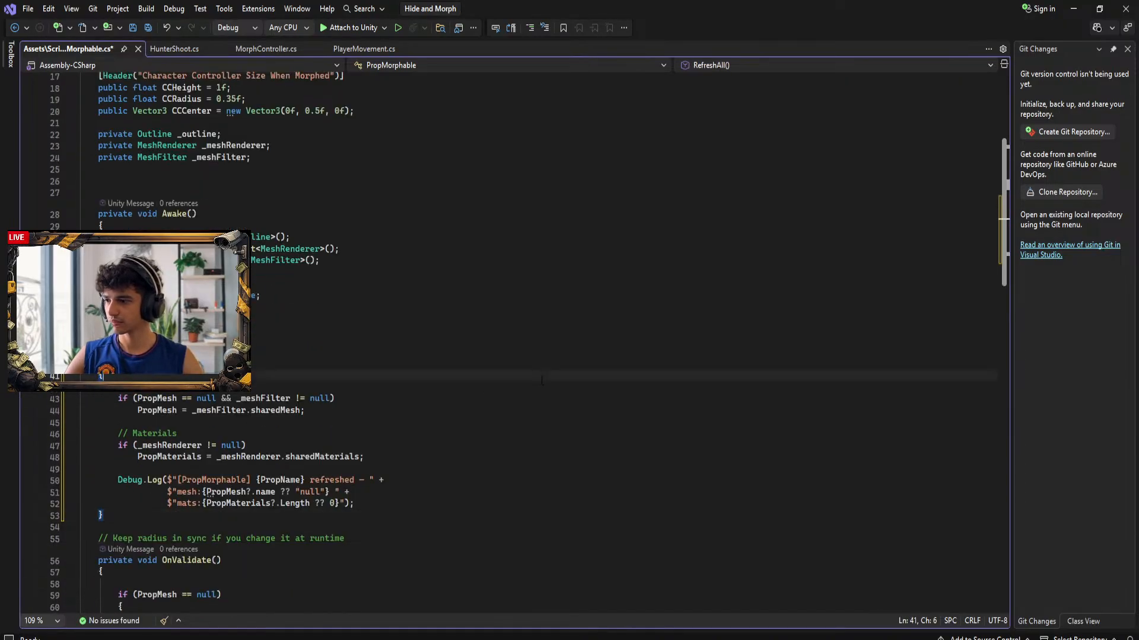
Delete the three-line Debug.Log statement from the RefreshAll method
scroll(473, 452, "down", 2)
left_click_drag(114, 410, 385, 436)
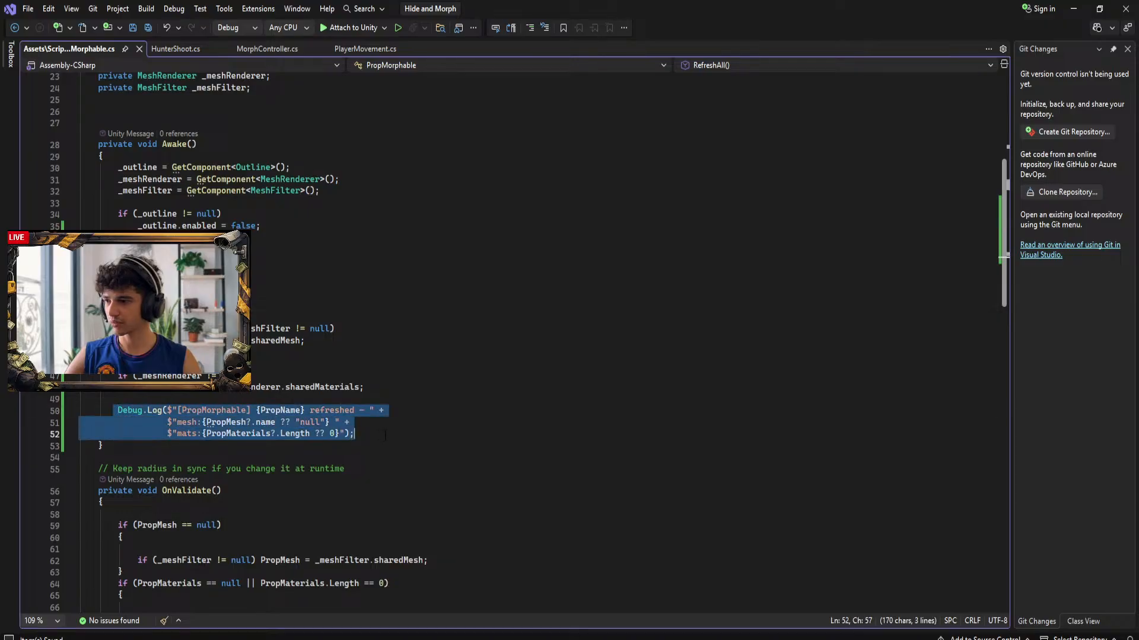
key("Delete")
left_click(498, 432)
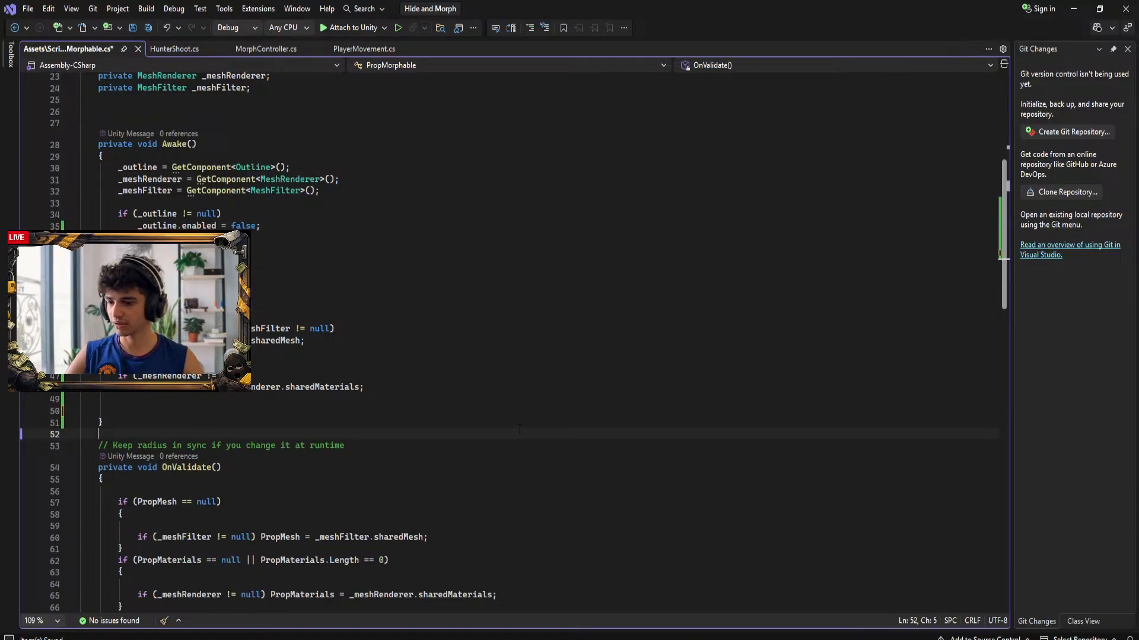
Paste a RefreshMaterials method below RefreshAll that sets PropMaterials and also refreshes a missing PropMesh, and save the script
scroll(498, 432, "down", 1)
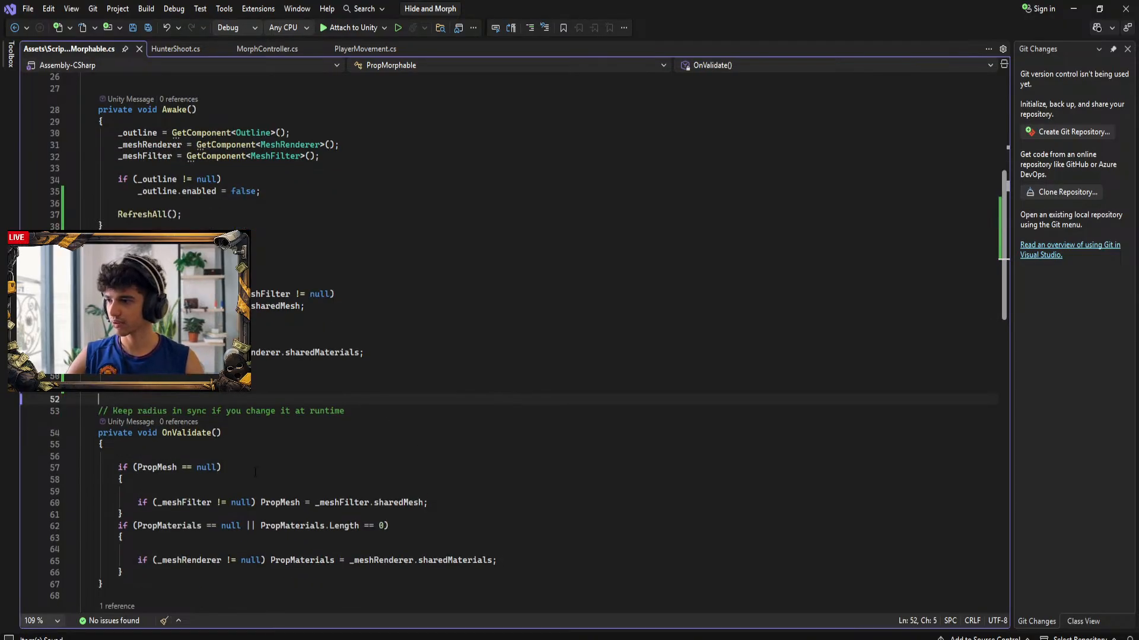
scroll(255, 472, "down", 1)
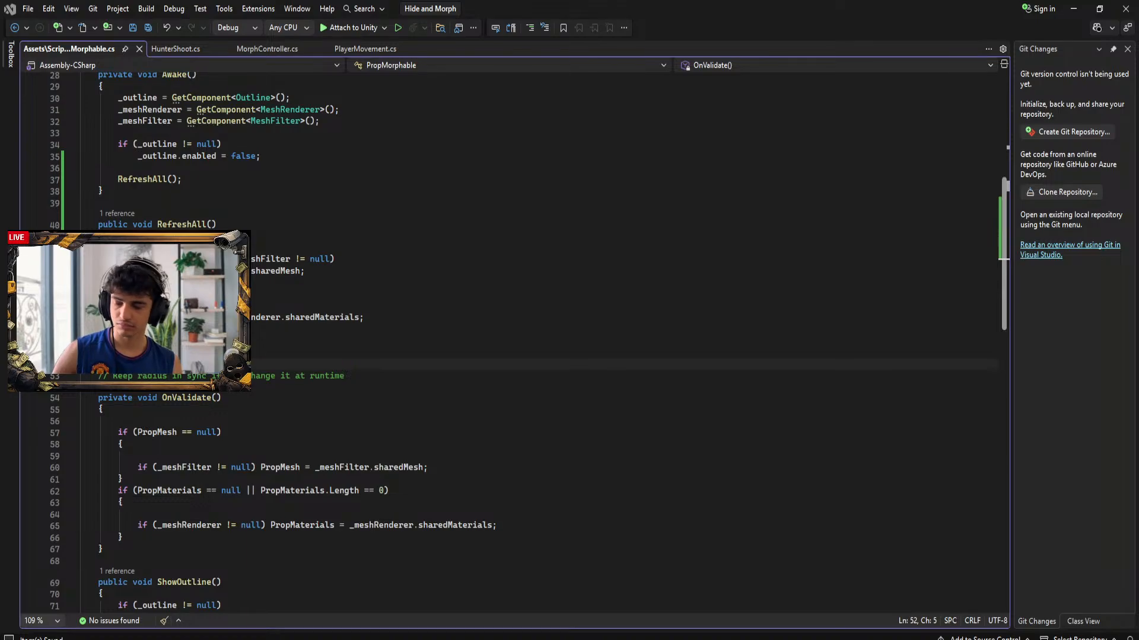
left_click(113, 341)
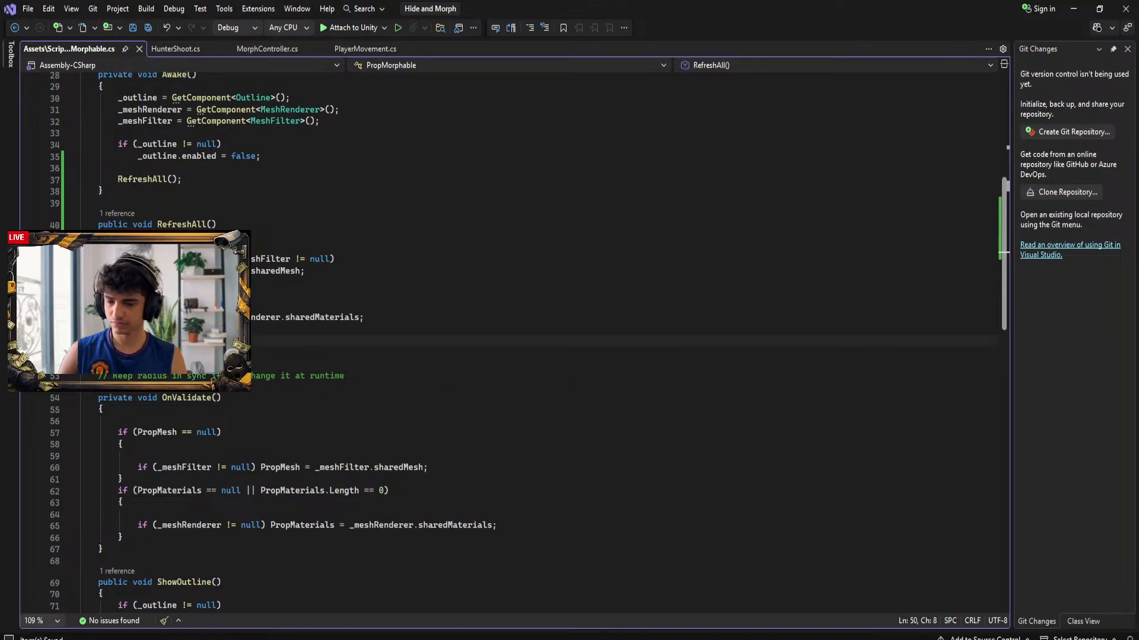
key("ctrl+v")
scroll(510, 338, "down", 3)
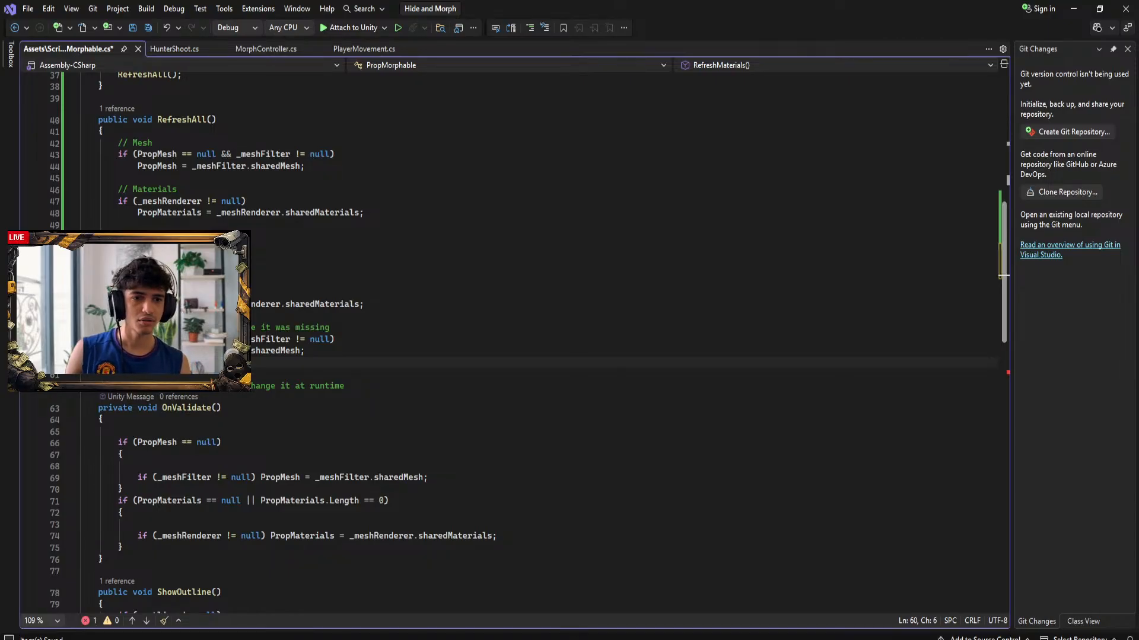
left_click(812, 267)
key("ctrl+s")
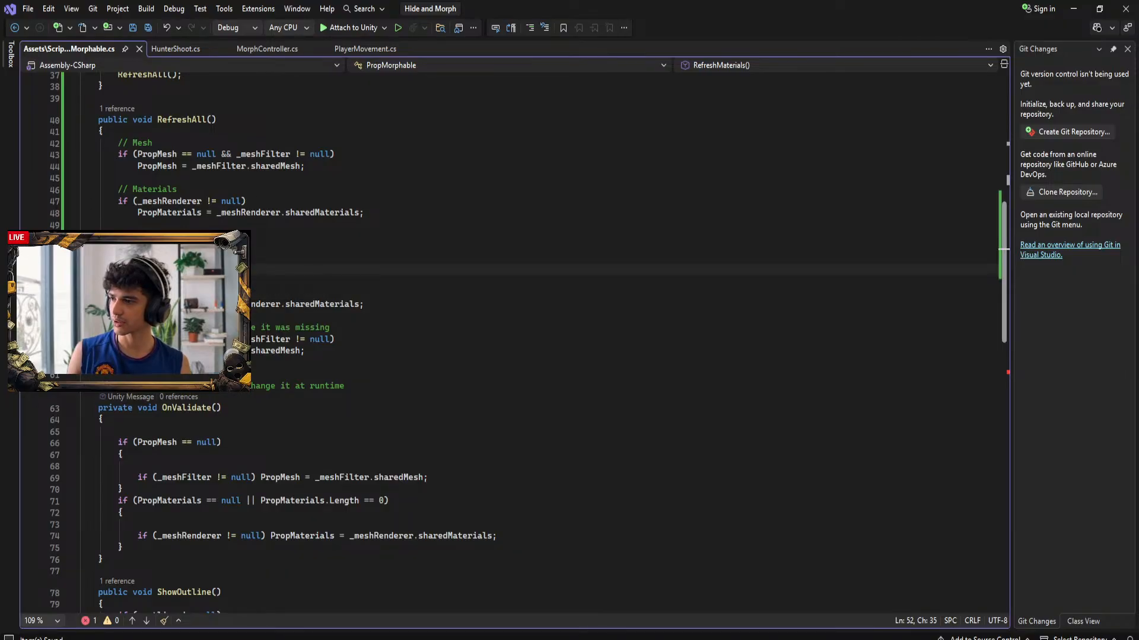
Delete the old duplicate RefreshMaterials method between HideOutline and OnDrawGizmosSelected, and save the script
scroll(510, 341, "up", 5)
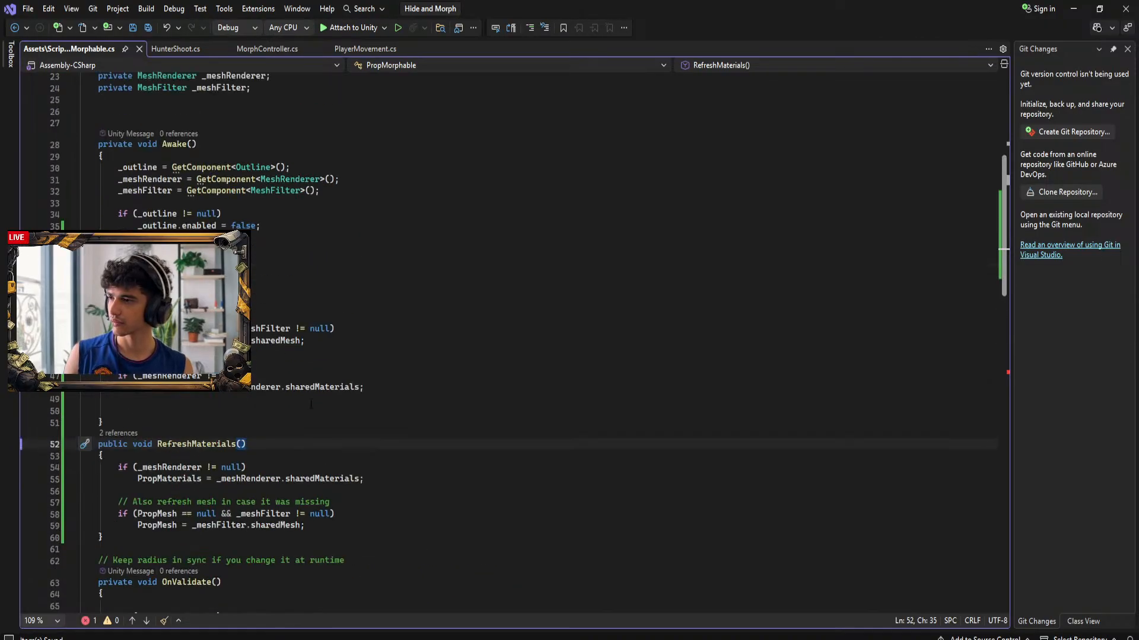
scroll(310, 403, "up", 4)
scroll(310, 404, "down", 17)
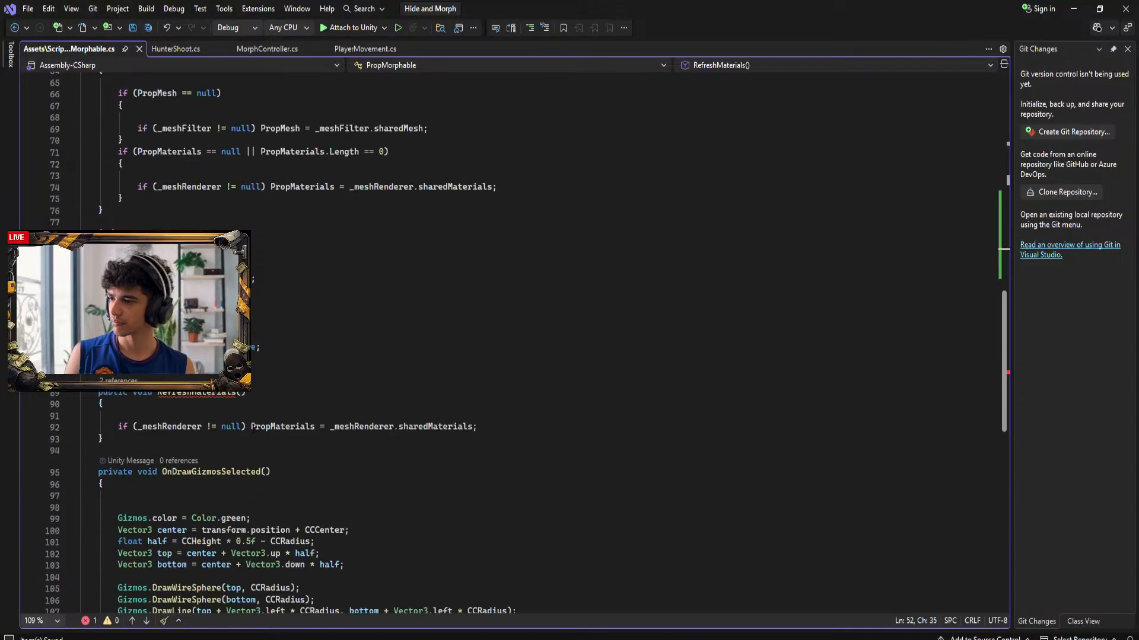
left_click_drag(97, 392, 122, 444)
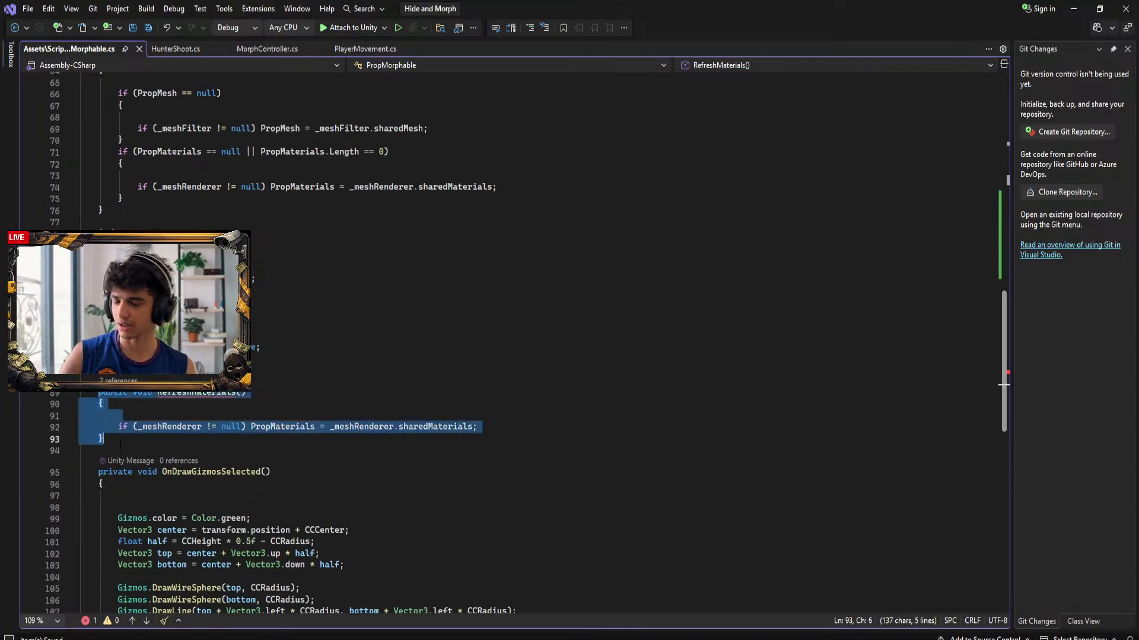
key("Delete")
key("Down")
key("ctrl+s")
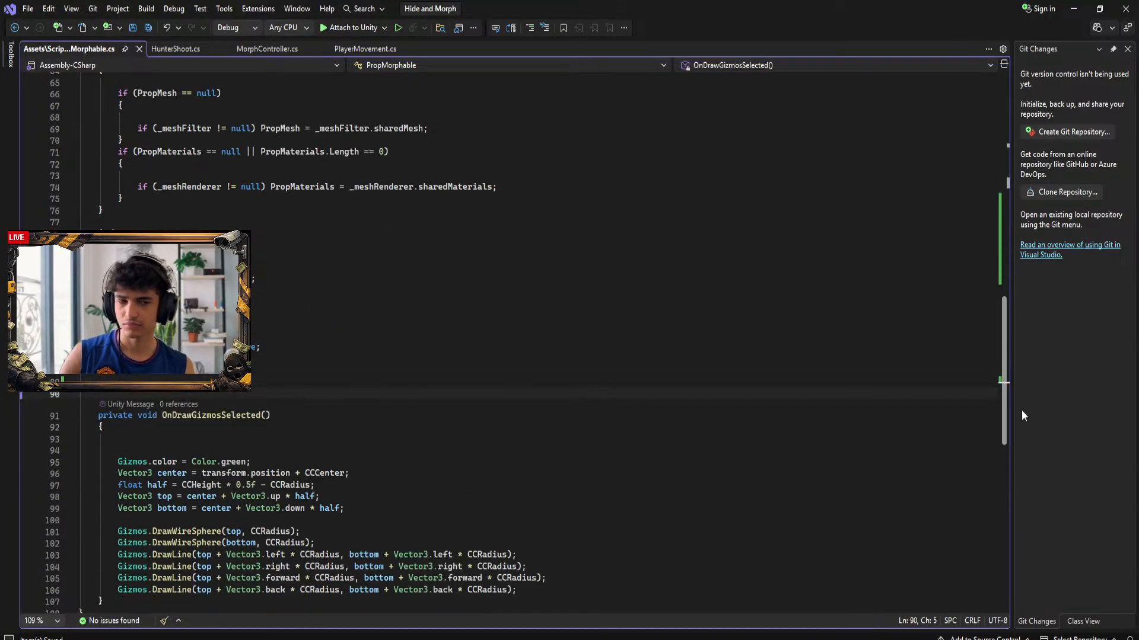
Comment out the whole OnValidate method in PropMorphable.cs and return to the Unity editor
scroll(374, 350, "up", 5)
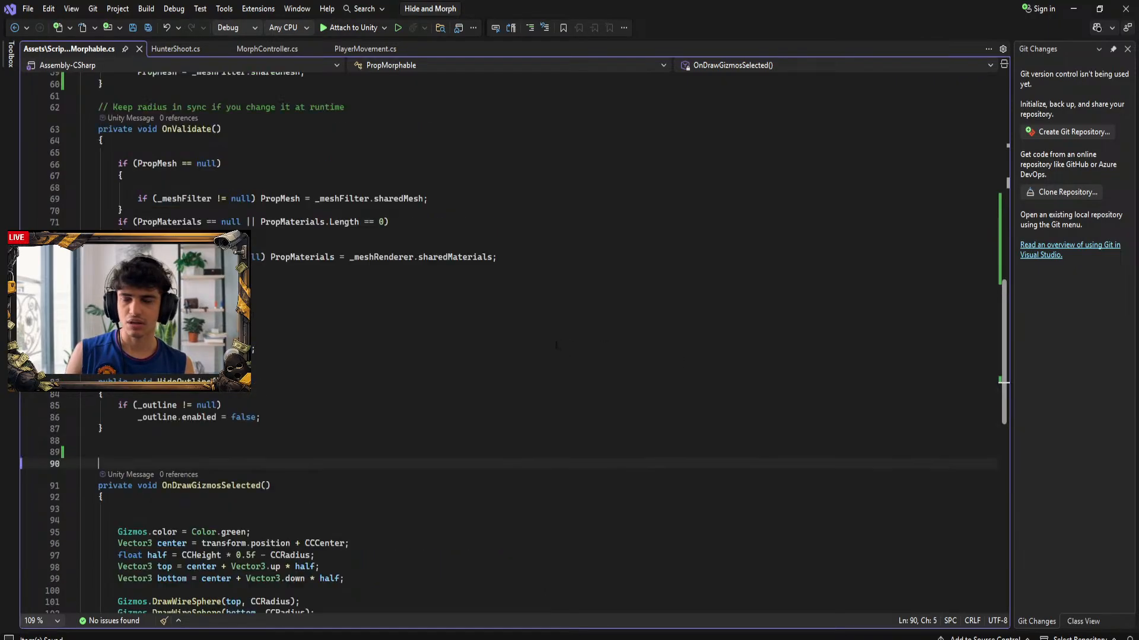
left_click_drag(98, 233, 123, 374)
key("ctrl+k")
key("ctrl+c")
left_click(521, 476)
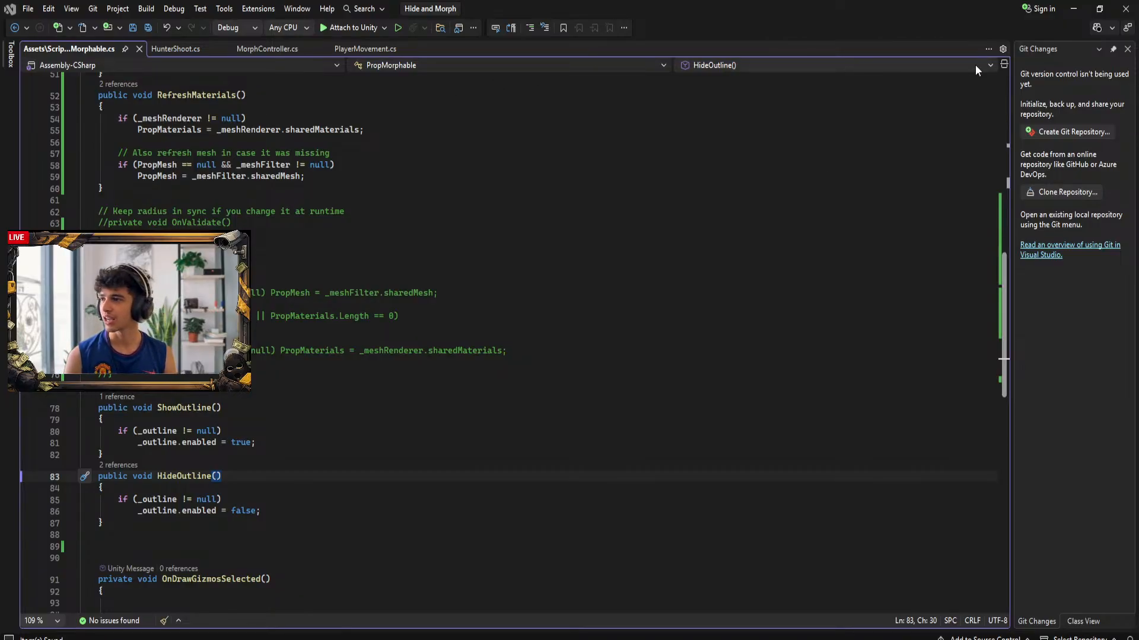
left_click(1073, 8)
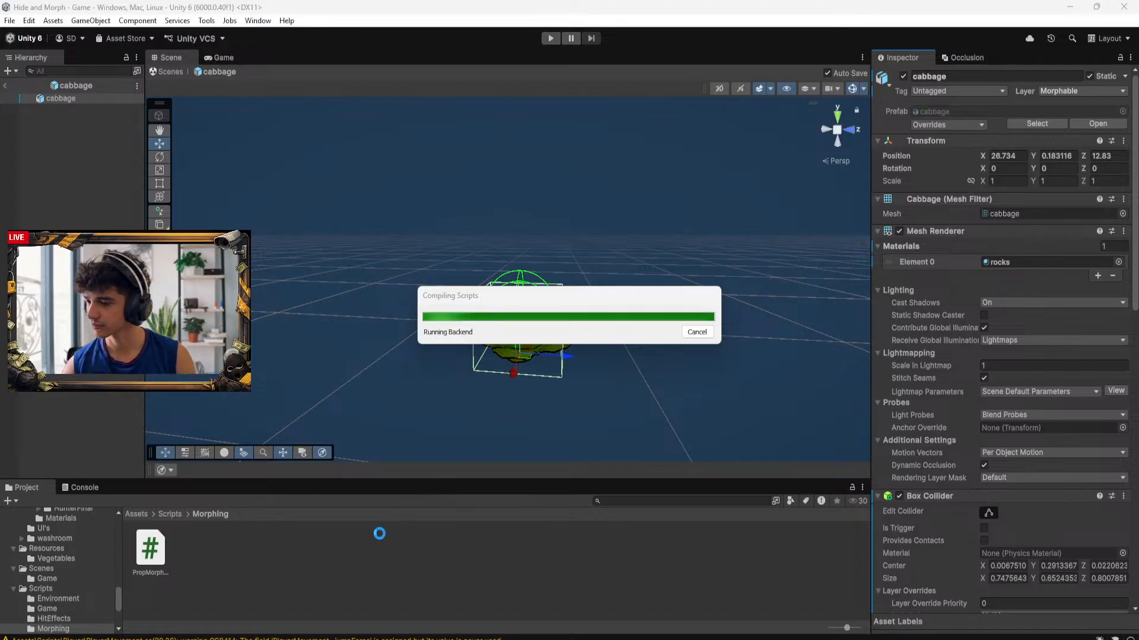
Leave the cabbage prefab and open the Game scene from the project's Assets/Scenes folder
left_click(142, 515)
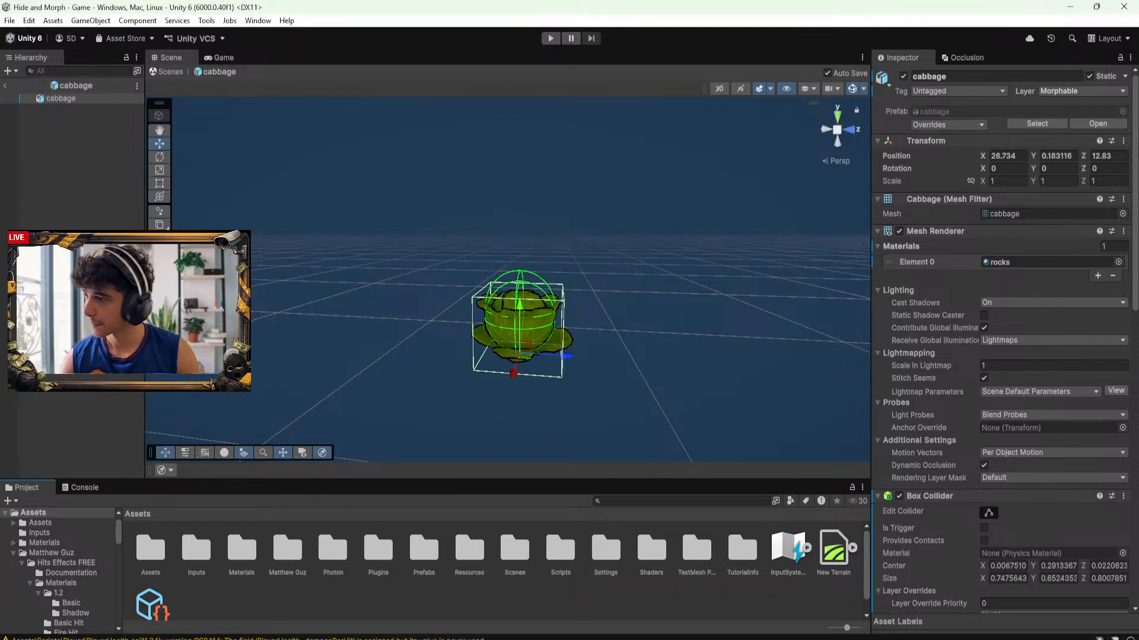
left_click(514, 549)
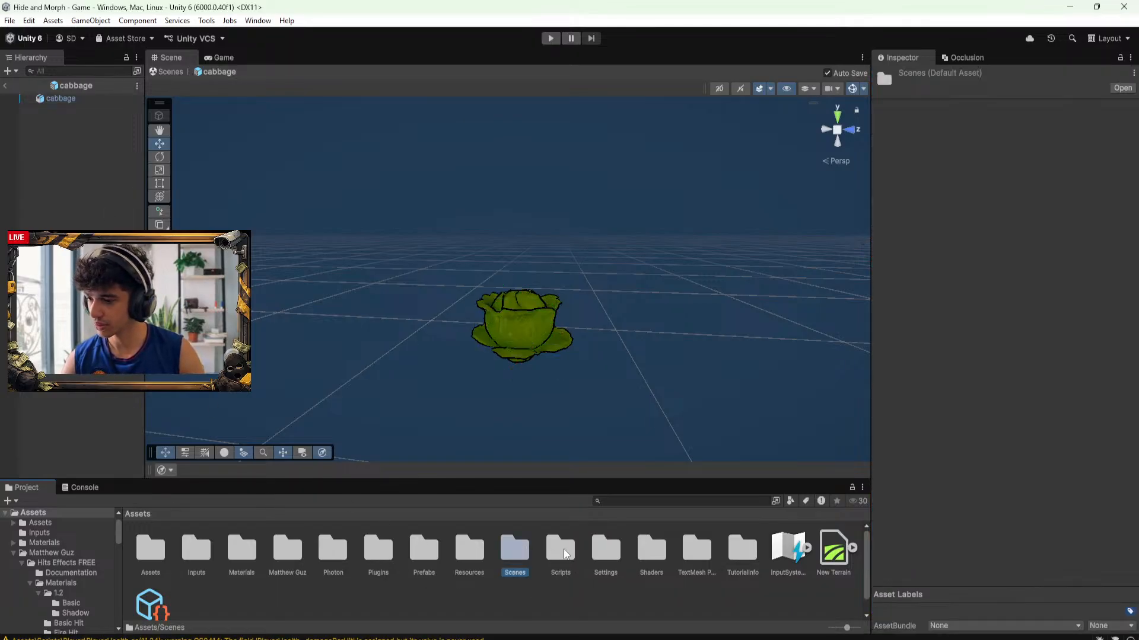
double_click(515, 549)
left_click(207, 552)
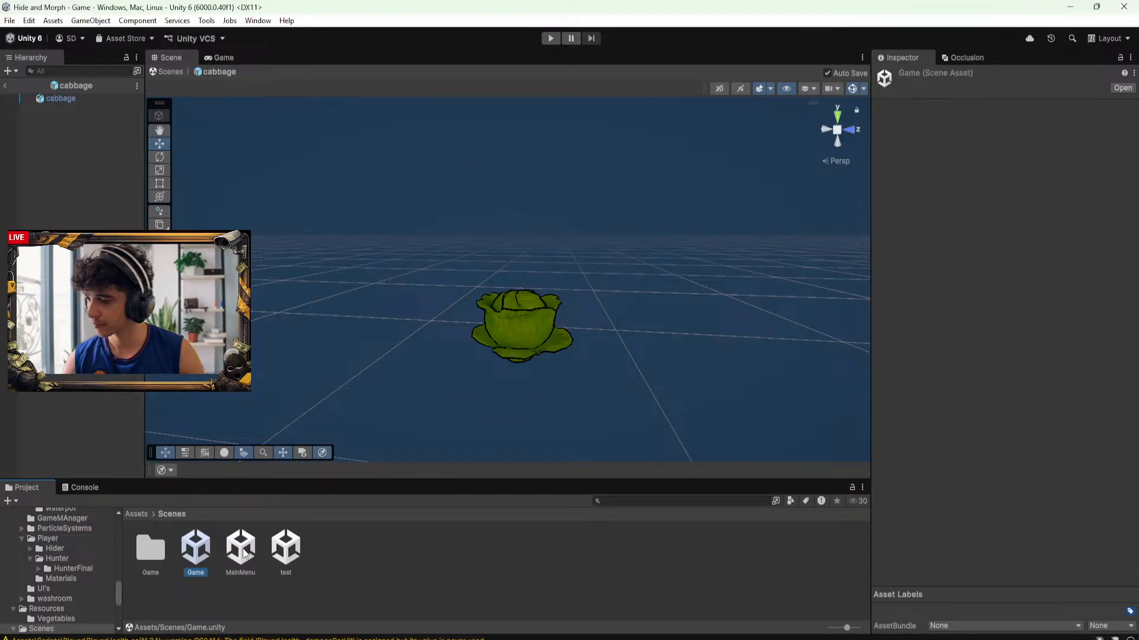
double_click(240, 547)
double_click(196, 547)
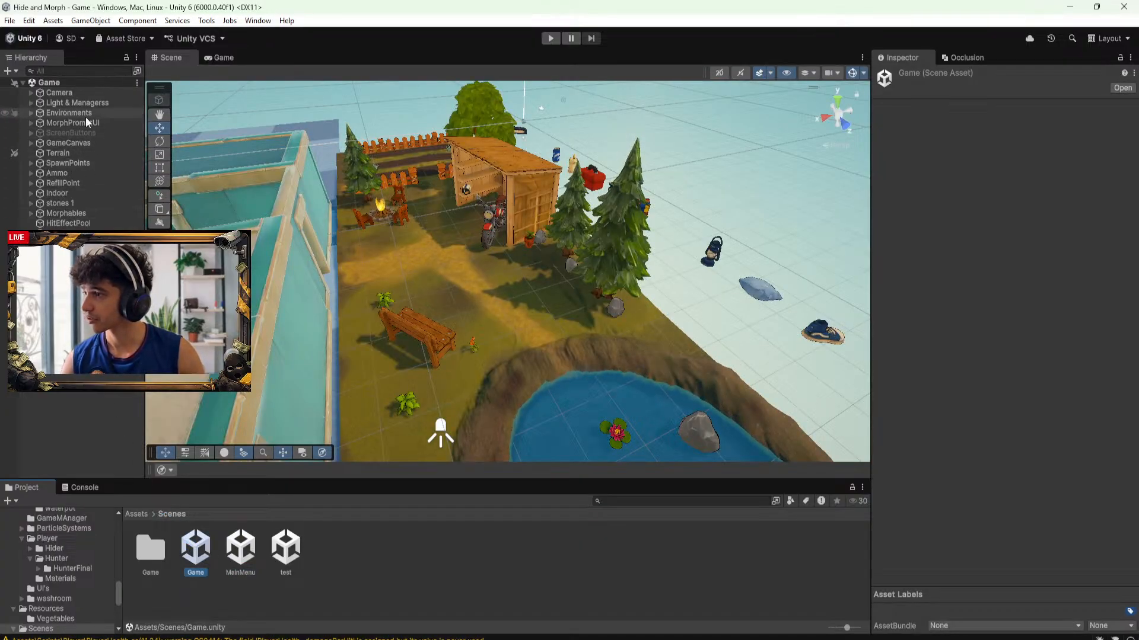
Expand Light & Managerss in the scene hierarchy and select the PropSpwaner object among its children
left_click(53, 113)
left_click(60, 103)
left_click(31, 103)
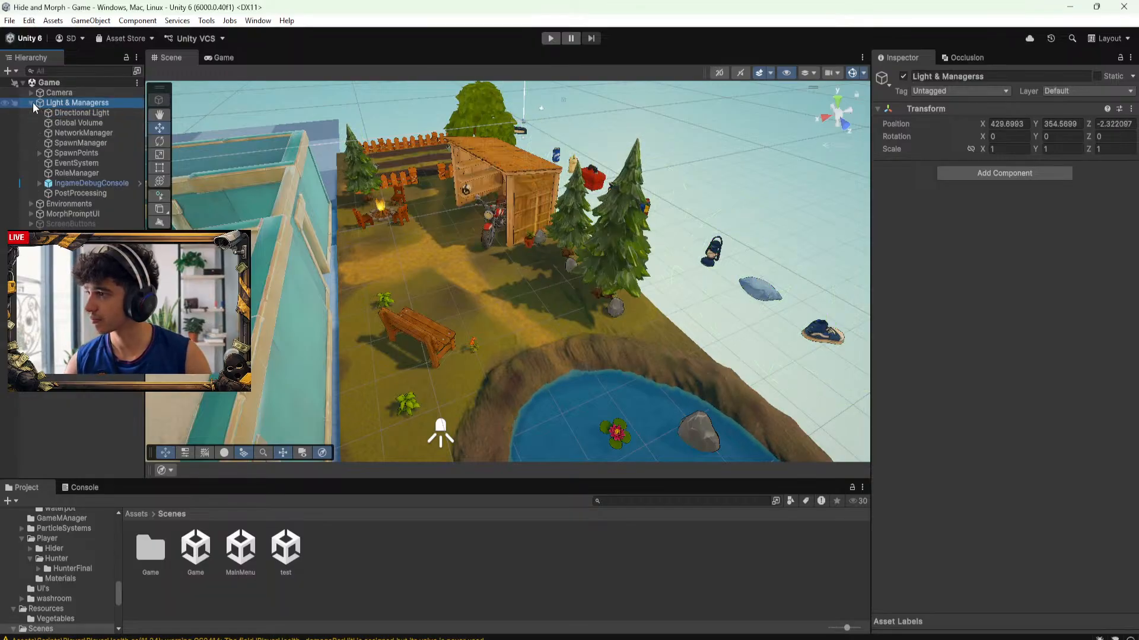
left_click(81, 144)
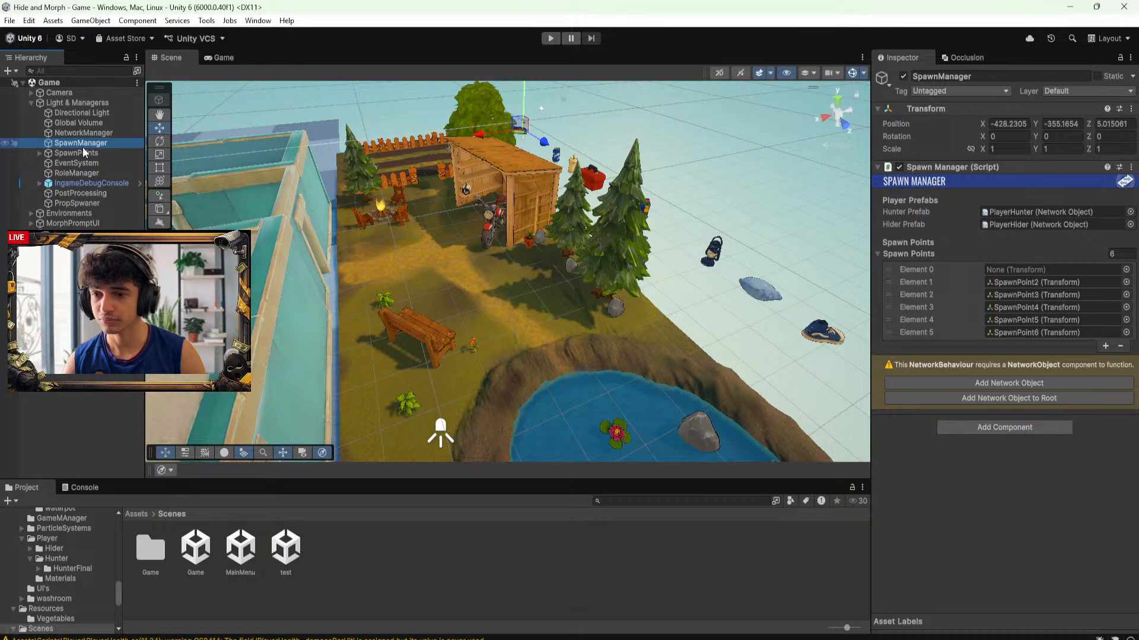
left_click(84, 153)
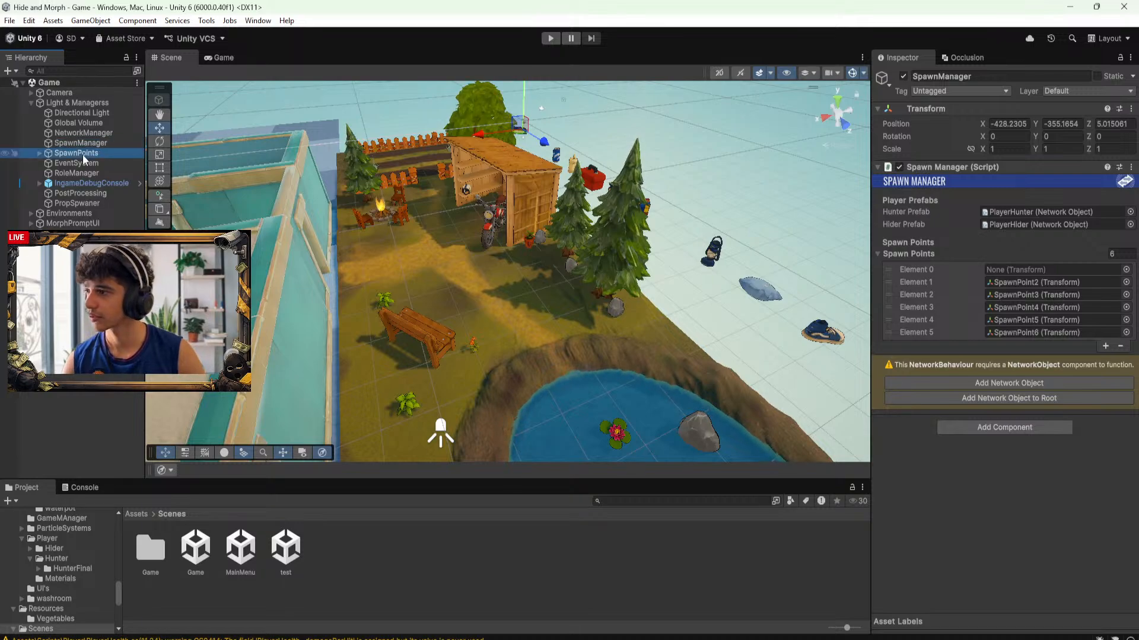
left_click(87, 173)
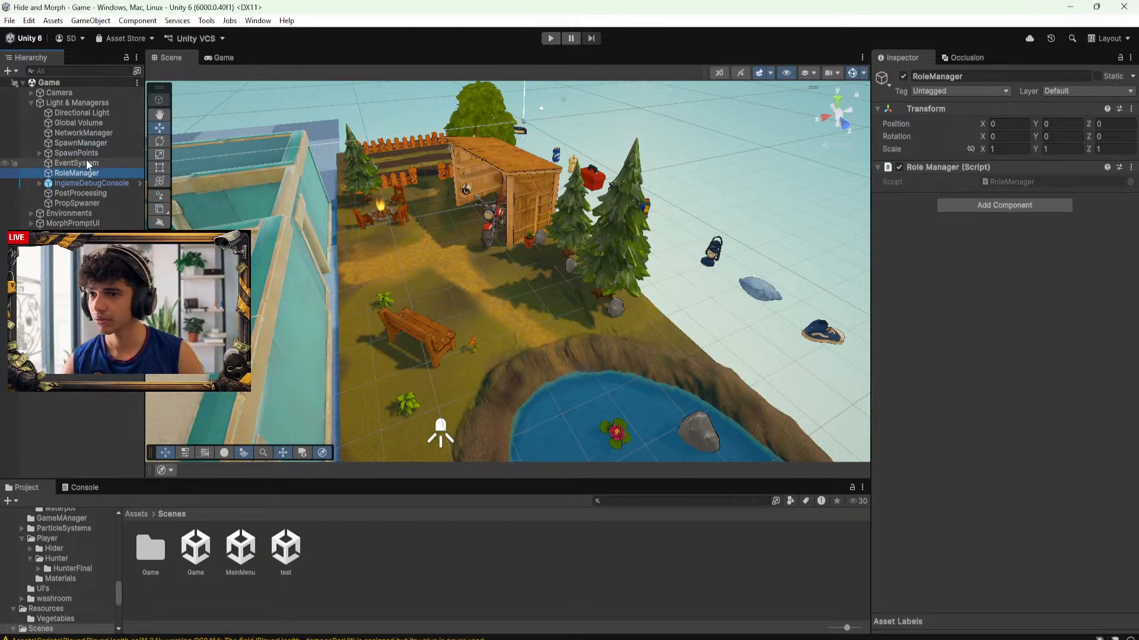
left_click(86, 164)
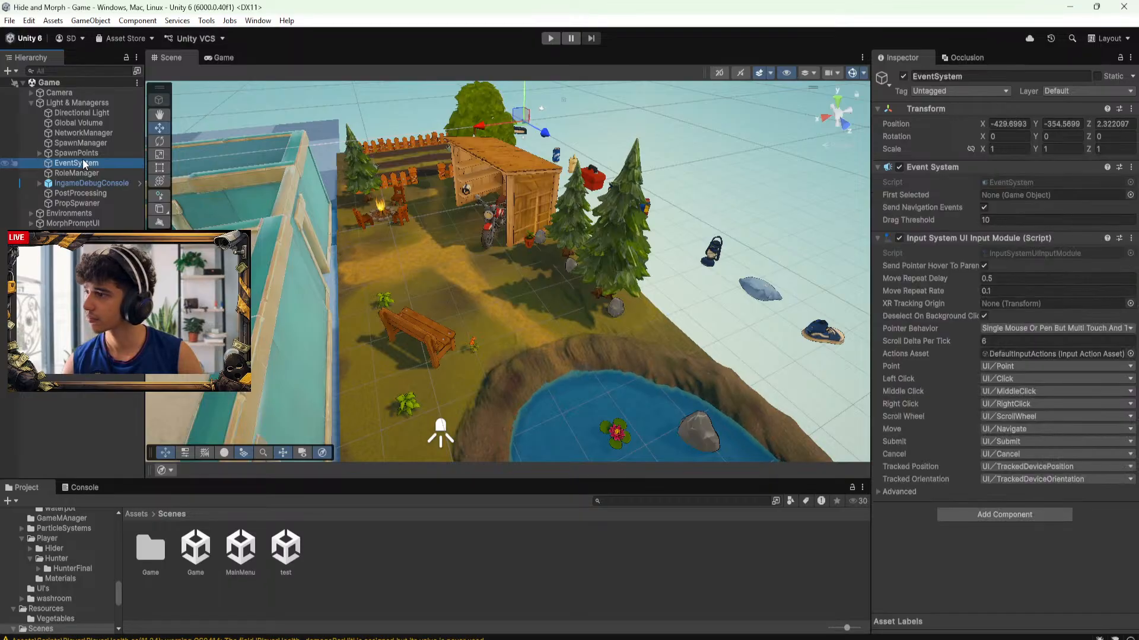
left_click(78, 203)
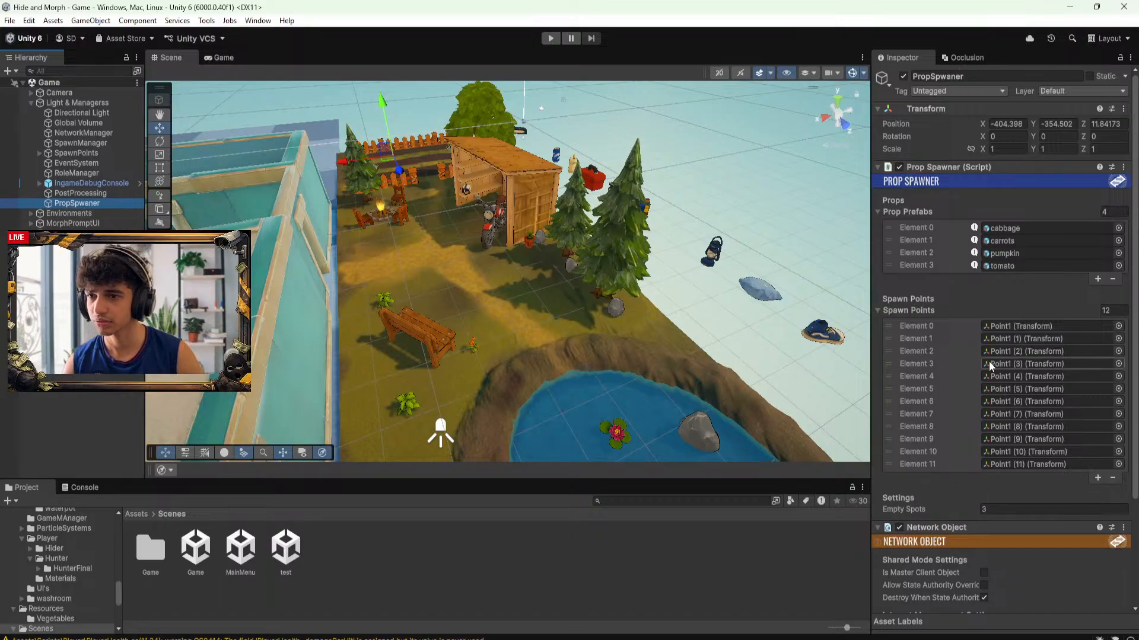
Review the Prop Spawner component's settings and open its PropSpawner script in Visual Studio
scroll(989, 364, "down", 3)
scroll(1011, 260, "up", 3)
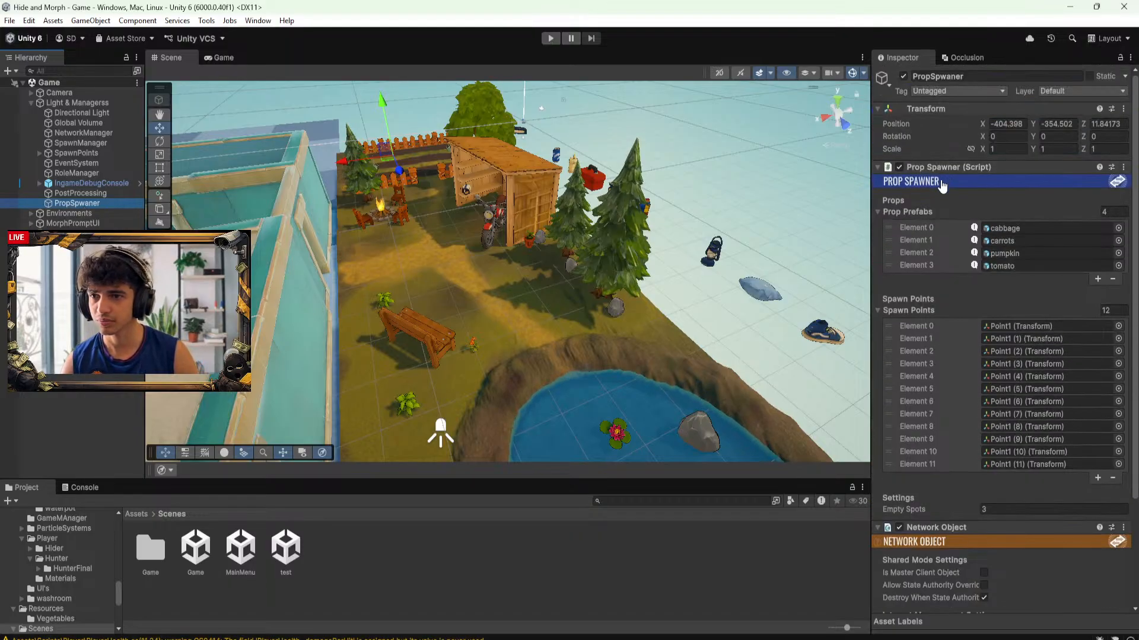
double_click(942, 187)
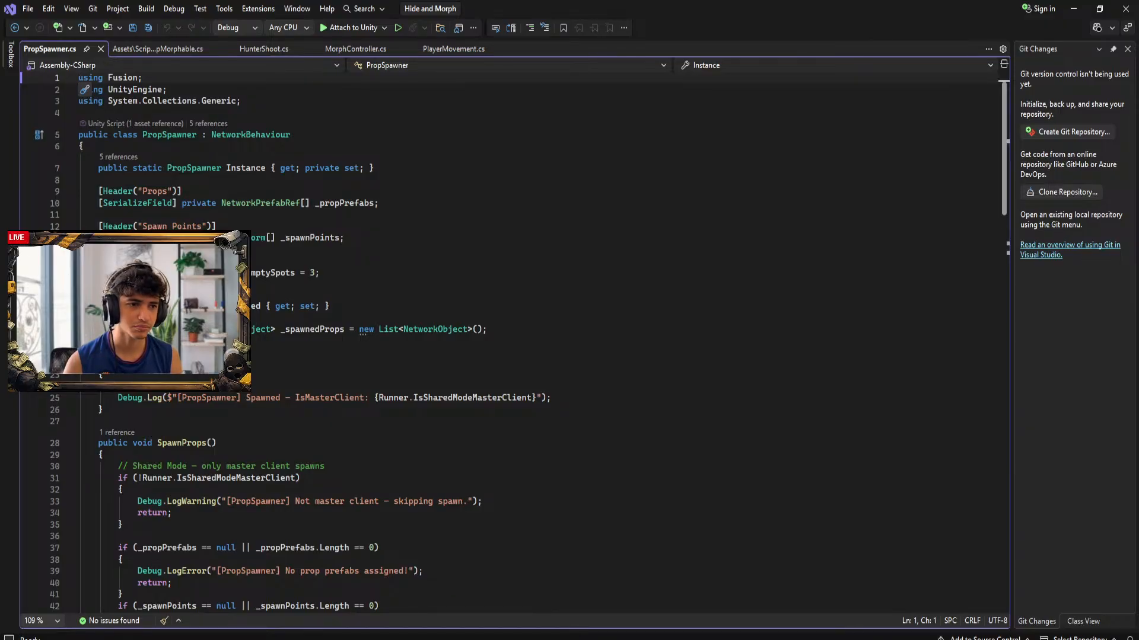
scroll(472, 347, "down", 2)
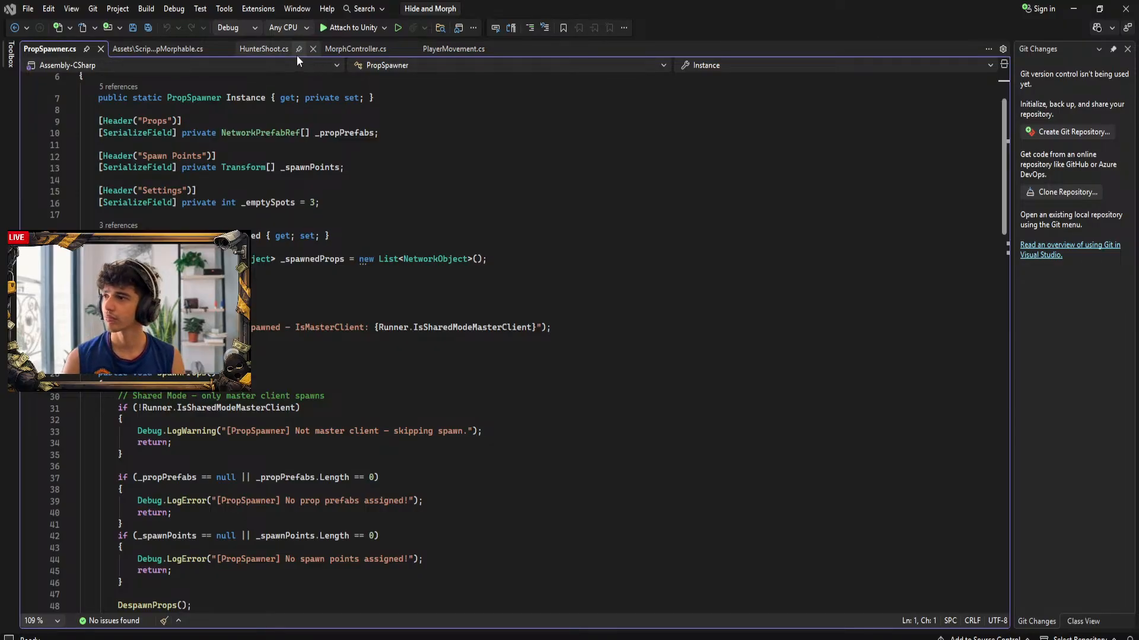
Paste a public RefreshPropCache method between Morph and Unmorph in MorphController.cs that refills _cachedProps and logs its length, and save the script
left_click(356, 48)
scroll(493, 330, "down", 2)
scroll(495, 325, "up", 2)
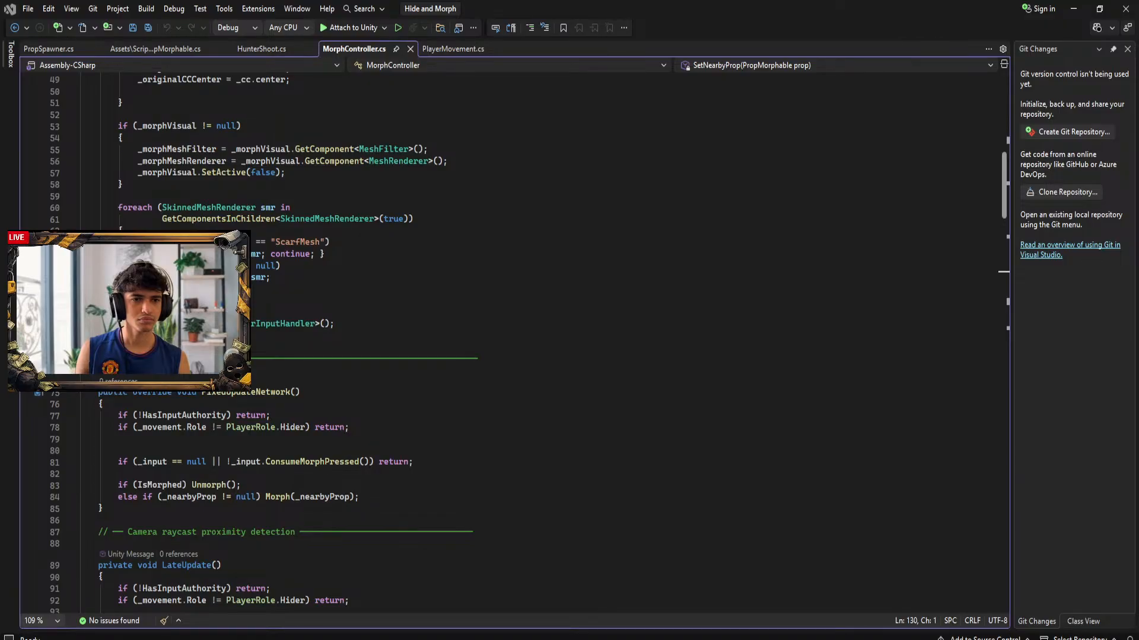
scroll(614, 325, "down", 15)
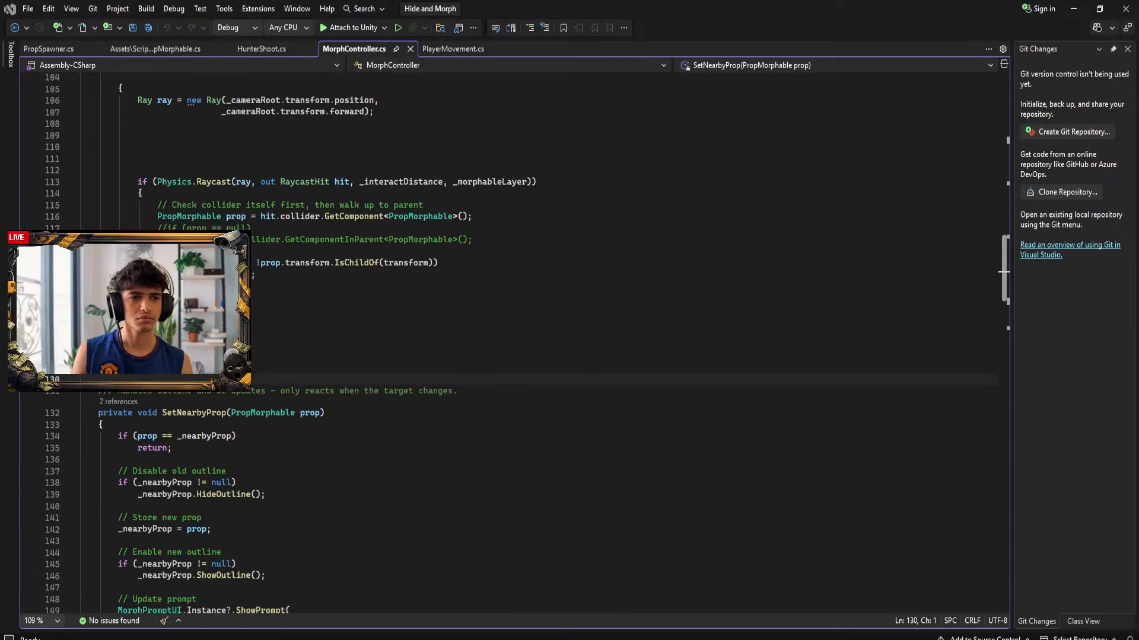
scroll(632, 395, "down", 7)
scroll(288, 433, "down", 8)
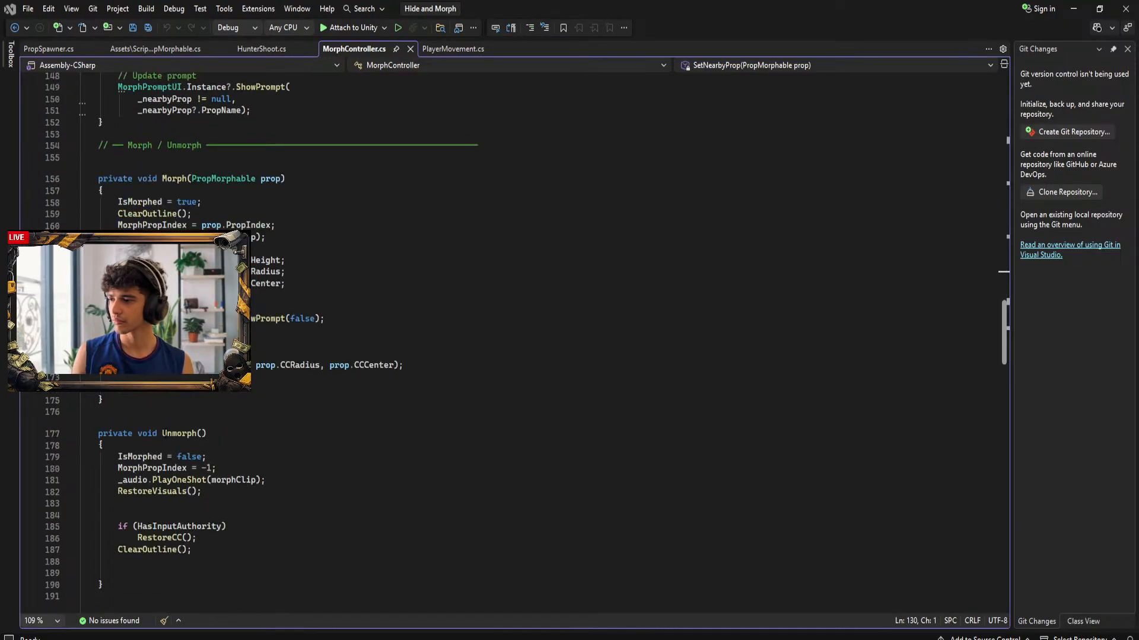
left_click(157, 412)
key("ctrl+v")
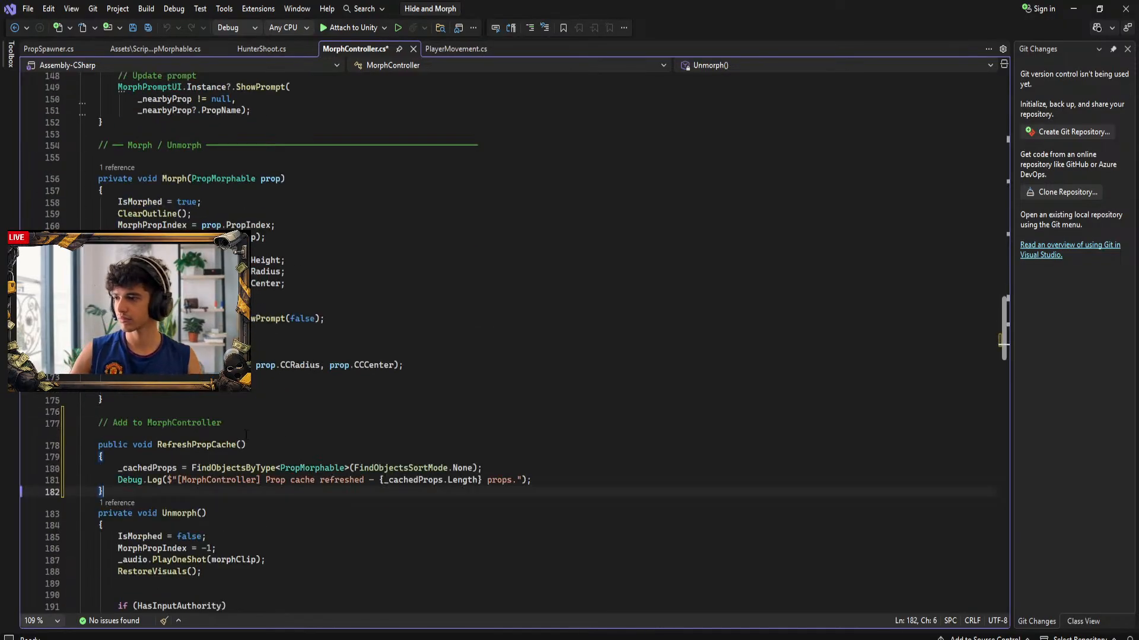
left_click(672, 424)
key("ctrl+s")
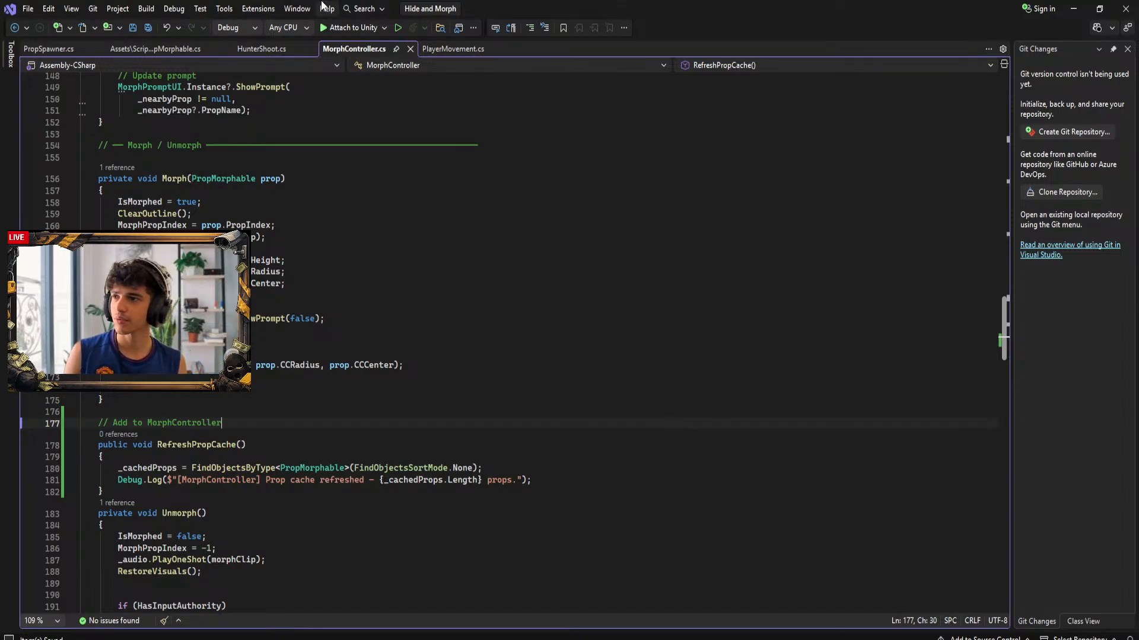
At the end of SpawnProps in PropSpawner.cs, add a foreach loop calling RefreshPropCache on every MorphController found, and save the script
left_click(71, 51)
scroll(362, 358, "down", 6)
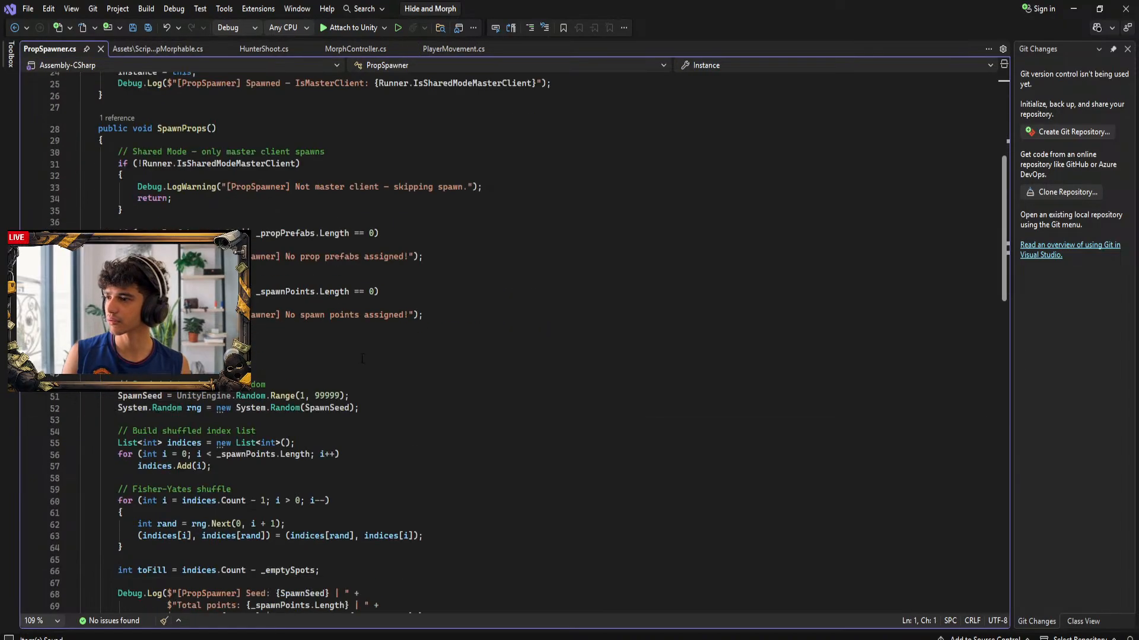
scroll(361, 358, "down", 12)
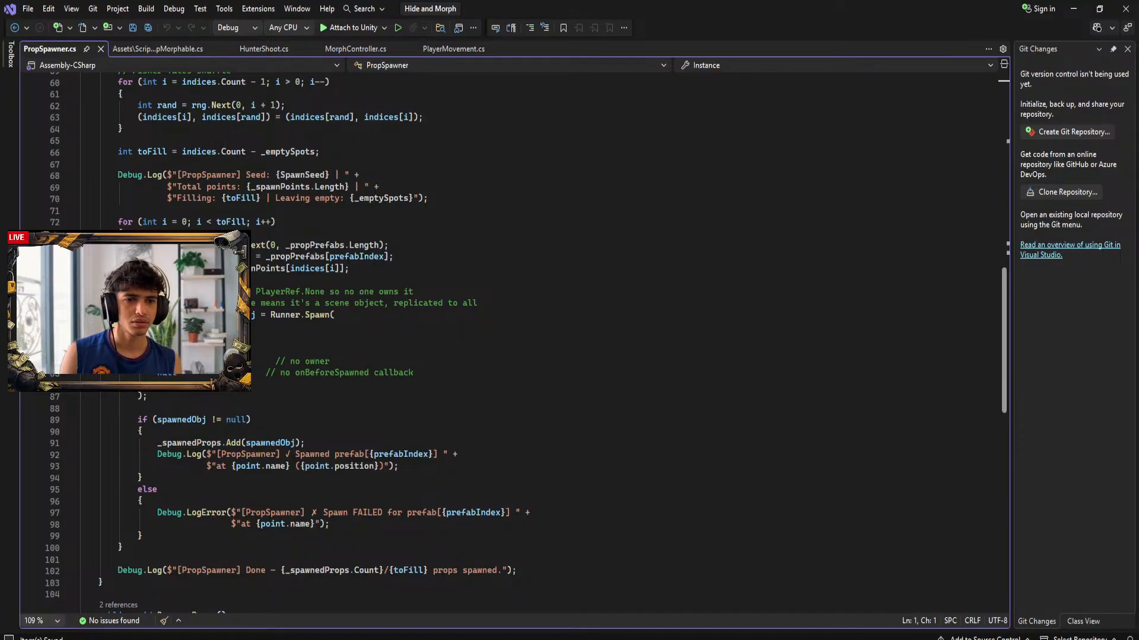
scroll(541, 274, "up", 14)
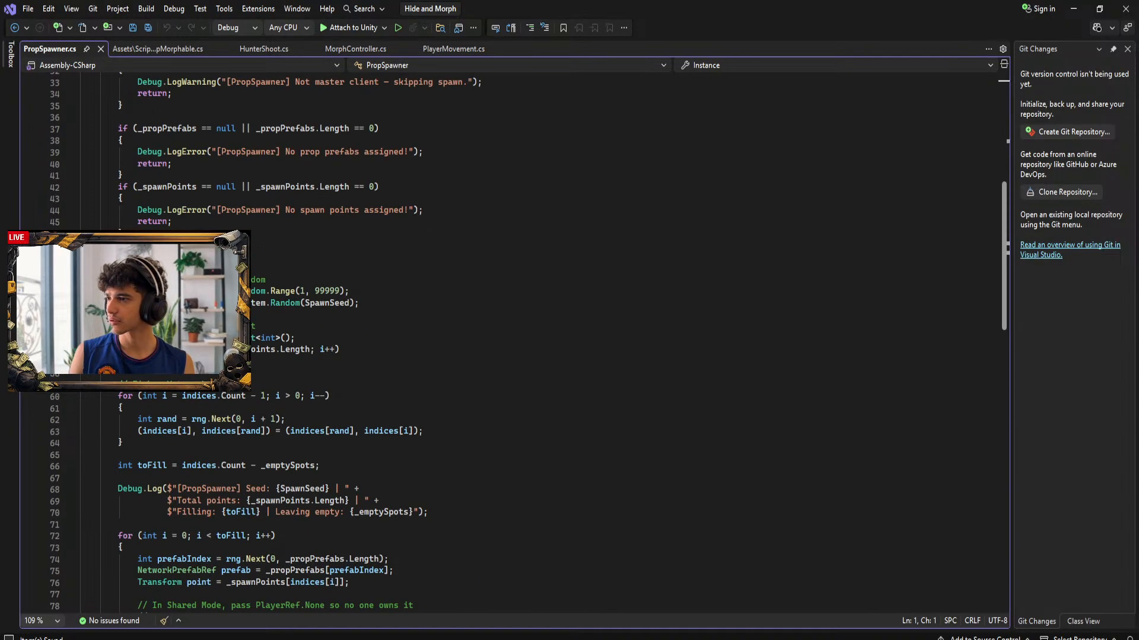
scroll(514, 341, "up", 2)
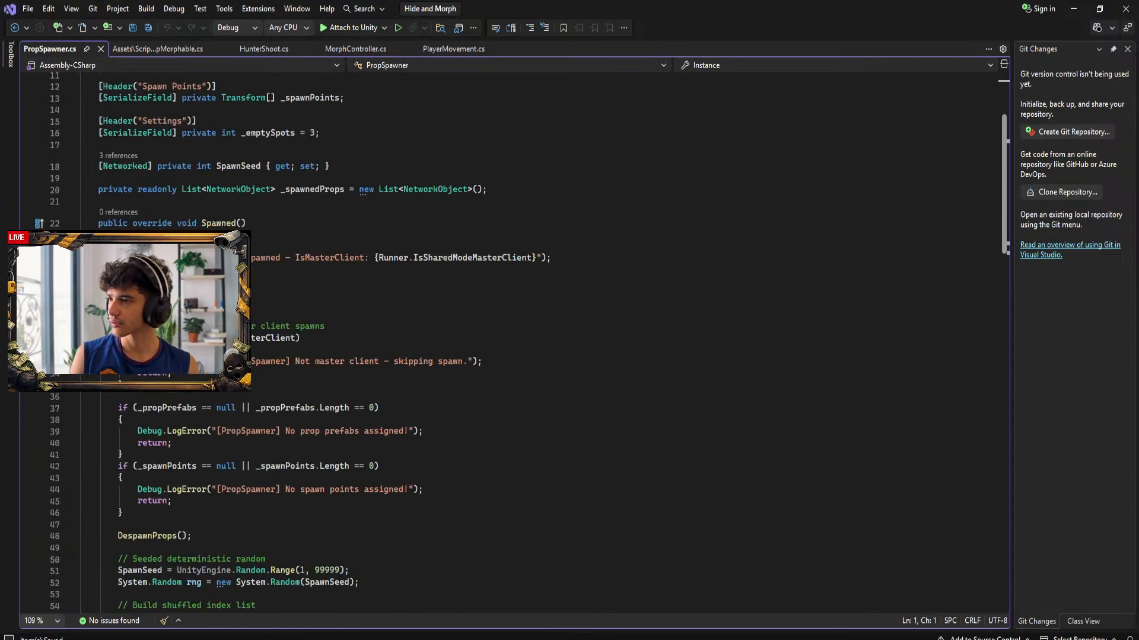
scroll(513, 341, "down", 2)
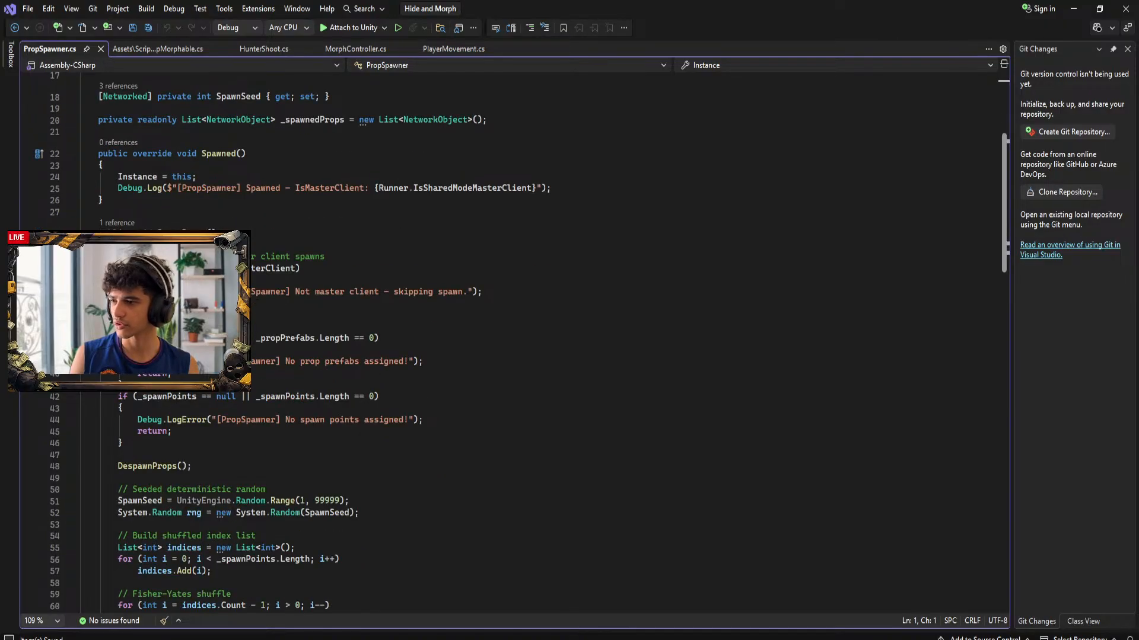
scroll(514, 341, "down", 12)
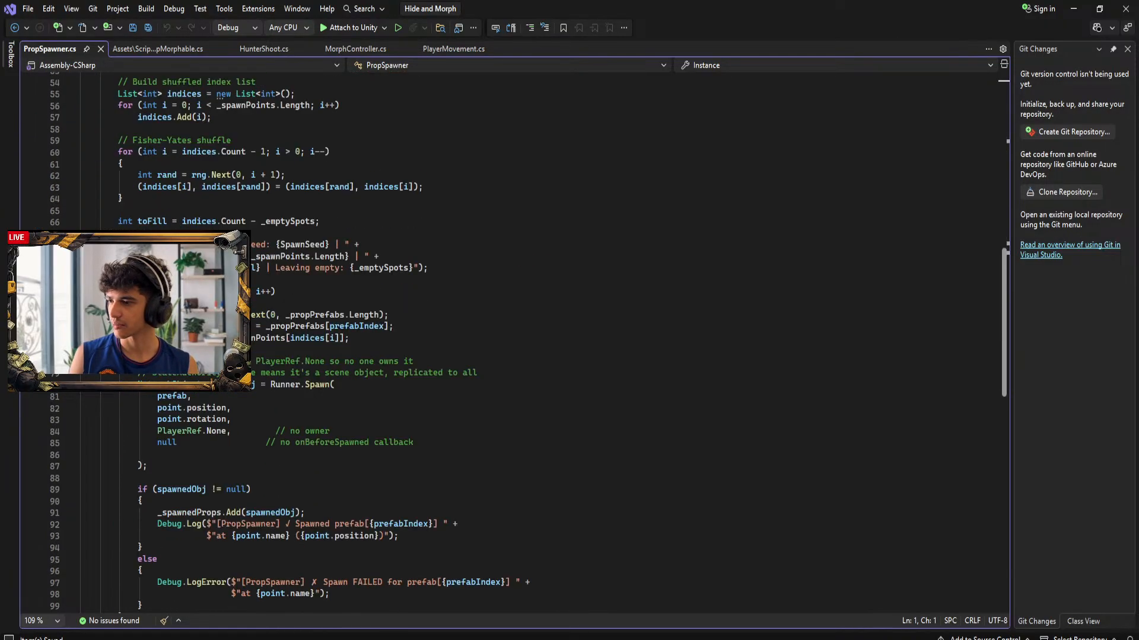
scroll(299, 351, "down", 4)
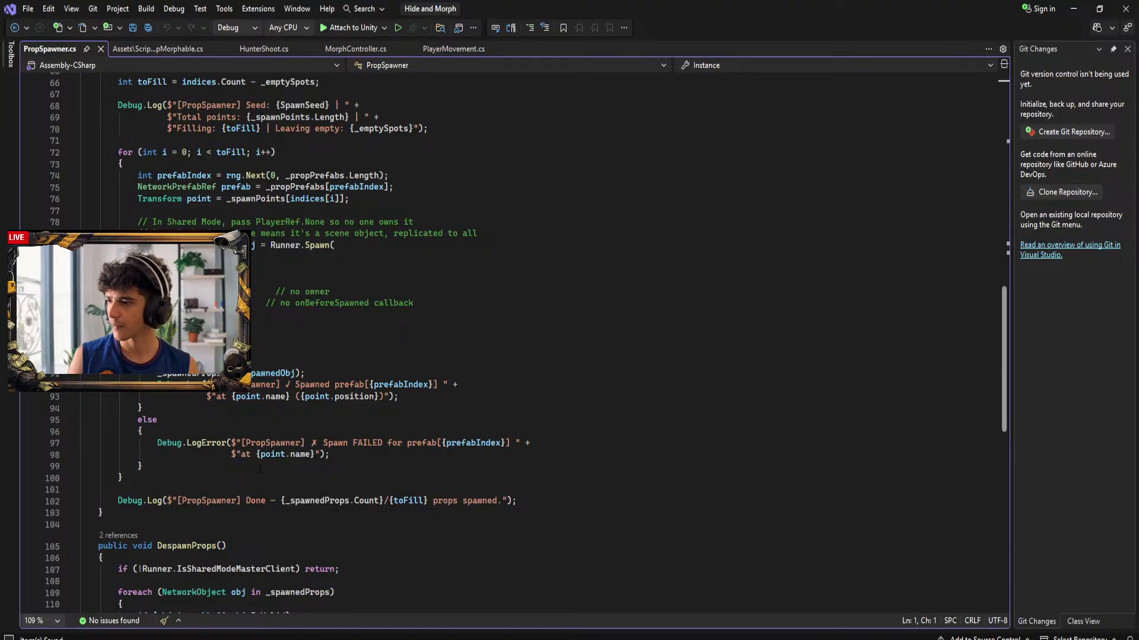
left_click(534, 502)
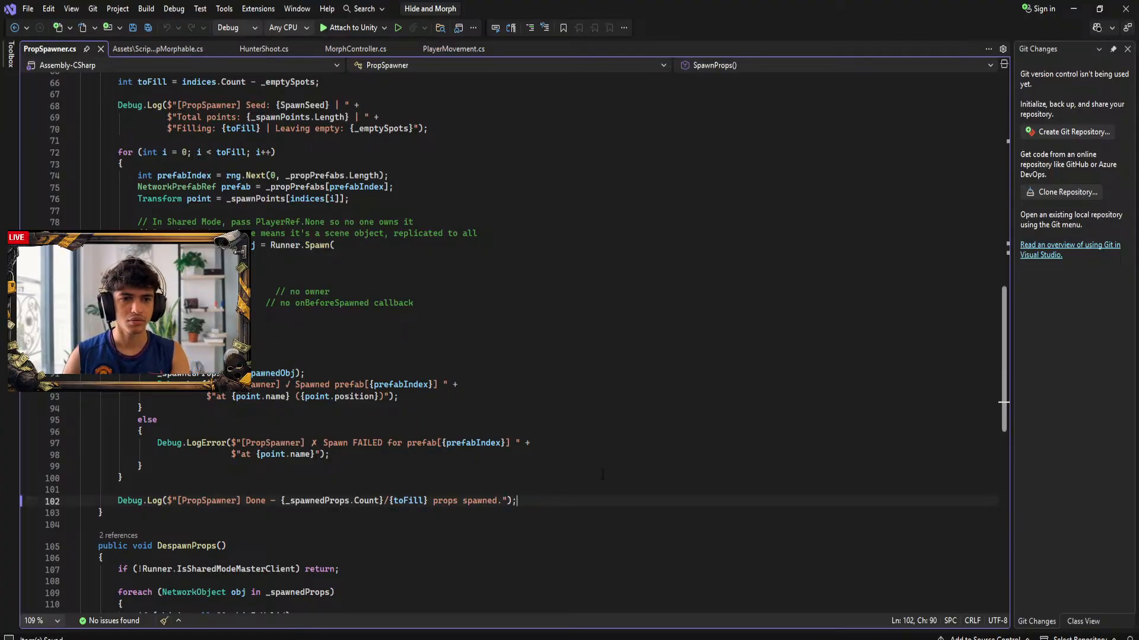
key("Return")
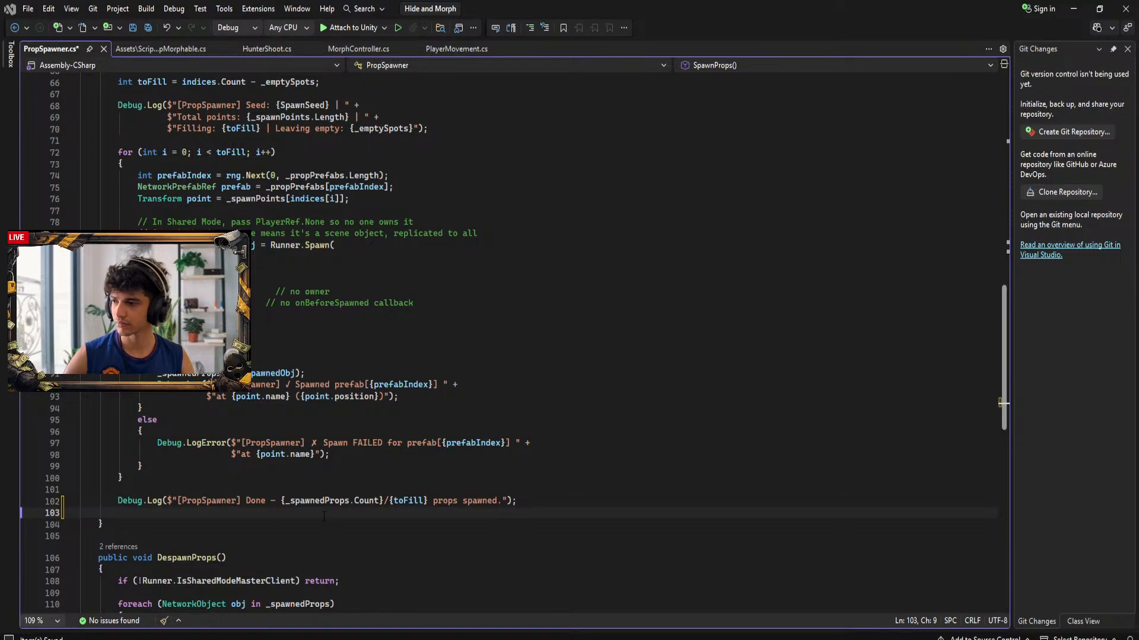
type("foreach (MorphController mc in FindObjectsByType<MorphController>(FindObjectsSortMode.None))     mc.RefreshPropCache();")
left_click(746, 487)
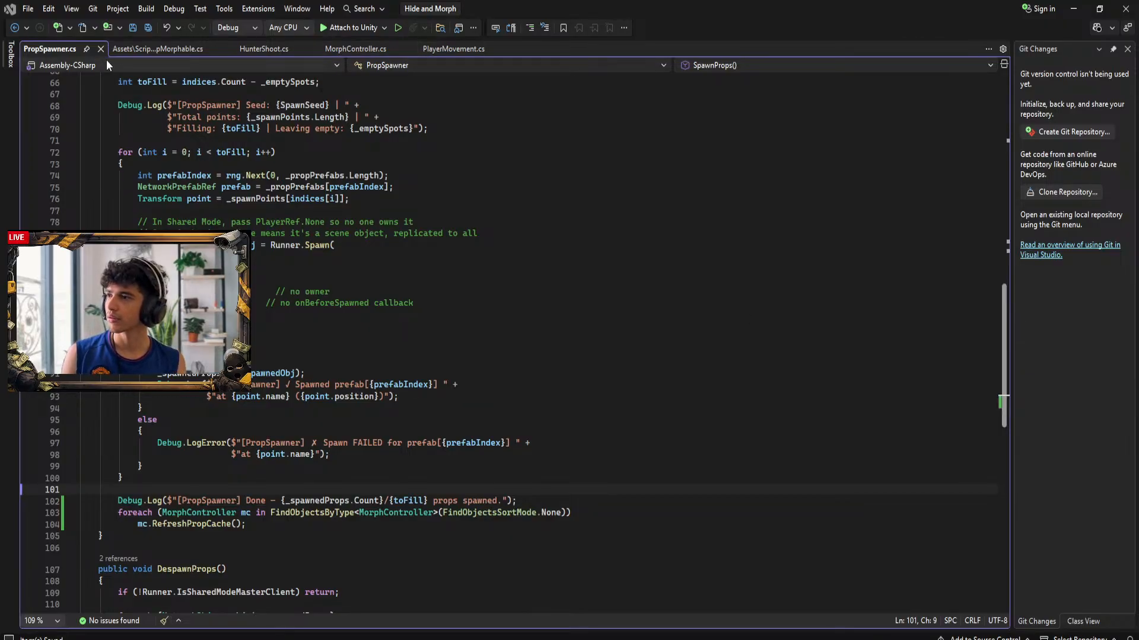
Review the PropSpawner.cs code, checking the master-client condition, the shuffle and the Runner.Spawn call in SpawnProps
scroll(510, 344, "up", 4)
scroll(510, 344, "up", 16)
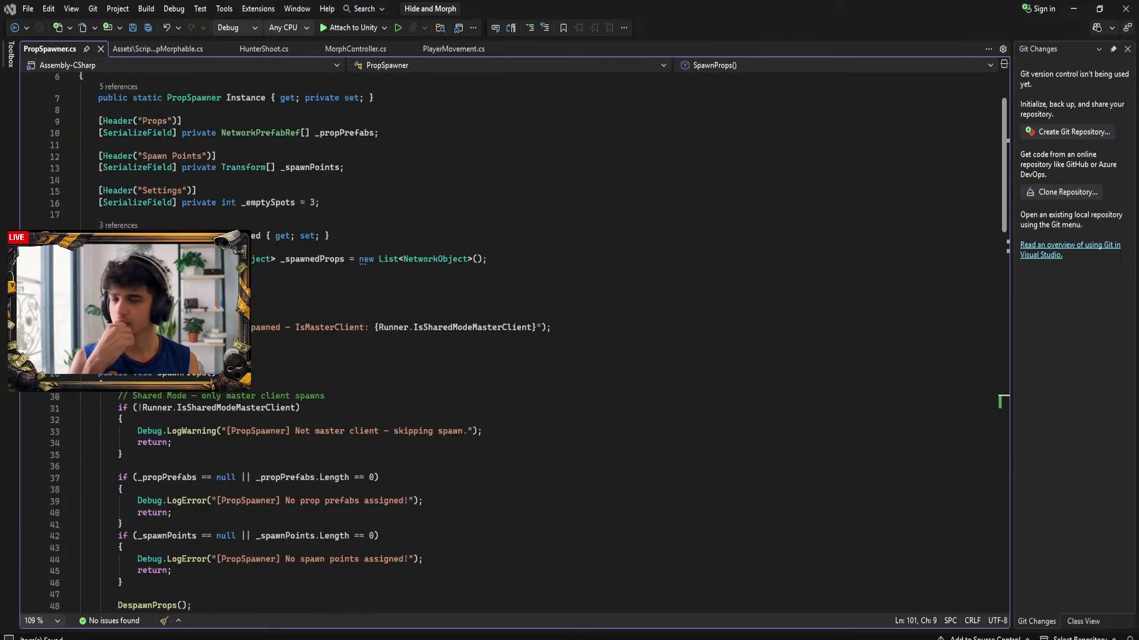
scroll(413, 432, "down", 3)
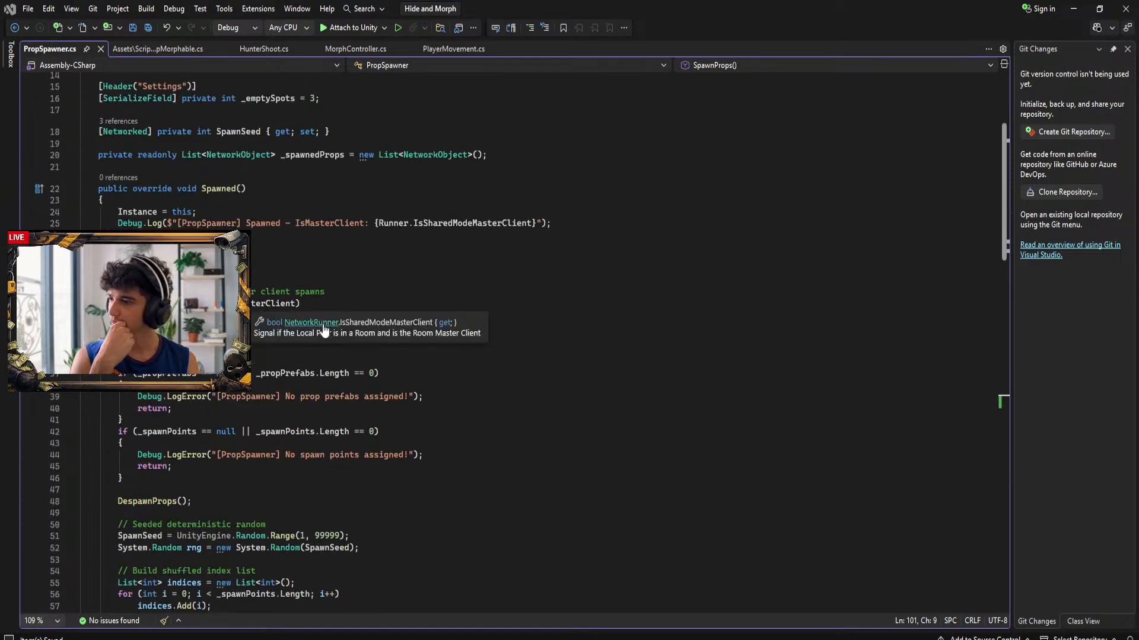
scroll(413, 432, "down", 2)
scroll(413, 431, "down", 9)
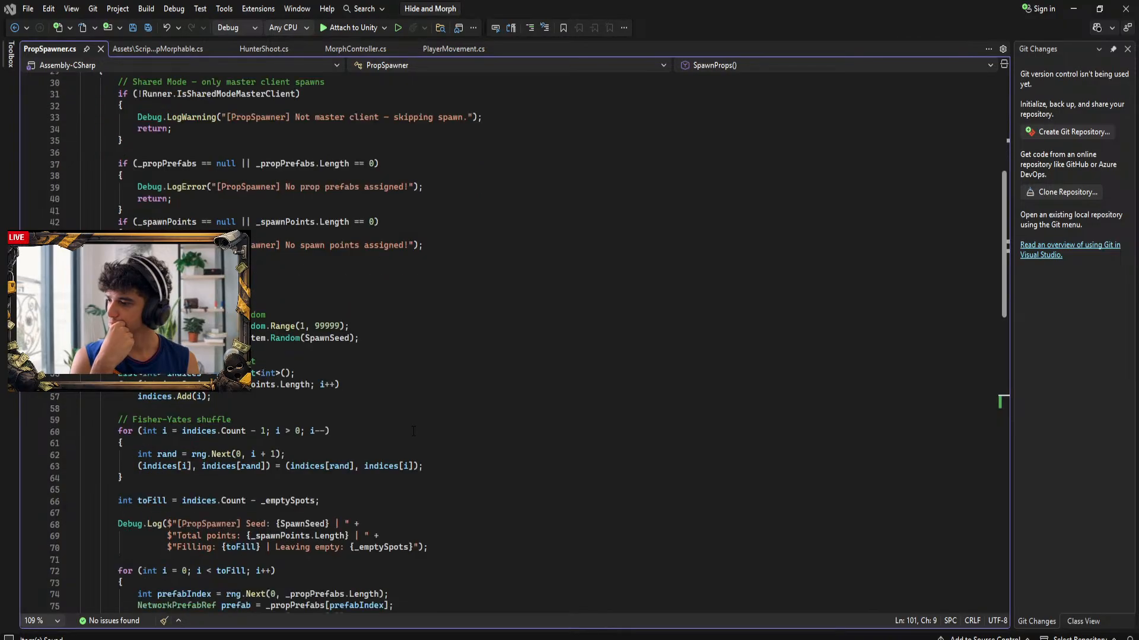
scroll(413, 431, "down", 4)
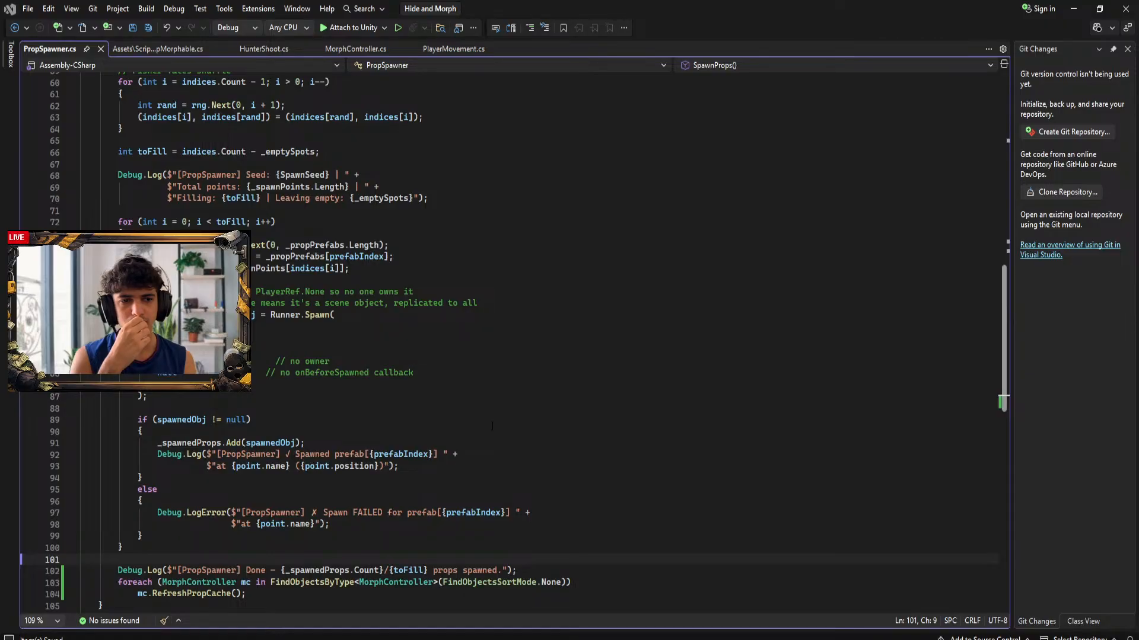
scroll(445, 435, "down", 3)
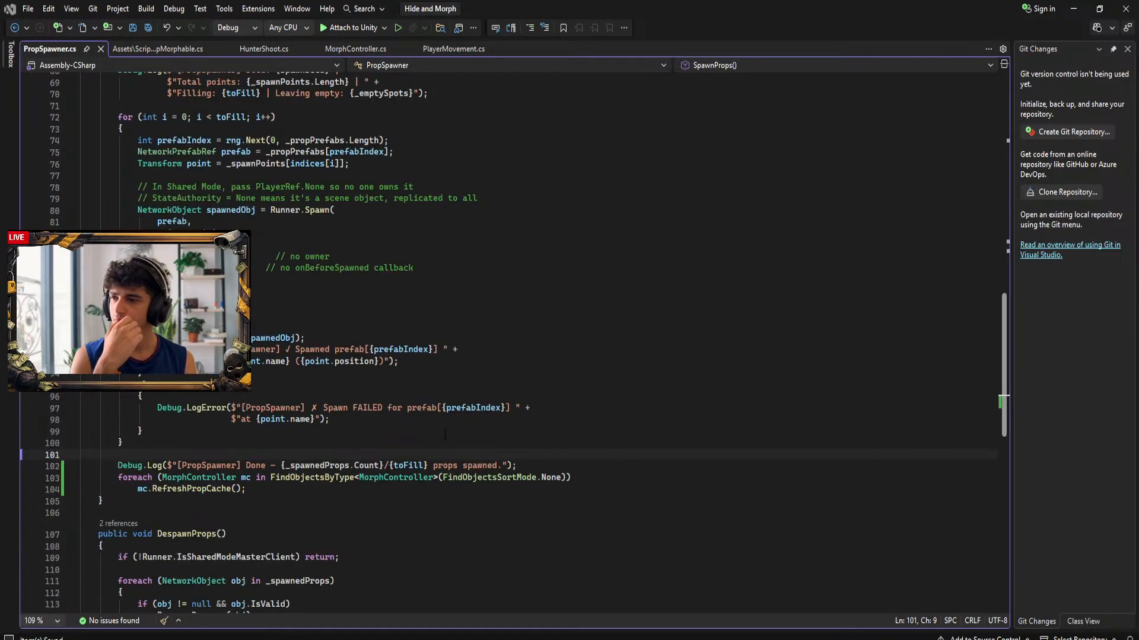
scroll(450, 428, "up", 4)
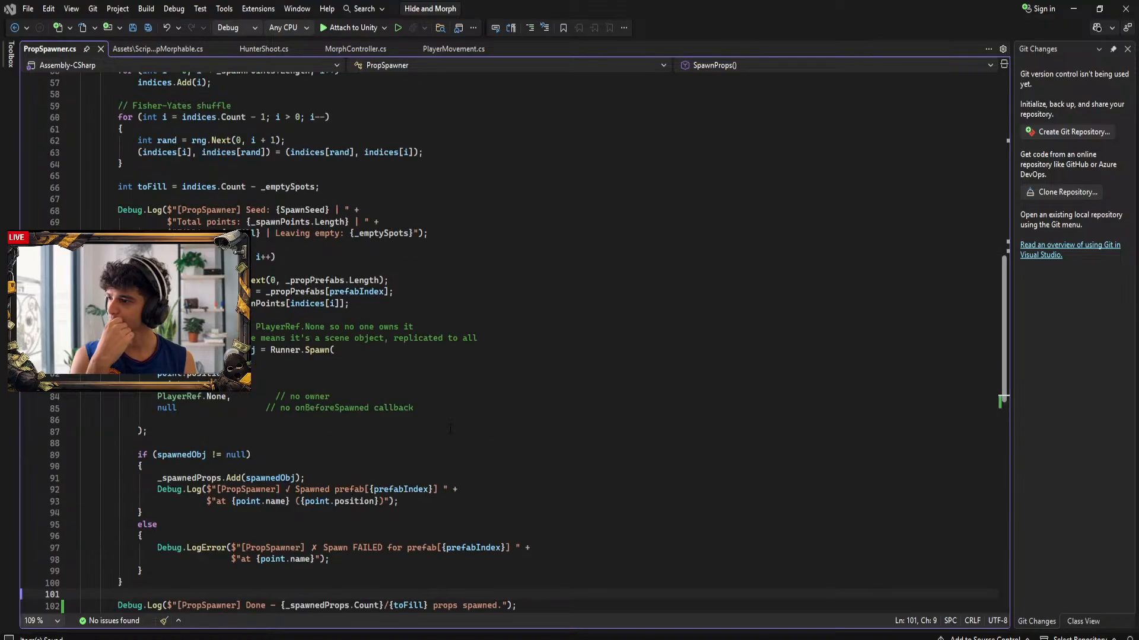
scroll(450, 428, "up", 3)
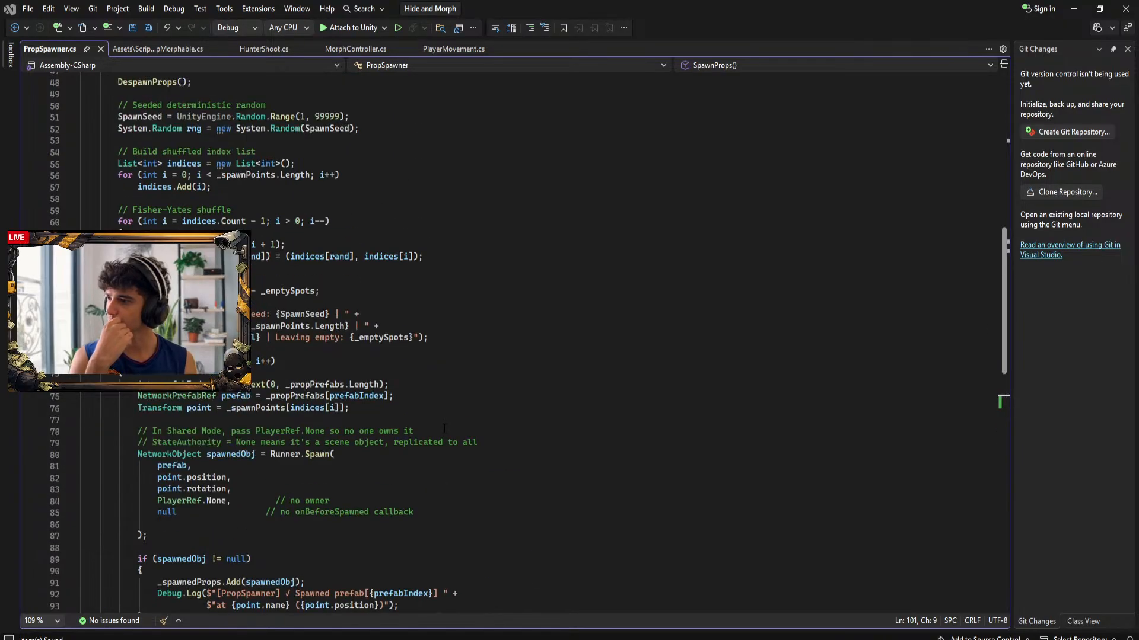
Search PropSpawner.cs for PropMorphable, and clear the search term
left_click(575, 371)
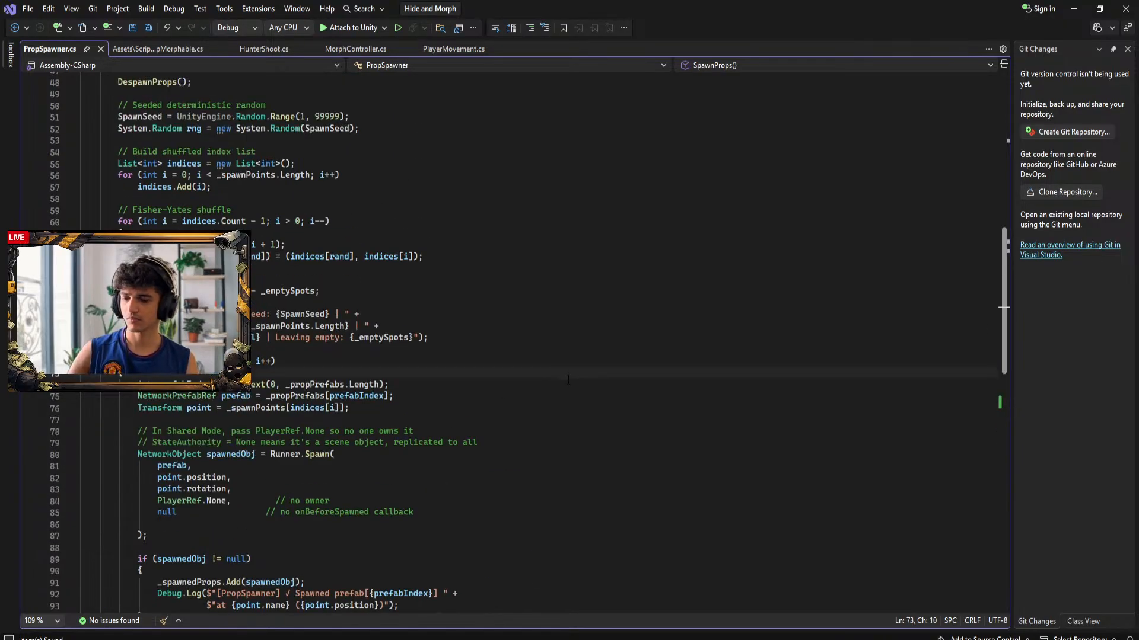
key("ctrl+f")
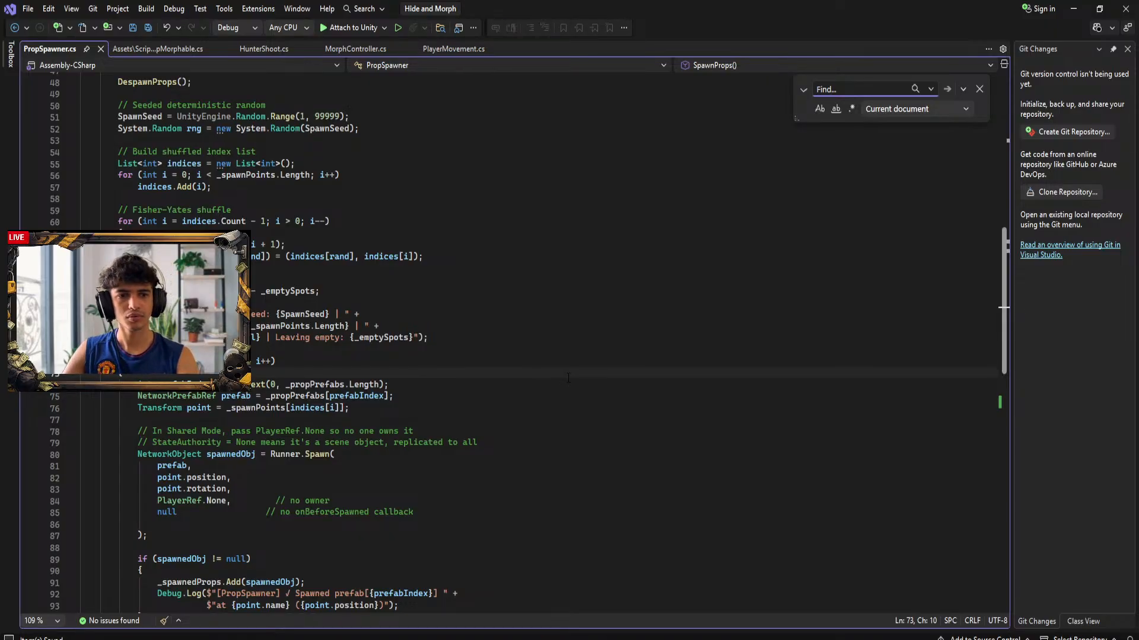
type("PropMor")
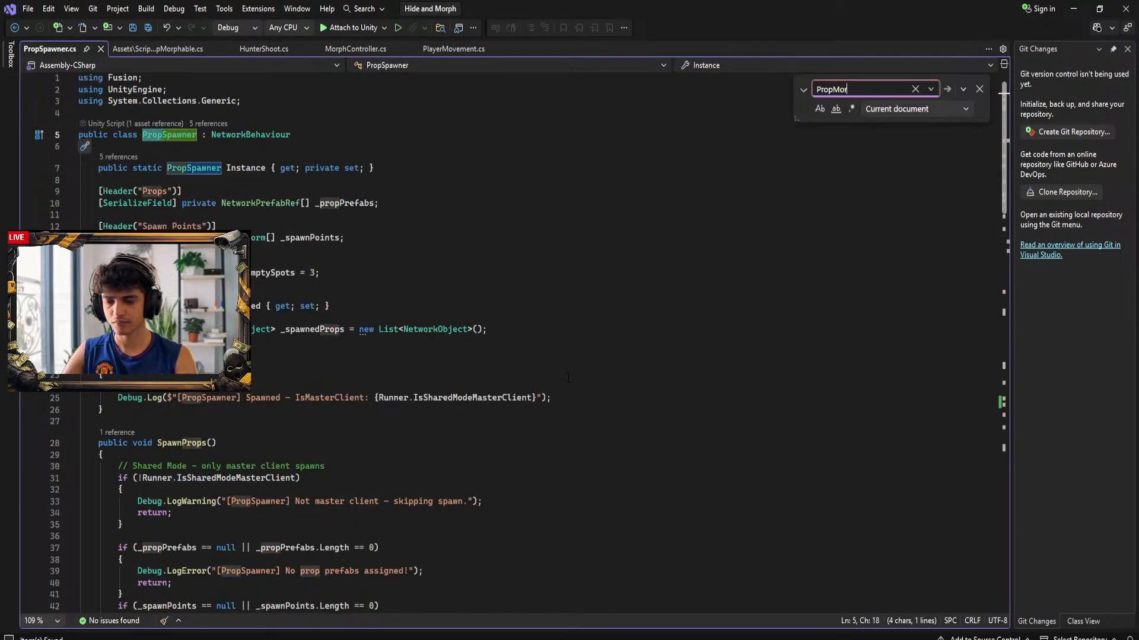
type("phabe")
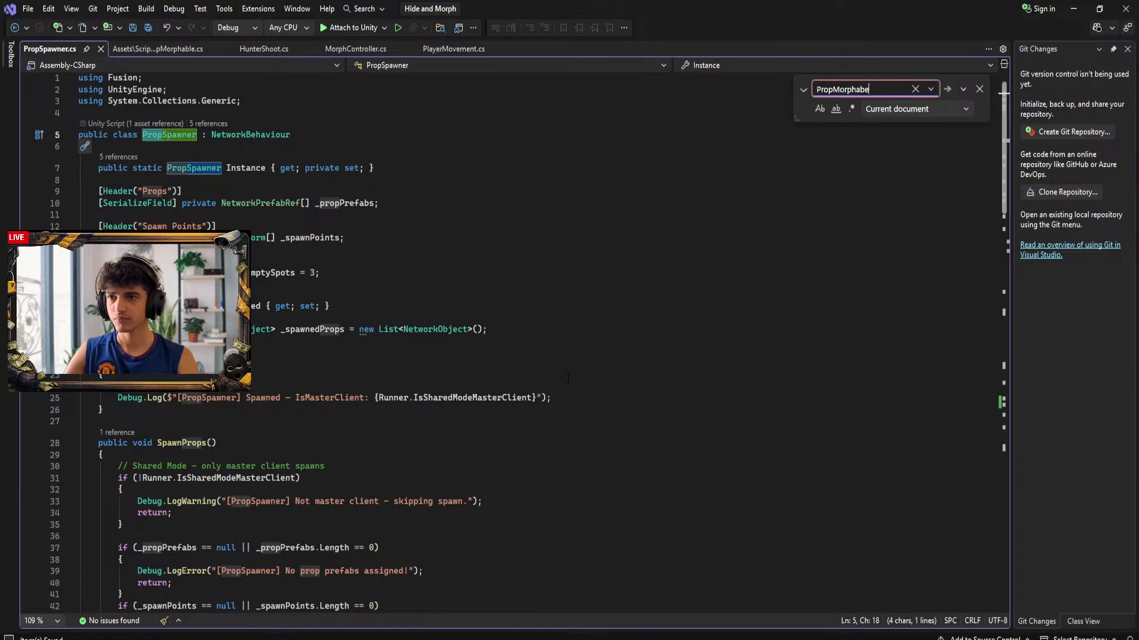
key("BackSpace")
key("BackSpace")
key("BackSpace")
key("BackSpace")
type("h")
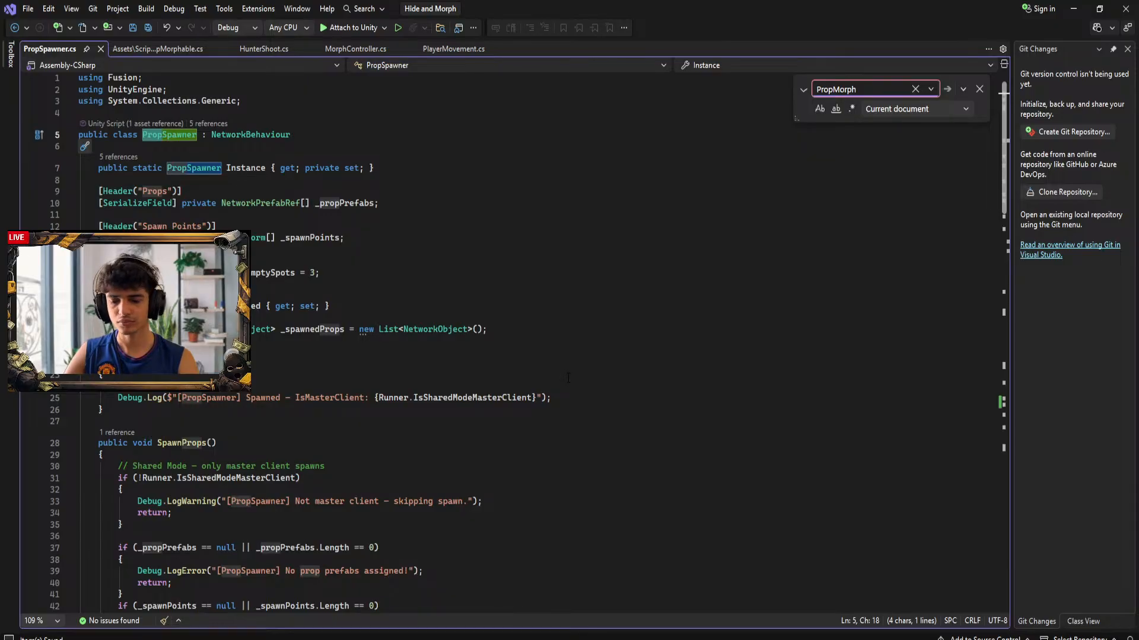
type("able")
key("Return")
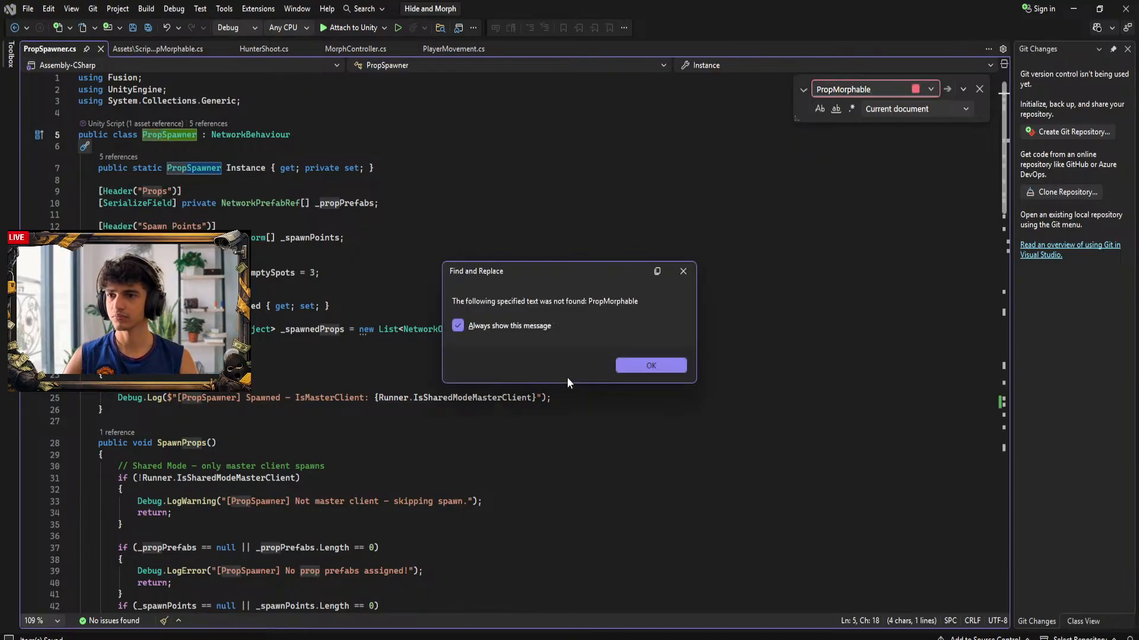
left_click(623, 367)
left_click(915, 89)
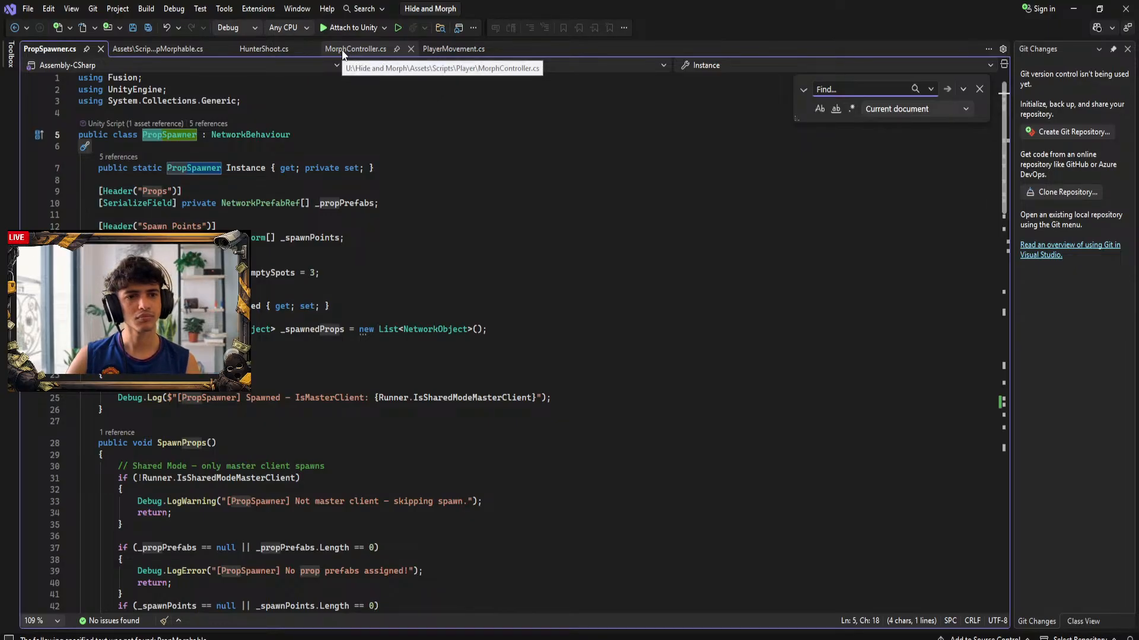
Review the PropMorphable script from its RefreshAll method through the OnDrawGizmosSelected code at the end
key("alt+Tab")
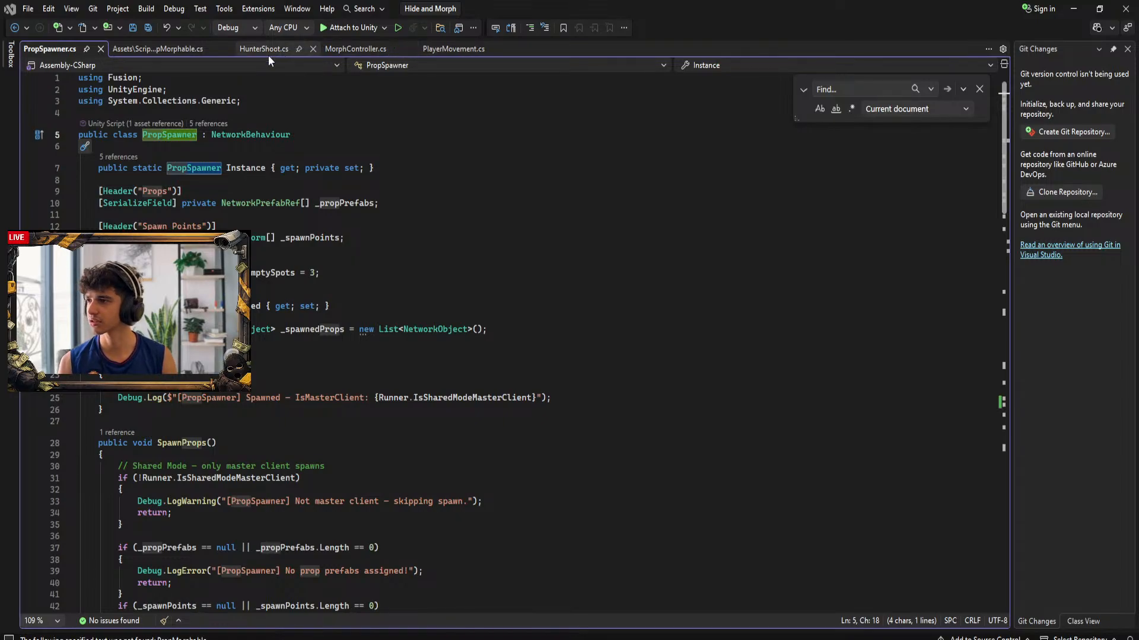
left_click(154, 52)
scroll(319, 363, "up", 13)
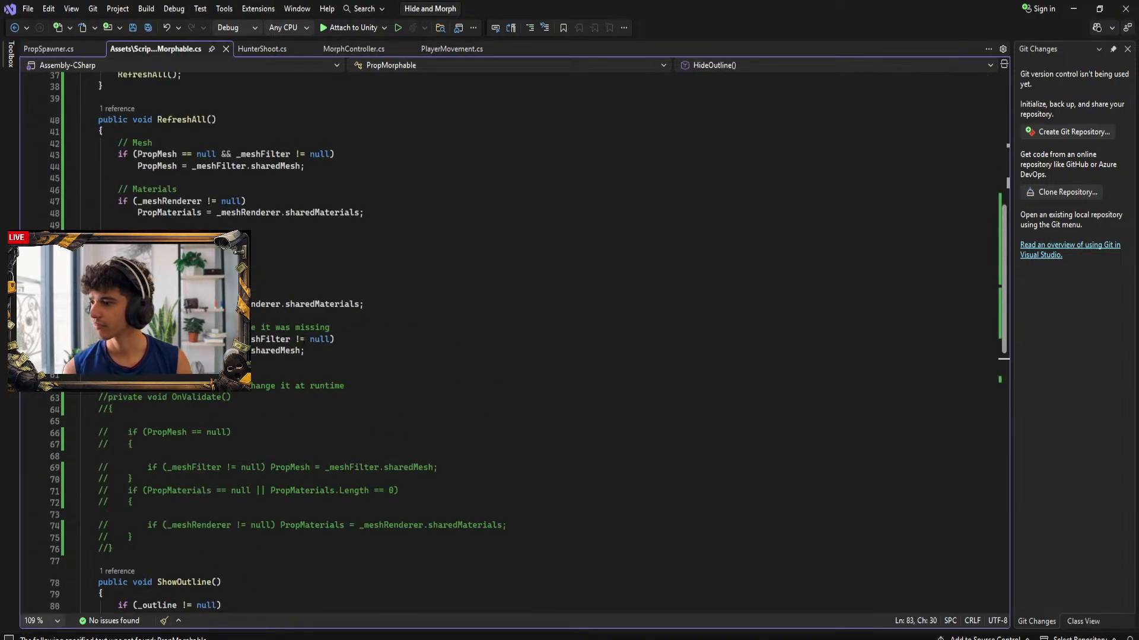
scroll(320, 362, "down", 20)
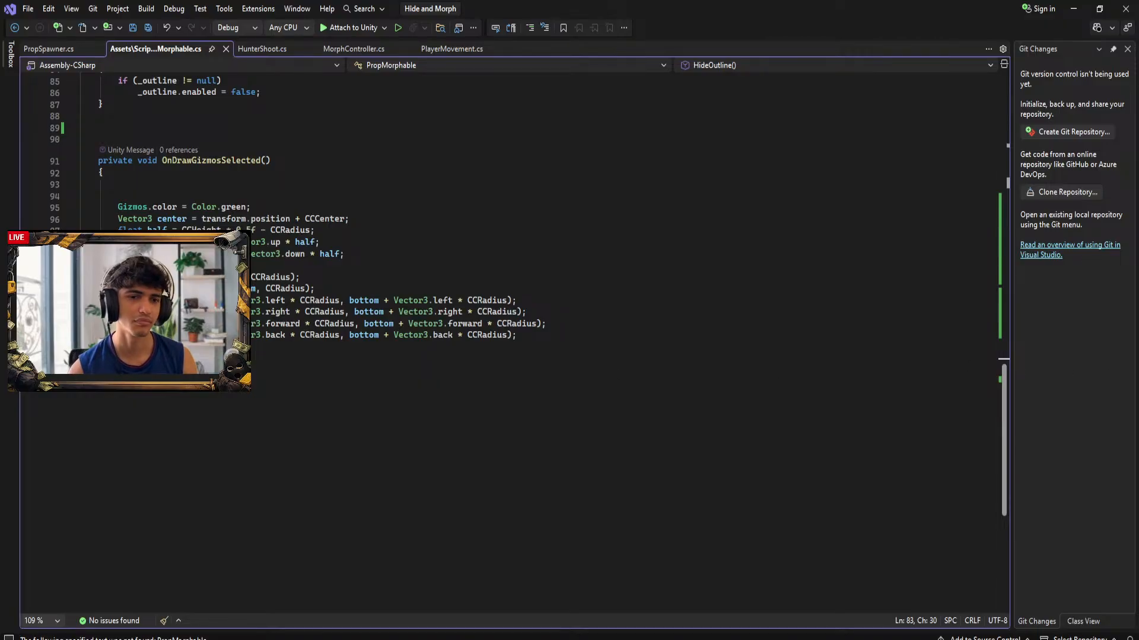
Switch to Unity, build and run the game, and move the built game's window out of the editor's way
left_click(1074, 9)
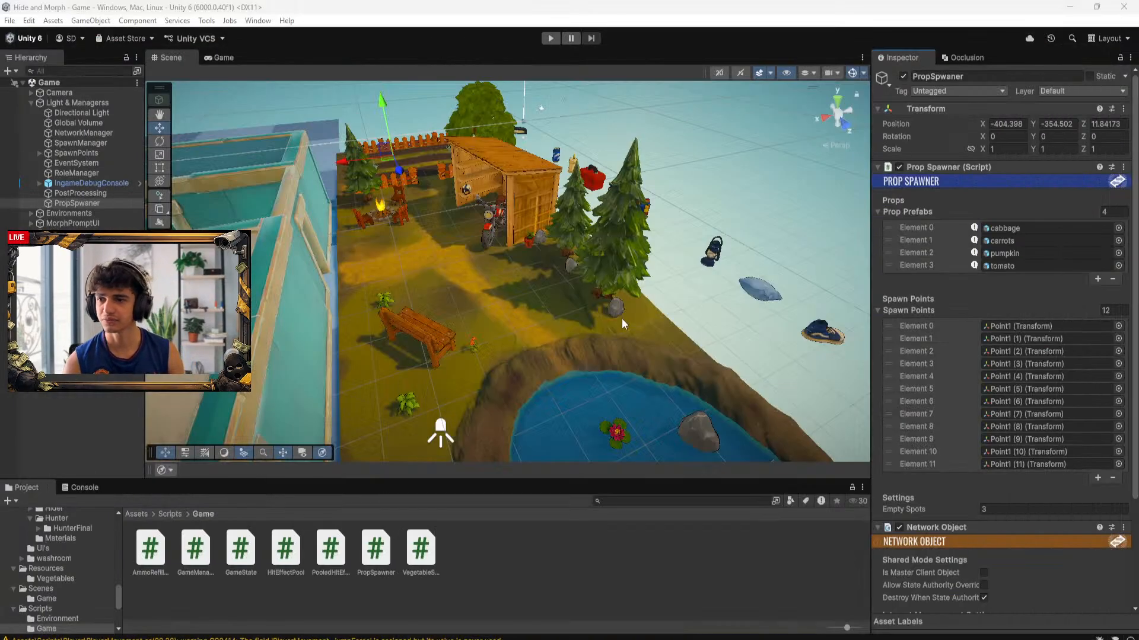
left_click(503, 433)
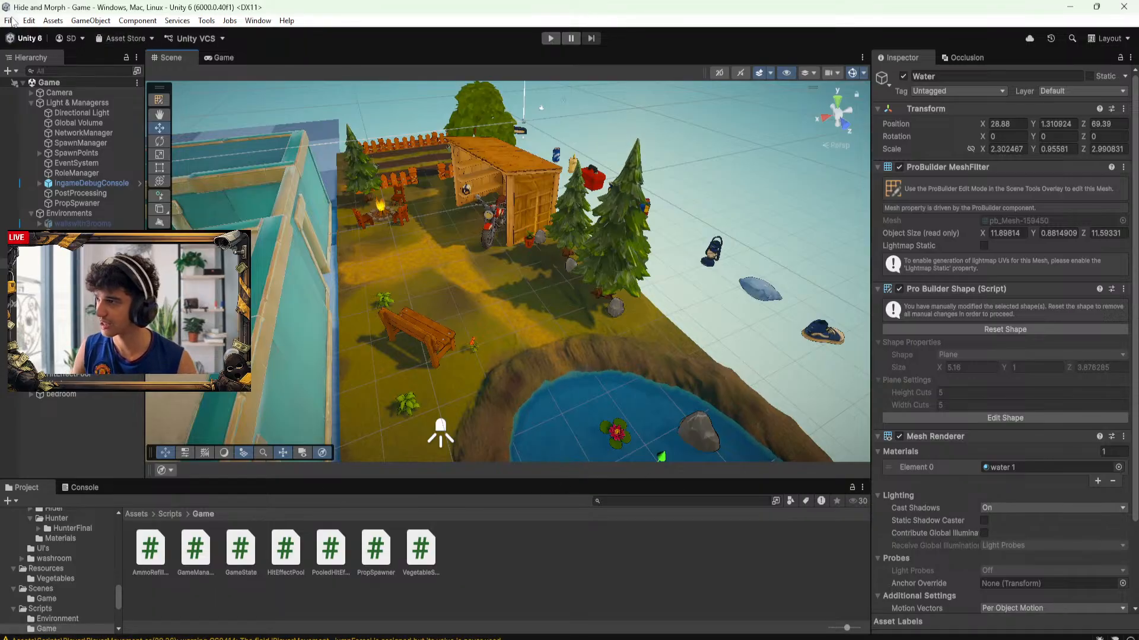
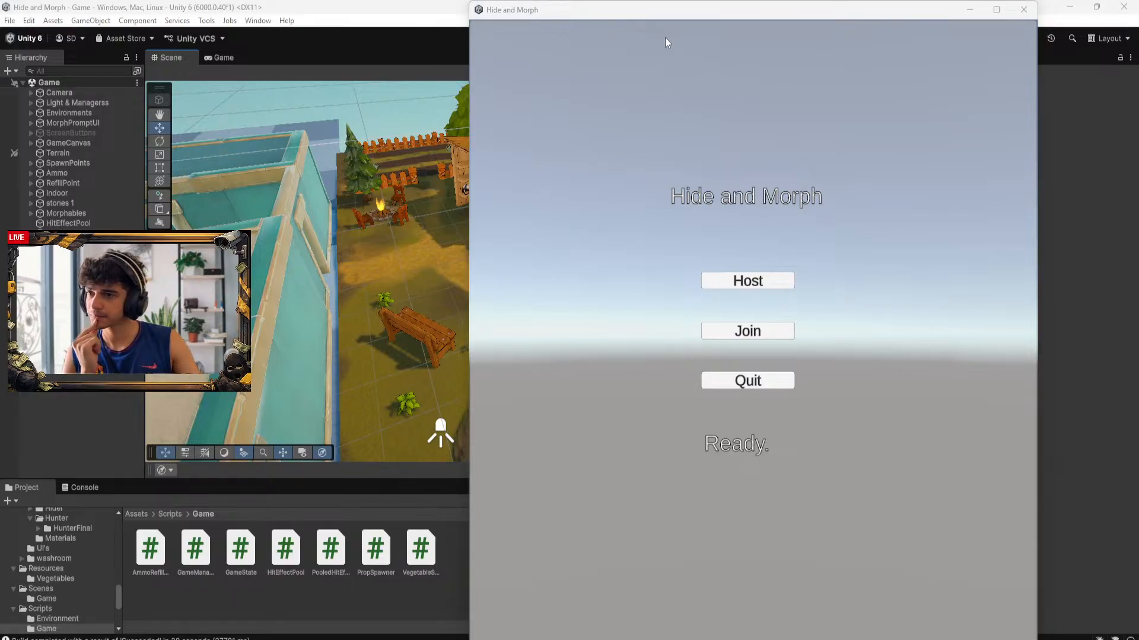
left_click_drag(689, 8, 1138, 148)
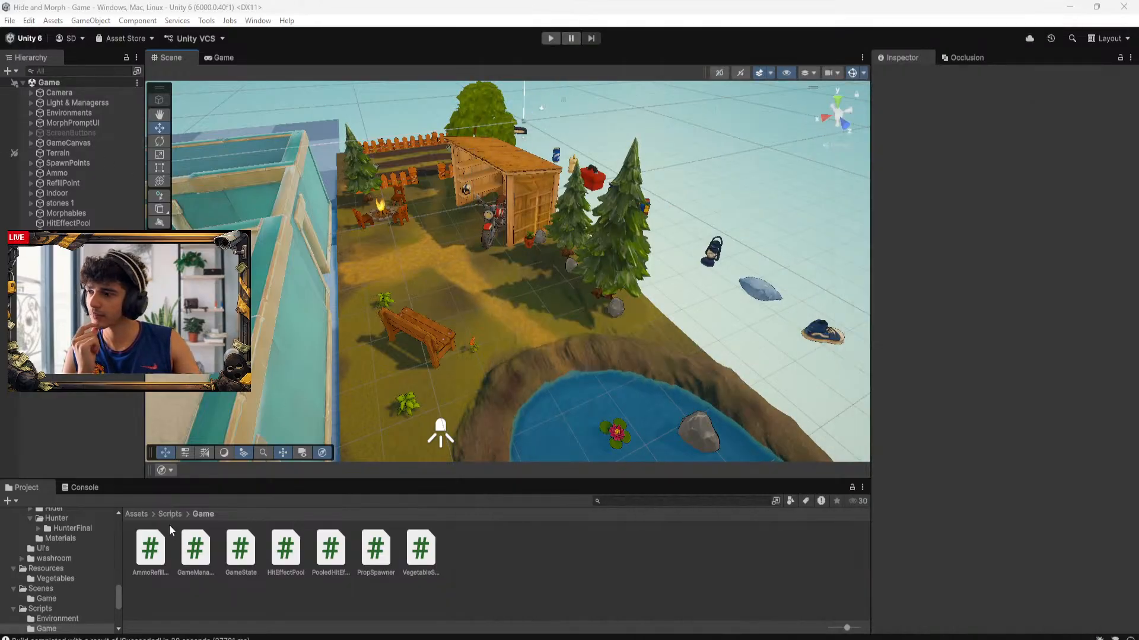
Open the MainMenu scene from the Scenes folder, start Play mode and host a match
left_click(136, 514)
double_click(513, 561)
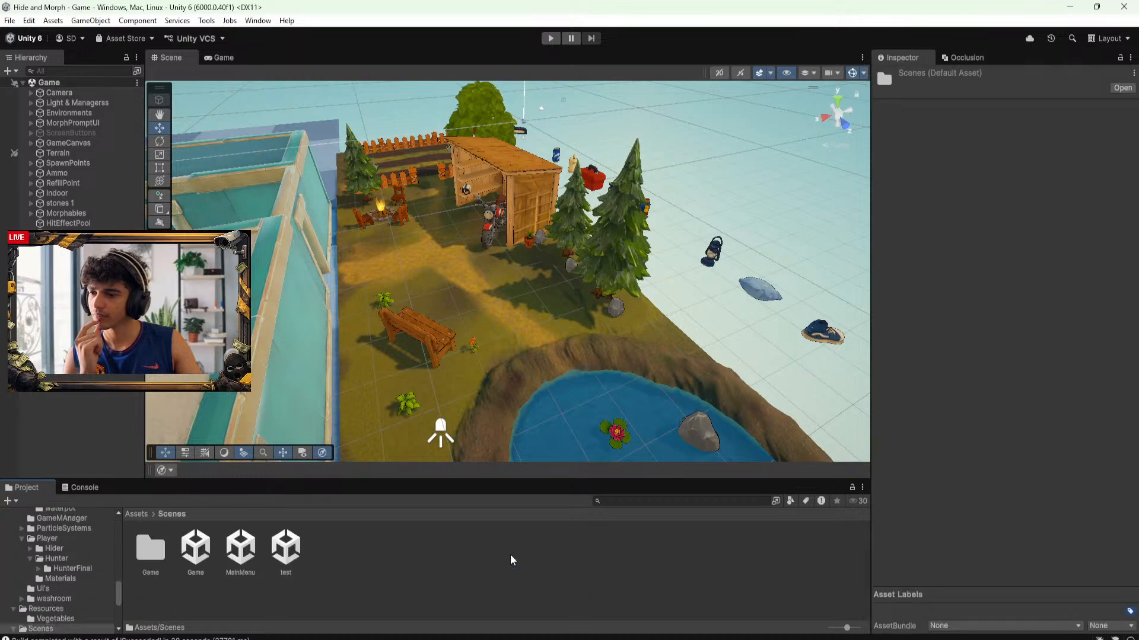
double_click(240, 549)
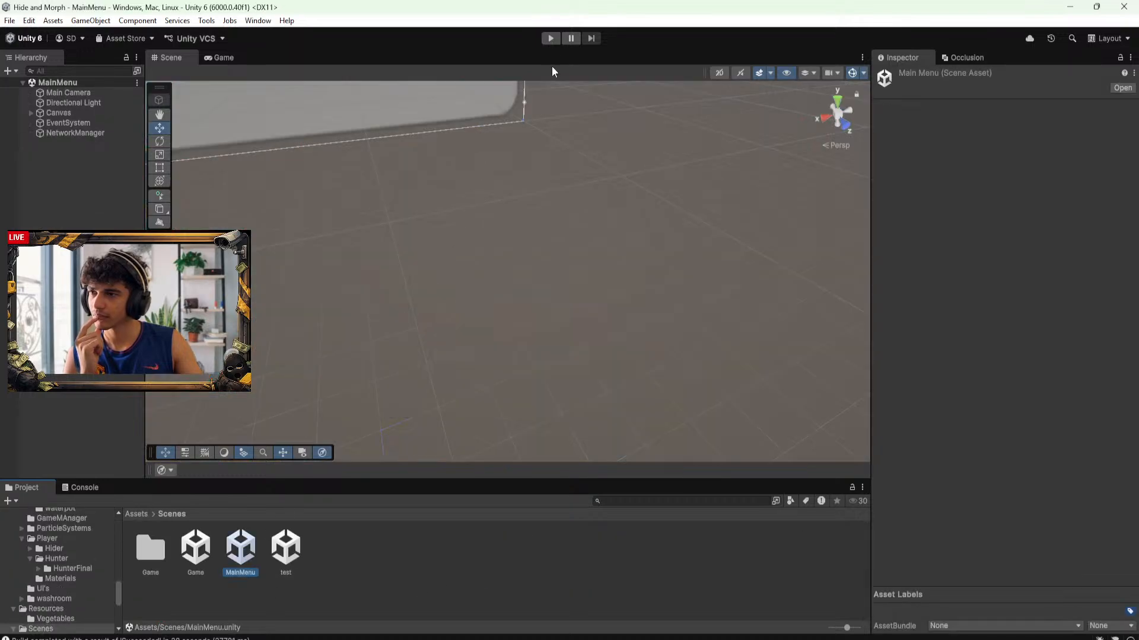
left_click(550, 38)
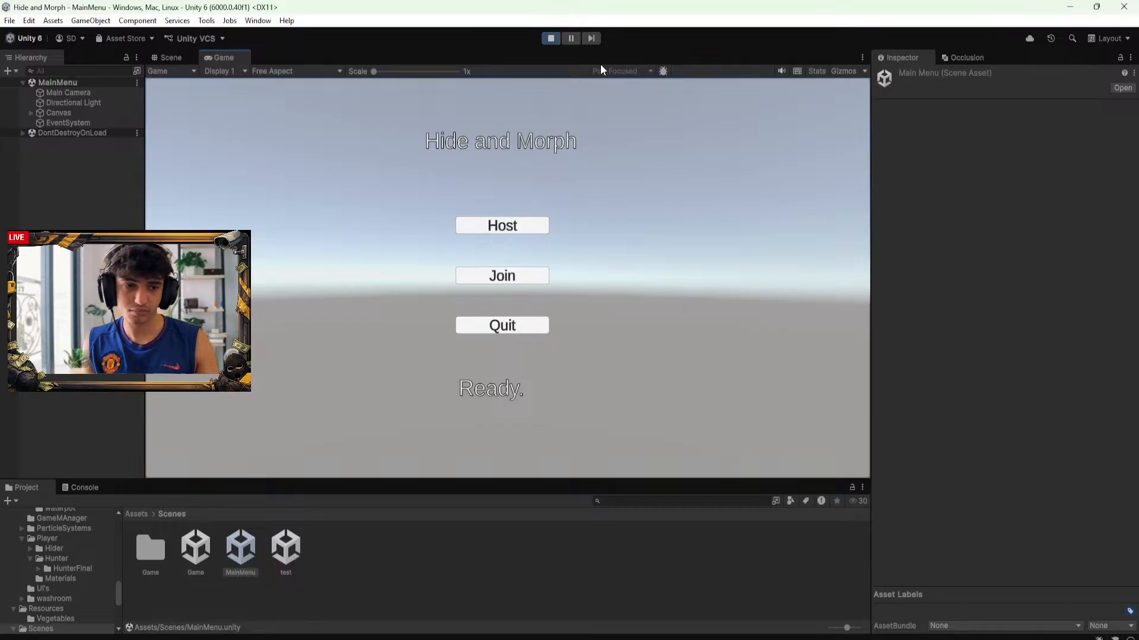
left_click(495, 226)
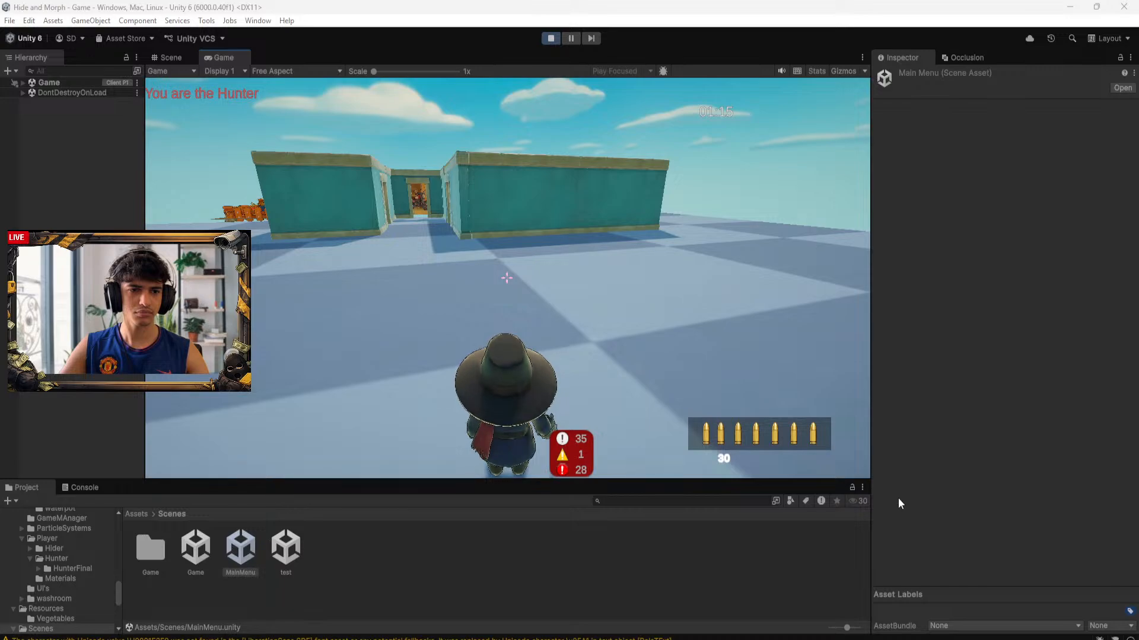
Walk the hunter past the teal house up to the fenced vegetable garden to see the spawned props
left_click(783, 415)
key("w")
key("w")
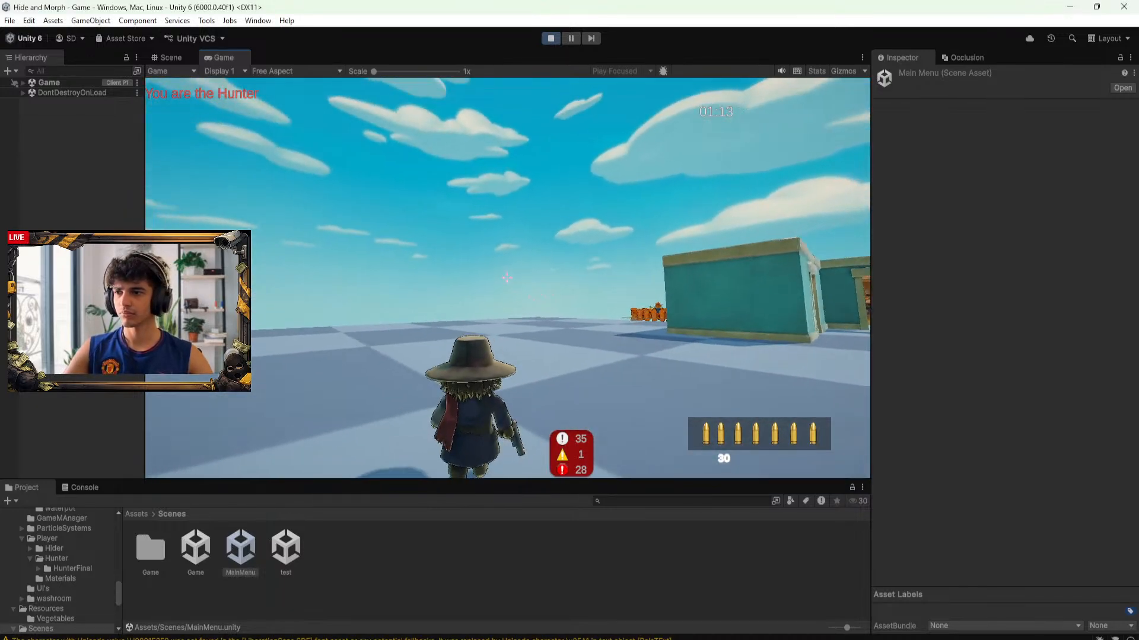
key("w")
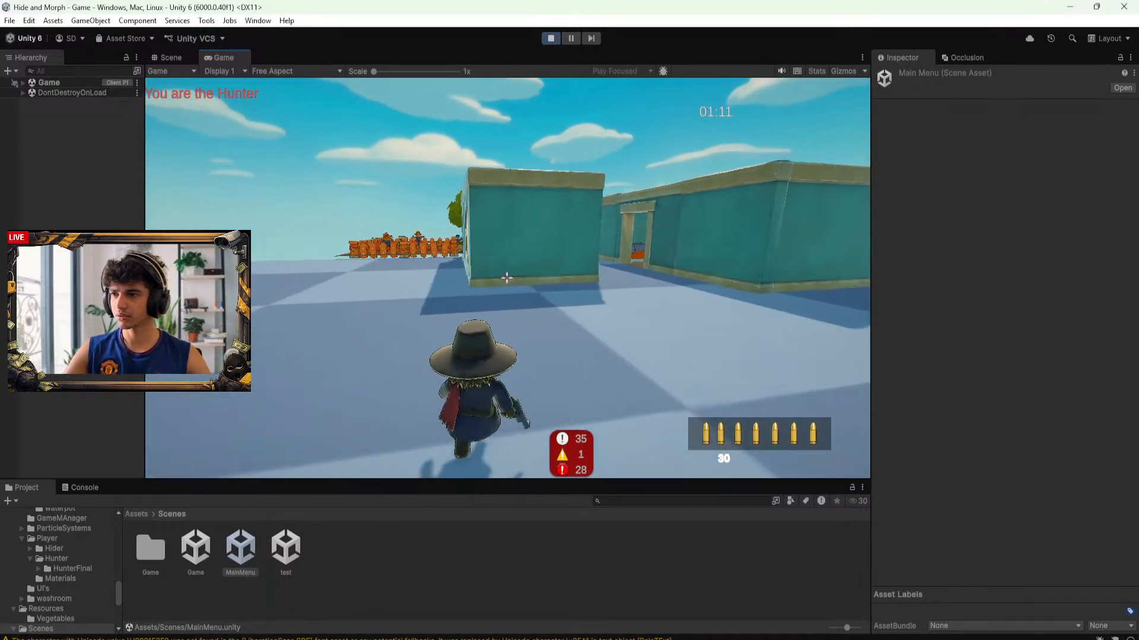
key("w")
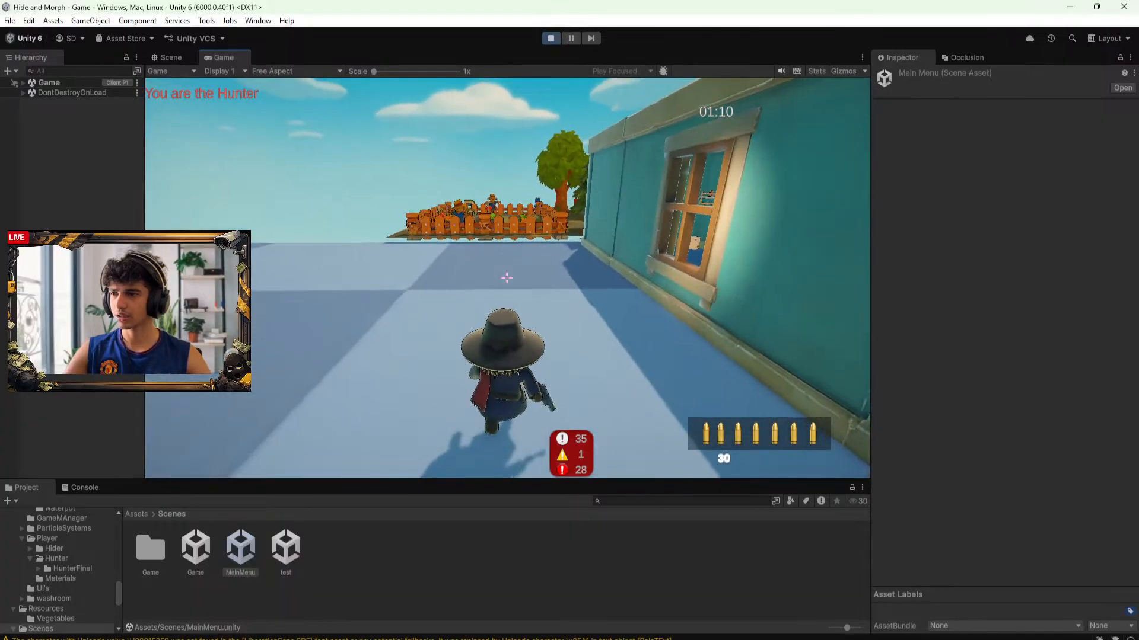
key("w")
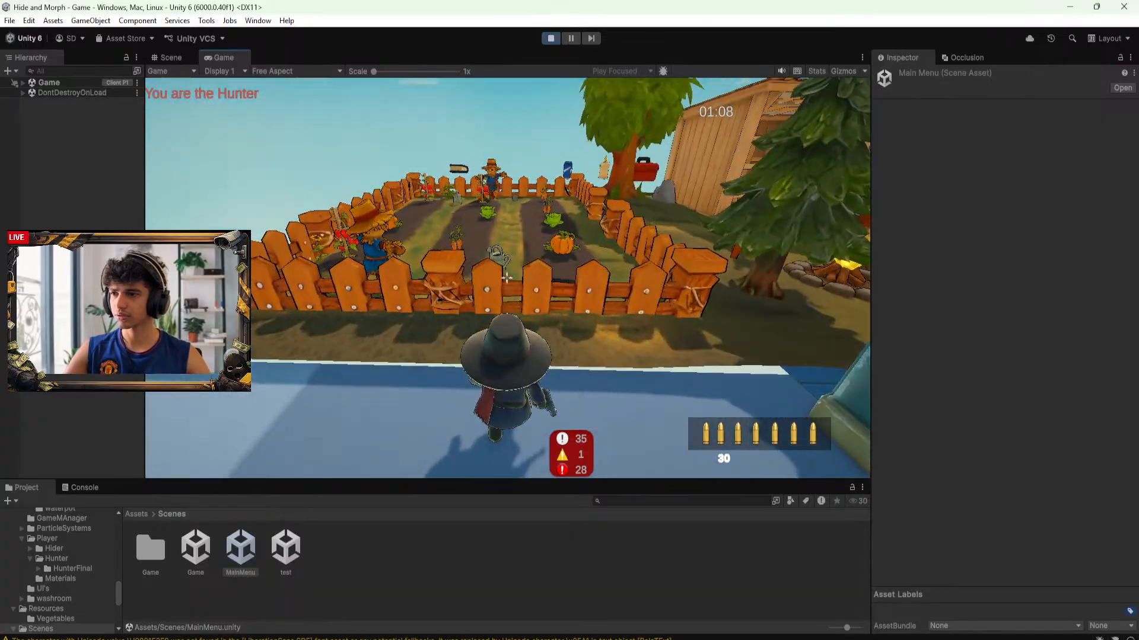
key("s")
key("Escape")
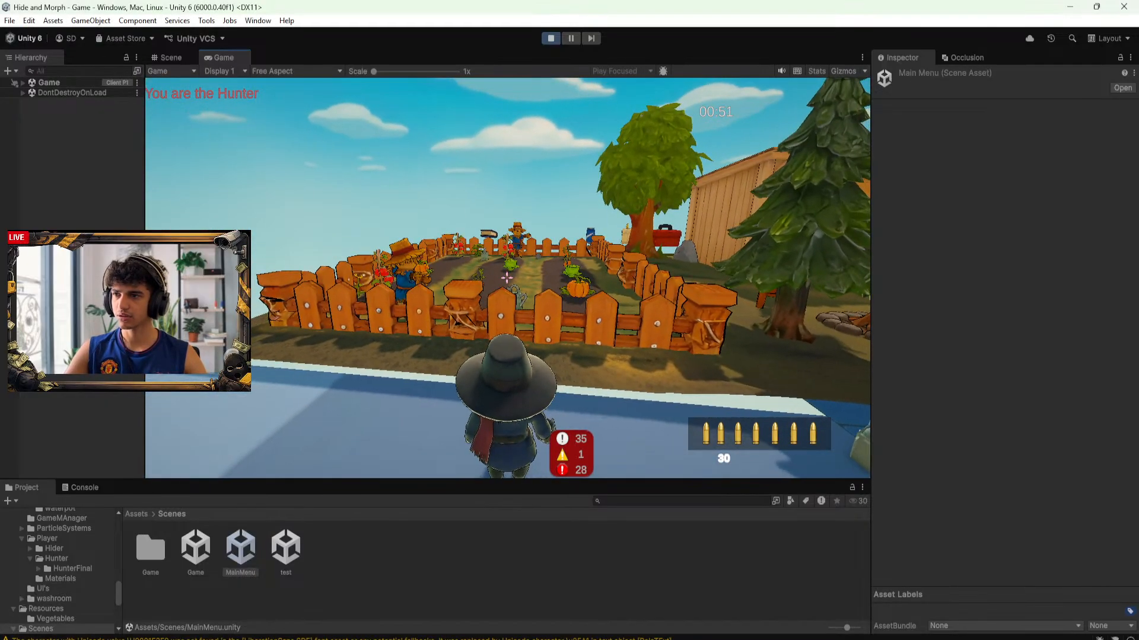
Jump the hunter over the fence into the vegetable garden, check the props there, and stop the playtest once the round ends
key("w")
key("w")
key("Escape")
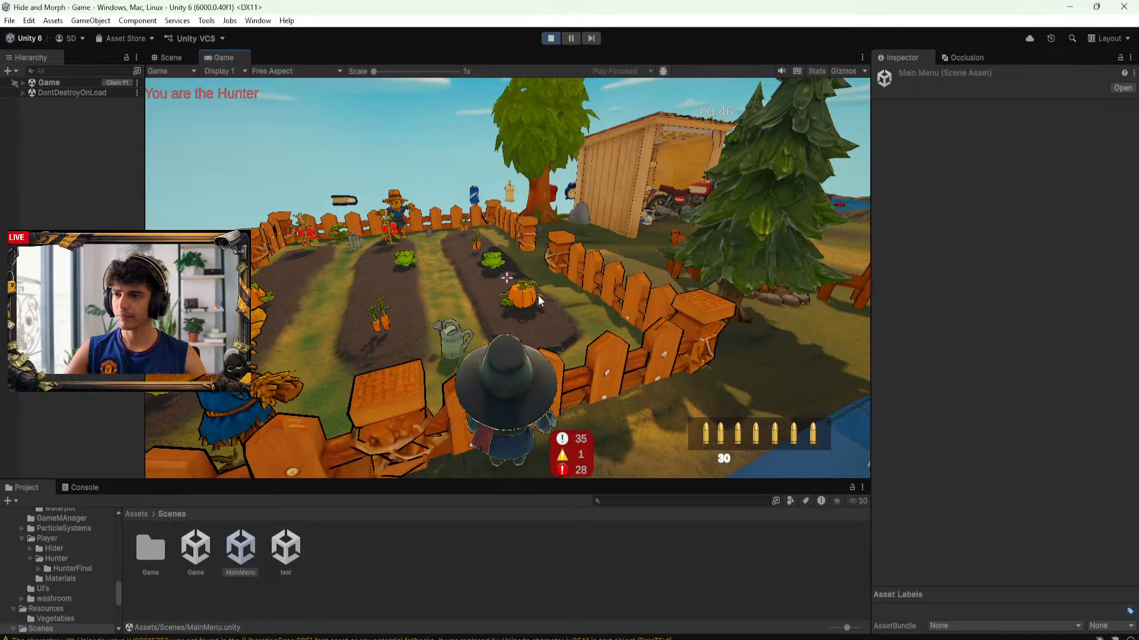
left_click(525, 307)
key("w")
key("space")
key("w")
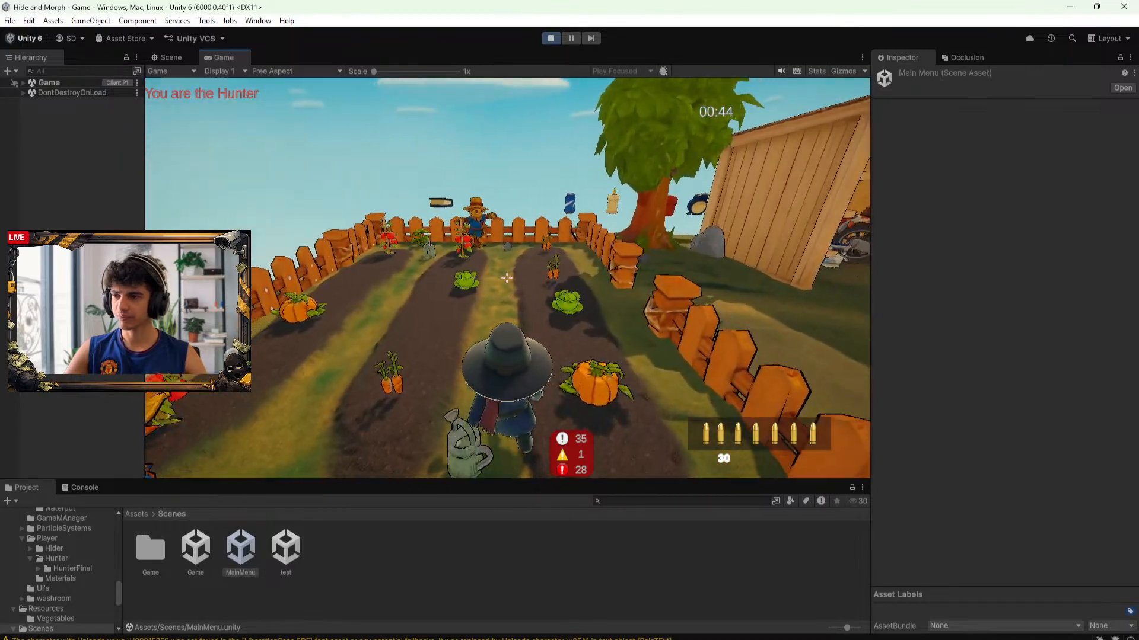
key("s")
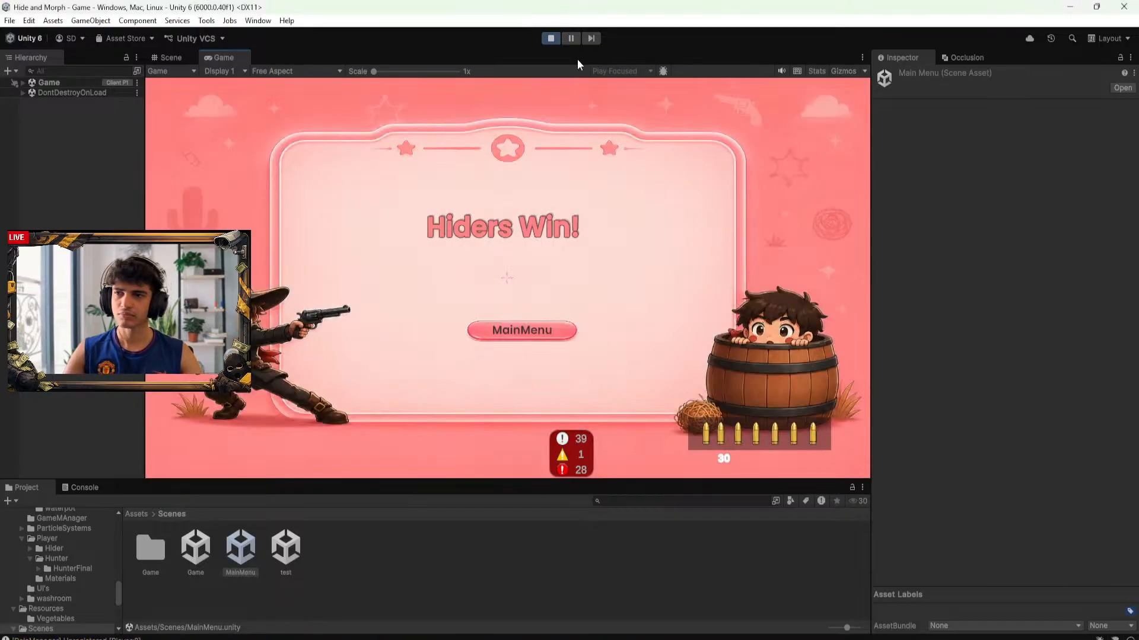
left_click(550, 38)
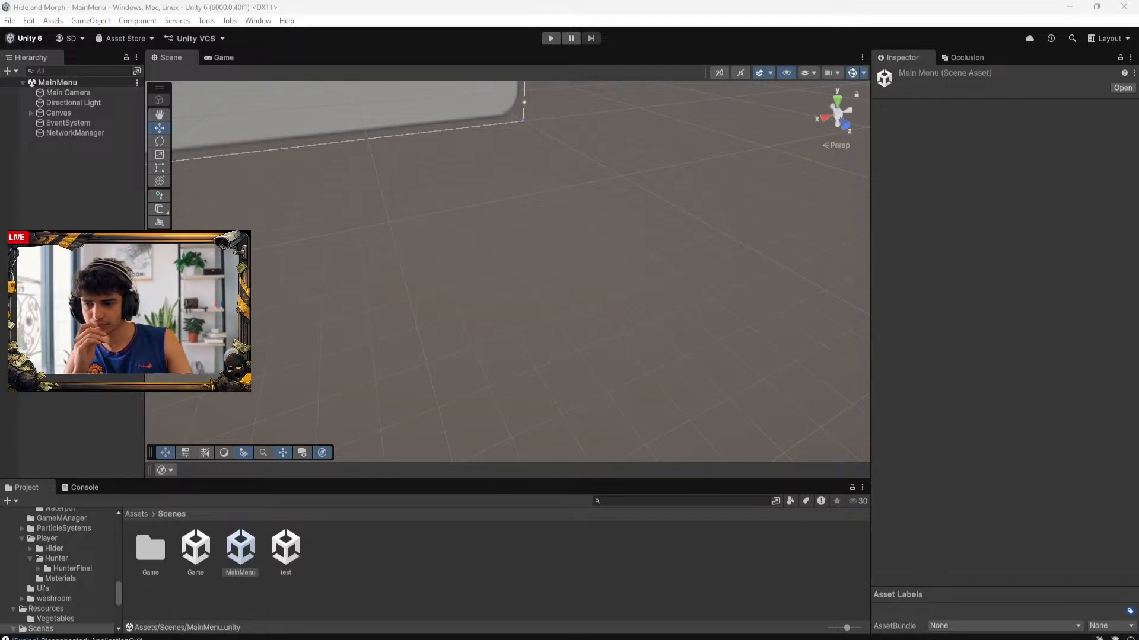
Switch to Visual Studio and review the PropMorphable script's fields and Awake method from the first line
key("alt+Tab")
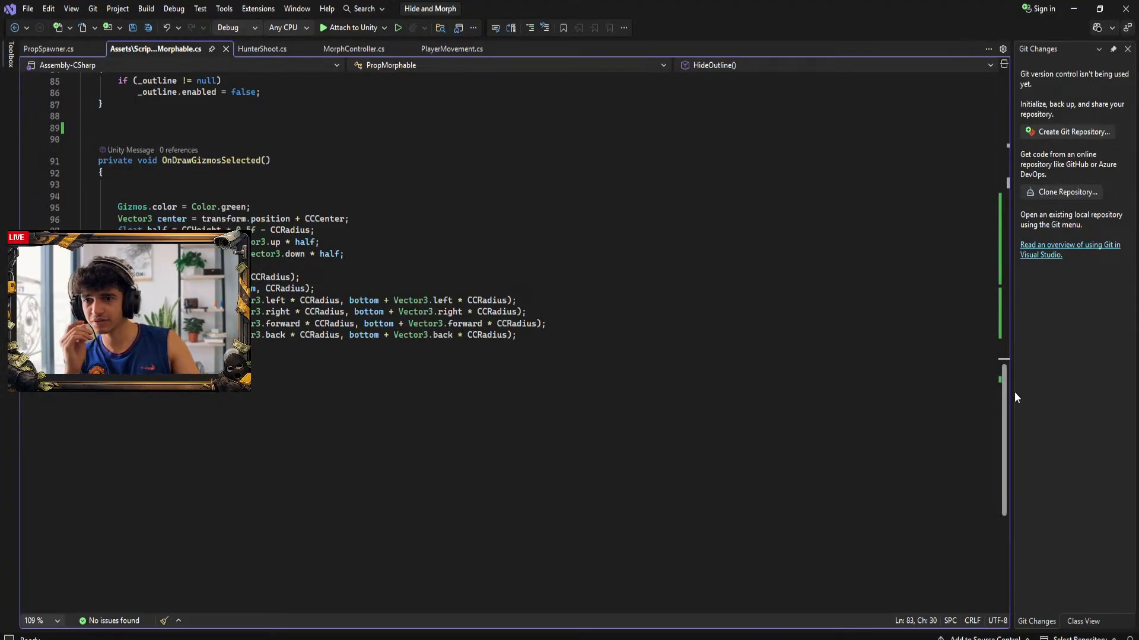
left_click_drag(1014, 391, 1007, 83)
left_click(543, 259)
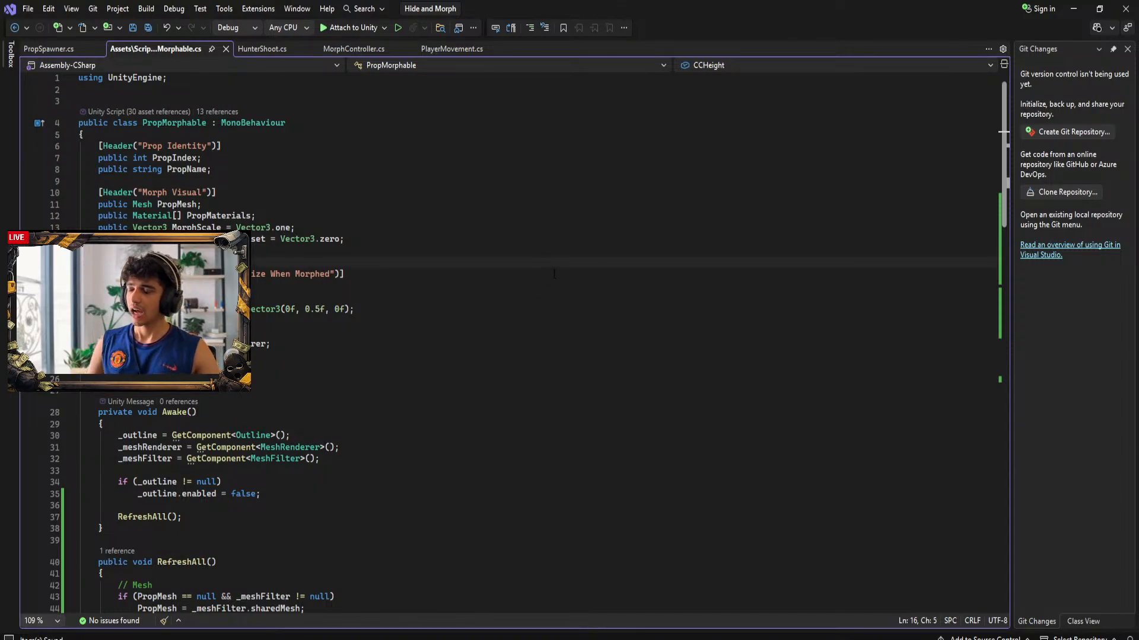
Reopen the Game scene in Unity and enlarge the scene view around the outdoor area
left_click(1074, 9)
left_click_drag(460, 490, 462, 425)
double_click(197, 492)
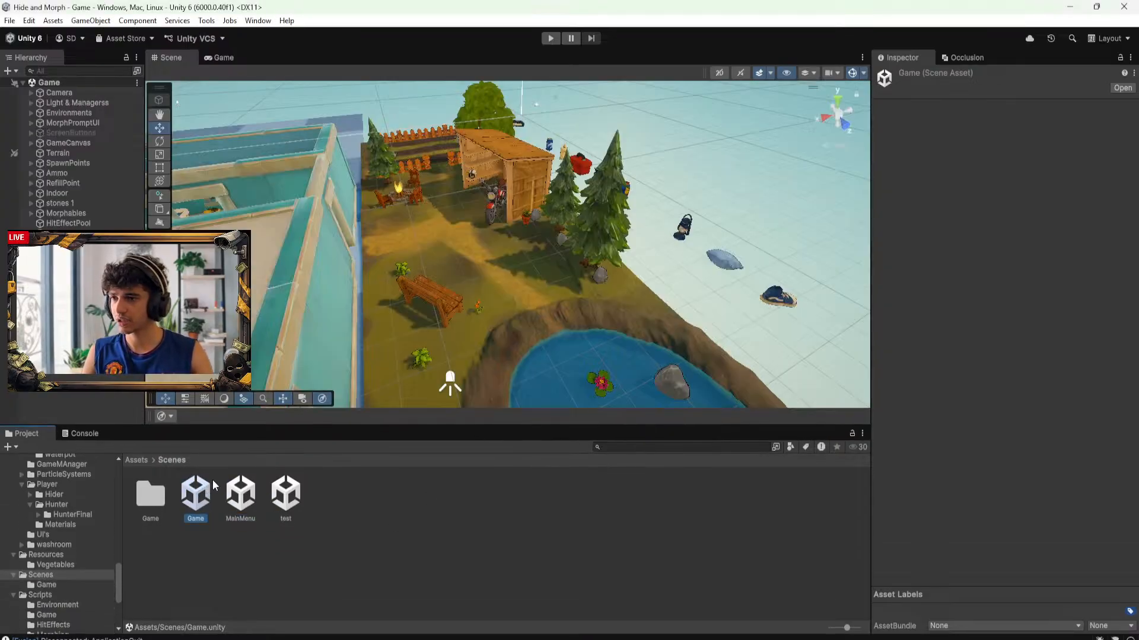
left_click_drag(496, 424, 496, 540)
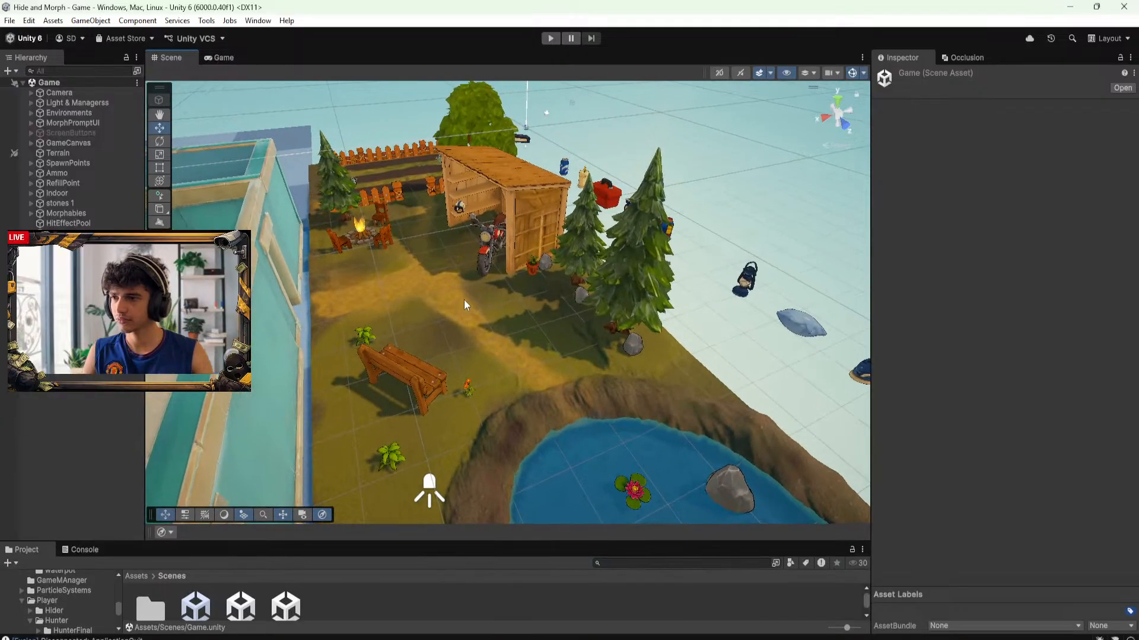
scroll(462, 301, "up", 5)
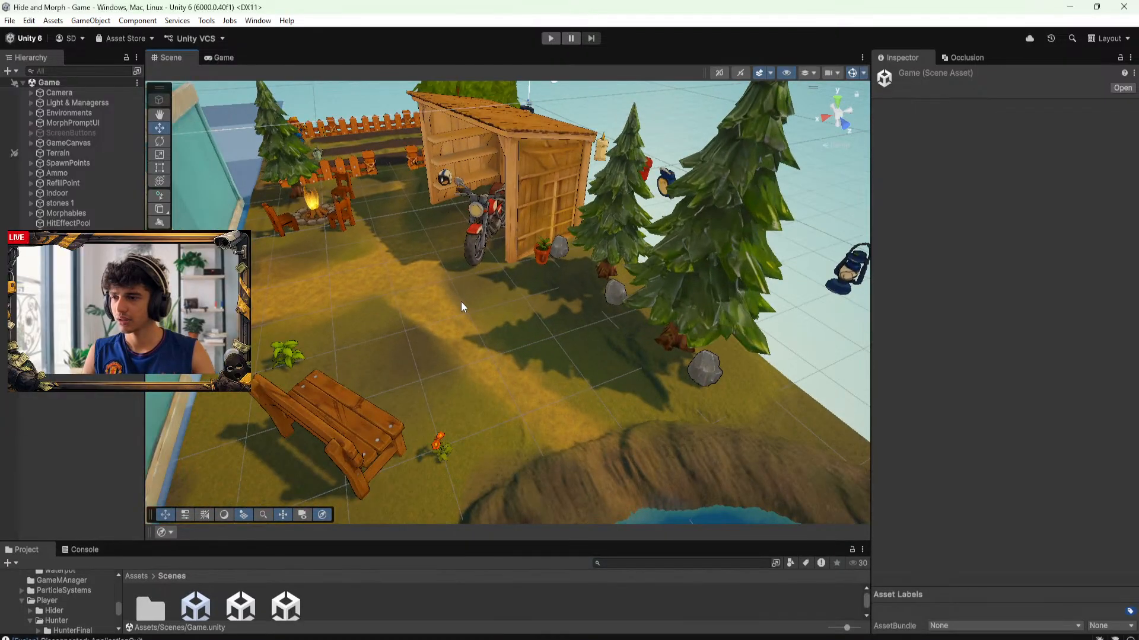
Switch to Visual Studio, open HunterShoot.cs and examine its shoot settings, animator and effect fields at the start of the class
left_click(772, 638)
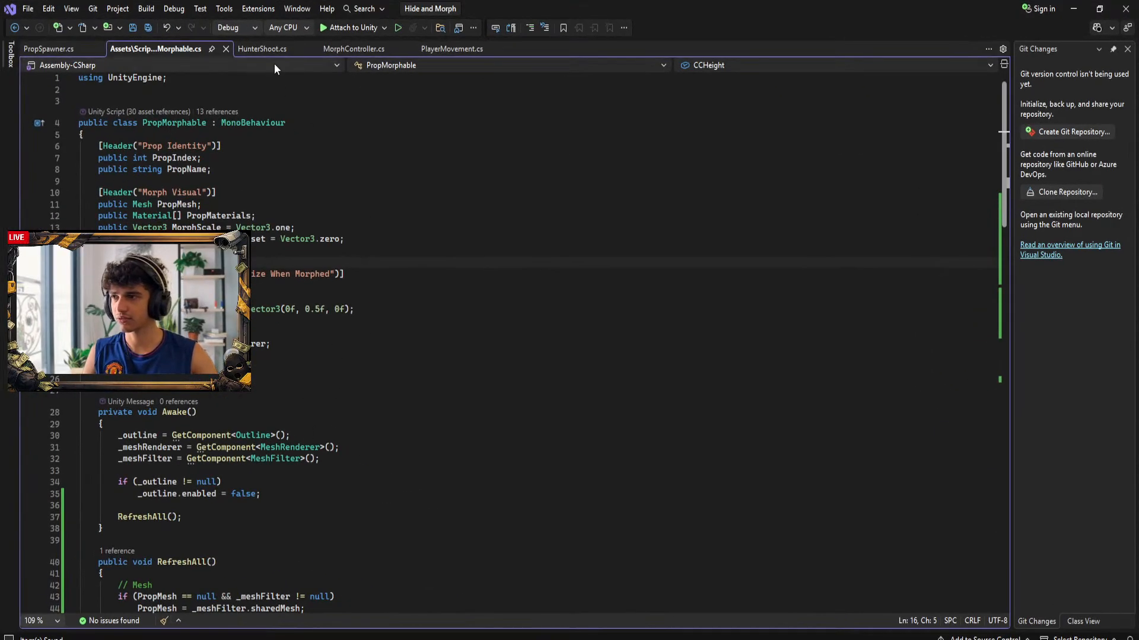
left_click(264, 48)
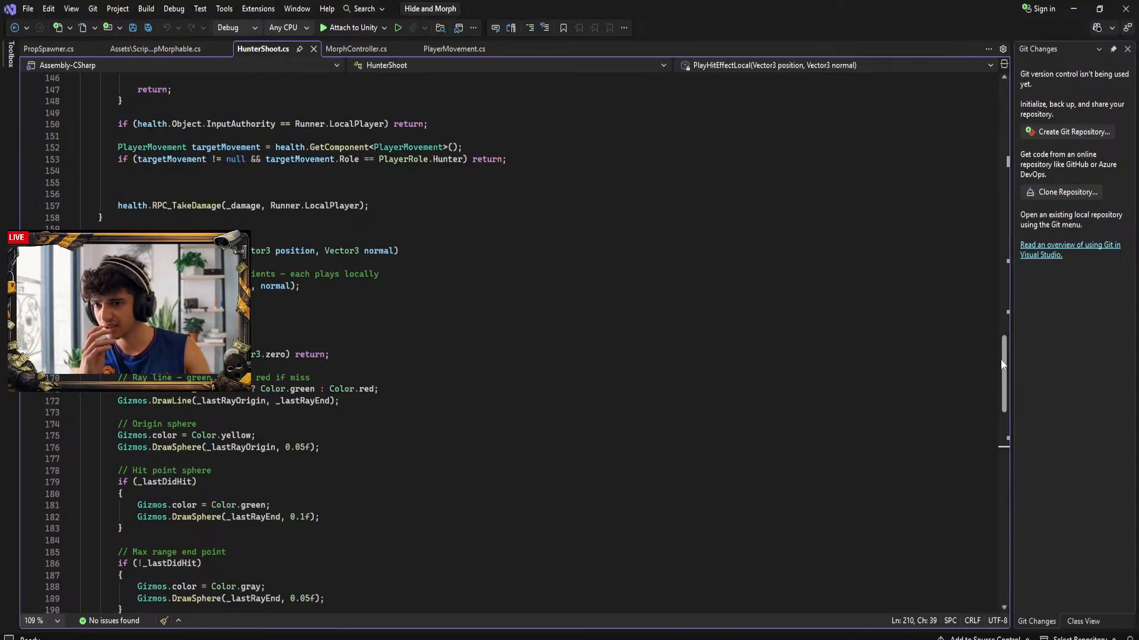
left_click_drag(1001, 360, 967, 105)
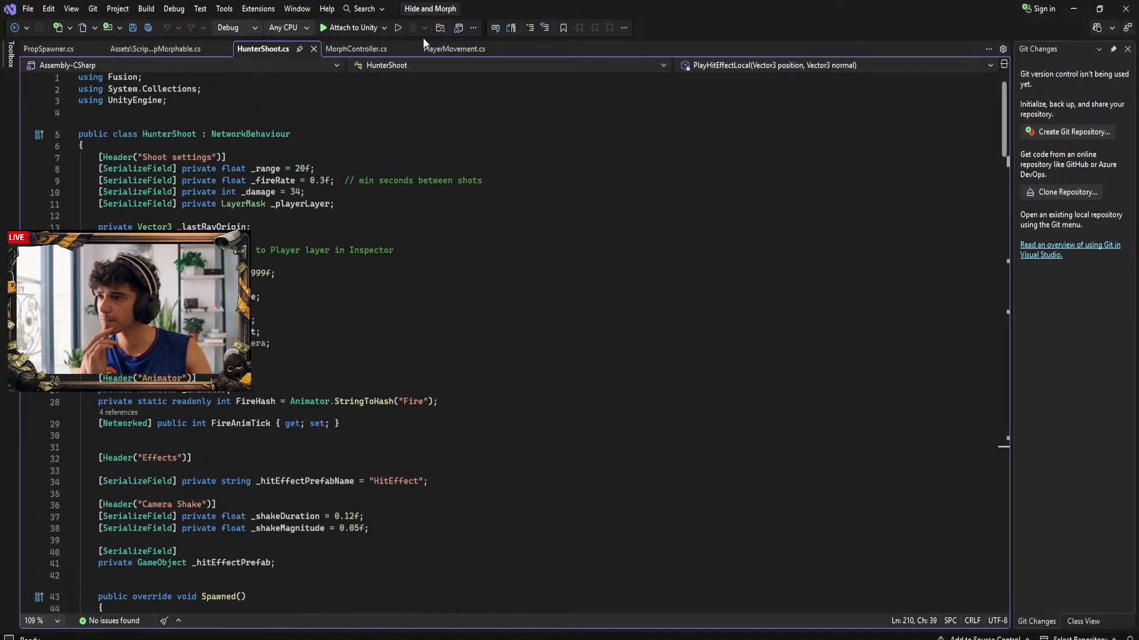
Check the MorphController and PlayerMovement scripts, switch back to Unity and enlarge the project browser below the scene view
left_click(364, 49)
left_click(452, 49)
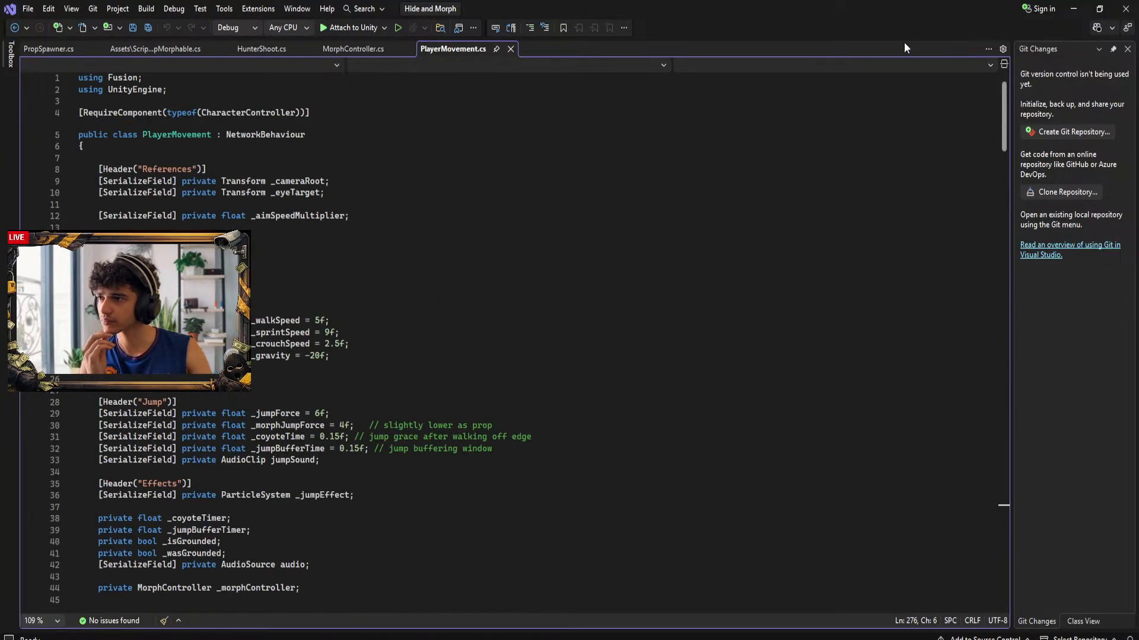
left_click(1073, 9)
left_click_drag(440, 540, 451, 430)
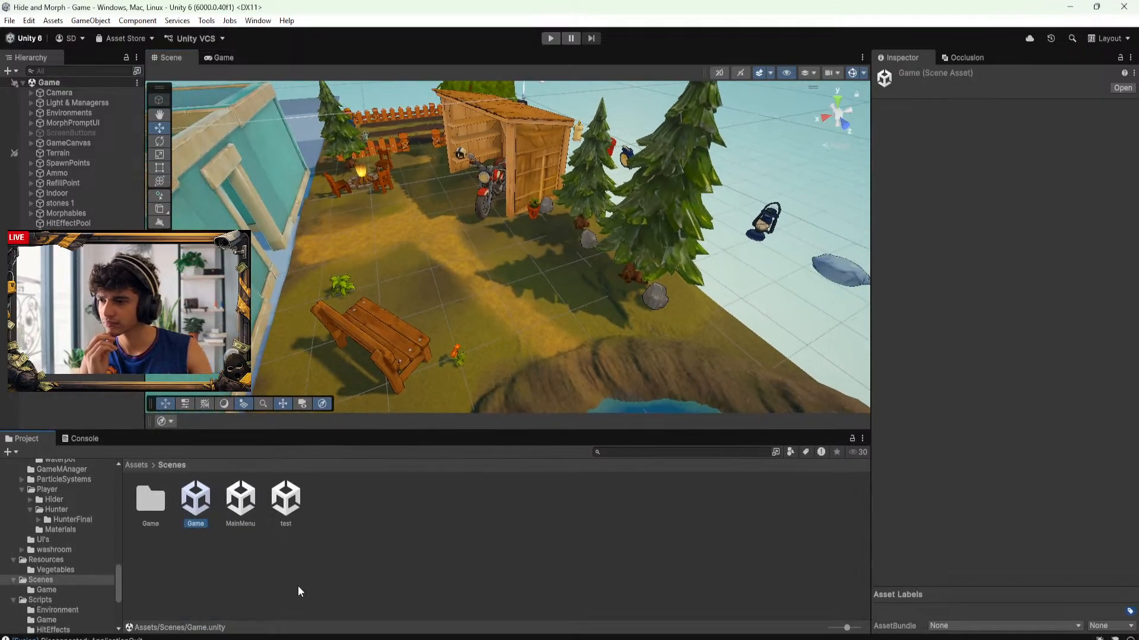
Look through the Game, Morphing, HitEffects and Networks folders under Assets/Scripts and open the Player folder
left_click(247, 546)
left_click(136, 465)
double_click(560, 504)
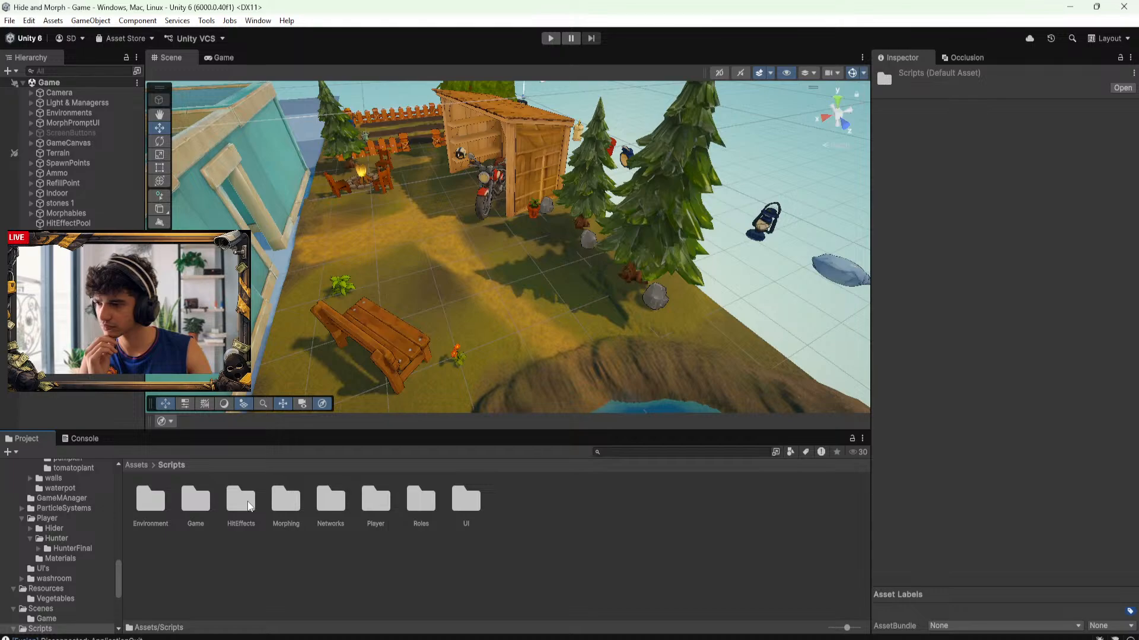
double_click(197, 503)
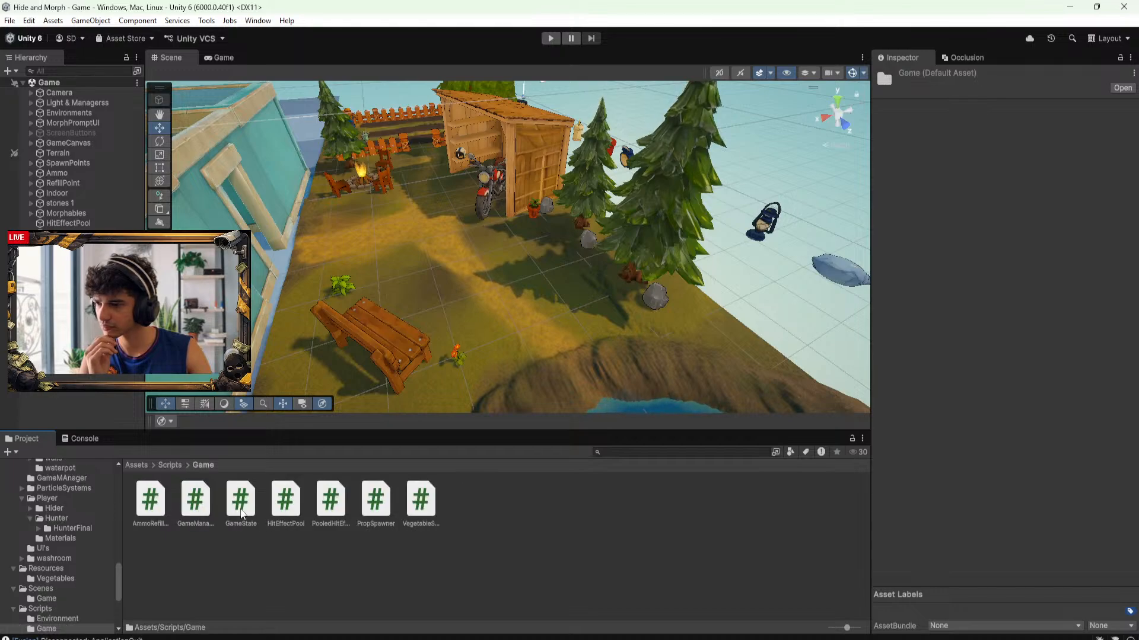
left_click(171, 465)
double_click(286, 504)
left_click(171, 465)
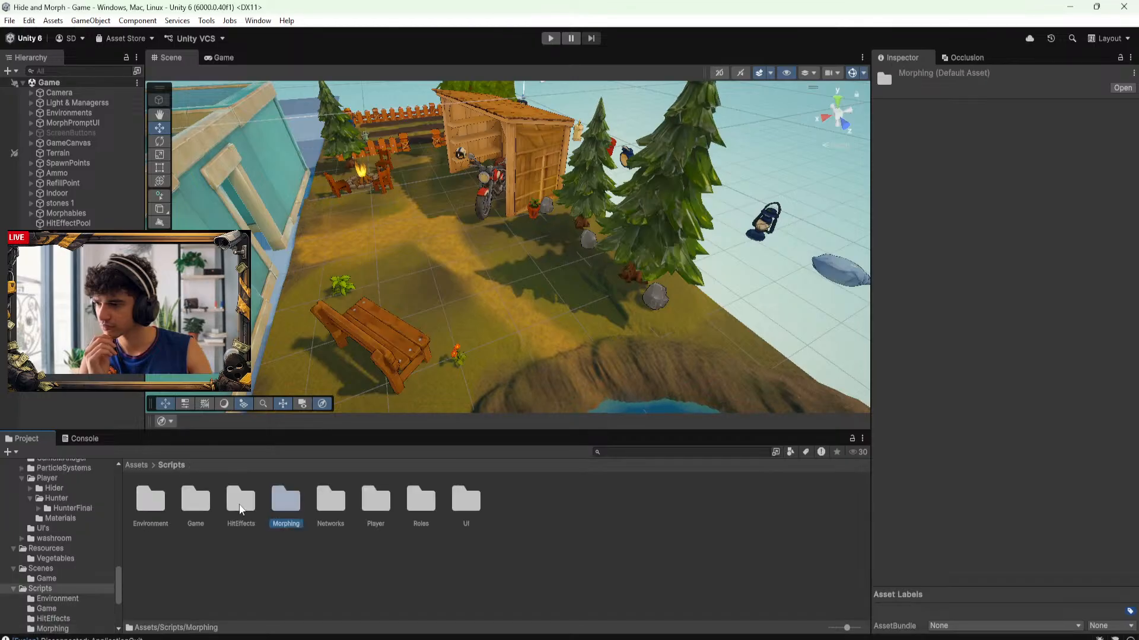
double_click(241, 500)
left_click(170, 465)
double_click(331, 502)
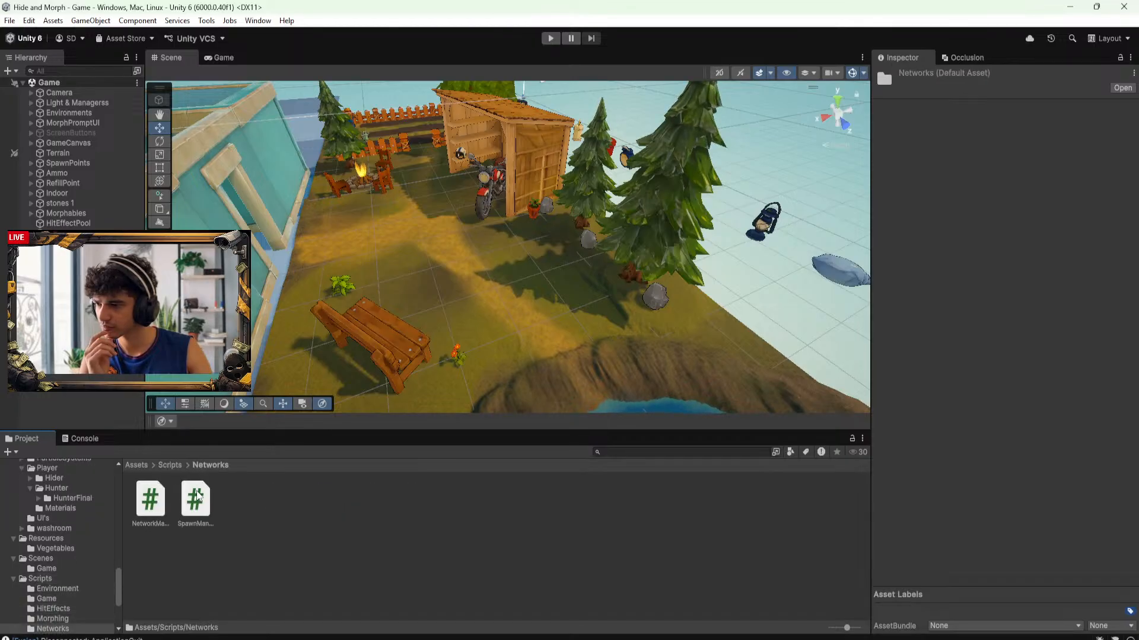
left_click(171, 465)
double_click(380, 504)
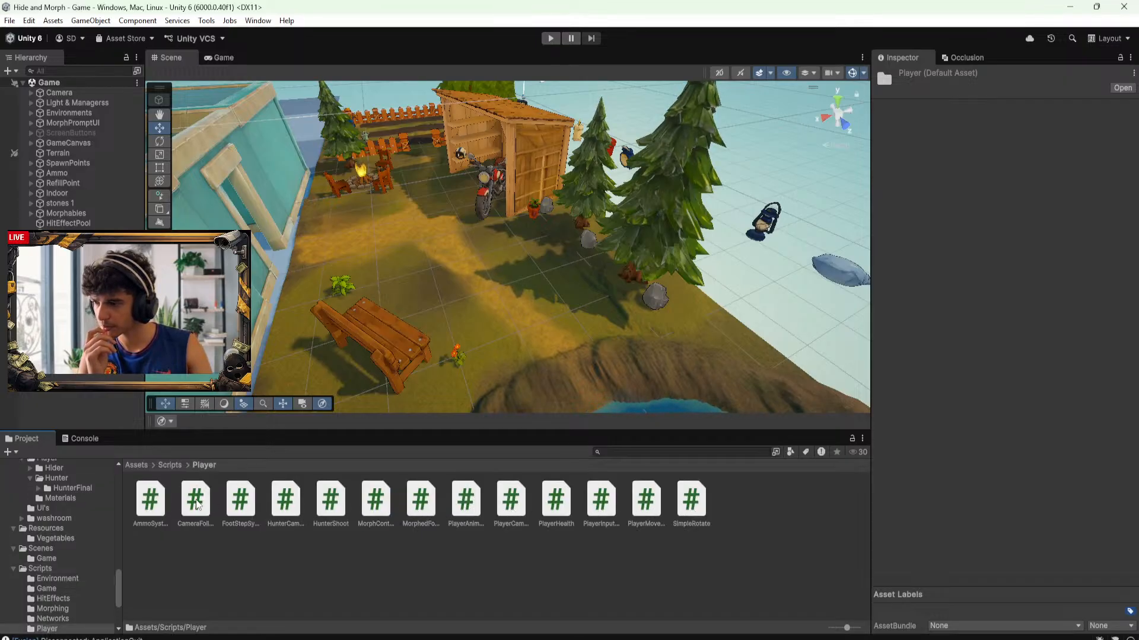
Open the FootStepSystem script in Visual Studio and review its footstep playback and random clip methods
double_click(243, 504)
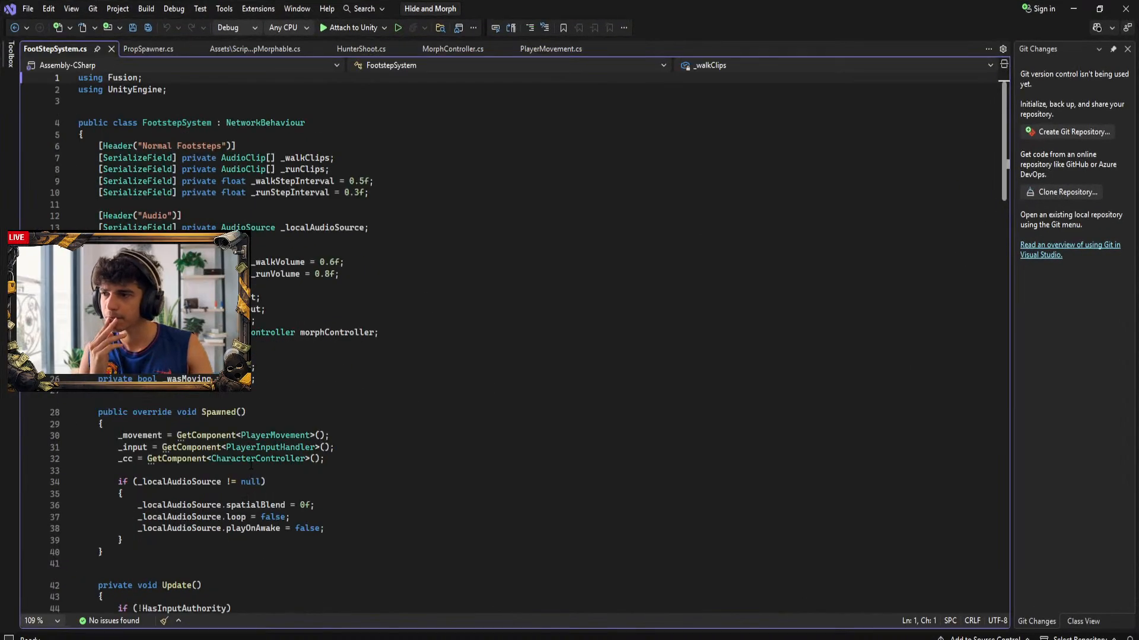
scroll(251, 466, "down", 19)
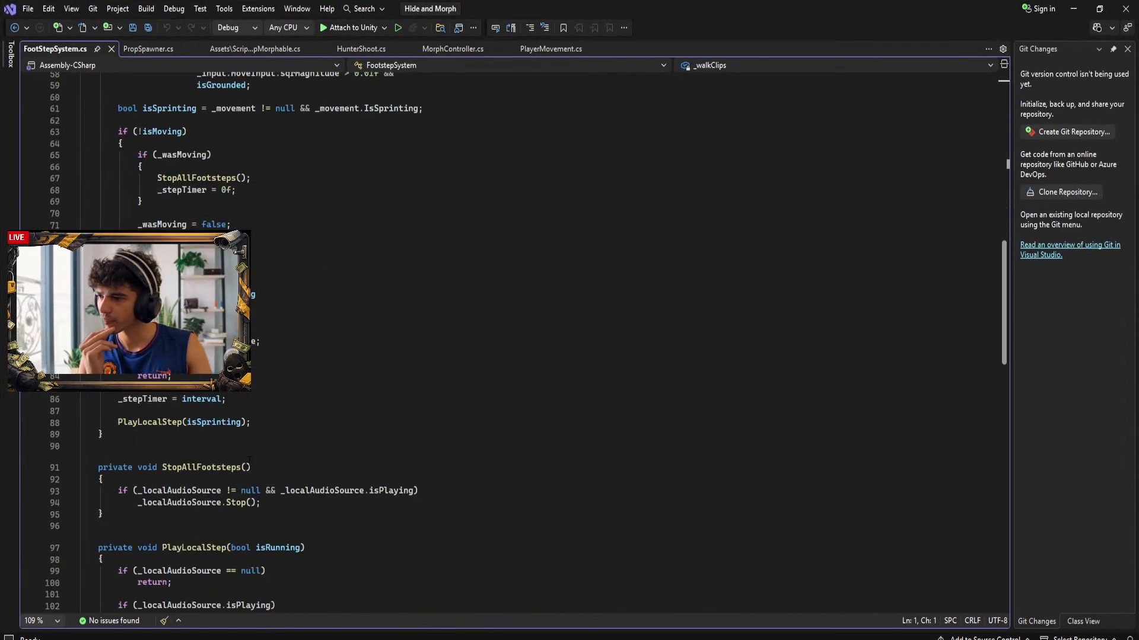
scroll(248, 460, "down", 19)
scroll(281, 451, "up", 6)
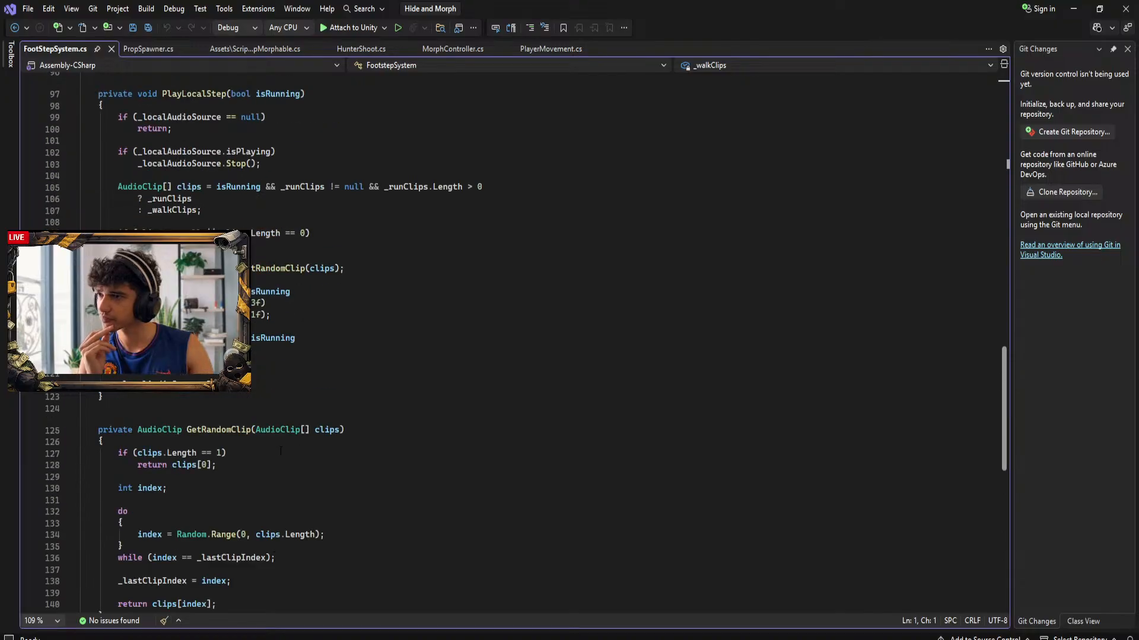
scroll(280, 451, "up", 6)
left_click_drag(994, 368, 996, 154)
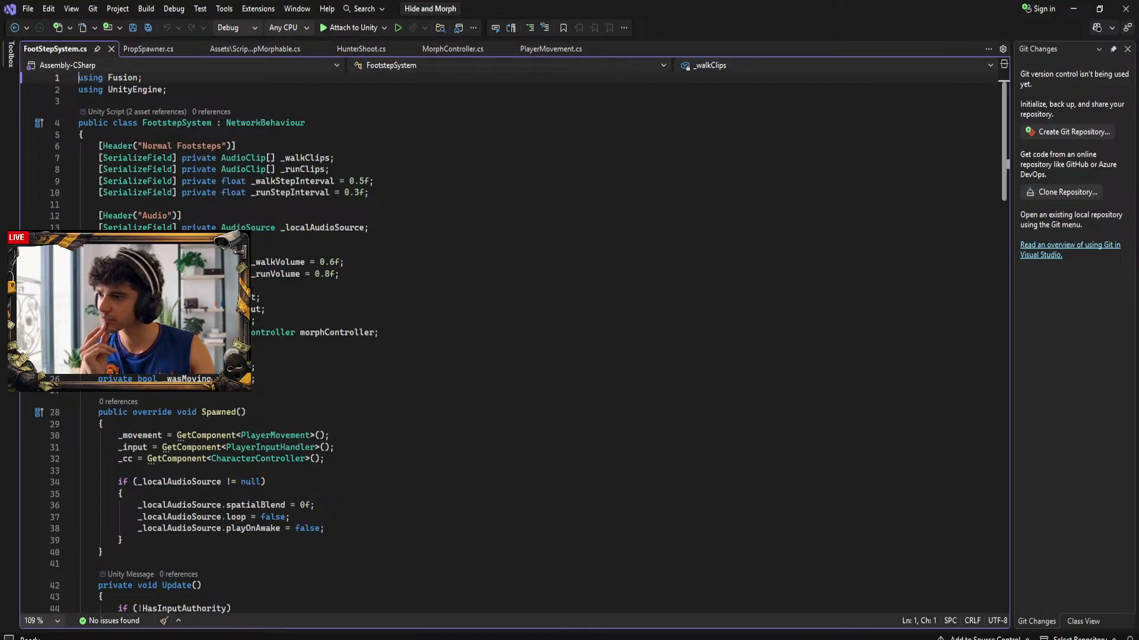
Delete the Debug.Log("Not Playing FootstepAudio") line from the morphed check in FootstepSystem's Update method and save the script
scroll(457, 318, "down", 2)
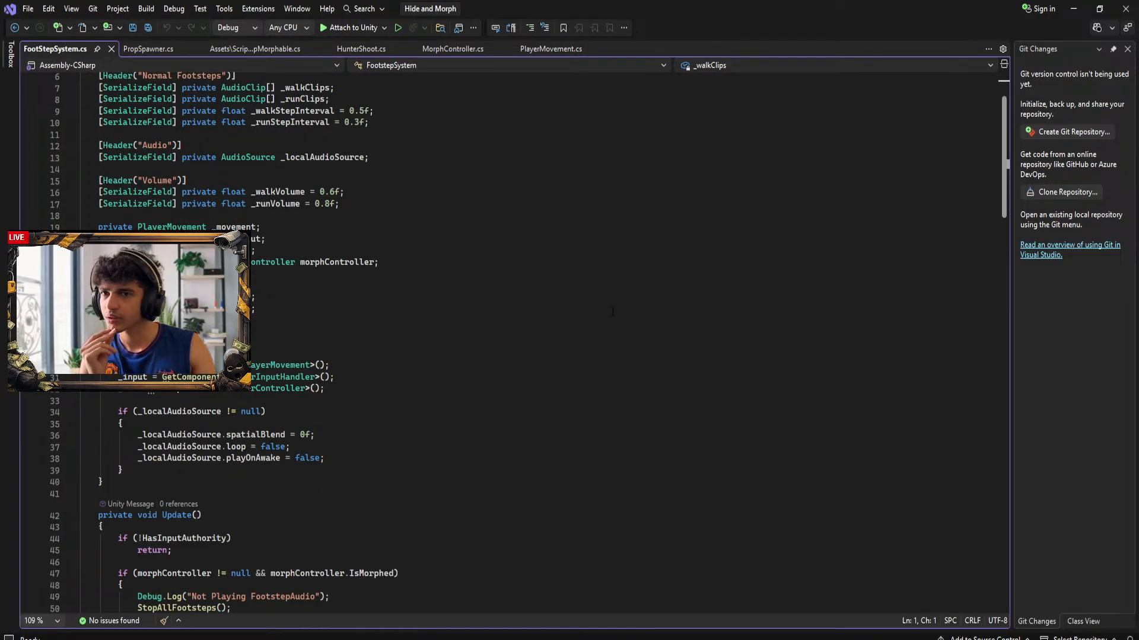
scroll(613, 311, "down", 6)
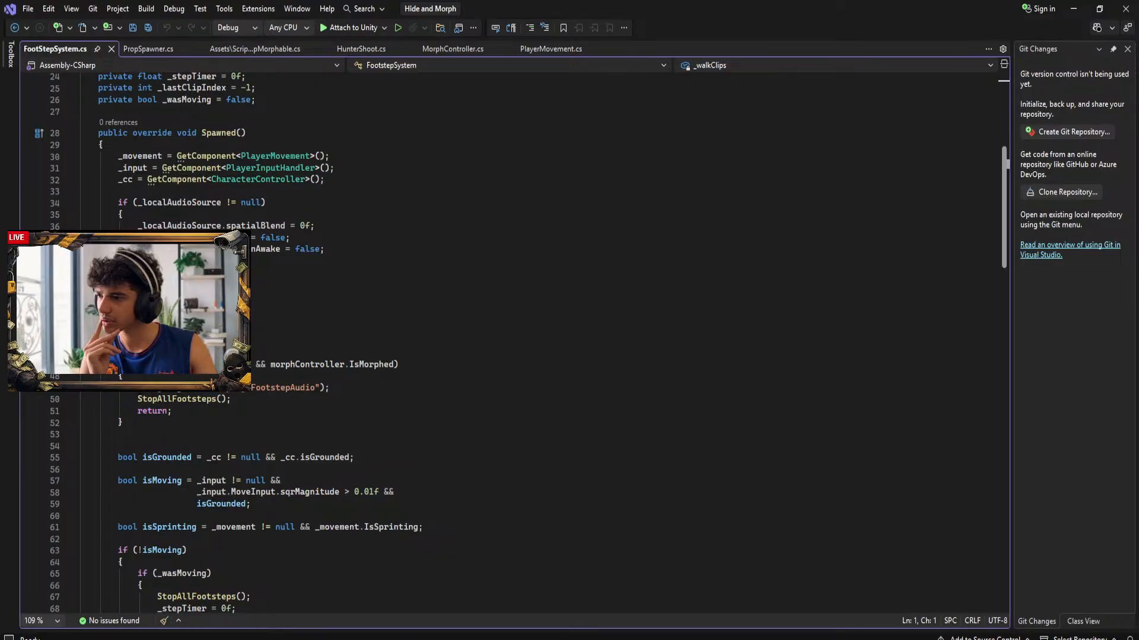
left_click_drag(133, 387, 331, 387)
key("Delete")
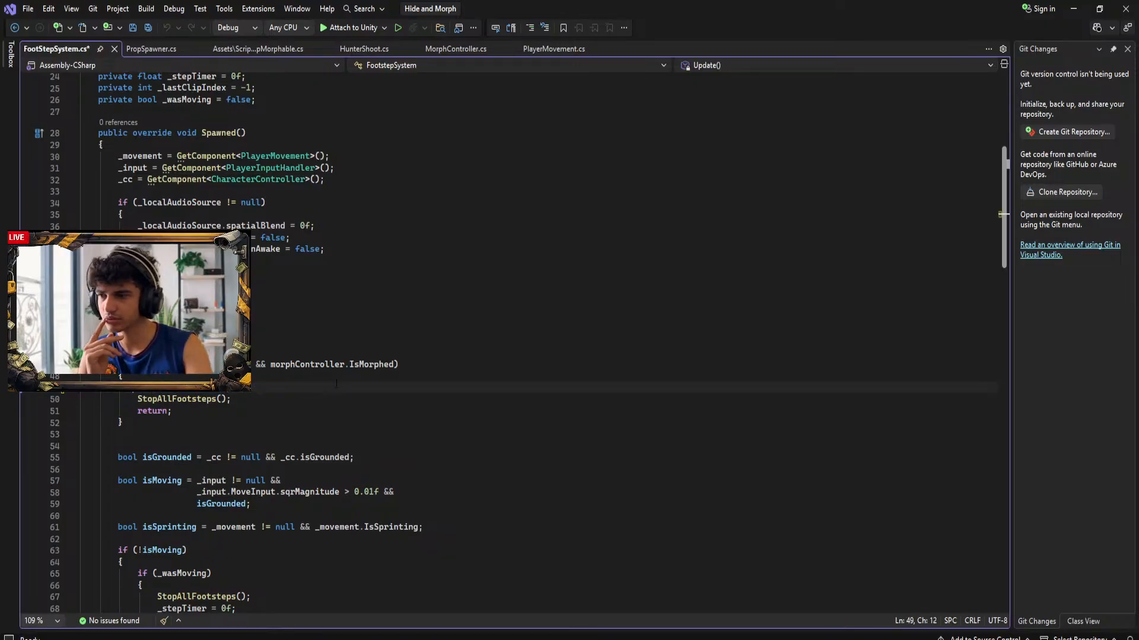
left_click(442, 411)
key("ctrl+s")
scroll(386, 439, "down", 5)
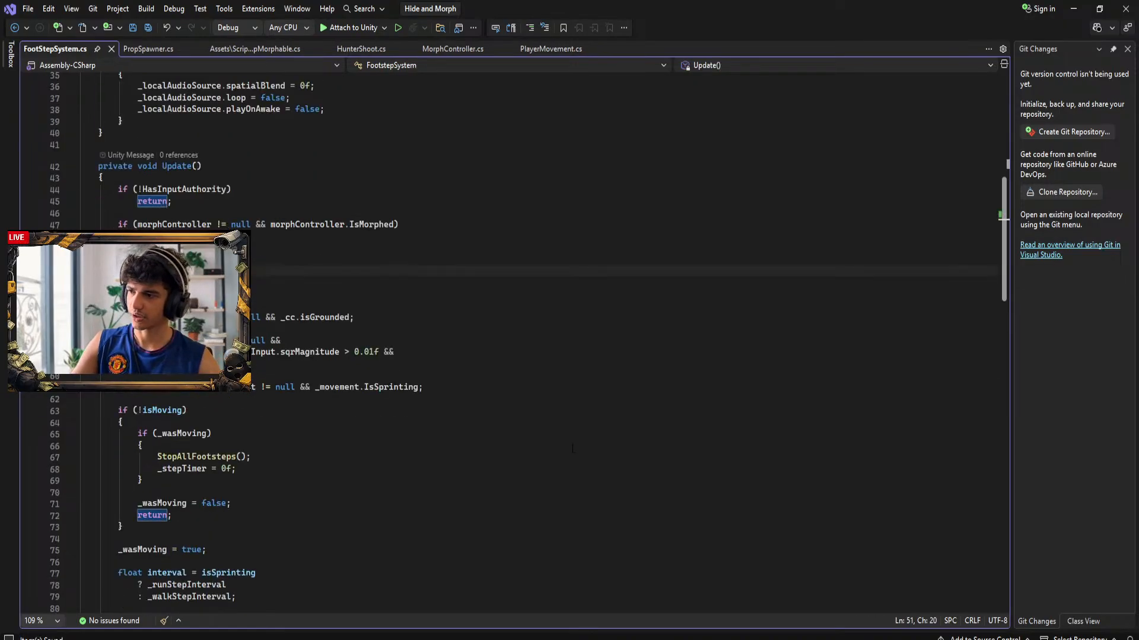
scroll(382, 448, "down", 3)
scroll(356, 427, "up", 7)
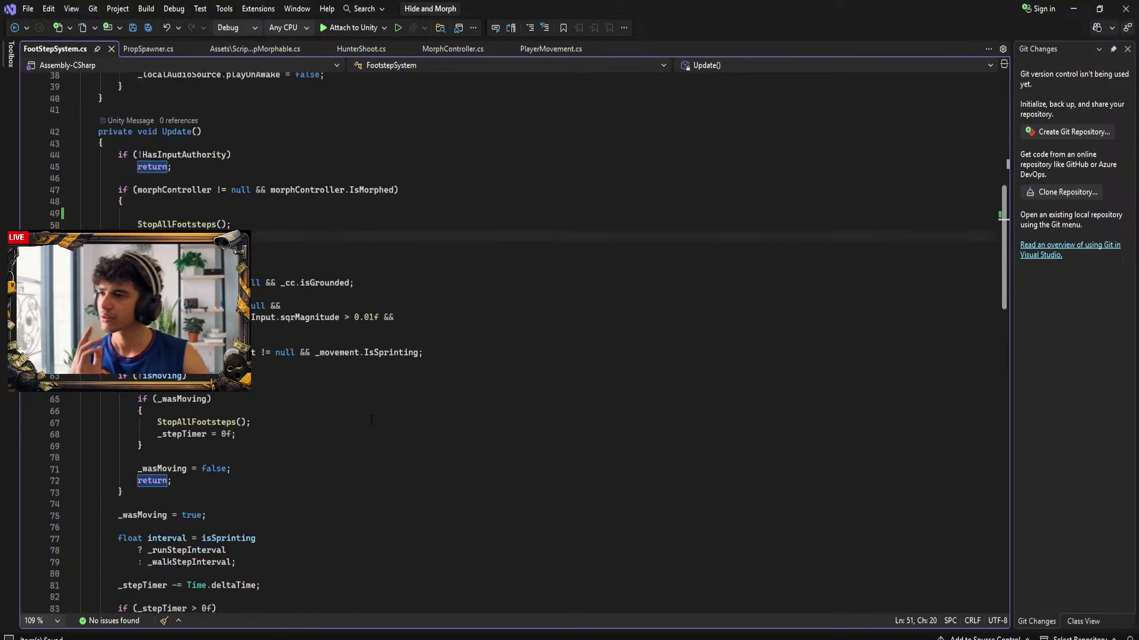
Switch back to Unity and inspect the house and its surroundings from above in the scene view
left_click(1072, 9)
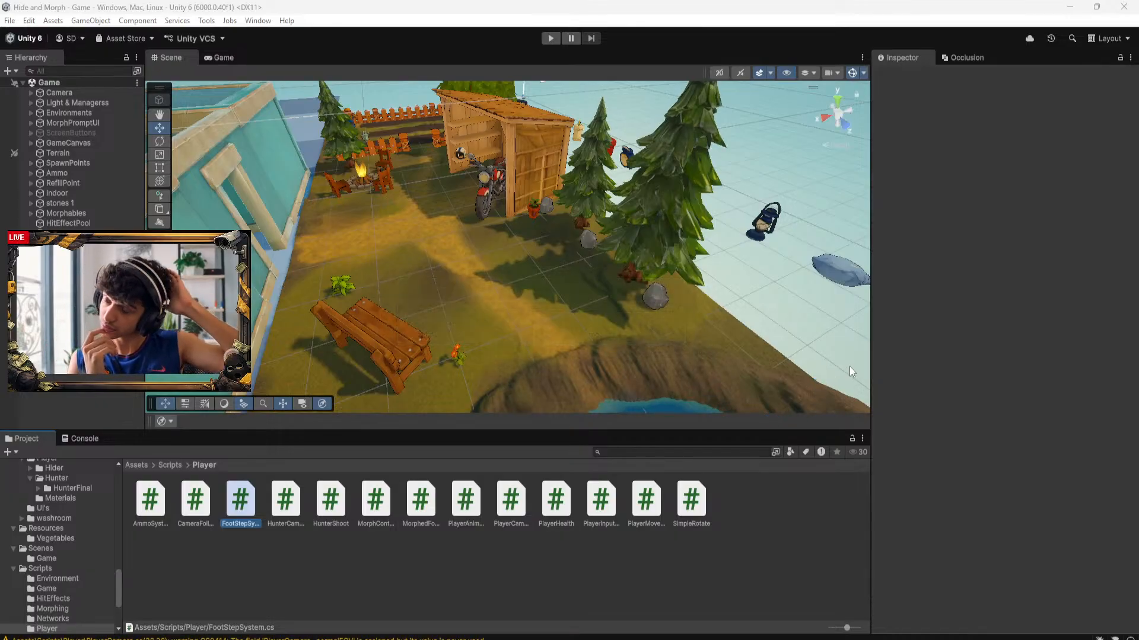
scroll(532, 245, "down", 6)
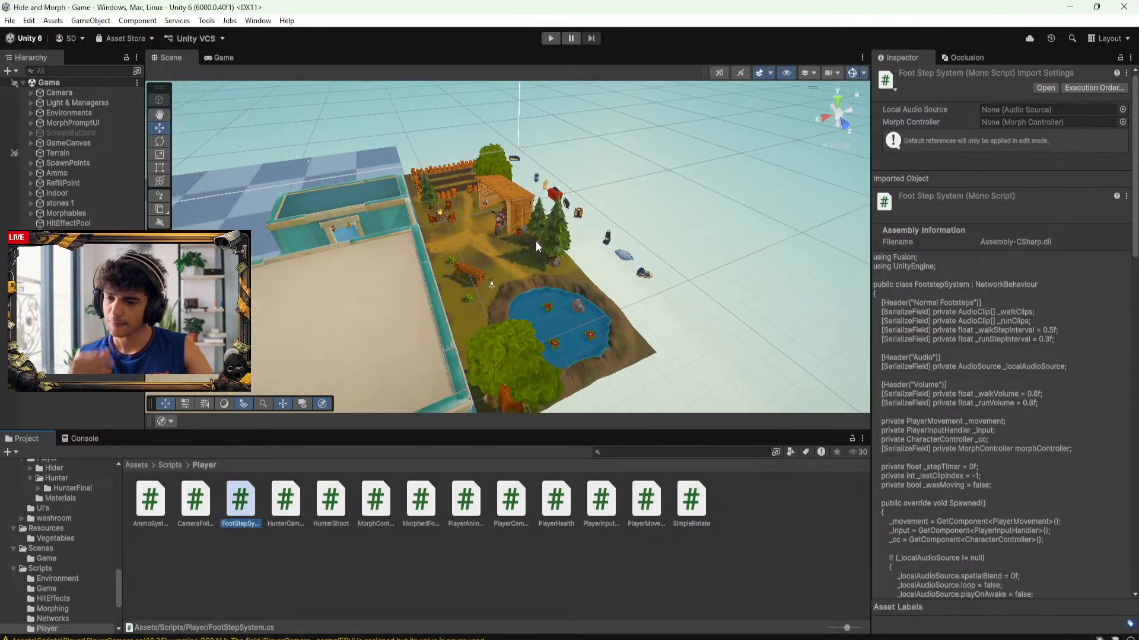
left_click_drag(474, 245, 721, 360, "alt")
scroll(721, 360, "up", 4)
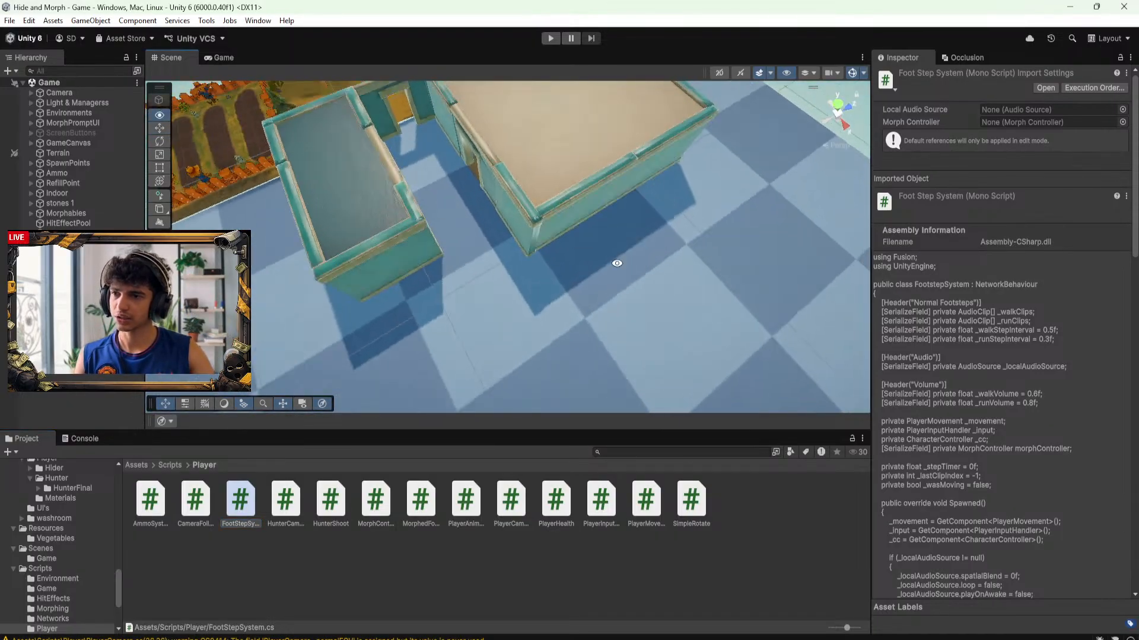
Examine the layout of the two teal rooms and the free checkered floor beside them from several angles
left_click_drag(618, 262, 660, 256, "alt")
scroll(628, 291, "down", 3)
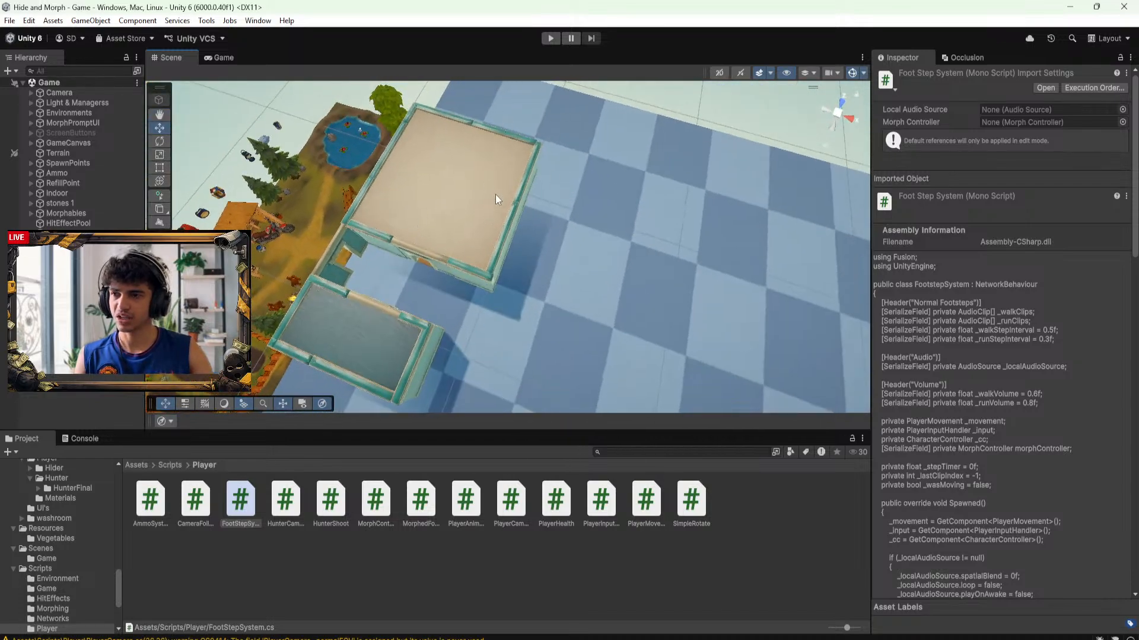
left_click_drag(496, 193, 460, 273, "alt")
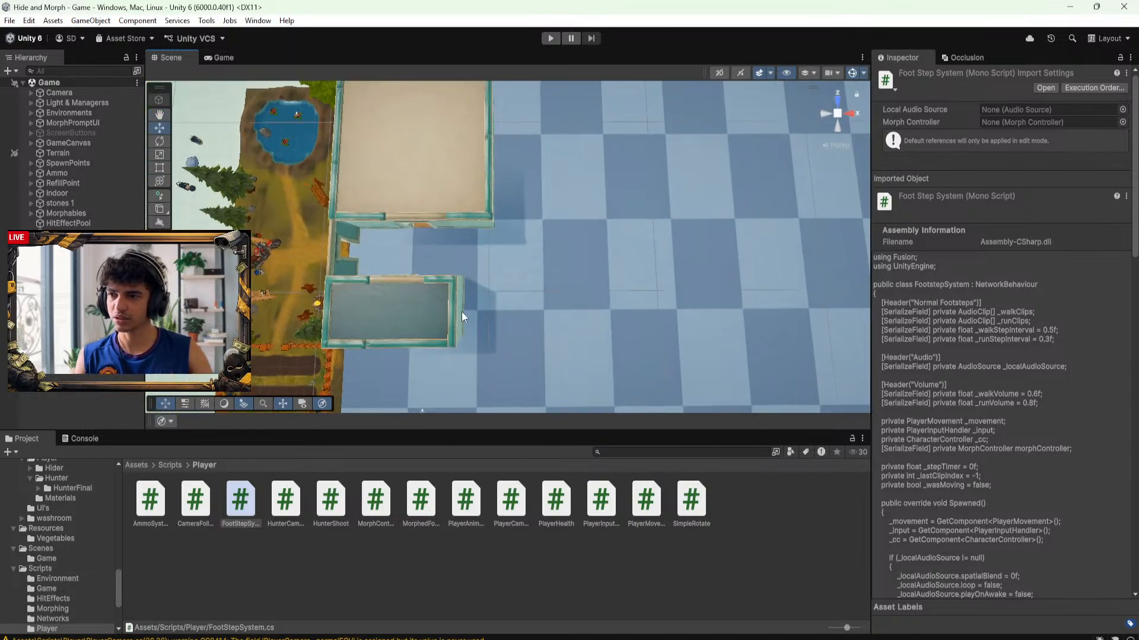
left_click_drag(504, 314, 471, 231, "alt")
scroll(471, 232, "up", 3)
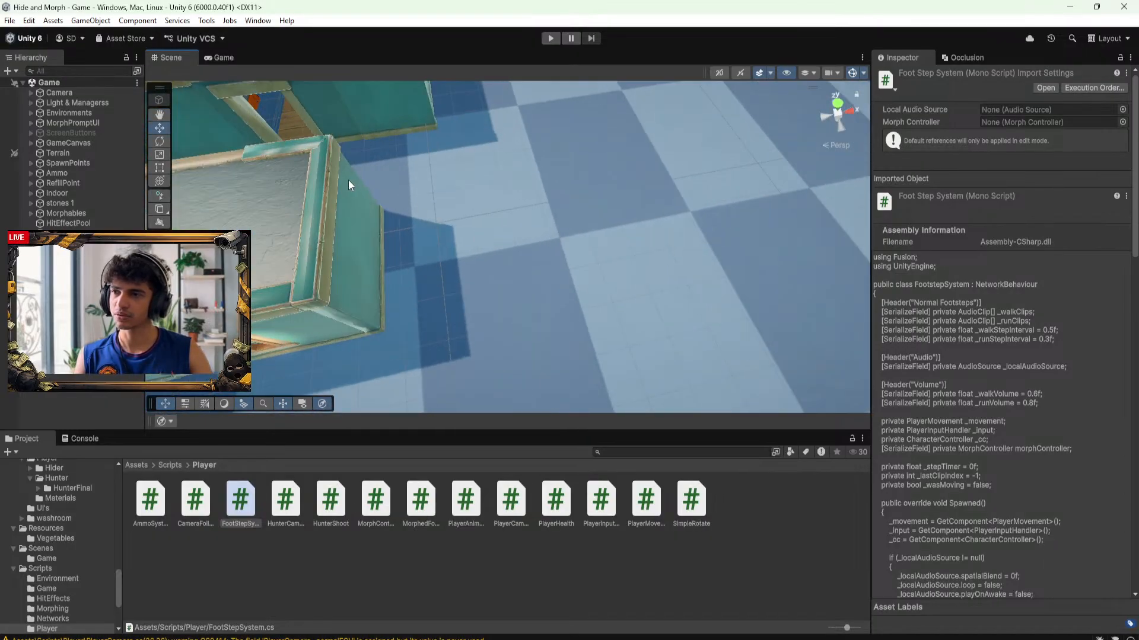
left_click_drag(458, 311, 513, 317, "alt")
scroll(514, 318, "down", 3)
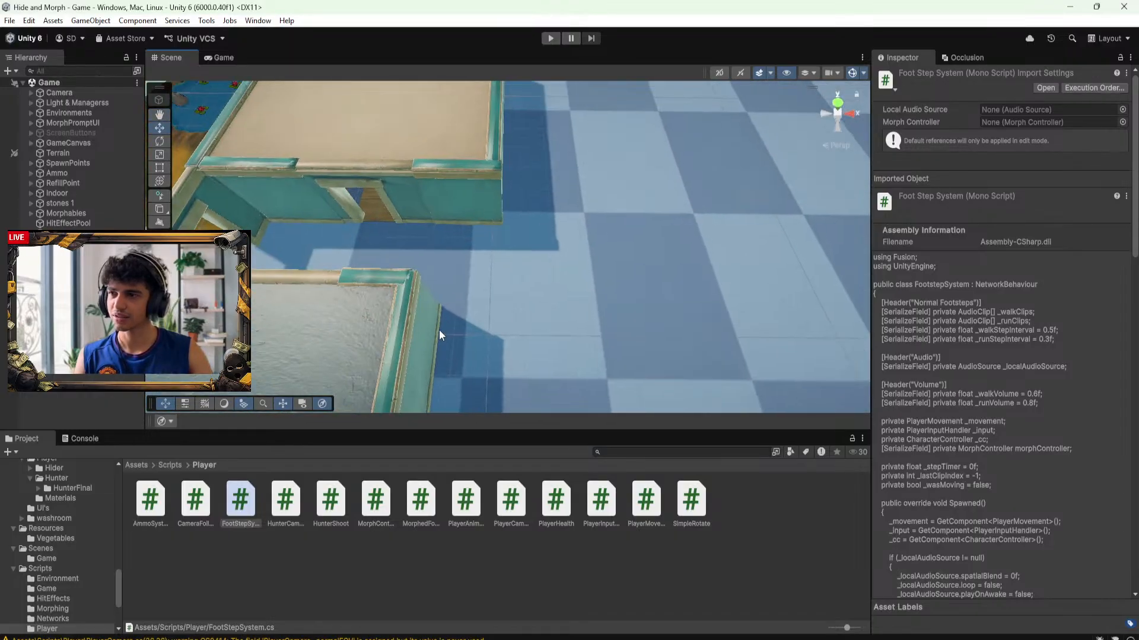
left_click_drag(482, 233, 414, 214, "alt")
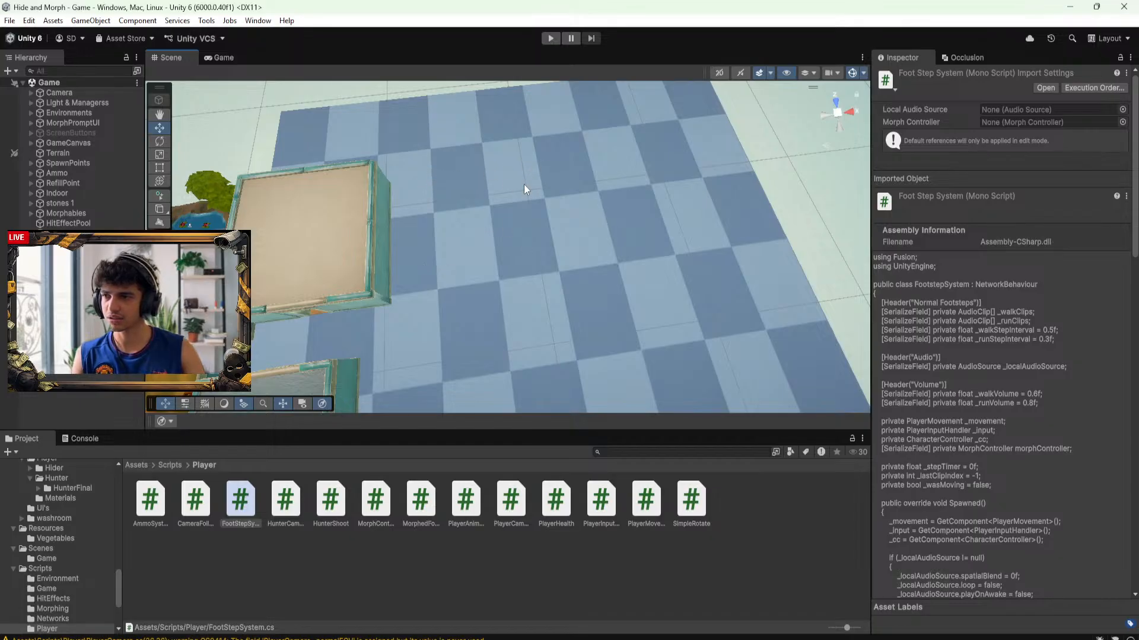
scroll(558, 346, "down", 3)
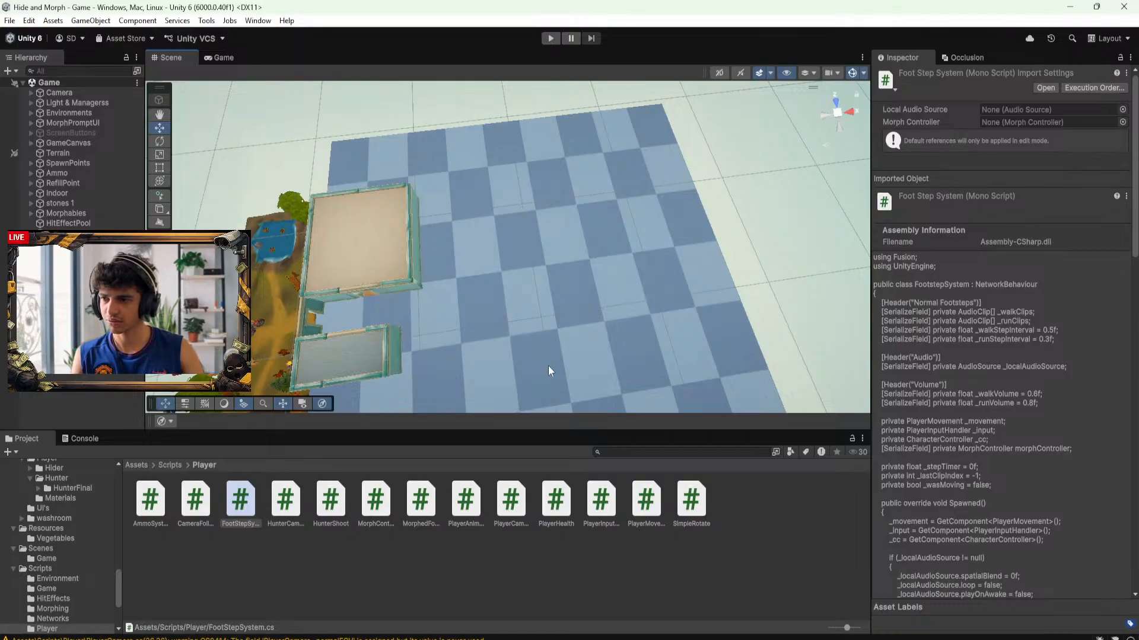
left_click_drag(501, 317, 536, 216, "alt")
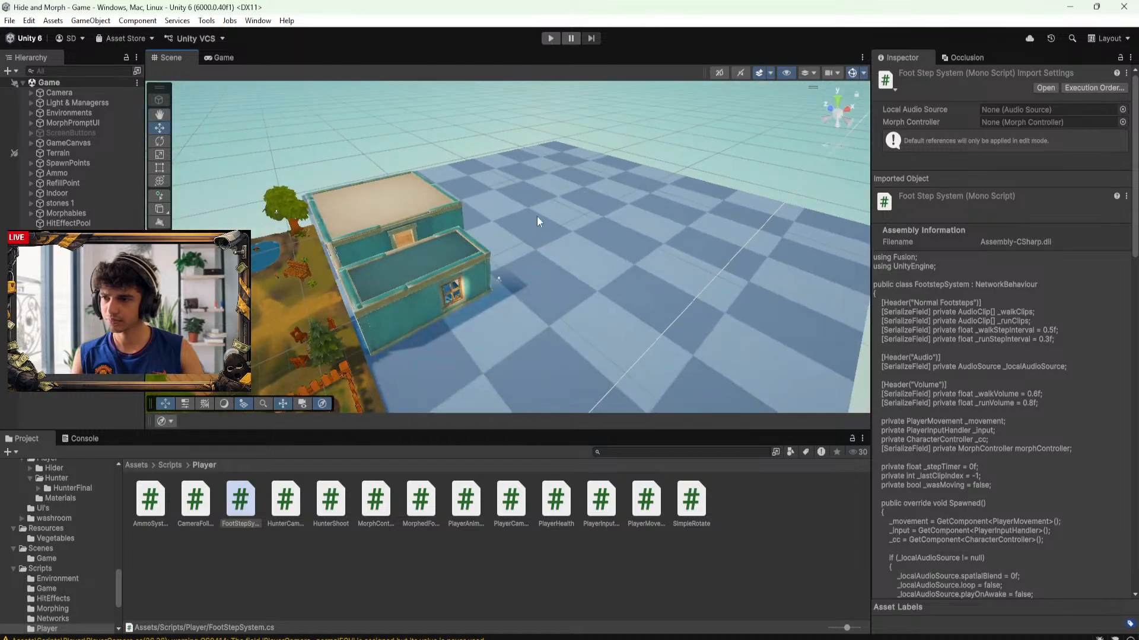
scroll(520, 255, "up", 4)
left_click_drag(521, 255, 391, 269, "alt")
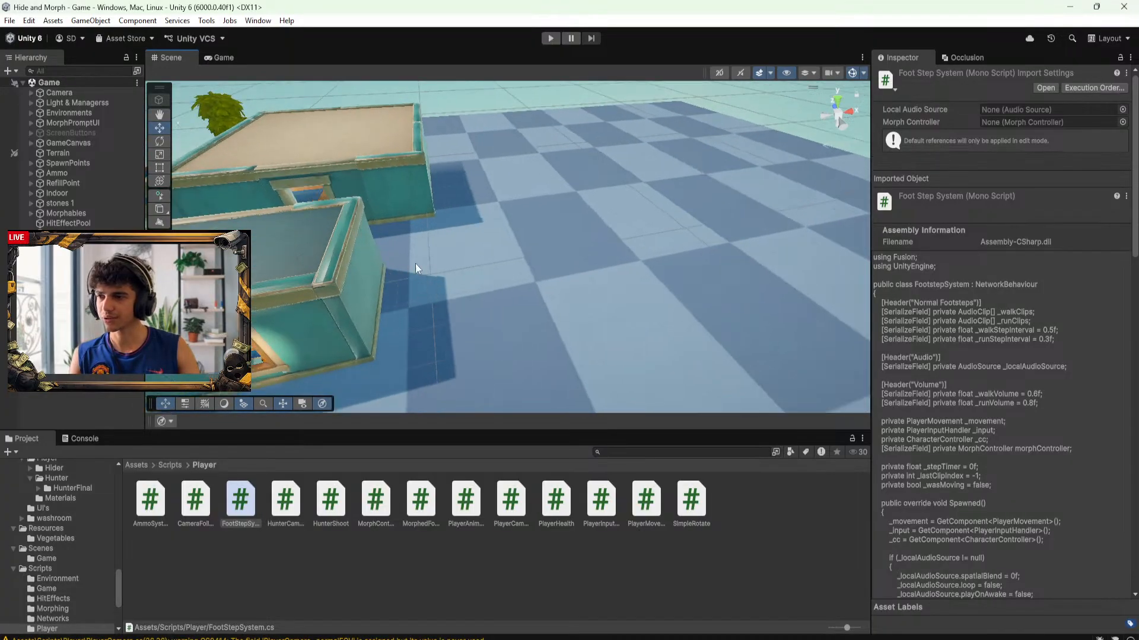
left_click_drag(416, 319, 444, 319, "alt")
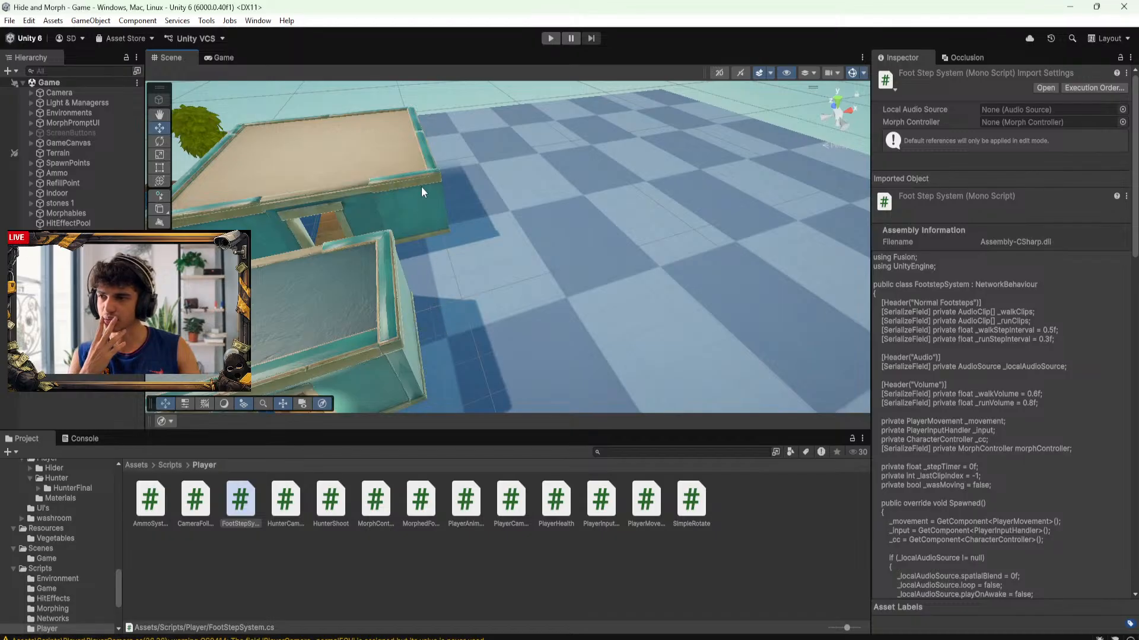
scroll(448, 302, "down", 3)
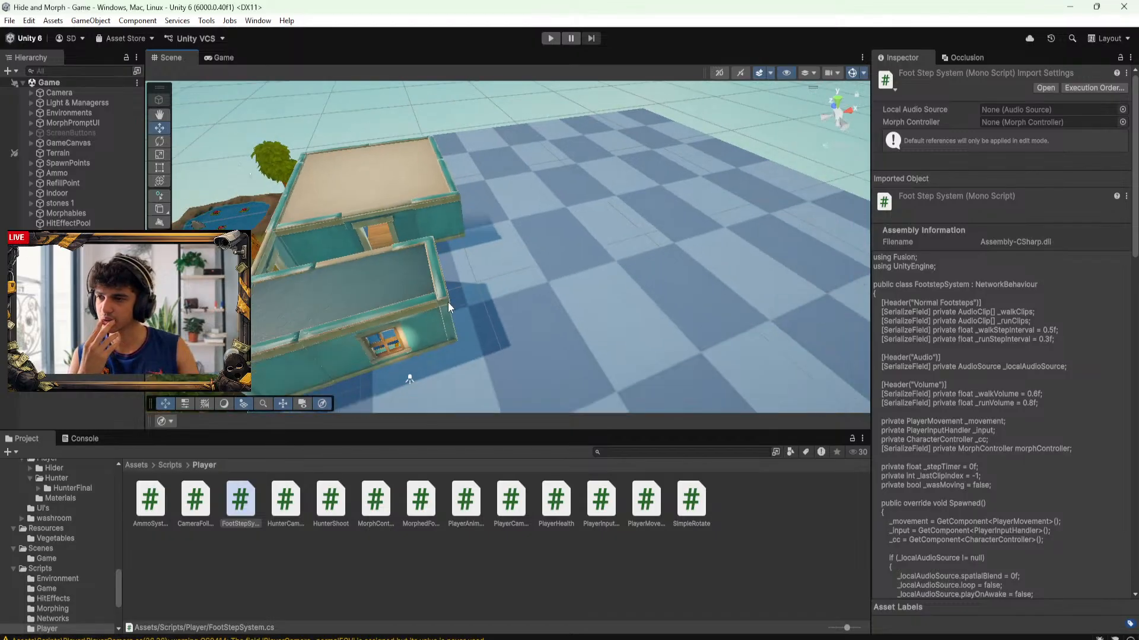
scroll(457, 311, "down", 3)
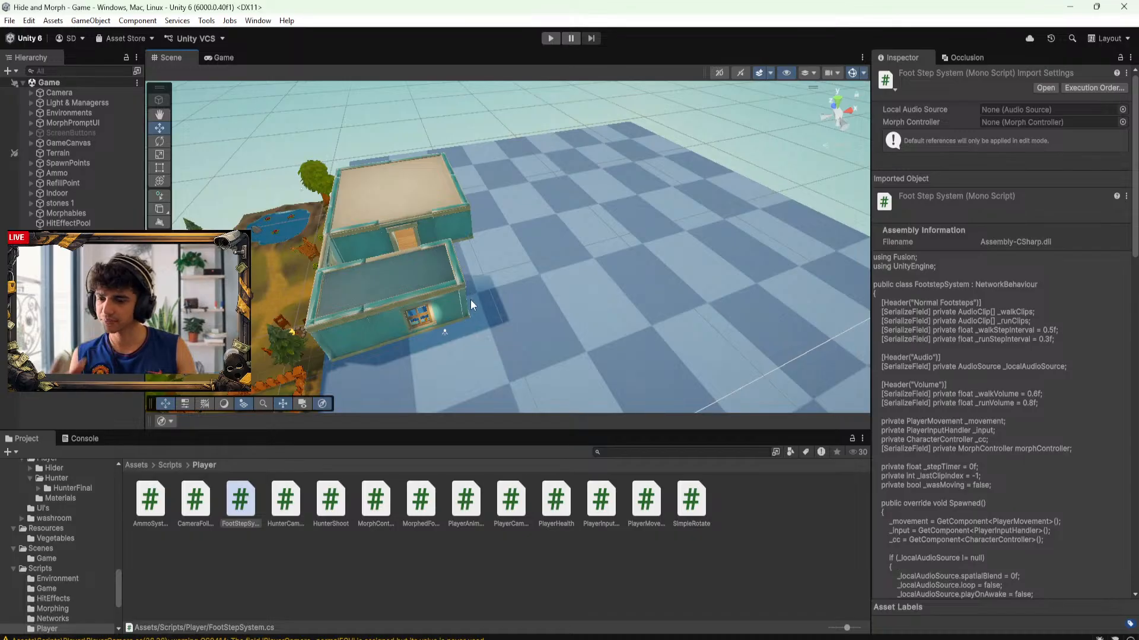
Examine the smaller room's walls, the garden next to it and the gap between it and the larger room
right_click_drag(464, 287, 570, 255)
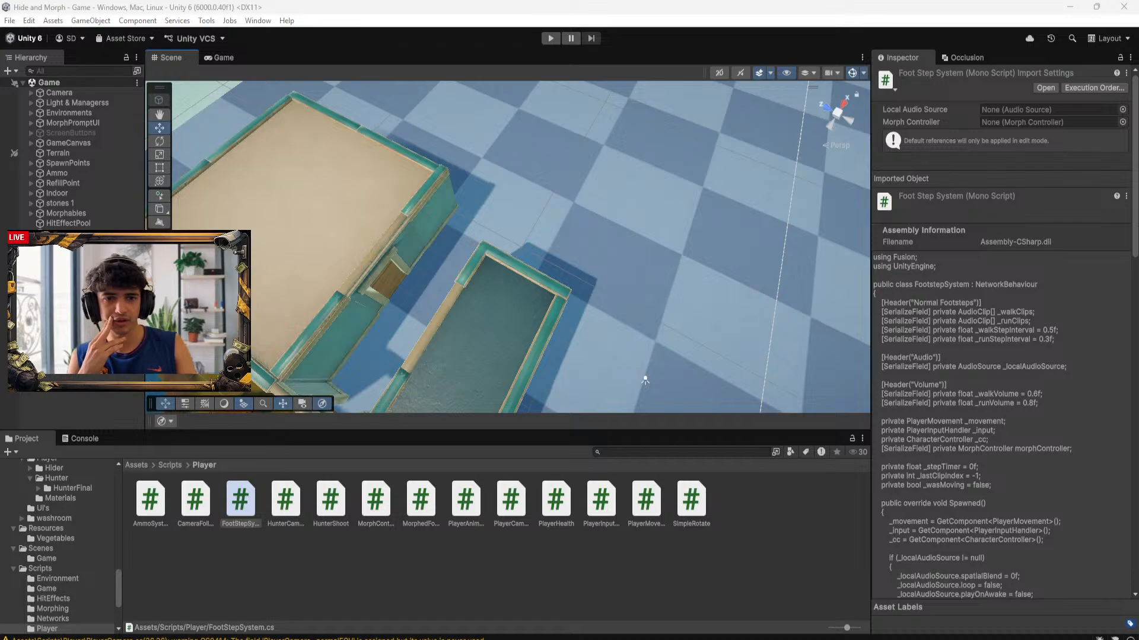
scroll(604, 274, "down", 4)
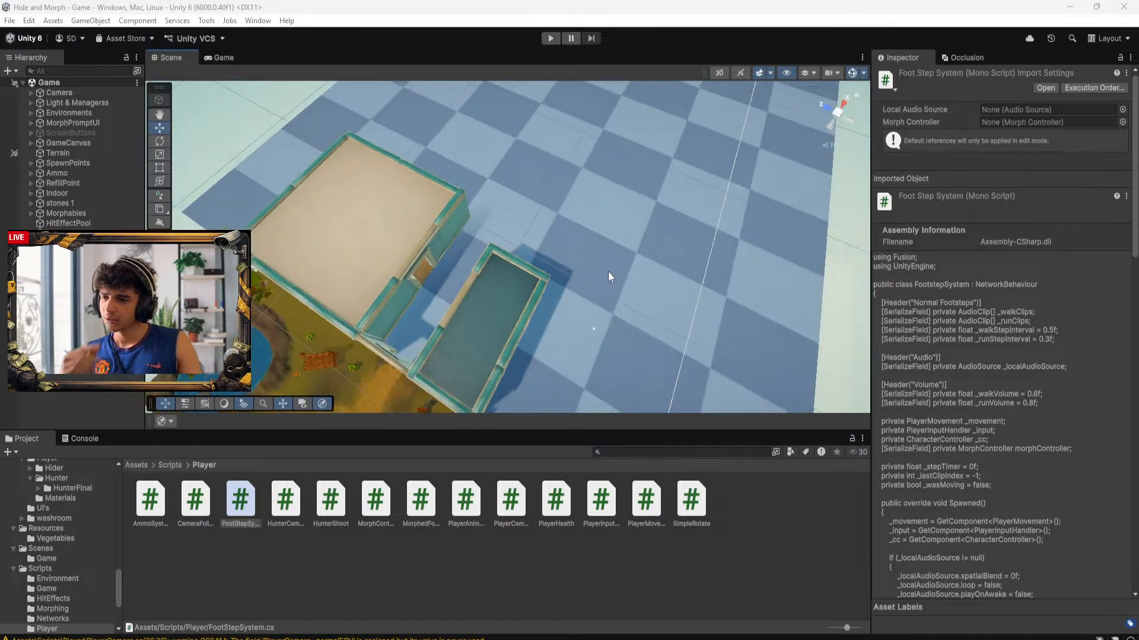
left_click_drag(607, 272, 663, 265, "alt")
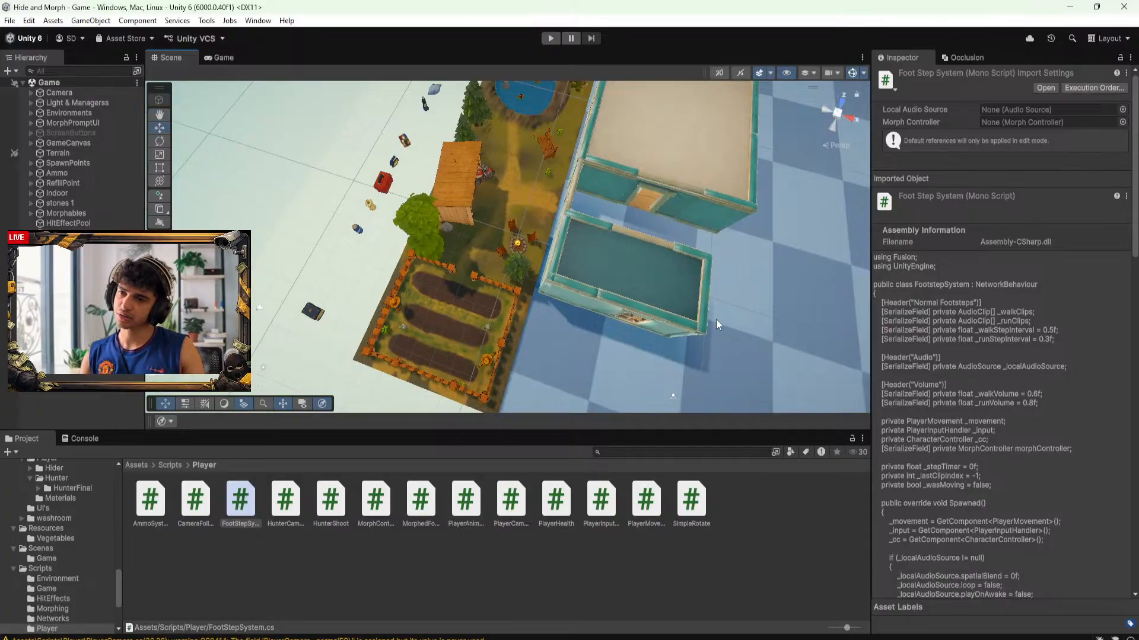
scroll(604, 293, "up", 10)
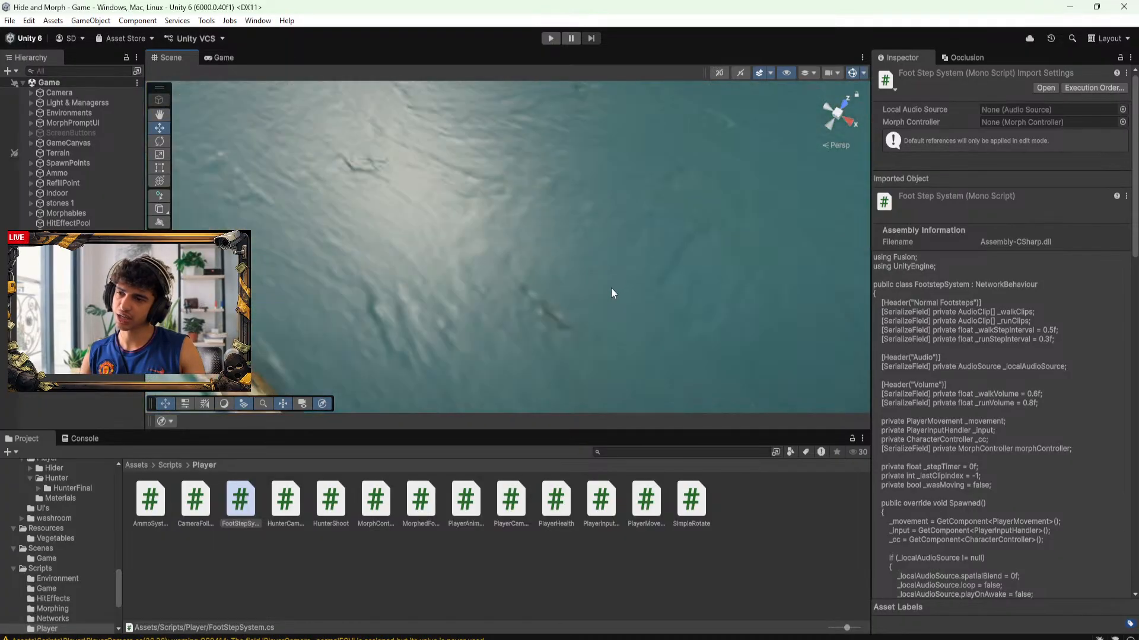
scroll(611, 287, "up", 2)
left_click_drag(603, 275, 591, 297, "alt")
scroll(596, 261, "down", 2)
scroll(596, 261, "down", 3)
scroll(642, 244, "up", 3)
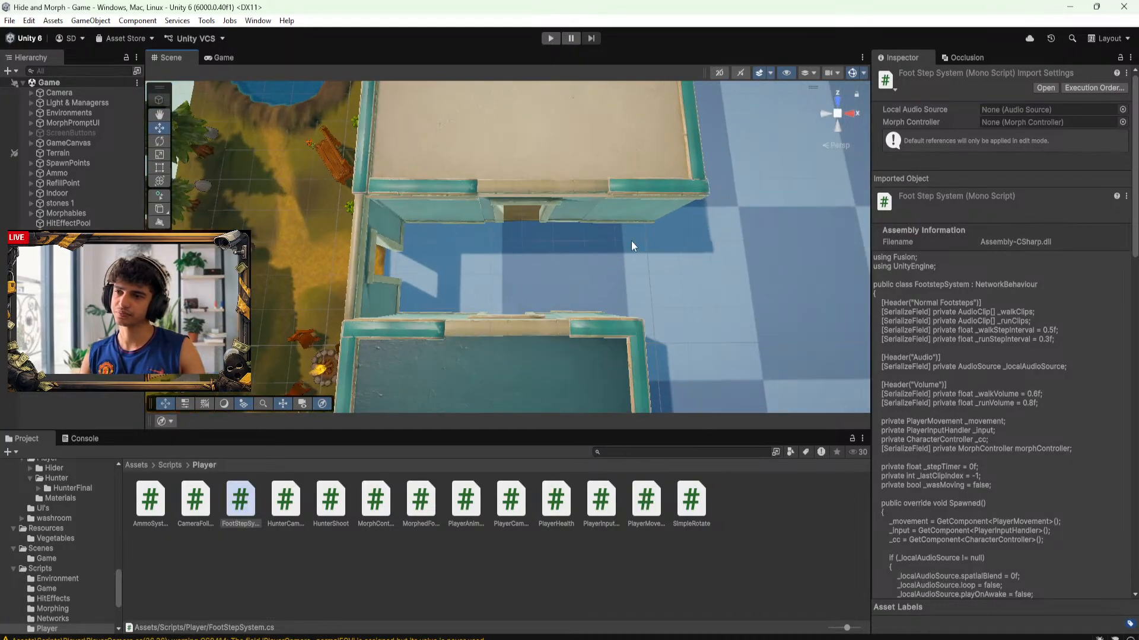
middle_click_drag(631, 240, 582, 134)
scroll(568, 176, "down", 2)
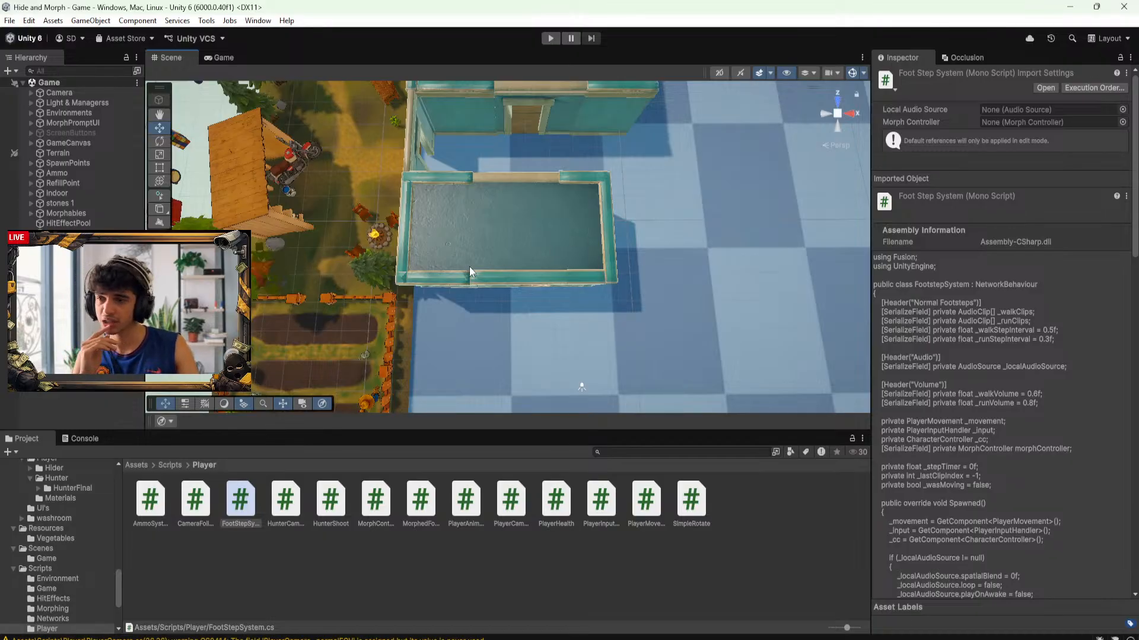
left_click_drag(485, 279, 564, 239, "alt")
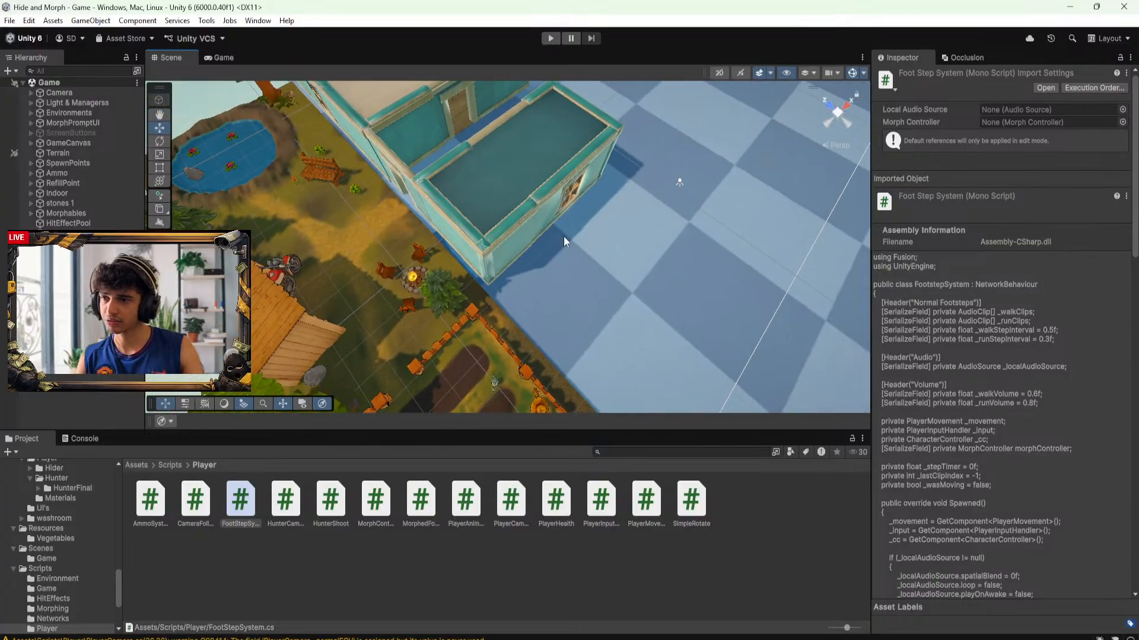
left_click_drag(473, 251, 480, 333, "alt")
middle_click_drag(479, 341, 465, 287)
scroll(461, 286, "up", 6)
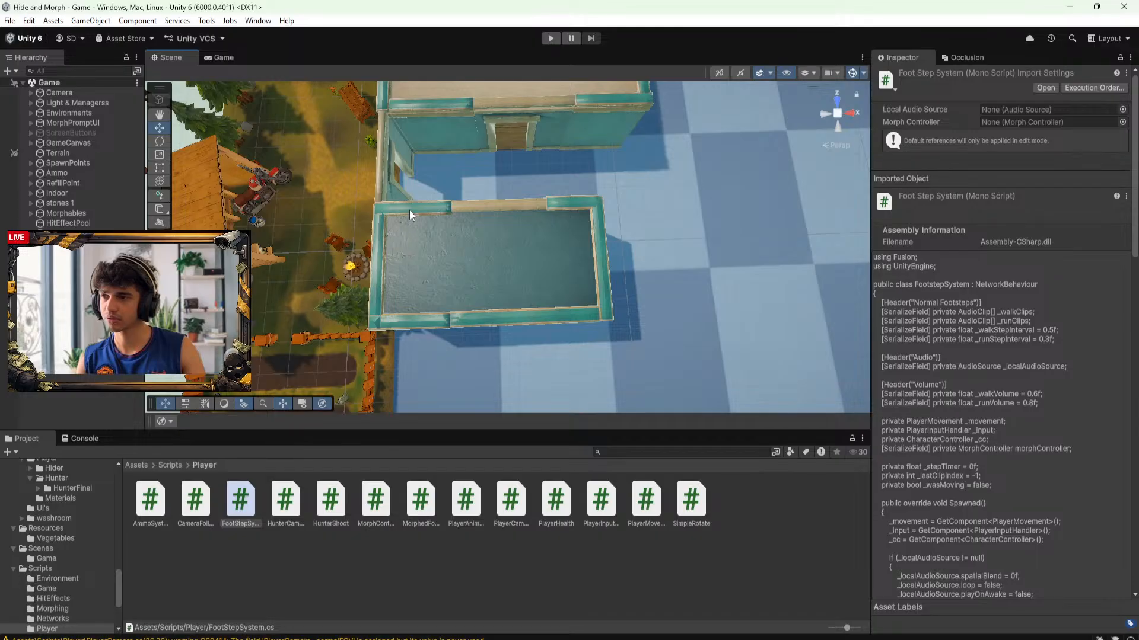
left_click(64, 234)
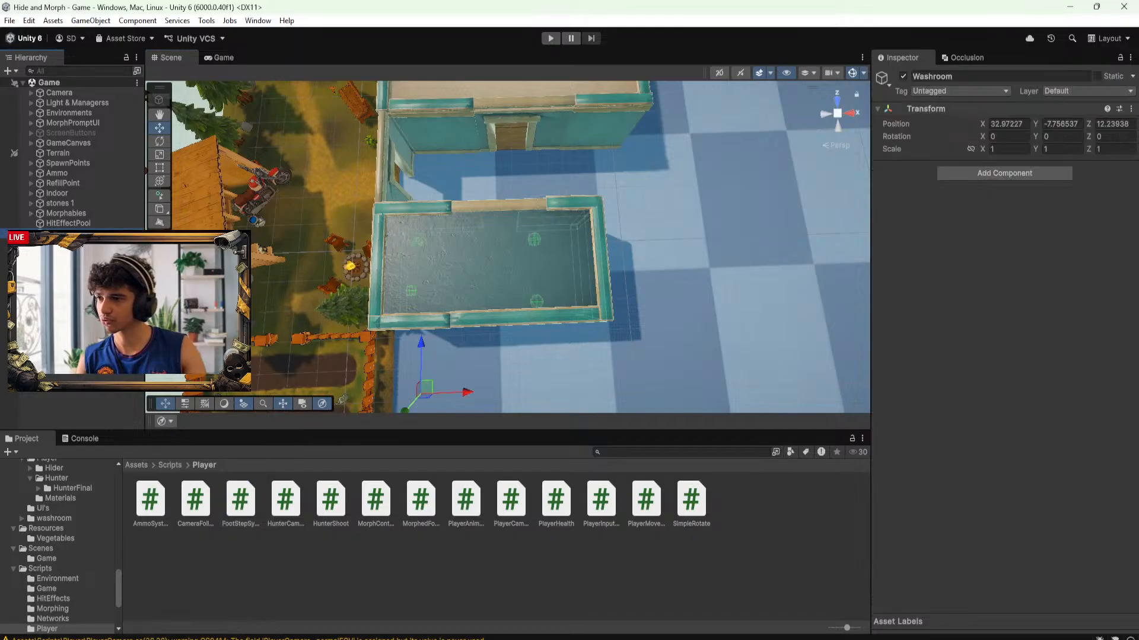
mouse_move(460, 398)
left_mouse_down()
mouse_move(500, 394)
mouse_move(459, 396)
left_mouse_up()
key("ctrl+z")
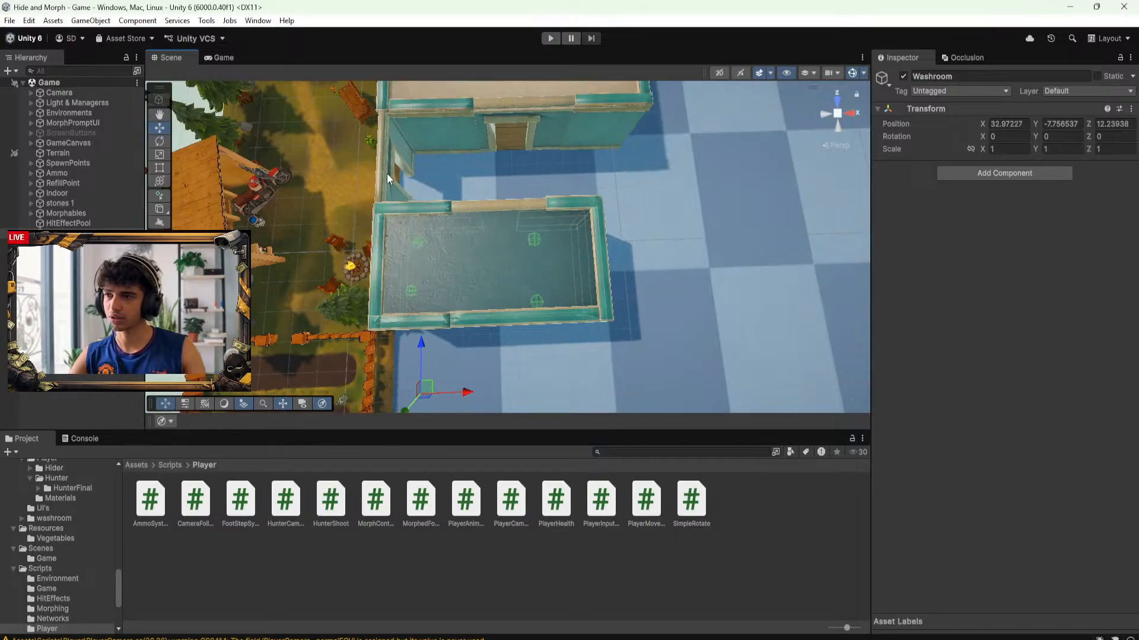
Move the two selected doorway objects, doorway (1) and doorway (2), from the Washroom group into the bedroom group
left_click(490, 137)
left_click(514, 107, "shift")
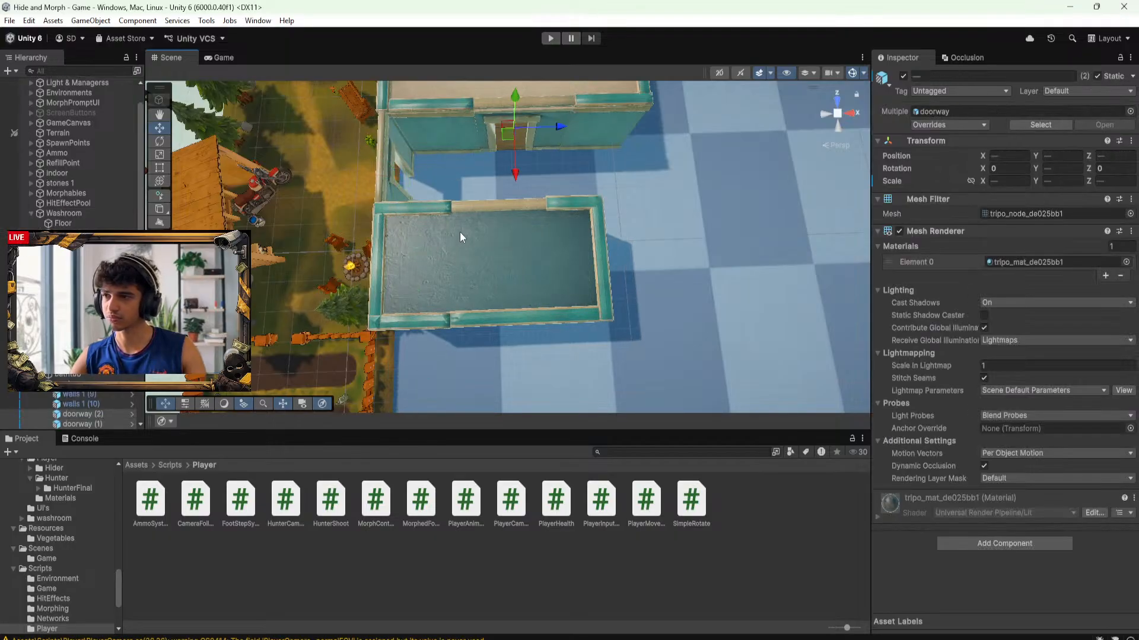
scroll(462, 235, "down", 5)
middle_click_drag(358, 218, 367, 320)
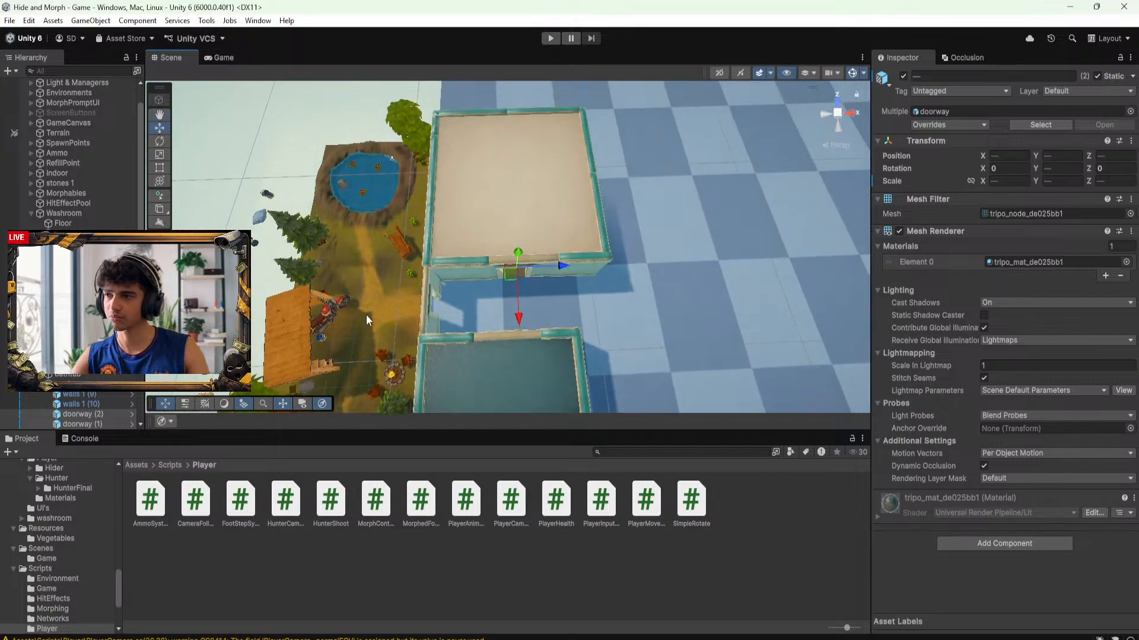
scroll(107, 320, "down", 3)
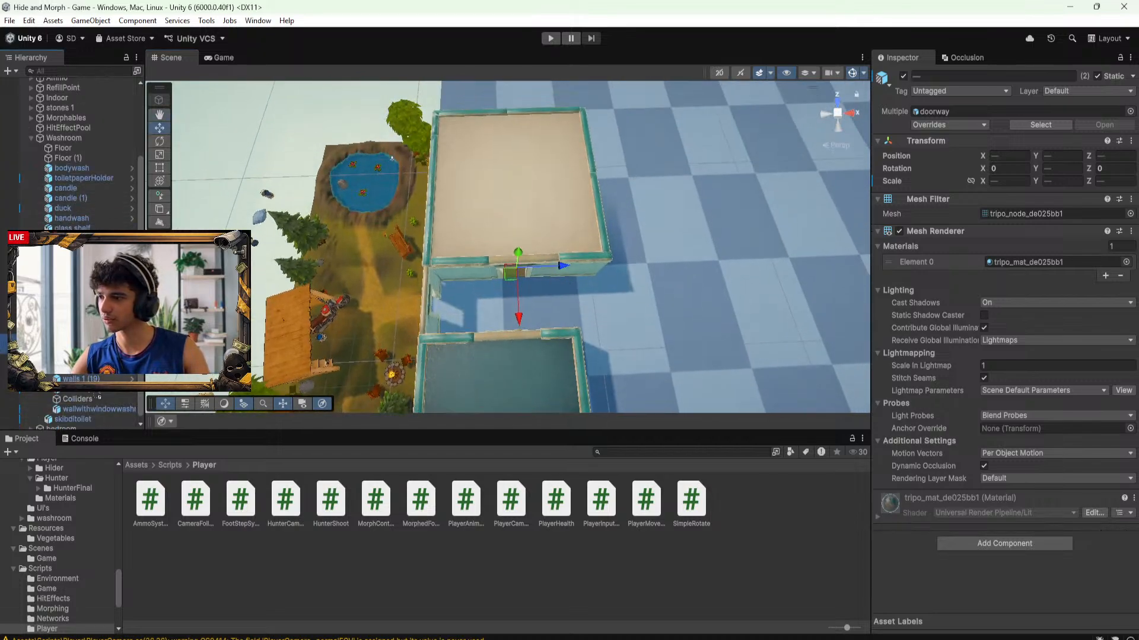
scroll(73, 424, "down", 1)
left_click_drag(77, 425, 77, 425)
scroll(86, 411, "up", 8)
scroll(34, 158, "up", 2)
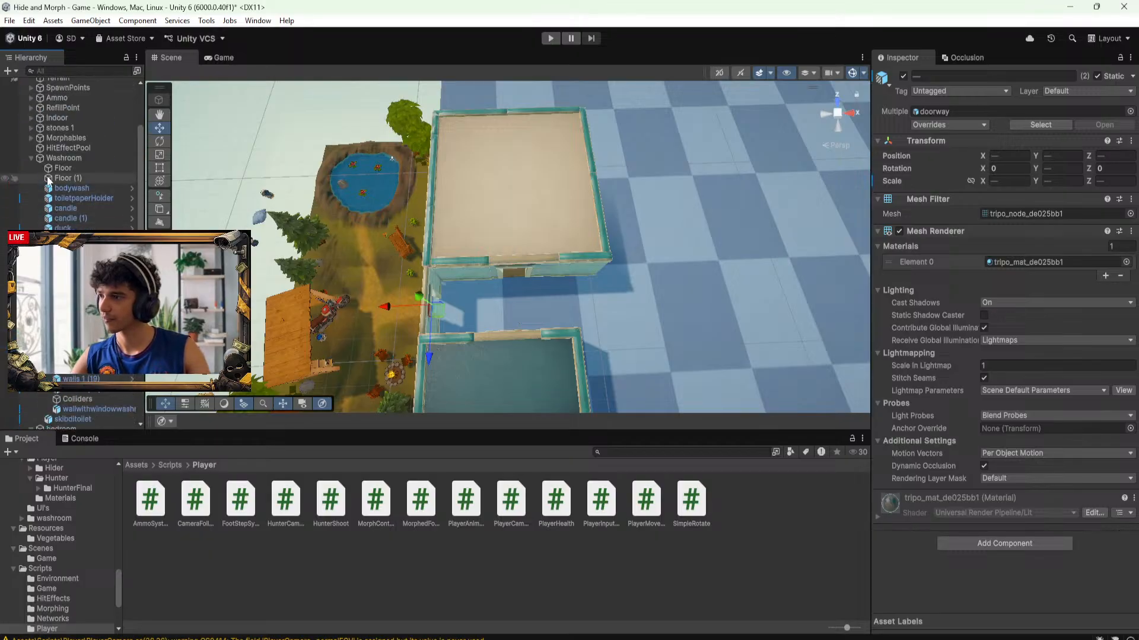
Rename the nested washroom object inside the Washroom group as walls and collapse its children
left_click(34, 158)
left_click(32, 158)
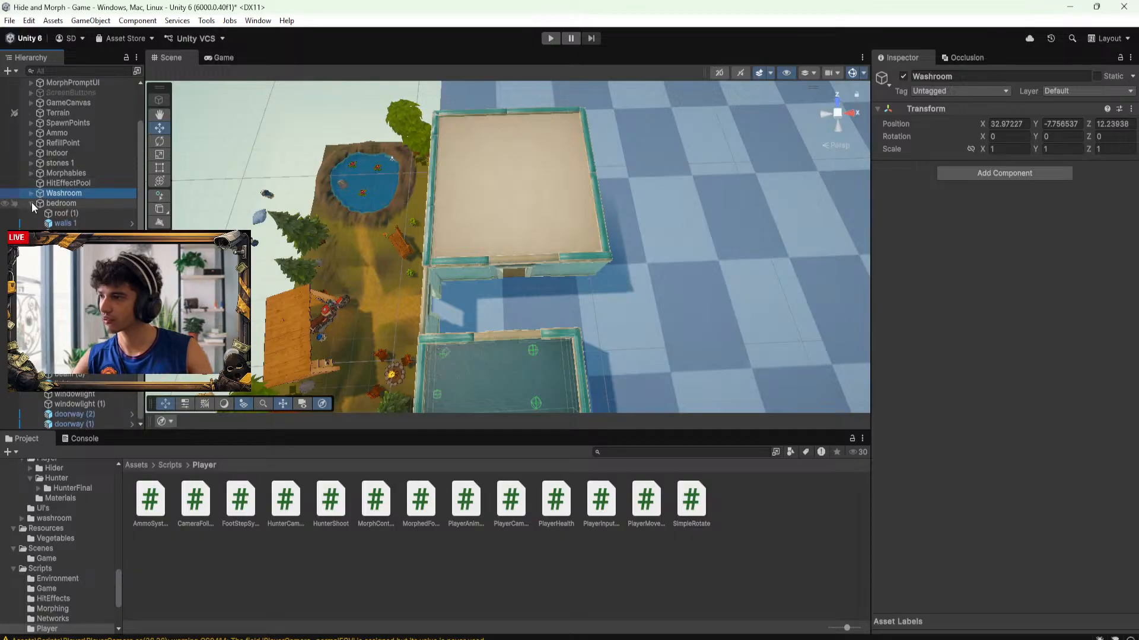
scroll(31, 202, "up", 2)
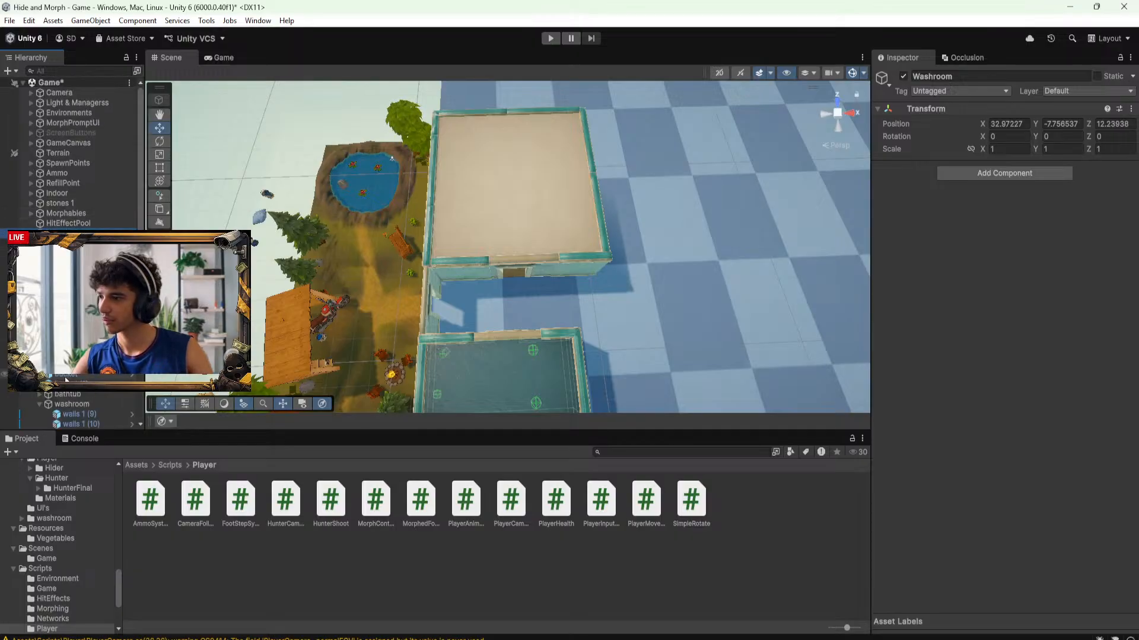
scroll(61, 403, "down", 4)
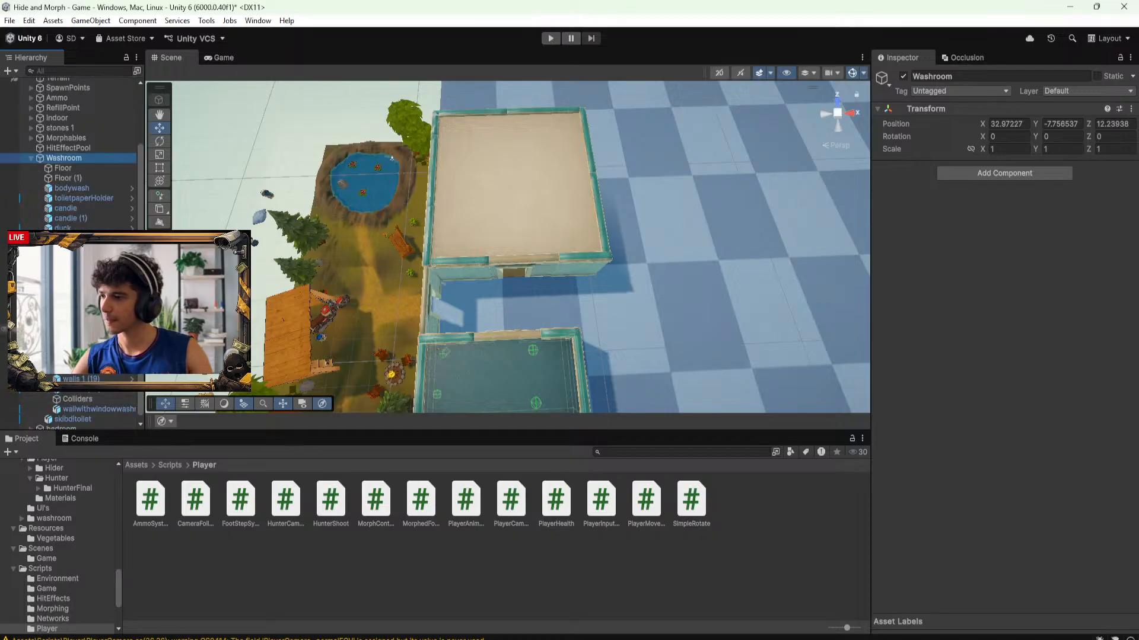
left_click(70, 329)
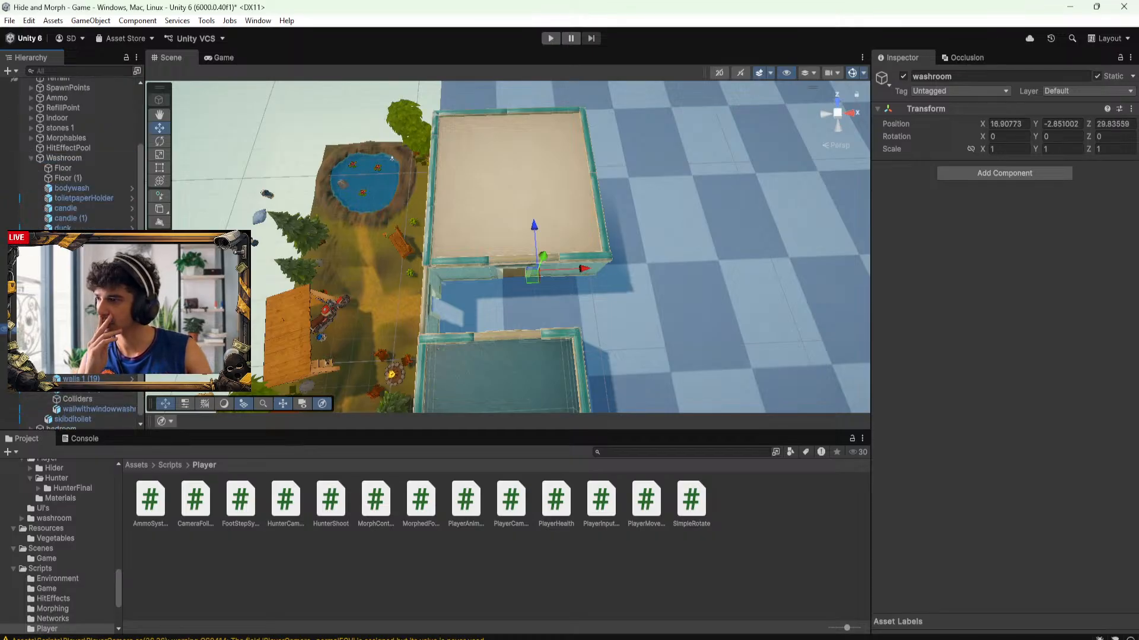
type("walls")
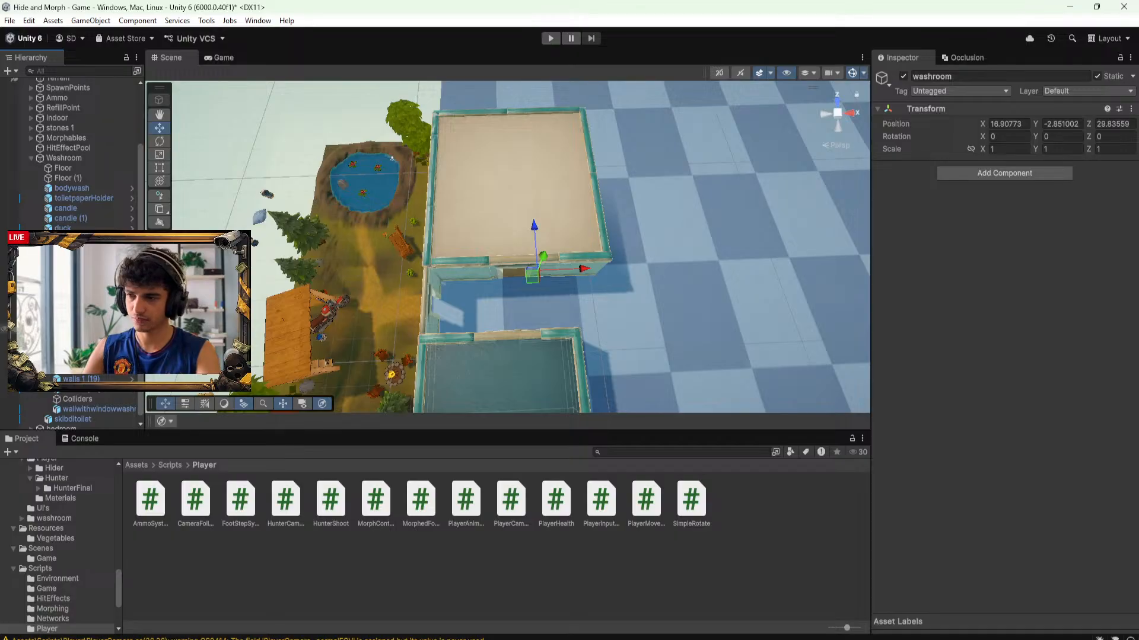
key("Return")
left_click(39, 328)
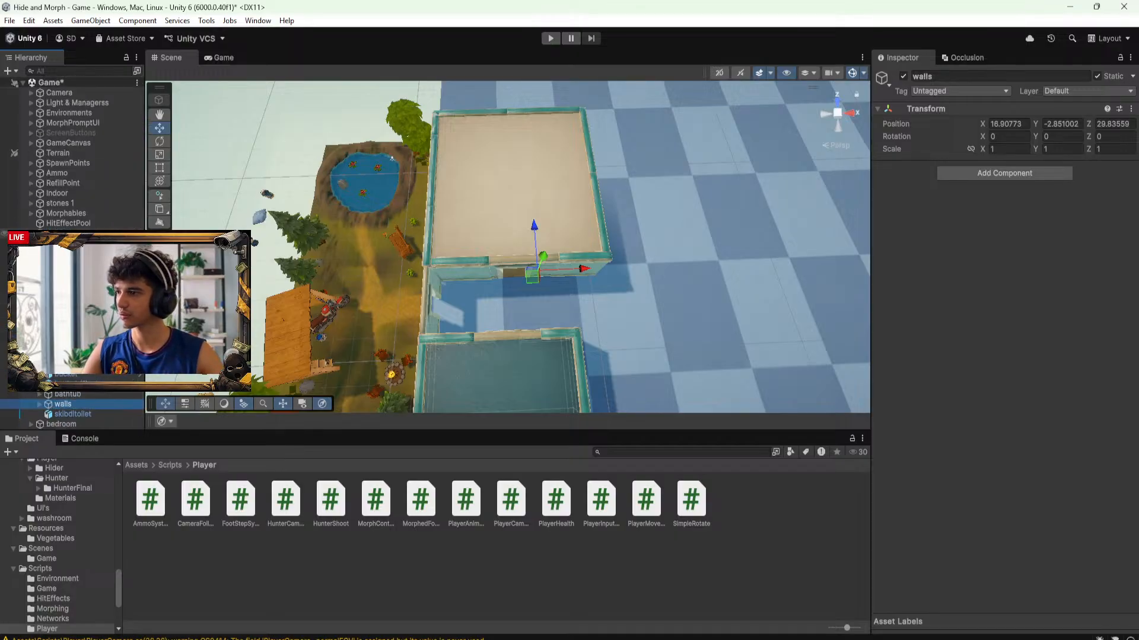
Move the whole Washroom group along the X axis, away from the garden, to an X position of about 37.9
left_click(64, 233)
scroll(484, 297, "down", 5)
scroll(527, 351, "down", 2)
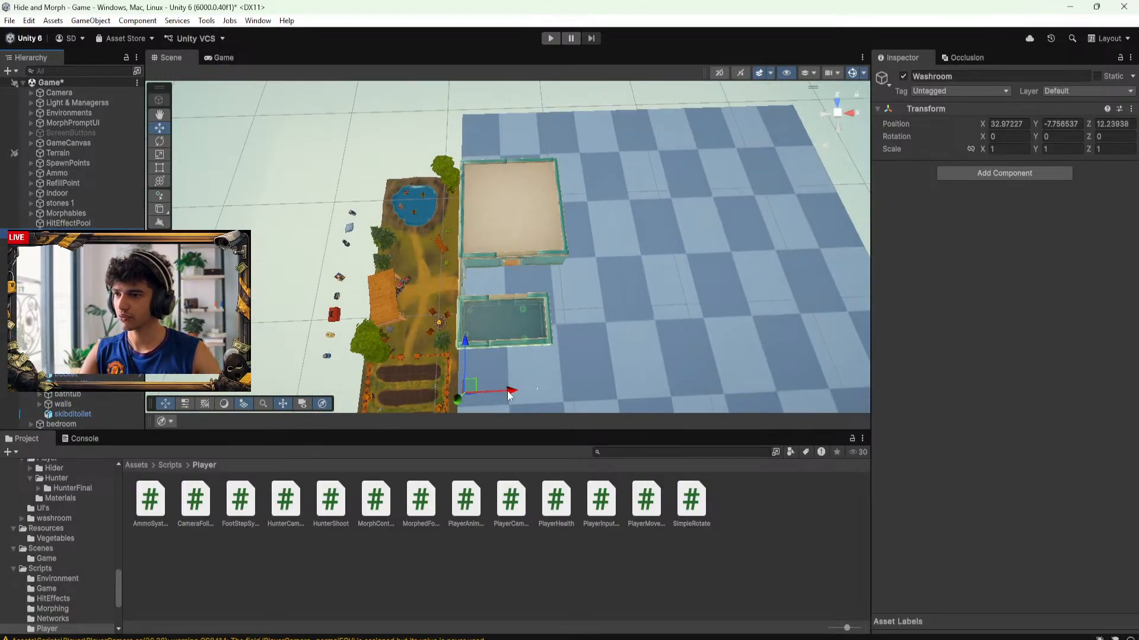
left_click_drag(509, 389, 531, 396)
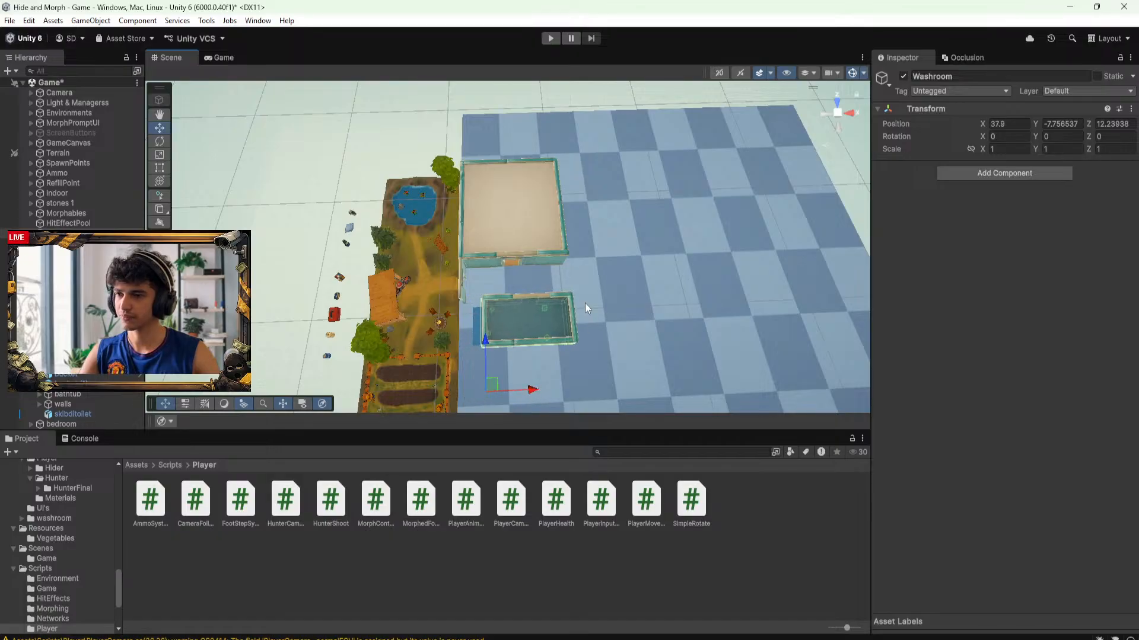
Frame the Washroom group, inspect it from the window side and switch the scene view to 2D
key("f")
left_click_drag(630, 319, 802, 301, "alt")
right_click_drag(827, 264, 773, 300)
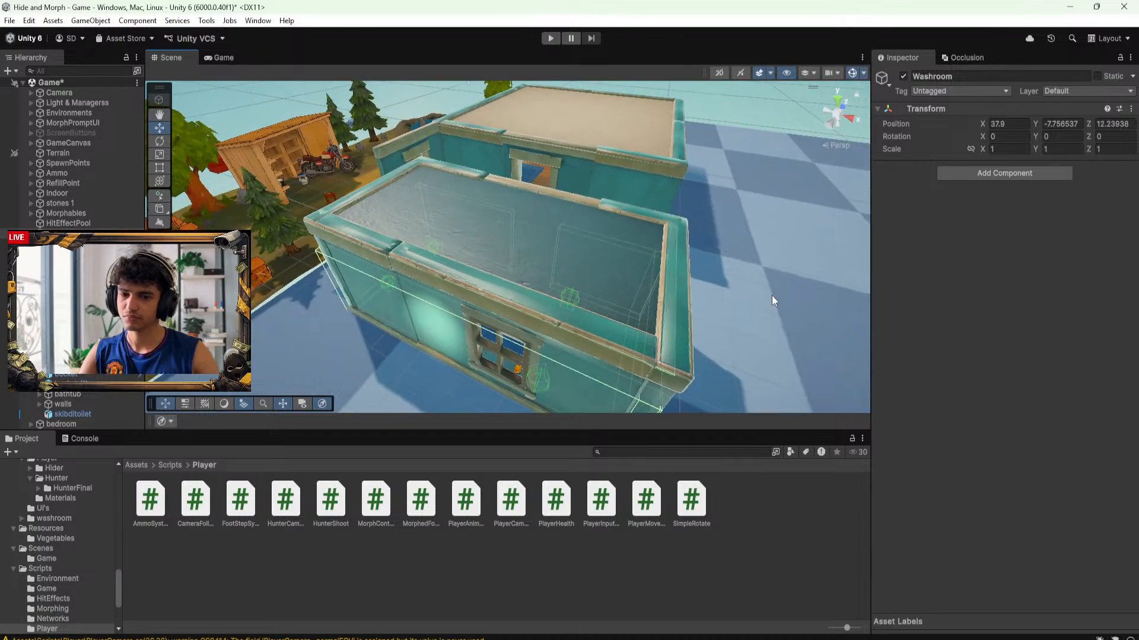
key("2")
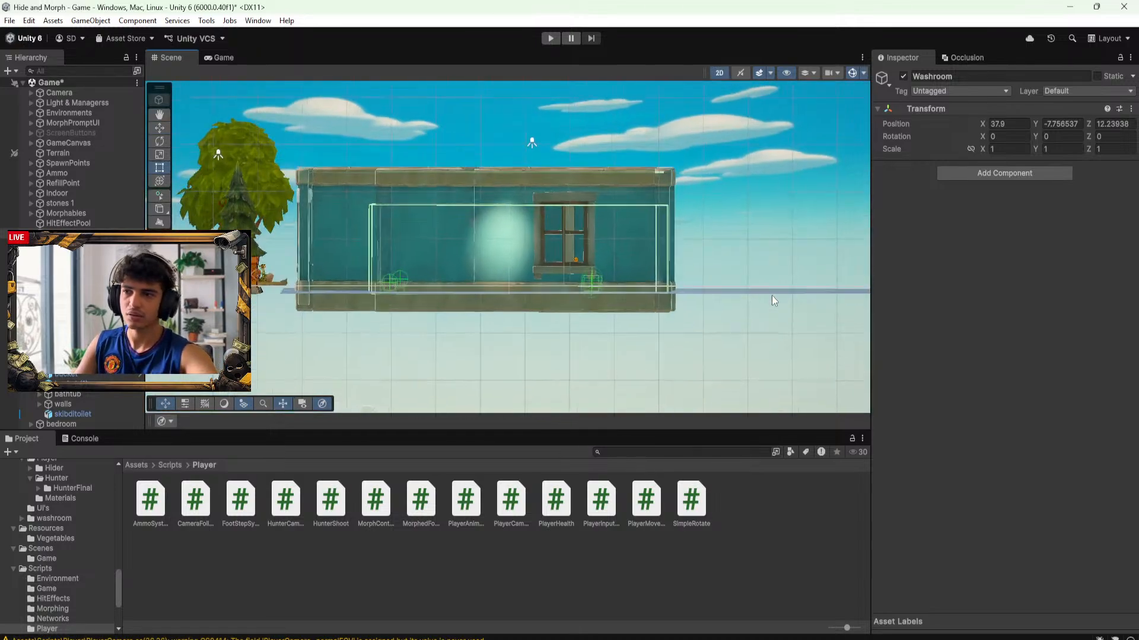
Compare the Washroom's outer walls in the 2D side view and the perspective view
key("t")
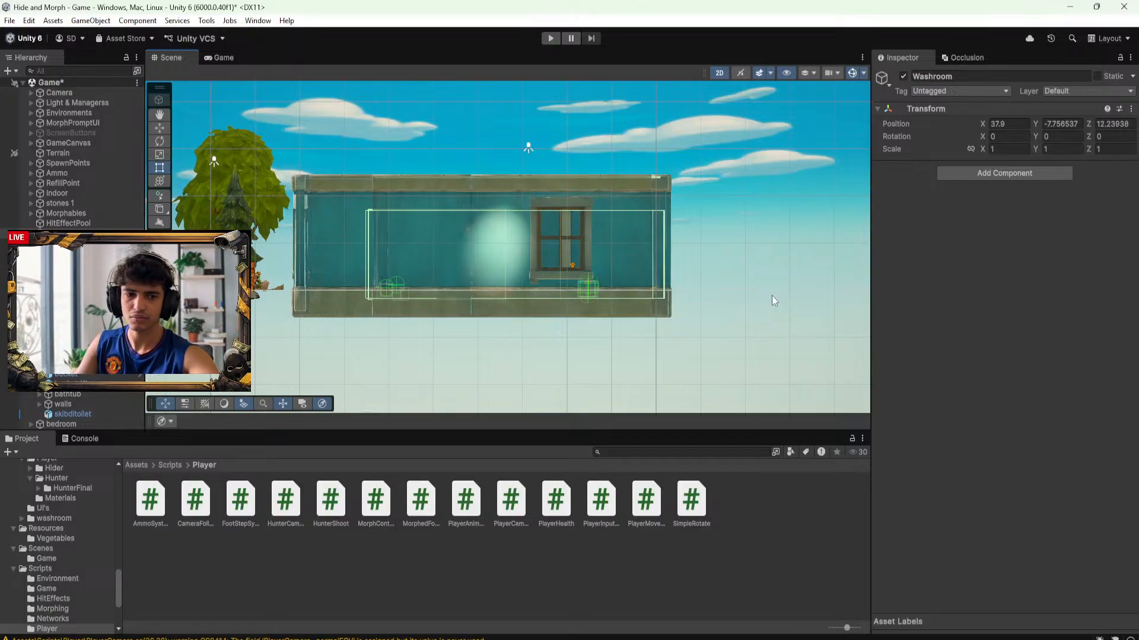
key("2")
key("w")
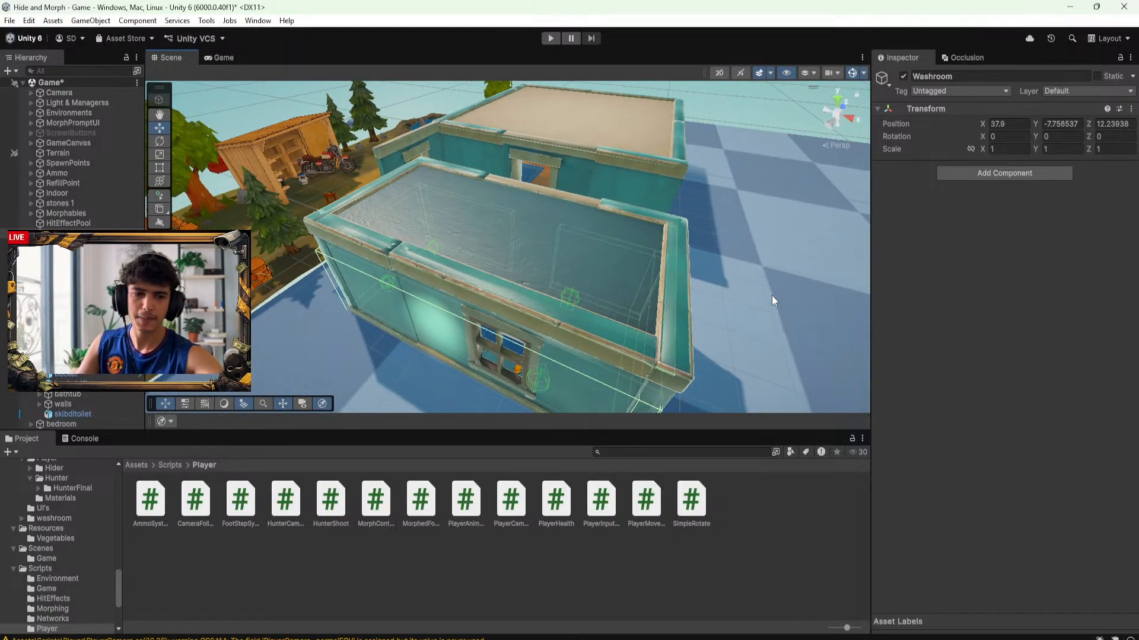
key("2")
key("t")
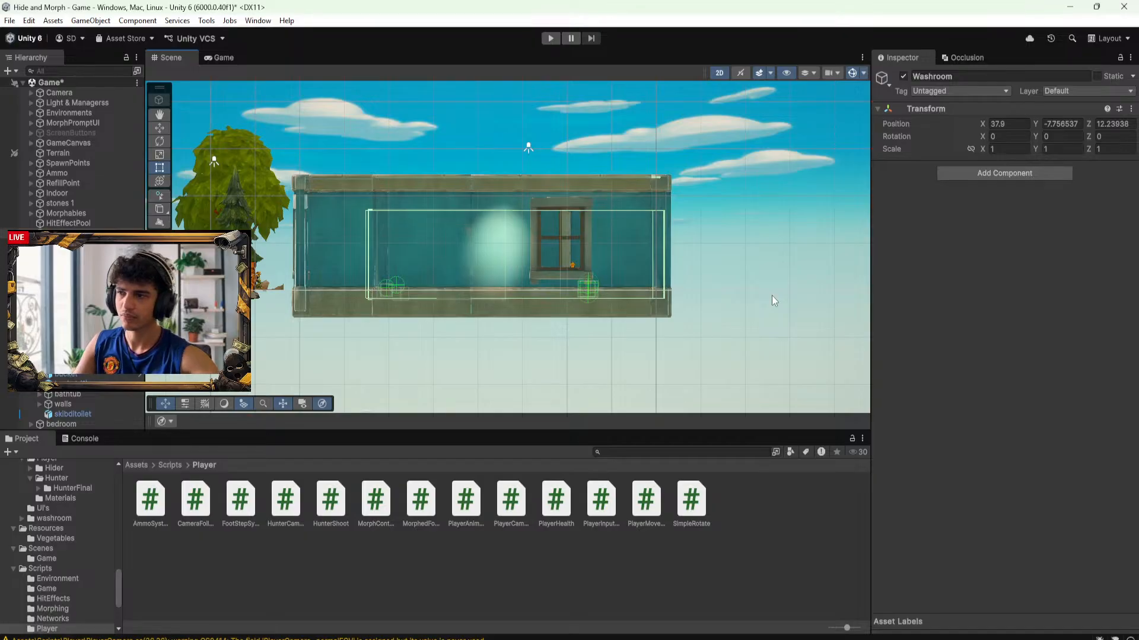
middle_click_drag(810, 212, 806, 283)
left_click(778, 311)
middle_click_drag(688, 253, 705, 281)
key("2")
key("w")
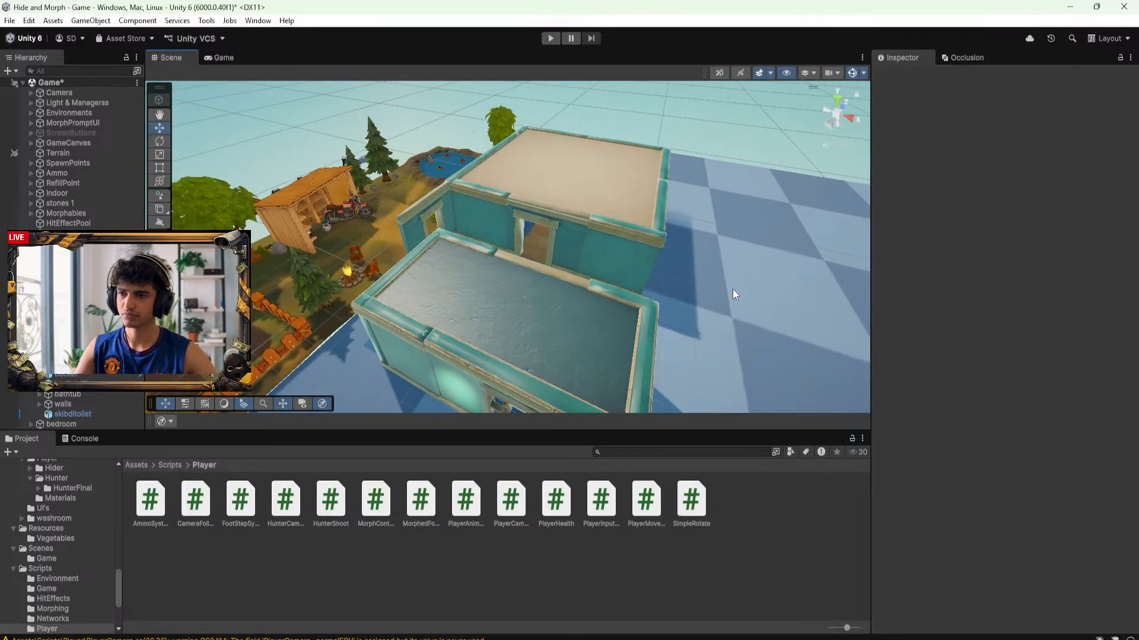
Align the scene view to the top and move the Washroom group along the X axis to 37.66
left_click_drag(711, 294, 802, 197, "alt")
left_click(837, 102)
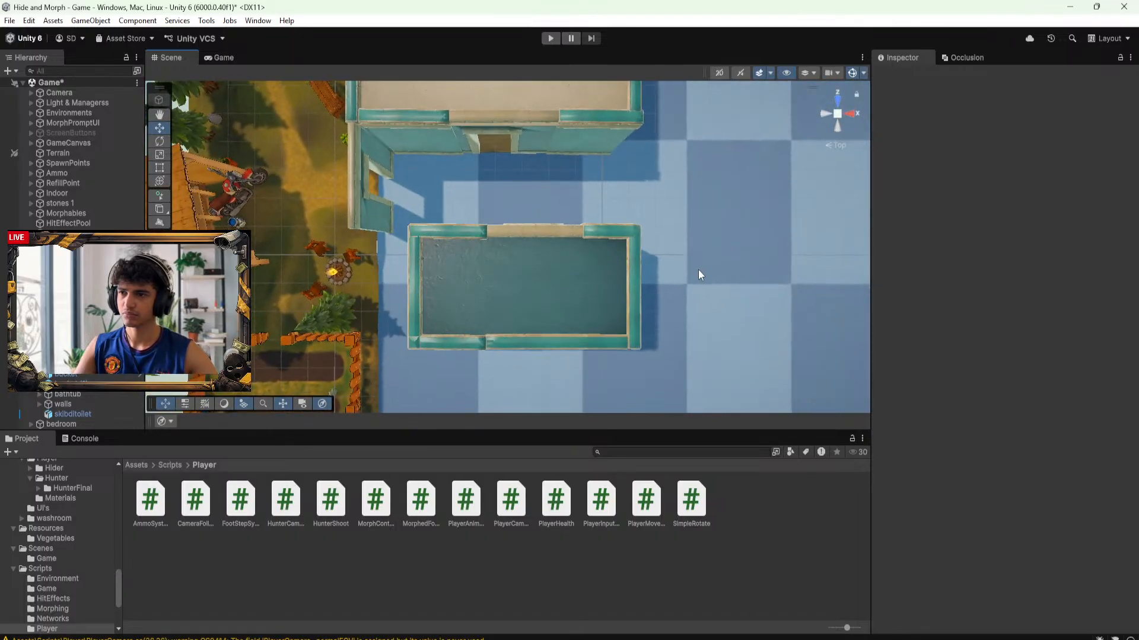
scroll(682, 231, "down", 3)
scroll(688, 287, "up", 3)
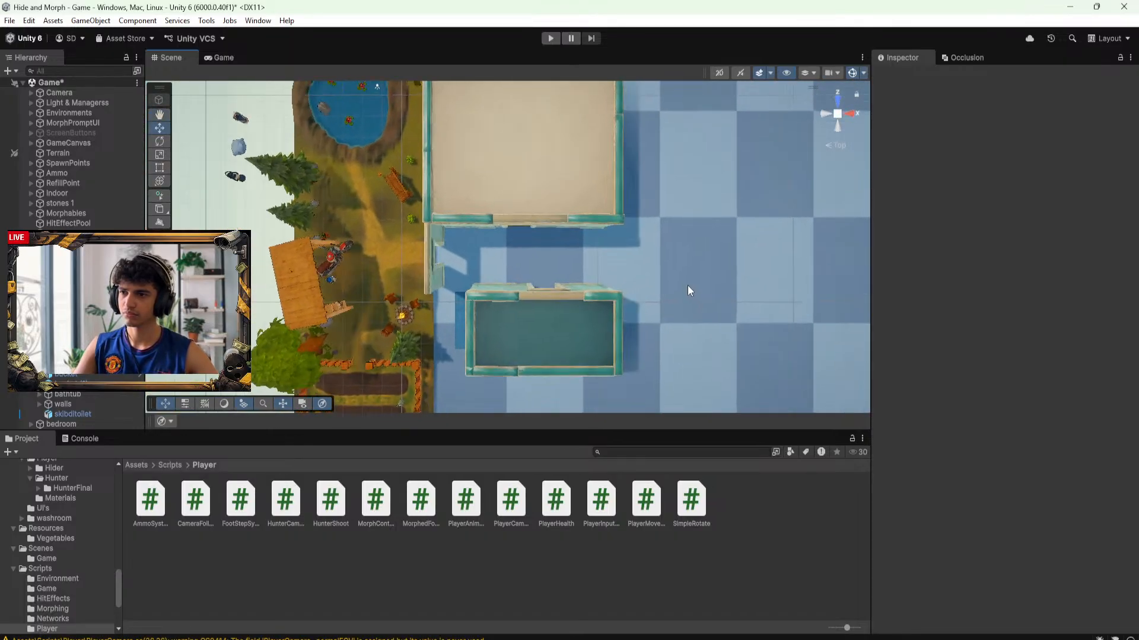
middle_click_drag(645, 341, 577, 244)
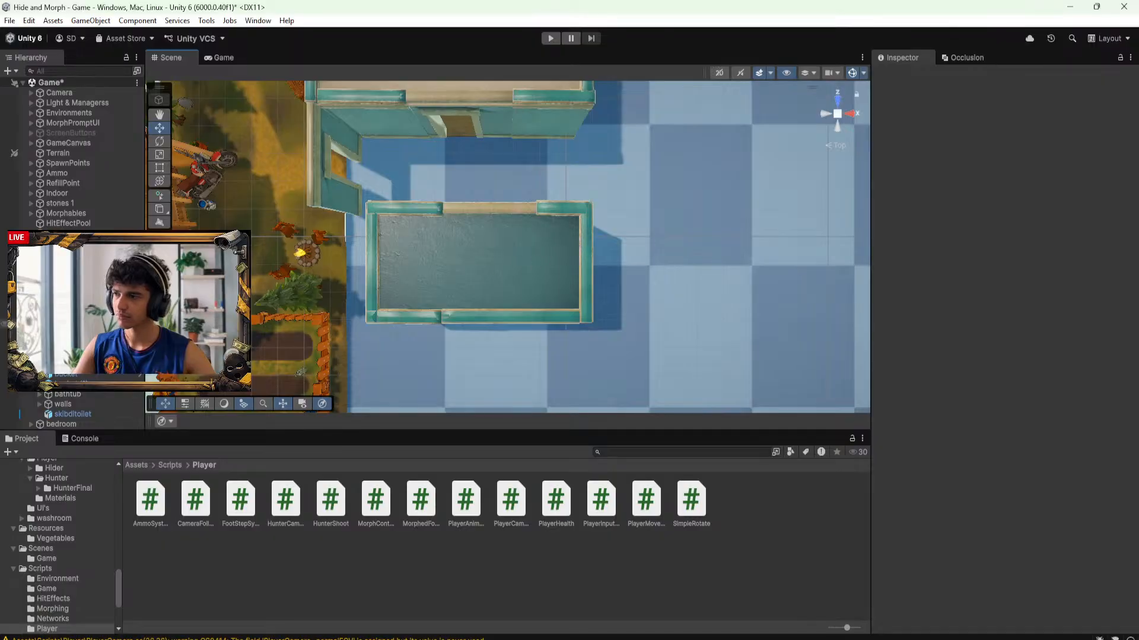
left_click(471, 335)
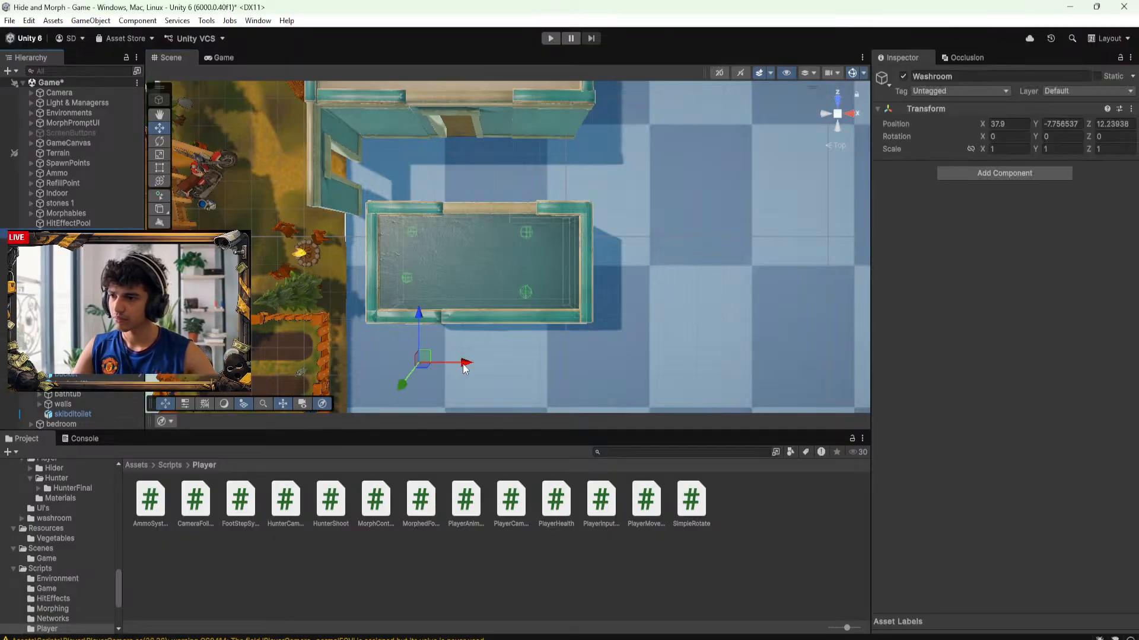
left_click_drag(464, 368, 639, 325)
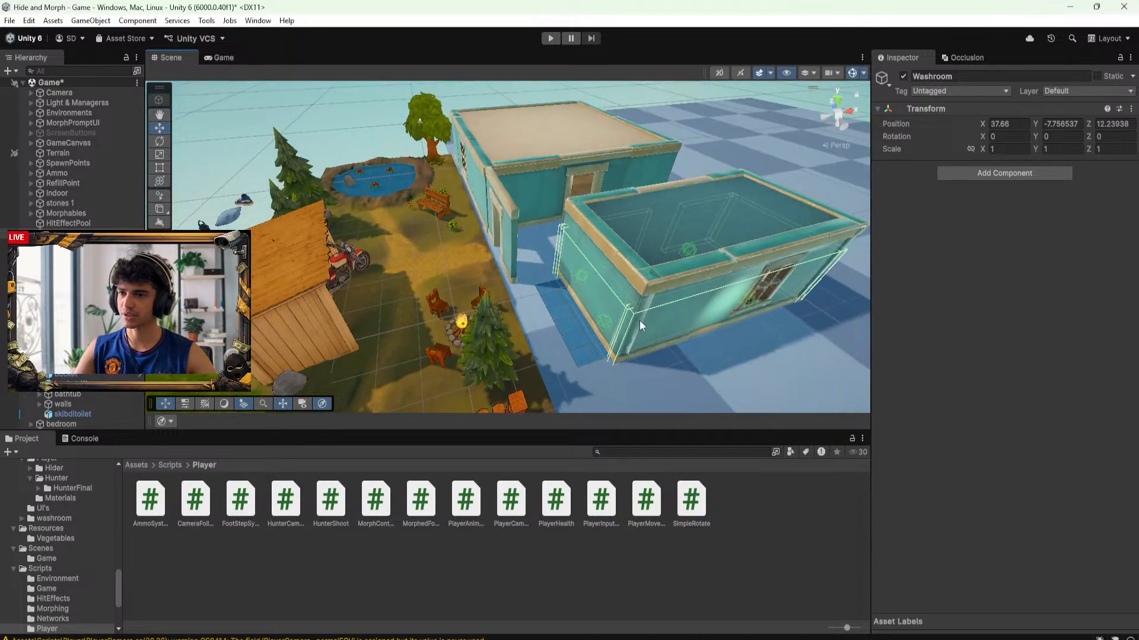
Examine the floor edge along the Washroom's garden-side wall from several angles, keeping the Washroom group selected
middle_click_drag(639, 325, 497, 322)
scroll(497, 322, "up", 2)
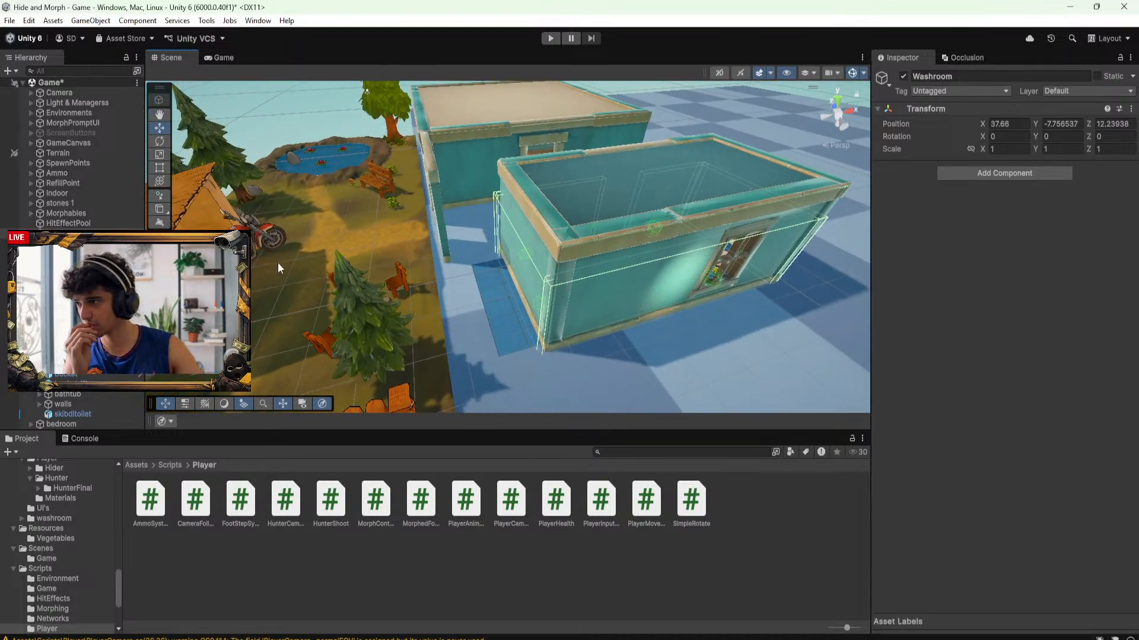
left_click(490, 313)
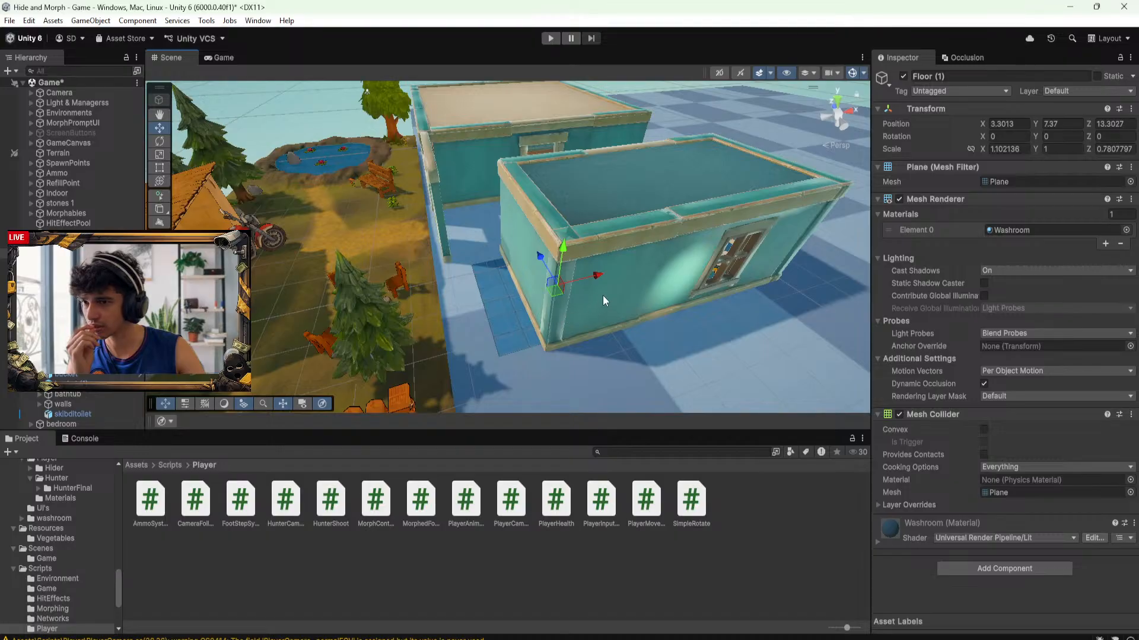
key("ctrl+z")
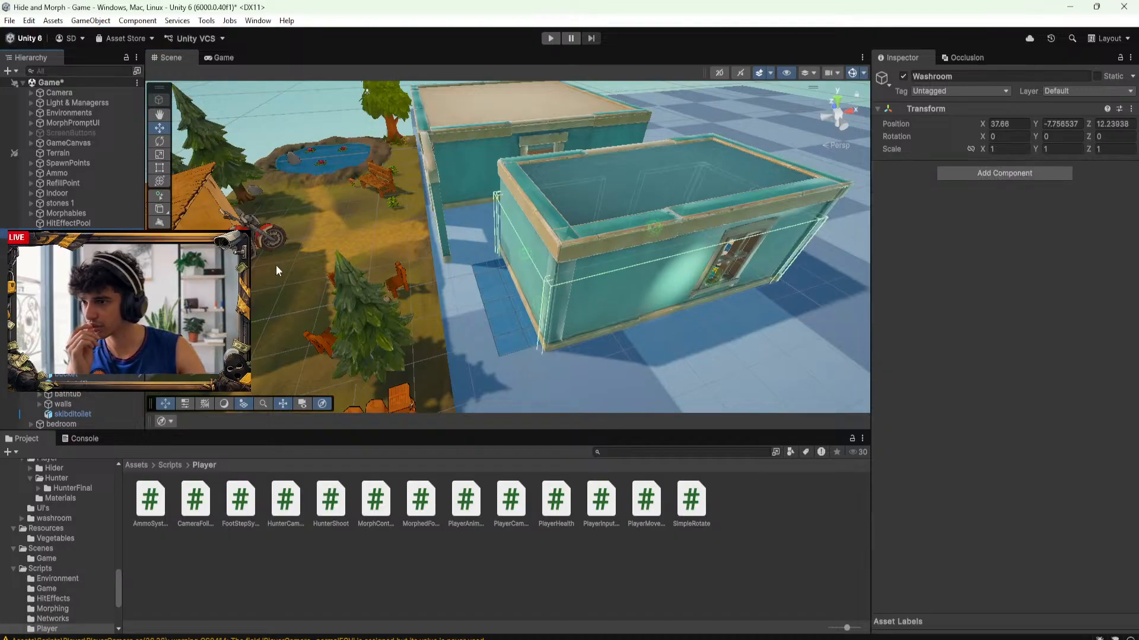
scroll(536, 283, "down", 6)
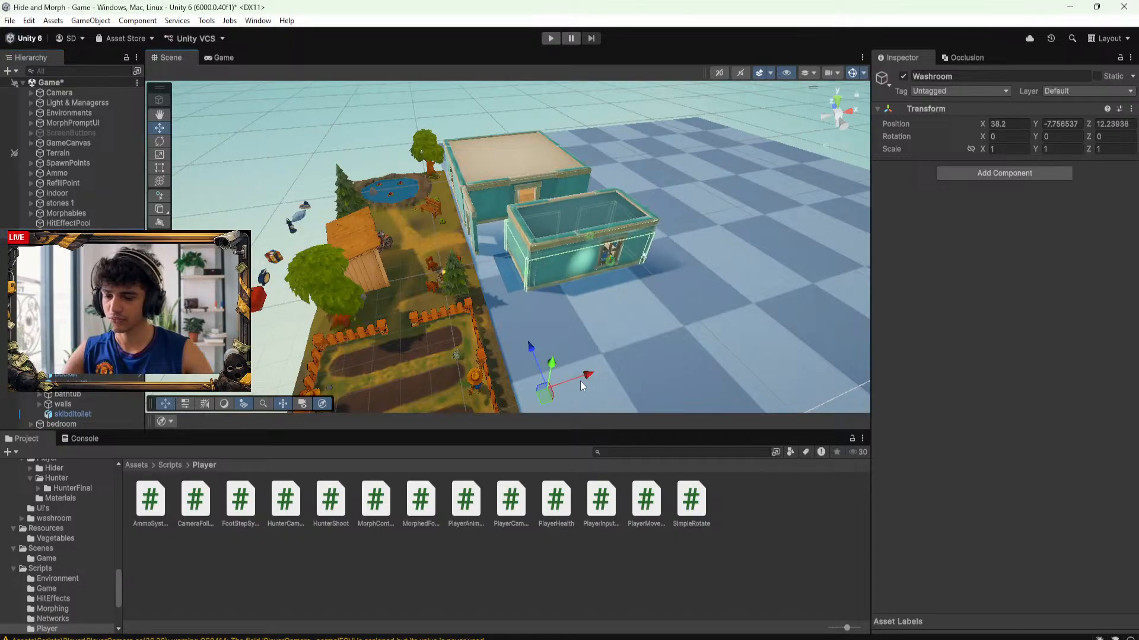
scroll(534, 314, "up", 5)
left_click_drag(552, 297, 536, 280, "alt")
scroll(409, 288, "up", 2)
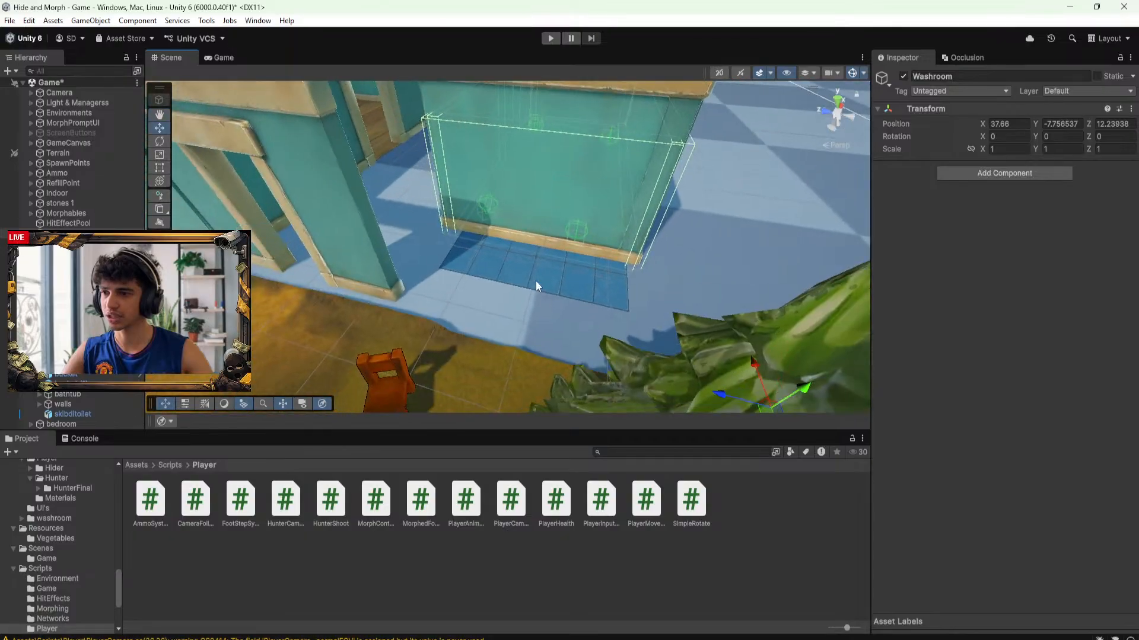
Shrink Floor (1) with the Rect tool to an X scale of about 0.838, trimming the strip outside the Washroom's garden-side wall
left_click(540, 276)
left_click_drag(644, 277, 528, 224, "alt")
key("r")
key("t")
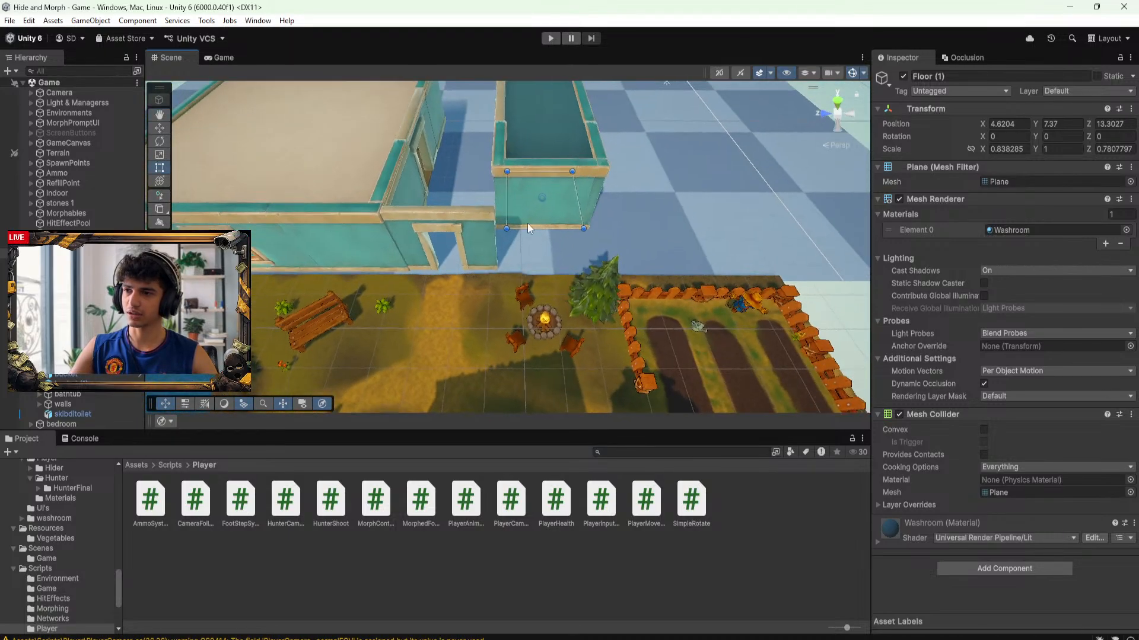
scroll(610, 237, "down", 3)
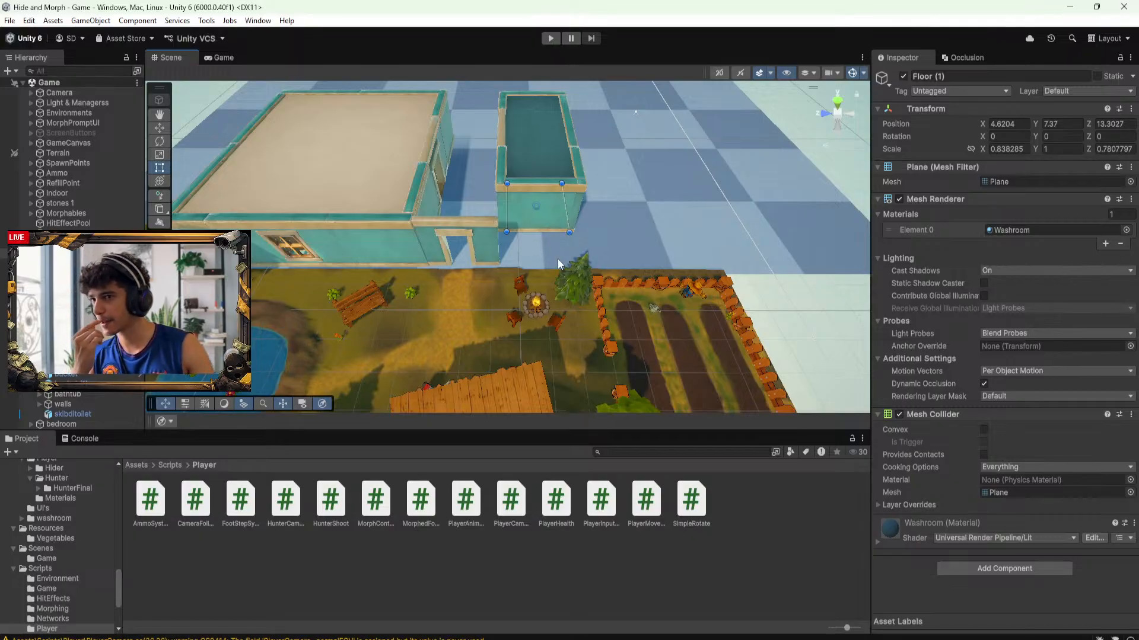
scroll(551, 282, "up", 5)
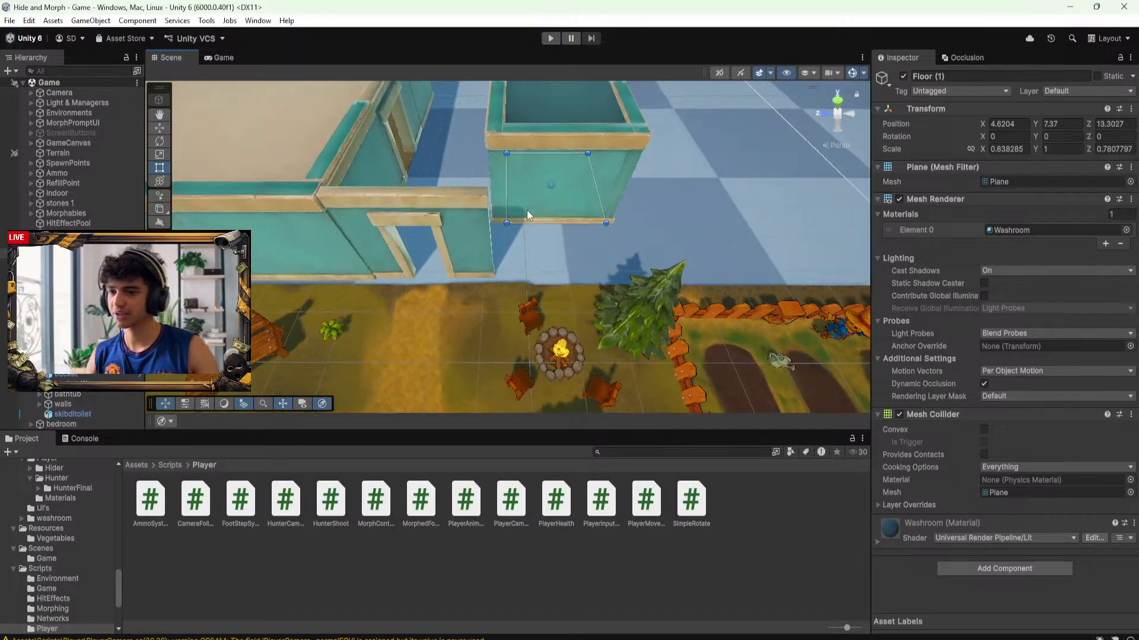
Duplicate the Washroom's garden-side wall, walls 1 (10), and move the copy along X to the garden edge, at about -20.87
left_click_drag(528, 210, 537, 254, "alt")
middle_click_drag(536, 253, 536, 262)
left_click_drag(536, 262, 531, 343, "alt")
left_click(443, 298)
left_click(625, 290)
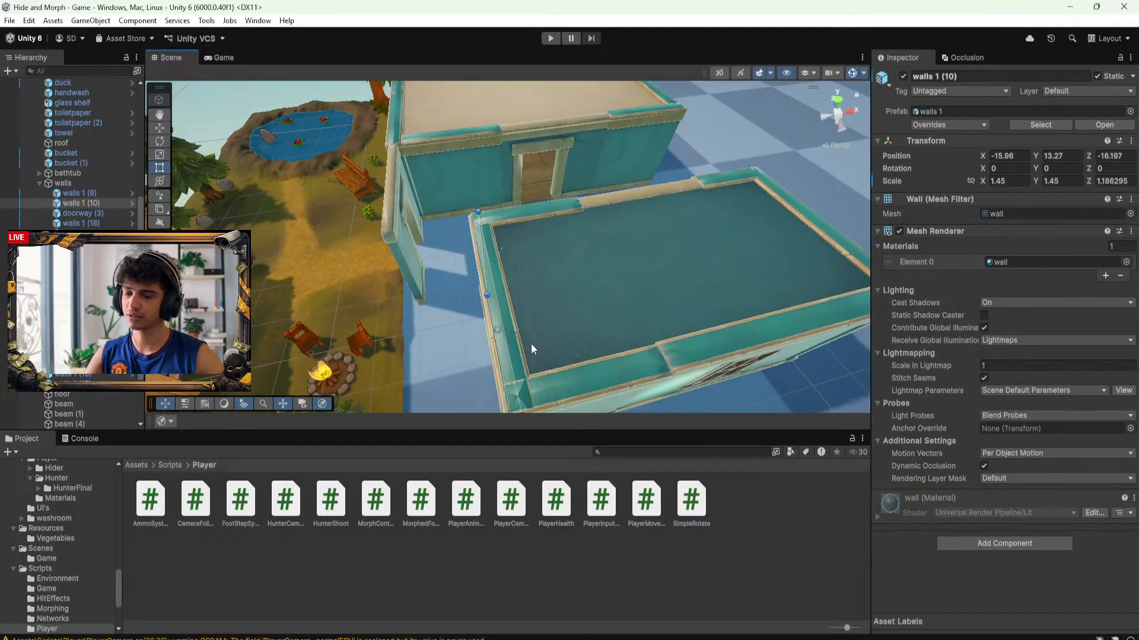
scroll(531, 343, "down", 5)
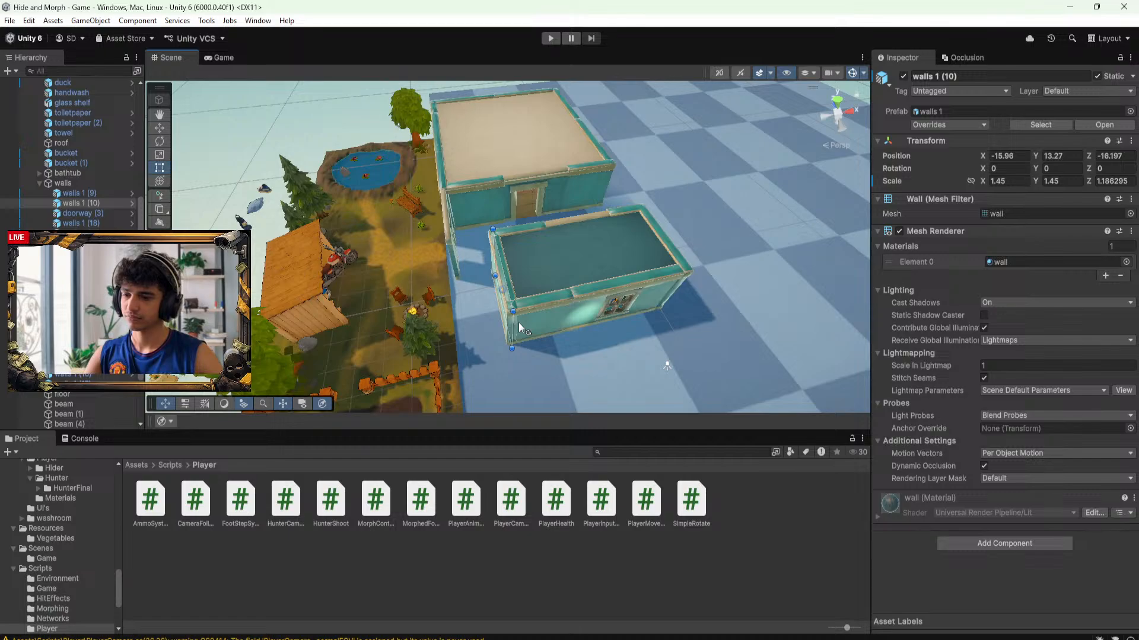
key("ctrl+d")
key("w")
left_click_drag(539, 297, 486, 298)
key("f")
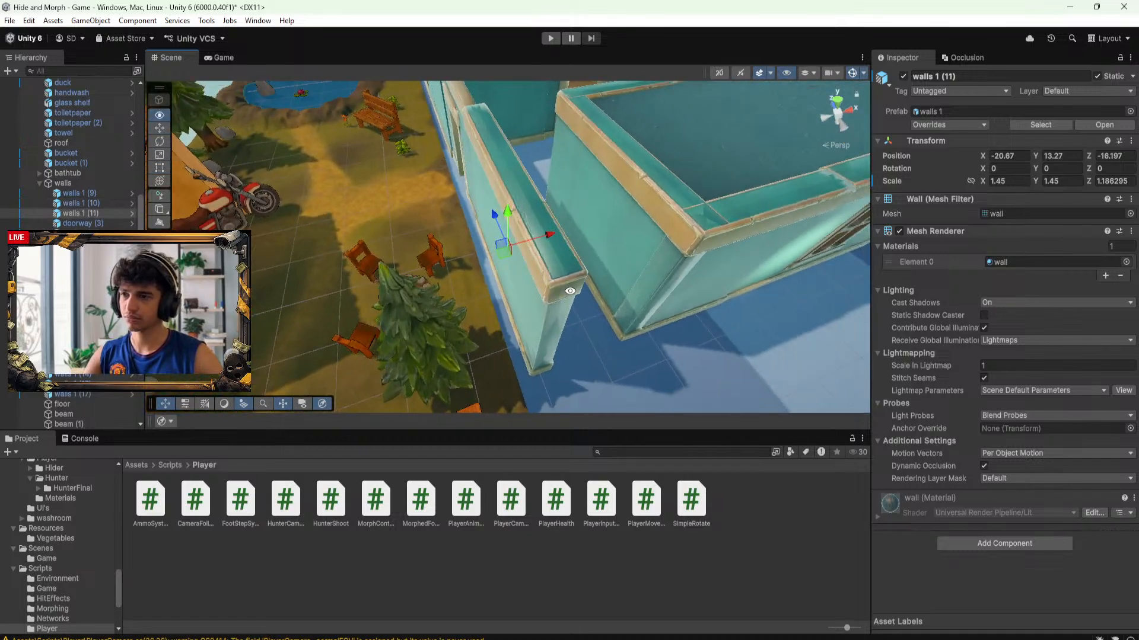
left_click_drag(629, 262, 541, 227, "alt")
scroll(686, 251, "down", 3)
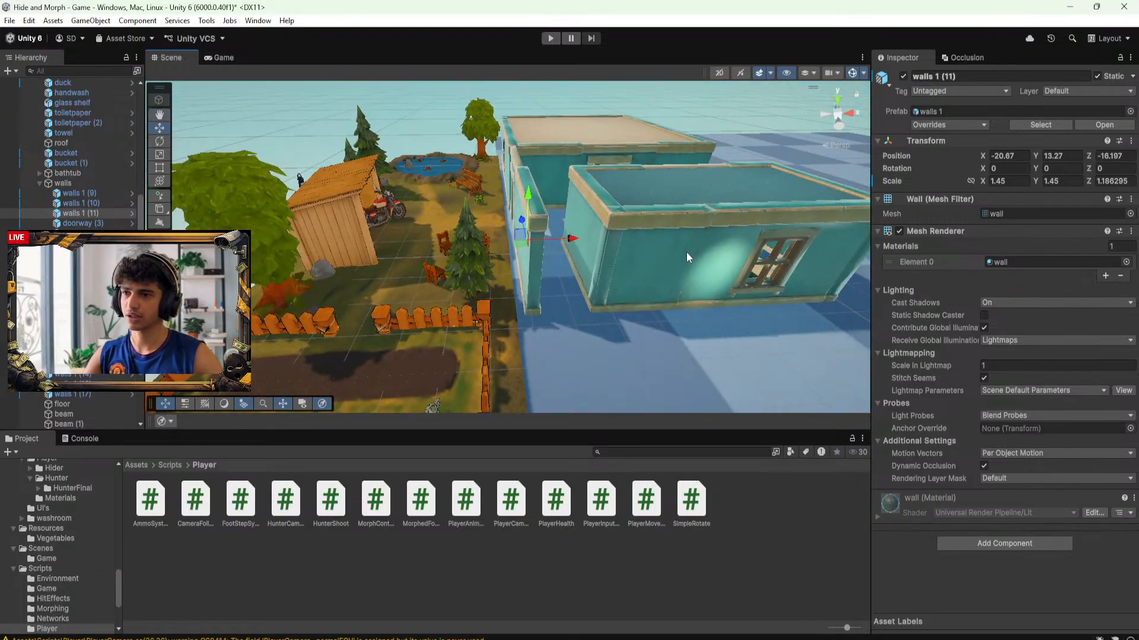
Duplicate the solid wall beside the Washroom window and slide the copy to about X -18.06, closing the corridor's end toward the garden
left_click_drag(686, 251, 664, 288, "alt")
left_click(663, 289)
key("ctrl+d")
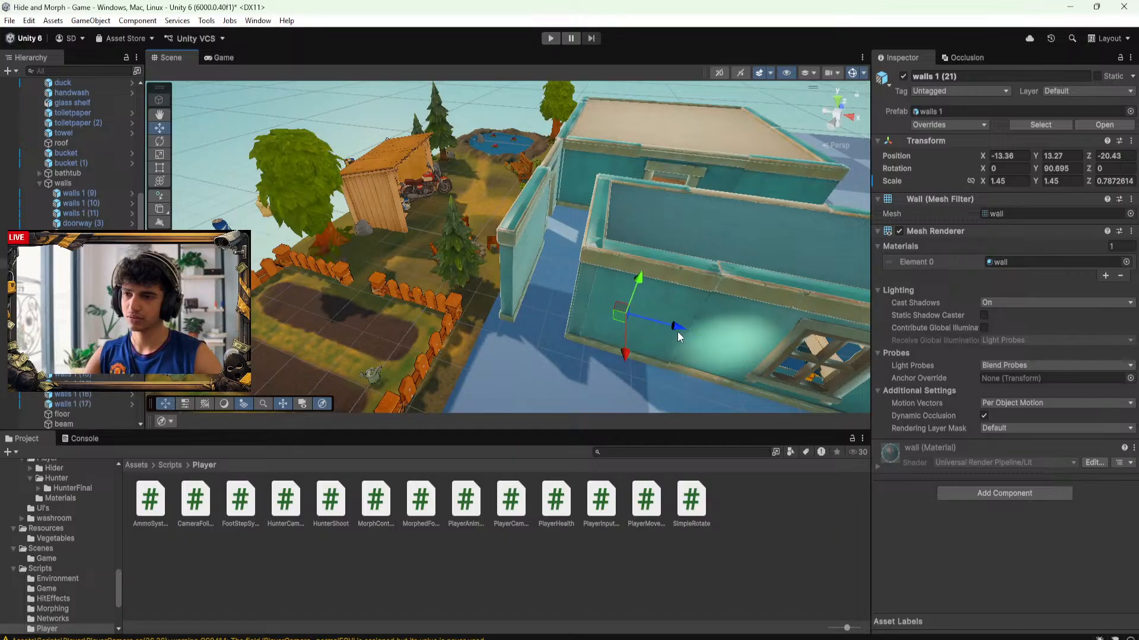
left_click_drag(675, 329, 589, 331)
left_click_drag(596, 326, 497, 233, "alt")
scroll(466, 254, "up", 4)
scroll(477, 255, "up", 4)
left_click_drag(544, 261, 512, 257, "alt")
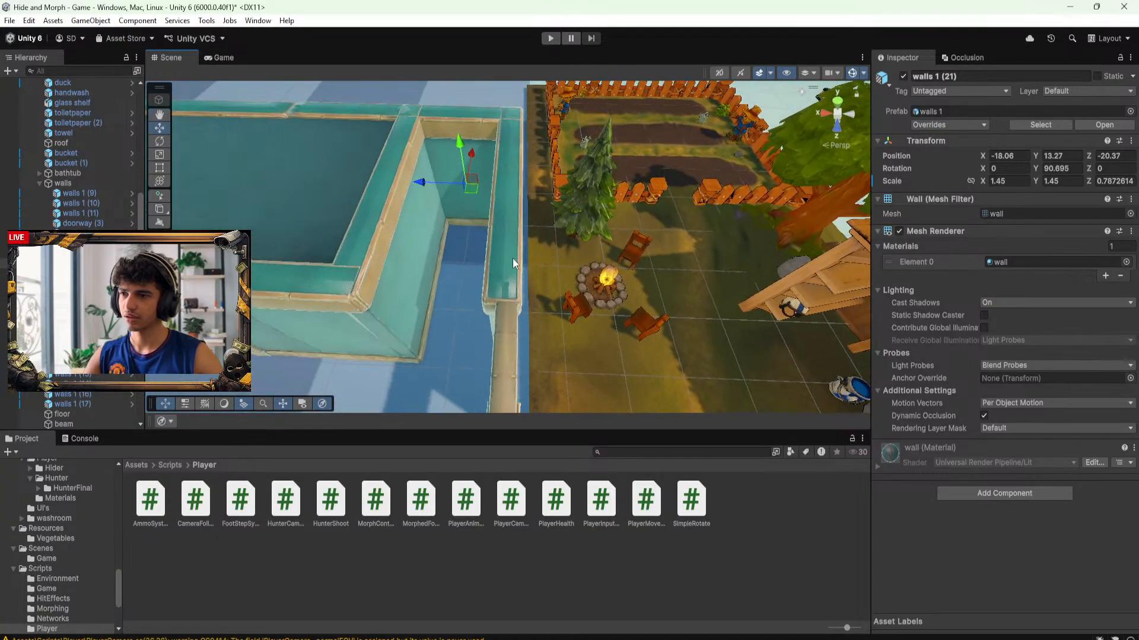
Thin the duplicated wall along the garden edge, walls 1 (11), with the Rect tool to an X scale of about 1.007
left_click(513, 249)
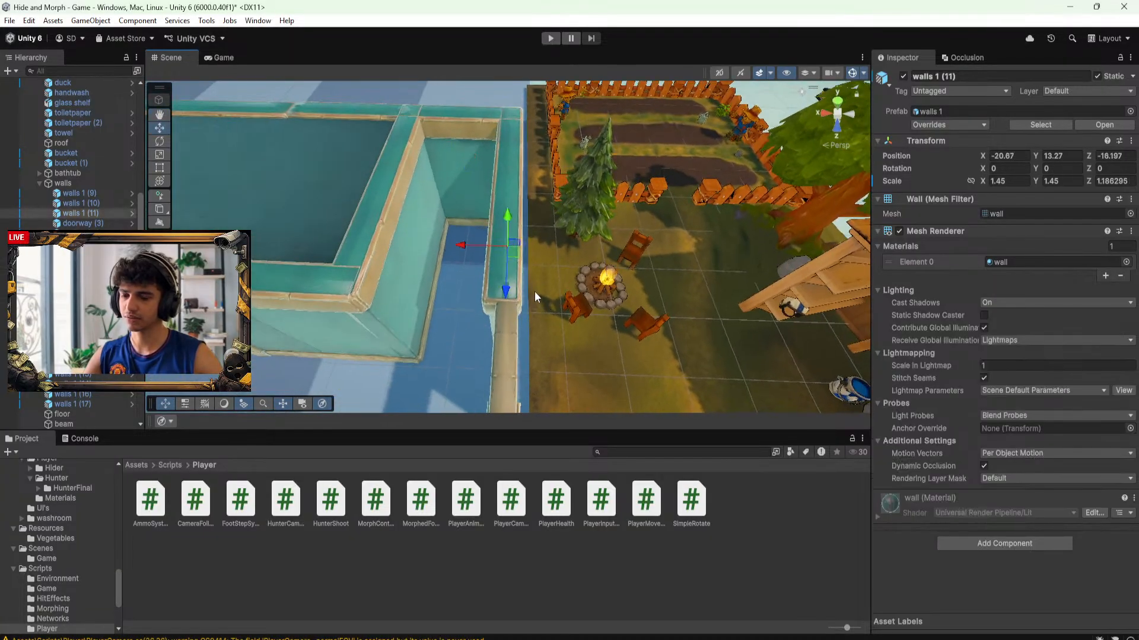
key("r")
key("e")
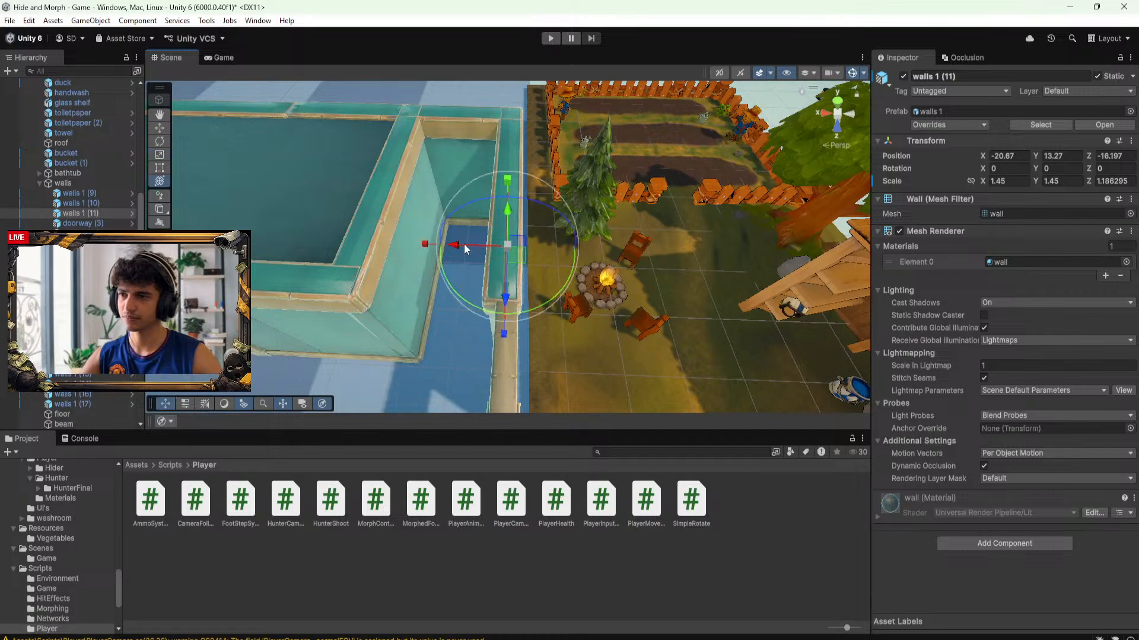
key("t")
left_click_drag(493, 250, 575, 265)
scroll(578, 244, "down", 2)
left_click_drag(530, 219, 402, 227, "alt")
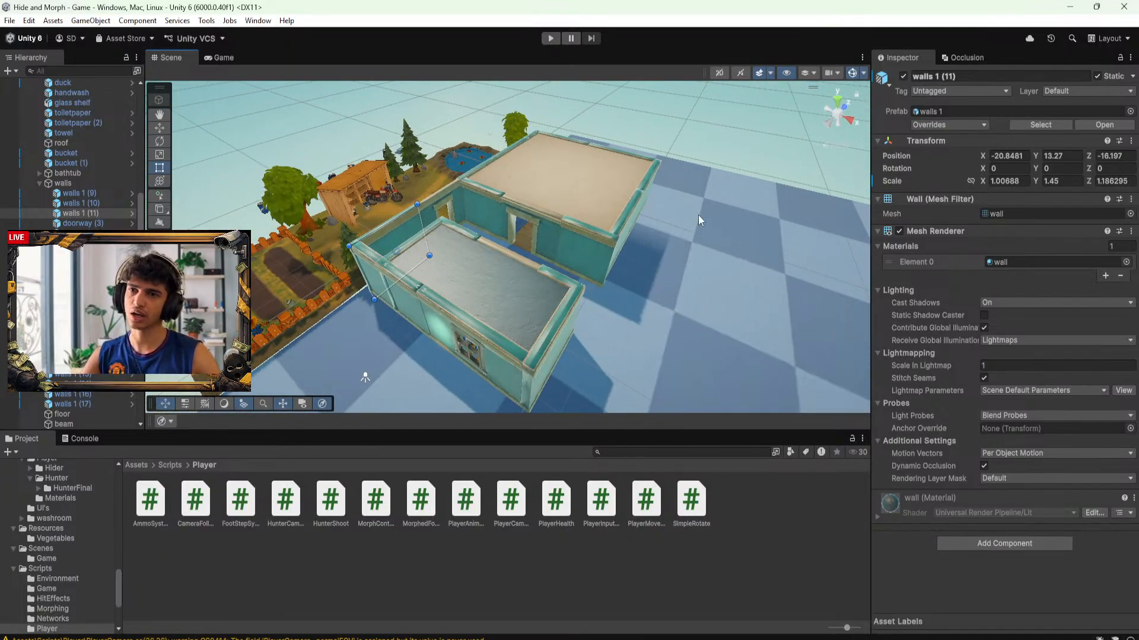
Inspect the inside of the corridor between the Washroom and the garden-edge wall, including its corners and doorway
left_click_drag(699, 221, 451, 244, "alt")
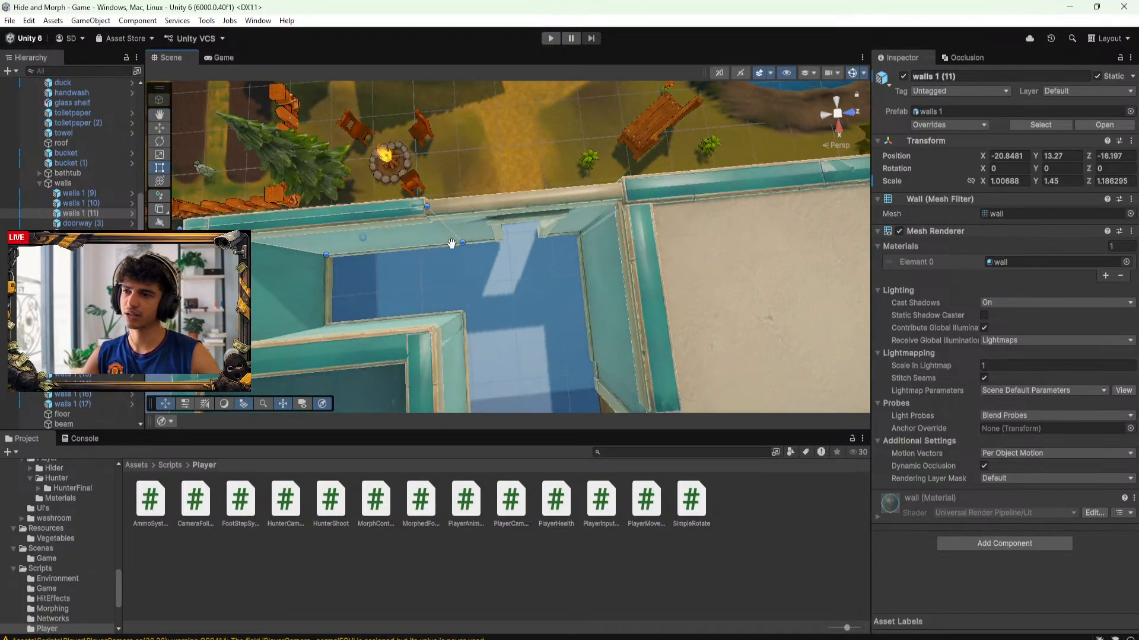
middle_click_drag(451, 244, 523, 255)
left_click_drag(523, 255, 504, 195, "alt")
middle_click_drag(504, 196, 490, 232)
scroll(449, 278, "up", 2)
scroll(449, 332, "down", 4)
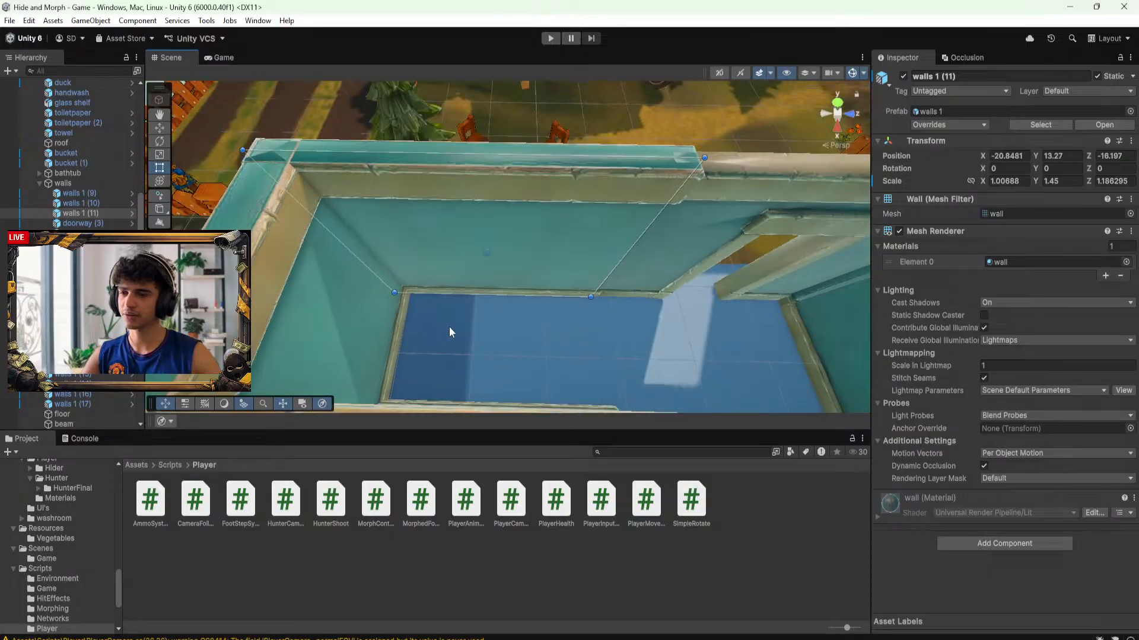
middle_click_drag(450, 332, 452, 329)
left_click_drag(452, 294, 369, 270, "alt")
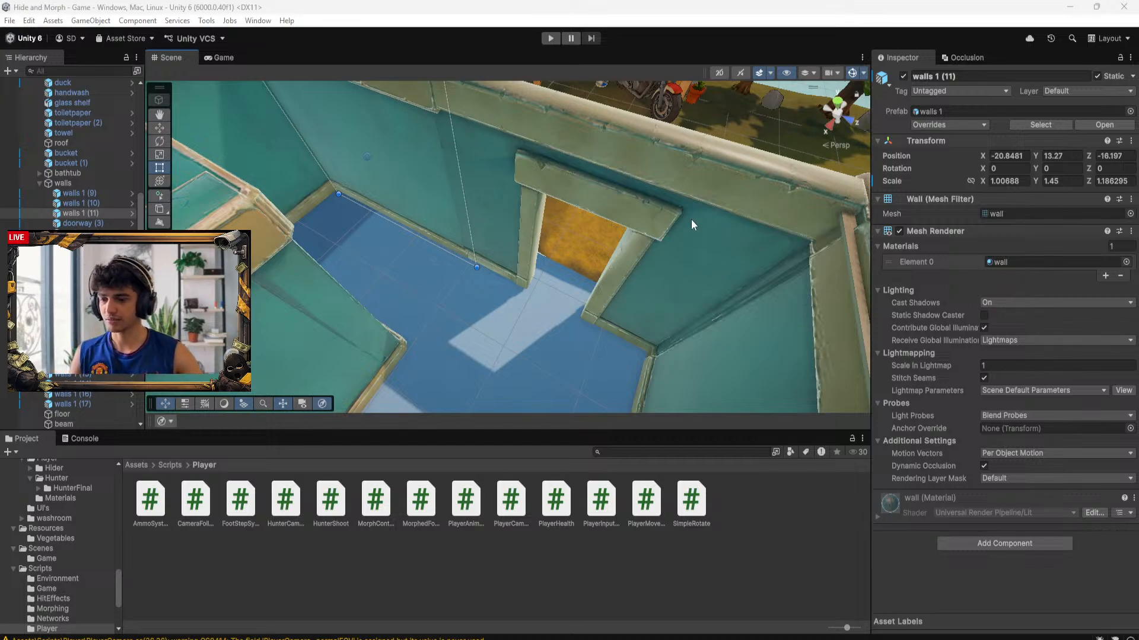
Survey the bedroom, Washroom and surrounding empty floor from above to judge the indoor layout
scroll(533, 249, "down", 8)
scroll(542, 318, "up", 5)
middle_click_drag(542, 318, 574, 155)
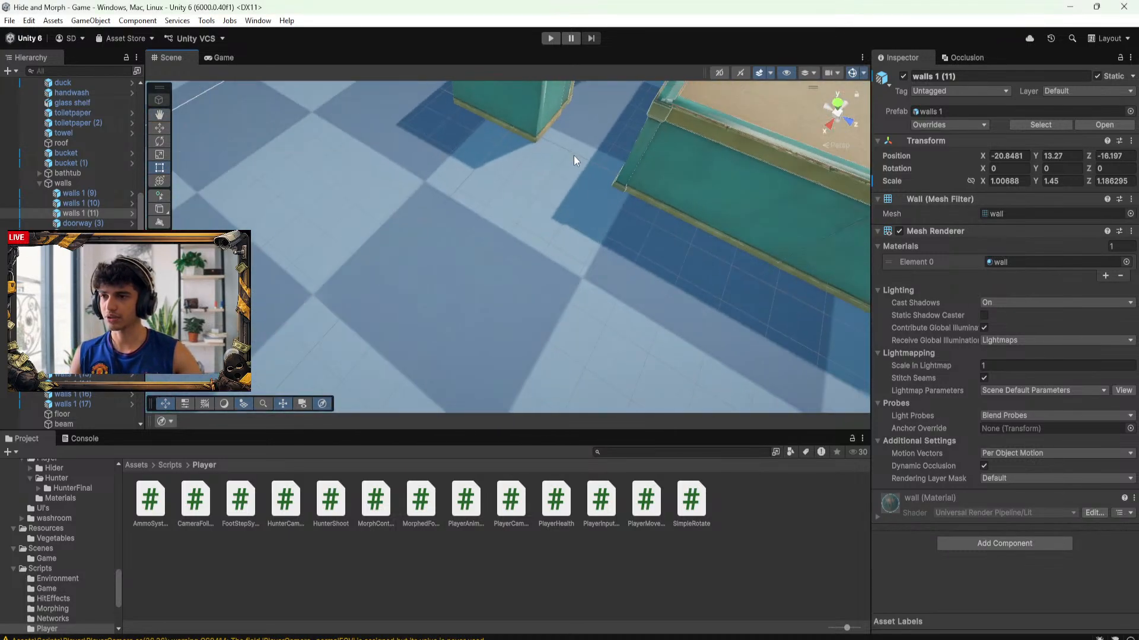
scroll(581, 184, "down", 3)
middle_click_drag(584, 205, 495, 257)
scroll(497, 256, "down", 3)
left_click_drag(501, 255, 740, 393, "alt")
middle_click_drag(678, 323, 599, 261)
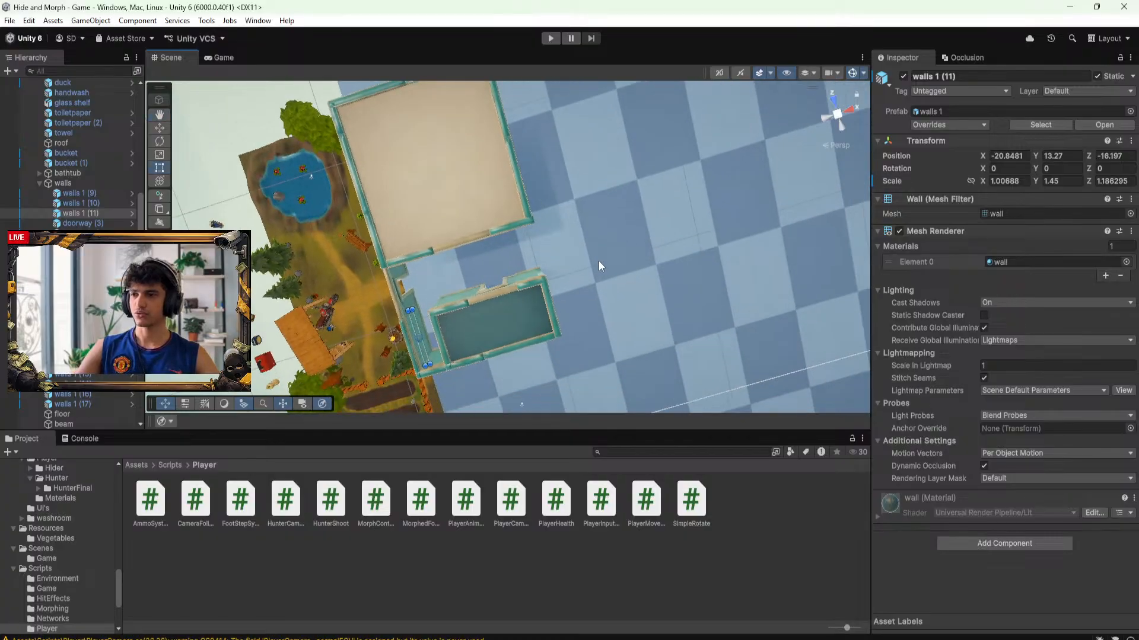
scroll(568, 250, "up", 3)
scroll(568, 251, "down", 3)
left_click_drag(565, 226, 620, 194, "alt")
middle_click_drag(620, 194, 600, 332)
scroll(600, 256, "up", 2)
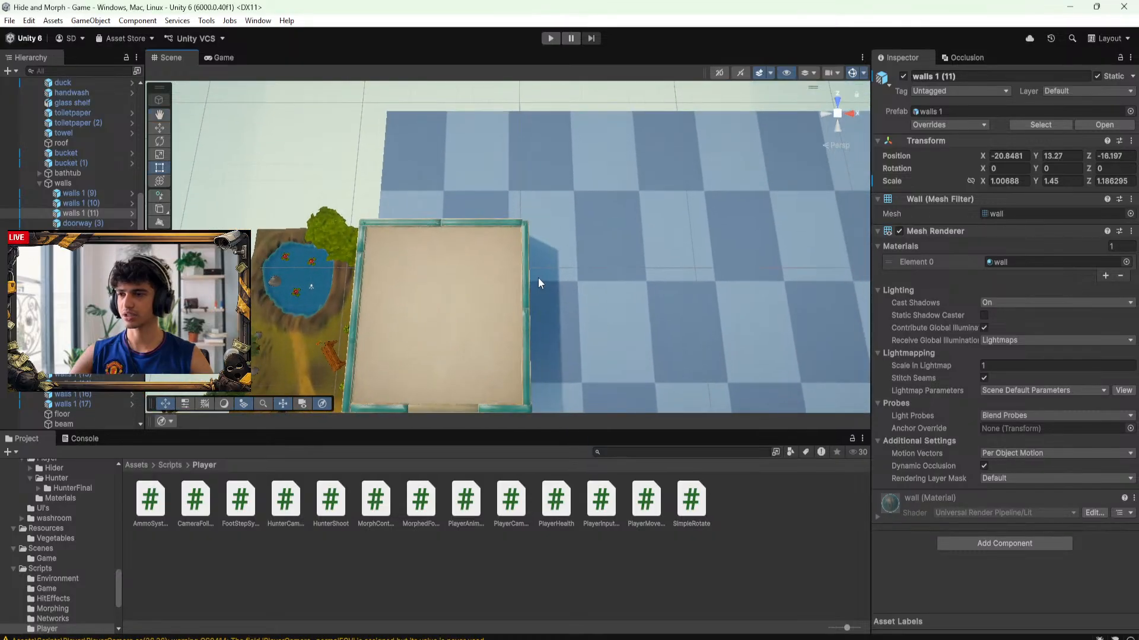
Select the bedroom's outer wall on the side opposite the Washroom and collapse the Washroom group in the object hierarchy
left_click(491, 222)
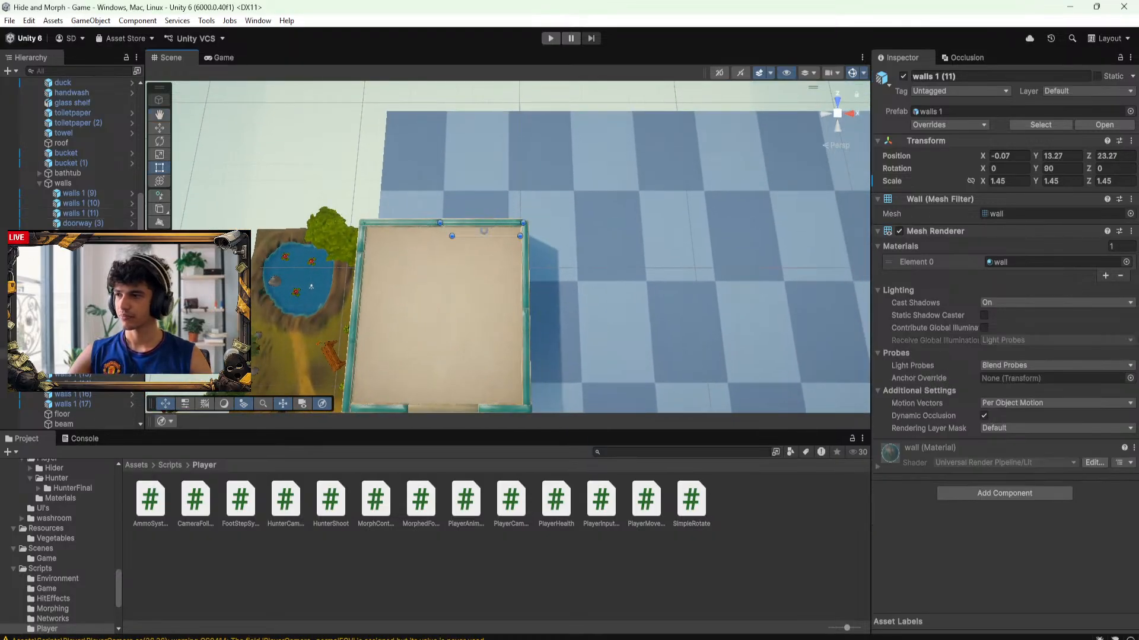
scroll(71, 148, "up", 10)
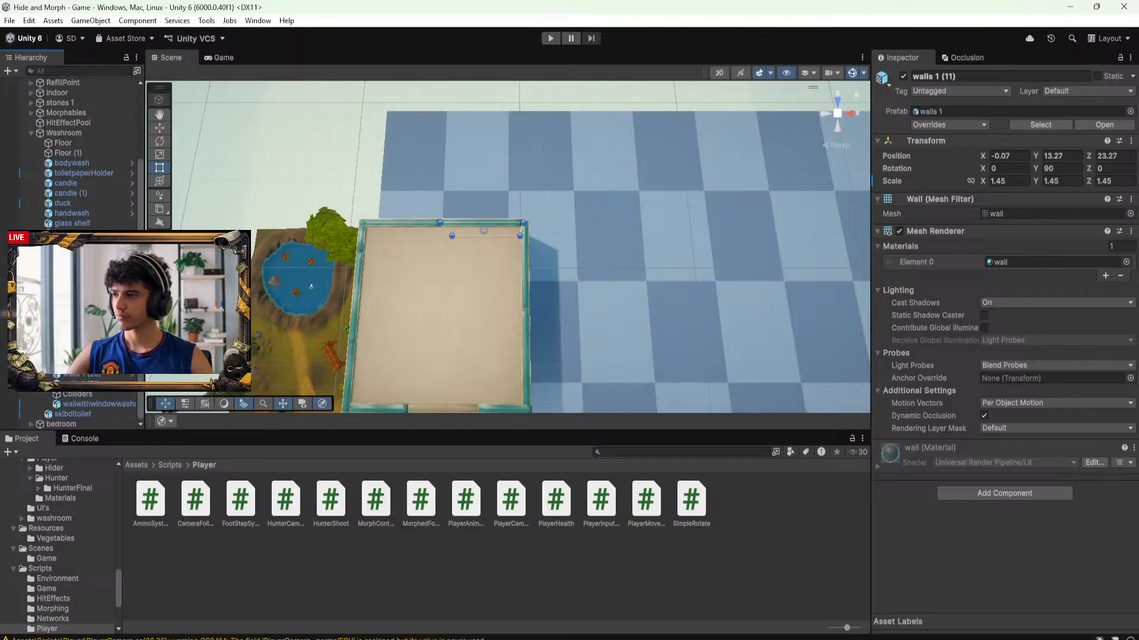
left_click(31, 234)
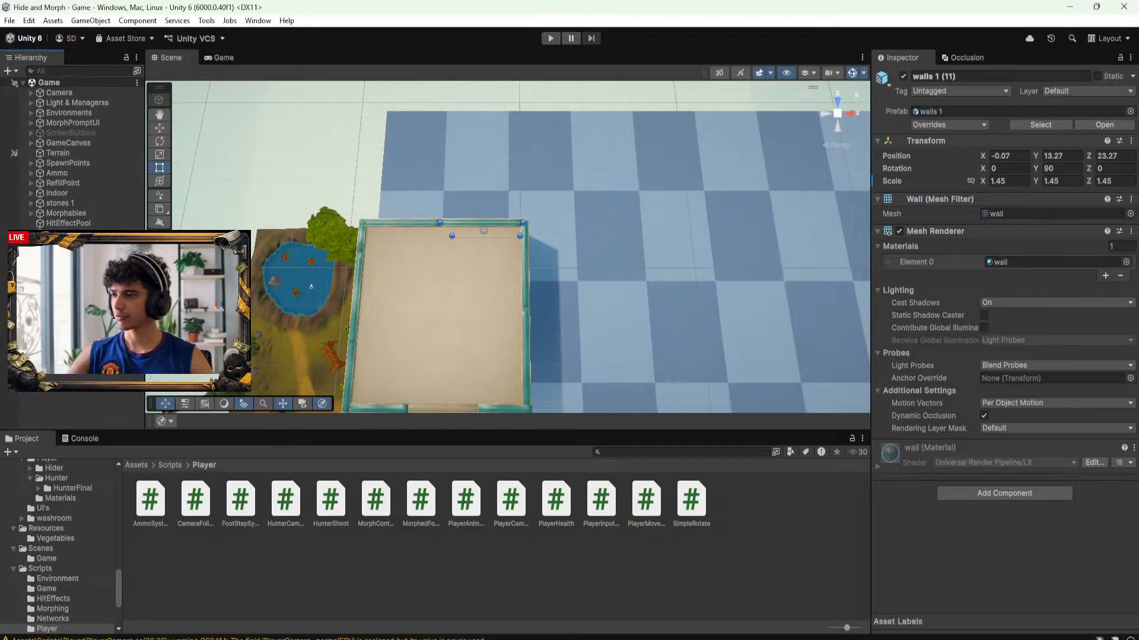
Create an empty object in the scene hierarchy and name it livingroom
right_click(45, 237)
left_click(87, 417)
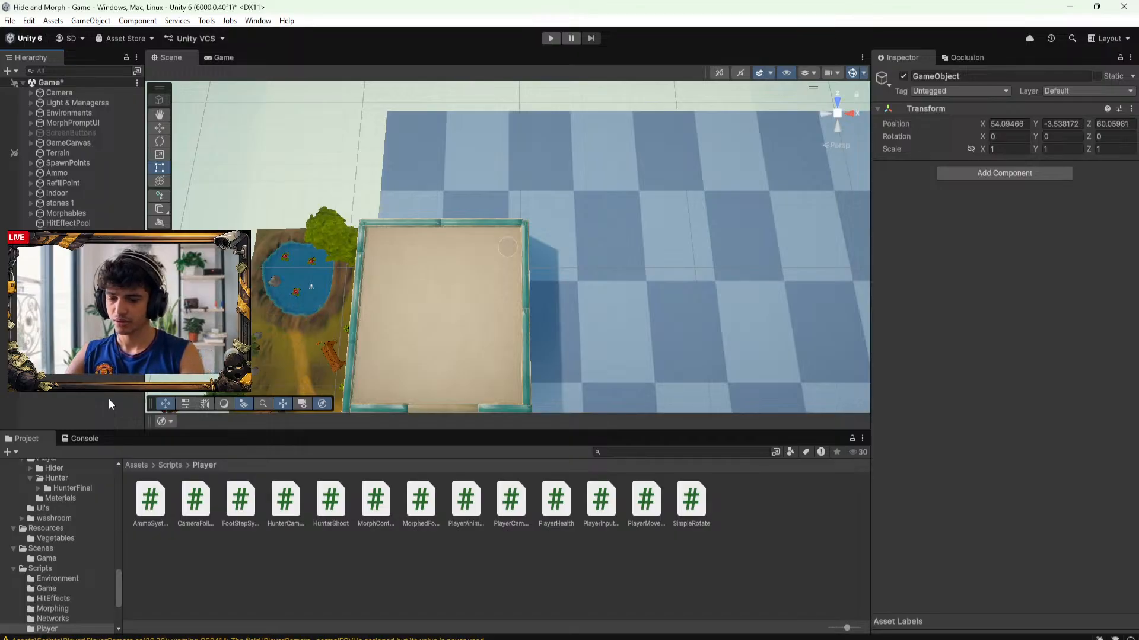
type("livingroom")
key("Return")
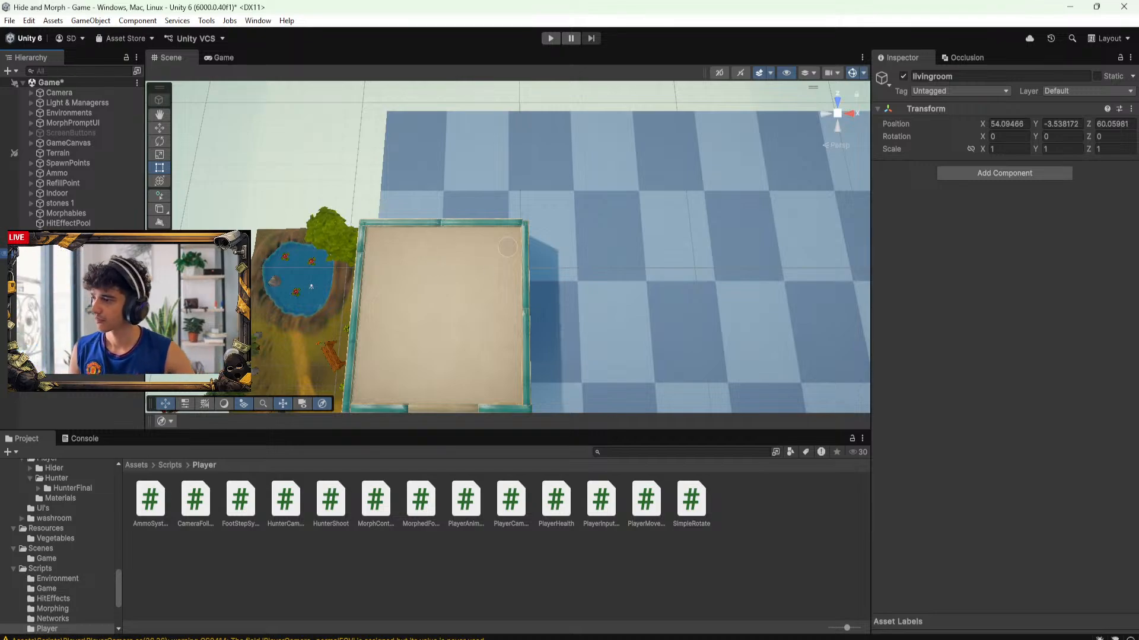
Duplicate the bedroom's outer wall, walls 1 (11), and place the copy inside the livingroom group
left_click(492, 226)
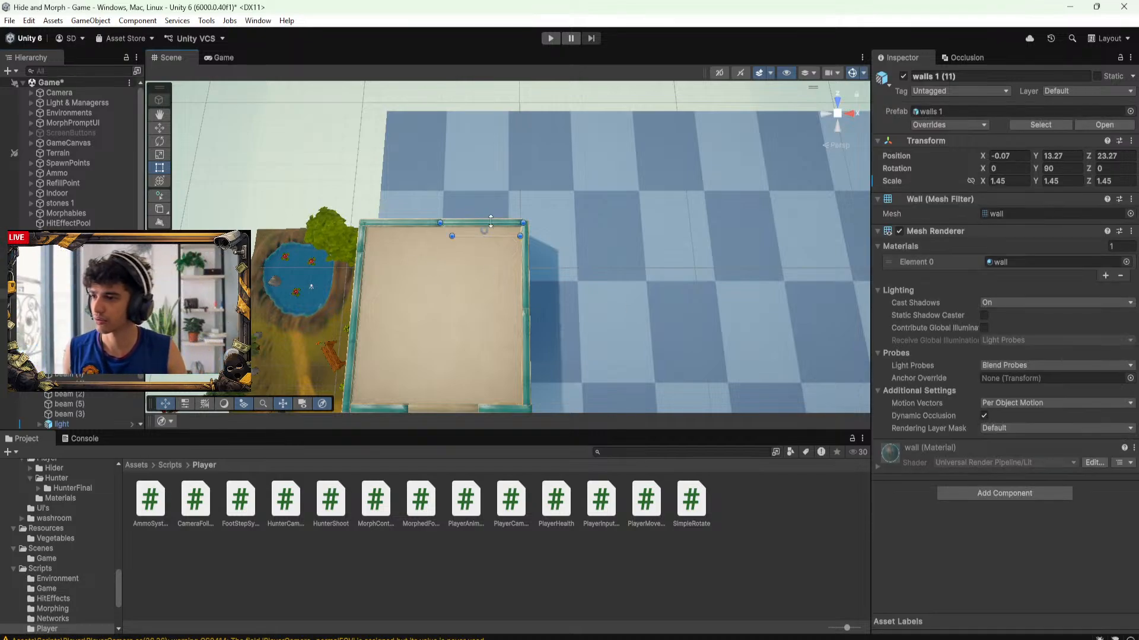
key("ctrl+d")
scroll(77, 254, "down", 2)
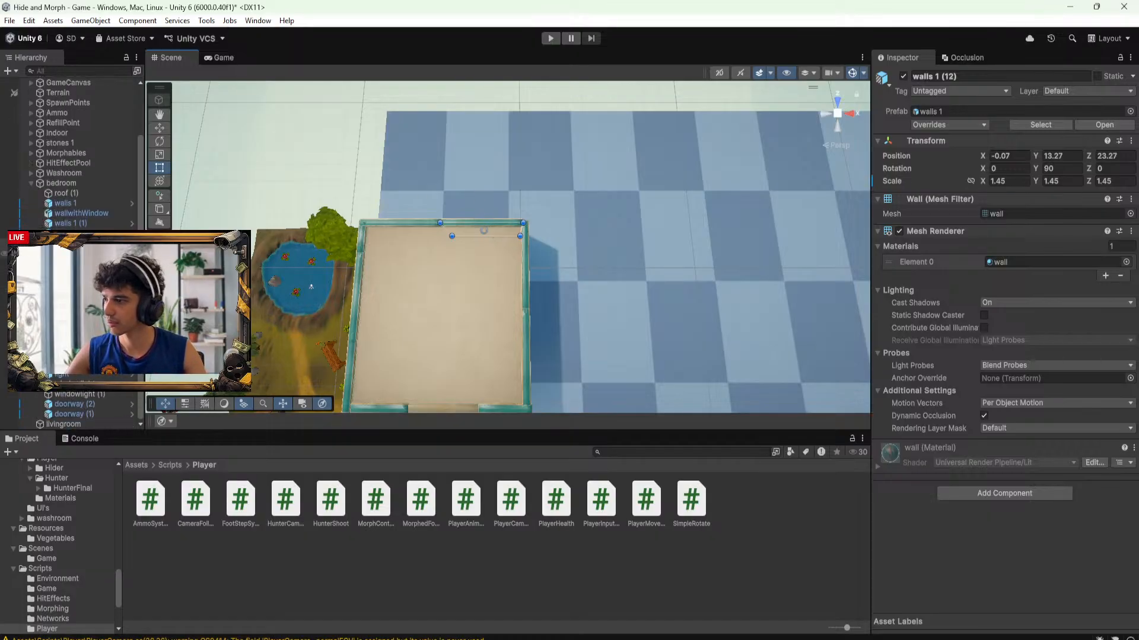
left_click(69, 438)
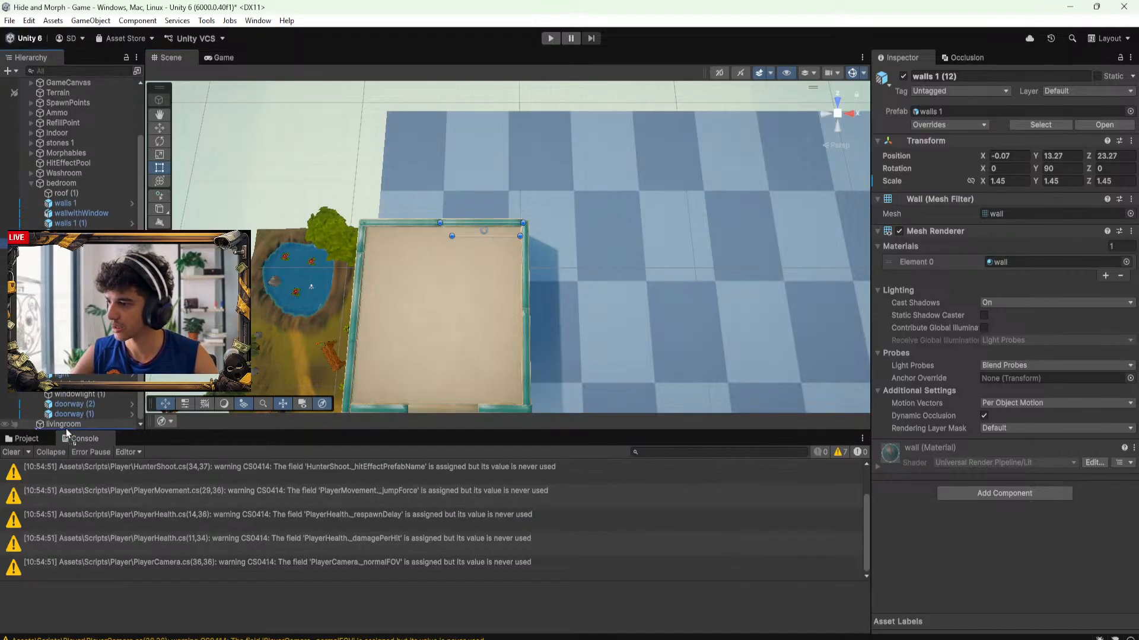
left_click_drag(66, 429, 65, 423)
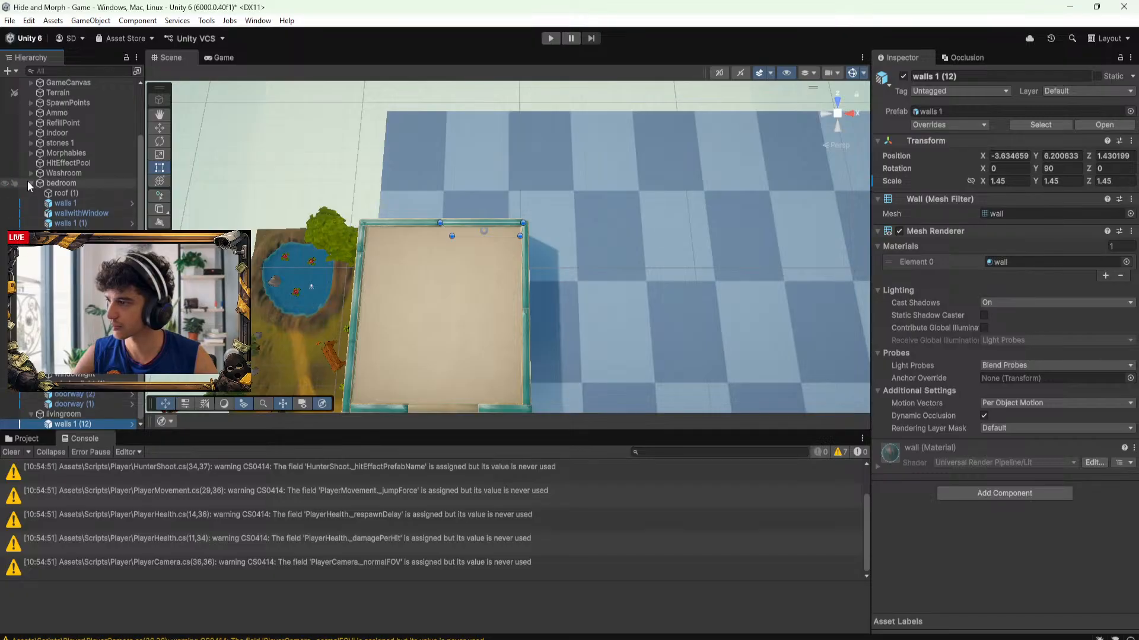
scroll(27, 183, "up", 2)
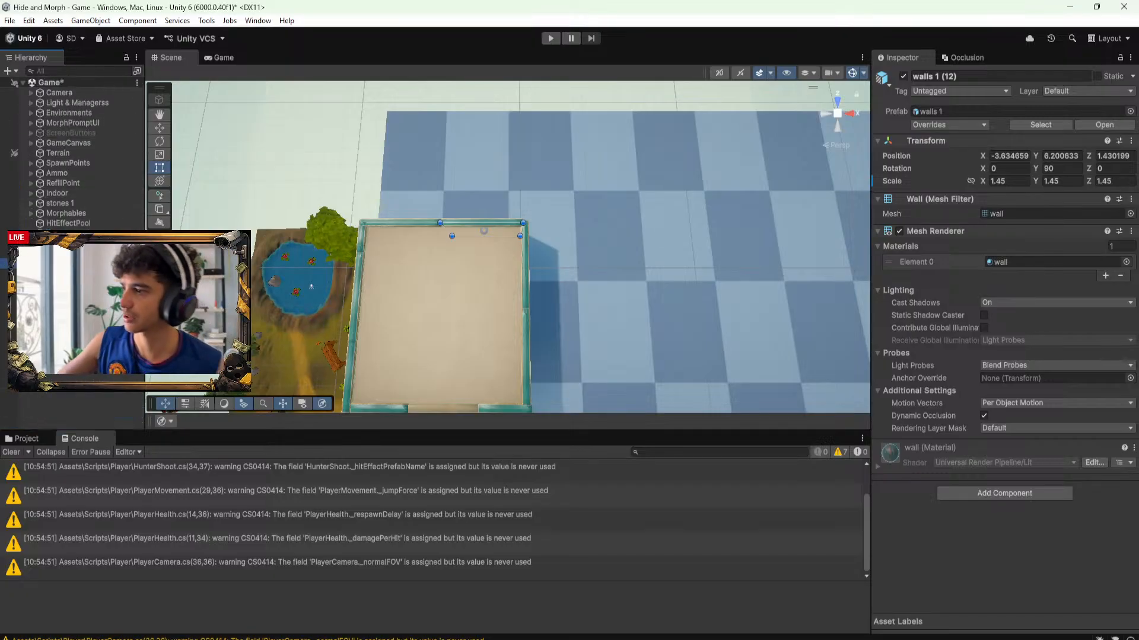
Move the copied wall outward along its length to X 7.7 so it continues past the bedroom's corner
scroll(531, 219, "down", 1)
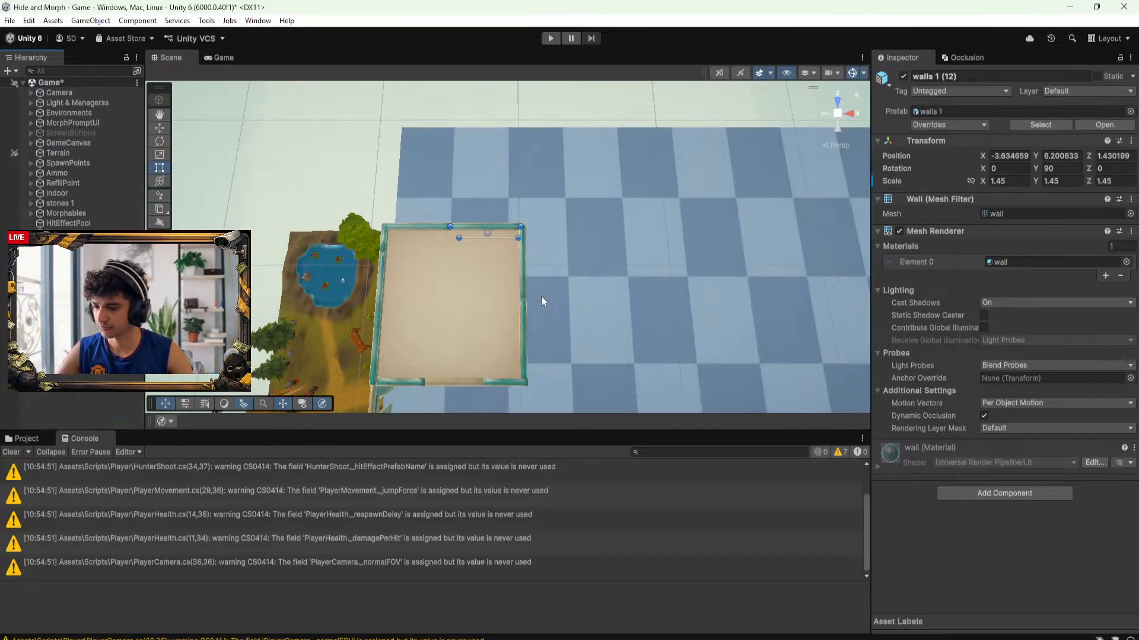
left_click(497, 262)
left_click(482, 225)
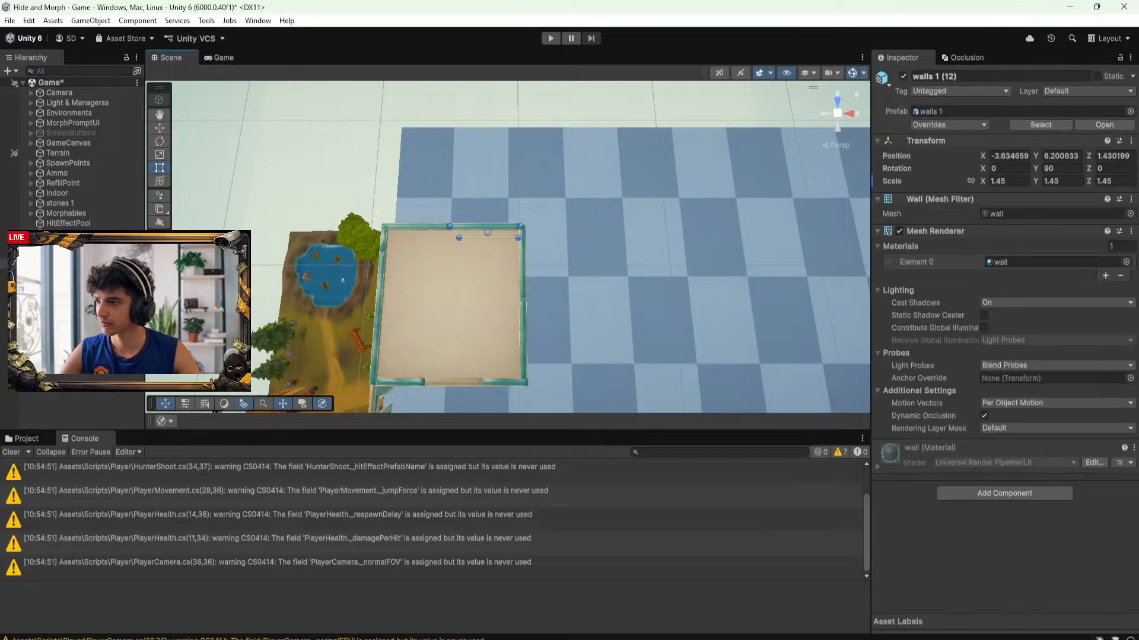
key("w")
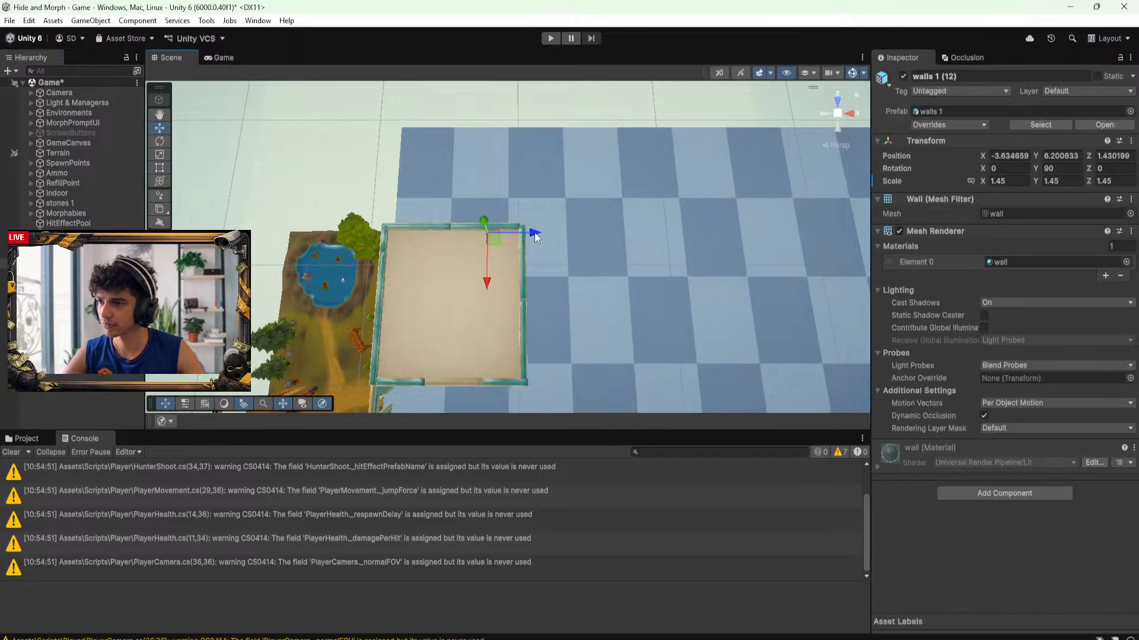
left_click_drag(533, 235, 606, 236)
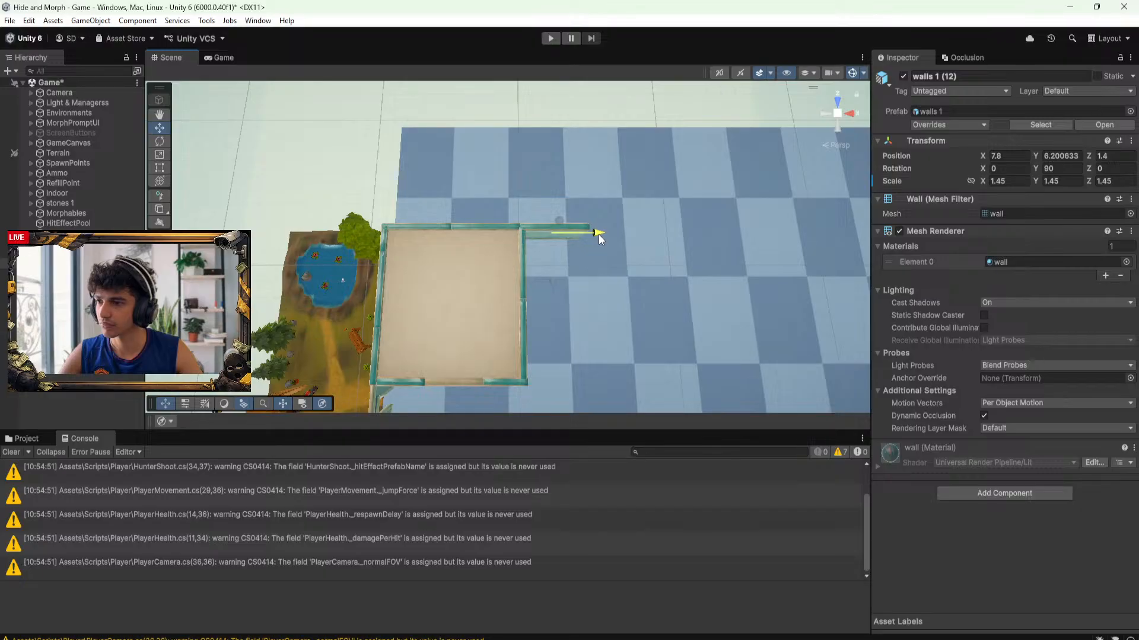
left_click_drag(599, 233, 597, 234)
Examine the extended wall's joint with the bedroom and the empty floor beside the bedroom and Washroom to judge the living room's extent
key("f")
left_click_drag(564, 293, 584, 222, "alt")
scroll(583, 222, "down", 3)
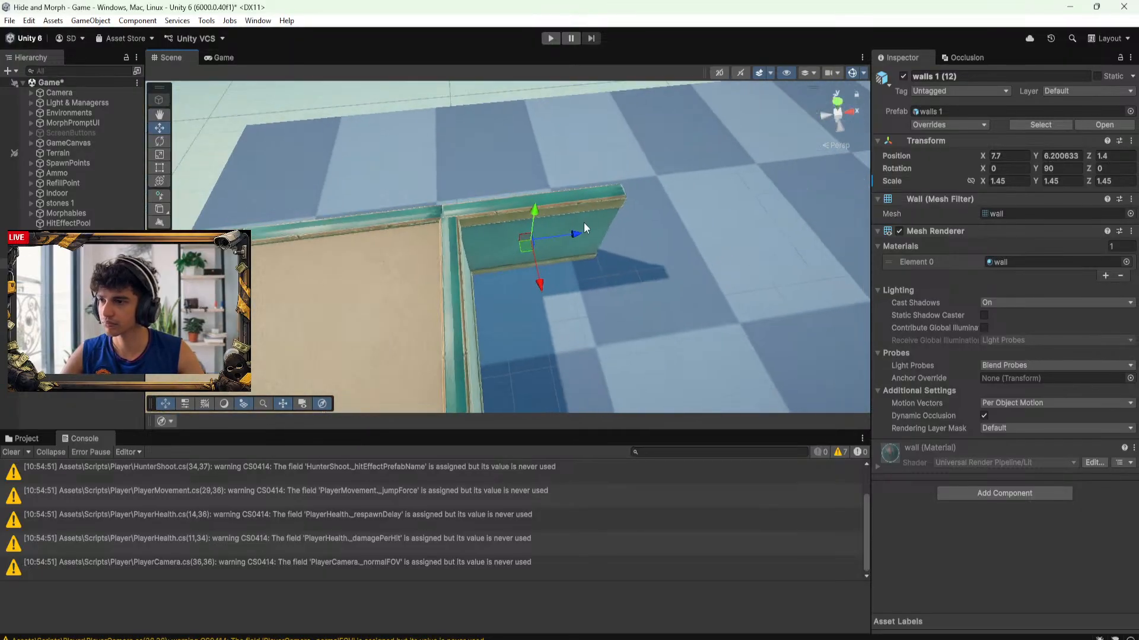
scroll(583, 222, "down", 3)
middle_click_drag(521, 254, 653, 243)
left_click_drag(782, 214, 769, 280, "alt")
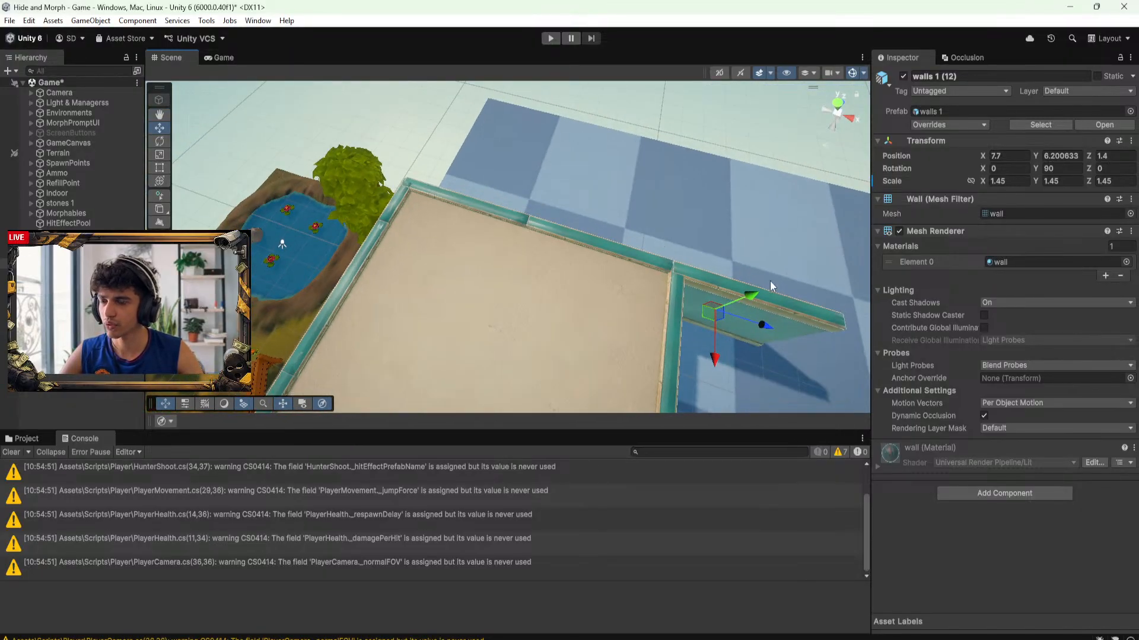
middle_click_drag(769, 280, 638, 229)
scroll(582, 244, "down", 3)
left_click_drag(582, 244, 764, 284, "alt")
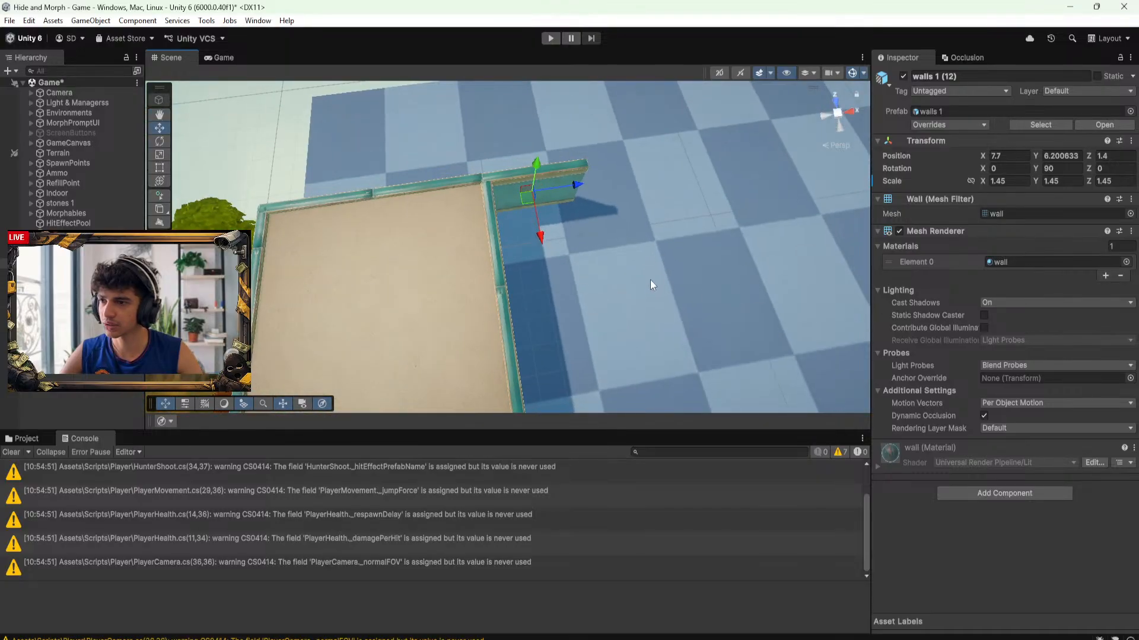
scroll(632, 259, "down", 3)
left_click_drag(649, 243, 653, 281, "alt")
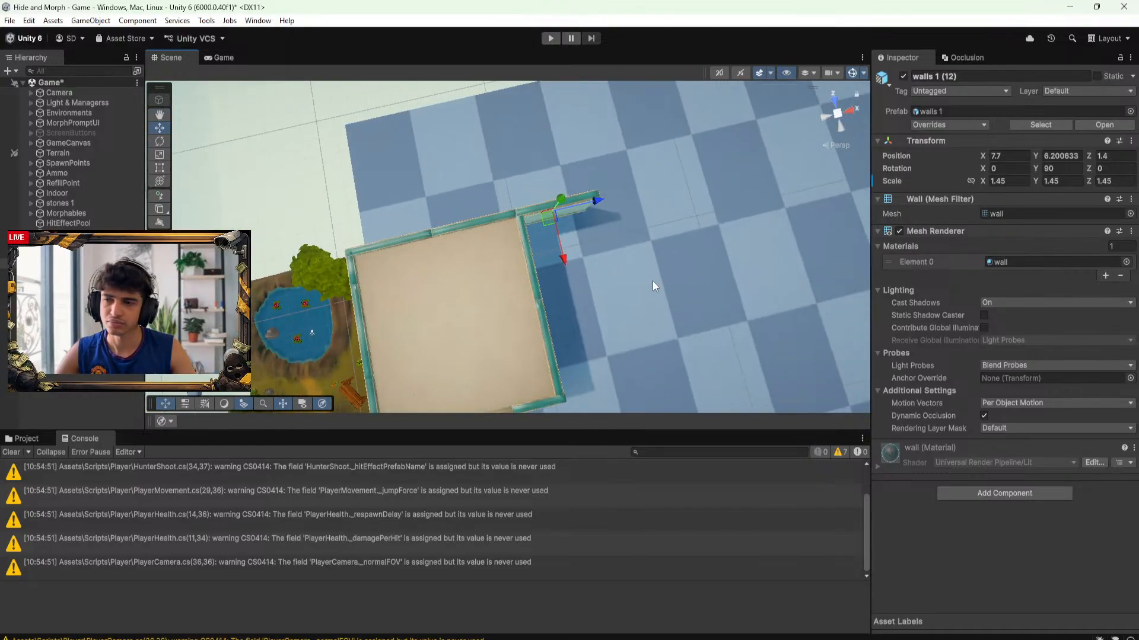
middle_click_drag(652, 281, 614, 232)
left_click_drag(522, 255, 481, 261, "alt")
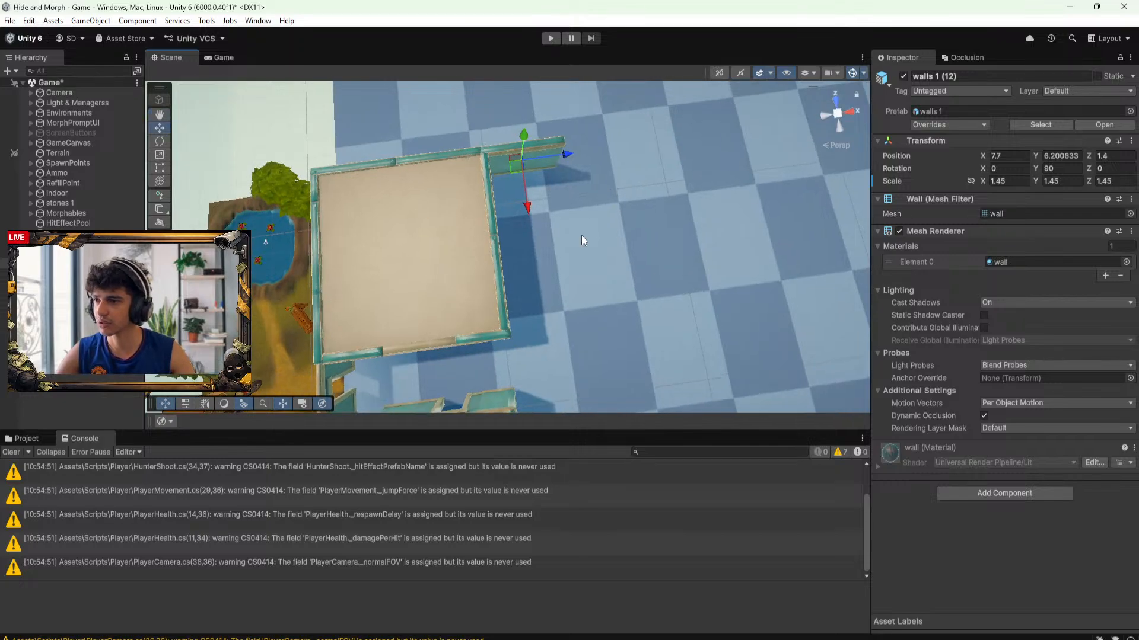
left_click_drag(521, 317, 507, 292, "alt")
scroll(535, 255, "down", 4)
left_click_drag(535, 254, 430, 226, "alt")
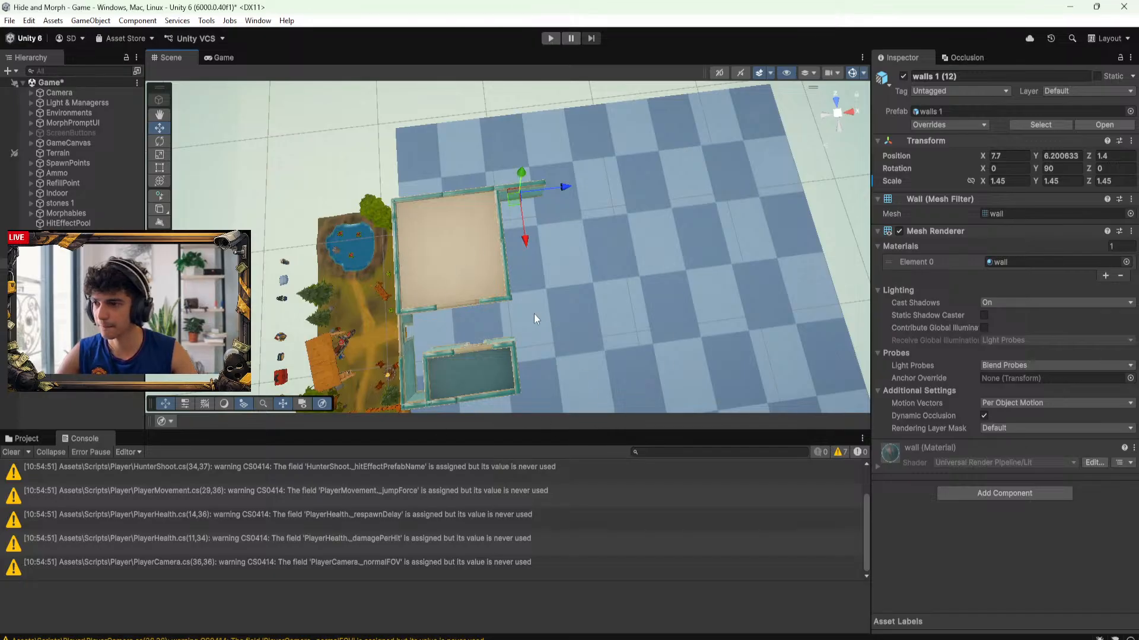
left_click_drag(533, 315, 535, 322, "alt")
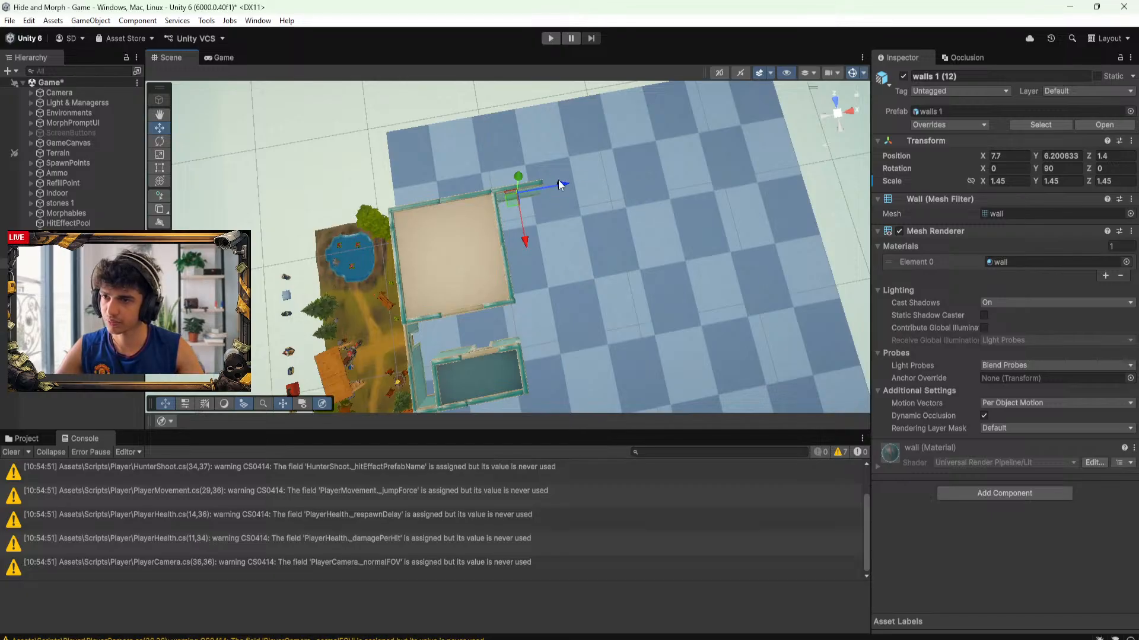
Duplicate the living room wall and move the copy further along the same line to X 18.9
scroll(475, 204, "up", 3)
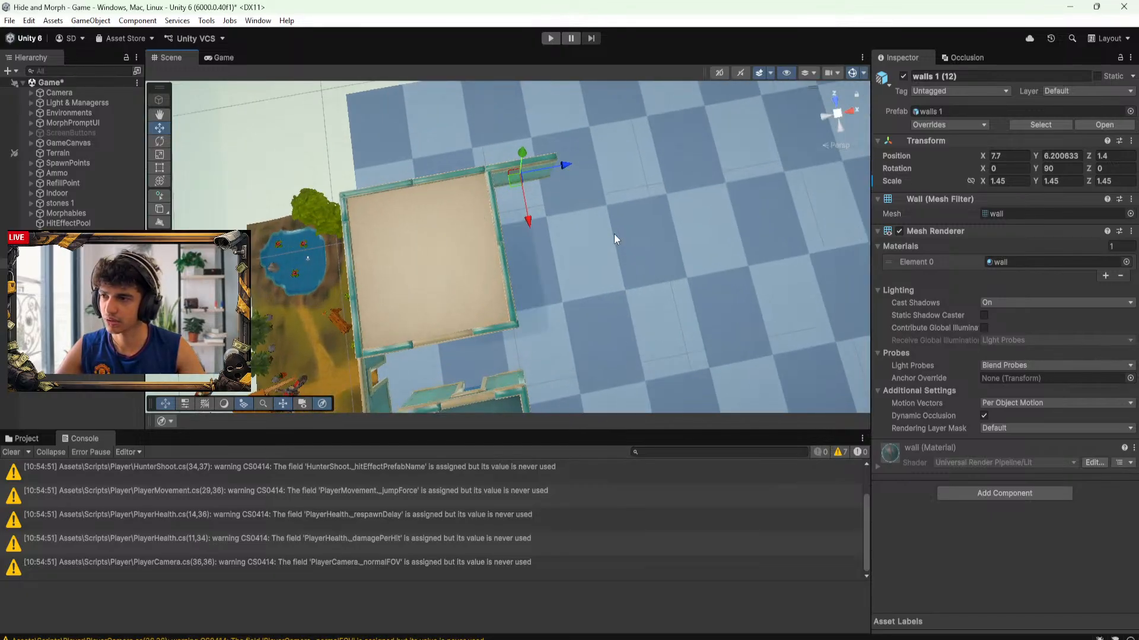
left_click_drag(614, 233, 558, 221, "alt")
key("ctrl+d")
left_click_drag(580, 178, 594, 30)
key("f")
left_click_drag(575, 233, 682, 254, "alt")
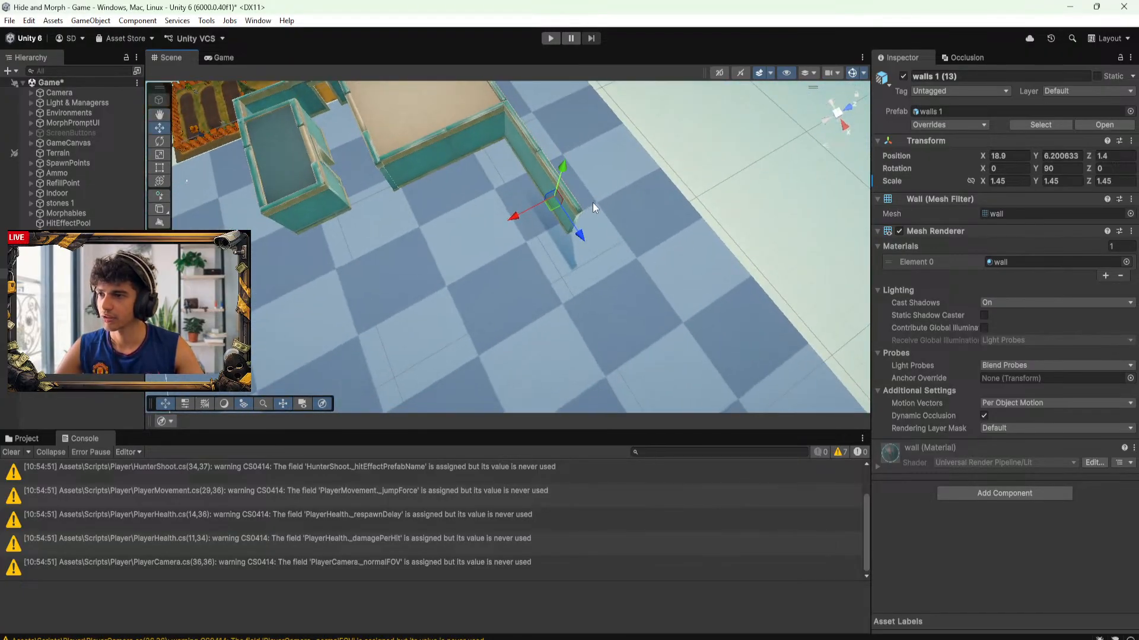
Duplicate both living room walls together and move the copies across to the Washroom's outer wall line at Z -38.39
left_click(529, 155, "shift")
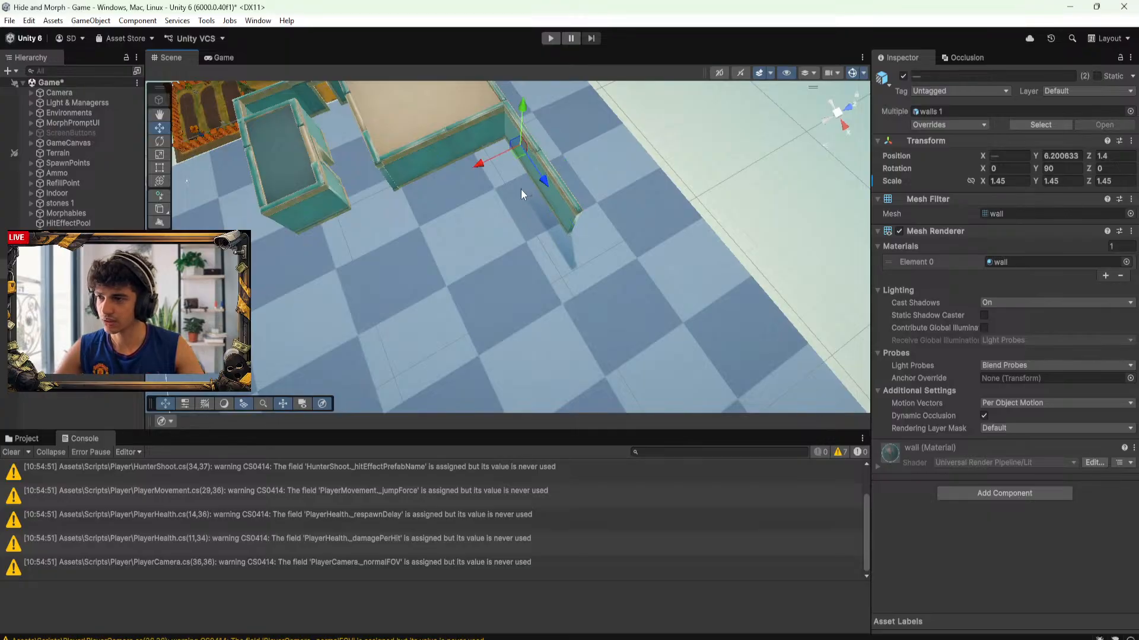
left_click_drag(490, 163, 254, 269)
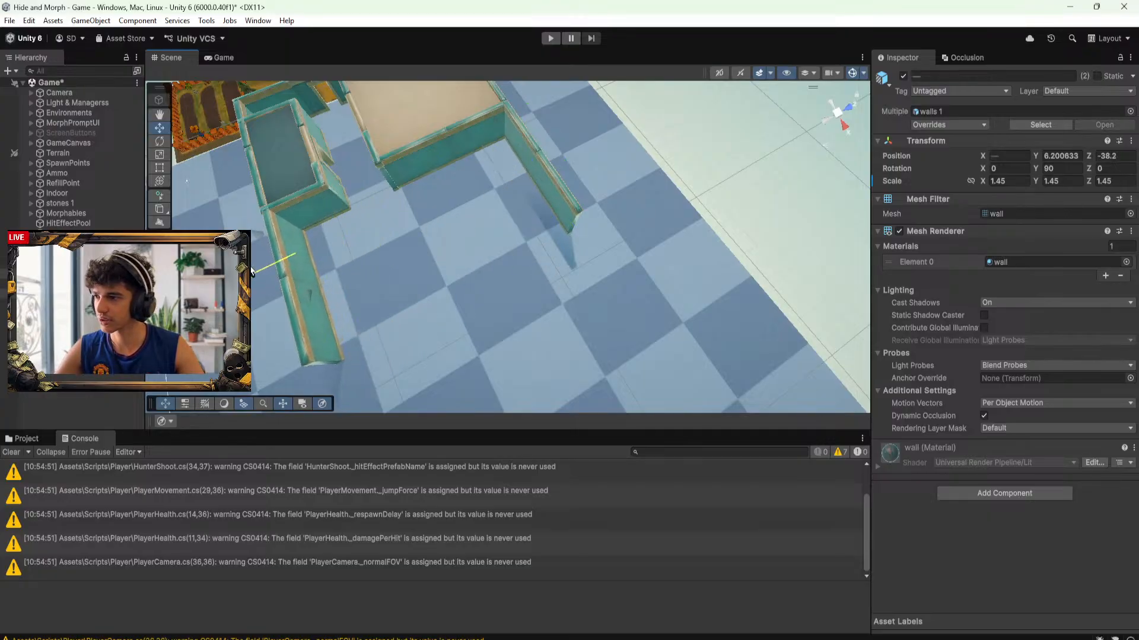
key("f")
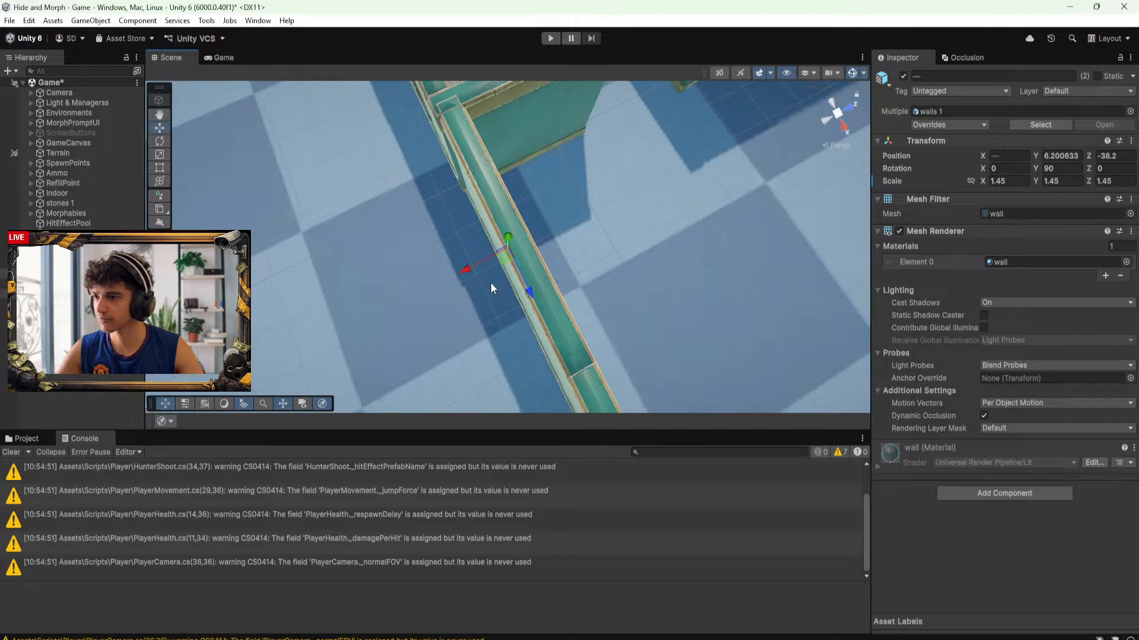
left_click_drag(472, 268, 468, 269)
Inspect the two parallel living room wall runs and the gap between the bedroom and Washroom from several angles
scroll(634, 224, "down", 5)
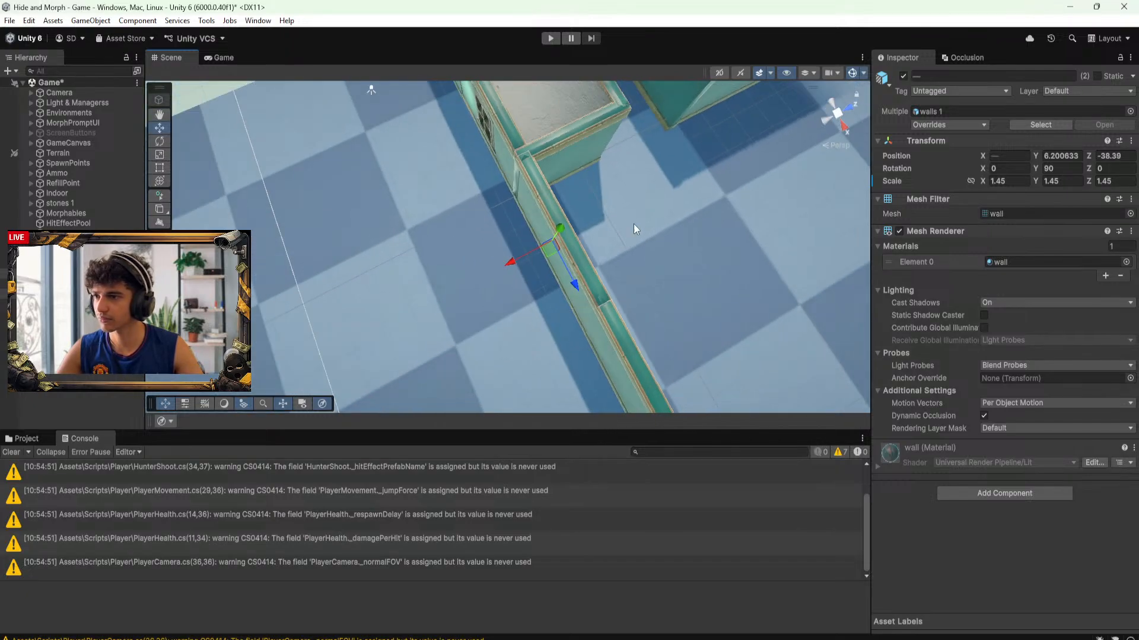
middle_click_drag(633, 224, 507, 200)
scroll(508, 201, "down", 4)
left_click_drag(507, 201, 585, 308, "alt")
middle_click_drag(510, 286, 609, 185)
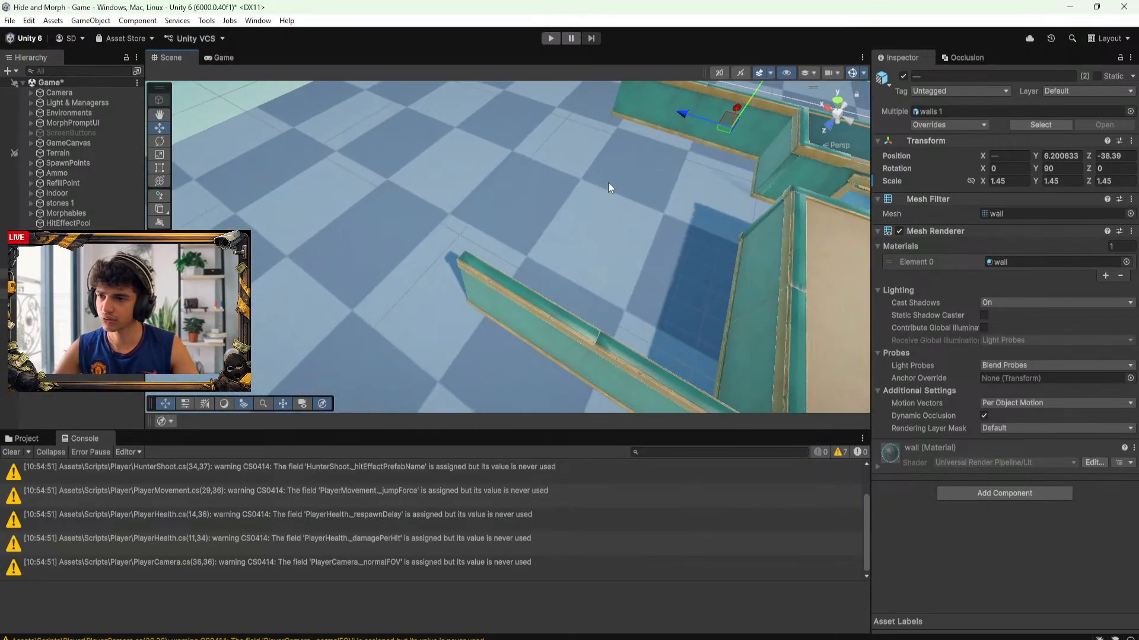
scroll(611, 188, "down", 3)
left_click_drag(648, 214, 765, 332, "alt")
middle_click_drag(765, 332, 652, 193)
left_click_drag(653, 194, 688, 161, "alt")
middle_click_drag(688, 160, 700, 284)
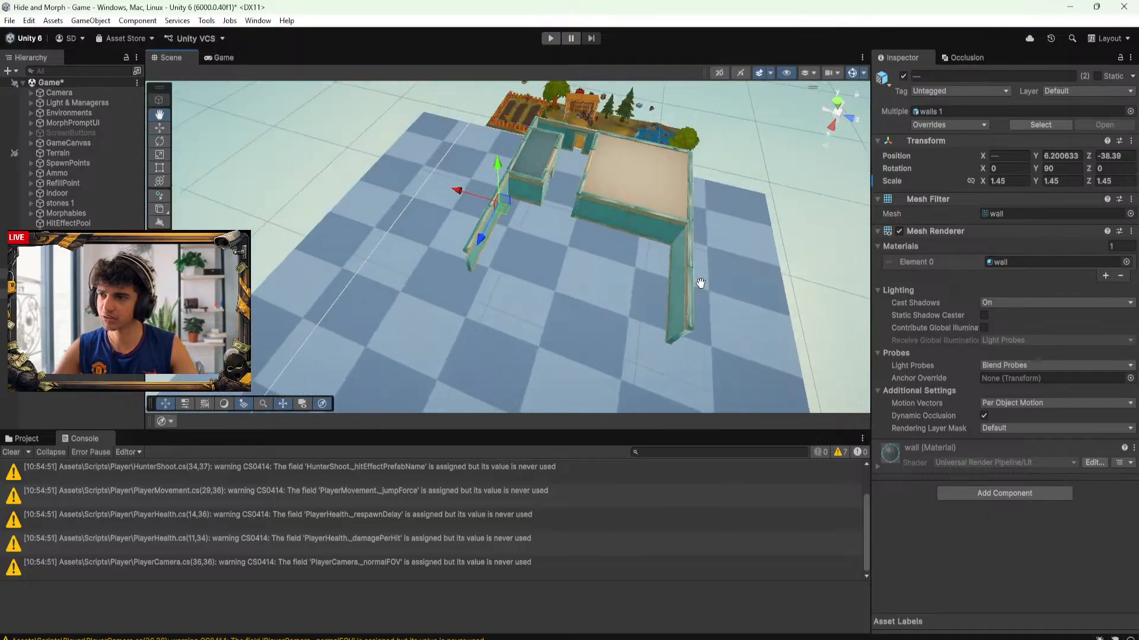
left_click_drag(700, 283, 774, 205, "alt")
left_click_drag(499, 283, 699, 360, "alt")
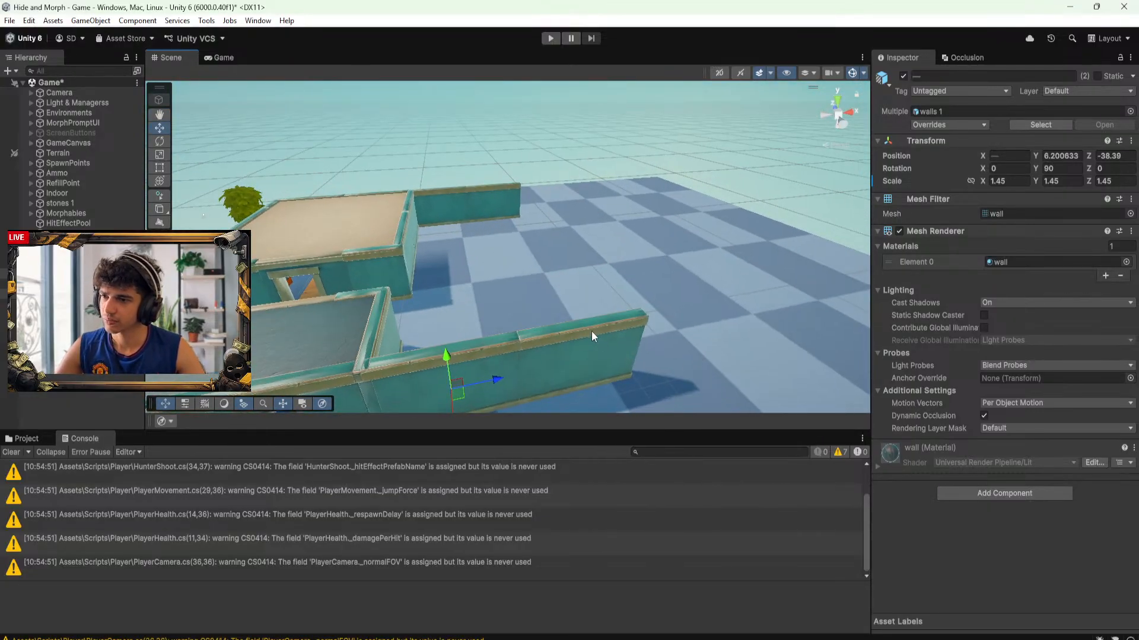
left_click_drag(592, 330, 632, 380, "alt")
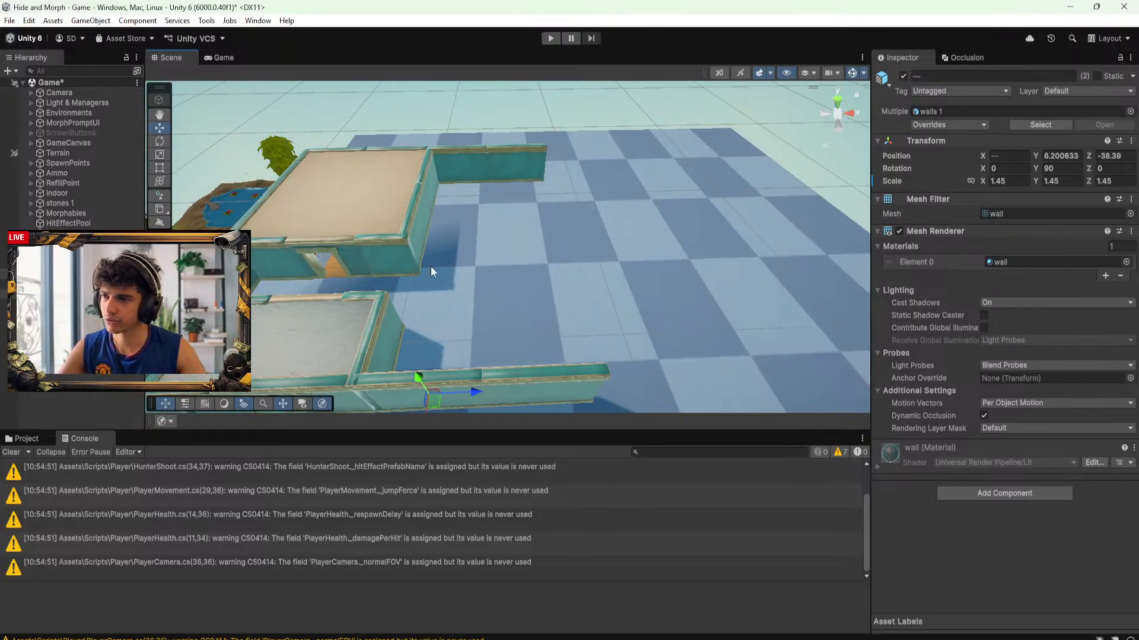
left_click_drag(408, 409, 481, 300, "alt")
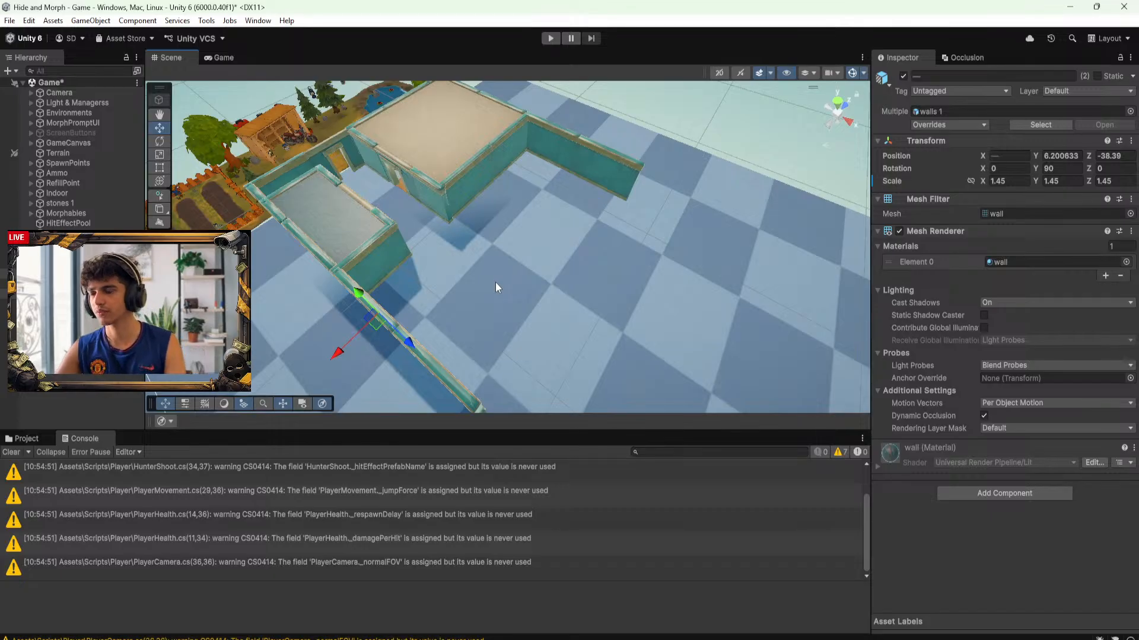
left_click_drag(458, 264, 484, 326, "alt")
Duplicate the corridor's garden-side doorway and place the copy inside the livingroom group
left_click(397, 158)
left_click(268, 268)
key("ctrl+d")
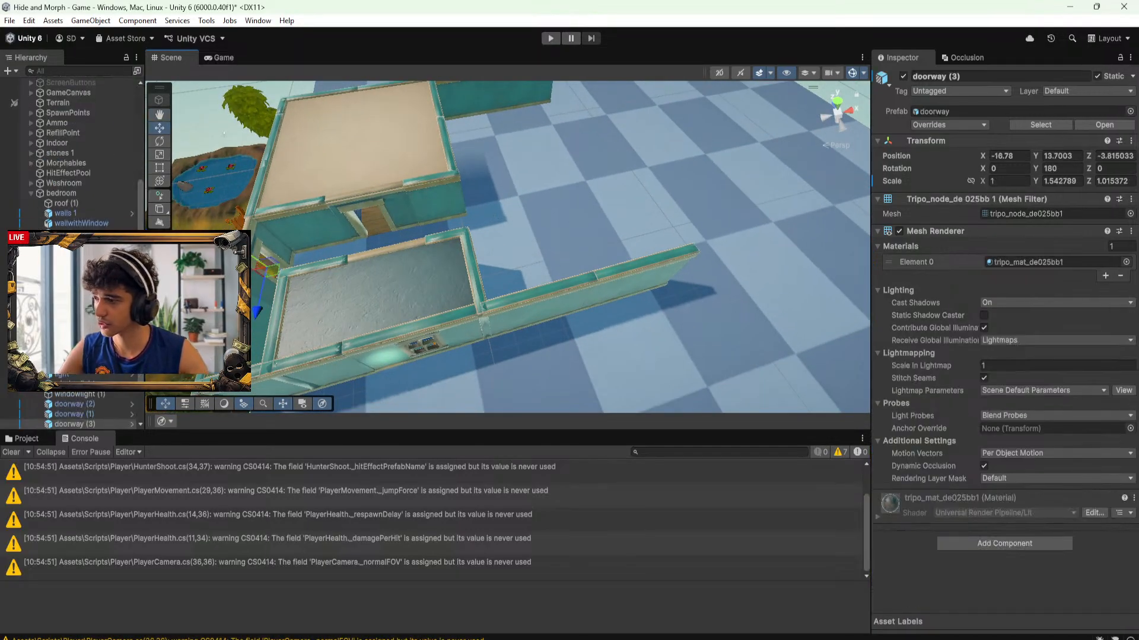
mouse_move(88, 422)
left_mouse_down()
mouse_move(80, 476)
mouse_move(82, 431)
left_mouse_up()
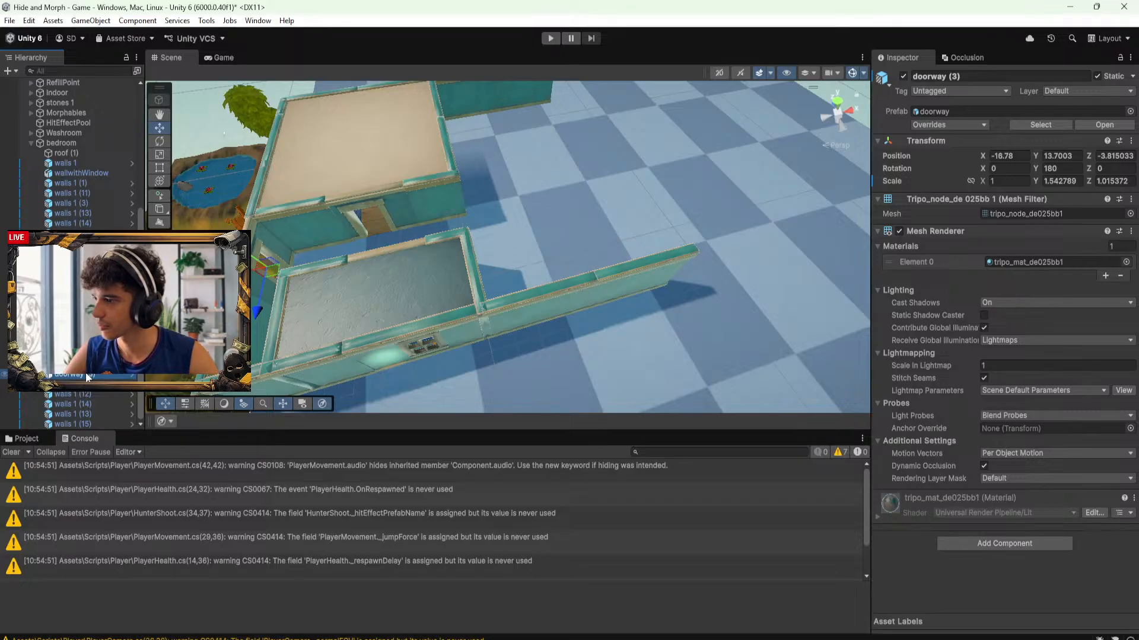
left_click_drag(85, 392, 87, 393)
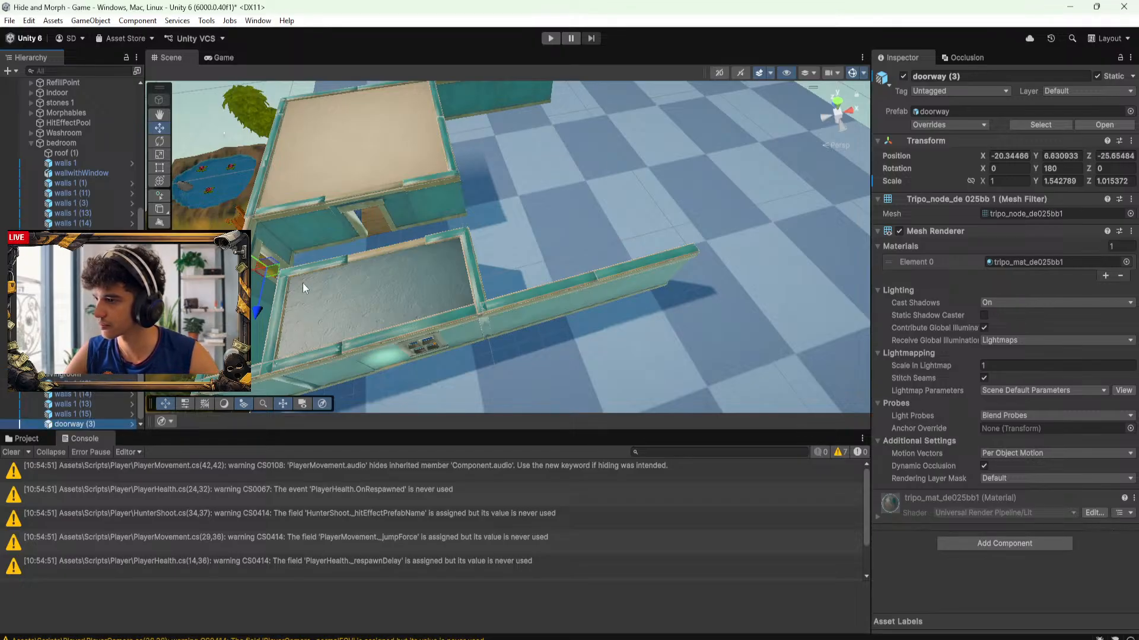
Move the copied doorway to the corridor's living room end, between the bedroom and Washroom corners, at X 2.73
left_click_drag(251, 276, 455, 274)
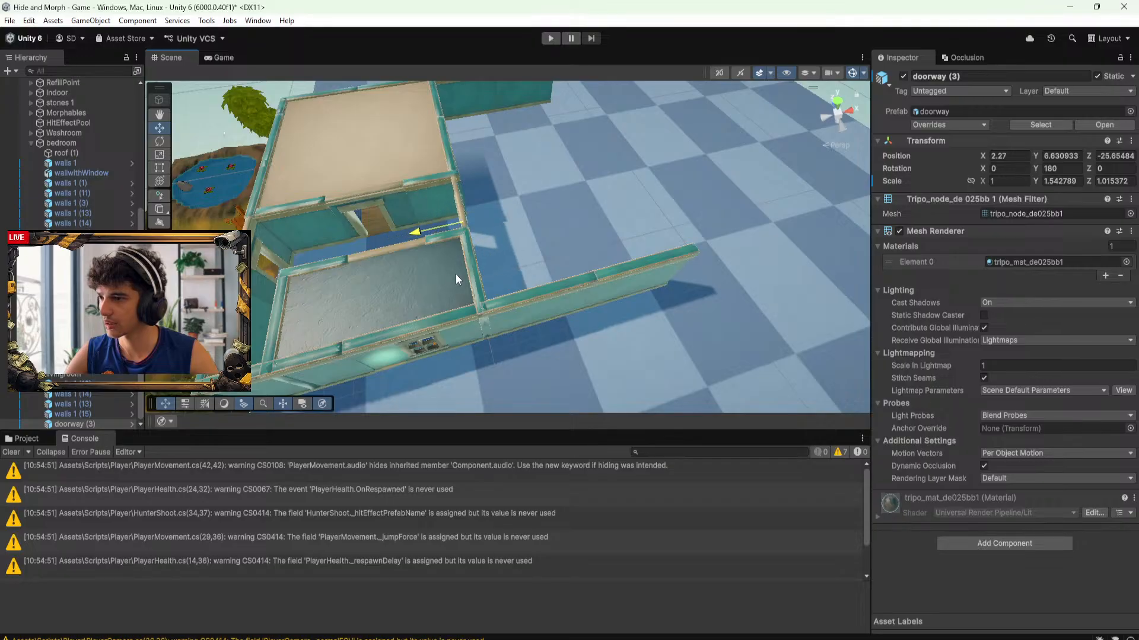
key("f")
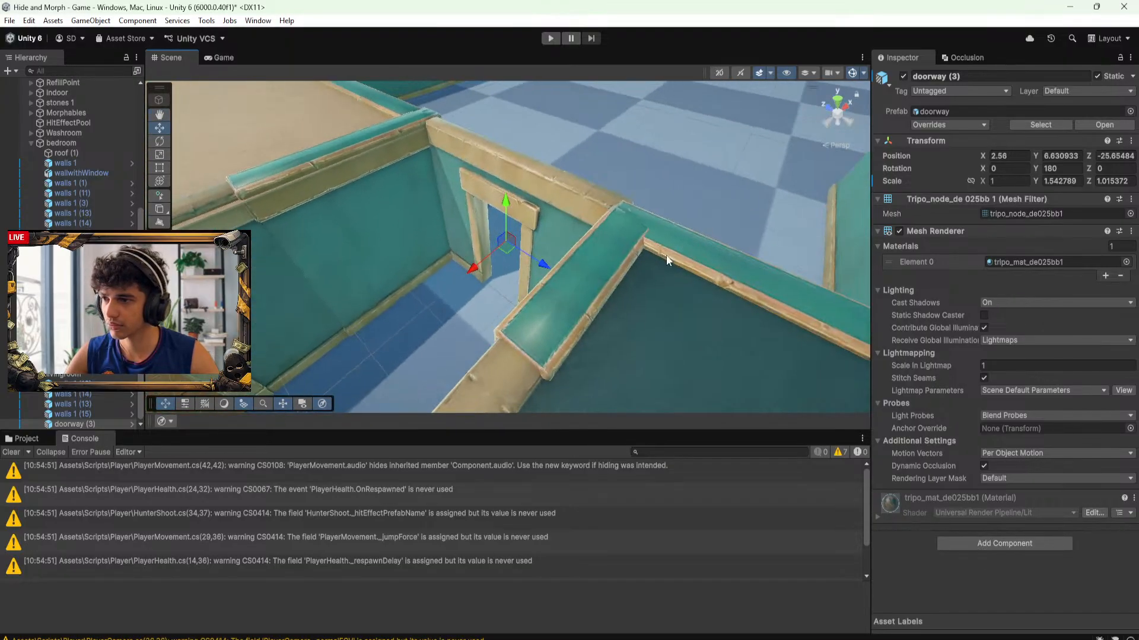
left_click_drag(489, 257, 584, 252)
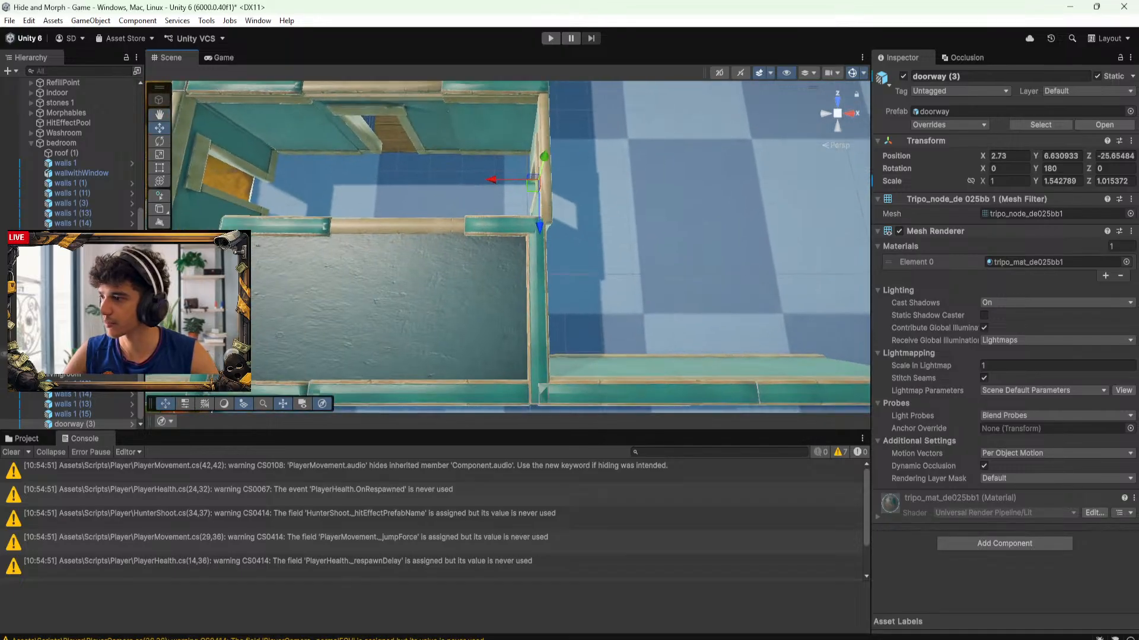
Move the Washroom group's garden-side wall (walls 1 (11)) outward to X -21.23, in line with the adjoining outer wall
left_click(65, 132)
key("f")
left_click_drag(444, 386, 446, 385)
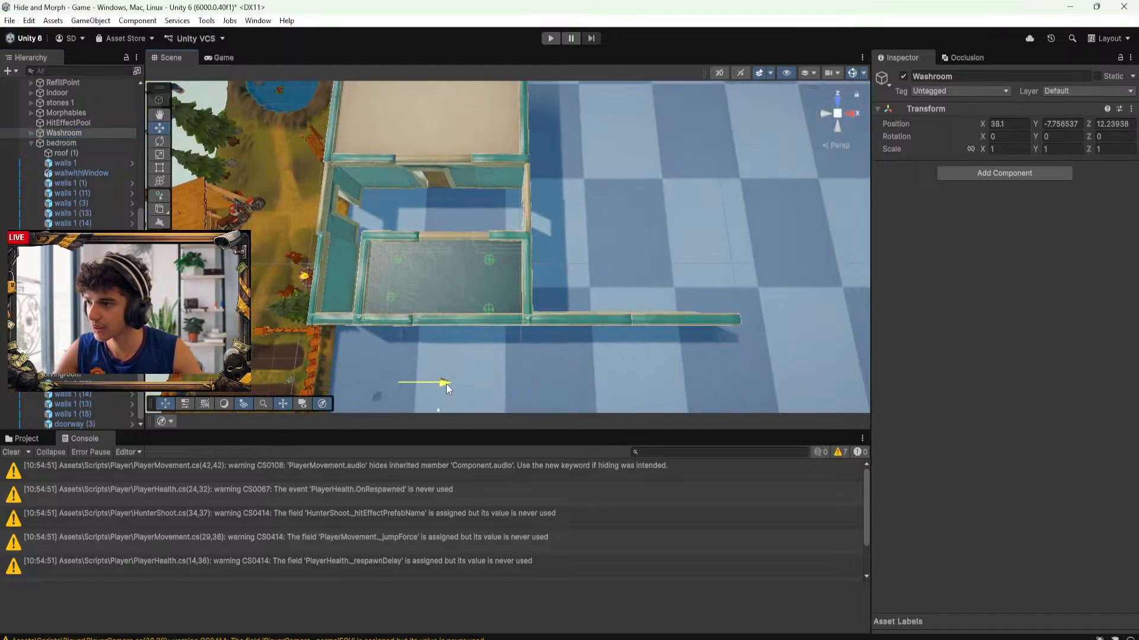
scroll(485, 299, "up", 5)
middle_click_drag(491, 298, 587, 294)
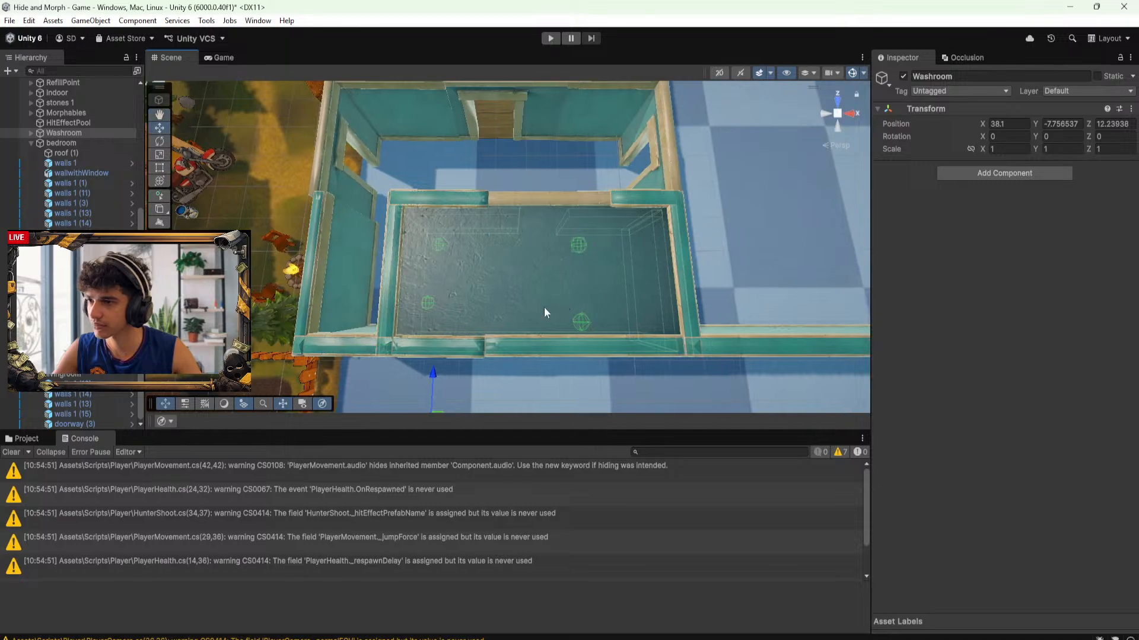
scroll(541, 307, "up", 3)
middle_click_drag(469, 319, 648, 368)
left_click(520, 280)
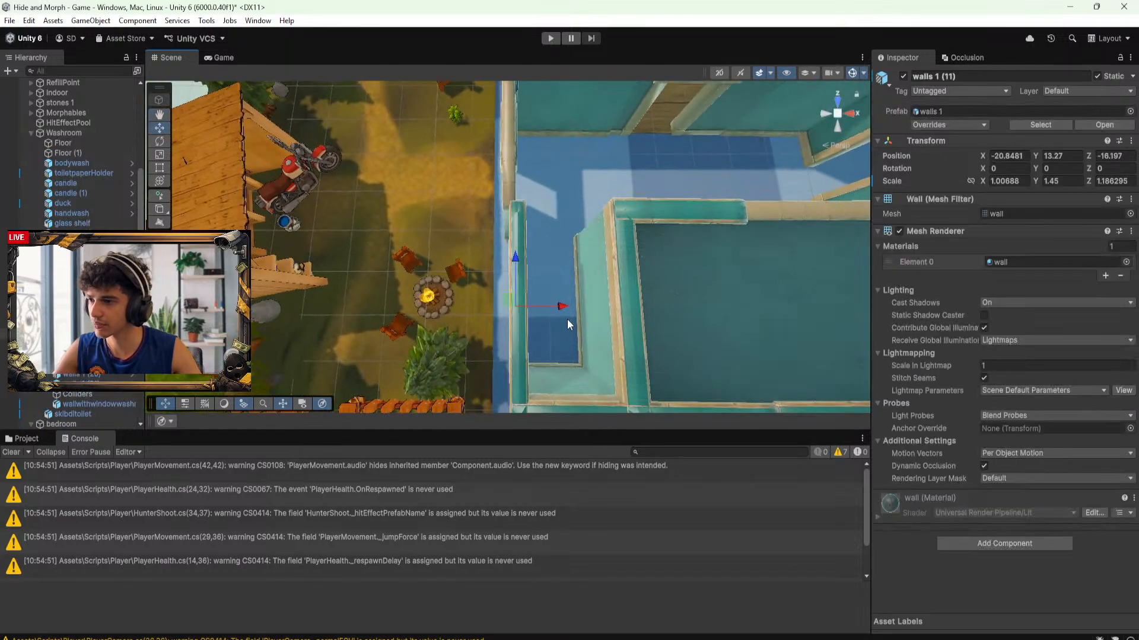
left_click_drag(568, 310, 560, 309)
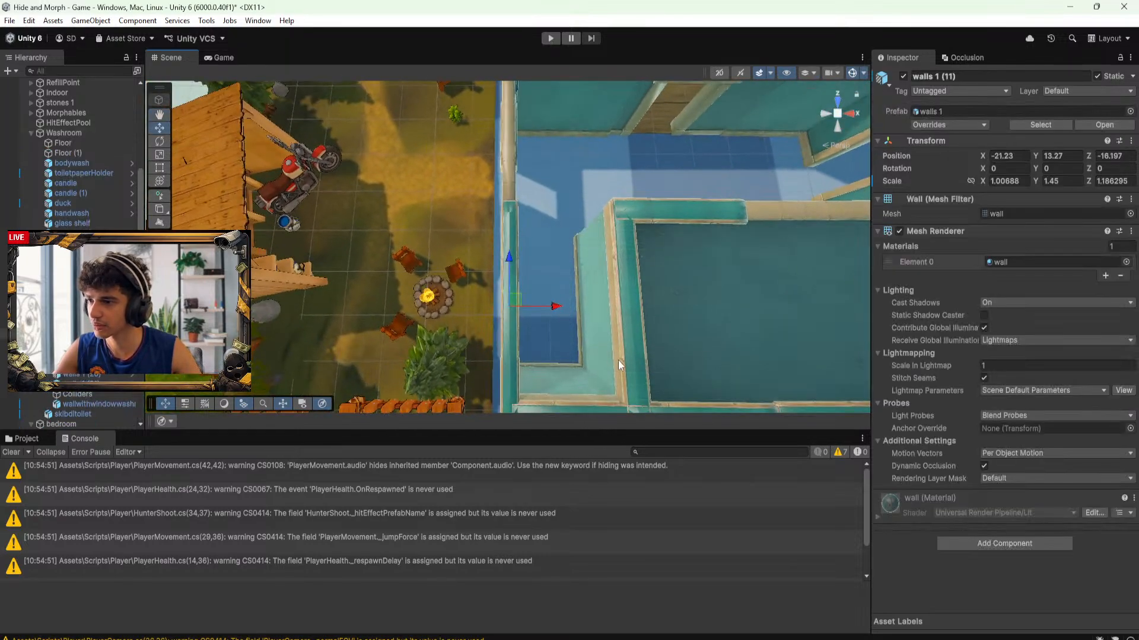
Move the windowlight (1) spot light above the Washroom's outer wall to X 1.87, Y 19.05, Z -23.19 and save the scene
left_click_drag(618, 361, 287, 142, "alt")
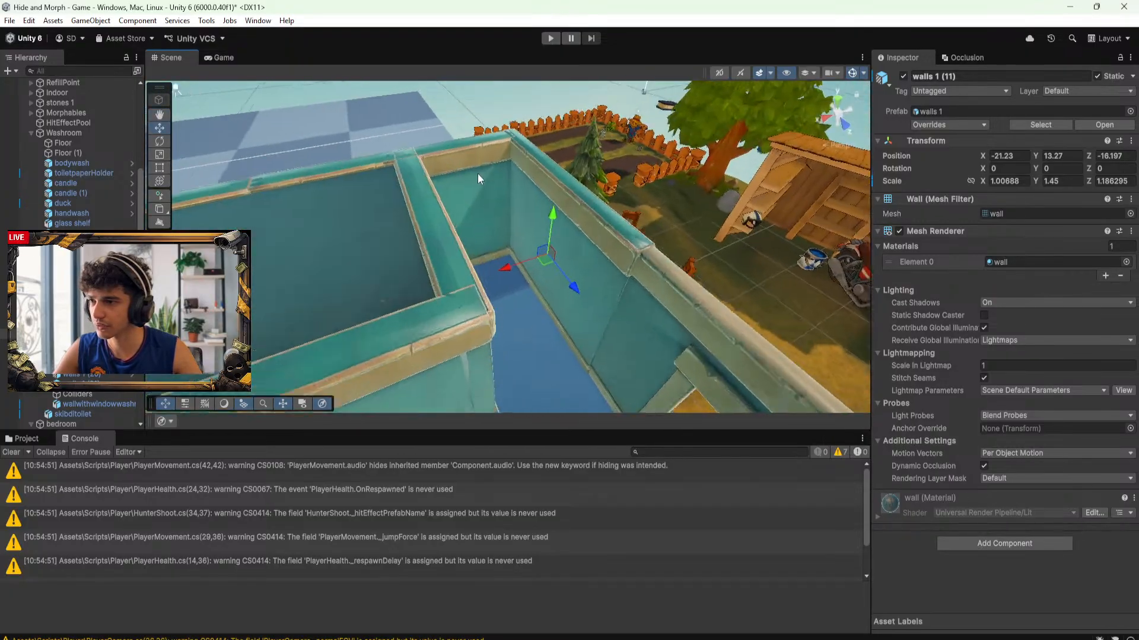
scroll(478, 175, "up", 3)
left_click_drag(593, 231, 707, 290, "alt")
scroll(705, 290, "down", 2)
middle_click_drag(706, 290, 488, 261)
left_click(529, 217)
left_click_drag(558, 215, 640, 216)
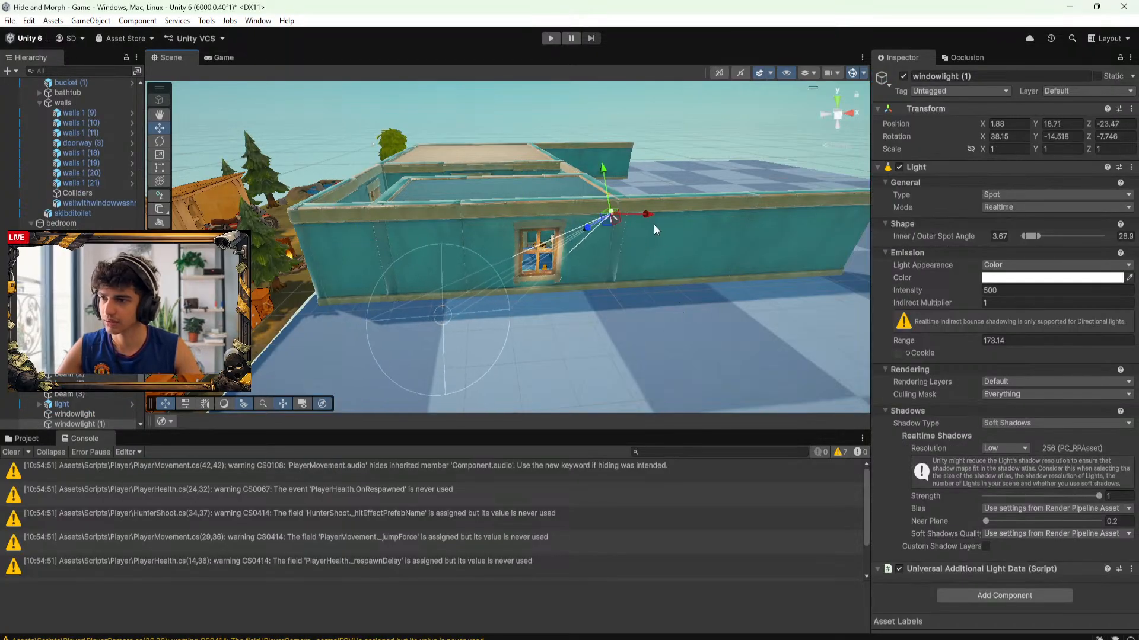
left_click_drag(608, 174, 605, 164)
left_click_drag(607, 232, 644, 199, "alt")
middle_click_drag(702, 258, 447, 272)
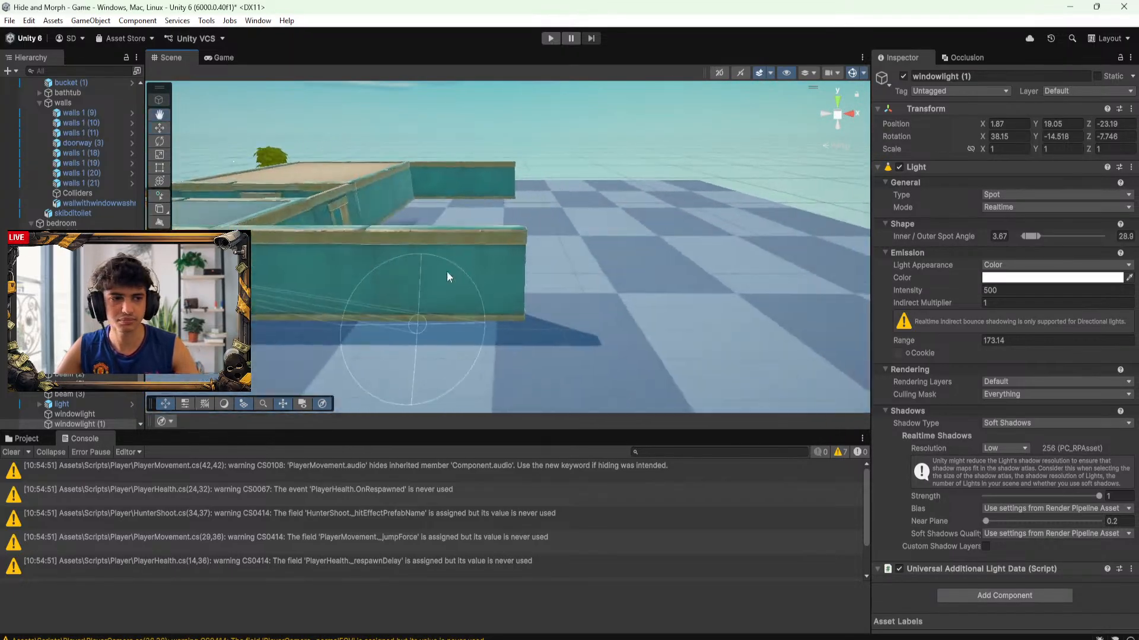
scroll(593, 255, "down", 1)
left_click_drag(592, 255, 540, 226, "alt")
key("ctrl+s")
Duplicate the two bedroom walls facing the living room and place the copies in the livingroom group
scroll(557, 240, "down", 3)
scroll(599, 272, "up", 5)
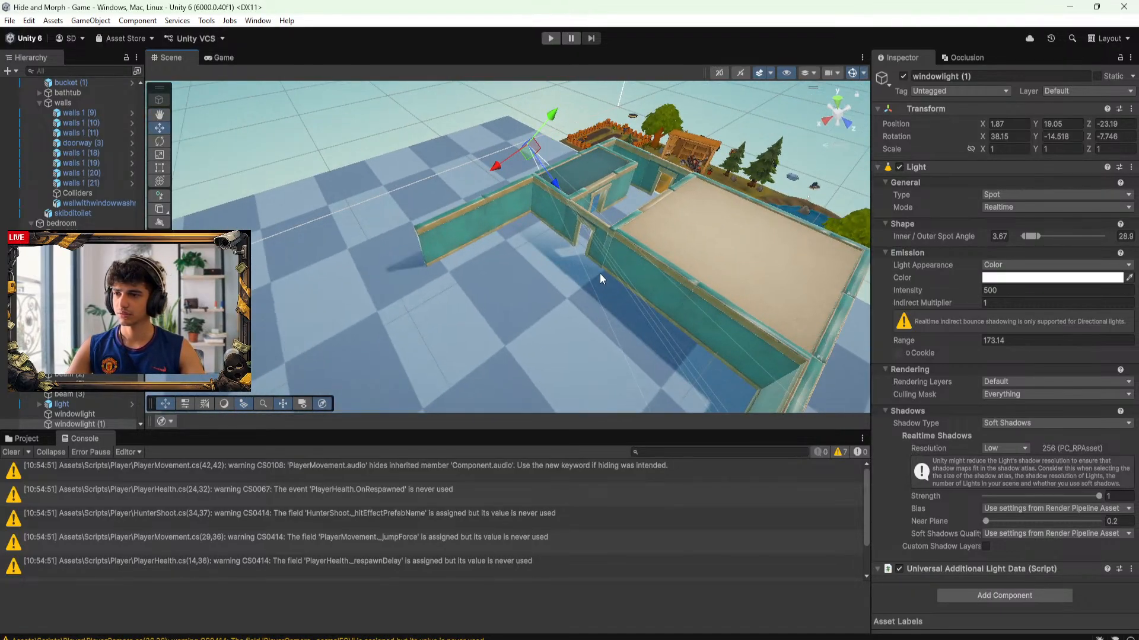
left_click(526, 189)
left_click_drag(526, 189, 647, 274, "alt")
left_click(646, 271)
left_click(766, 278, "shift")
scroll(763, 280, "down", 4)
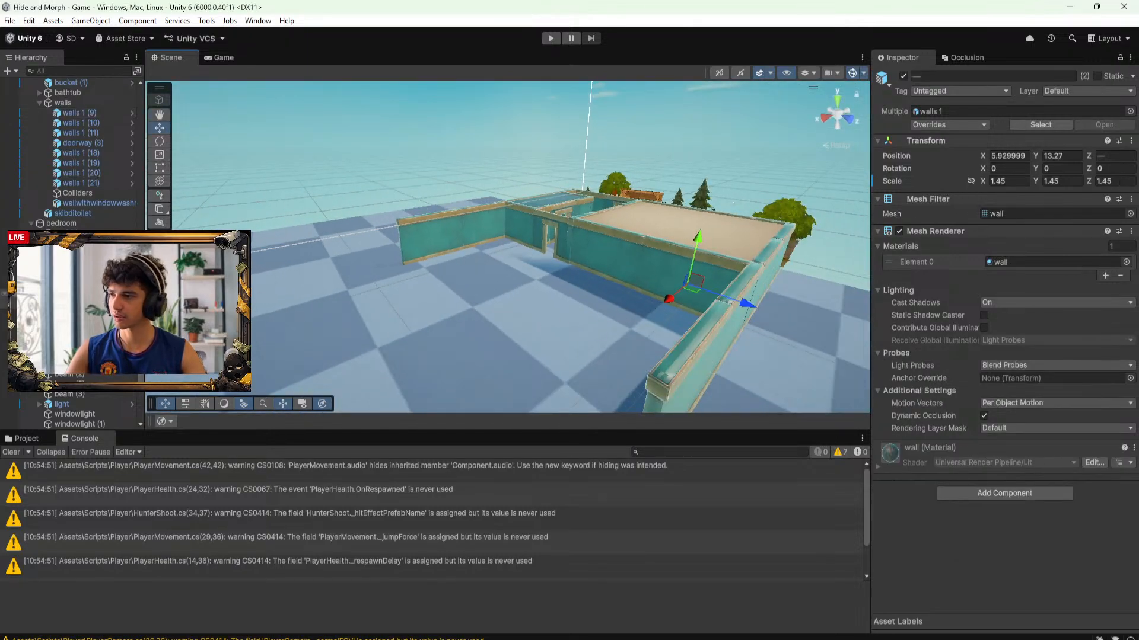
key("ctrl+d")
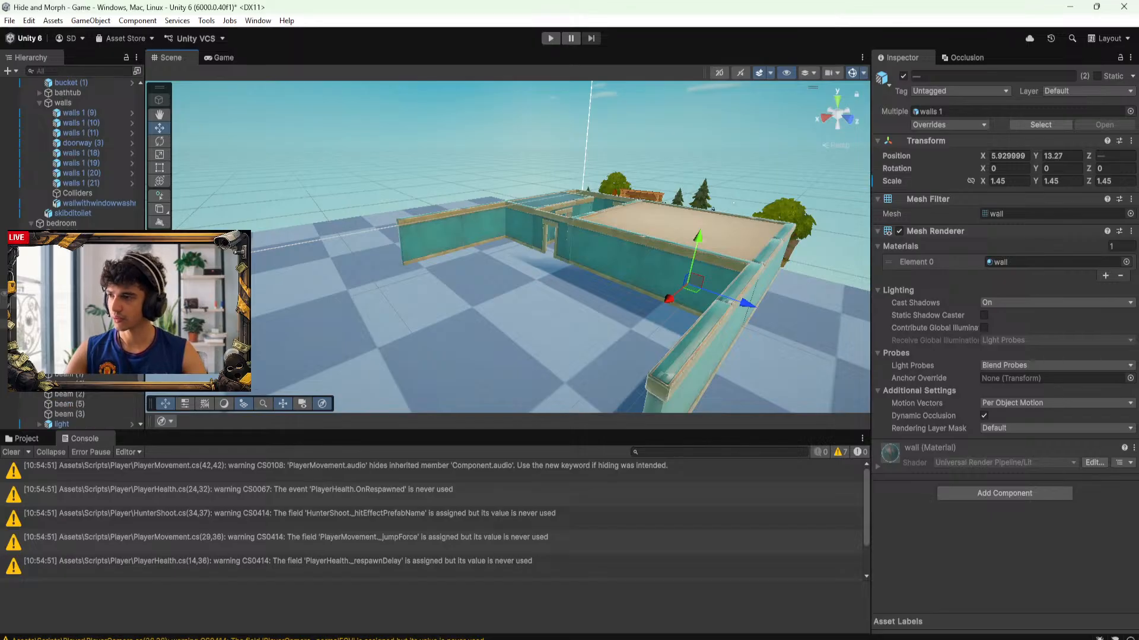
mouse_move(89, 316)
left_mouse_down()
mouse_move(74, 446)
mouse_move(77, 393)
left_mouse_up()
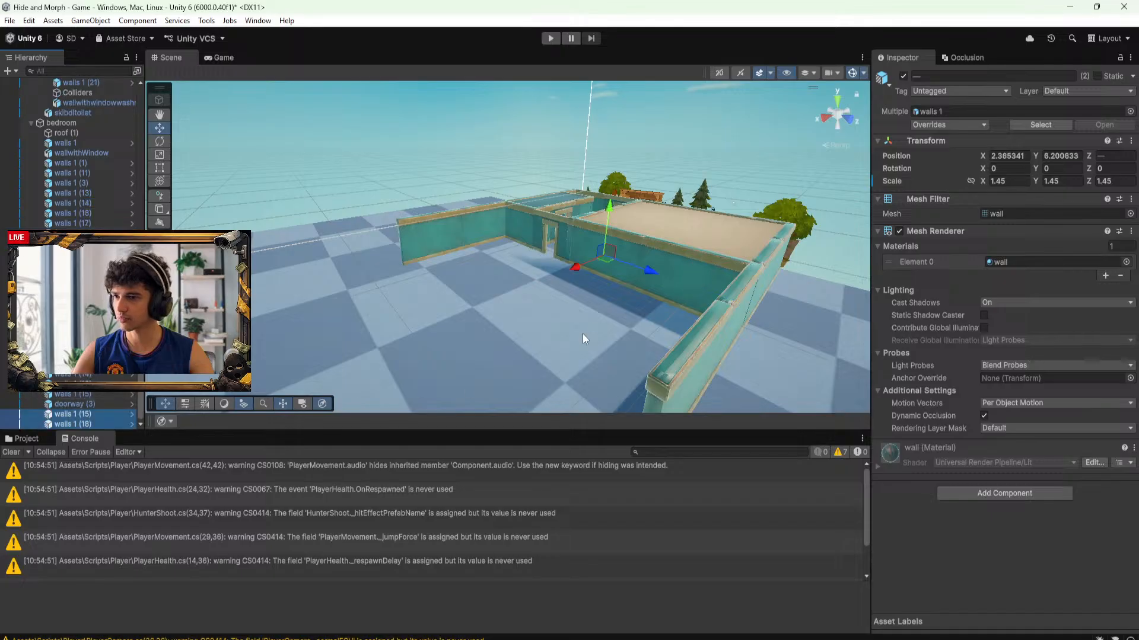
Move both copied walls across the living room to form its far end wall at X 24.27, meeting the bedroom-side corner
scroll(583, 300, "down", 2)
left_click_drag(548, 264, 657, 297)
scroll(657, 297, "up", 3)
left_click_drag(555, 293, 487, 268, "alt")
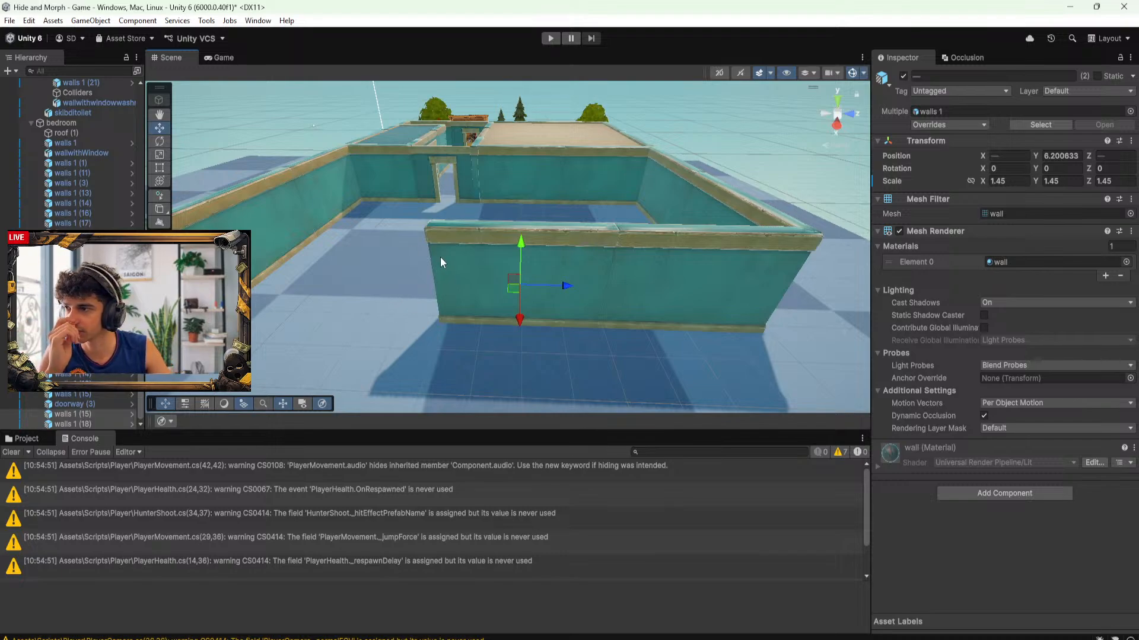
scroll(506, 261, "down", 3)
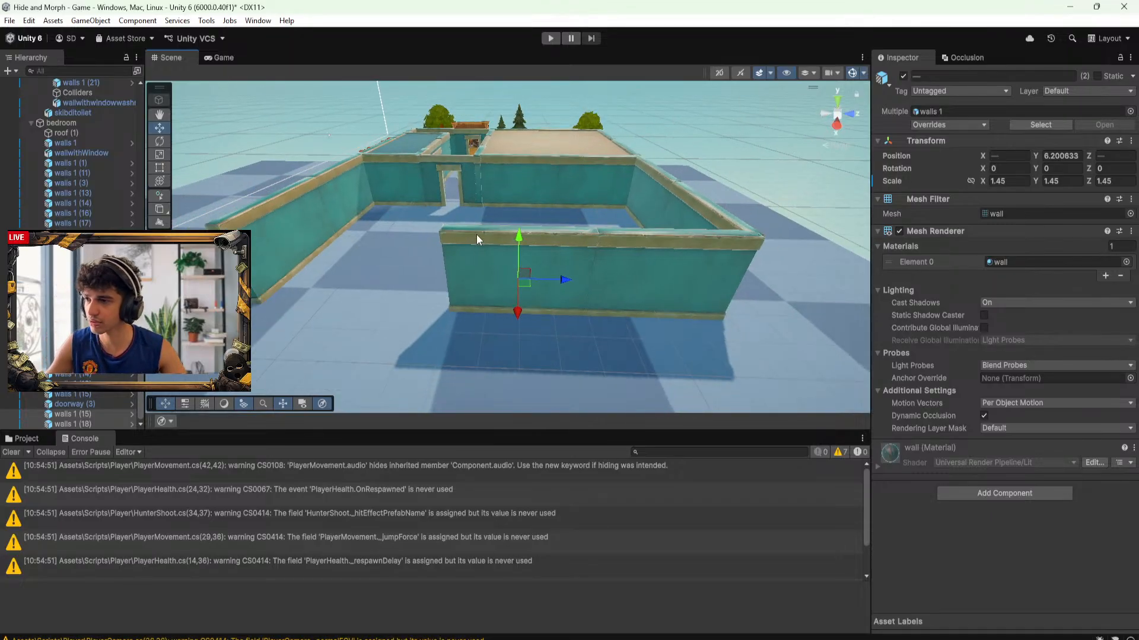
Duplicate the corridor's living room doorway and try the copy in the far wall line at X 23.74
left_click_drag(477, 238, 417, 360, "alt")
scroll(578, 268, "down", 2)
left_click(407, 346)
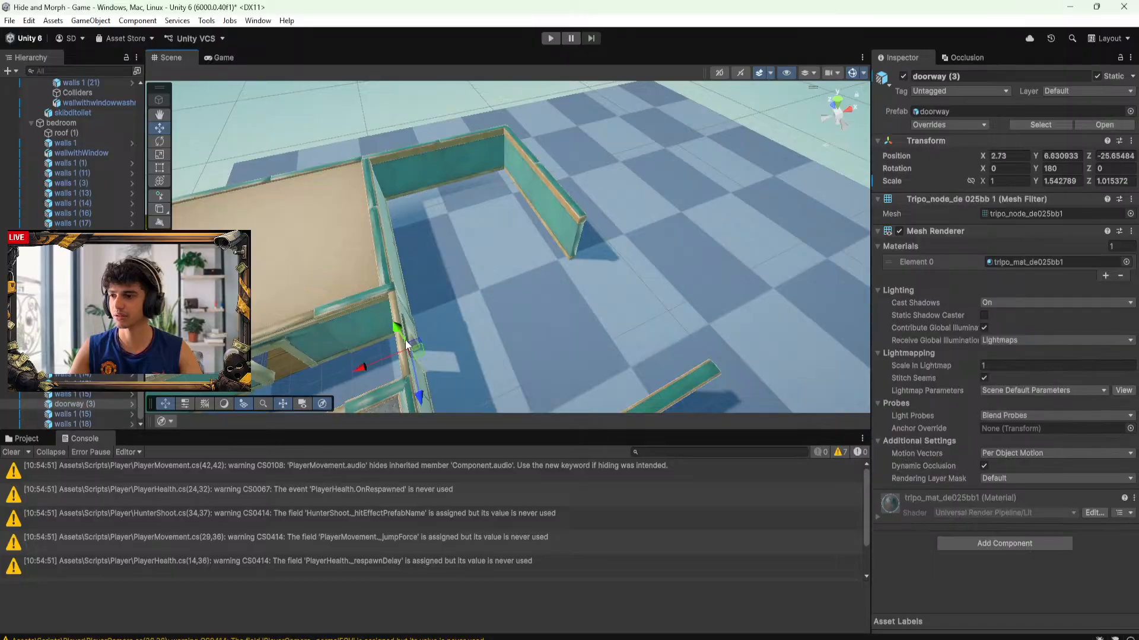
key("ctrl+d")
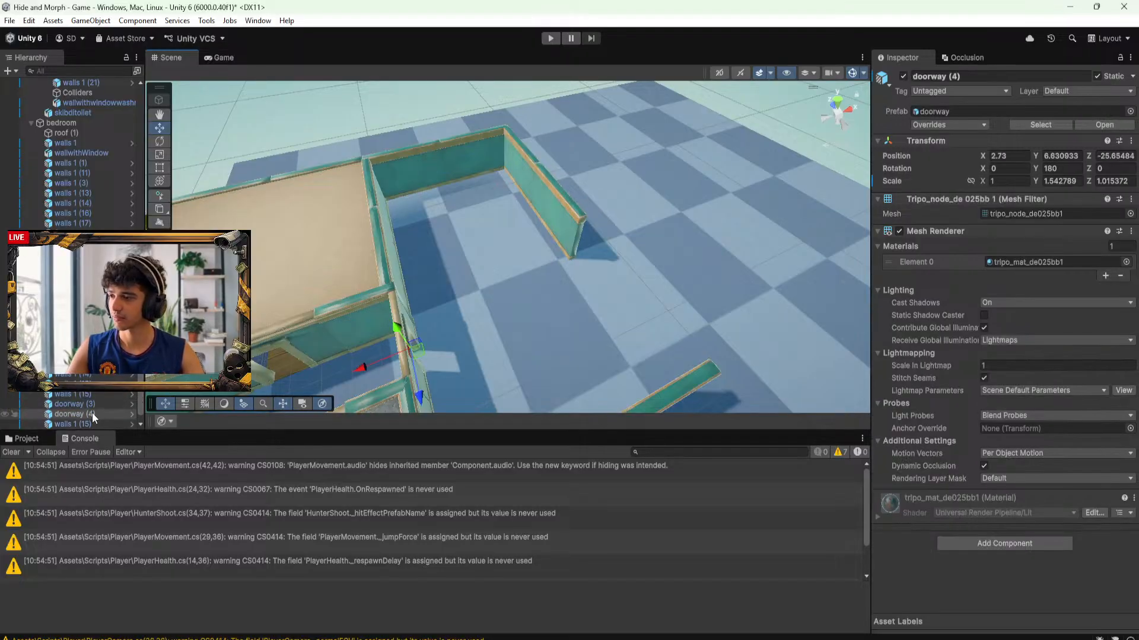
left_click_drag(93, 415, 77, 435)
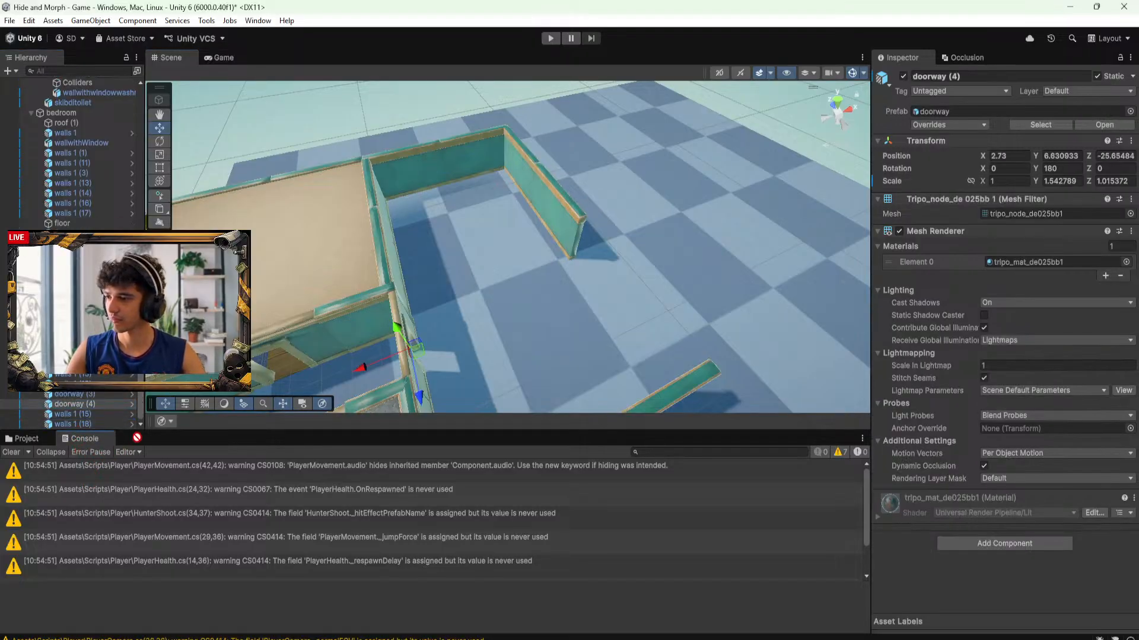
left_click_drag(382, 370, 582, 343)
key("f")
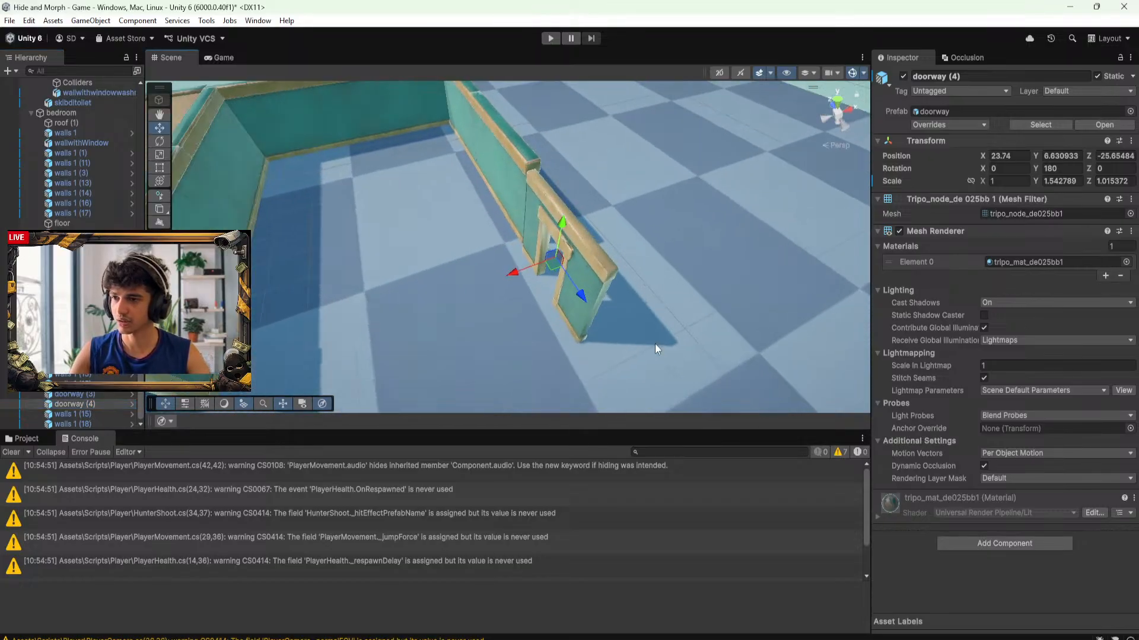
left_click_drag(488, 265, 891, 232)
Delete the trial doorway copy from the living room's far wall line
scroll(589, 304, "down", 4, "alt")
left_click(490, 203)
left_click(628, 211)
key("Delete")
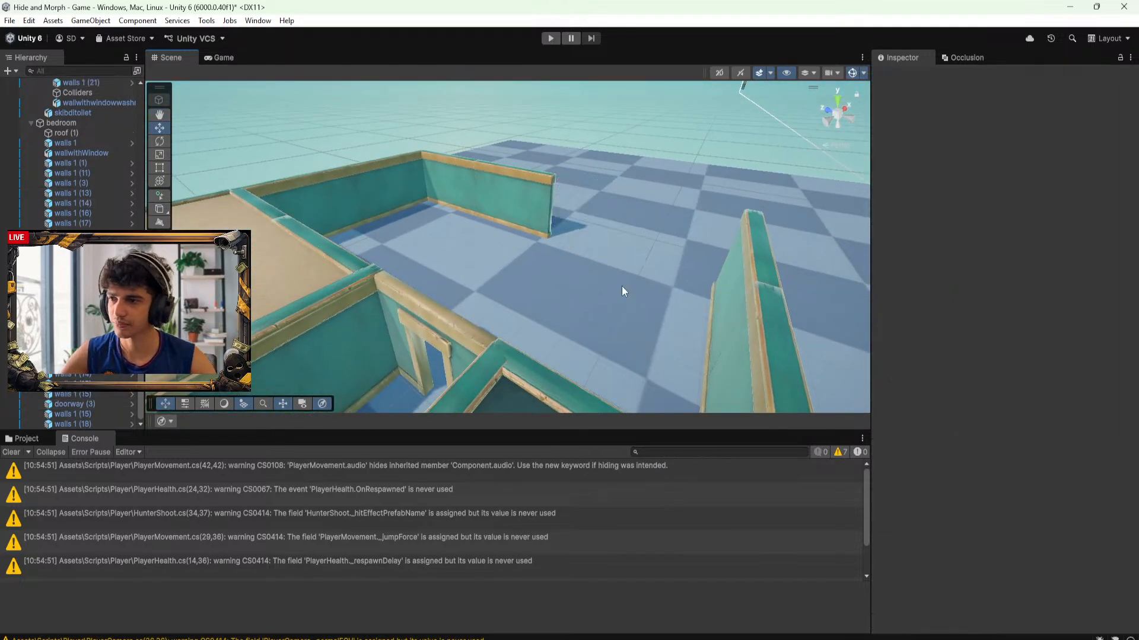
Duplicate the doorway at the corridor's living room end once more
left_click_drag(622, 286, 686, 350, "alt")
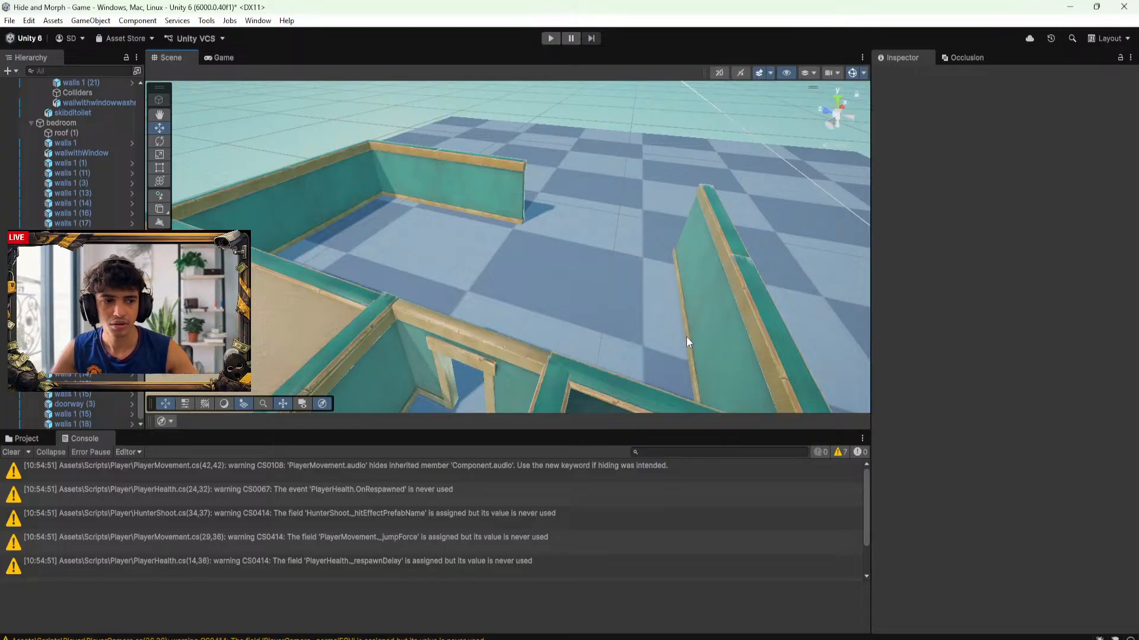
left_click(823, 111)
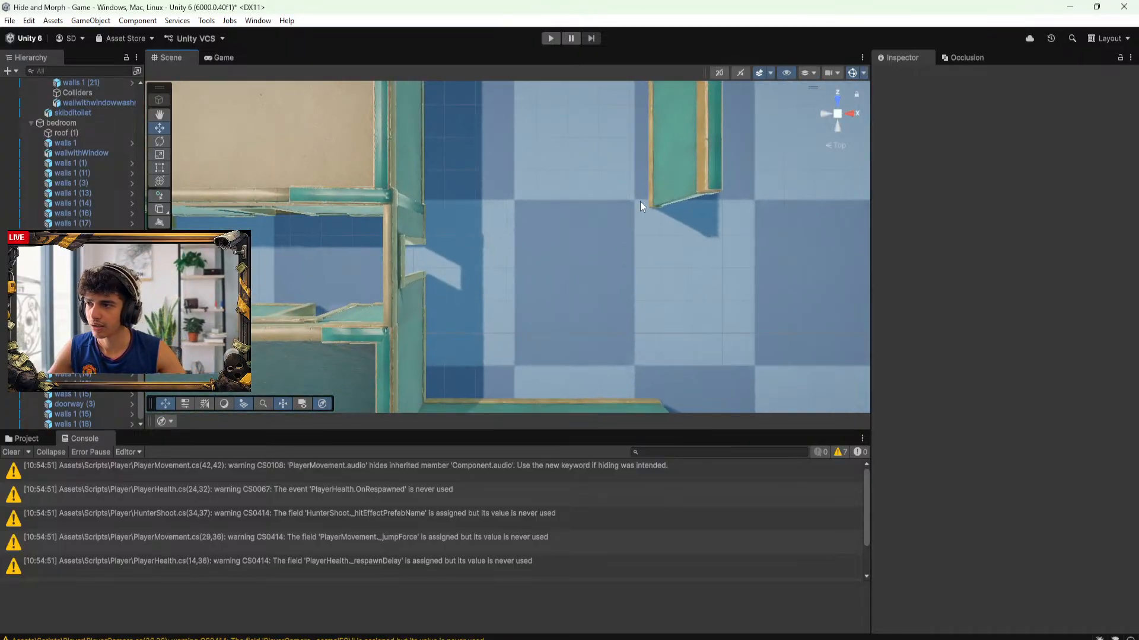
left_click_drag(580, 188, 651, 67, "alt")
scroll(533, 238, "up", 6)
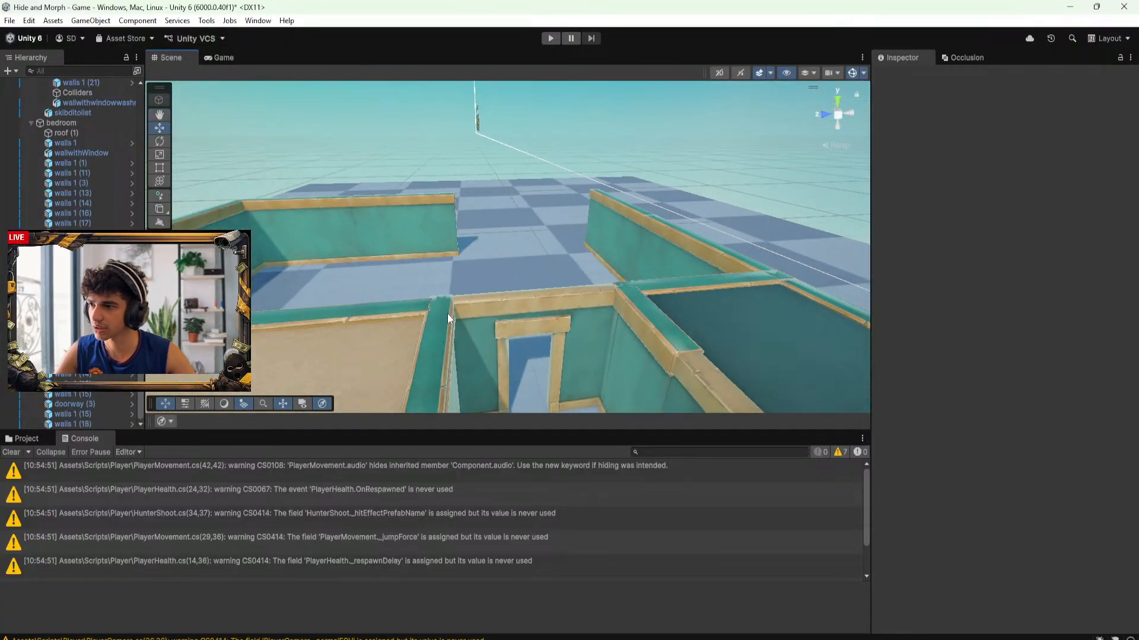
left_click_drag(496, 276, 559, 308, "alt")
left_click(593, 256)
key("ctrl+d")
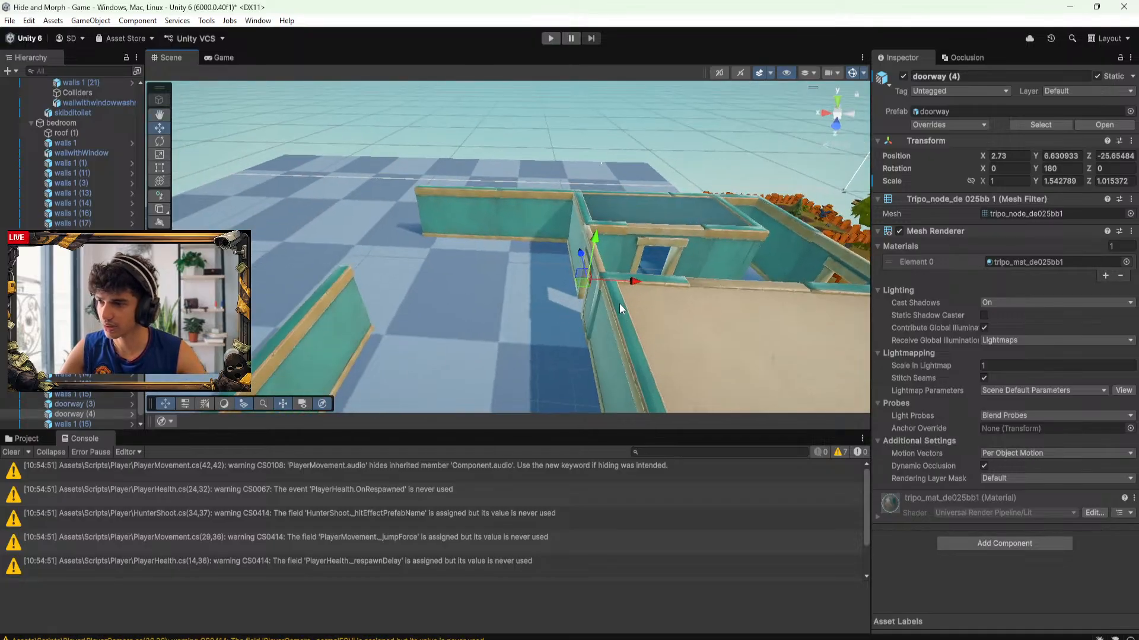
Move the doorway copy out to the living room's far side, against the open end of the two copied walls
left_click_drag(629, 280, 469, 291)
right_click_drag(469, 291, 658, 285)
left_click(600, 273)
left_click_drag(643, 261, 500, 344)
left_click(449, 343)
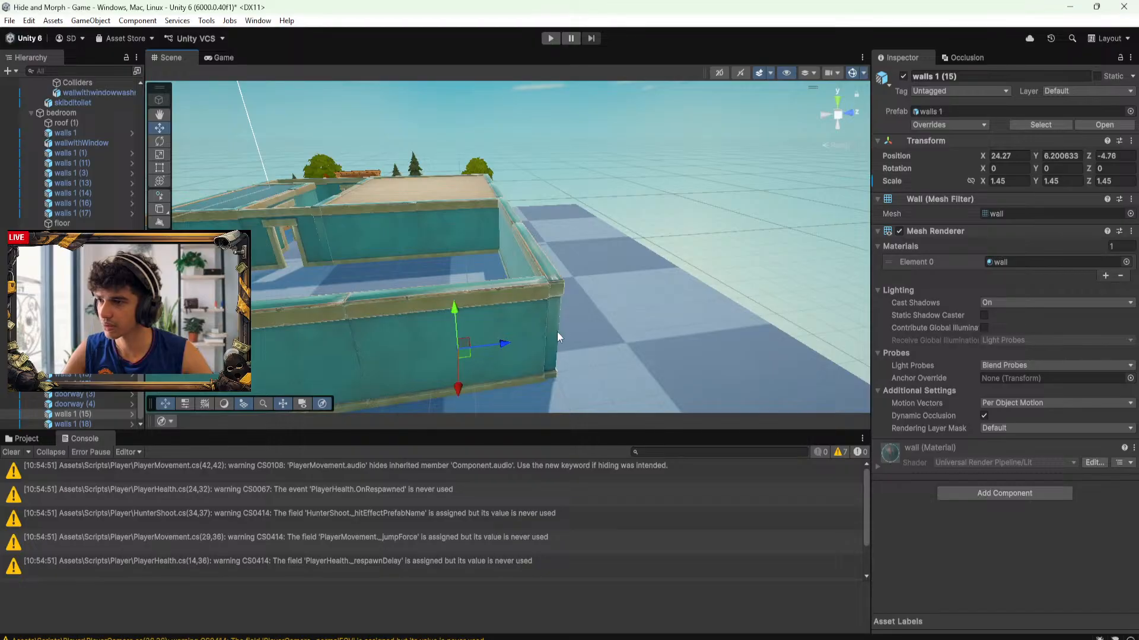
left_click_drag(566, 315, 770, 326, "alt")
scroll(534, 296, "up", 5)
left_click_drag(532, 289, 688, 225, "alt")
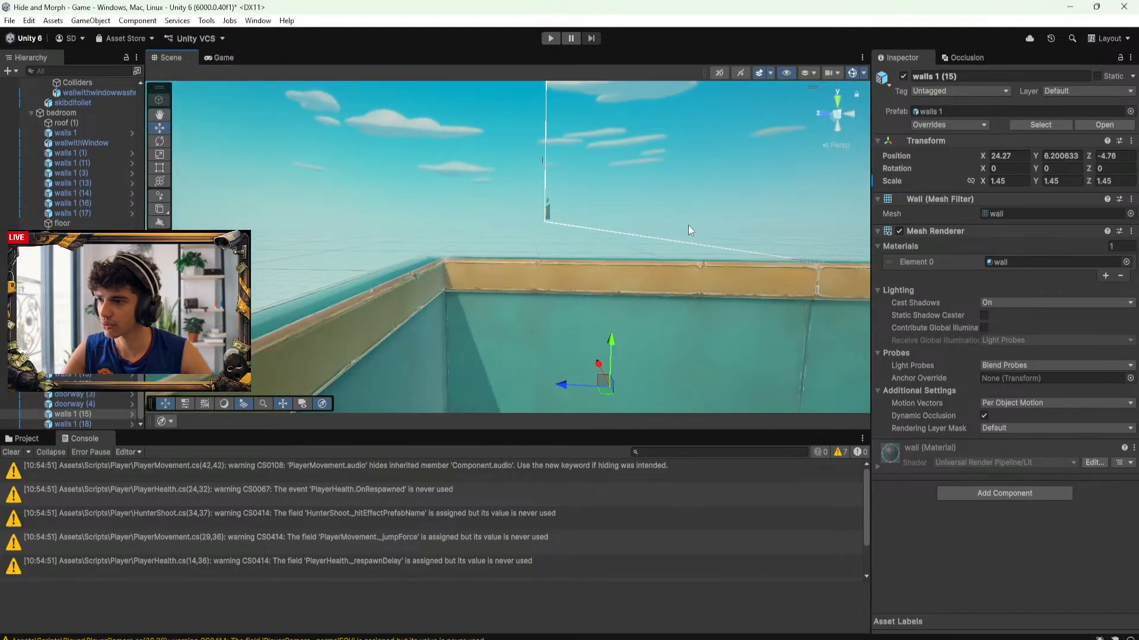
left_click_drag(581, 290, 622, 348, "alt")
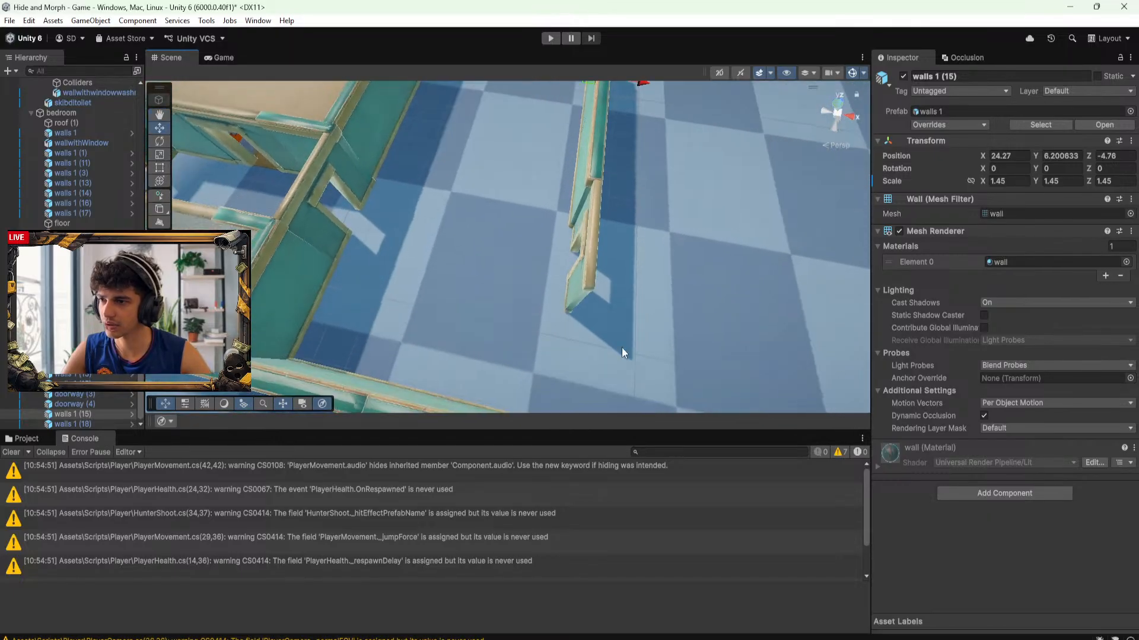
left_click(572, 291)
left_click_drag(556, 248, 383, 246)
Try a copy of the Washroom's living room-side wall at X 23.27 beside the far doorway, and delete that copy
left_click(425, 127)
key("ctrl+d")
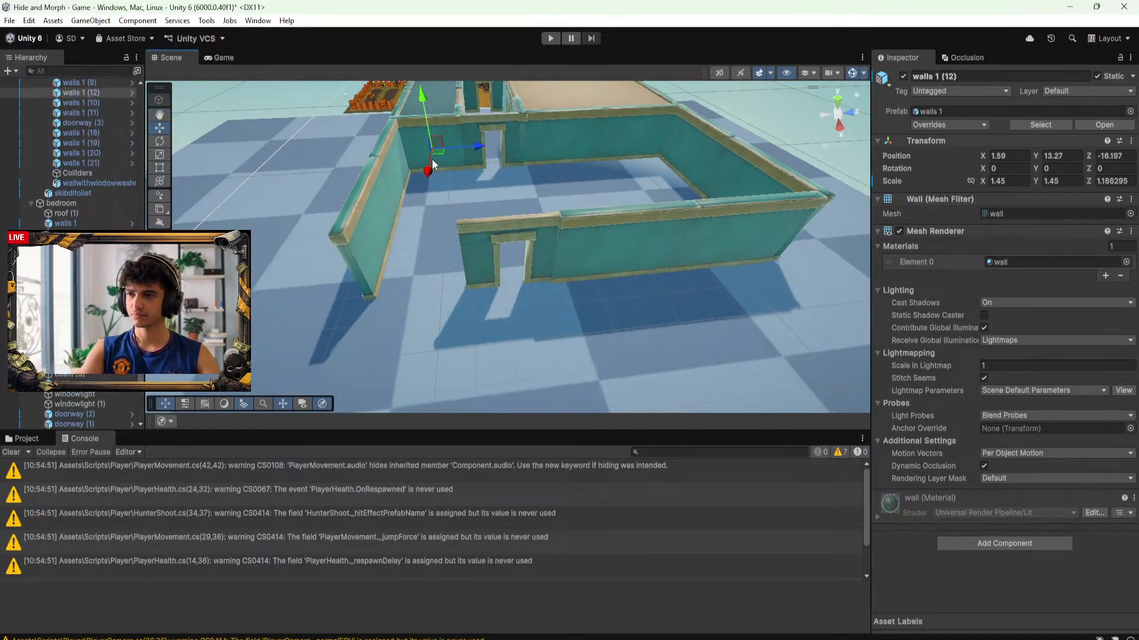
left_click_drag(427, 170, 854, 280)
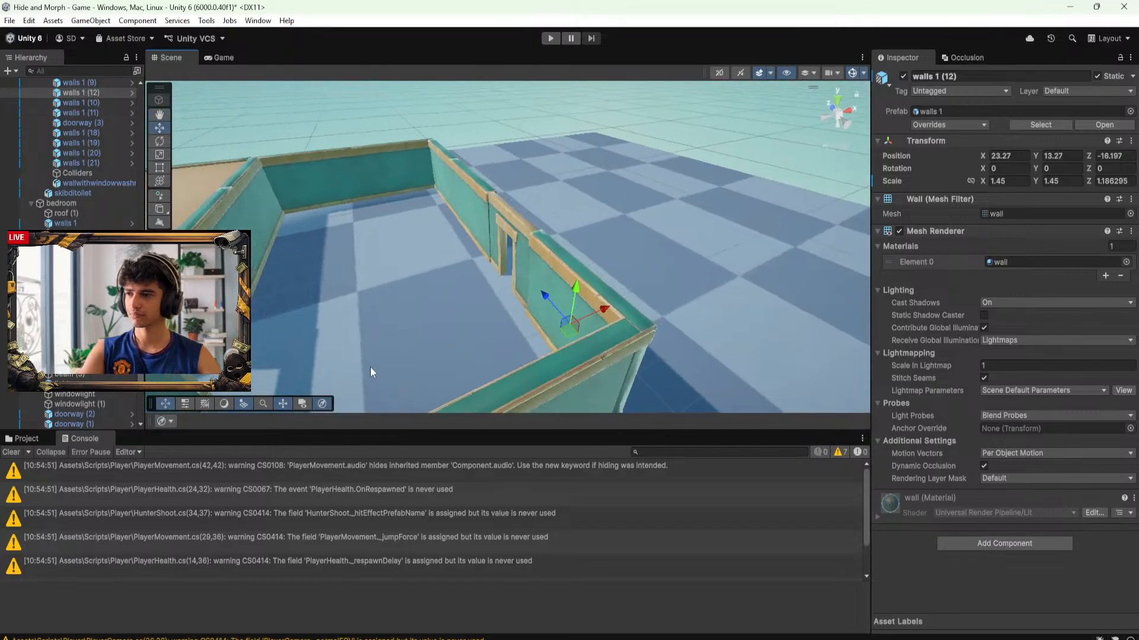
scroll(77, 285, "down", 3)
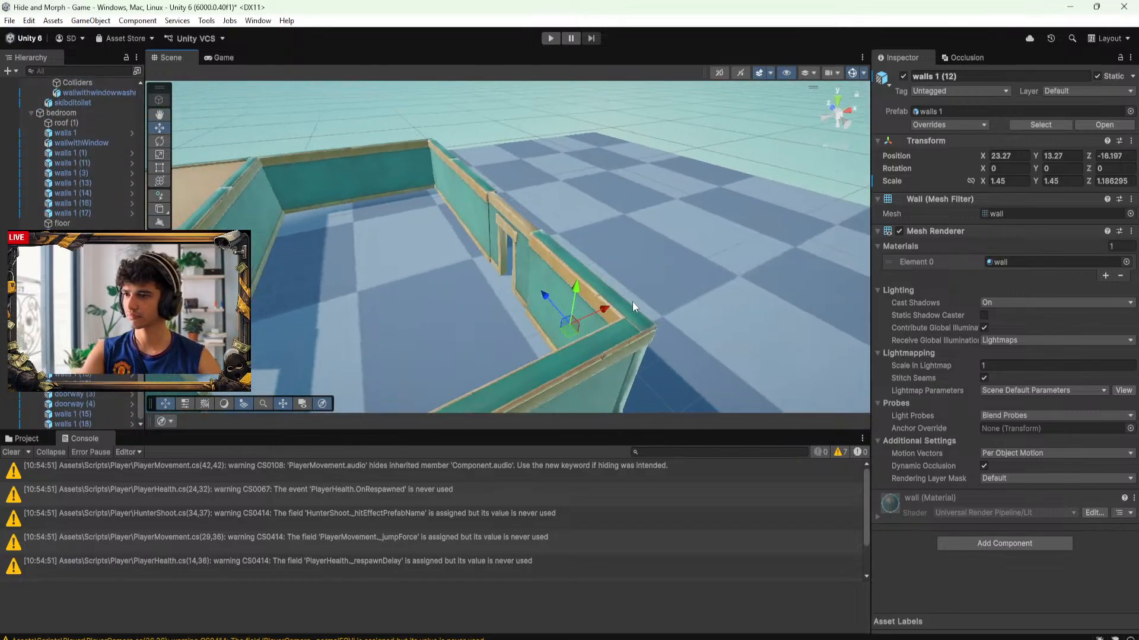
key("f")
scroll(77, 312, "up", 12)
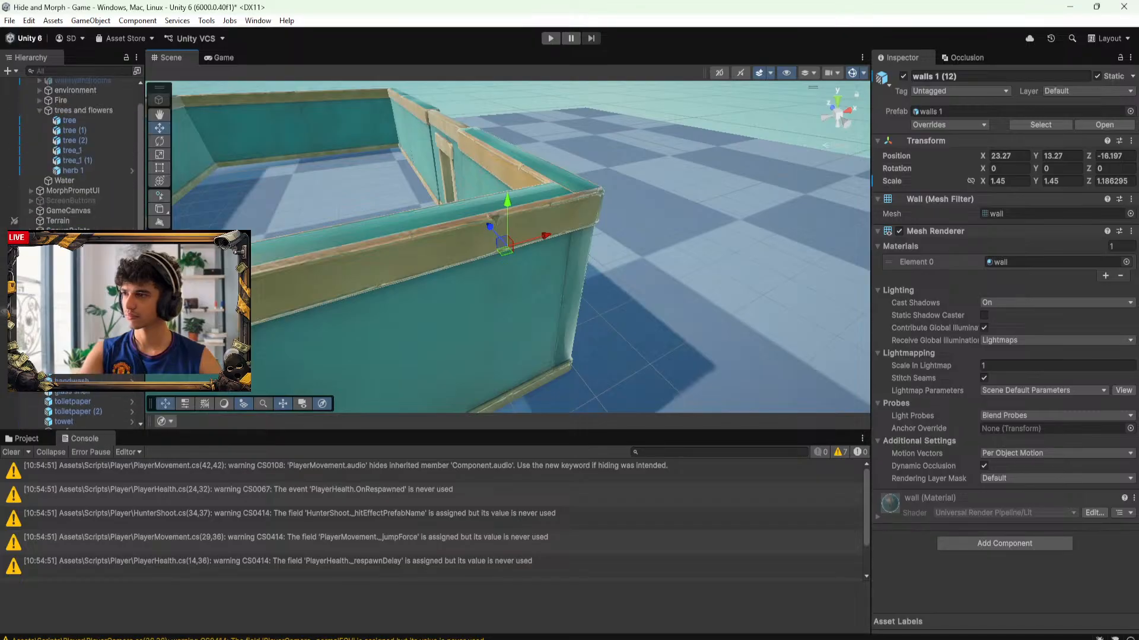
scroll(77, 297, "down", 10)
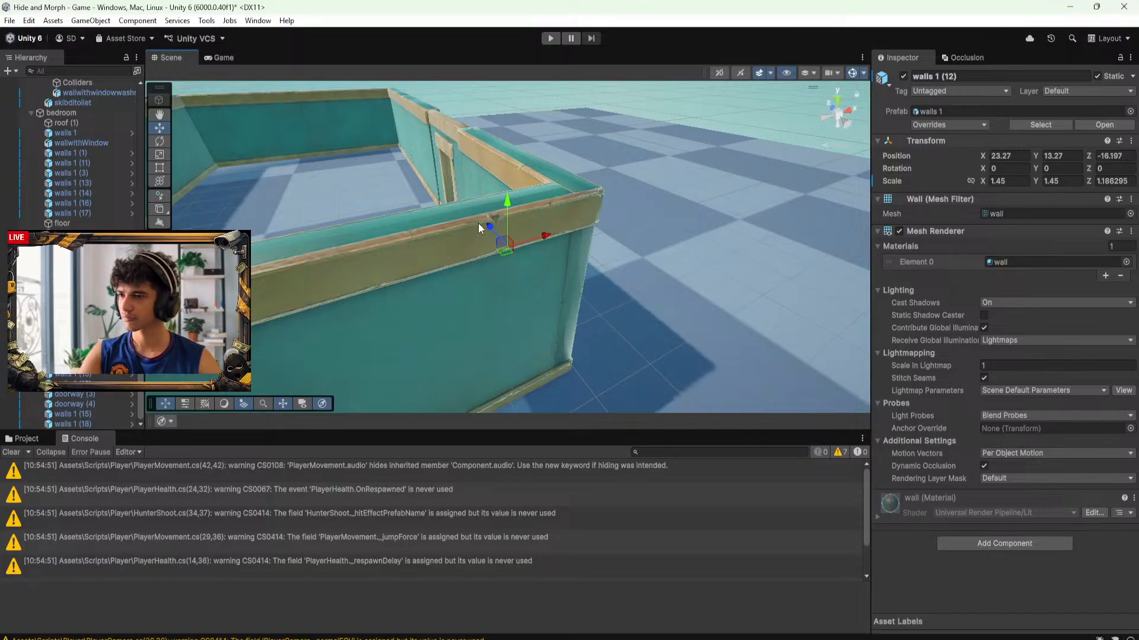
key("Delete")
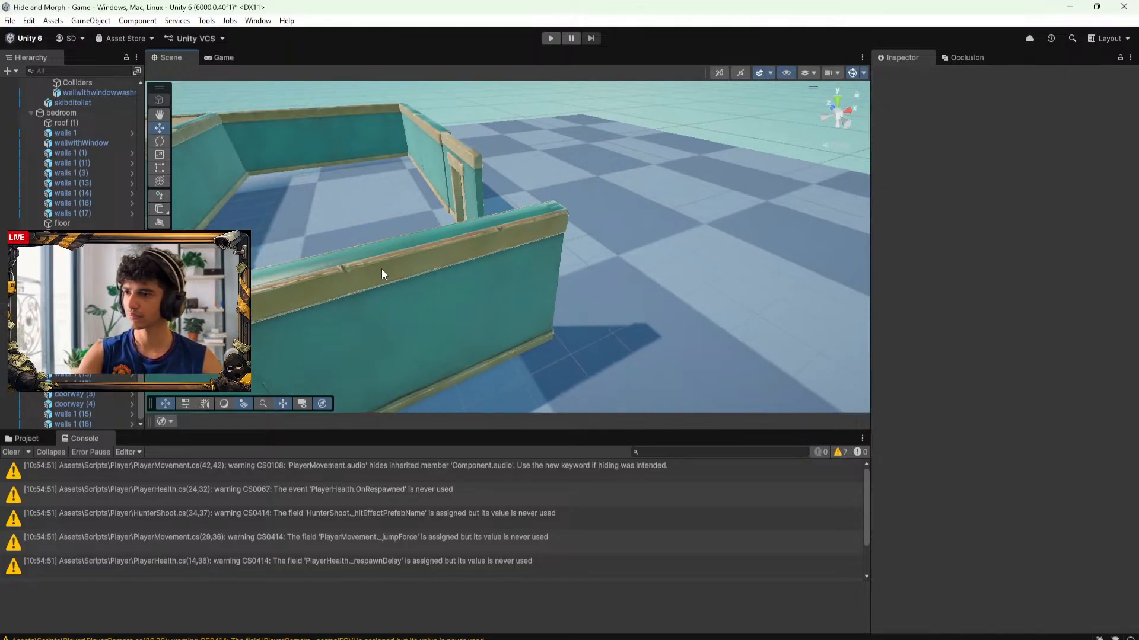
Duplicate the wall walls 1 (9) in the Washroom's walls group
scroll(383, 273, "down", 3)
middle_click_drag(383, 270, 510, 225)
left_click(240, 297)
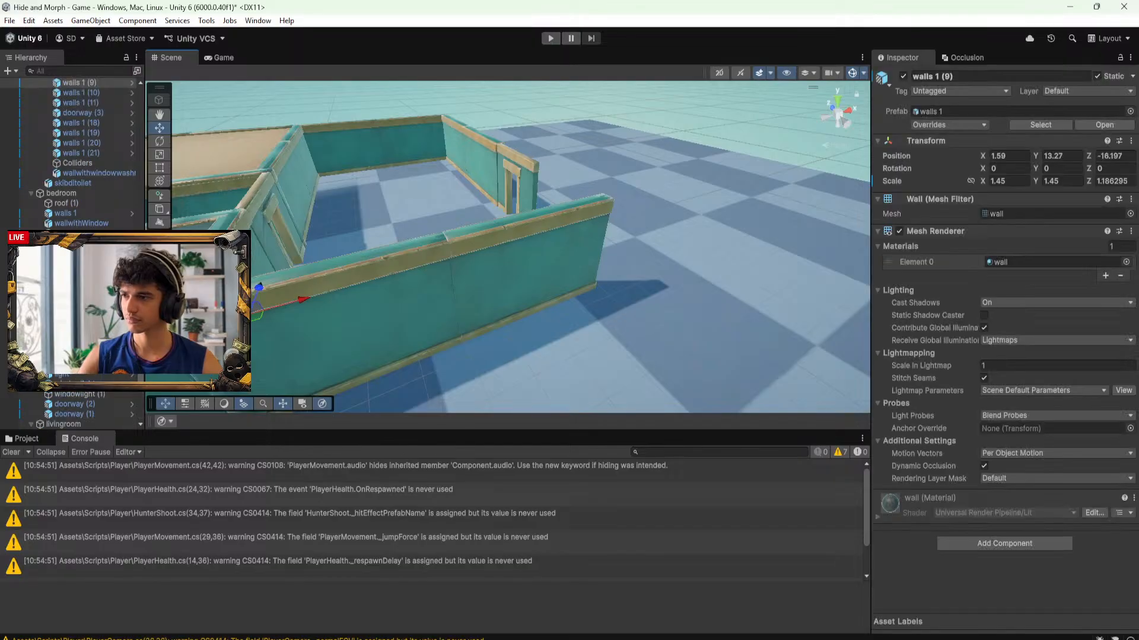
scroll(72, 154, "down", 3)
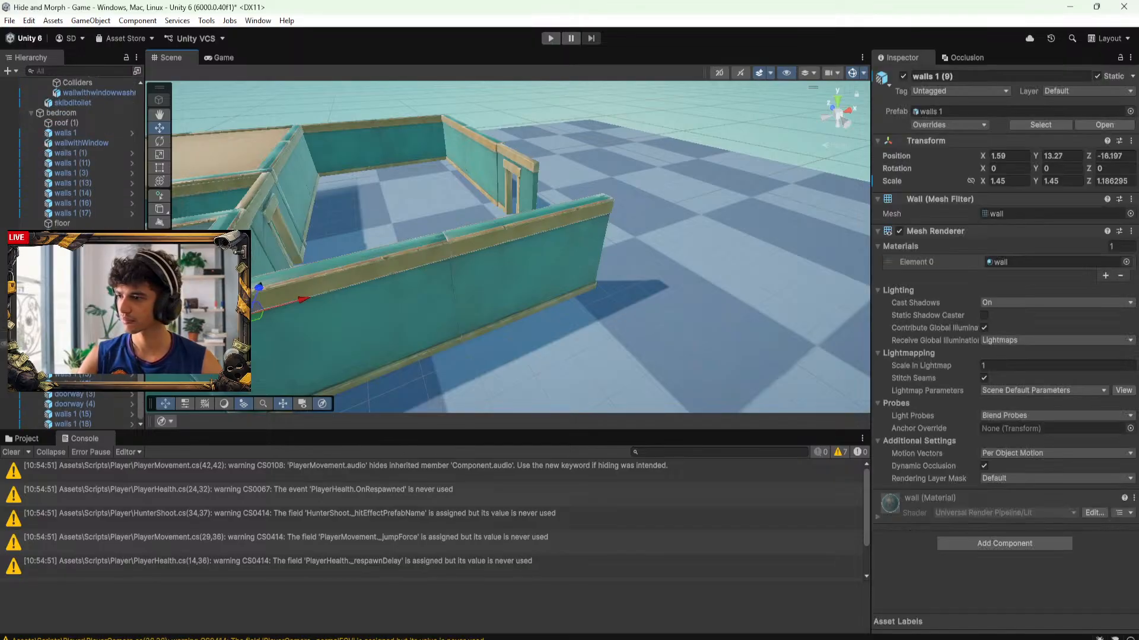
scroll(71, 154, "down", 5)
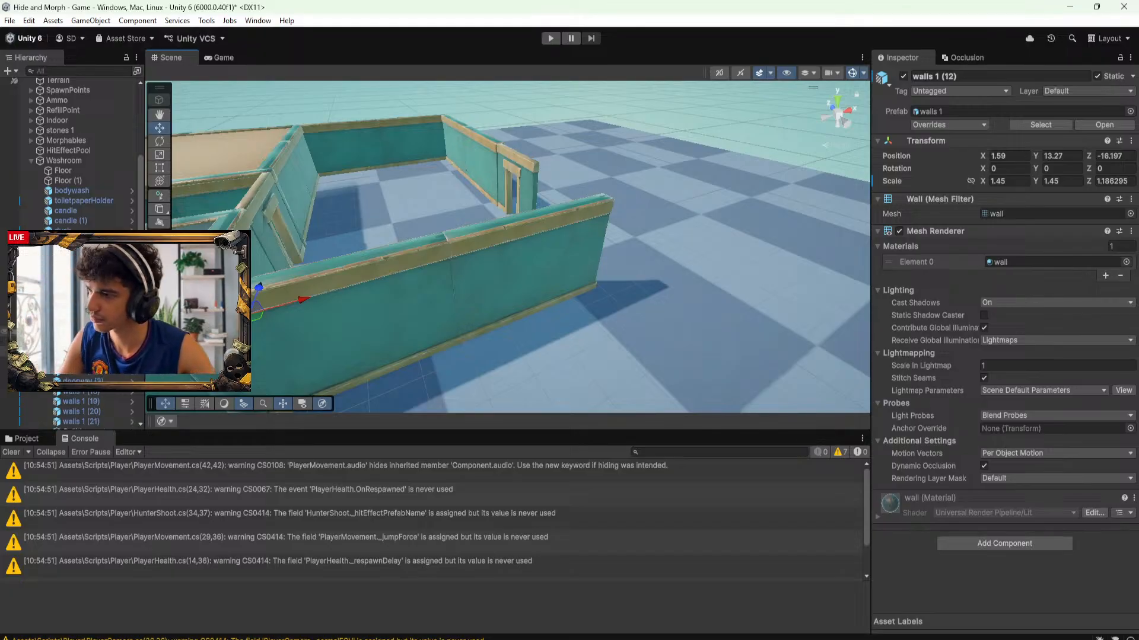
Move the wall copy walls 1 (12) out of the Washroom's walls group into the livingroom group
scroll(89, 178, "down", 5)
left_click(92, 202)
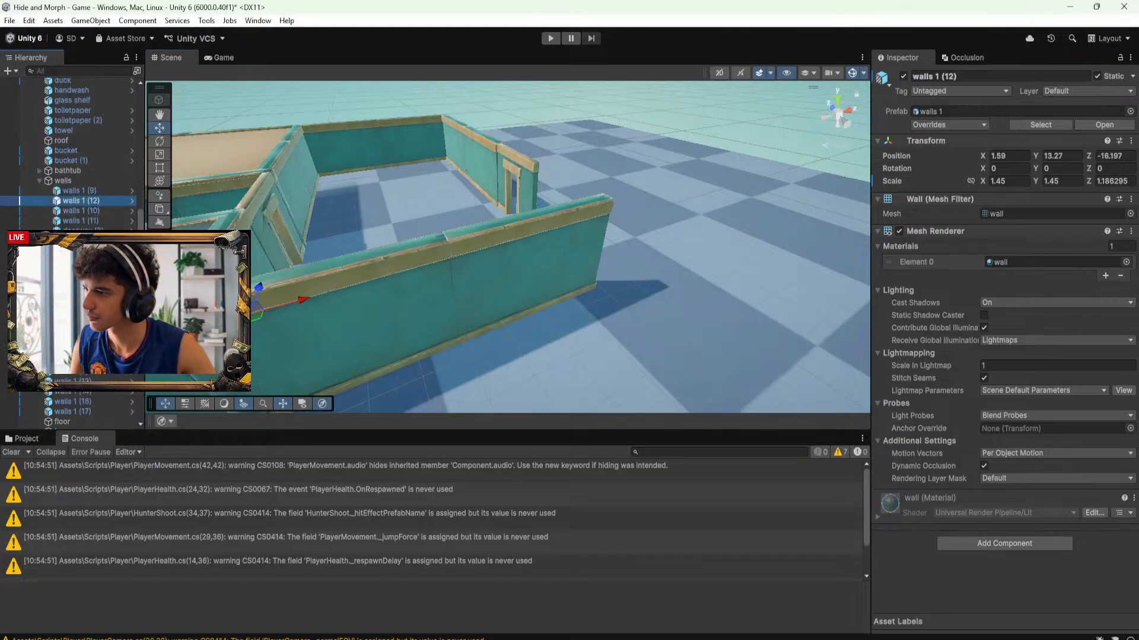
scroll(93, 417, "up", 5)
scroll(89, 422, "down", 2)
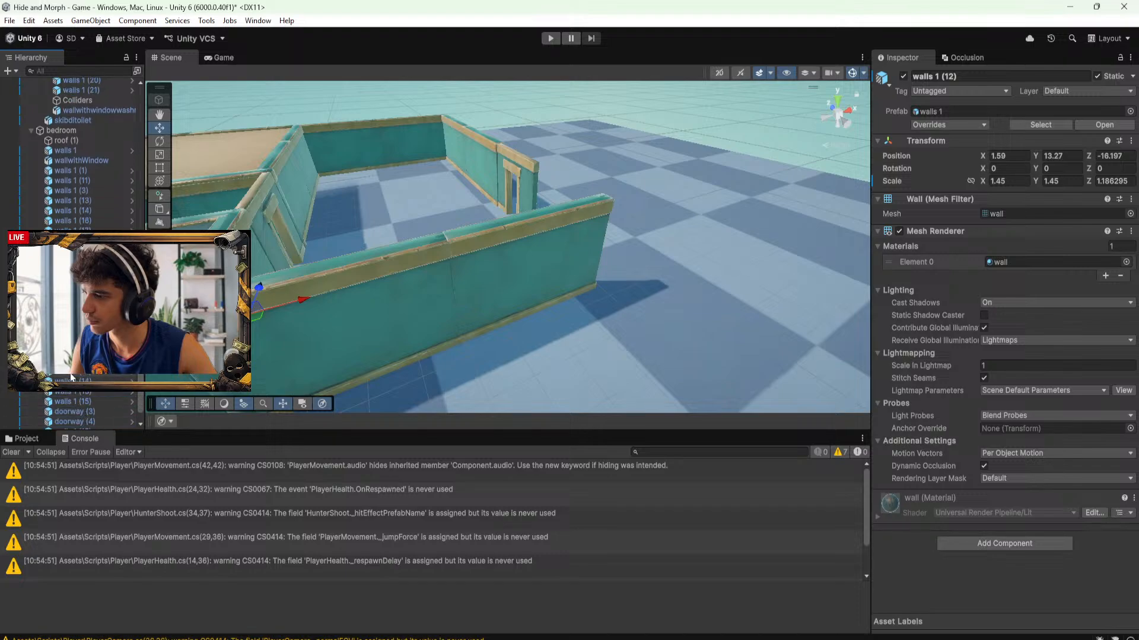
left_click_drag(76, 371, 74, 355)
Move walls 1 (12) along X to 24.4, closing the gap between the far doorway and the living room's corner, and save the scene
left_click_drag(289, 305, 613, 307)
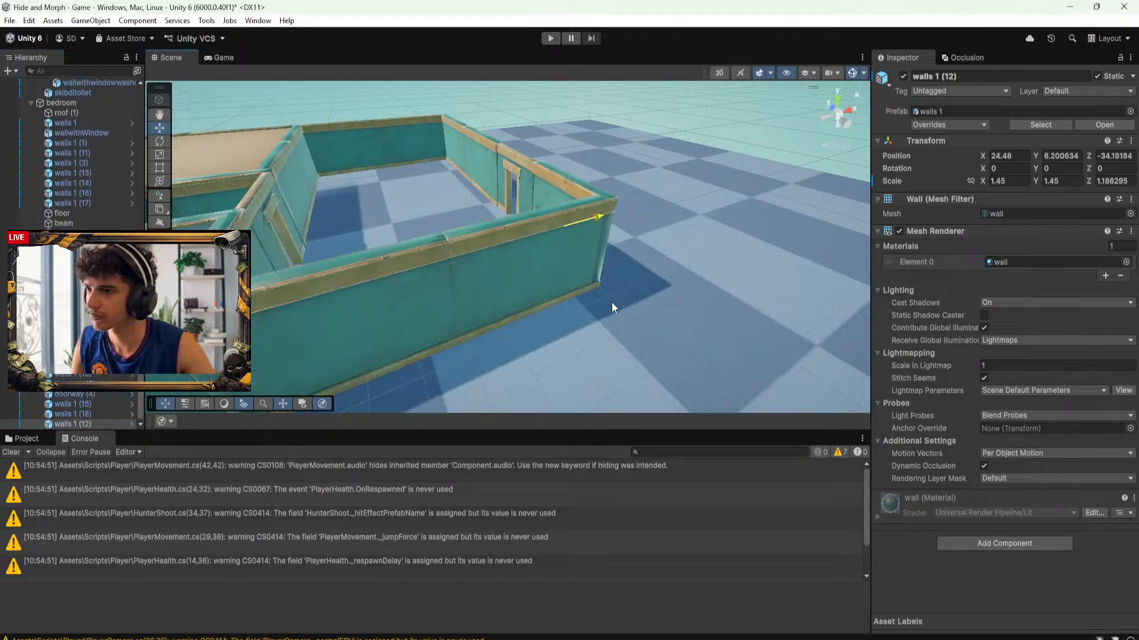
key("f")
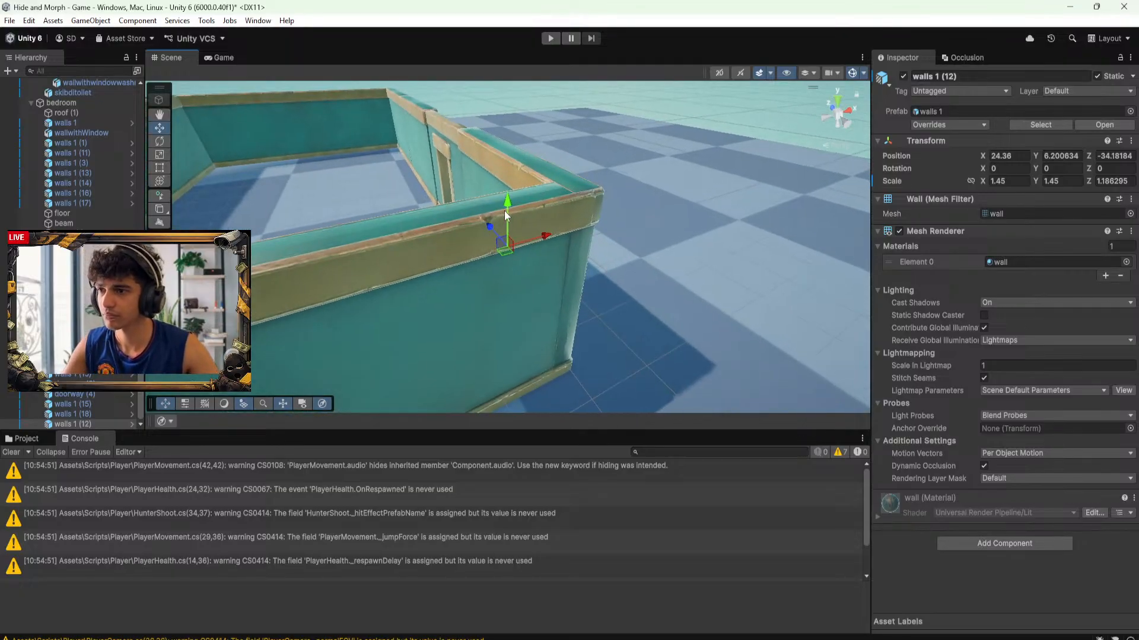
left_click_drag(512, 233, 465, 265, "alt")
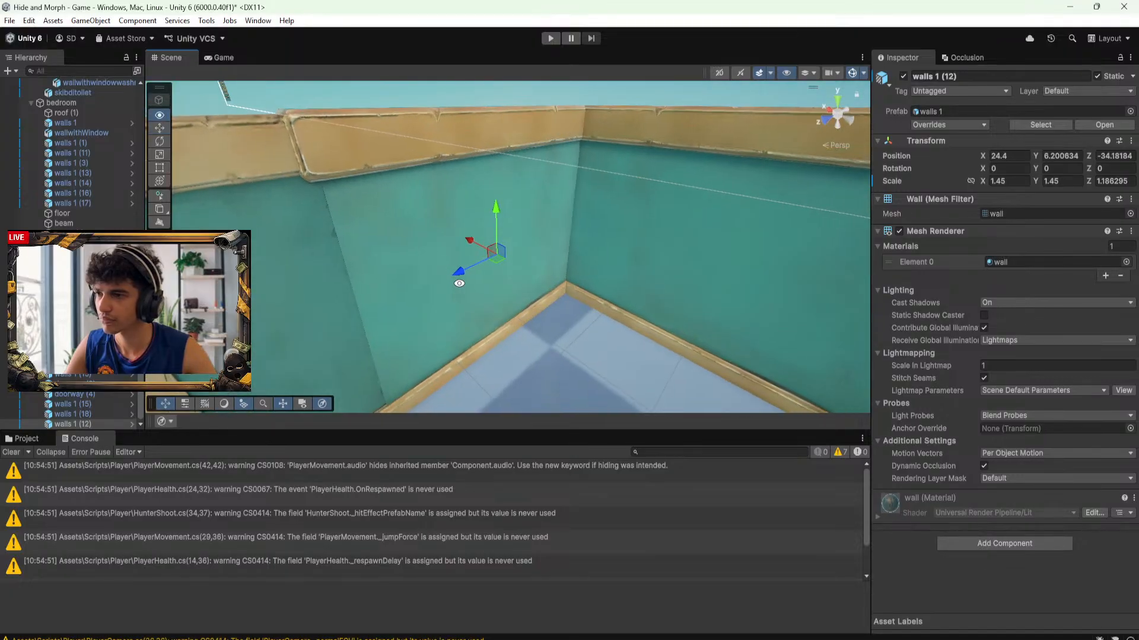
scroll(465, 264, "down", 4)
left_click_drag(560, 293, 496, 268, "alt")
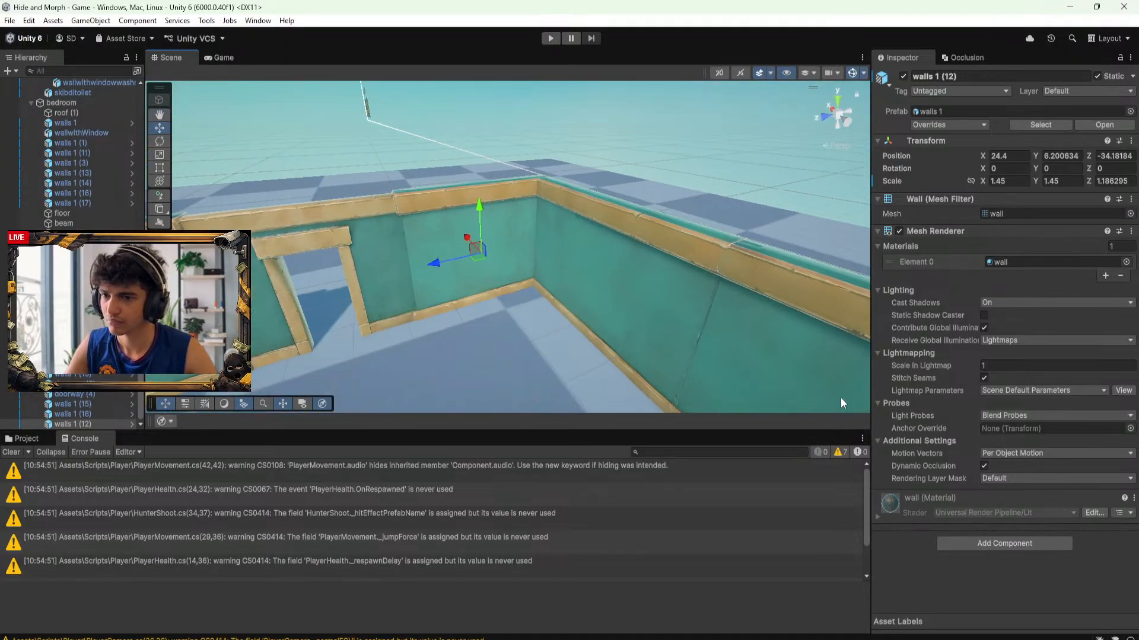
key("ctrl+s")
Examine the surface and advanced settings of the wall material on walls 1 (12)
left_click(893, 523)
left_click(877, 514)
scroll(920, 517, "down", 6)
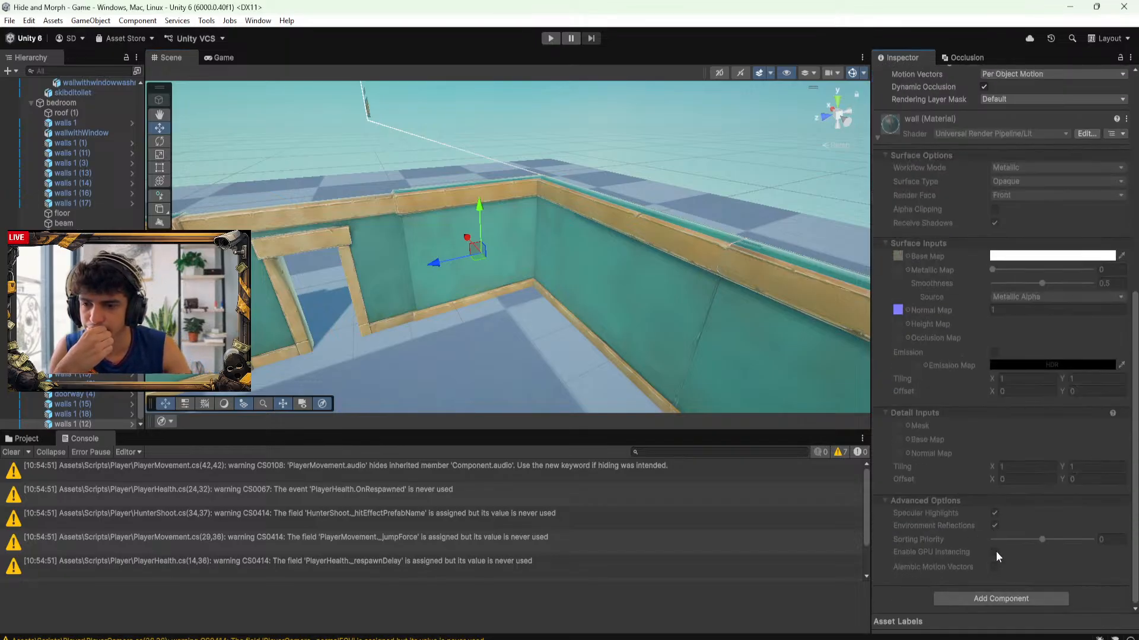
scroll(994, 550, "up", 4)
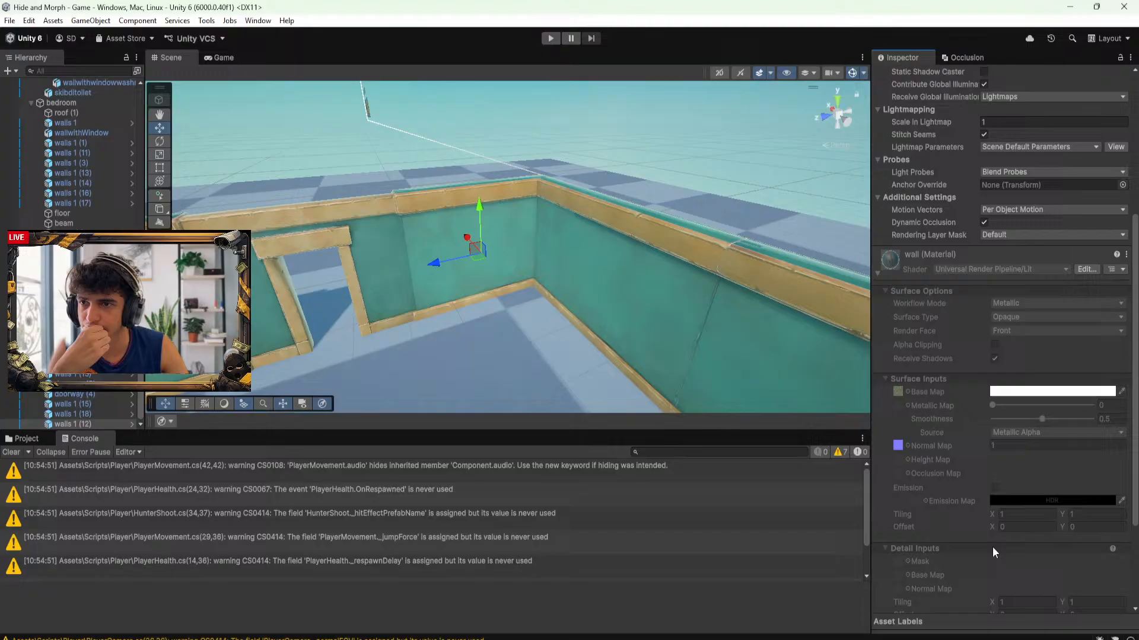
left_click(930, 255)
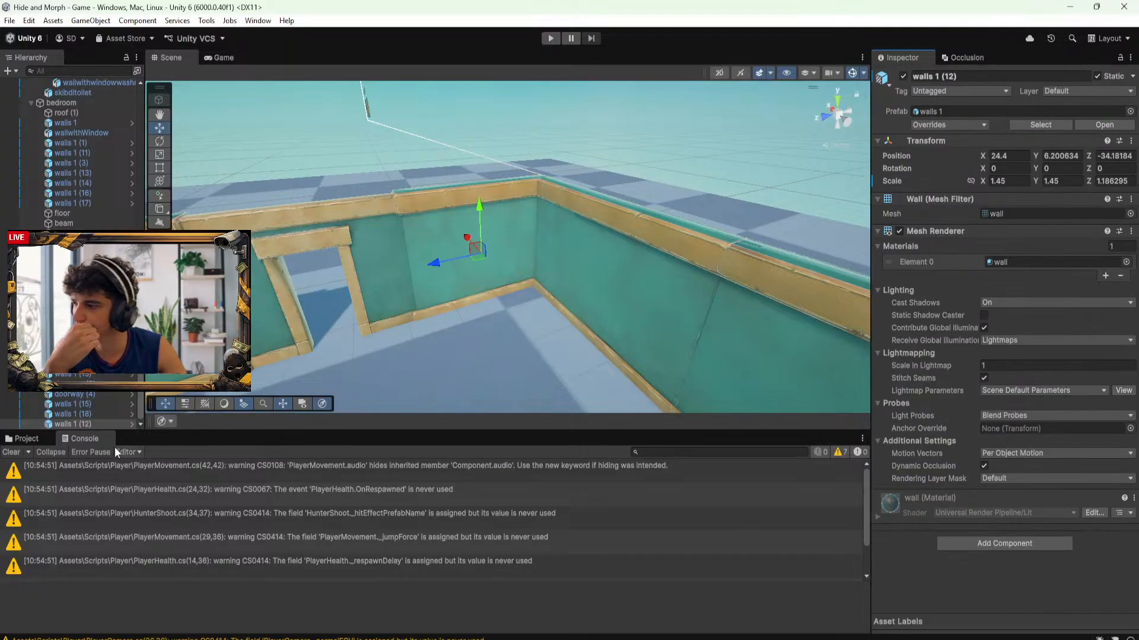
Show the project files, open the bedroom's walls 1 prefab and examine its wall material settings
left_click(26, 439)
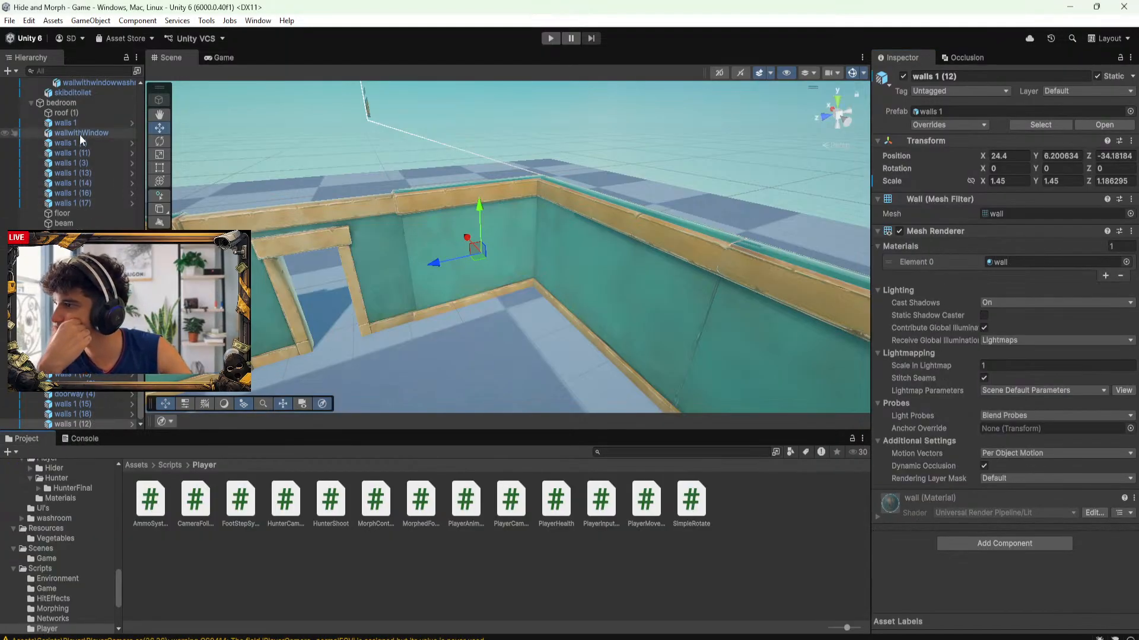
left_click(89, 123)
left_click(132, 123)
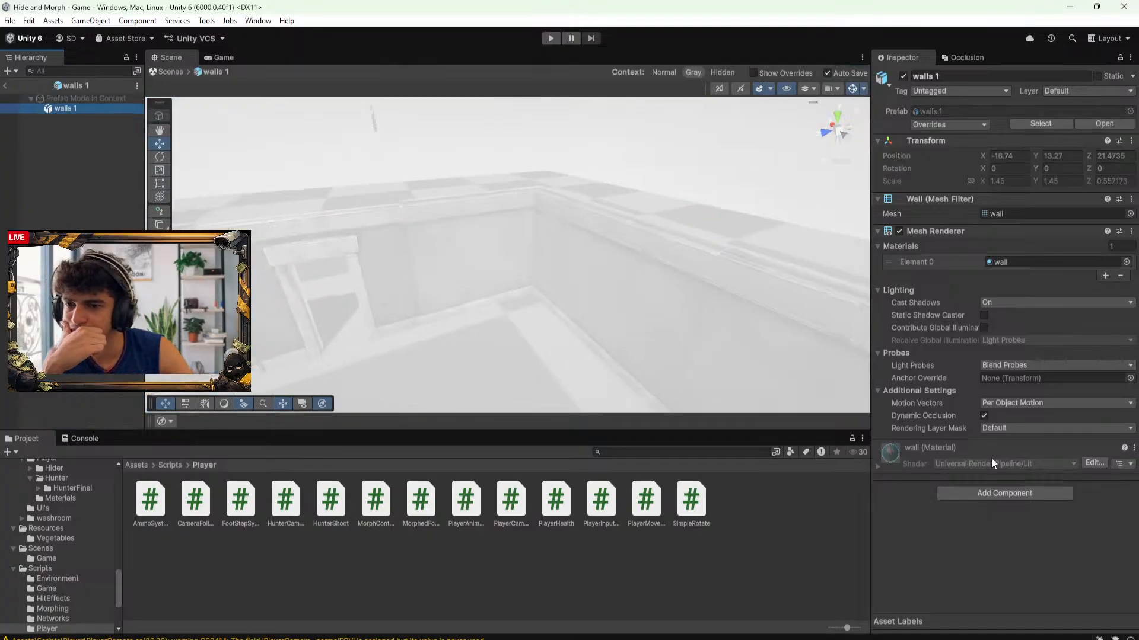
left_click(877, 466)
scroll(932, 475, "down", 10)
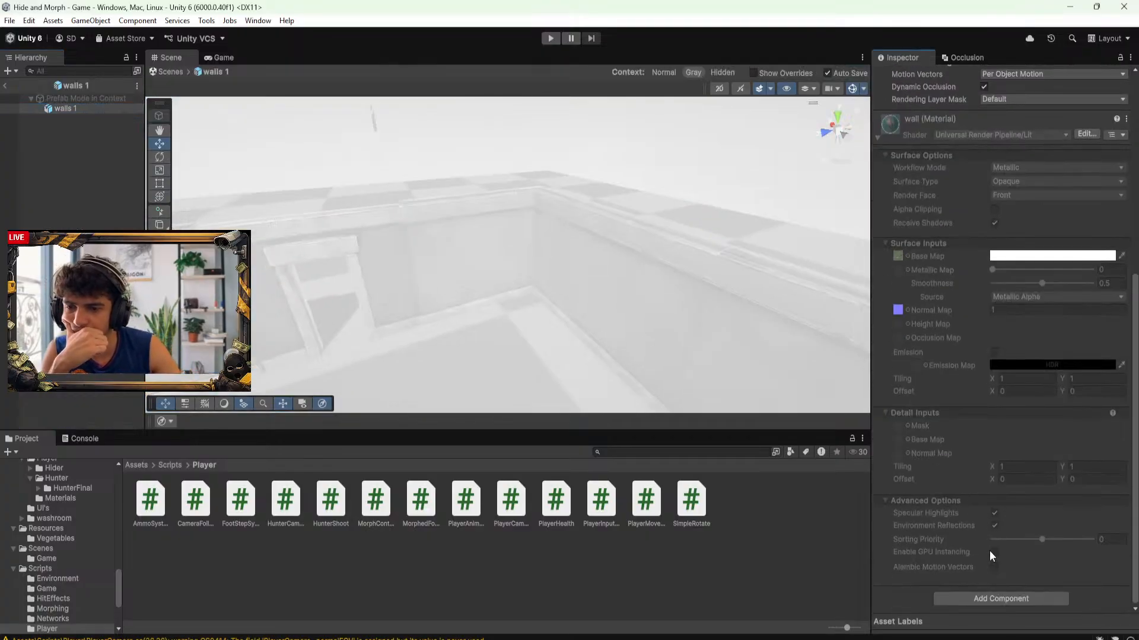
scroll(899, 500, "up", 5)
Look through the Assets/Materials folder and its Environment subfolder for the wall material
left_click(138, 466)
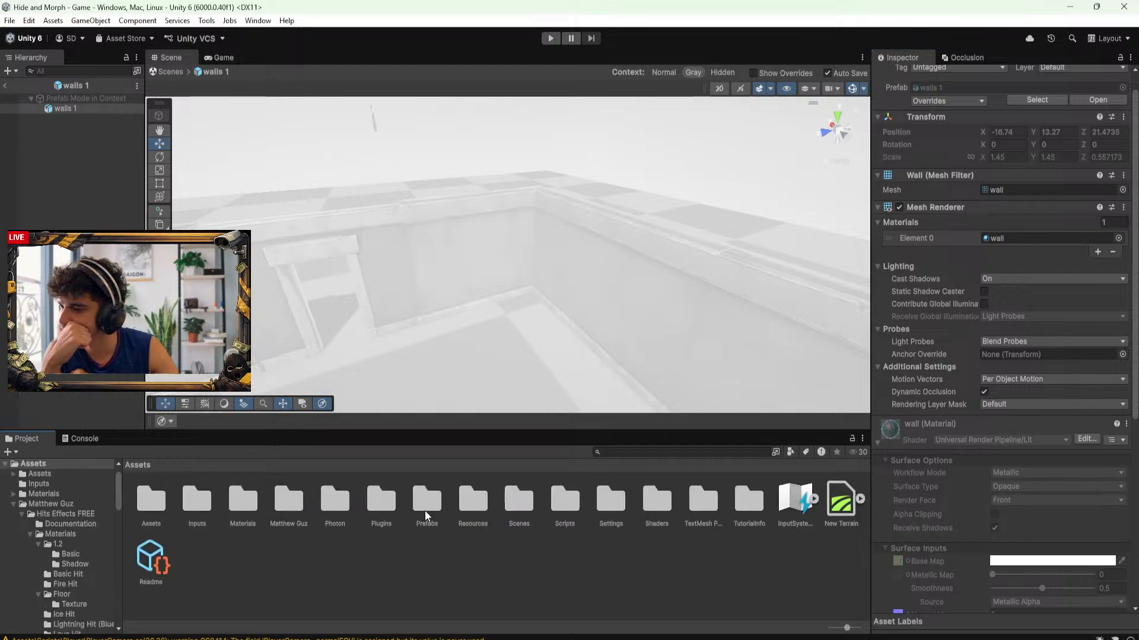
double_click(243, 500)
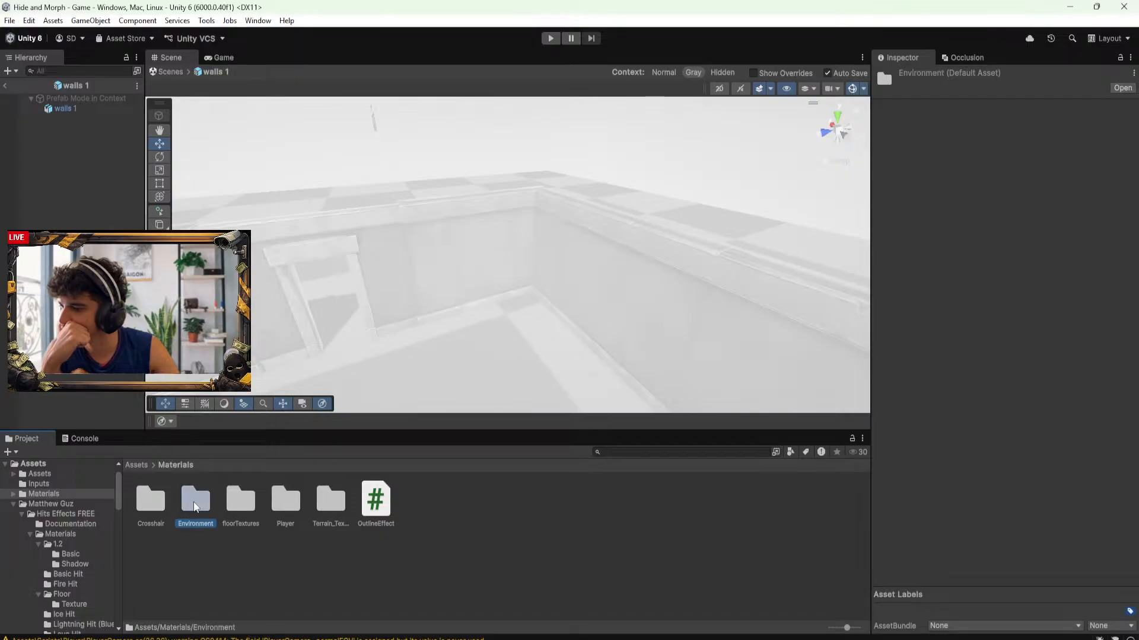
double_click(195, 500)
left_click(168, 465)
left_click(165, 489)
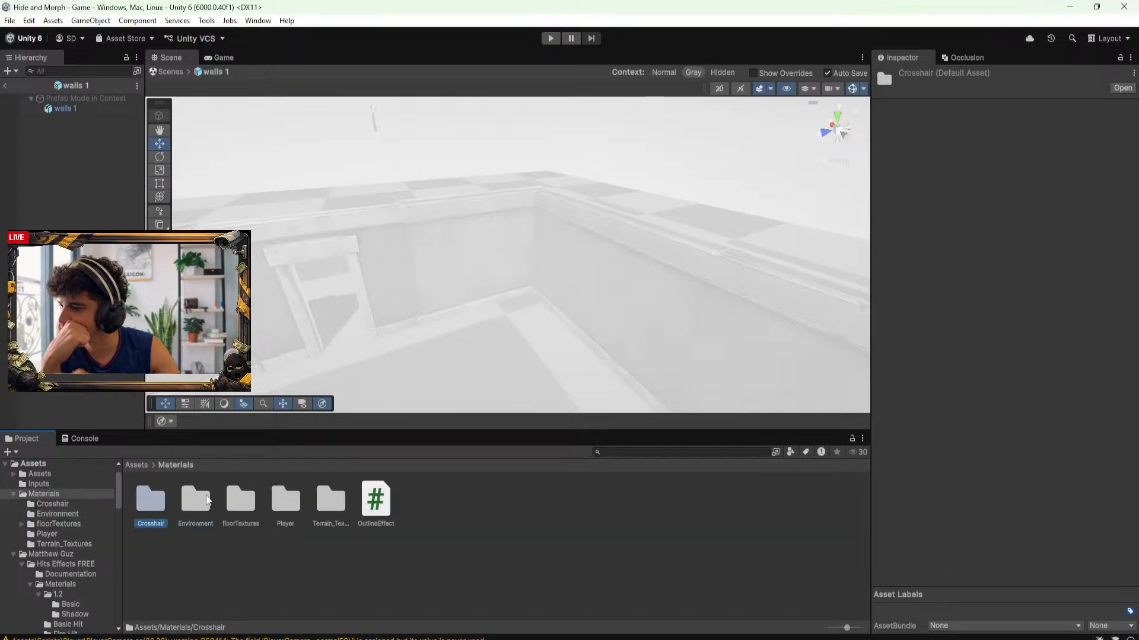
Browse to the Assets/Prefabs/Environment/walls folder
left_click(137, 466)
double_click(427, 502)
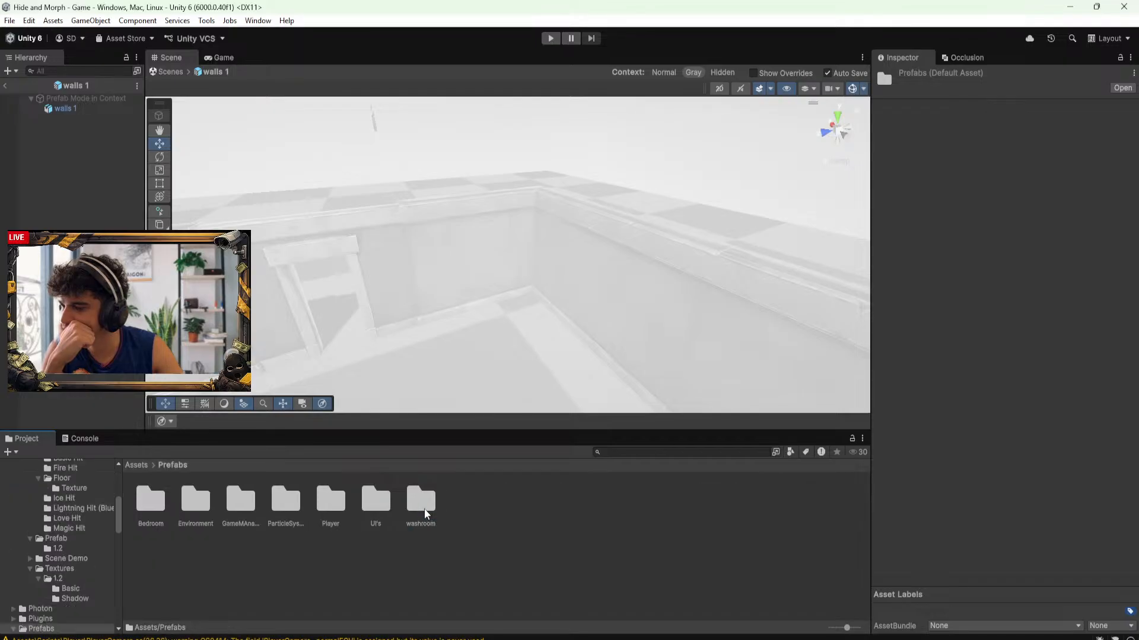
double_click(201, 504)
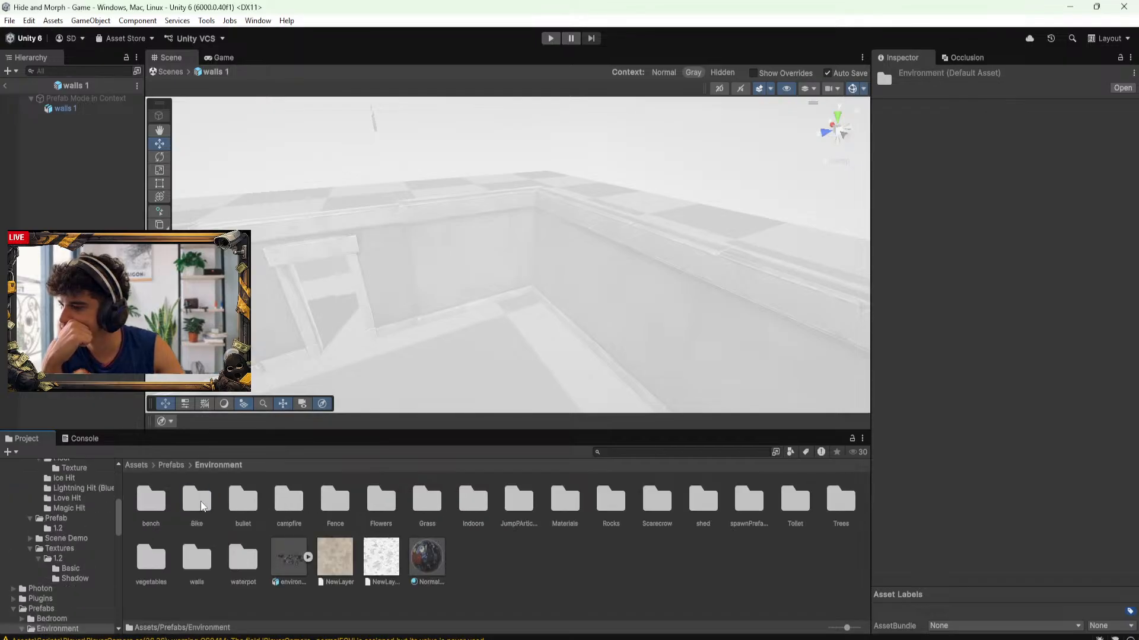
double_click(197, 559)
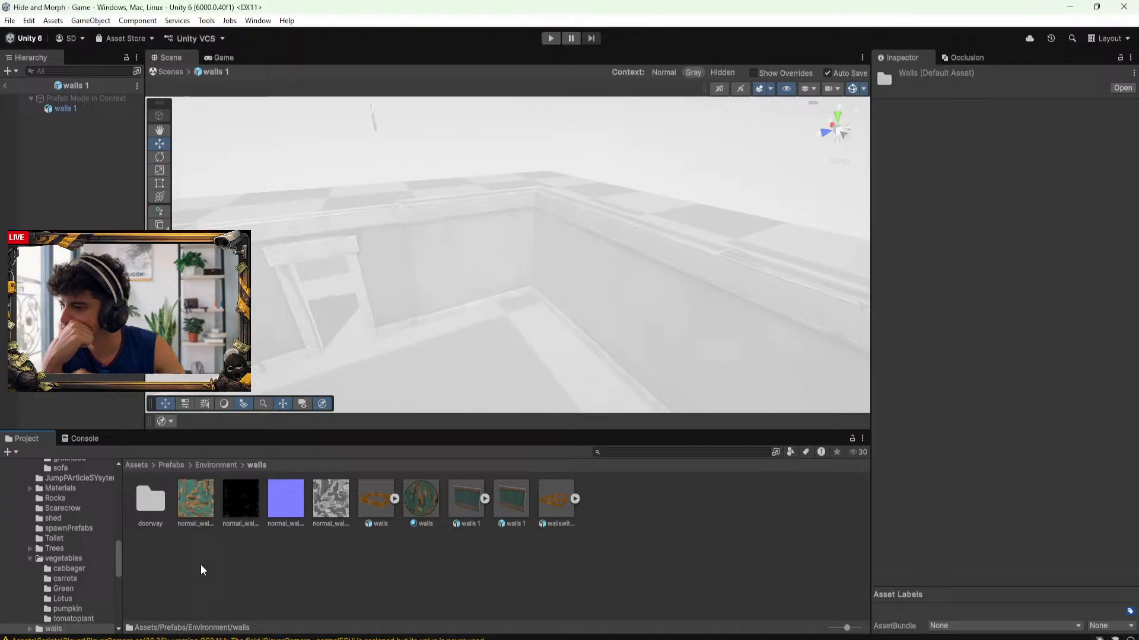
Examine the walls material asset's detail, light, outline and shine settings and compare them with the material on walls 1
left_click(422, 501)
scroll(967, 429, "down", 5)
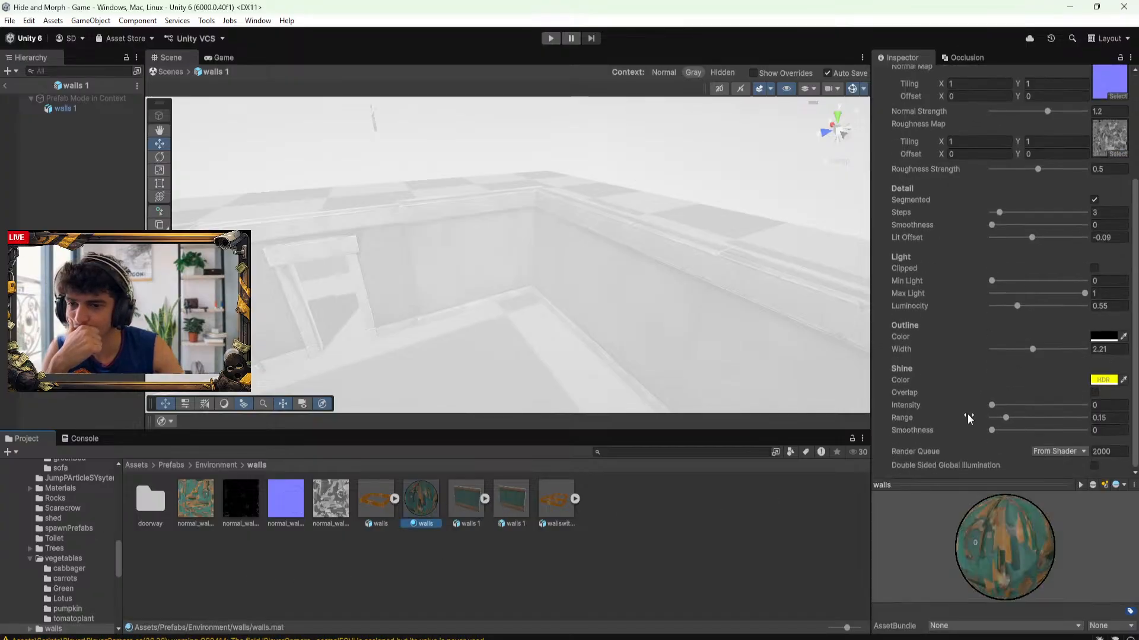
scroll(469, 344, "up", 2)
scroll(461, 325, "down", 3)
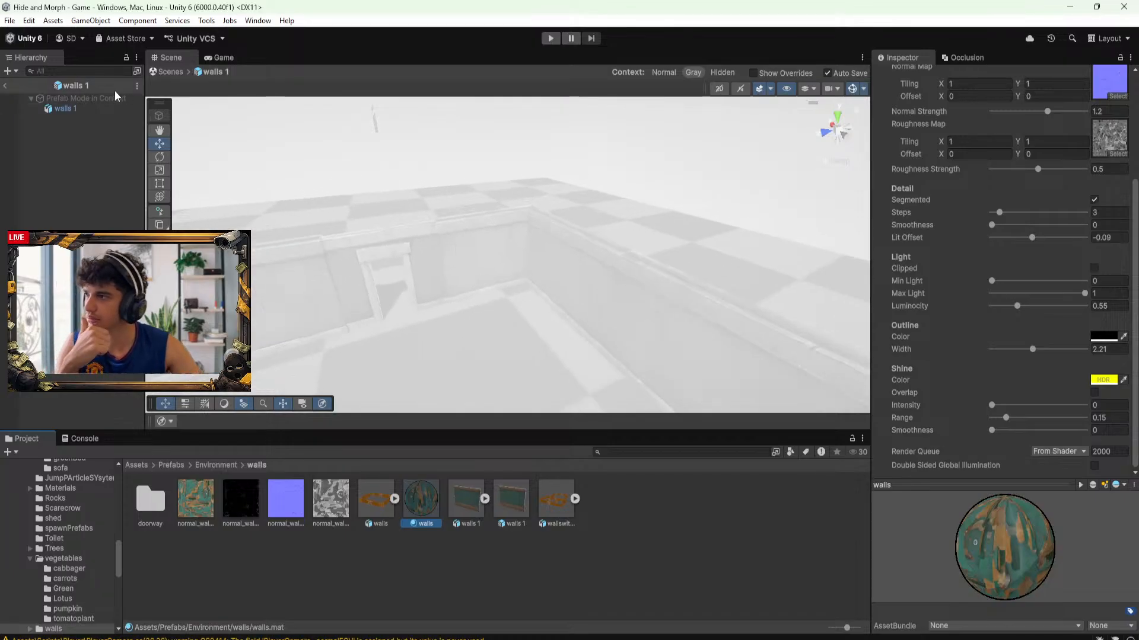
left_click(101, 107)
scroll(444, 275, "down", 1)
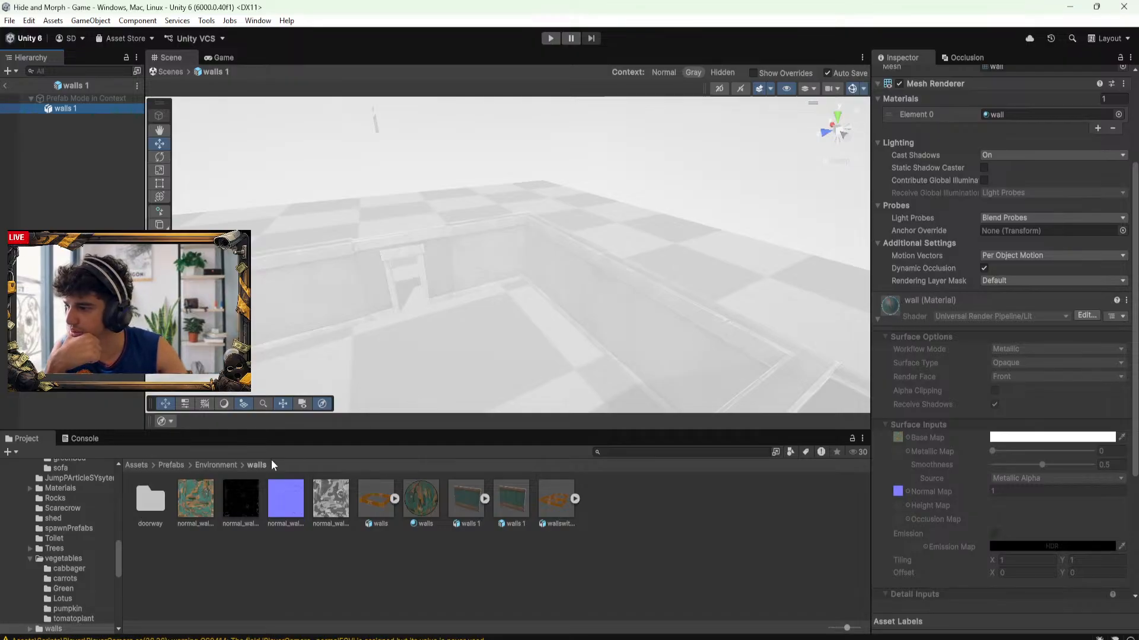
Look for the wall material in the doorway folder and the Environment Materials/walls folder, and return to Environment
double_click(154, 492)
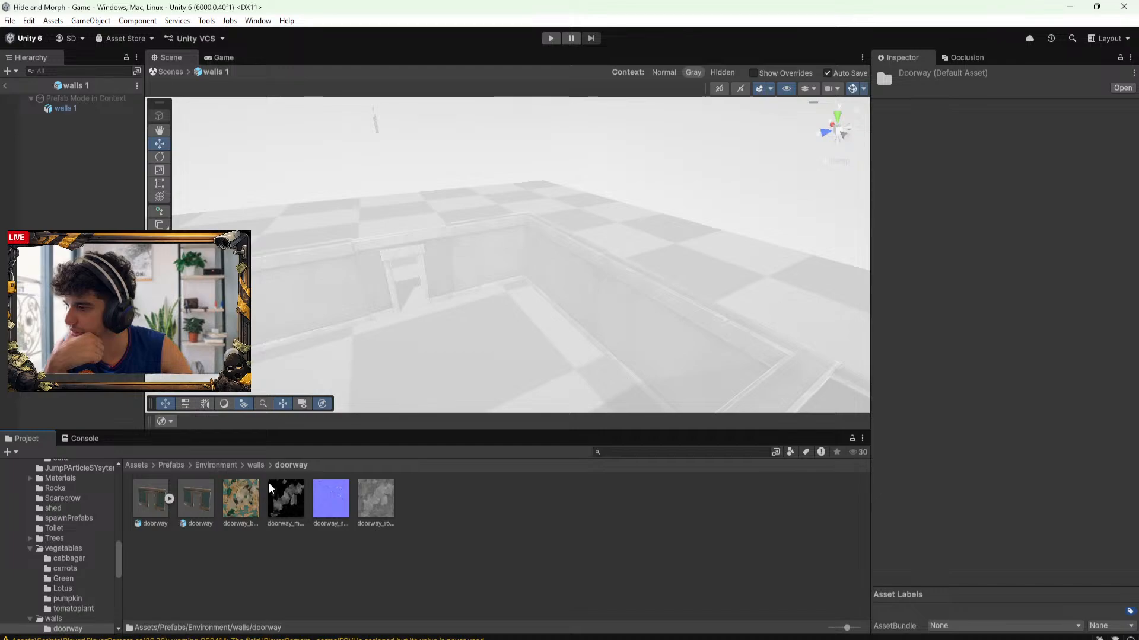
left_click(255, 466)
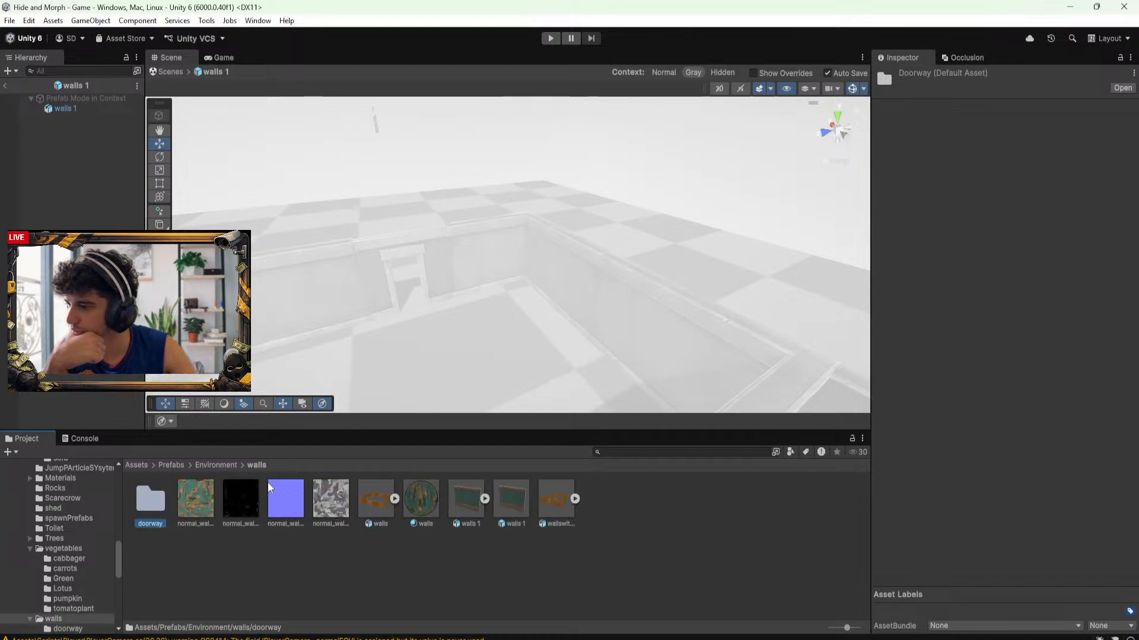
left_click(217, 465)
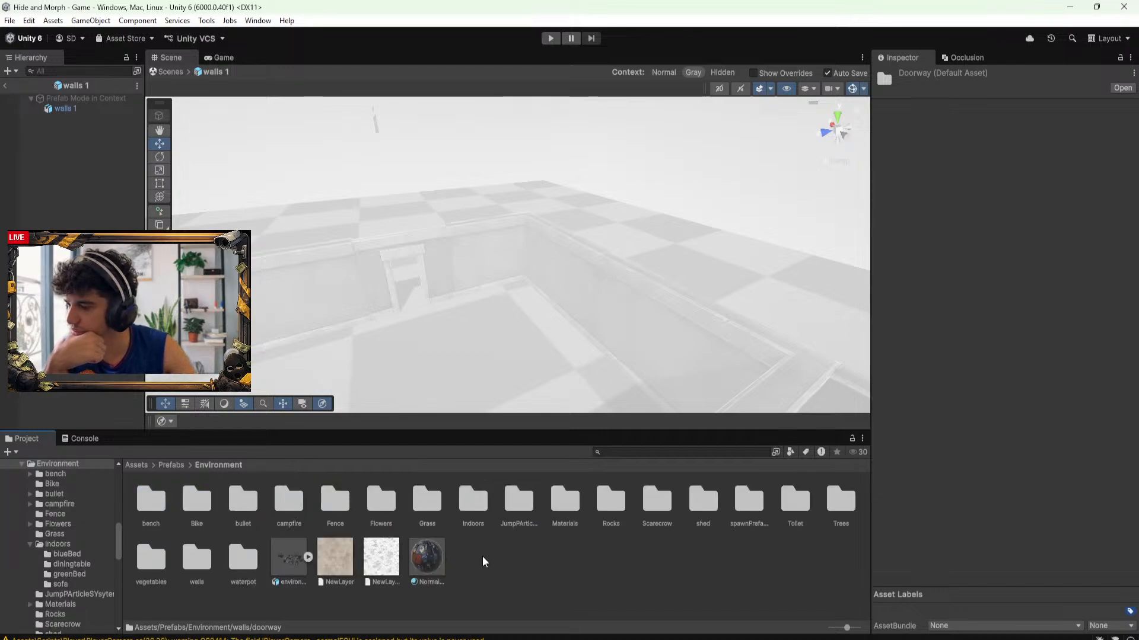
double_click(564, 503)
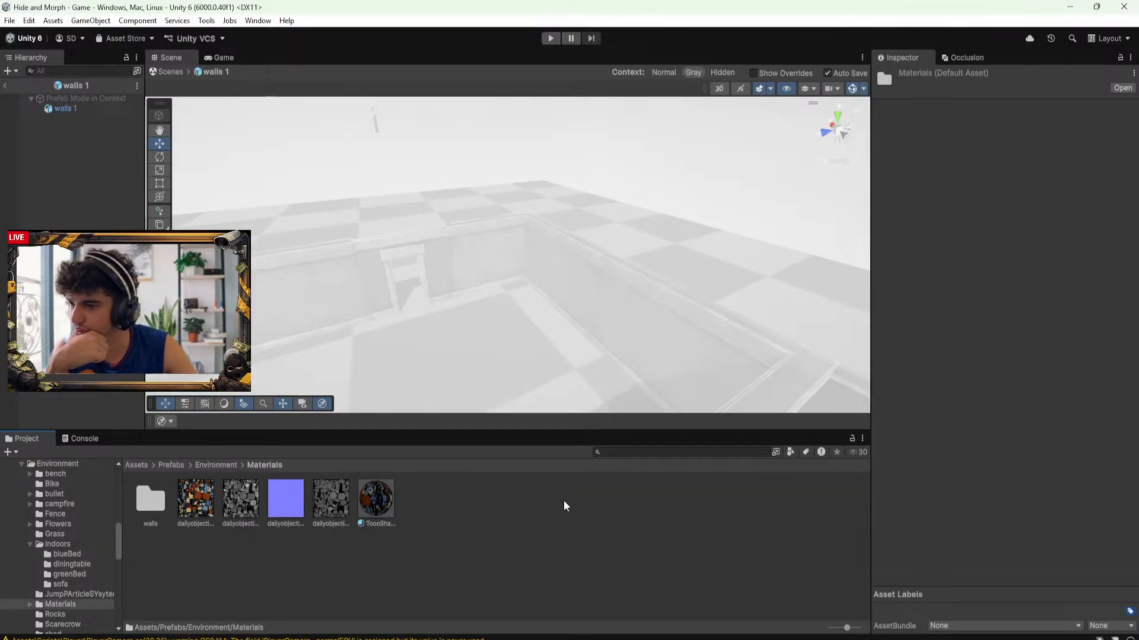
double_click(155, 503)
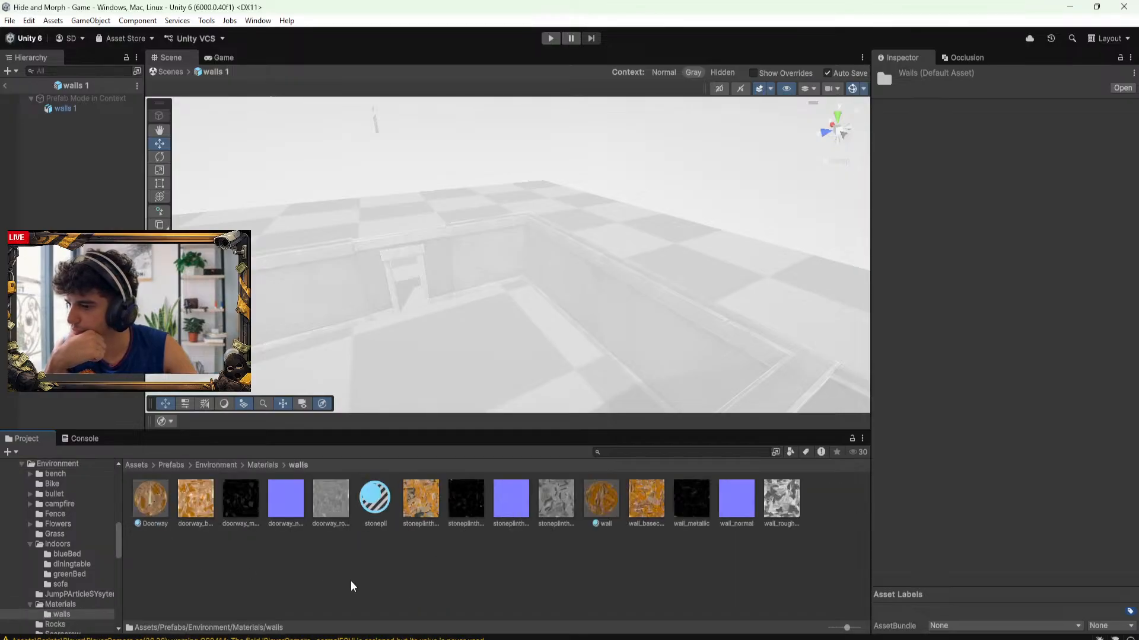
left_click(262, 466)
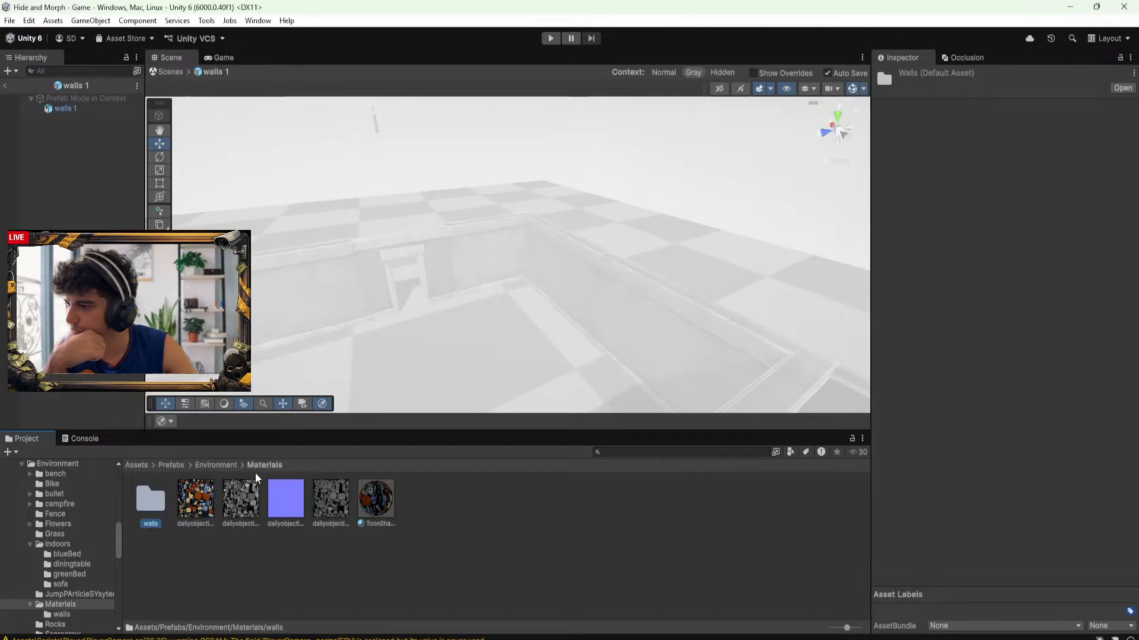
left_click(226, 468)
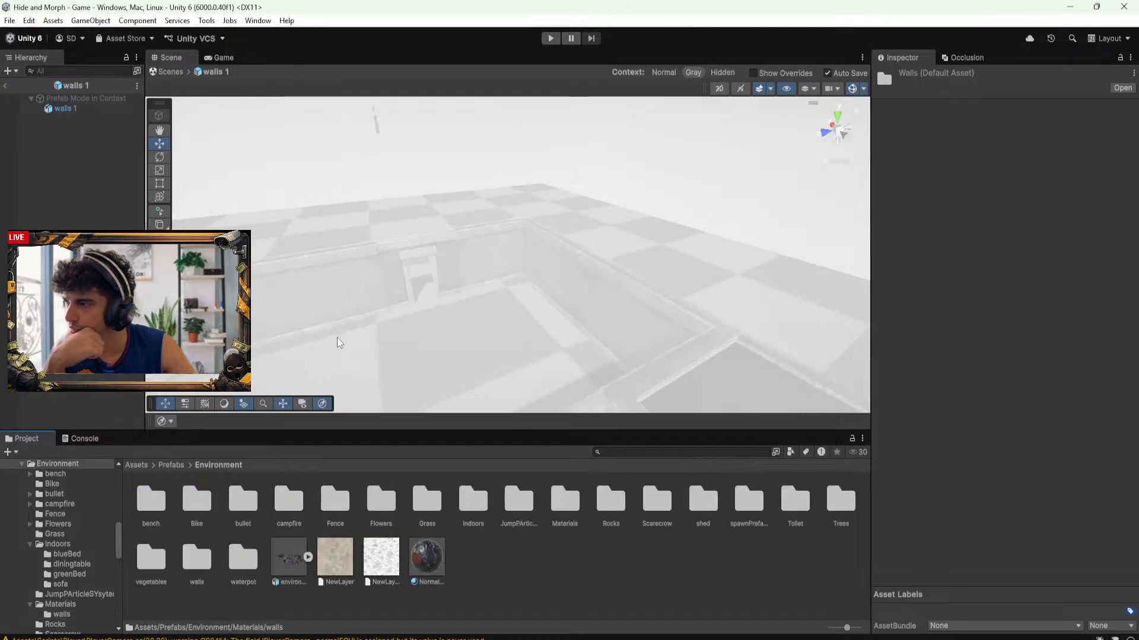
Examine the wall material on walls 1 again and try to open its Universal Render Pipeline/Lit shader for editing
left_click(62, 108)
scroll(920, 330, "down", 6)
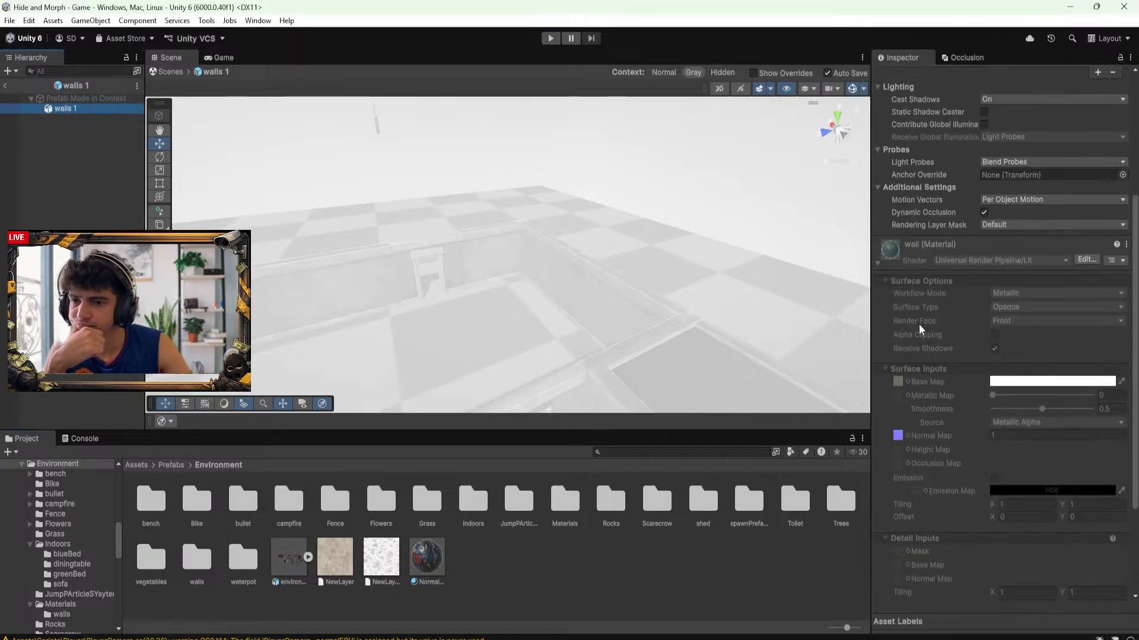
left_click(919, 246)
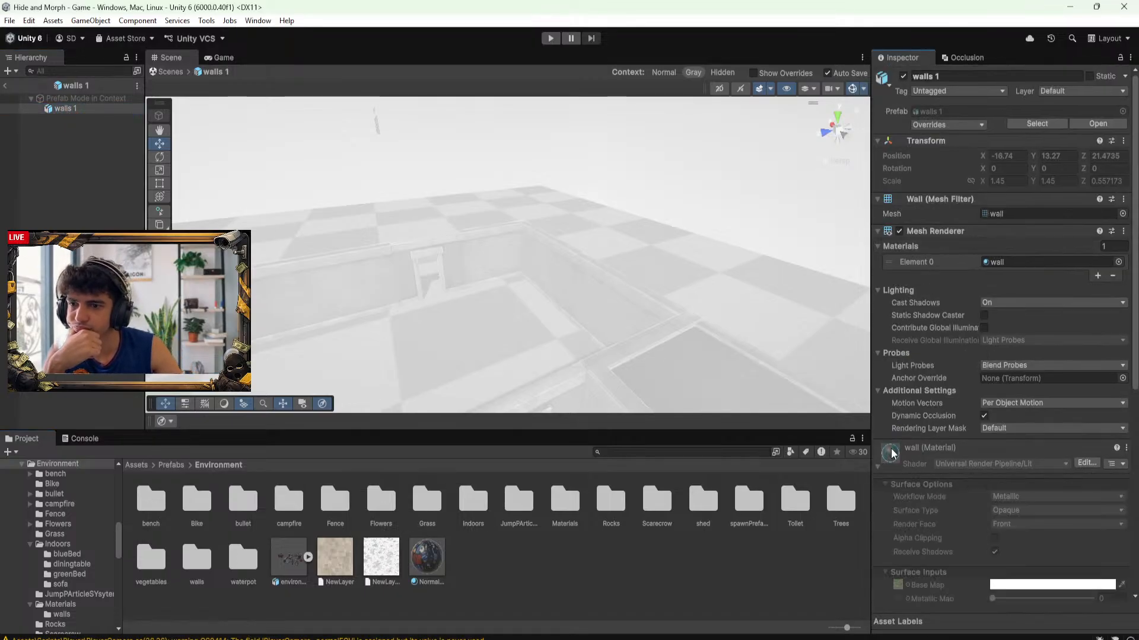
left_click(1029, 470)
left_click(1087, 463)
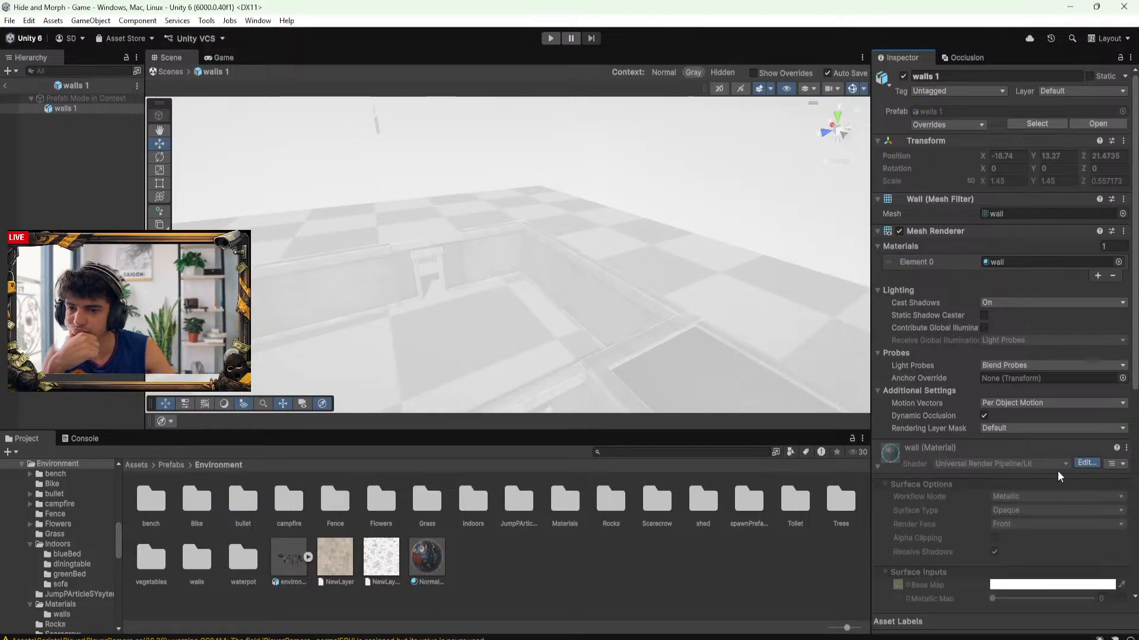
left_click(1073, 9)
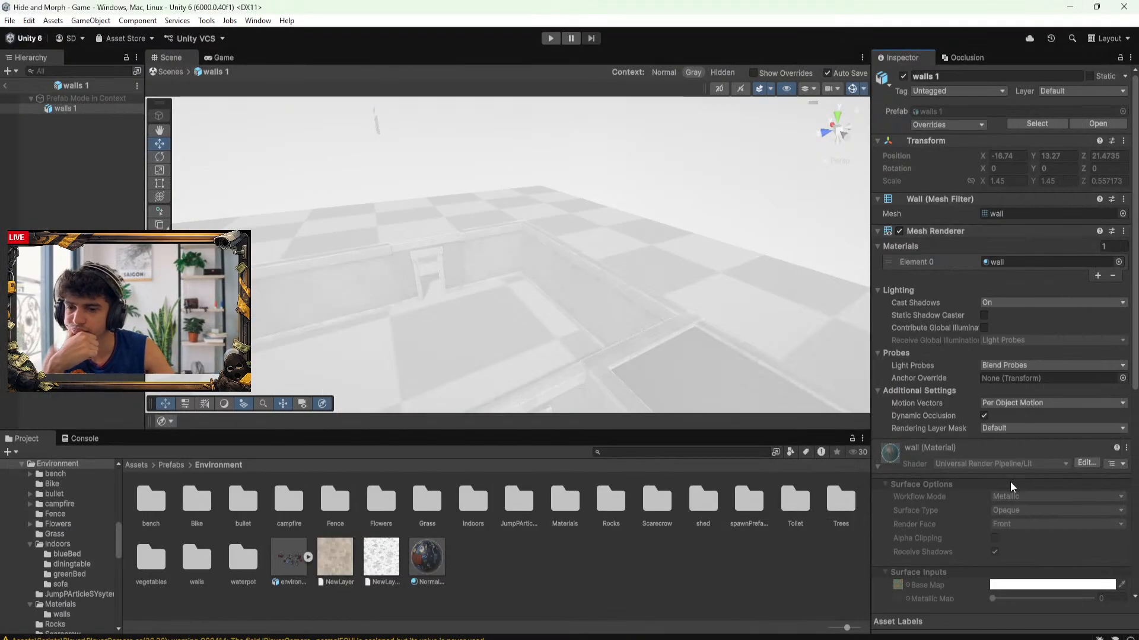
Examine the surface options and surface inputs of the wall material on walls 1
scroll(1013, 486, "down", 4)
left_click(891, 319)
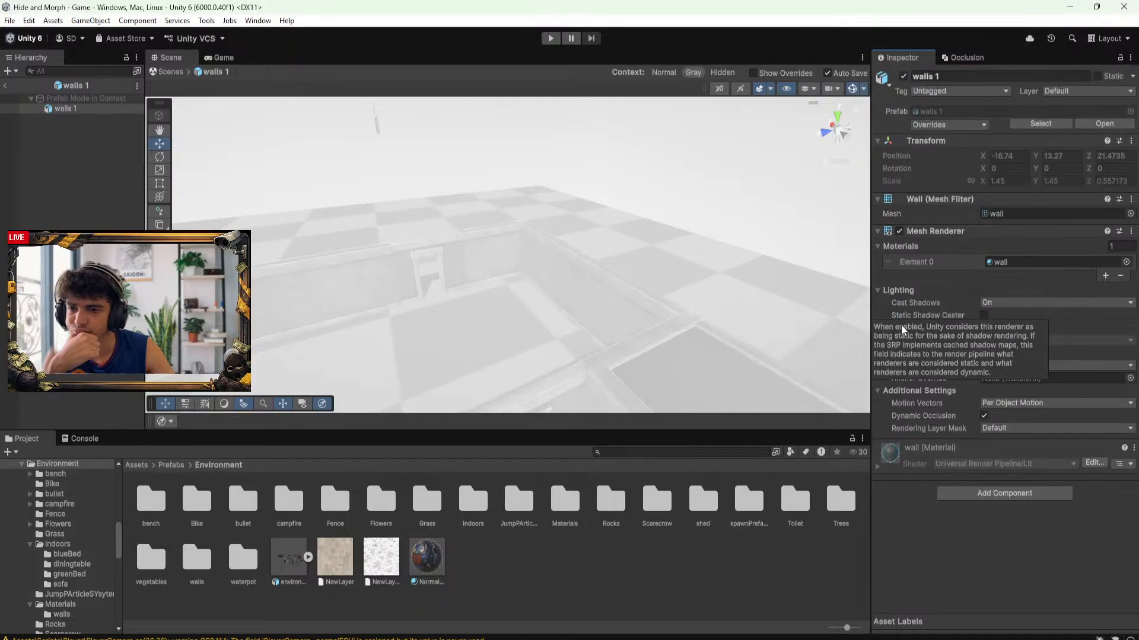
left_click(893, 457)
scroll(933, 507, "down", 5)
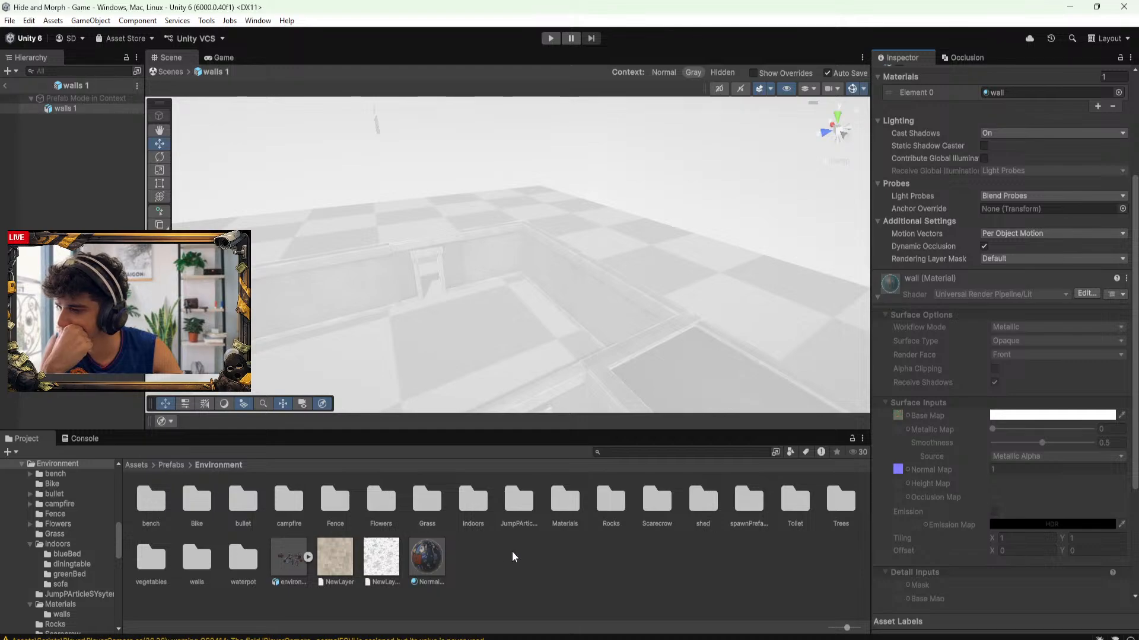
Browse to Assets/Prefabs/washroom and look through its walls material and the towel, toiletpaper and shelf folders
left_click(172, 466)
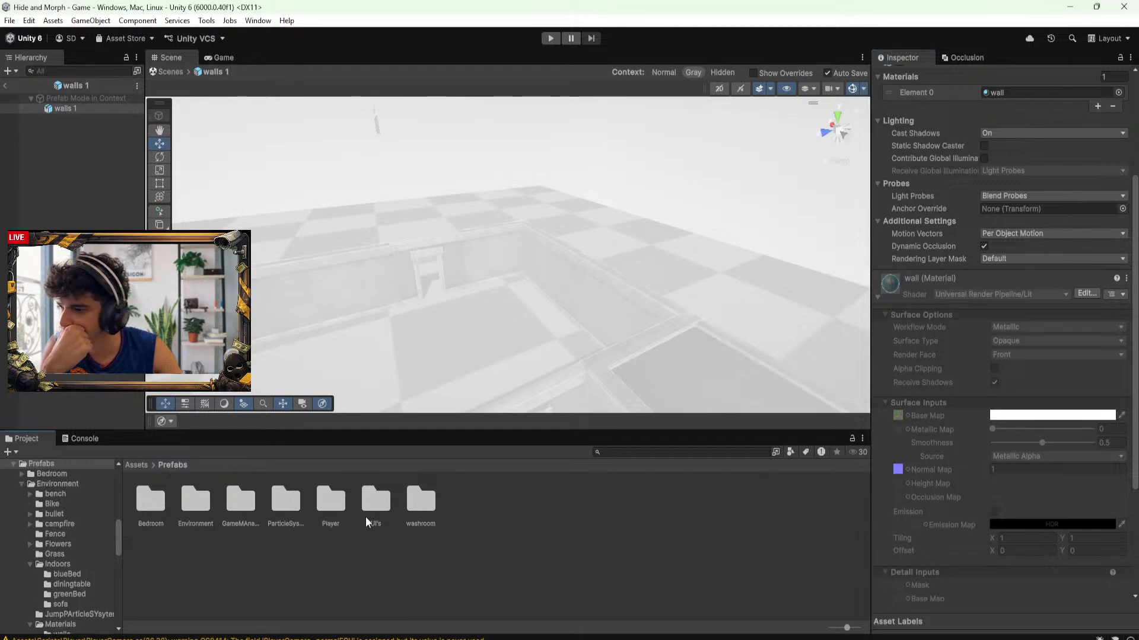
double_click(421, 511)
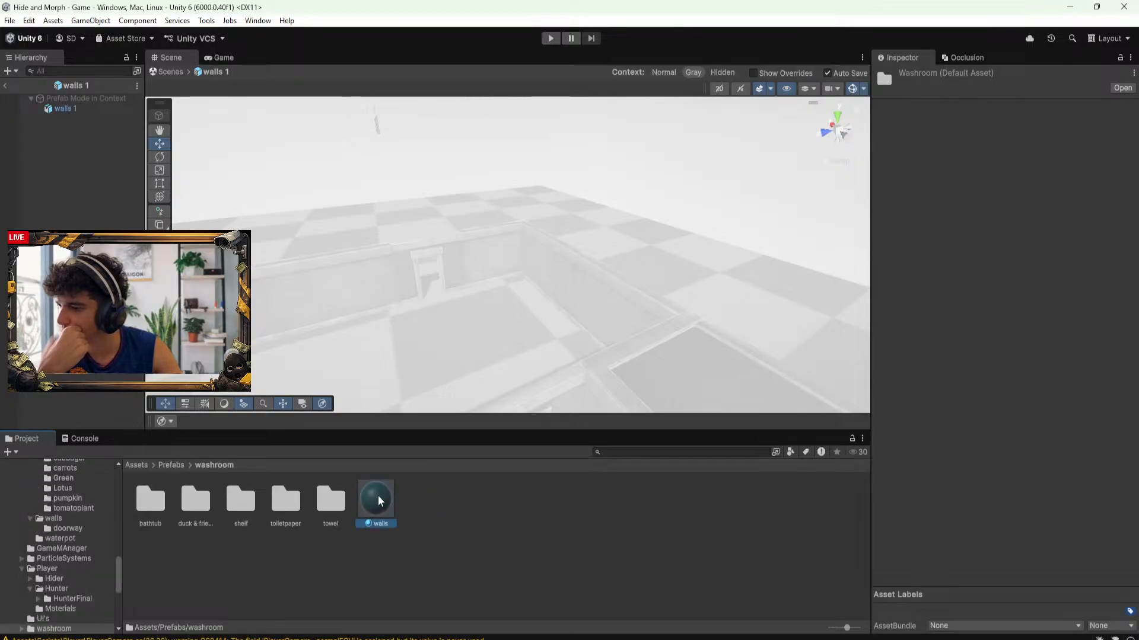
left_click(378, 497)
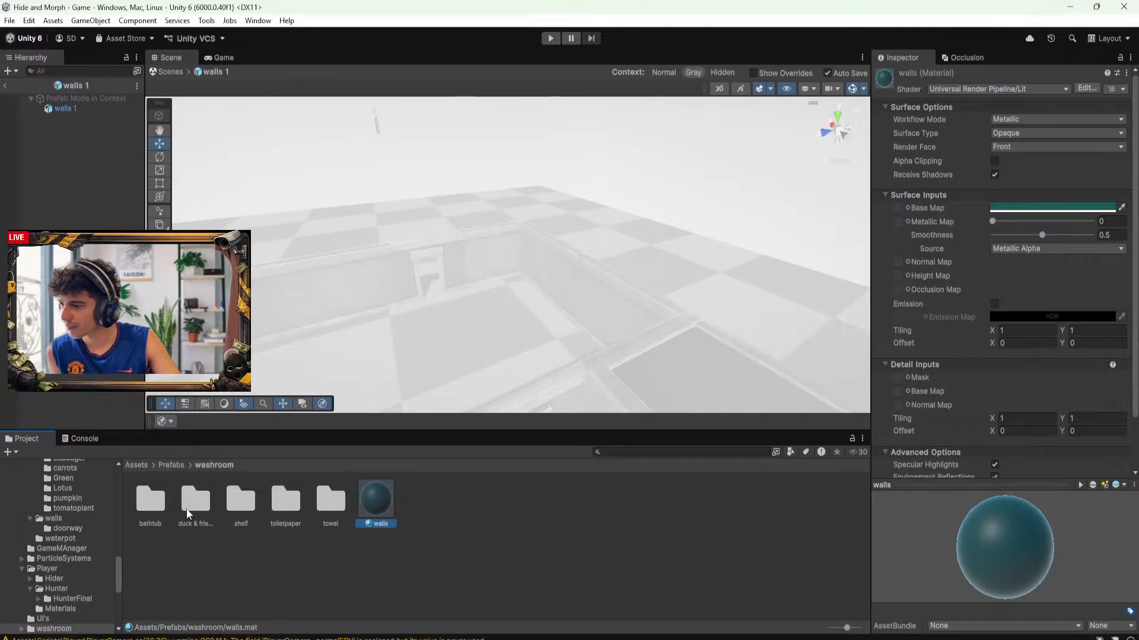
double_click(330, 501)
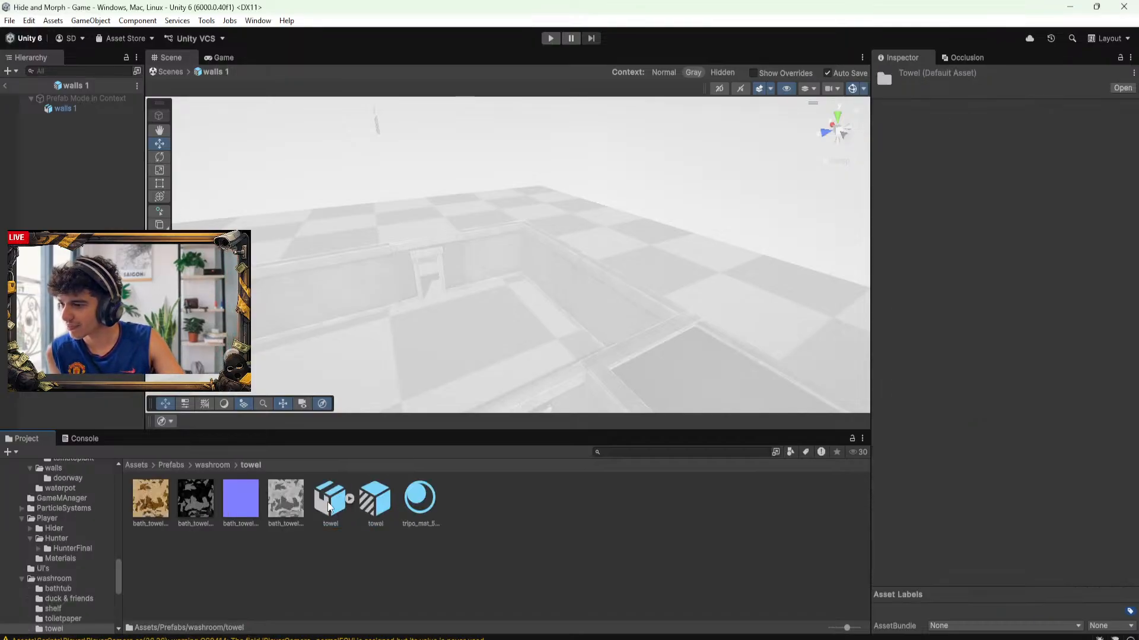
left_click(212, 464)
double_click(272, 507)
left_click(212, 465)
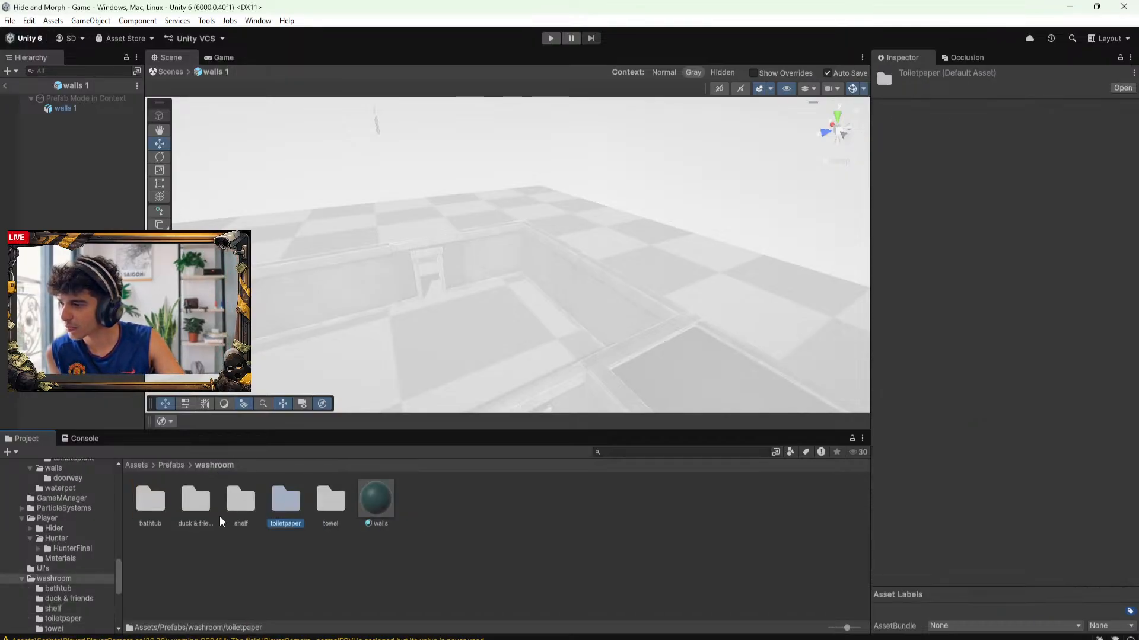
double_click(240, 503)
left_click(217, 466)
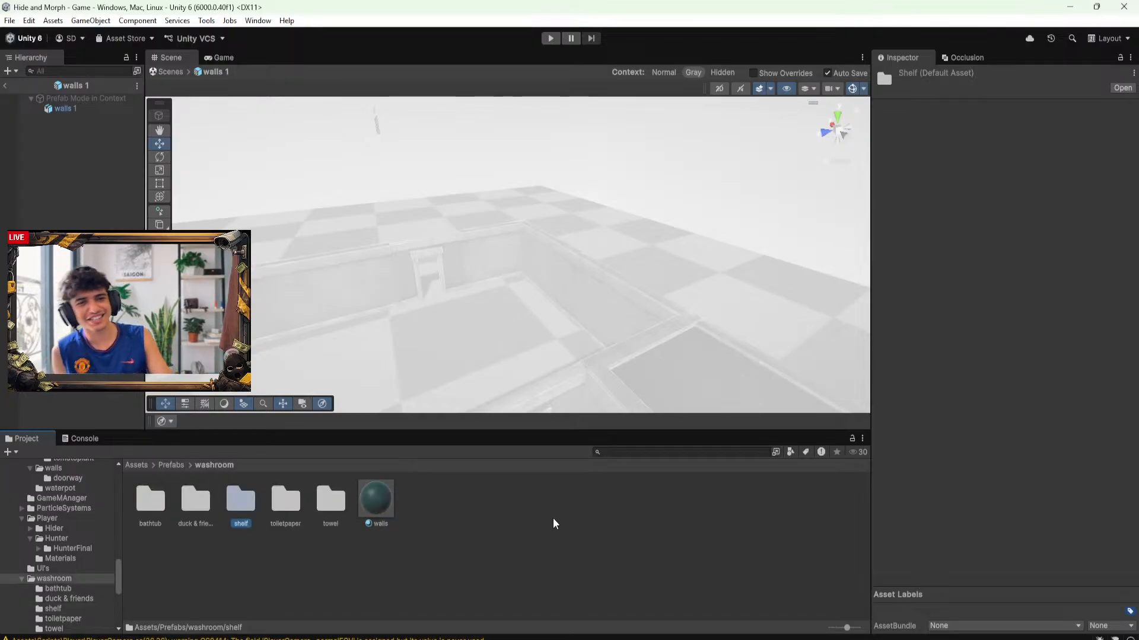
Examine the walls 1 model and prefab in the Environment/walls folder, check the doorway folder, and return to Environment
left_click(171, 465)
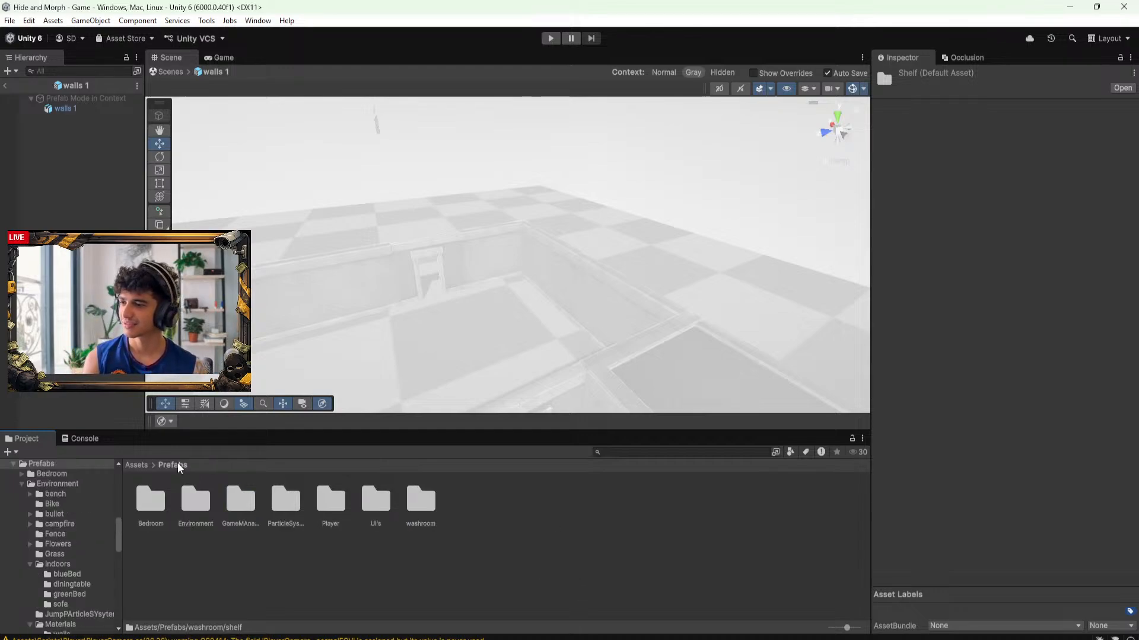
double_click(195, 501)
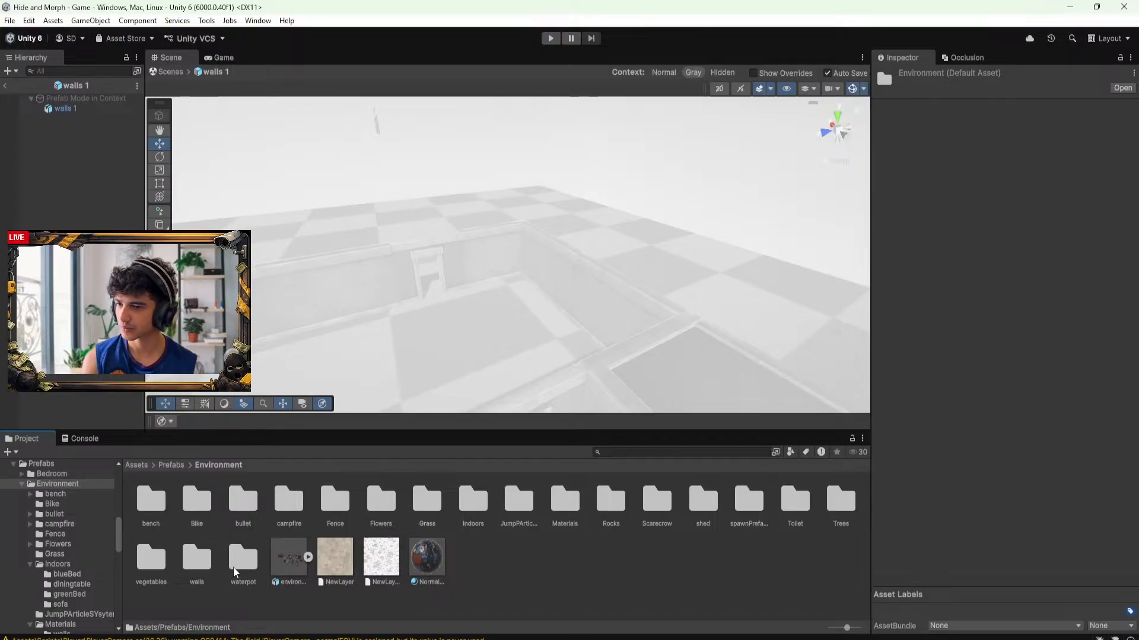
double_click(202, 564)
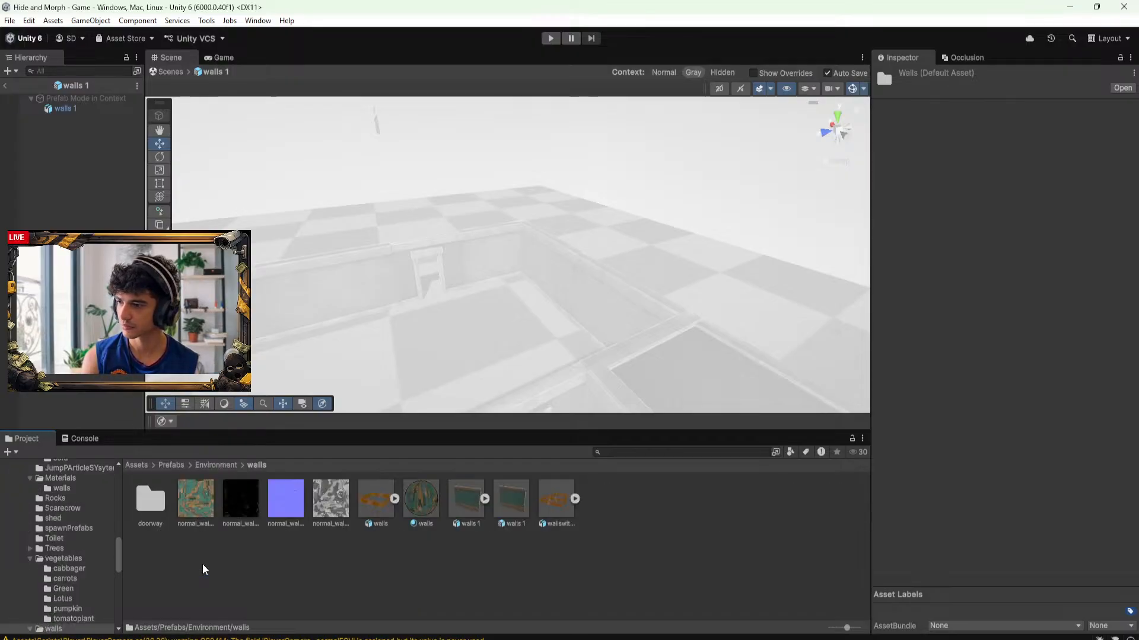
left_click(464, 500)
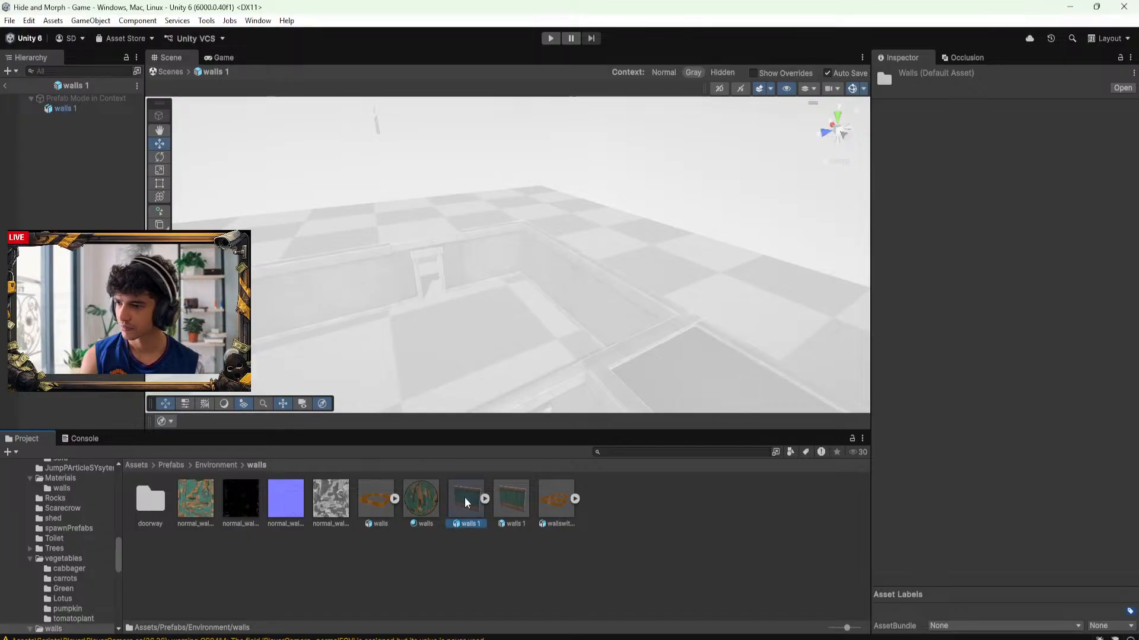
scroll(1036, 414, "down", 6)
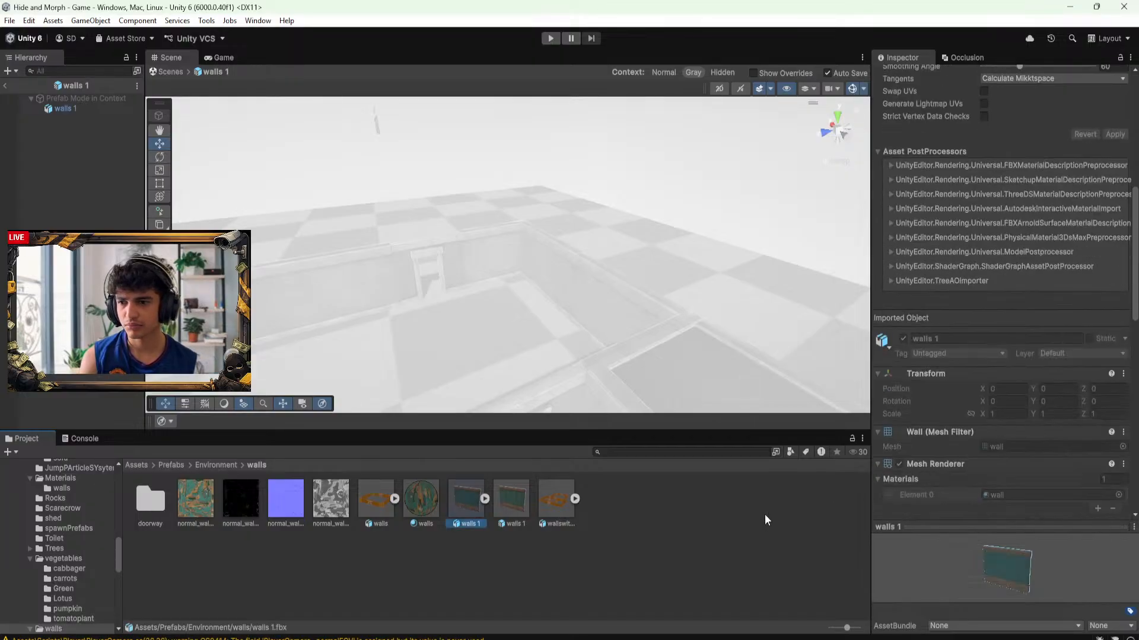
left_click(511, 500)
scroll(1010, 395, "down", 3)
scroll(1010, 395, "up", 5)
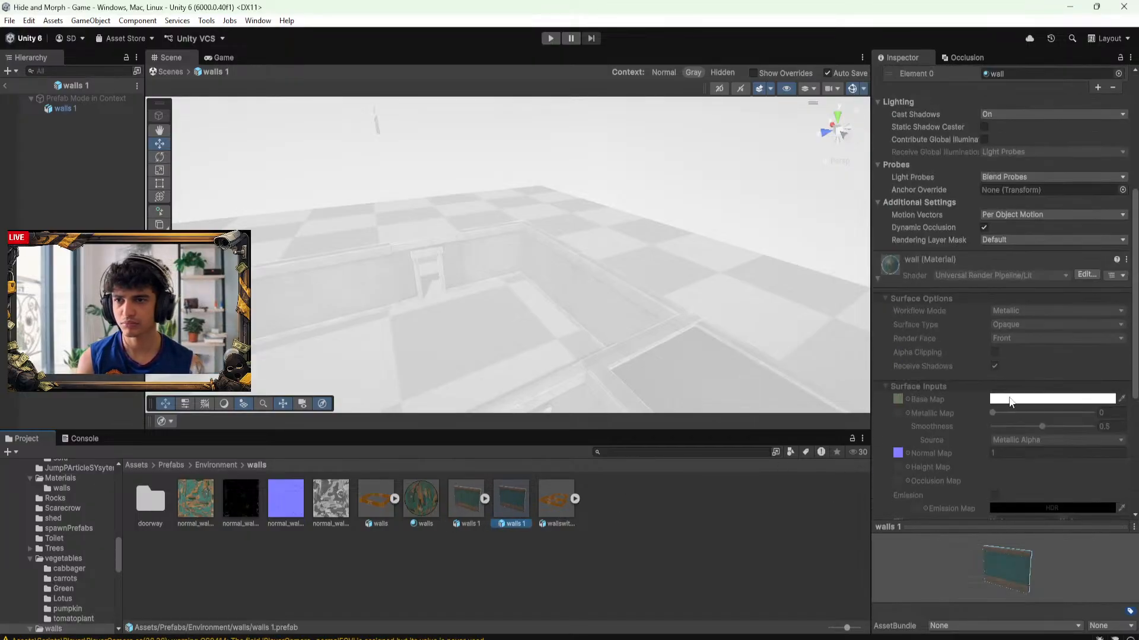
scroll(890, 266, "up", 4)
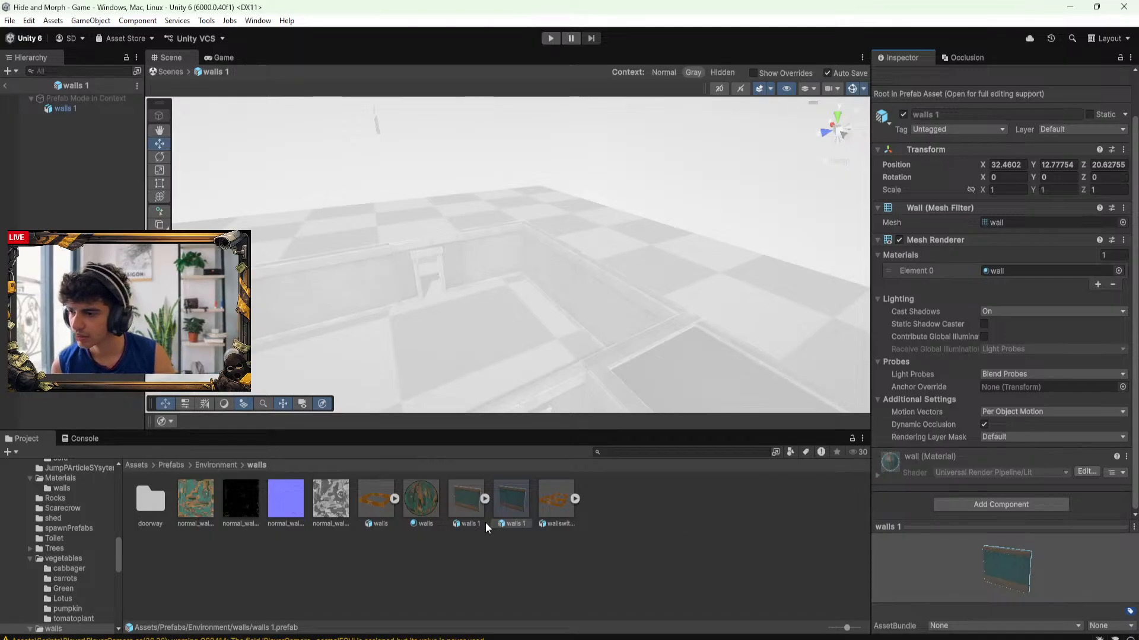
double_click(163, 502)
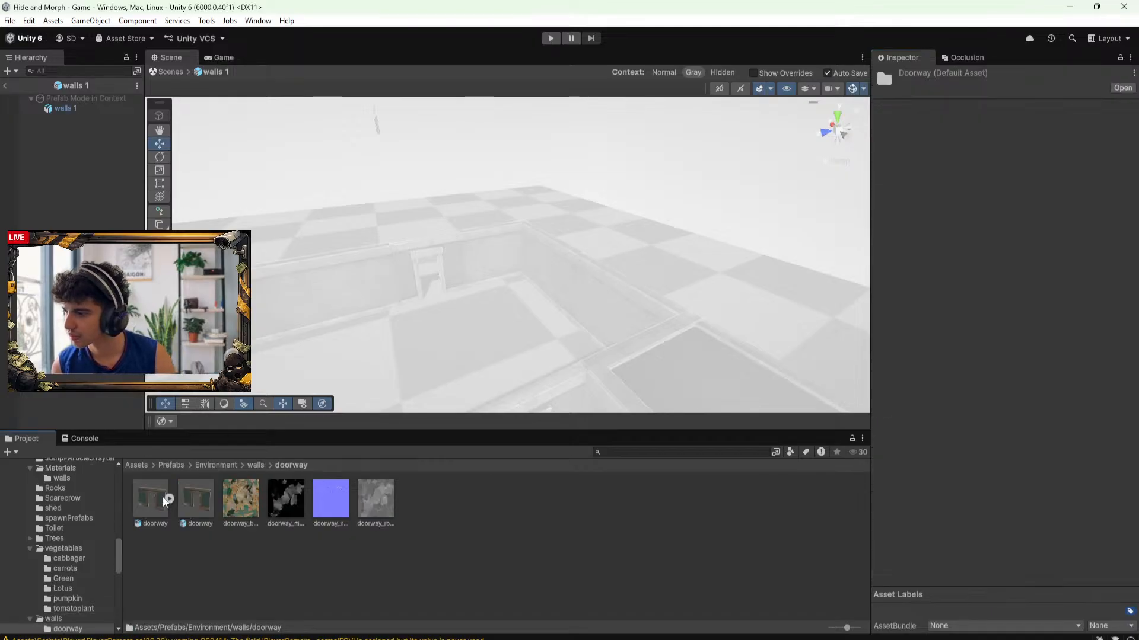
left_click(255, 465)
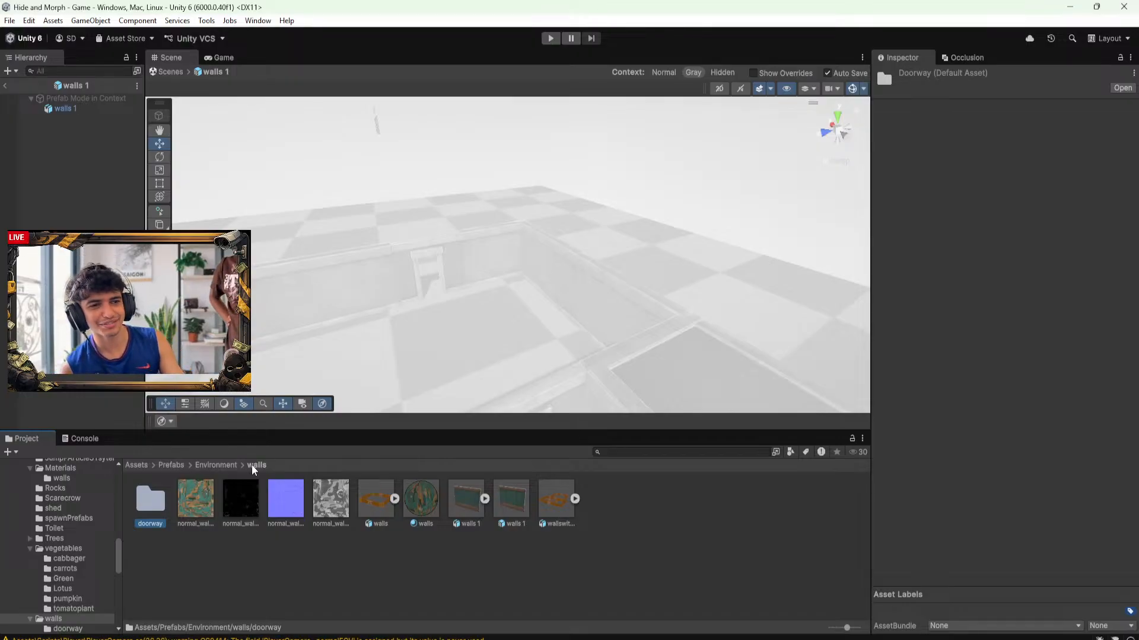
left_click(216, 465)
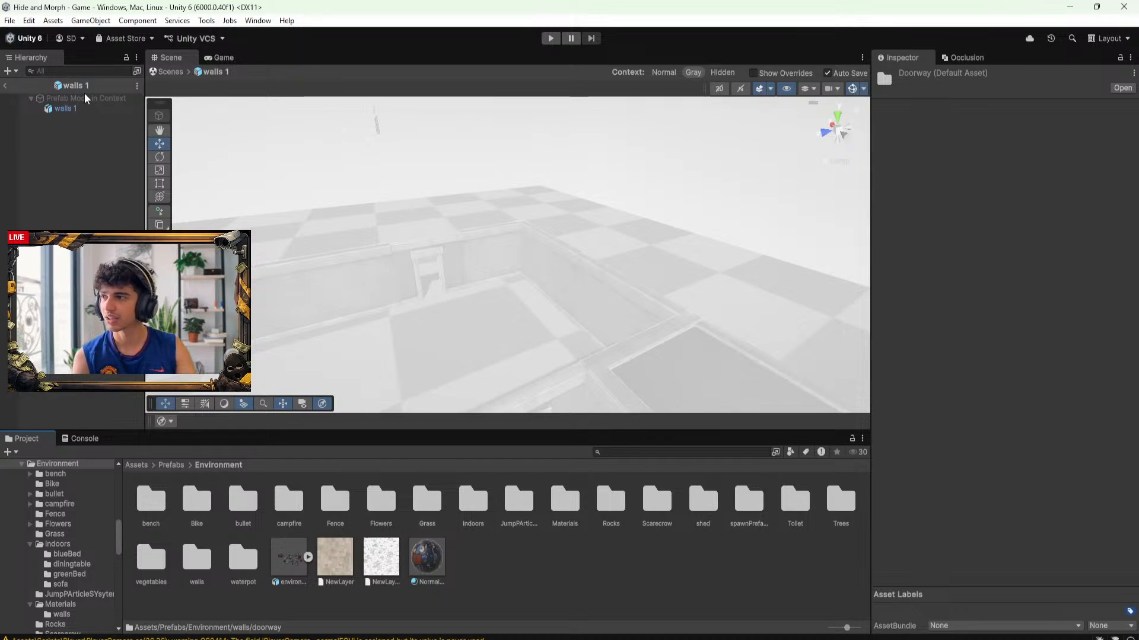
Exit the walls 1 prefab to the main scene and examine the house's room layout from several angles
left_click(4, 85)
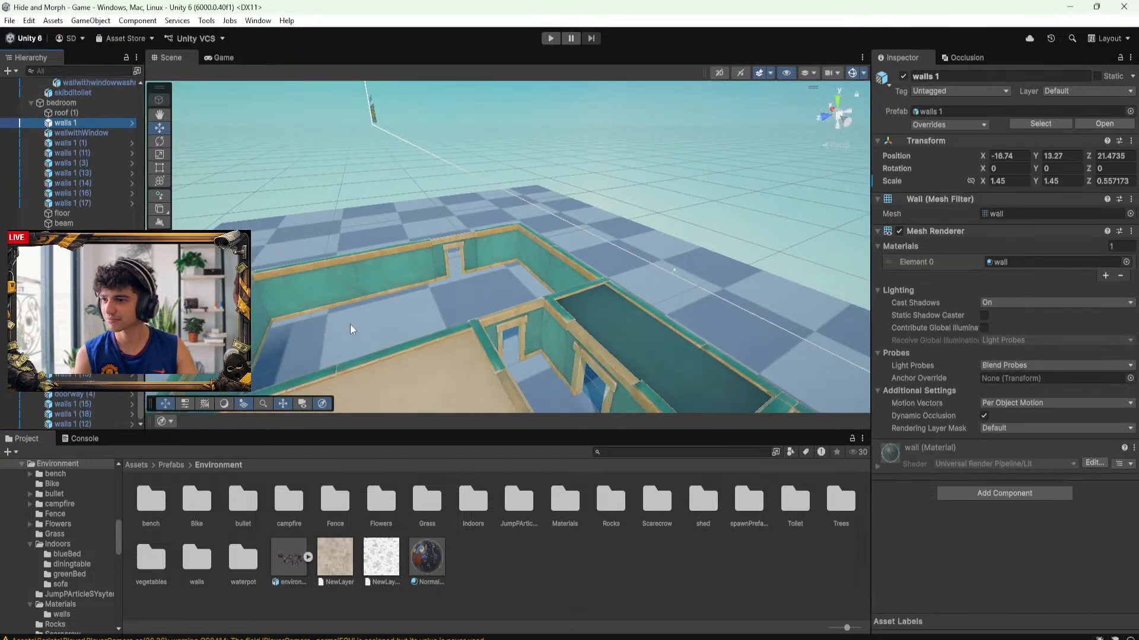
scroll(349, 325, "down", 4)
left_click_drag(396, 333, 632, 367, "alt")
scroll(633, 362, "up", 5)
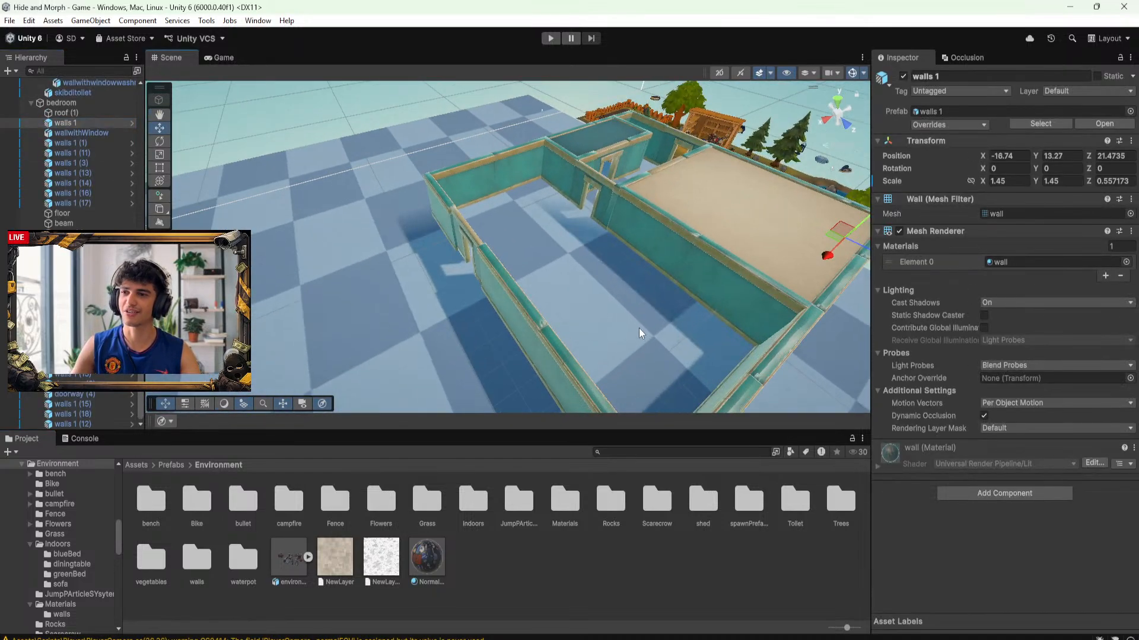
left_click_drag(638, 329, 527, 307, "alt")
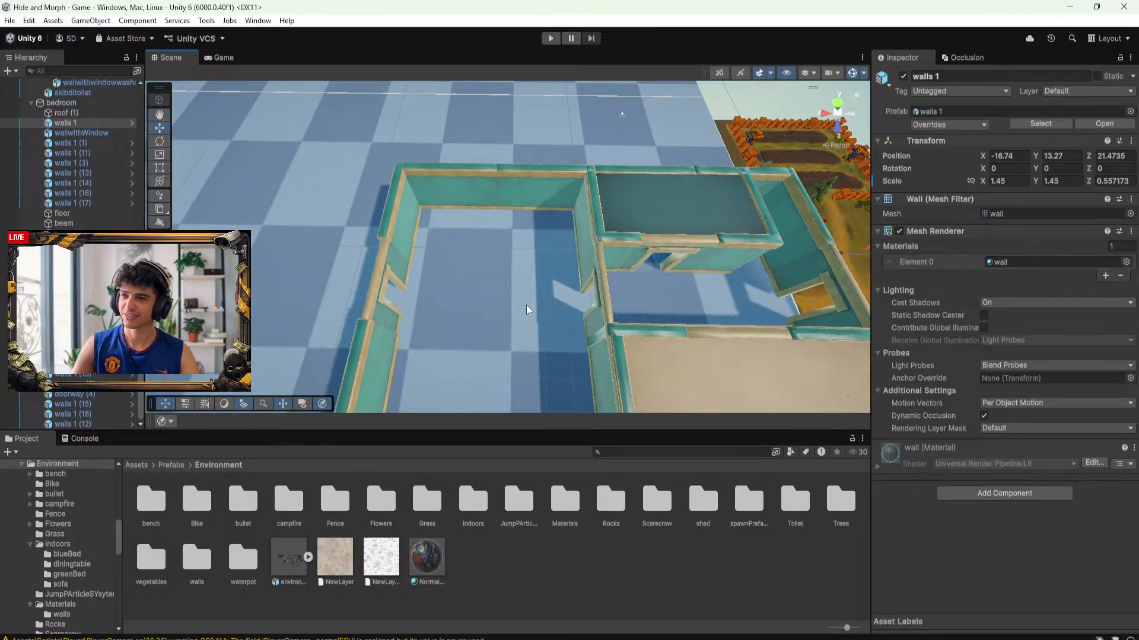
middle_click_drag(554, 296, 255, 244)
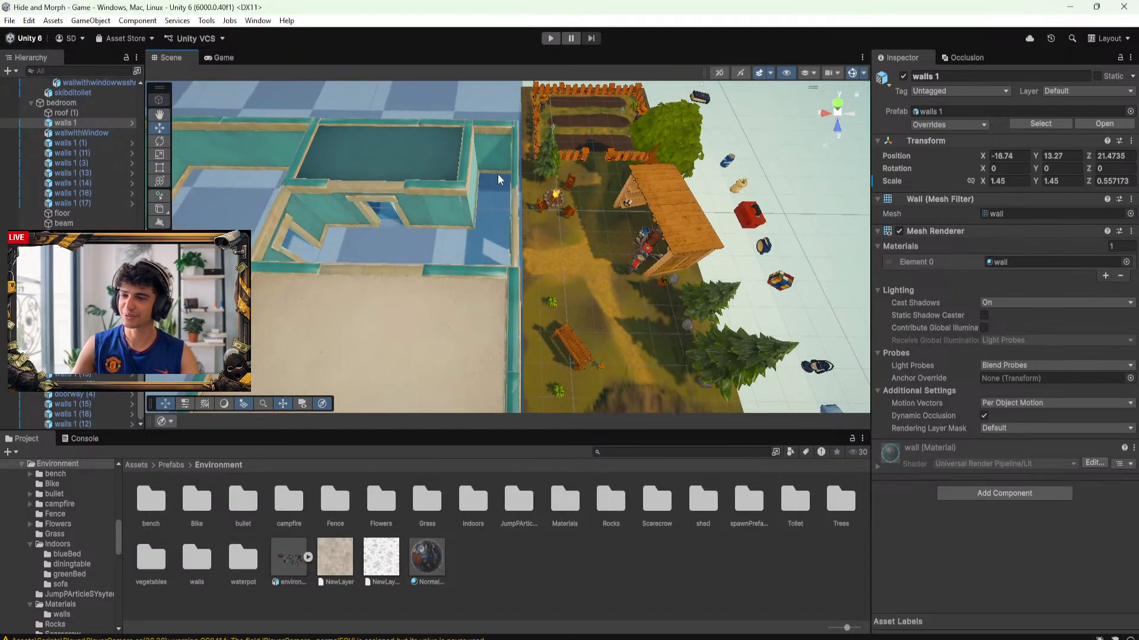
left_click_drag(497, 173, 486, 163, "alt")
left_click_drag(435, 244, 644, 322, "alt")
scroll(681, 282, "down", 4)
middle_click_drag(644, 322, 645, 346)
left_click_drag(645, 346, 446, 159, "alt")
Select the checkered ground Plane and pull its edge in to the bedroom side of the house with the Rect tool, Z scale about 8.19
left_click(681, 283)
left_click_drag(678, 290, 660, 369, "alt")
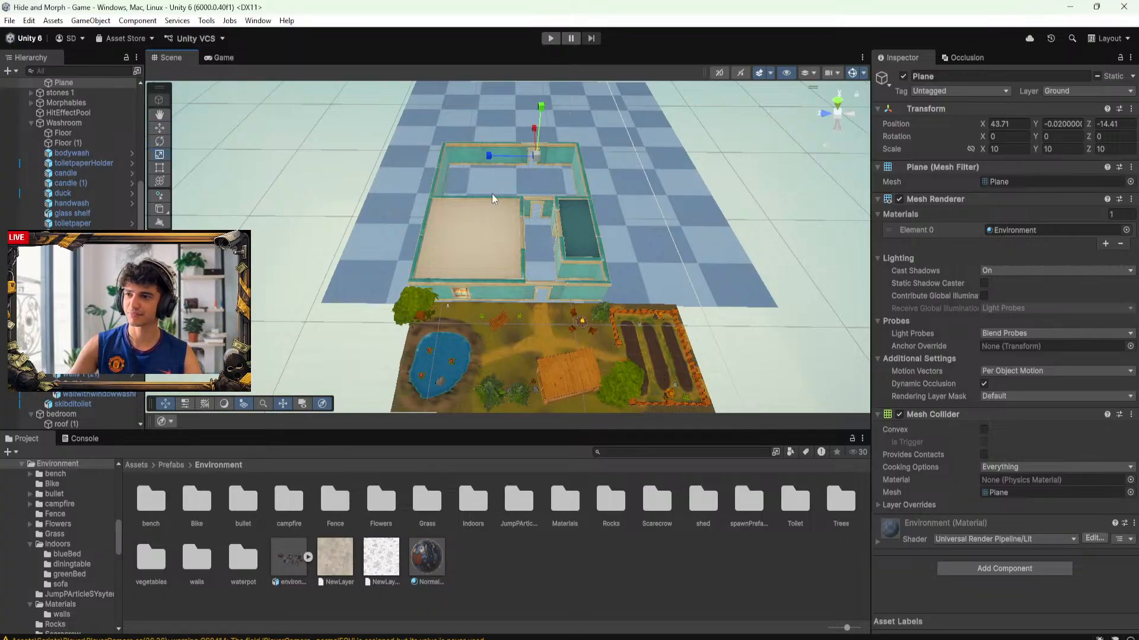
key("r")
scroll(582, 272, "down", 3)
left_click_drag(582, 272, 560, 295, "alt")
key("t")
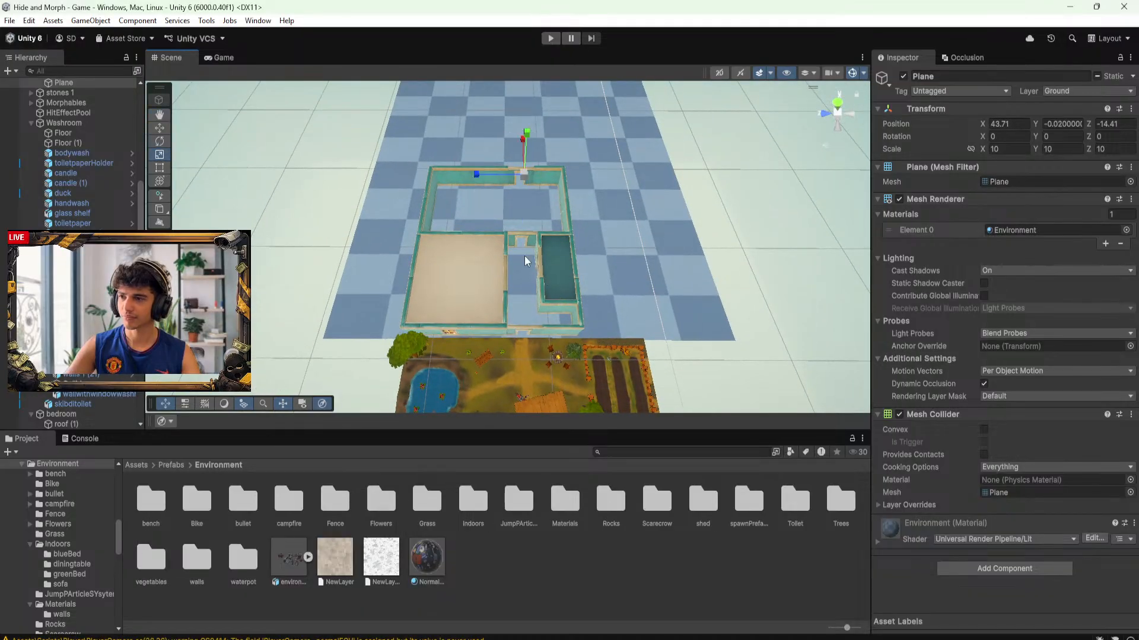
left_click_drag(364, 209, 421, 206)
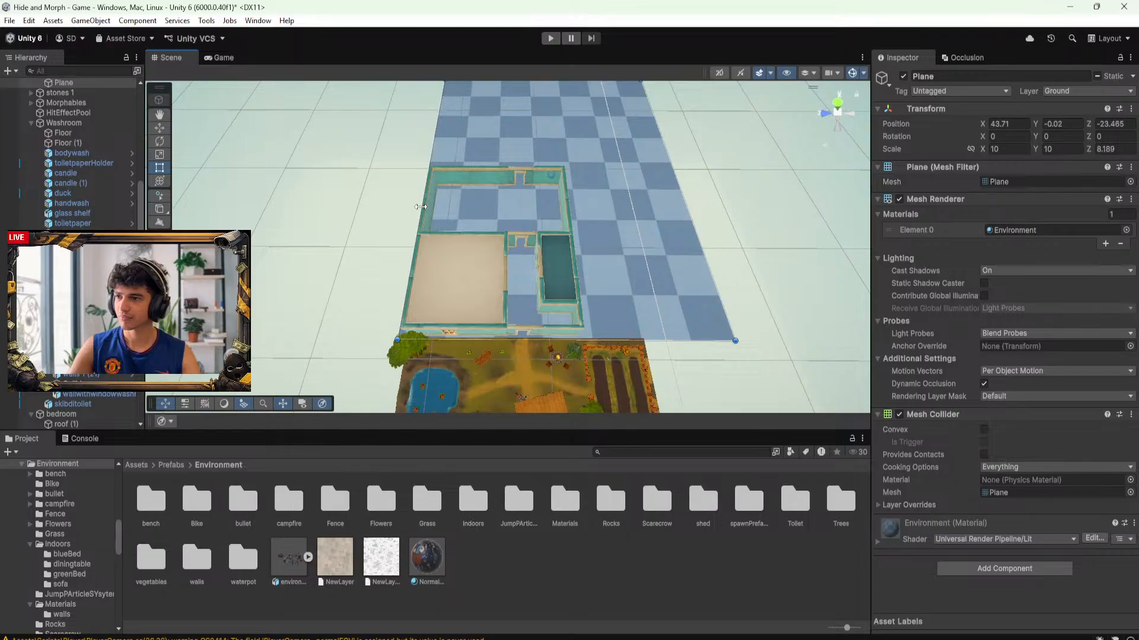
Shrink the ground Plane to the house outline, with an X scale of about 4.74 and a Z scale of about 4.15
left_click_drag(686, 211, 466, 330)
scroll(495, 270, "down", 5)
left_click_drag(257, 346, 455, 317)
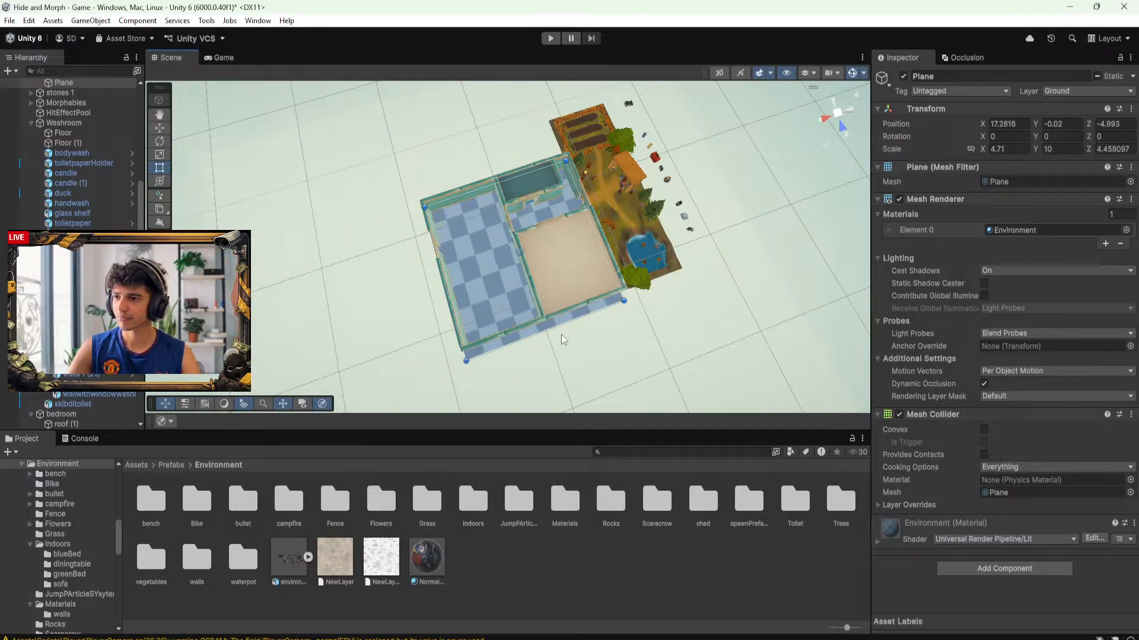
left_click_drag(554, 325, 549, 316)
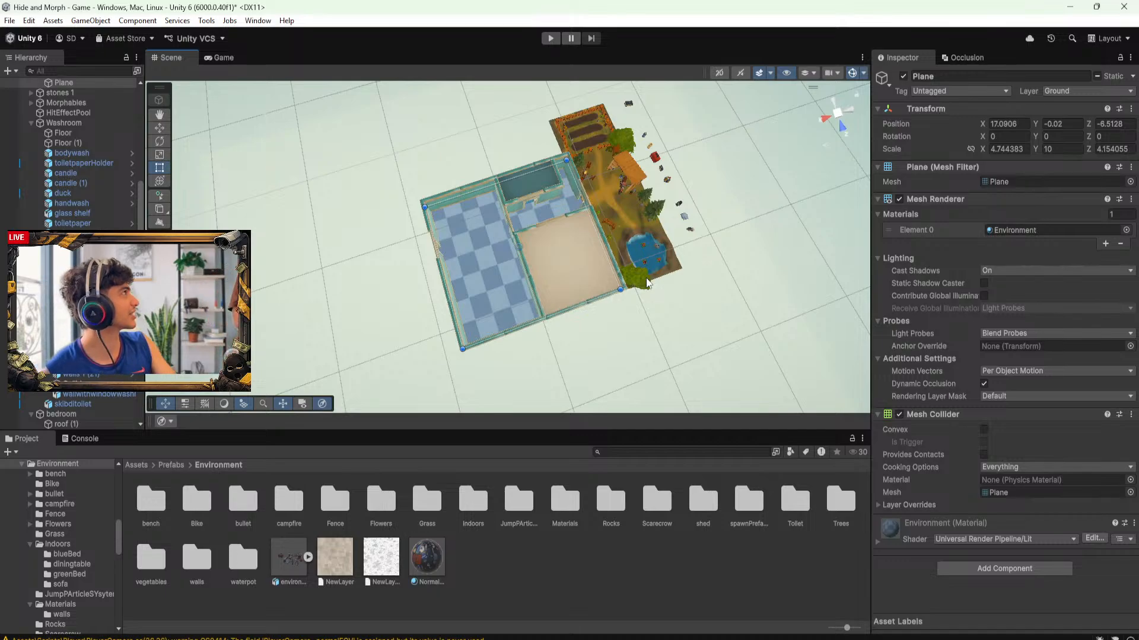
Trim the ground Plane against the outer walls on the garden and living room sides, to an X scale of about 4.64
left_click_drag(546, 271, 691, 181, "alt")
scroll(560, 209, "up", 4)
left_click_drag(557, 202, 545, 283, "alt")
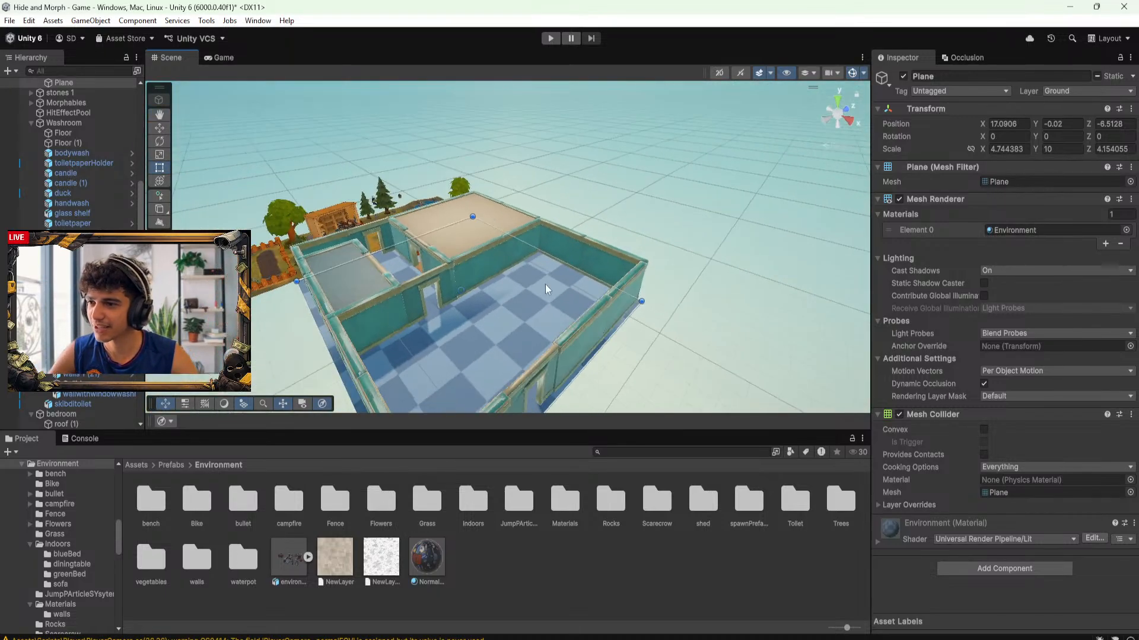
left_click_drag(599, 348, 401, 347)
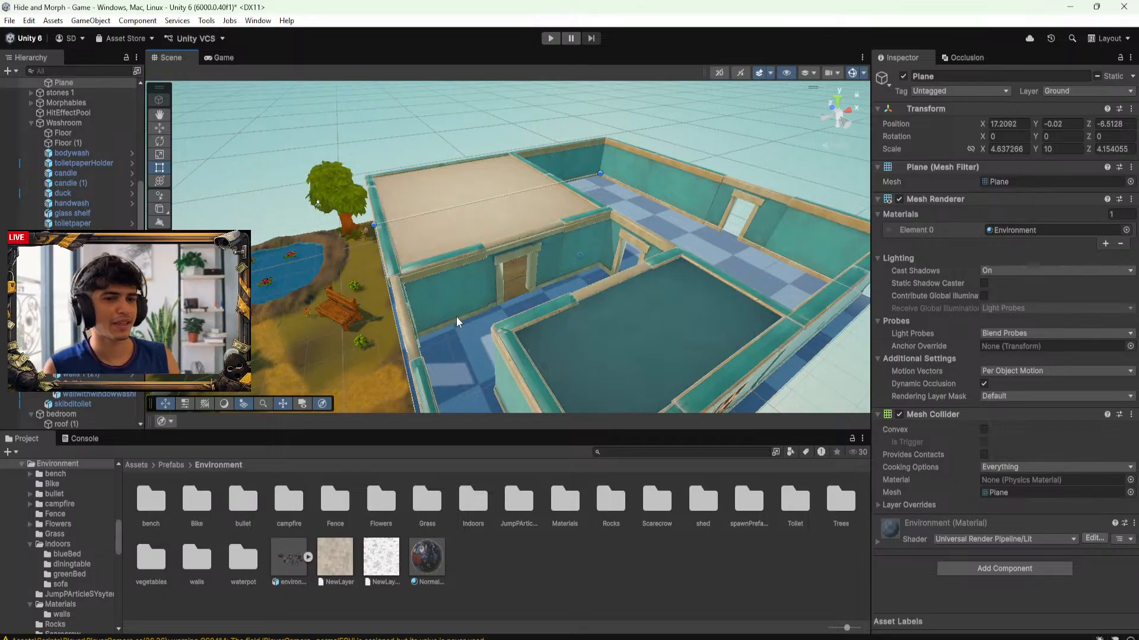
Extend the ground Plane outward beyond the washroom's window wall to a Z scale of about 5.64
left_click_drag(457, 318, 446, 198, "alt")
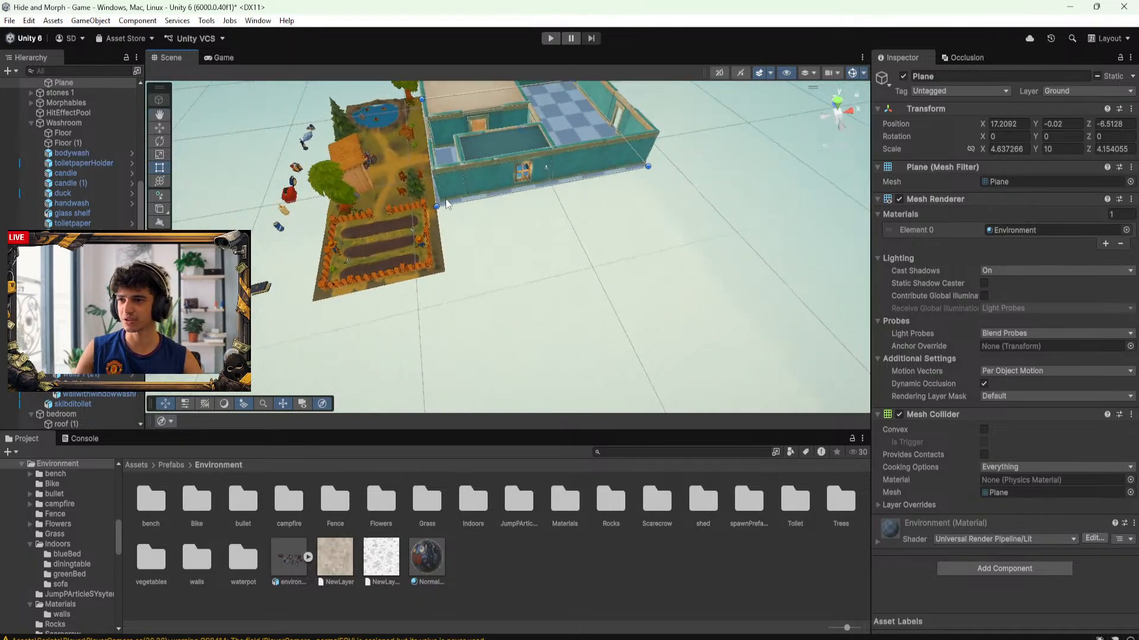
left_click_drag(447, 246, 704, 323, "alt")
middle_click_drag(704, 323, 601, 253)
left_click_drag(601, 253, 413, 203, "alt")
left_click_drag(386, 240, 415, 226, "alt")
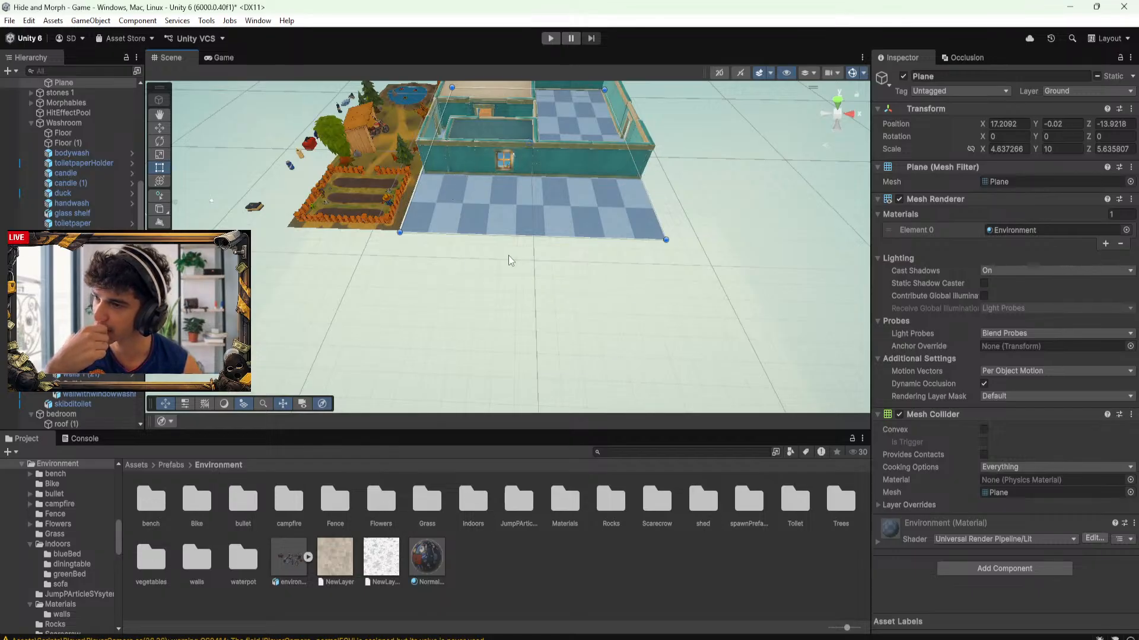
scroll(504, 288, "down", 5)
left_click_drag(510, 219, 657, 209)
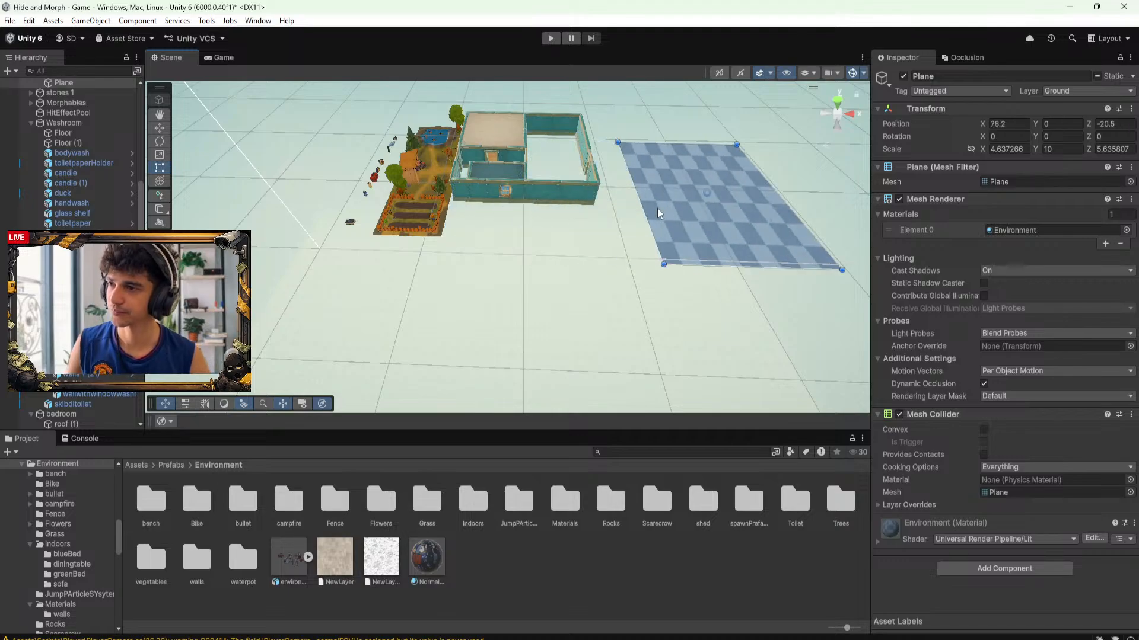
key("ctrl+z")
Examine the extended ground Plane's fit against the house and garden from several angles
left_click_drag(504, 196, 604, 243, "alt")
scroll(604, 243, "up", 4)
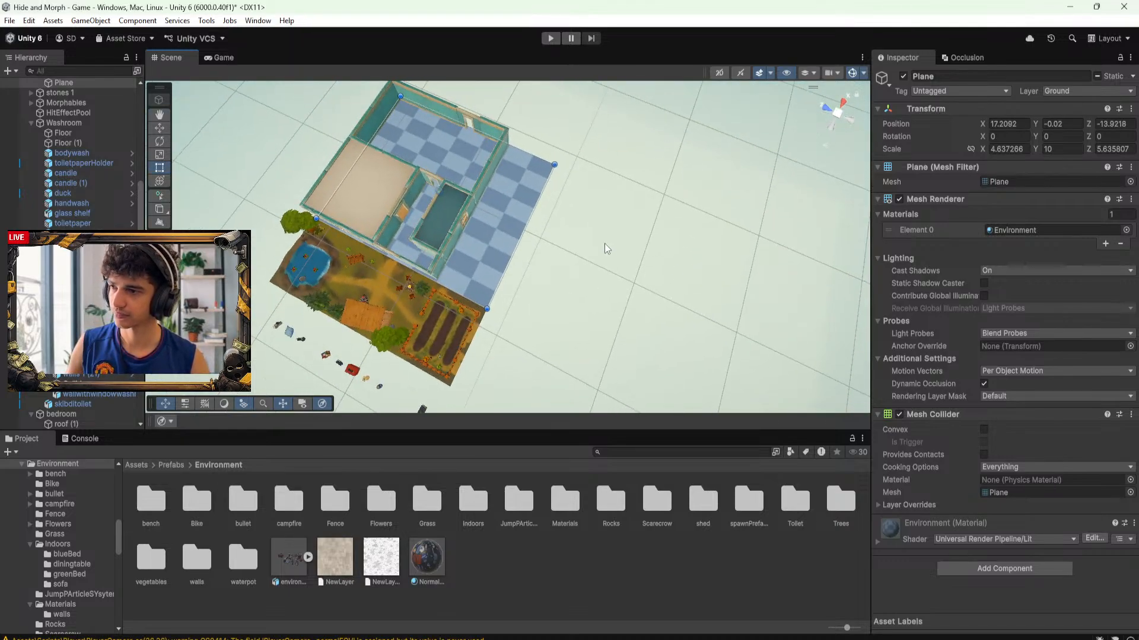
middle_click_drag(570, 228, 626, 195)
scroll(629, 190, "down", 5)
left_click_drag(635, 184, 662, 261, "alt")
scroll(662, 261, "up", 4)
middle_click_drag(662, 261, 596, 228)
left_click_drag(596, 229, 605, 297, "alt")
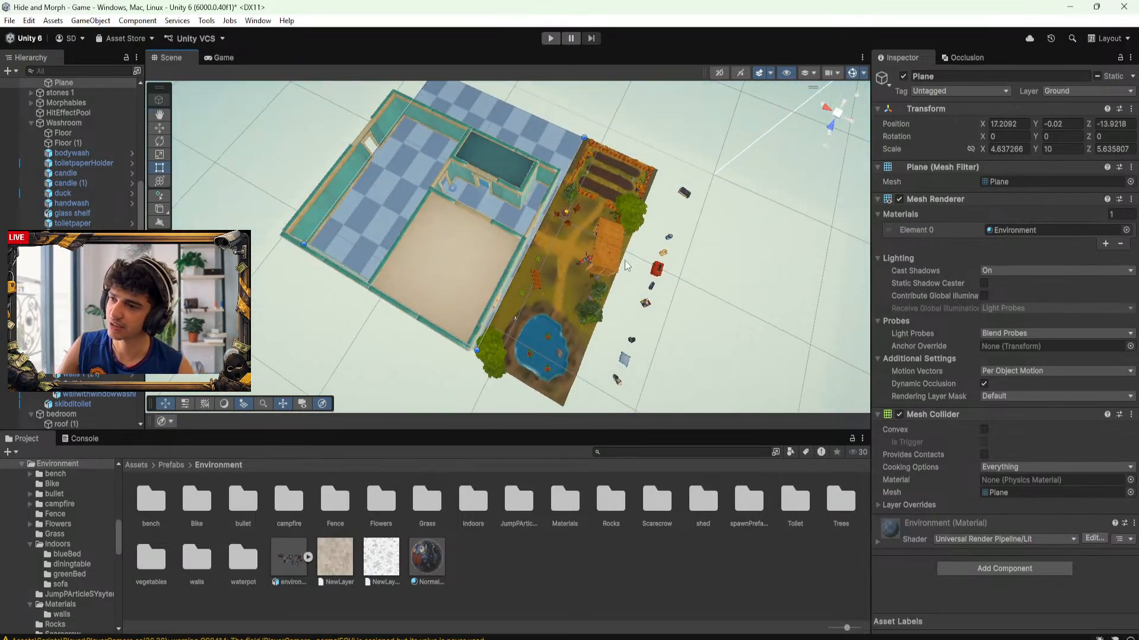
Extend the ground Plane slightly on the living room side to an X scale of about 4.67
middle_click_drag(568, 294, 560, 350)
left_click_drag(468, 134, 638, 207, "alt")
left_click_drag(638, 96, 578, 247, "alt")
scroll(574, 222, "up", 2)
left_click_drag(510, 271, 396, 343, "alt")
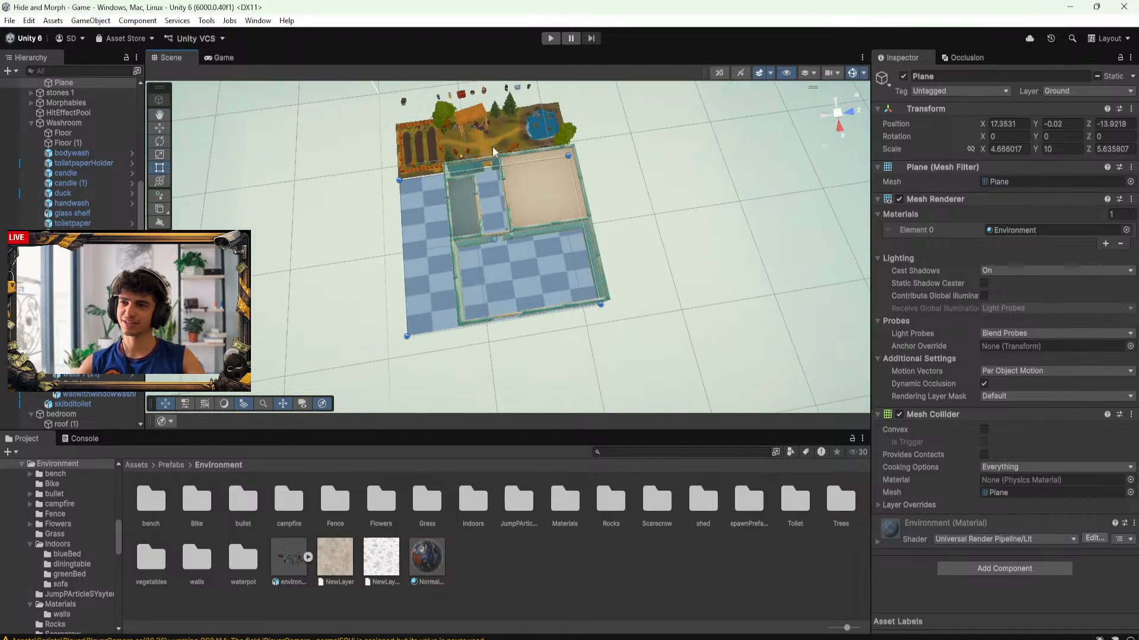
Extend the ground Plane slightly toward the garden to an X scale of about 4.69
left_click_drag(492, 147, 501, 297, "alt")
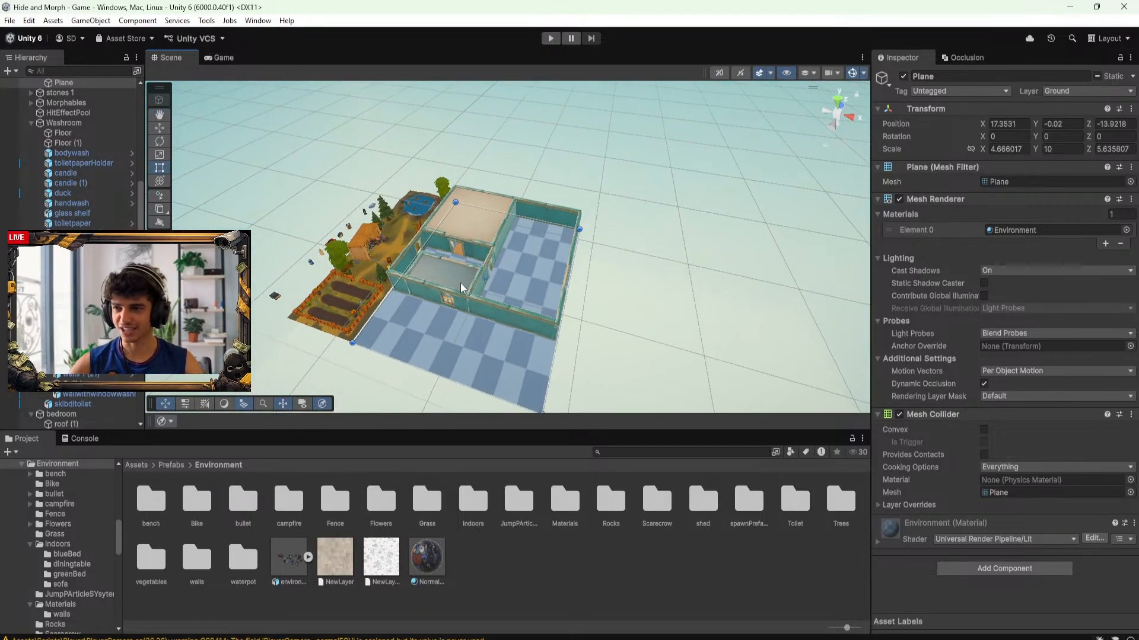
left_click_drag(461, 287, 501, 412, "alt")
scroll(439, 344, "up", 5)
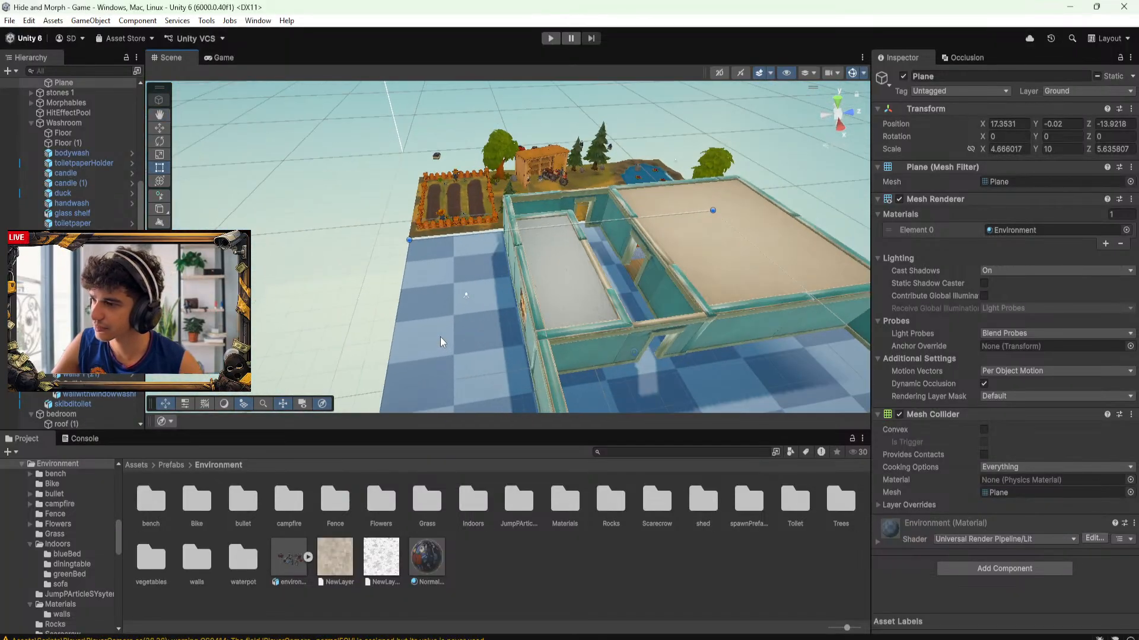
left_click_drag(440, 336, 534, 328, "alt")
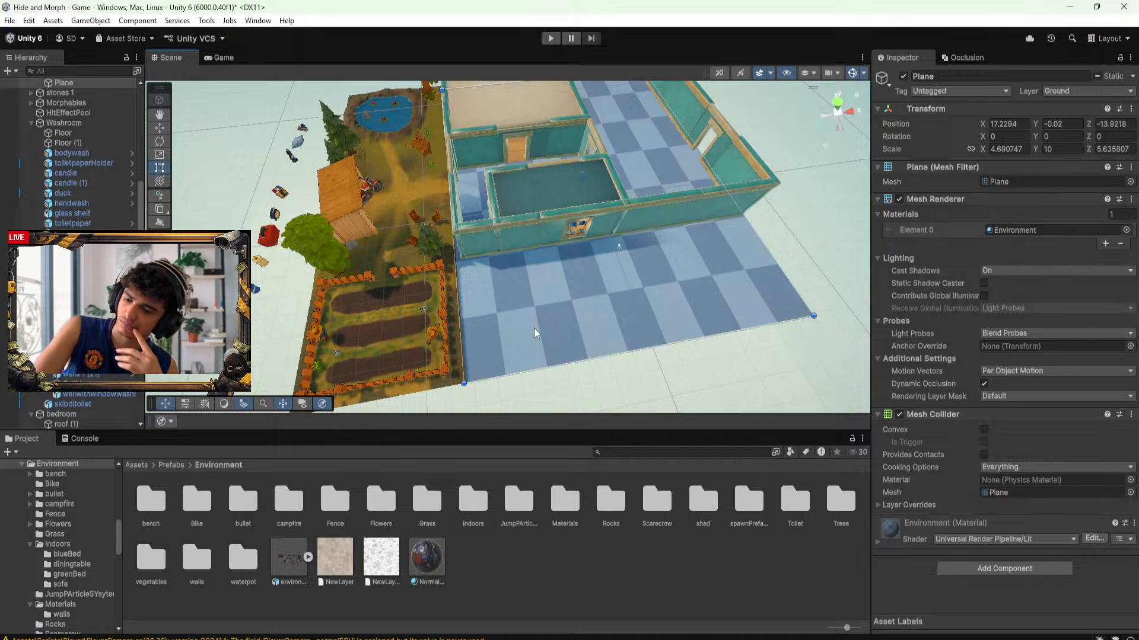
Capture a screen snip of the house's room layout viewed from above
left_click_drag(541, 327, 585, 269, "alt")
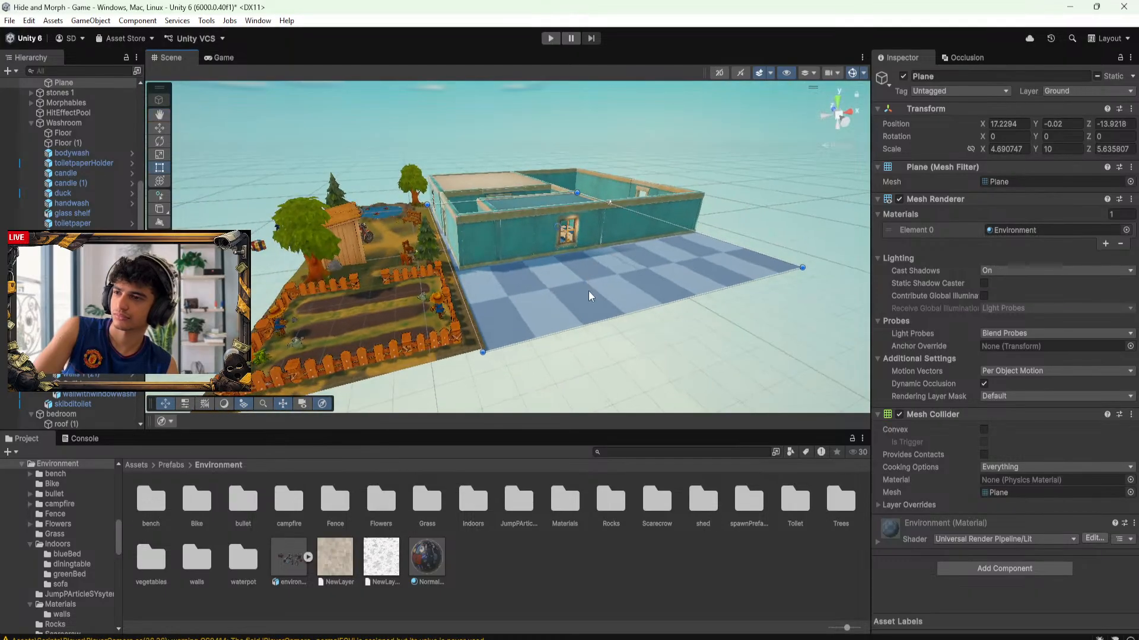
left_click_drag(586, 319, 587, 458, "alt")
left_click_drag(604, 349, 725, 217, "alt")
left_click_drag(537, 267, 703, 279, "alt")
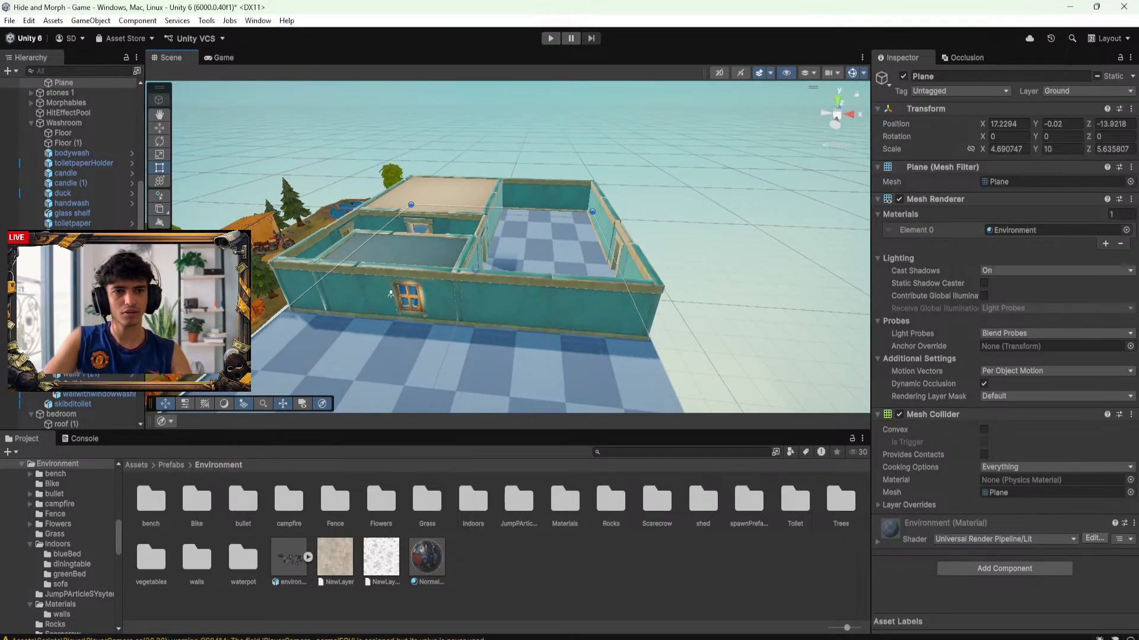
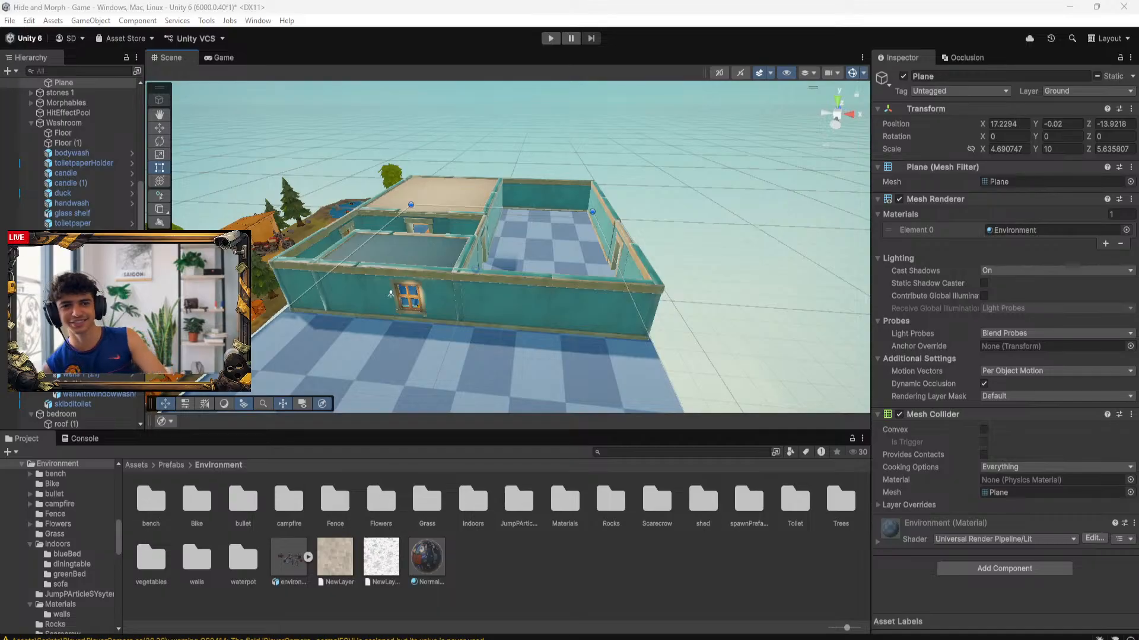
left_click_drag(596, 251, 667, 276, "alt")
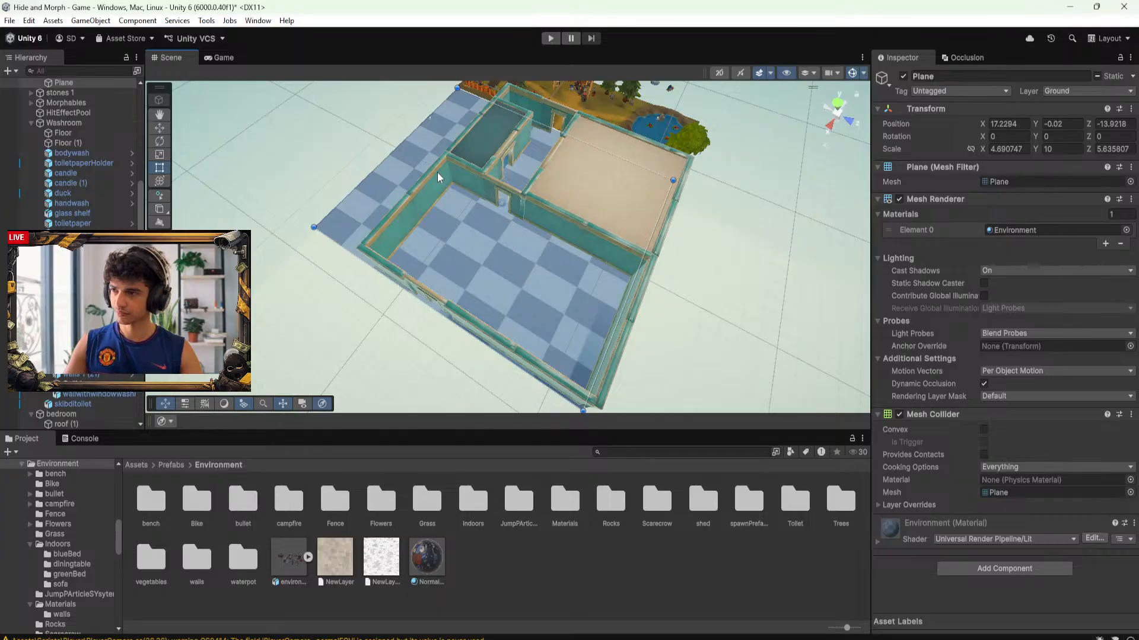
key("super+shift+s")
left_click_drag(389, 98, 723, 414)
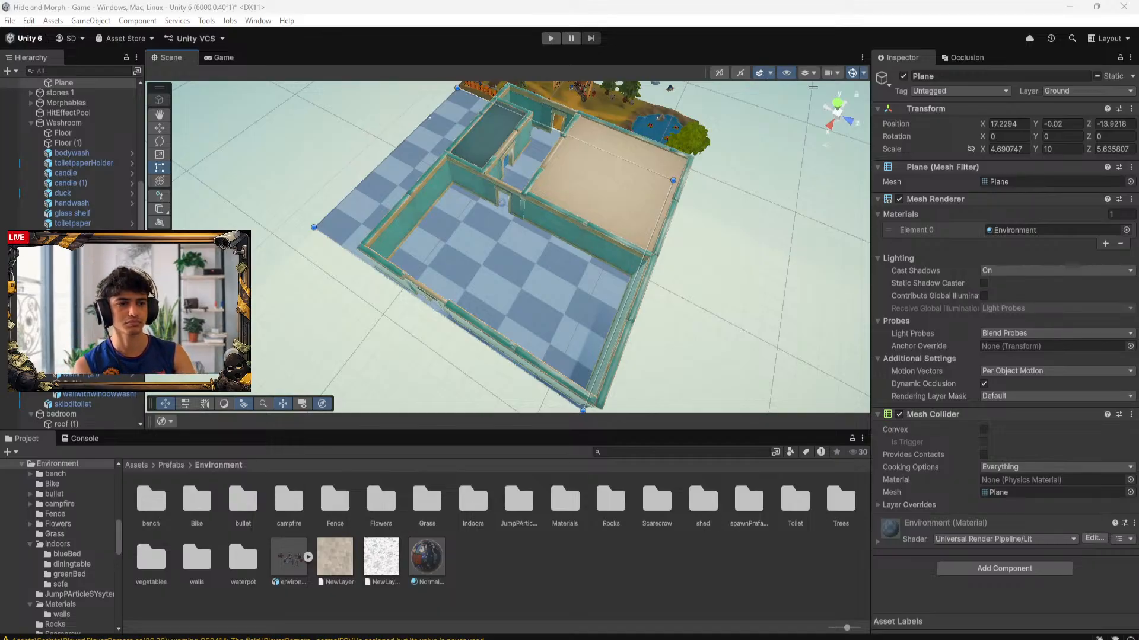
Examine the living room's walls, floor and doorways from above and from wall height
left_click_drag(645, 234, 519, 221, "alt")
scroll(462, 268, "up", 4)
left_click_drag(460, 268, 632, 259, "alt")
scroll(494, 258, "up", 2)
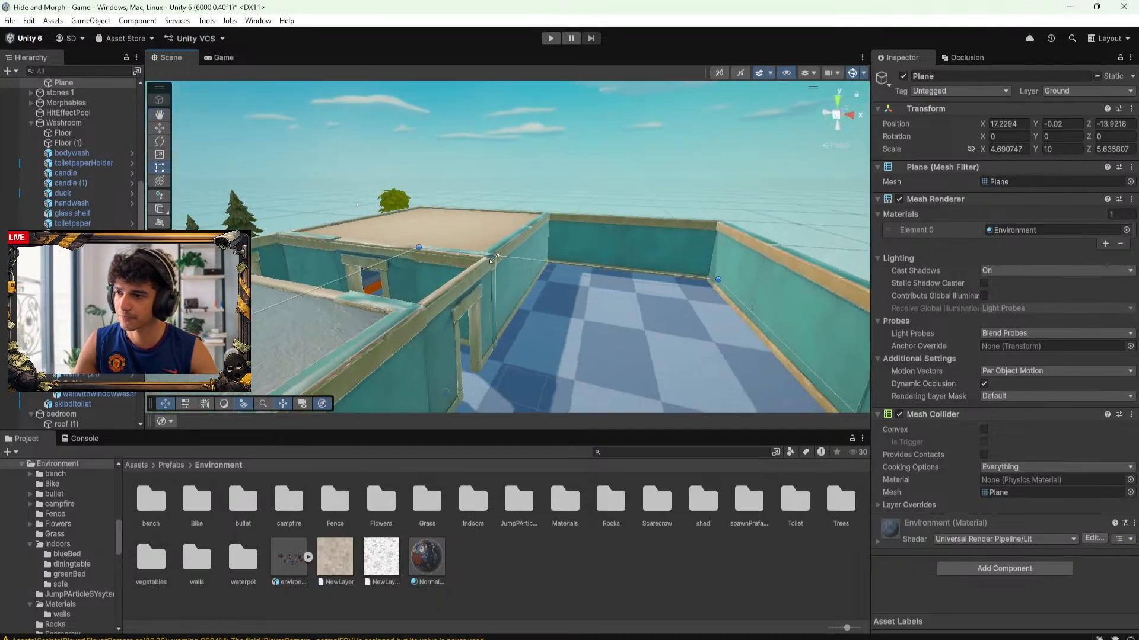
scroll(494, 259, "up", 5)
scroll(537, 218, "down", 3)
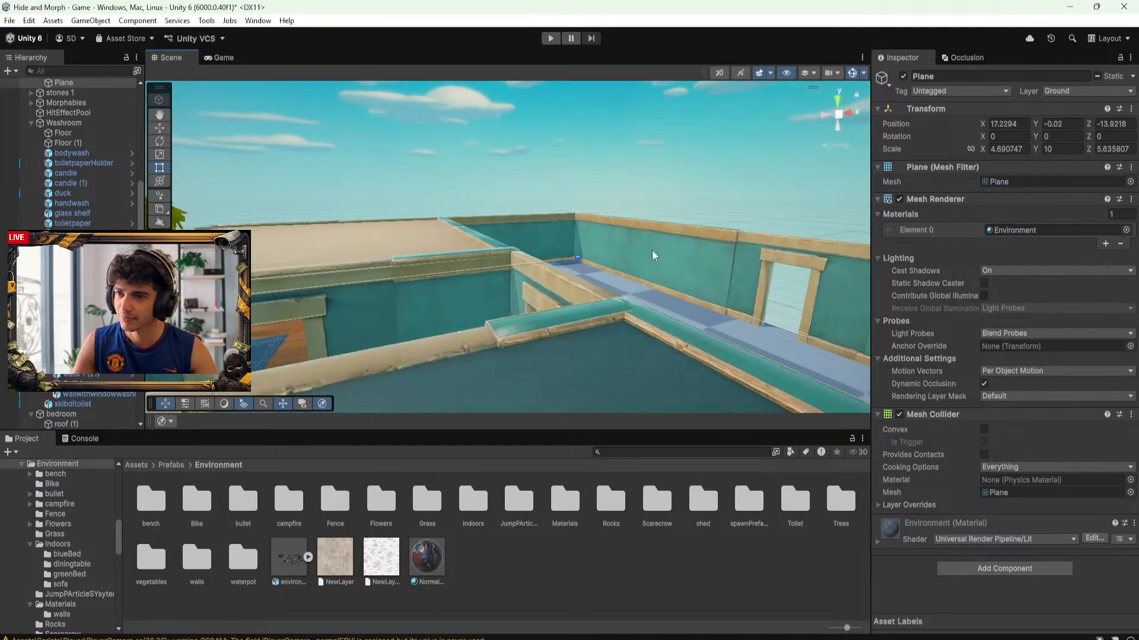
left_click_drag(653, 251, 541, 312, "alt")
scroll(528, 254, "up", 1)
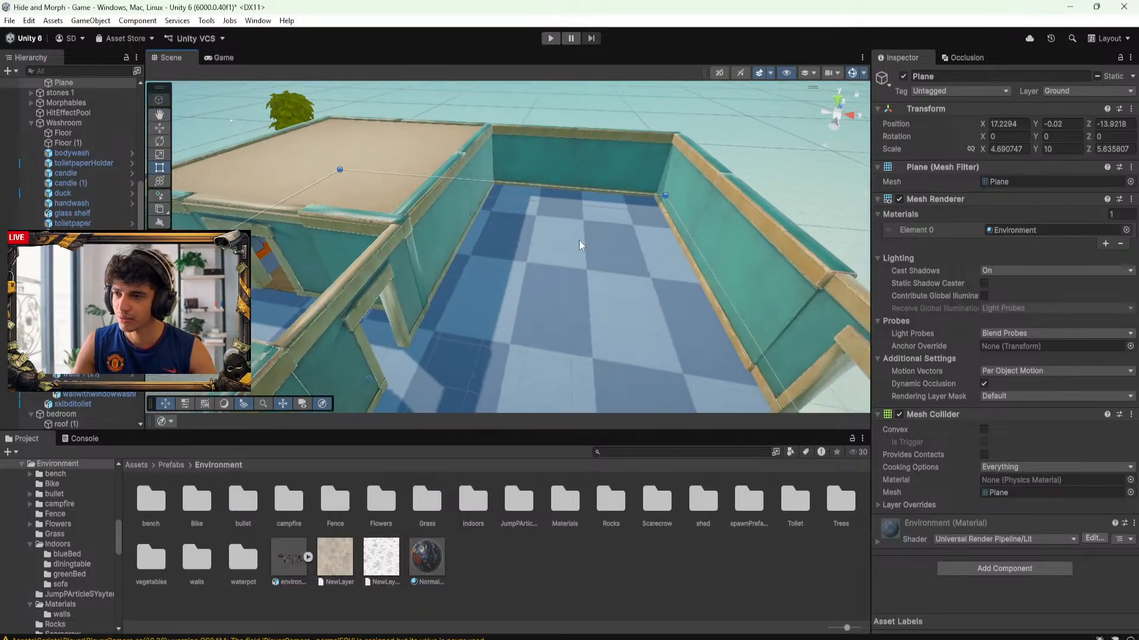
scroll(607, 265, "down", 1)
left_click_drag(607, 264, 641, 277, "alt")
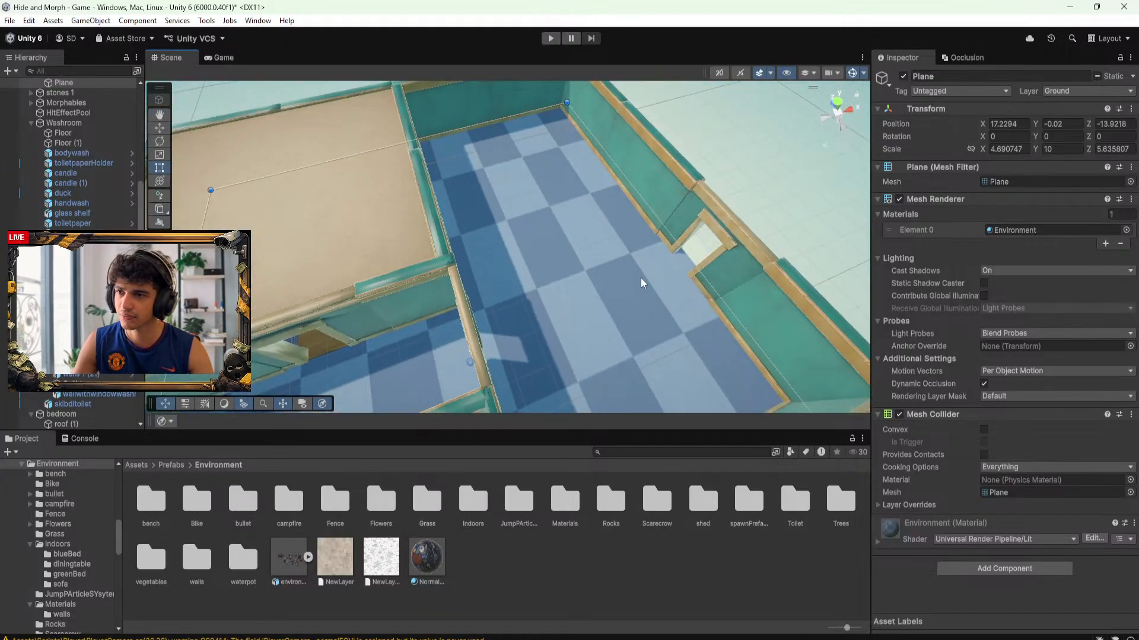
left_click_drag(584, 243, 655, 187, "alt")
scroll(617, 238, "up", 1)
left_click_drag(564, 332, 579, 264, "alt")
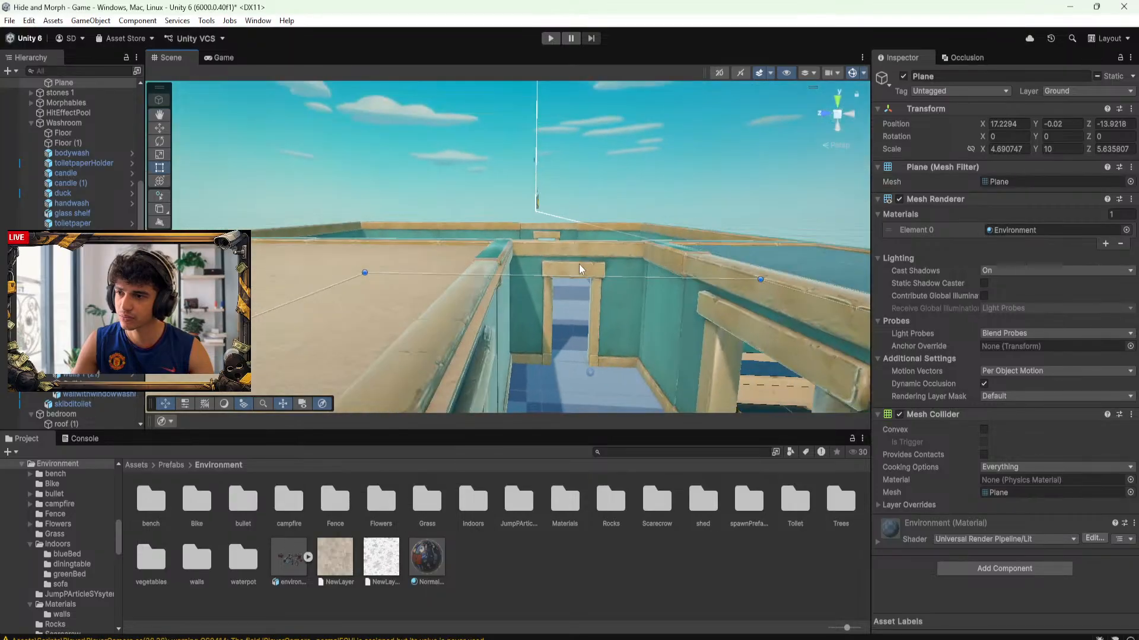
Inspect the furnished bedroom interior around the green bed, rug and ceiling lamp
middle_click_drag(578, 265, 576, 219)
middle_click_drag(522, 273, 605, 254)
left_click_drag(574, 222, 572, 189, "alt")
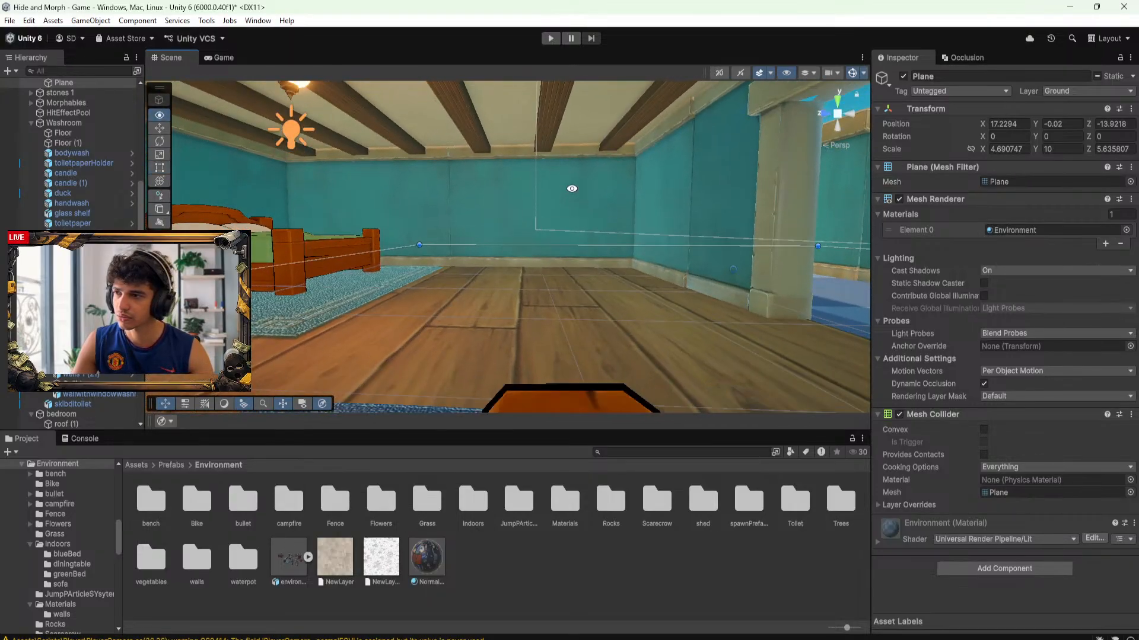
scroll(572, 189, "down", 1)
middle_click_drag(572, 188, 641, 262)
left_click_drag(640, 261, 657, 144, "alt")
scroll(678, 150, "down", 1)
scroll(673, 178, "down", 2)
left_click_drag(686, 182, 692, 207, "alt")
scroll(644, 222, "up", 2)
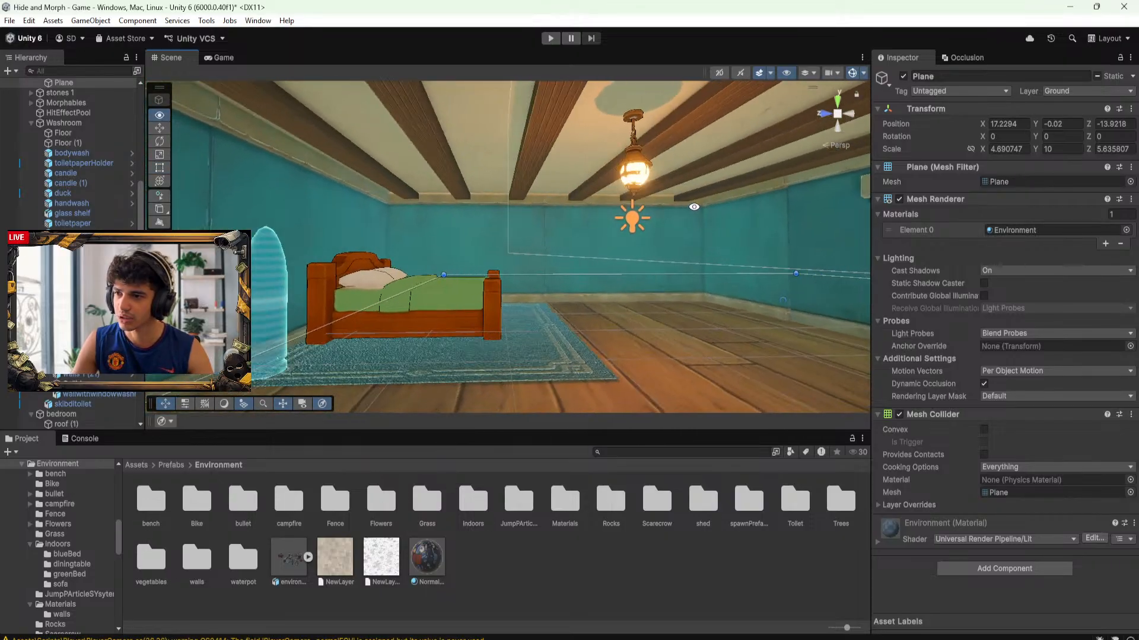
middle_click_drag(691, 207, 726, 221)
left_click_drag(726, 221, 748, 208, "alt")
middle_click_drag(748, 207, 786, 231)
Inspect the bedroom toward the blue bed, the window and the doorway
scroll(665, 228, "down", 3)
left_click_drag(665, 228, 763, 242, "alt")
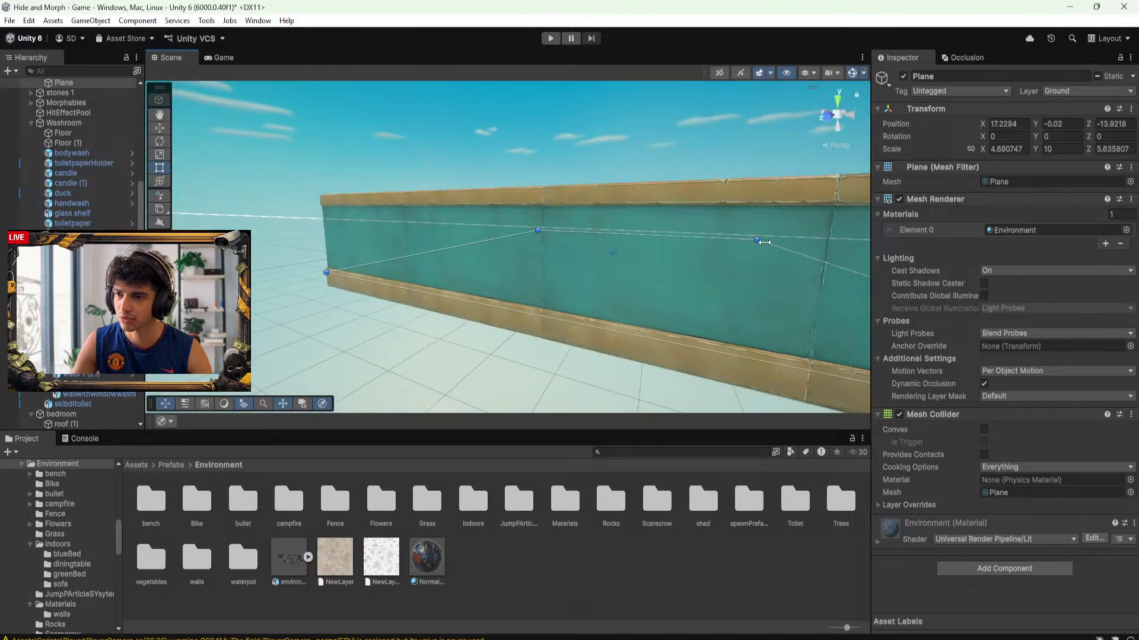
middle_click_drag(763, 242, 538, 219)
scroll(538, 214, "up", 3)
middle_click_drag(417, 145, 469, 163)
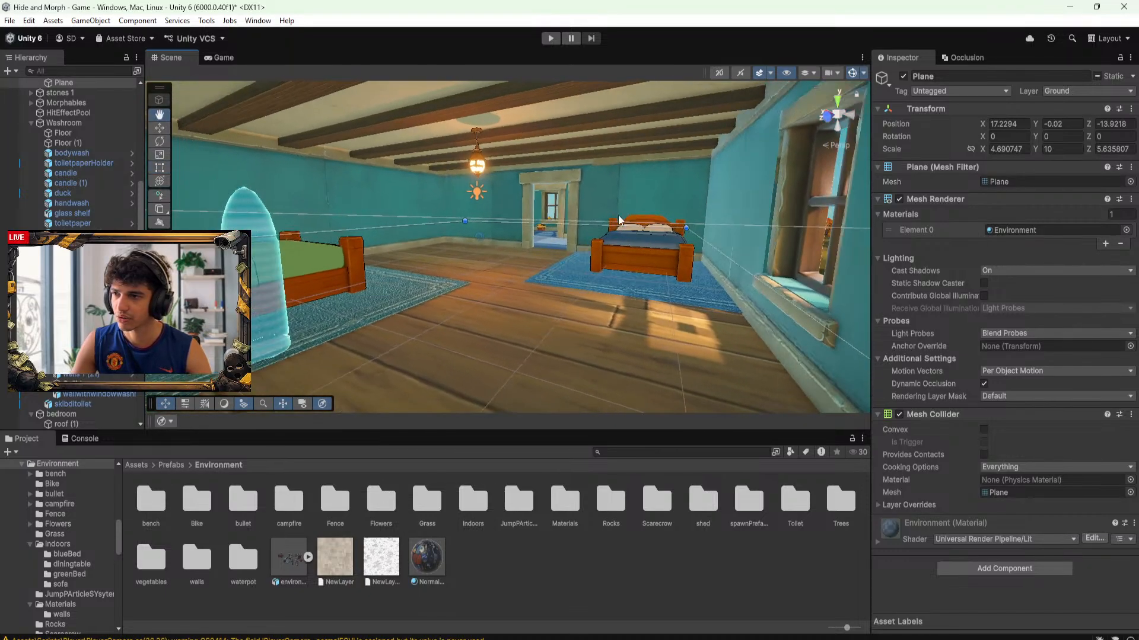
left_click_drag(489, 177, 611, 251, "alt")
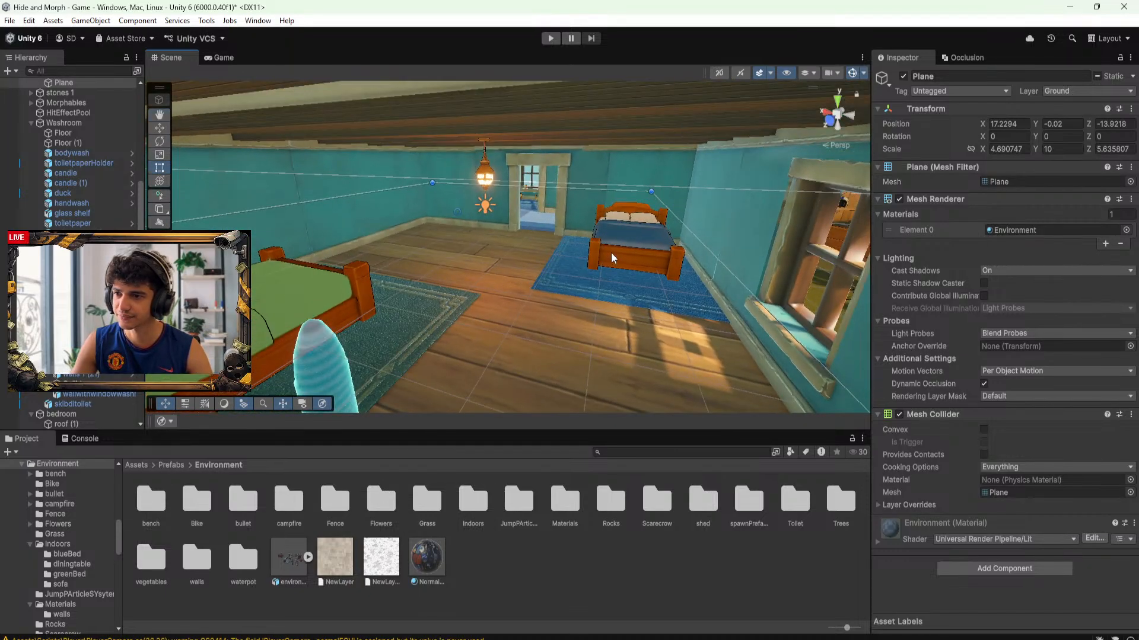
scroll(610, 252, "down", 1)
scroll(604, 246, "up", 1)
scroll(604, 246, "up", 1)
scroll(603, 239, "down", 2)
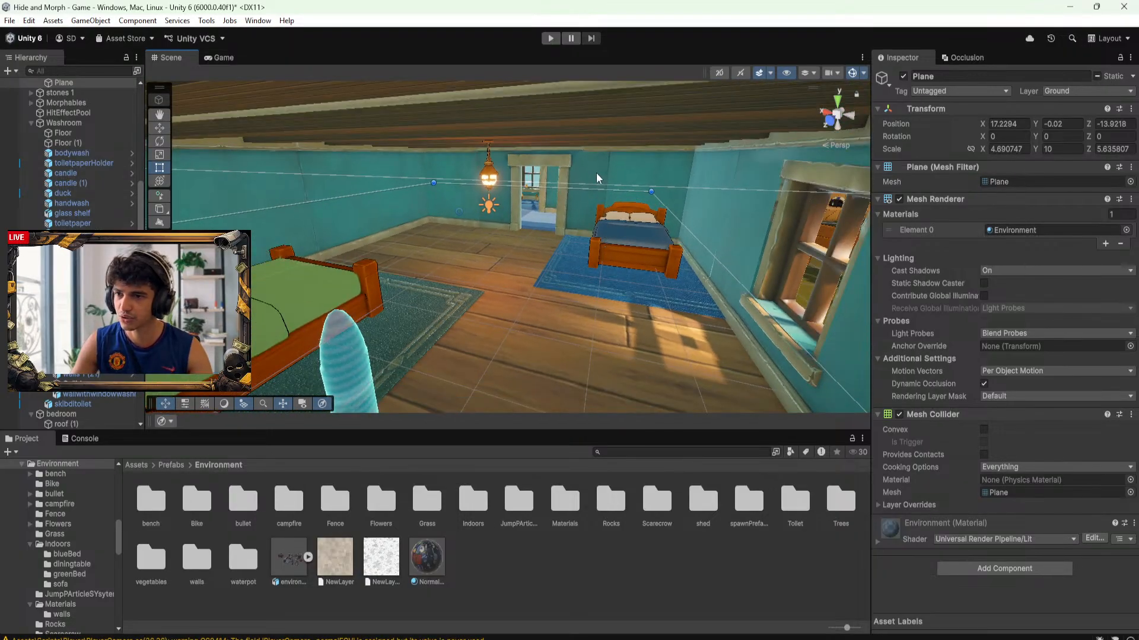
scroll(603, 197, "up", 4)
scroll(598, 184, "down", 3)
Select the red Case prop beside the garden and look over the row of morphable props
left_click_drag(598, 184, 633, 214, "alt")
middle_click_drag(462, 196, 368, 272)
scroll(367, 272, "up", 1)
middle_click_drag(712, 196, 529, 271)
left_click(564, 152)
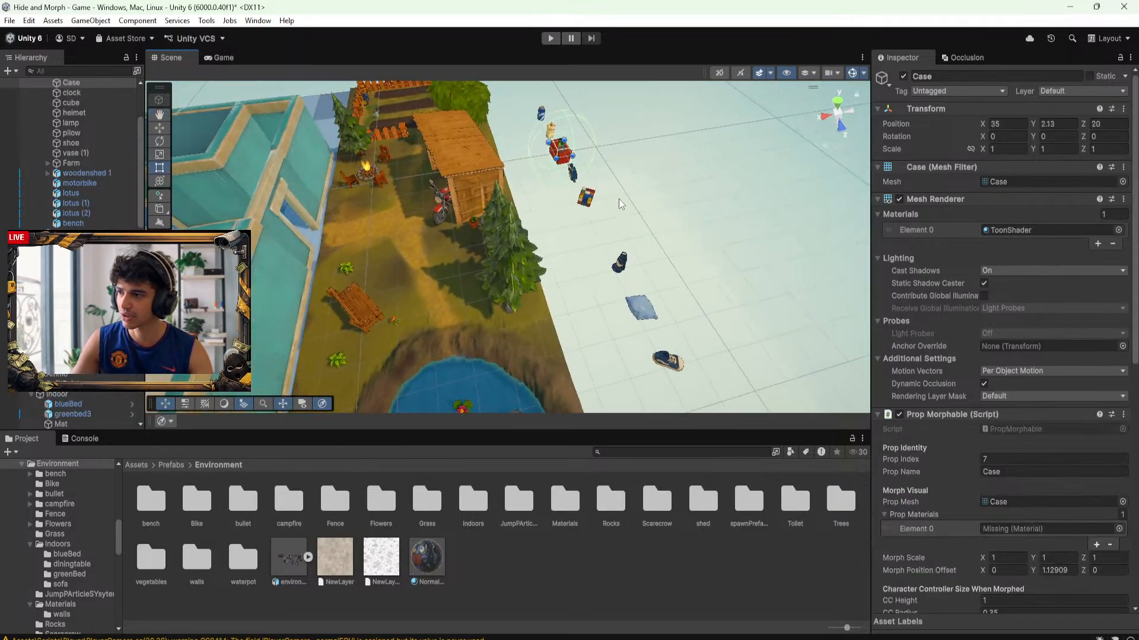
scroll(648, 293, "up", 3)
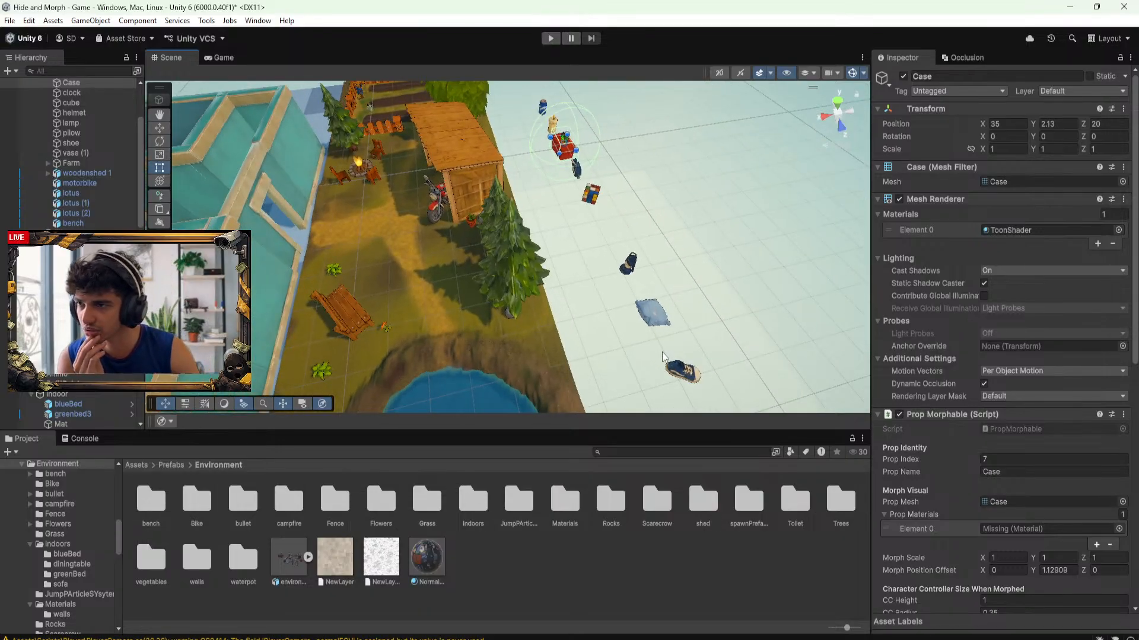
scroll(638, 297, "up", 3)
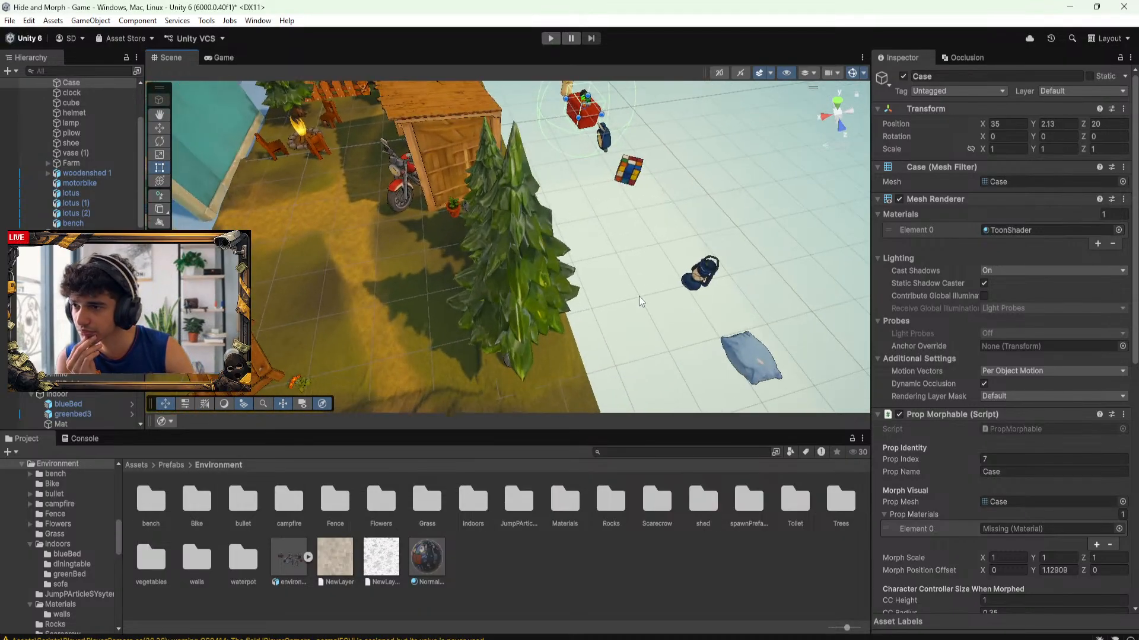
Look through the props contained in the environment model in the Environment prefabs folder
left_click(289, 560)
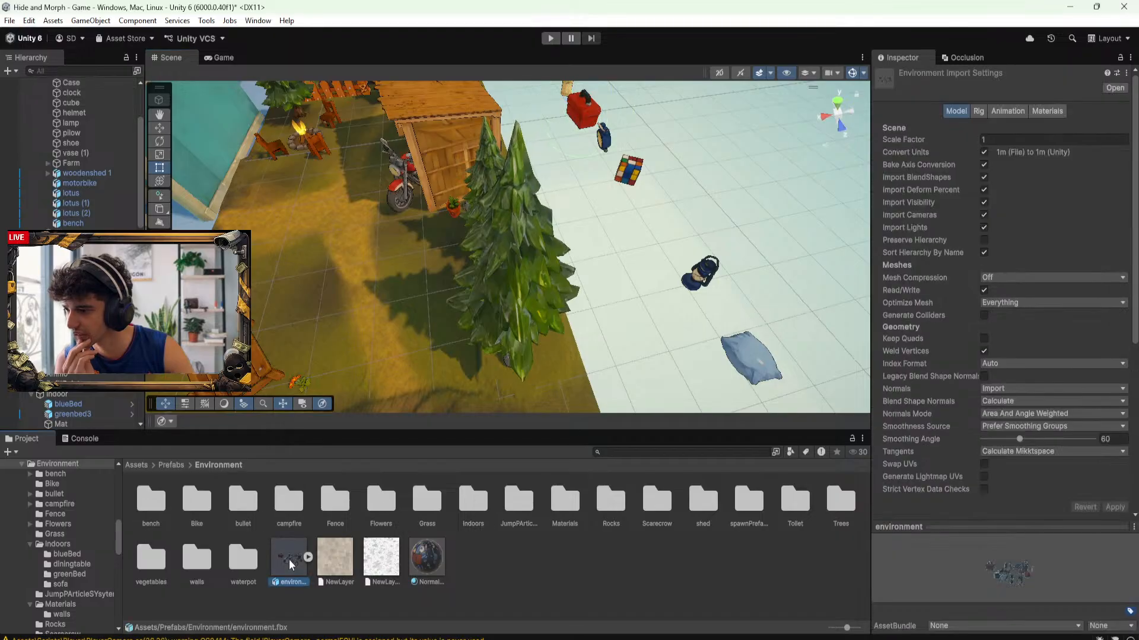
left_click(308, 557)
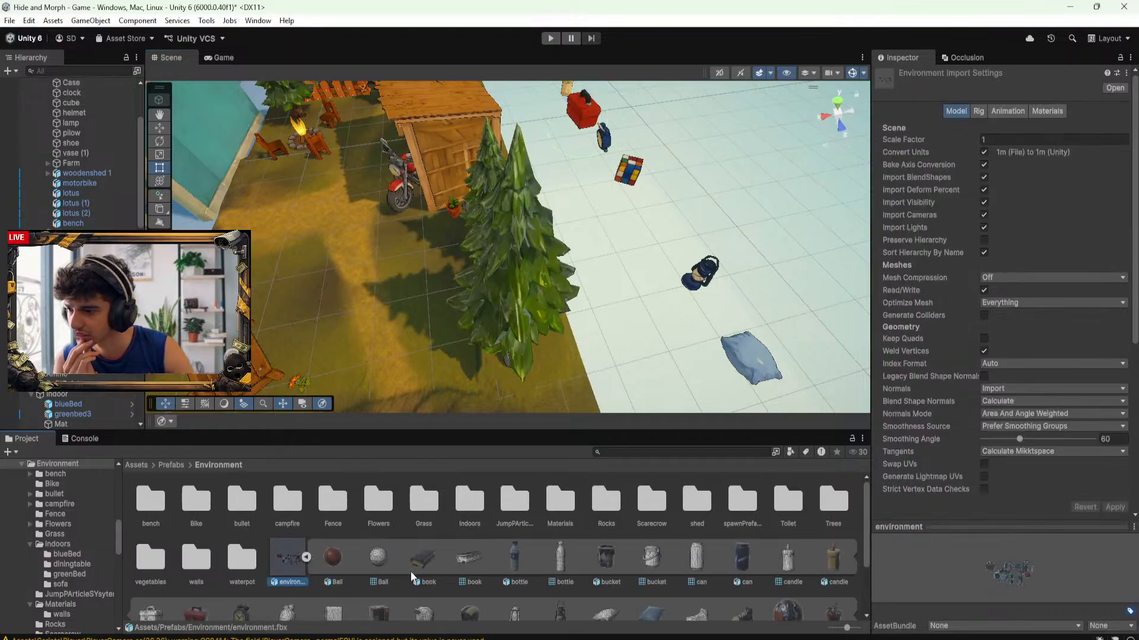
scroll(463, 568, "down", 2)
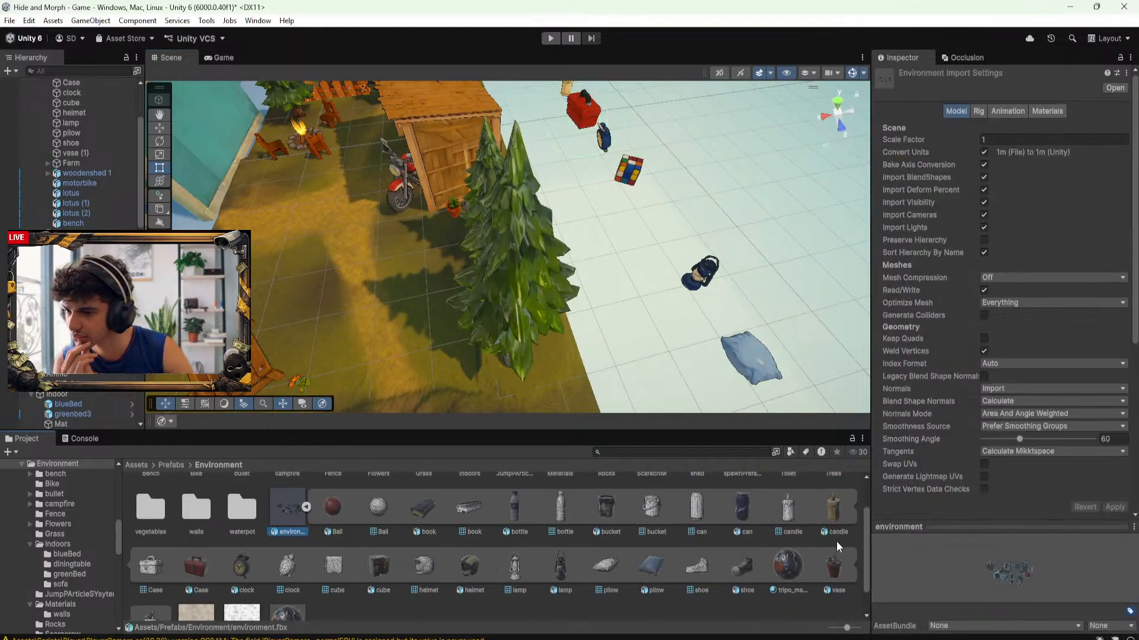
left_click(305, 507)
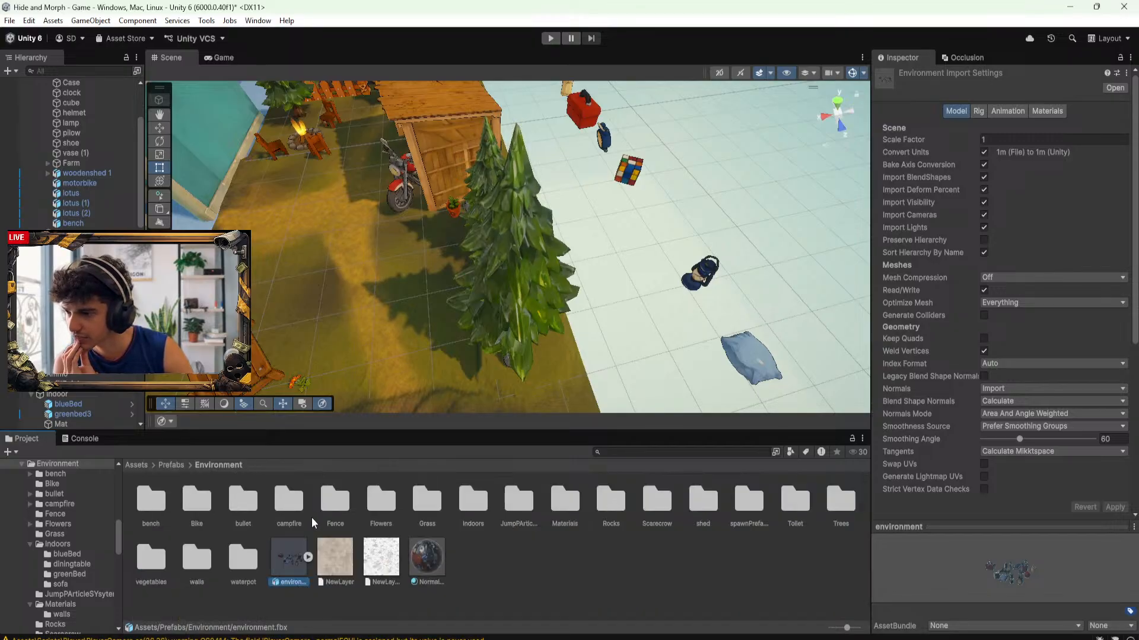
left_click(306, 556)
scroll(395, 544, "down", 3)
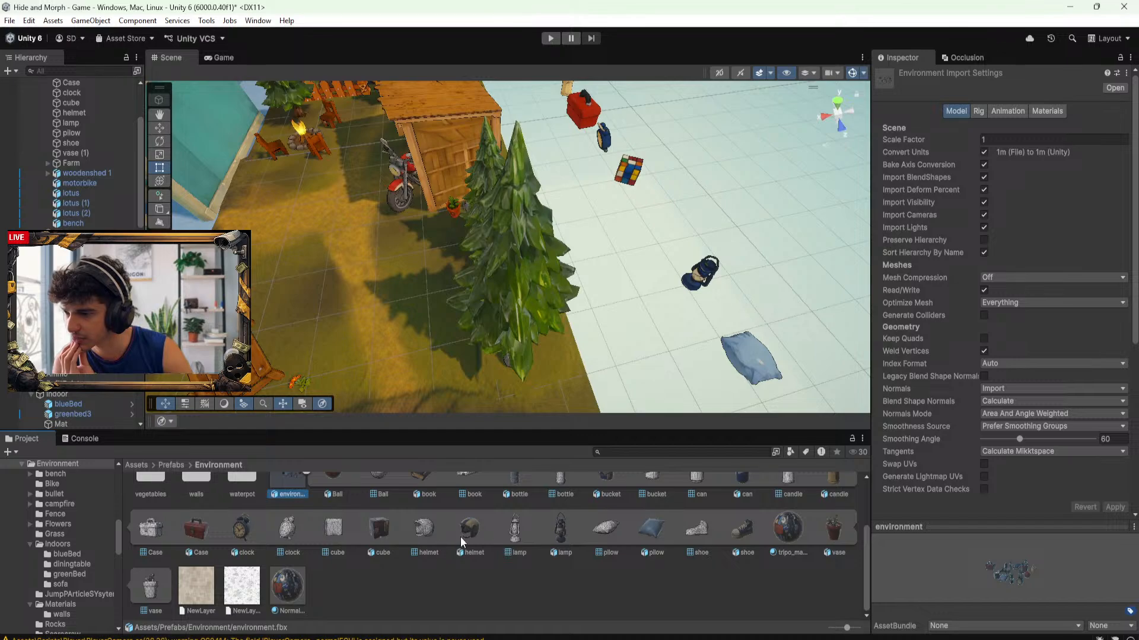
scroll(461, 536, "up", 2)
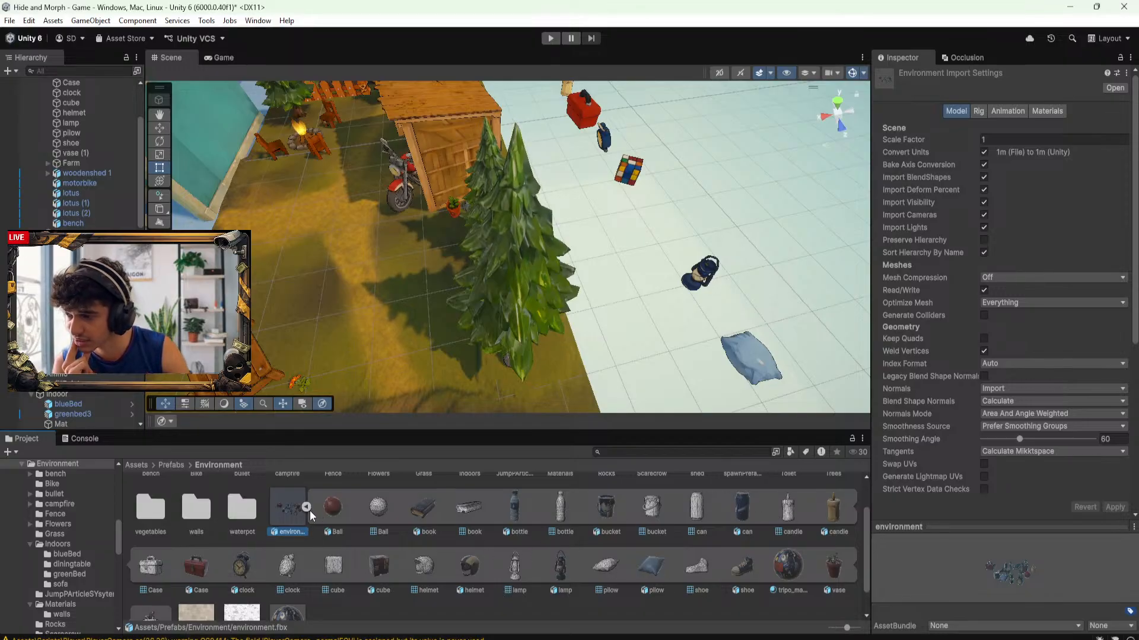
scroll(289, 522, "up", 2)
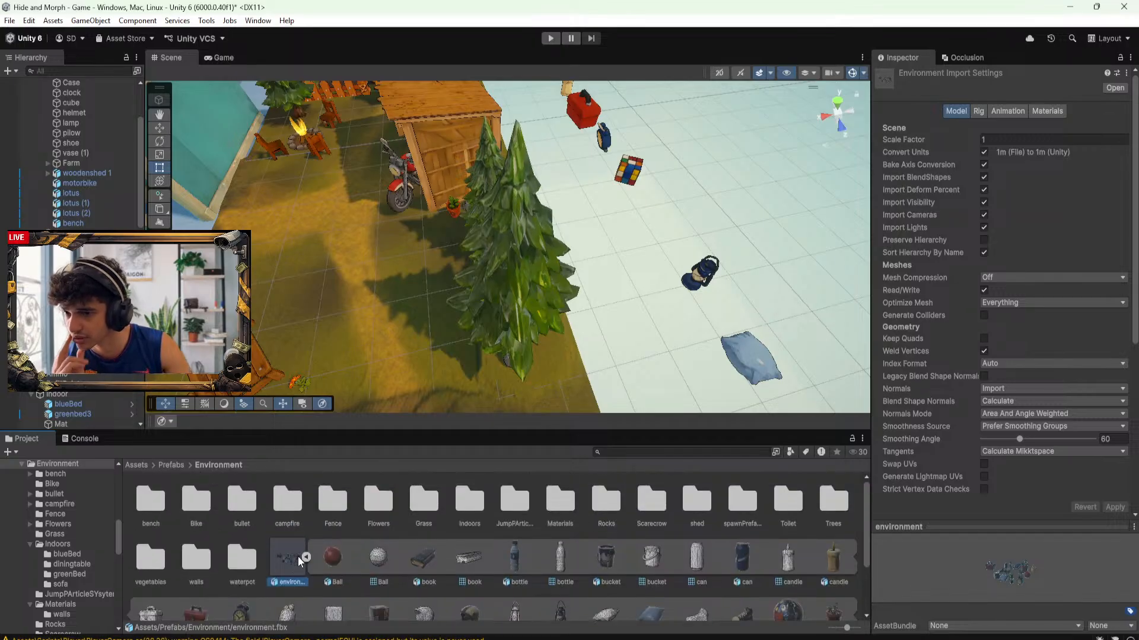
scroll(322, 559, "down", 3)
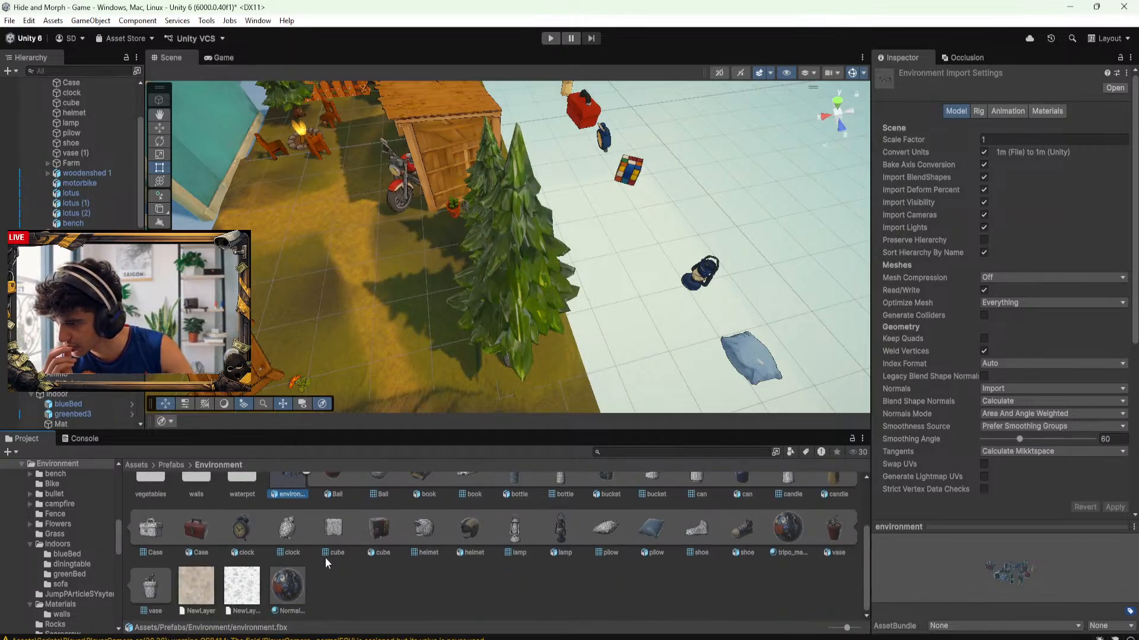
scroll(326, 558, "up", 3)
left_click(308, 557)
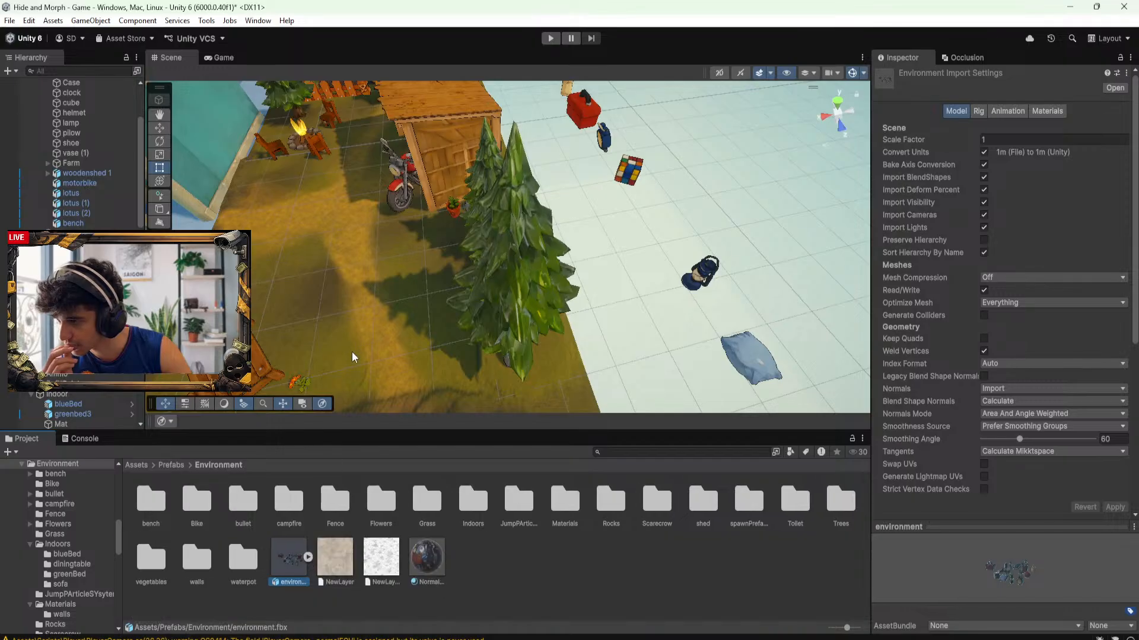
Survey the house layout from above, from the garden across the bedroom roof to the living room
scroll(353, 359, "down", 2)
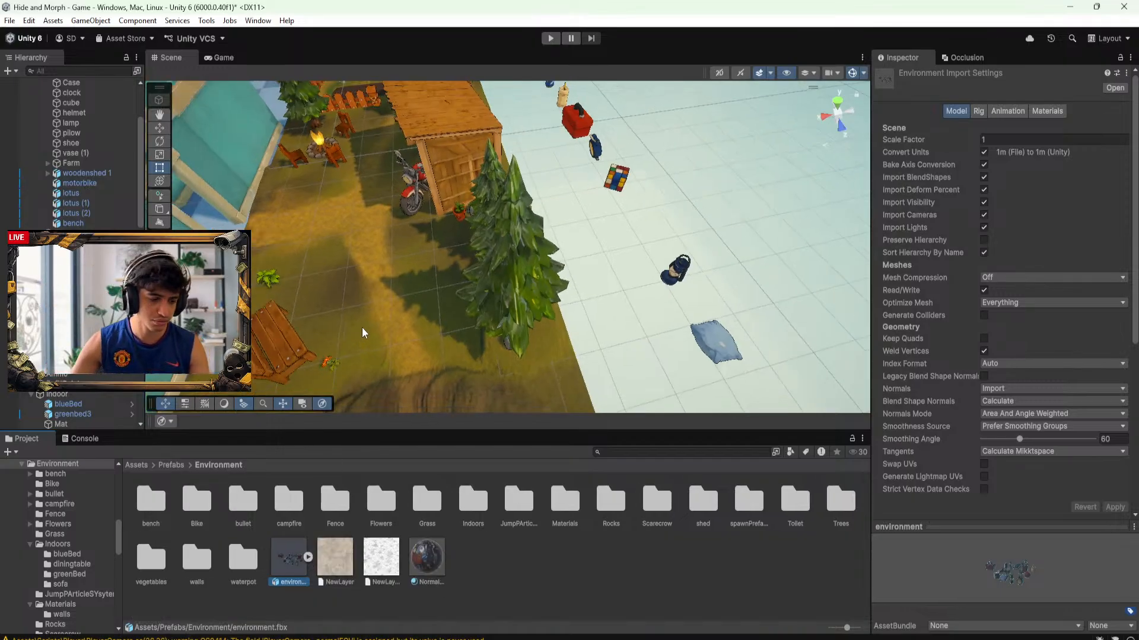
scroll(356, 288, "down", 3)
right_click_drag(413, 287, 435, 275)
middle_click_drag(436, 275, 628, 225)
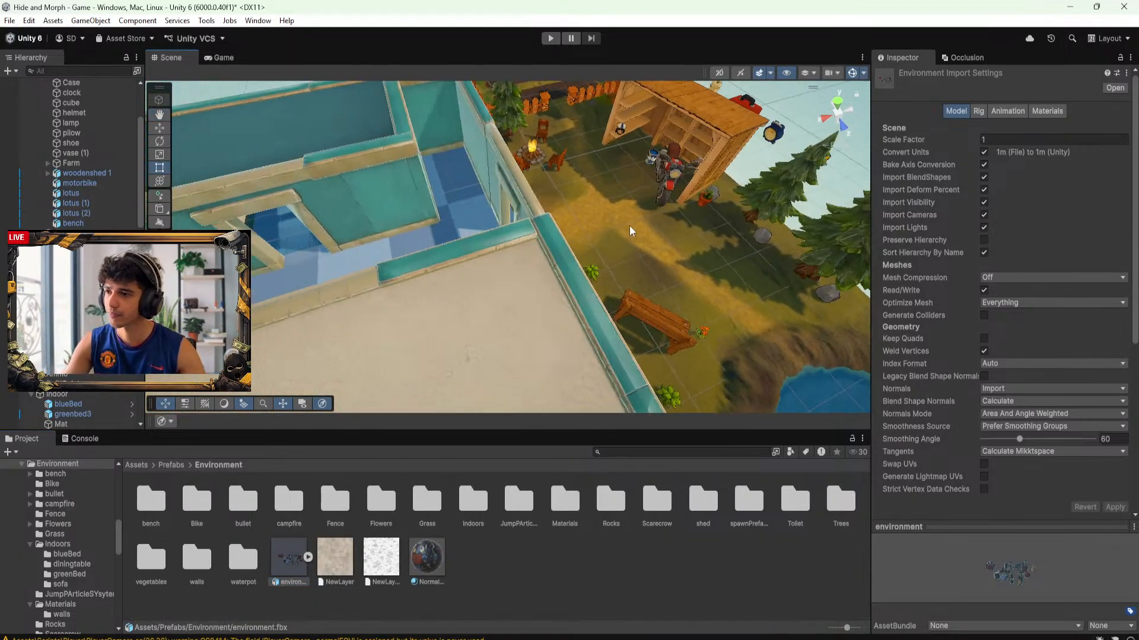
scroll(623, 228, "down", 3)
right_click_drag(584, 244, 428, 311)
middle_click_drag(429, 312, 618, 341)
scroll(614, 326, "down", 3)
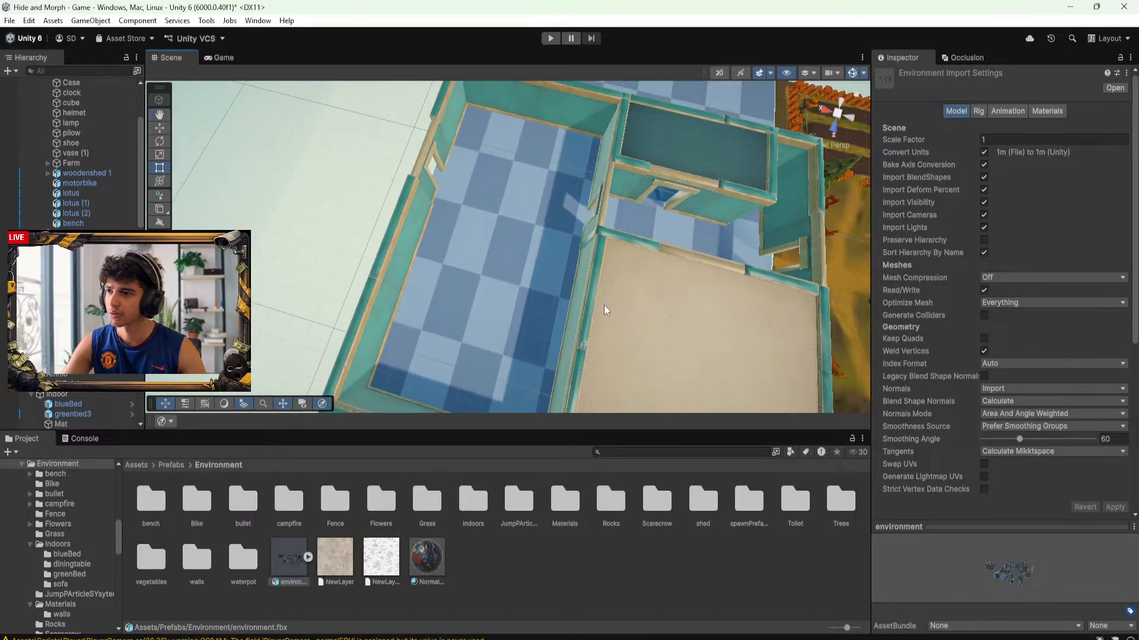
right_click_drag(604, 305, 820, 291)
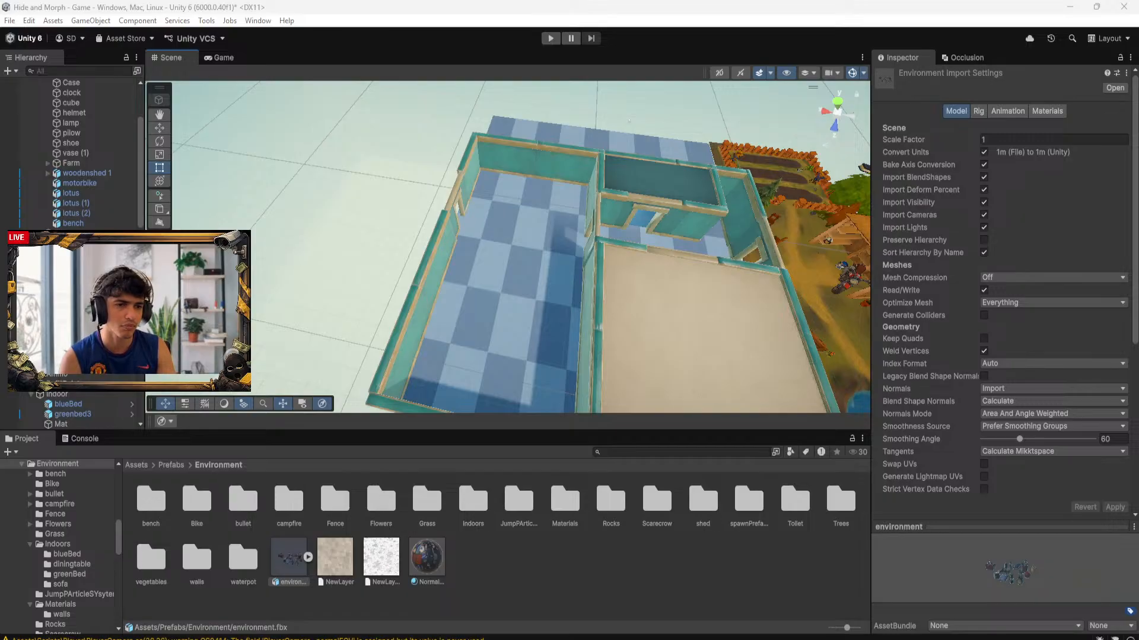
Deactivate the bedroom's roof (1) object and capture a screen snip of the whole house layout from above
scroll(644, 309, "down", 4)
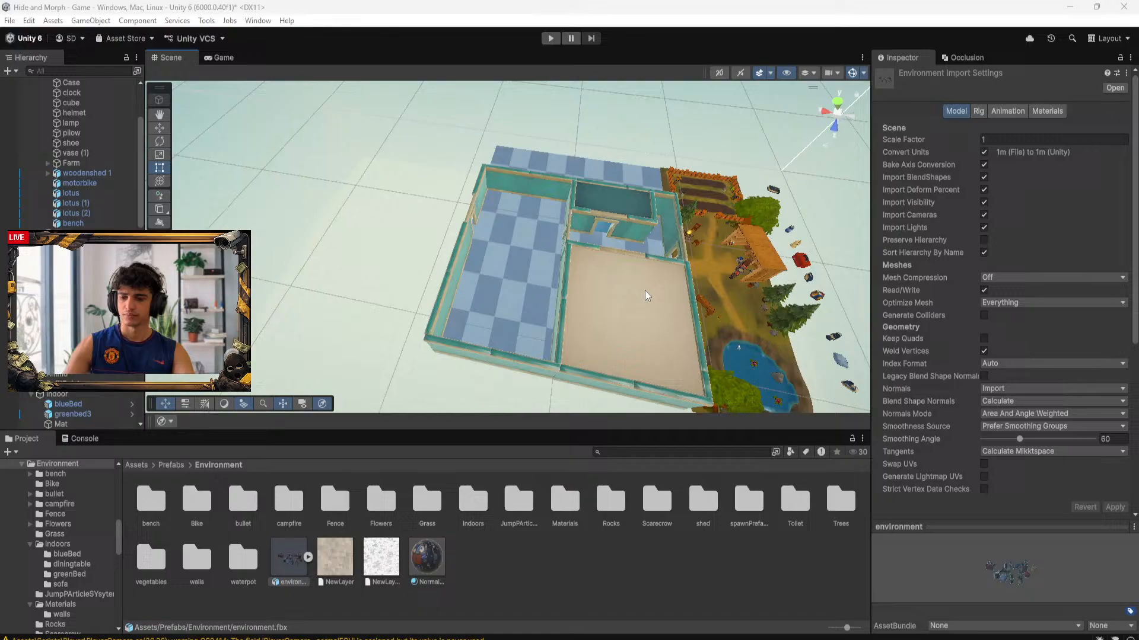
left_click_drag(645, 291, 670, 205, "alt")
scroll(621, 292, "up", 3)
left_click(621, 293)
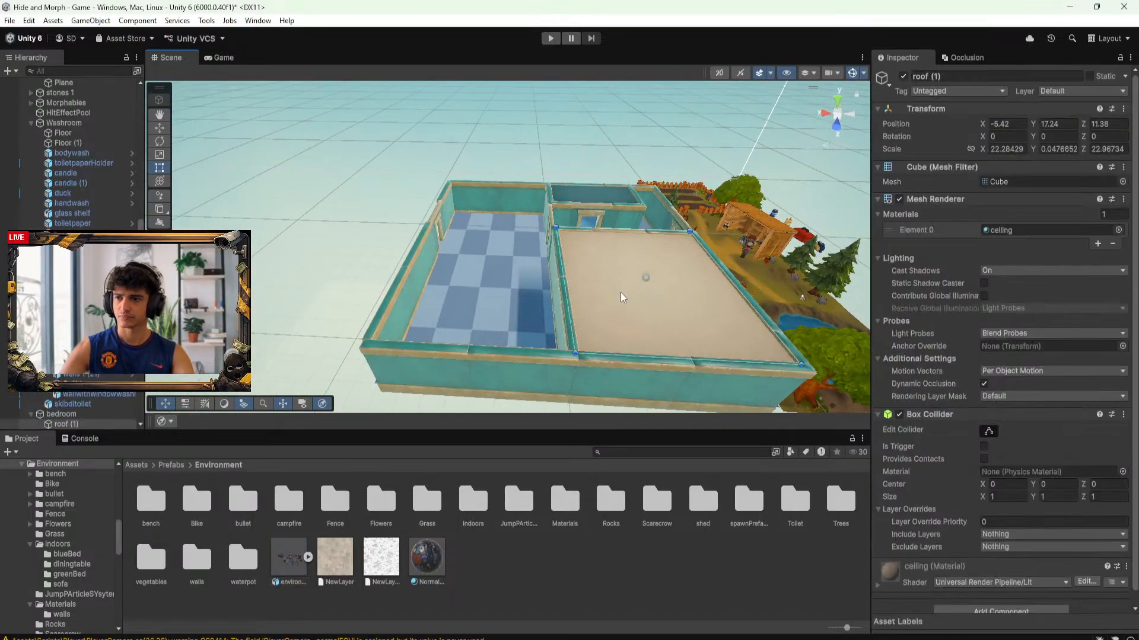
left_click(903, 75)
mouse_move(721, 278)
left_mouse_down("alt")
mouse_move(733, 329)
mouse_move(722, 336)
mouse_move(728, 297)
left_mouse_up("alt")
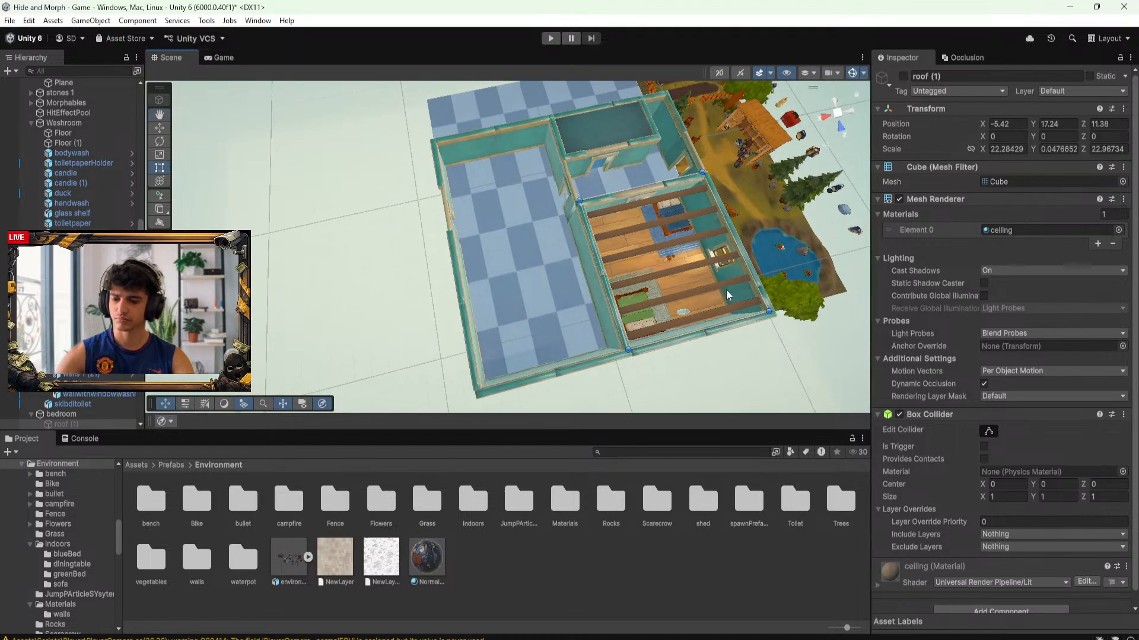
key("super+shift+s")
left_click_drag(423, 100, 799, 405)
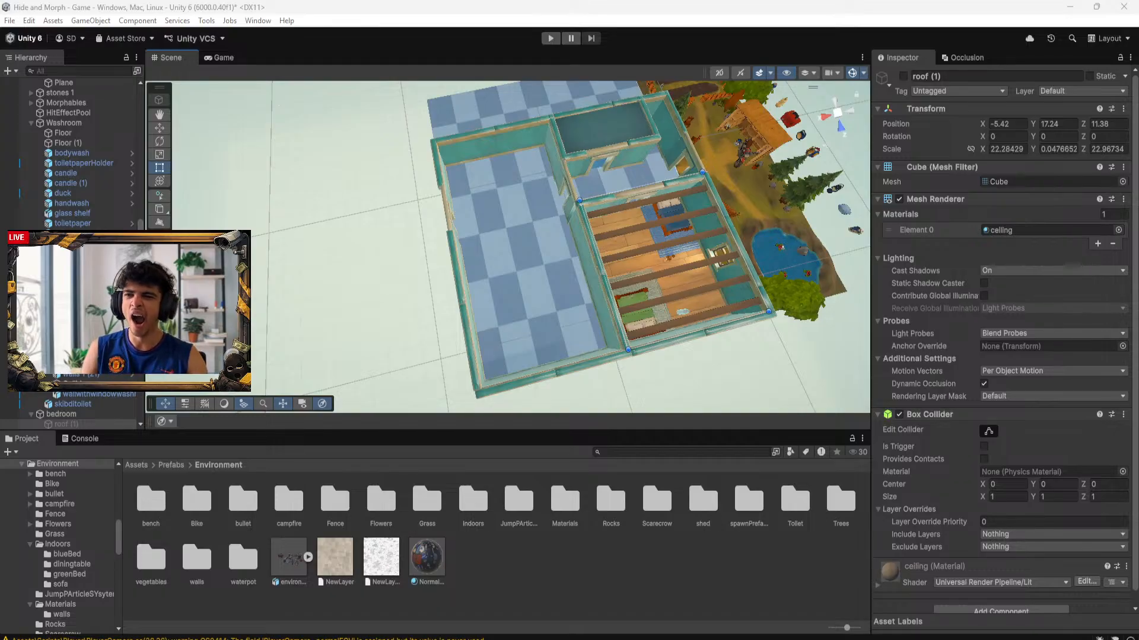
Save the Game scene and collapse the Environments and Indoor groups in the hierarchy
scroll(54, 205, "up", 10)
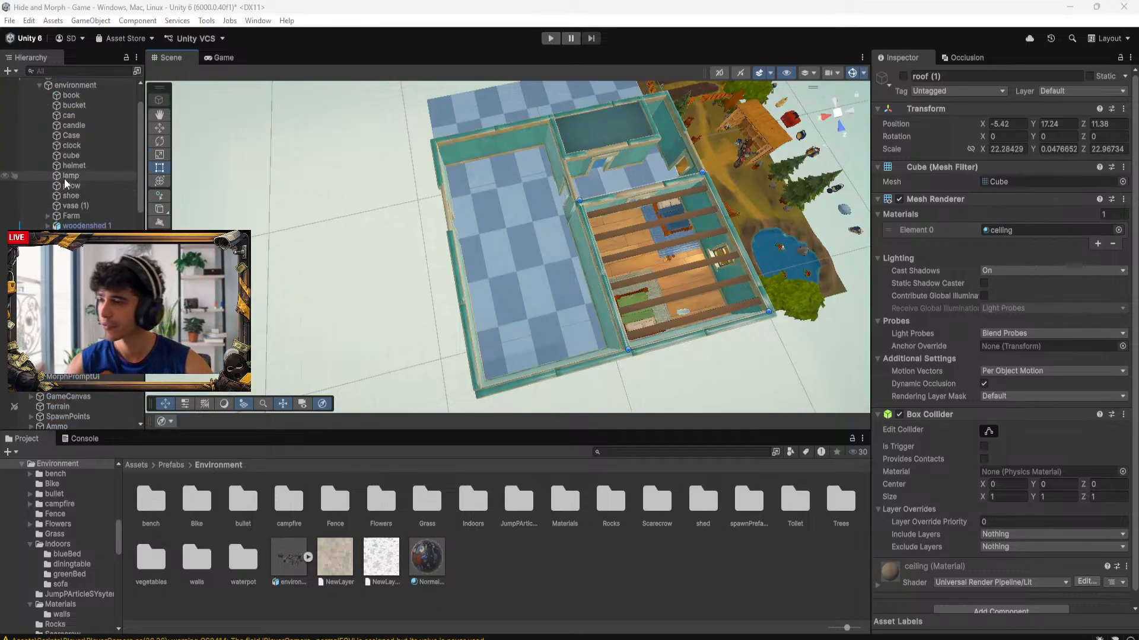
scroll(66, 182, "up", 3)
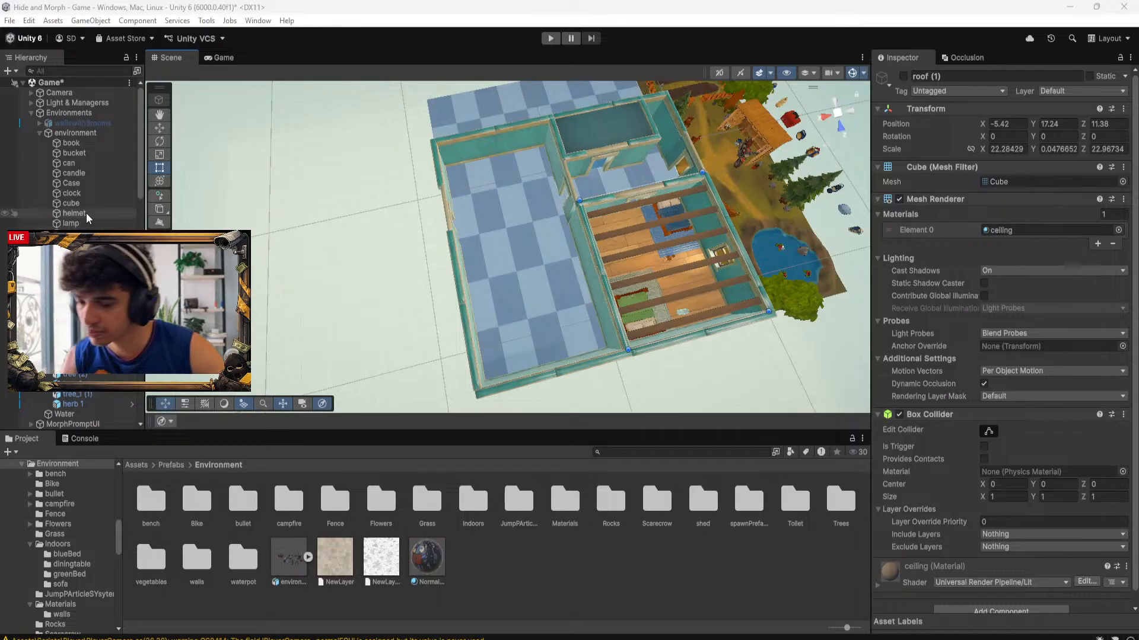
left_click(753, 565)
key("ctrl+s")
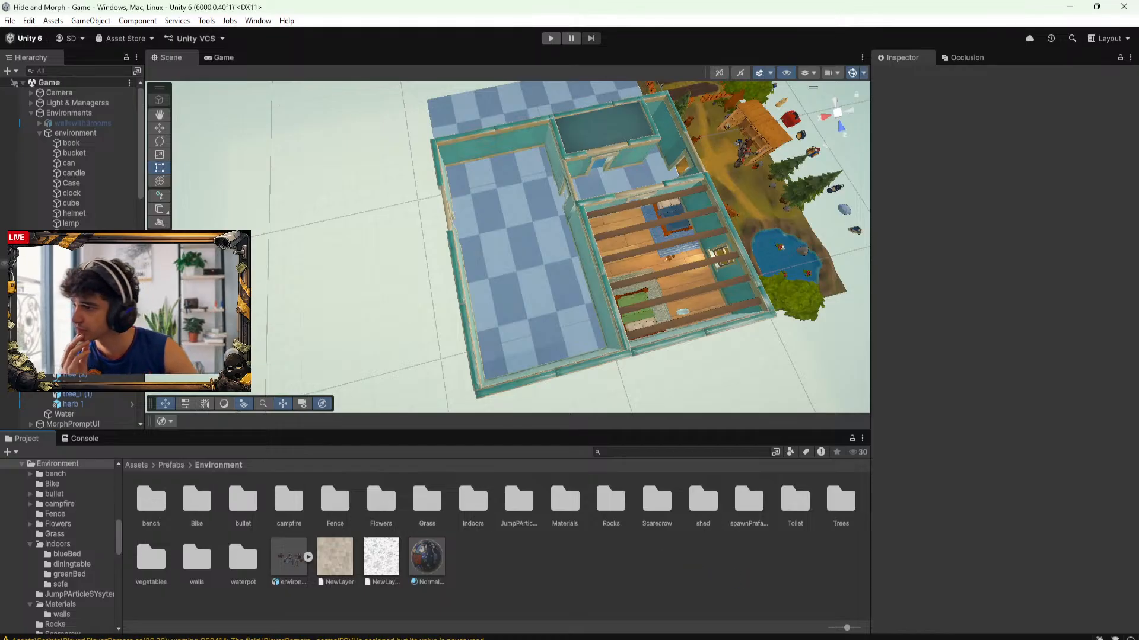
left_click(31, 113)
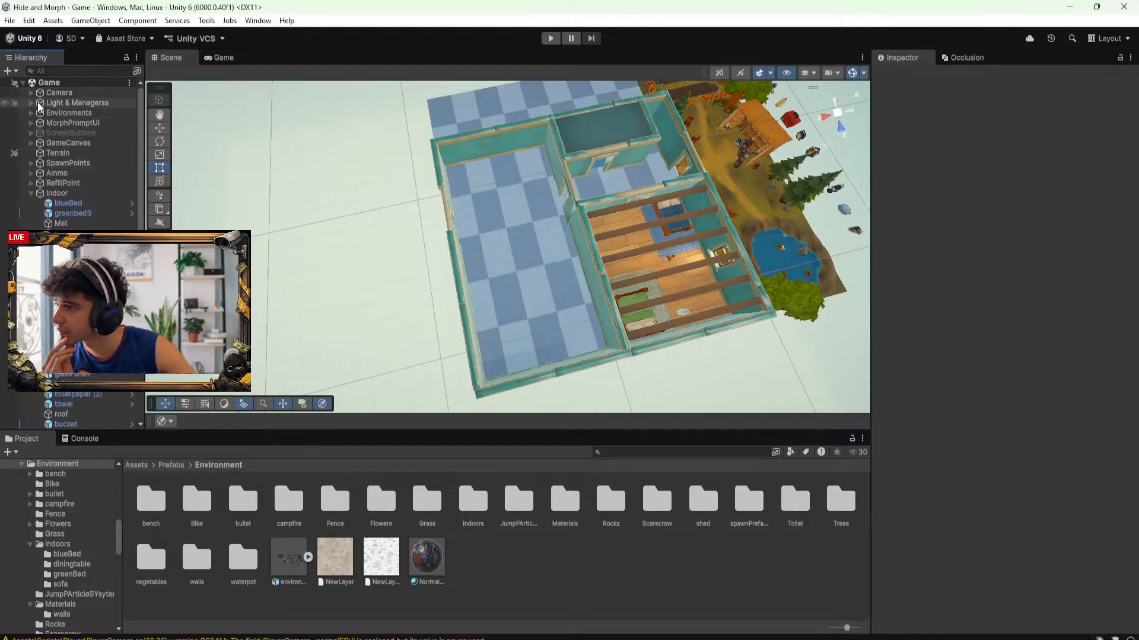
left_click(29, 193)
Inspect Point1 and Point1 (1) in the root SpawnPoints group and where they sit near the garden
left_click(65, 164)
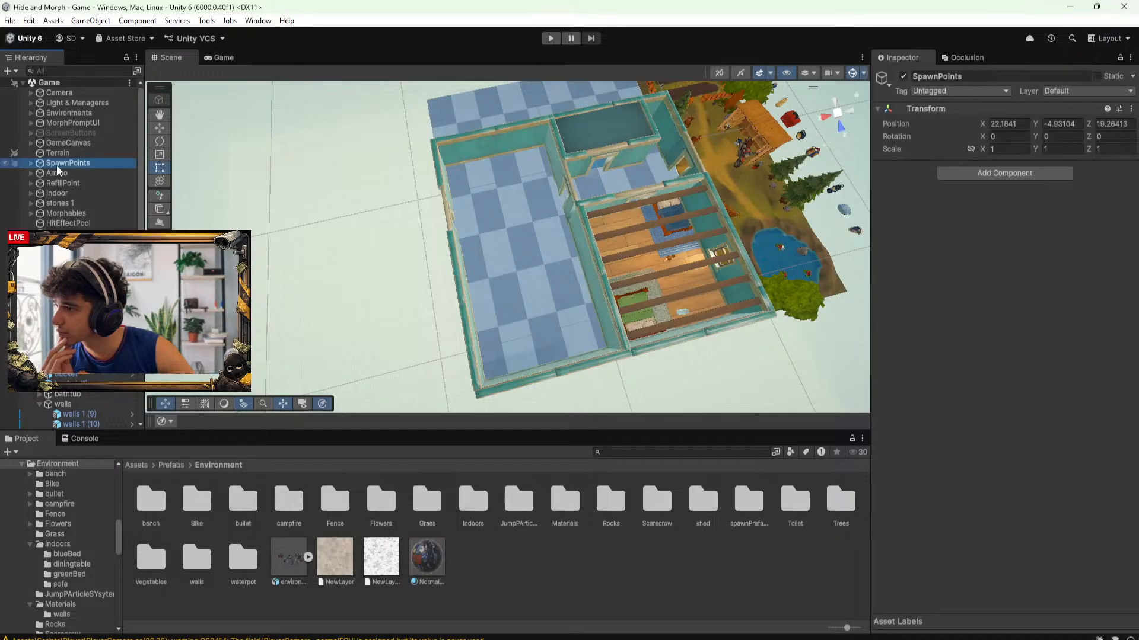
left_click(31, 163)
left_click(64, 174)
scroll(690, 282, "down", 3)
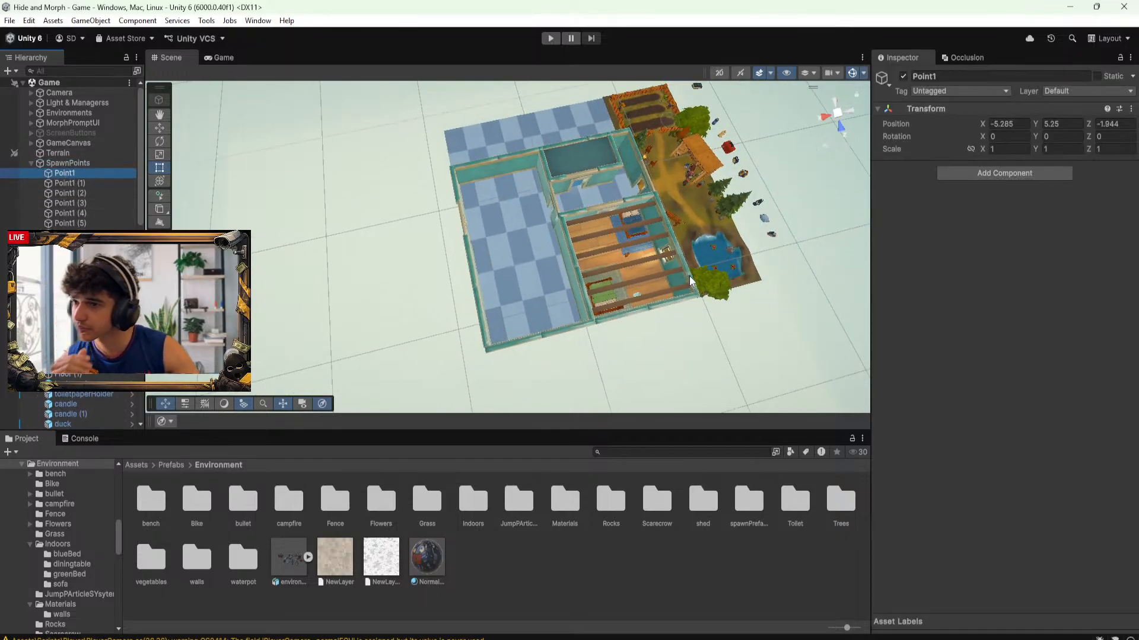
scroll(691, 284, "down", 3)
key("f")
left_click_drag(696, 304, 913, 178, "alt")
left_click(70, 184)
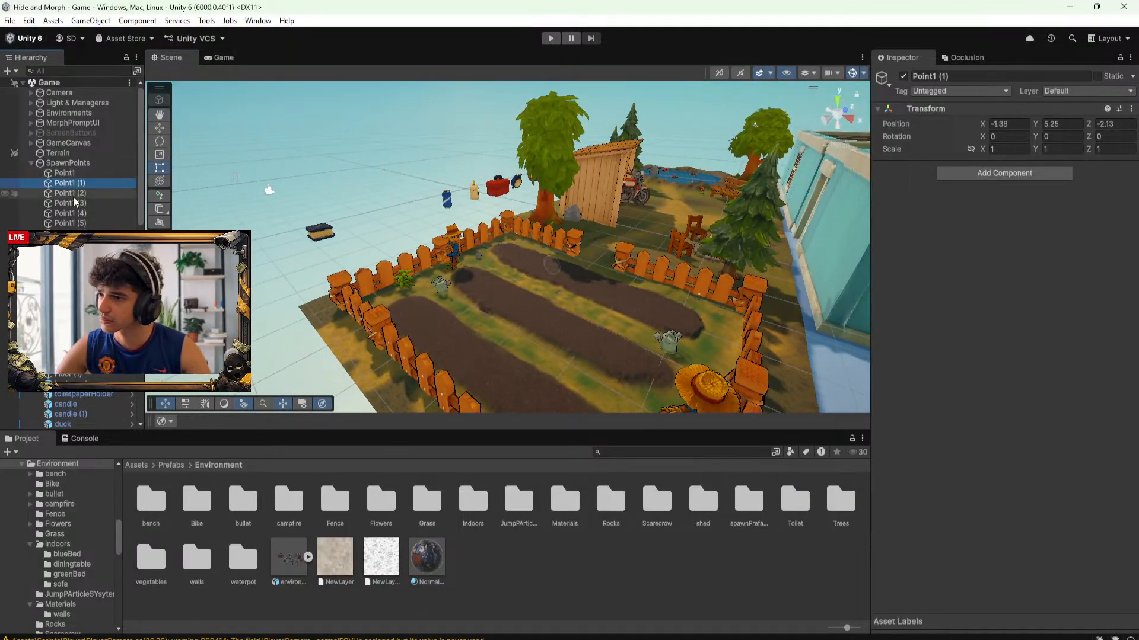
left_click(31, 163)
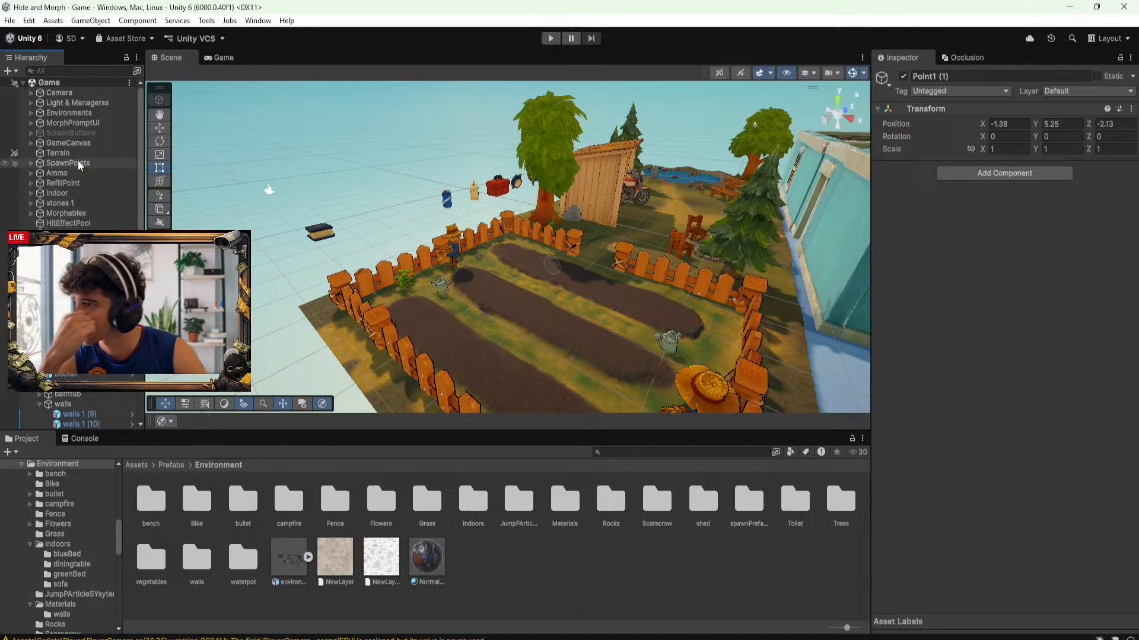
Find the SpawnManager under Light & Managerss and locate the object assigned to Element 1 of its spawn points
left_click(54, 113)
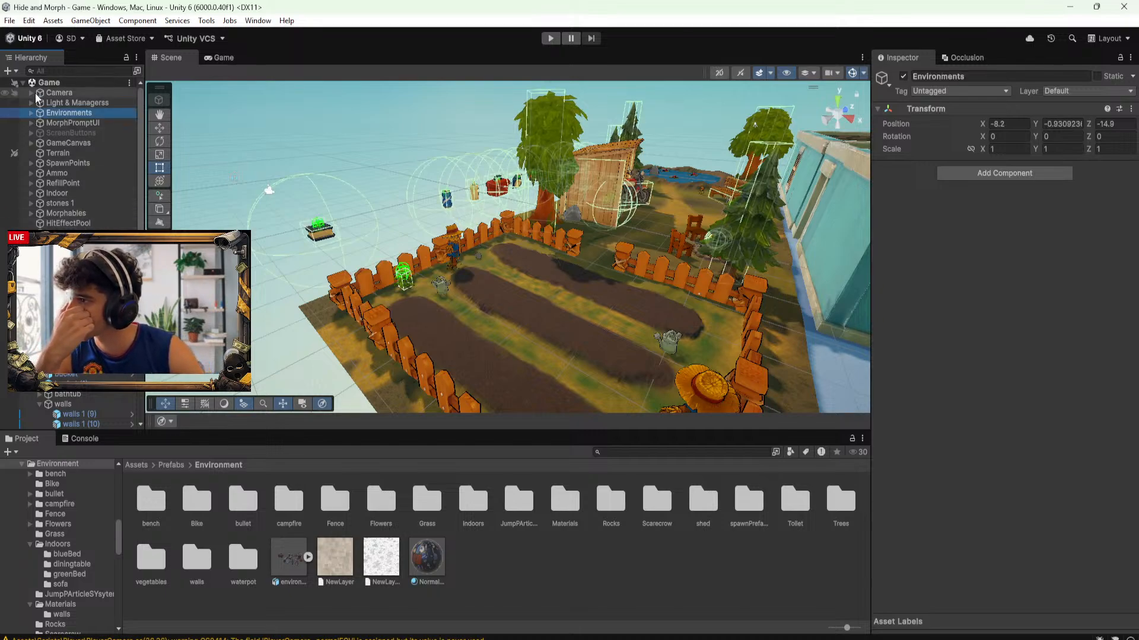
left_click(46, 123)
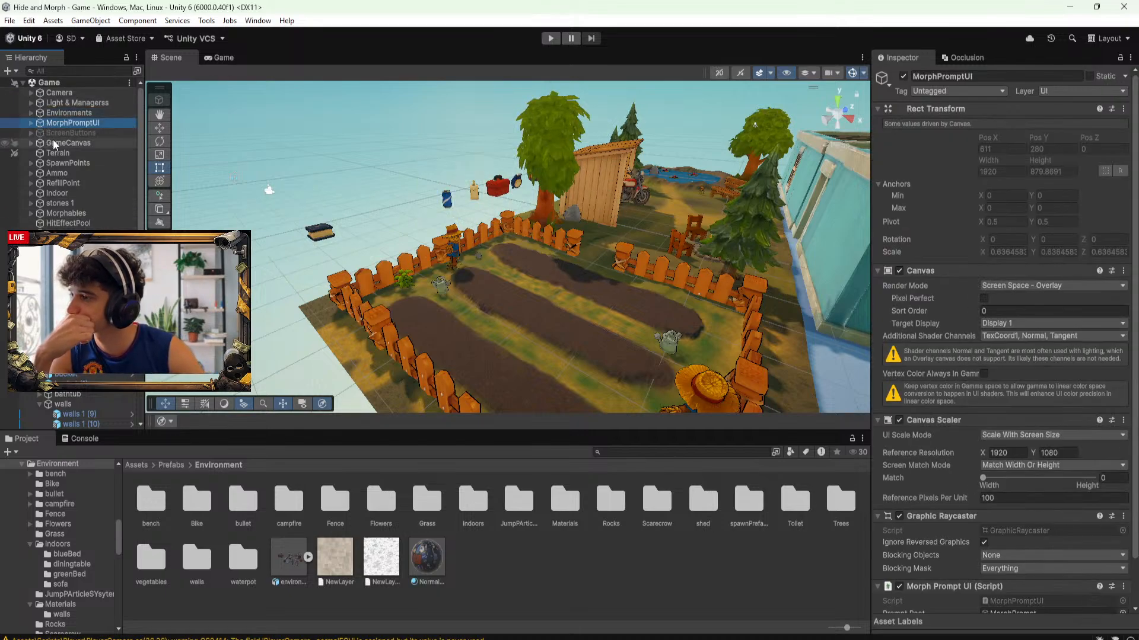
left_click(66, 103)
left_click(30, 103)
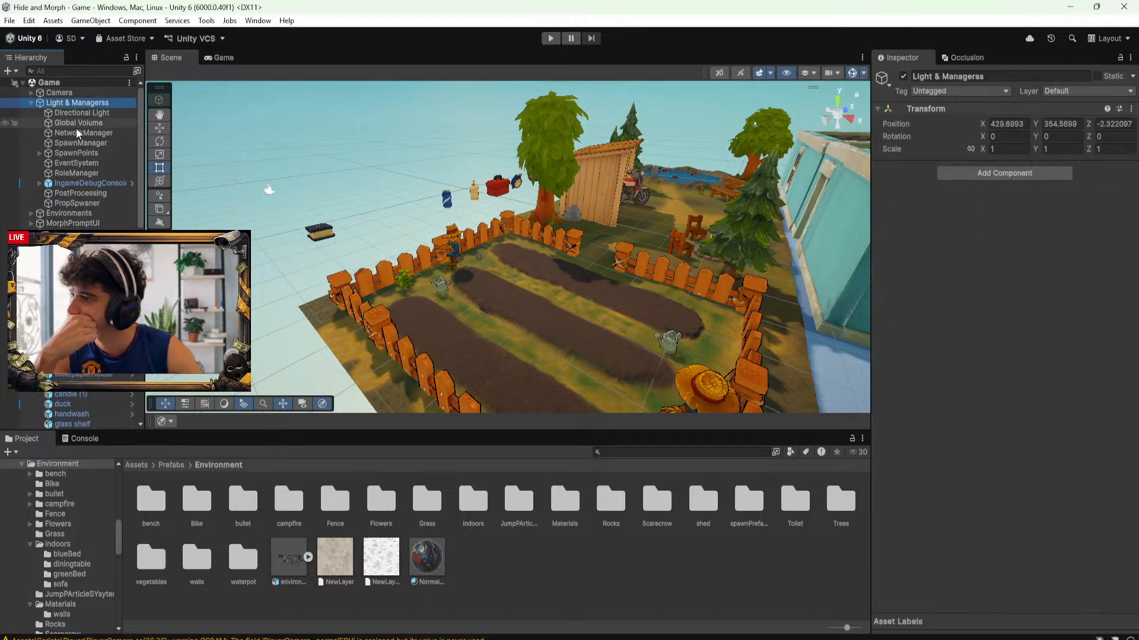
left_click(78, 143)
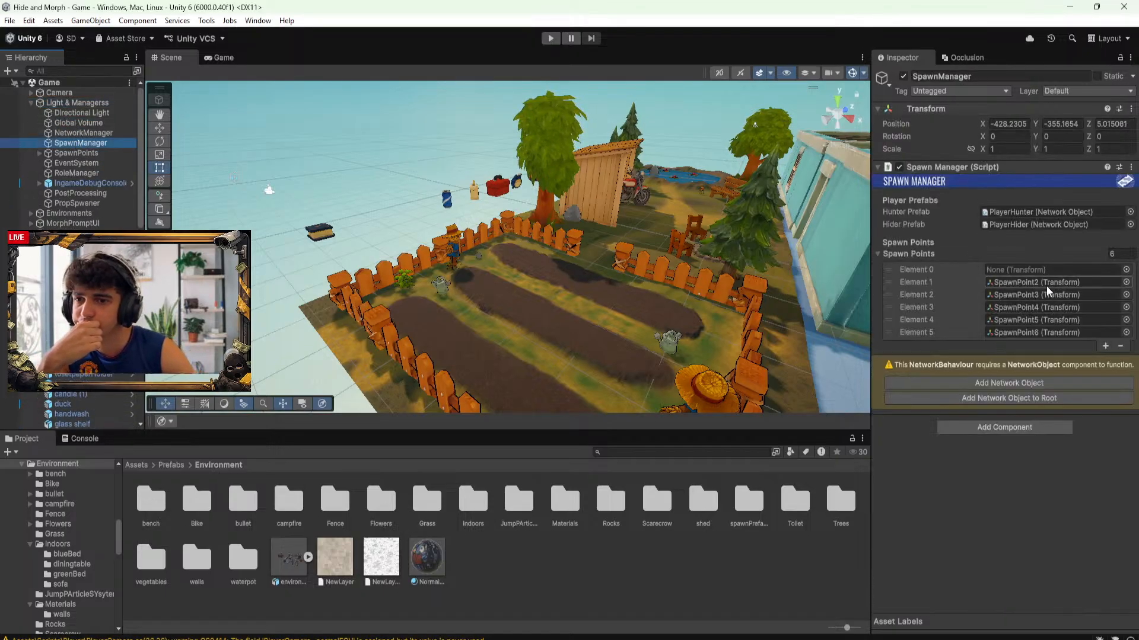
left_click(1033, 281)
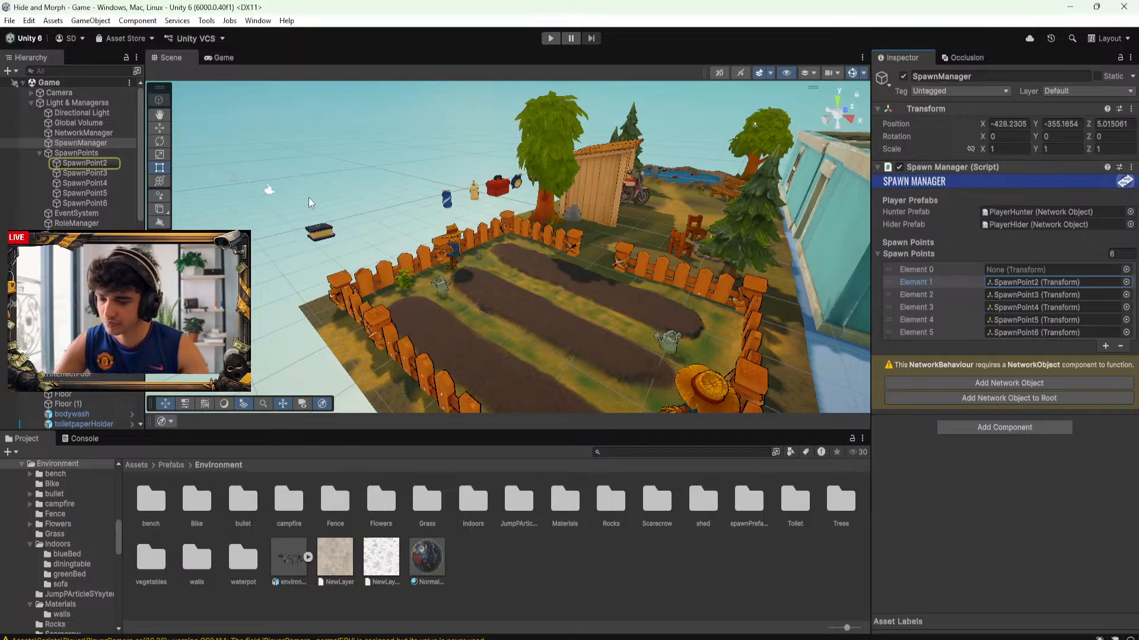
Move SpawnPoint2 into the large room with the checkered floor, at about X 89.2, Z 34.9
left_click_drag(311, 203, 657, 310, "alt")
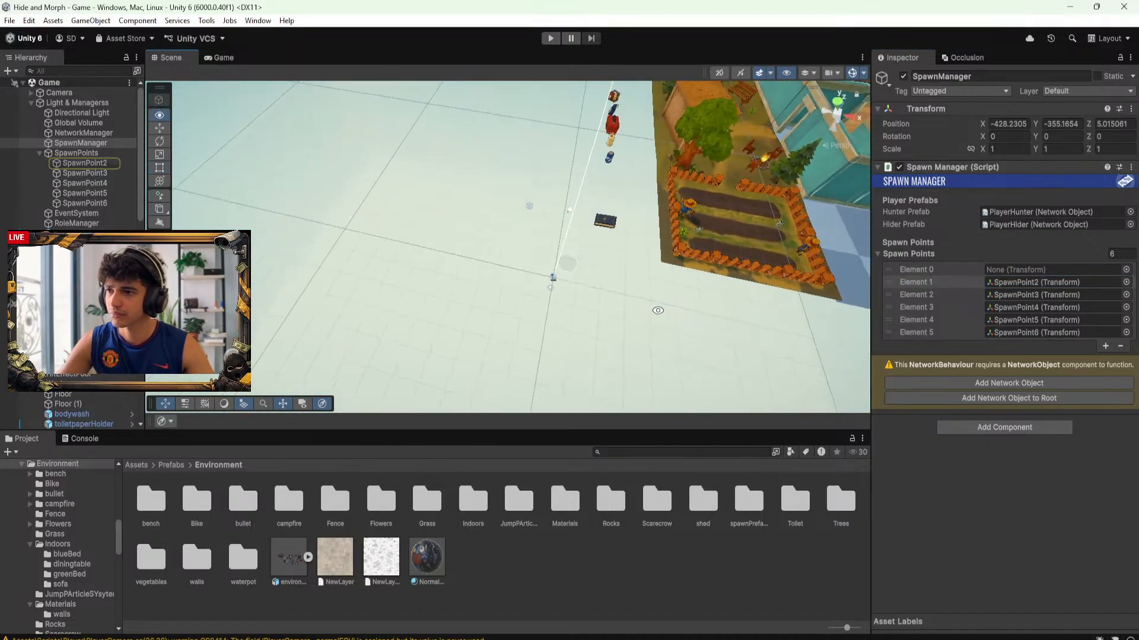
middle_click_drag(658, 310, 571, 262)
middle_click_drag(676, 252, 577, 241)
scroll(584, 275, "down", 6)
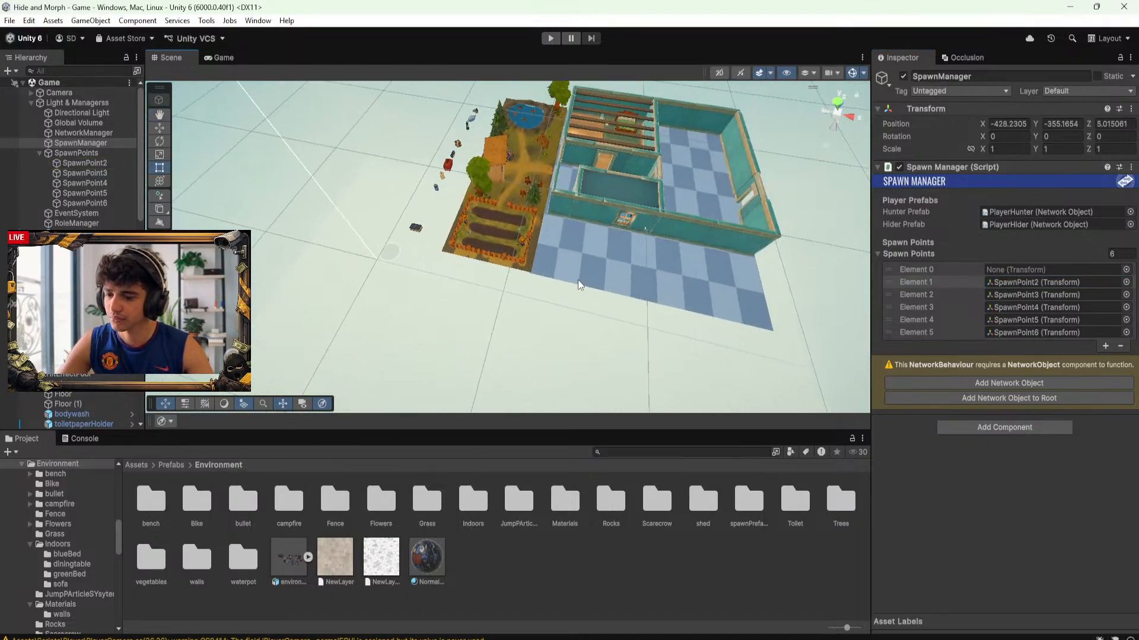
key("w")
left_click_drag(652, 288, 620, 291, "alt")
middle_click_drag(620, 292, 557, 303)
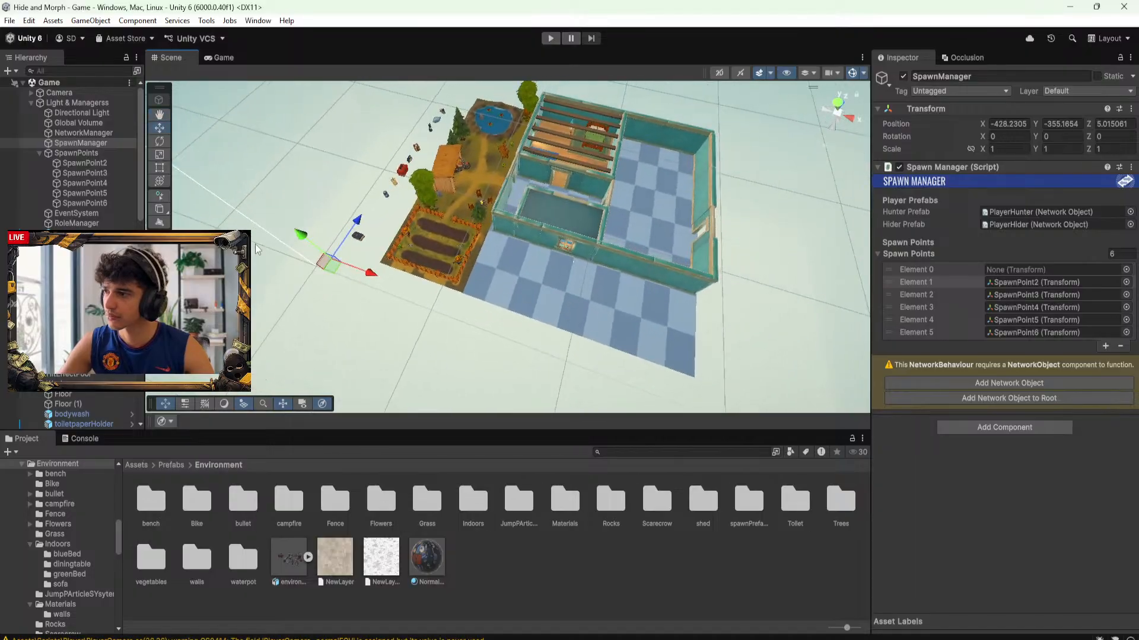
left_click(94, 162)
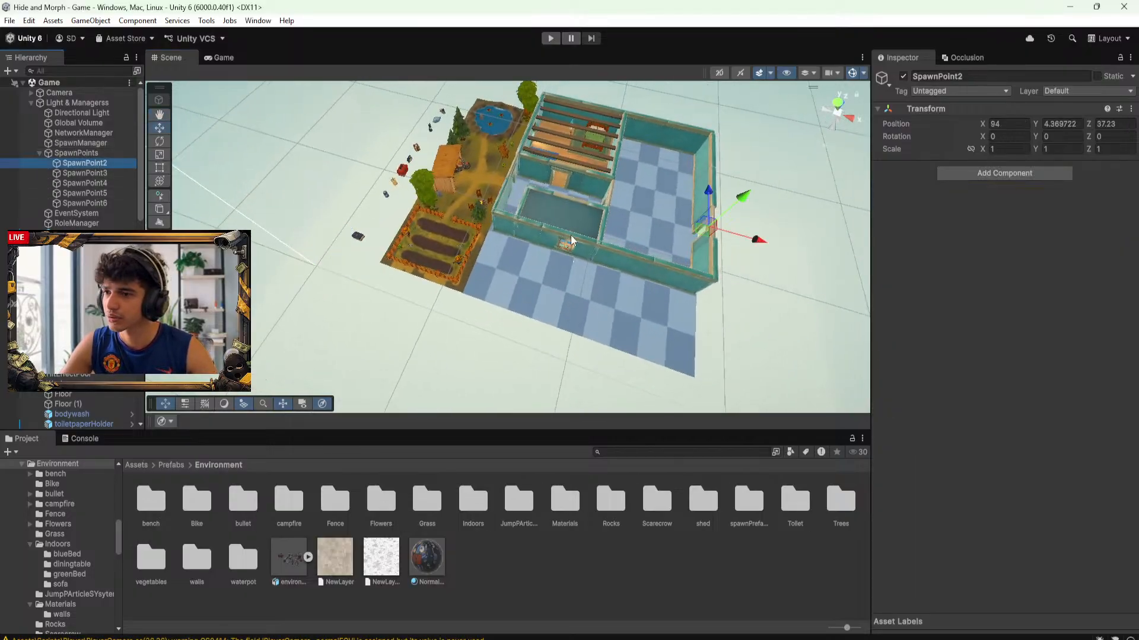
middle_click_drag(572, 240, 481, 234)
left_click_drag(635, 241, 585, 193)
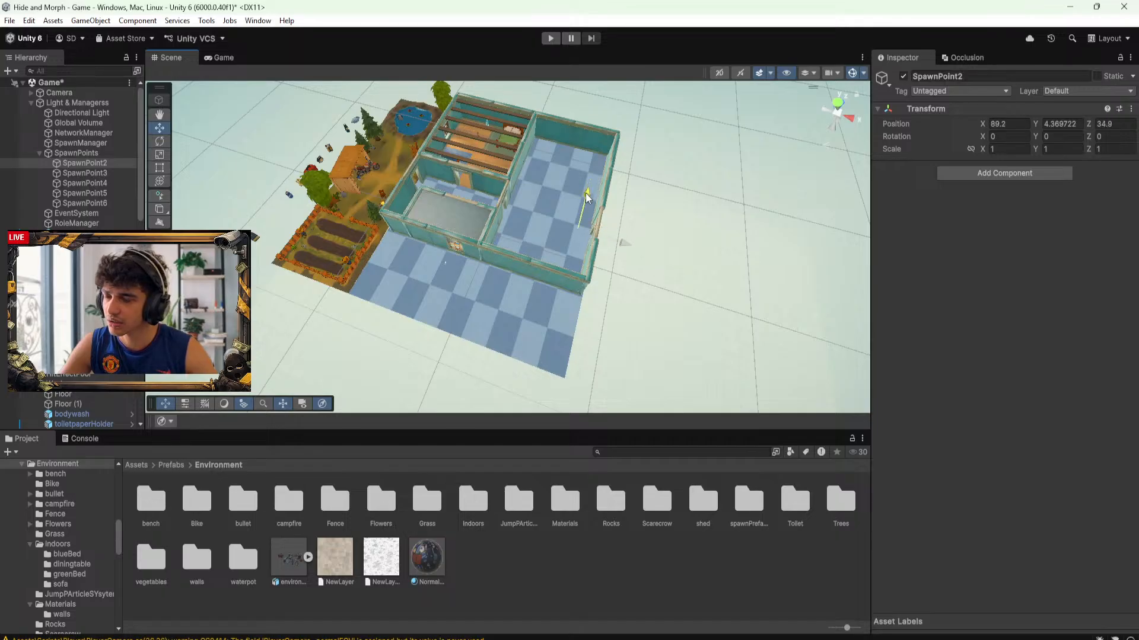
Check SpawnPoint3's location and move SpawnPoint4 into the bedroom, at about X 60.9, Y 2.69, Z 48.22
left_click(99, 174)
key("f")
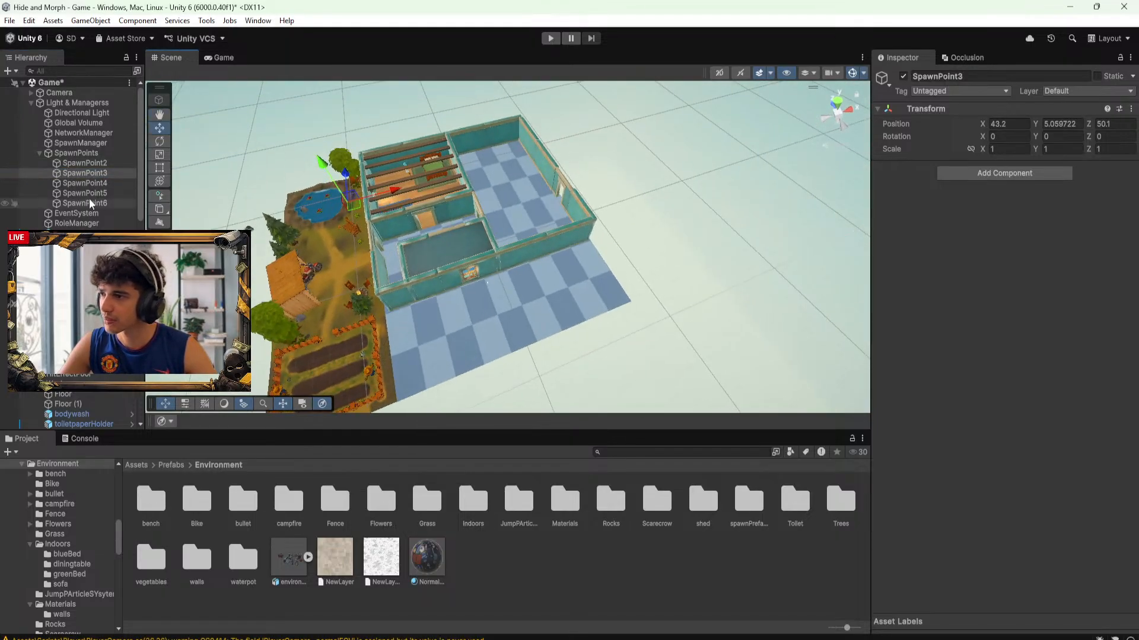
left_click(87, 183)
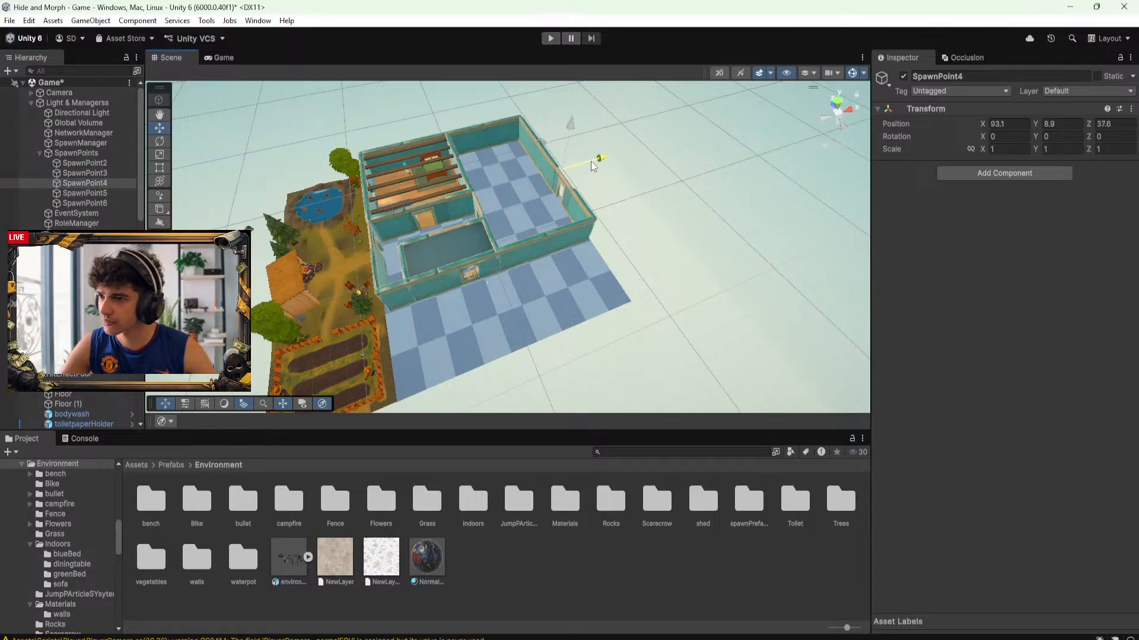
left_click_drag(591, 161, 408, 166)
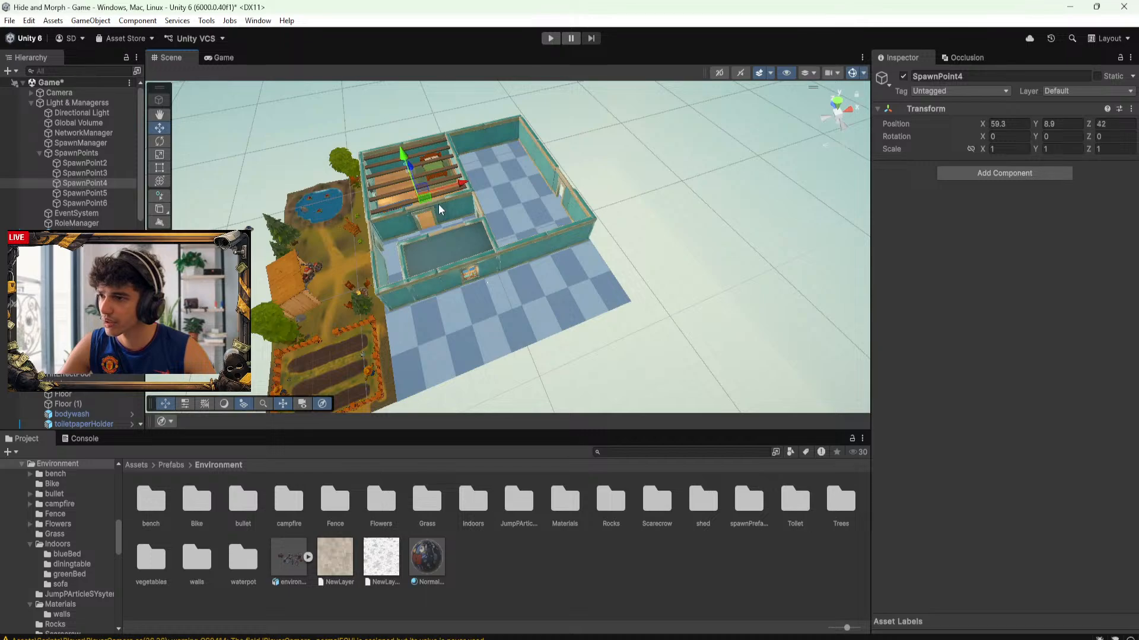
left_click_drag(439, 206, 584, 135, "alt")
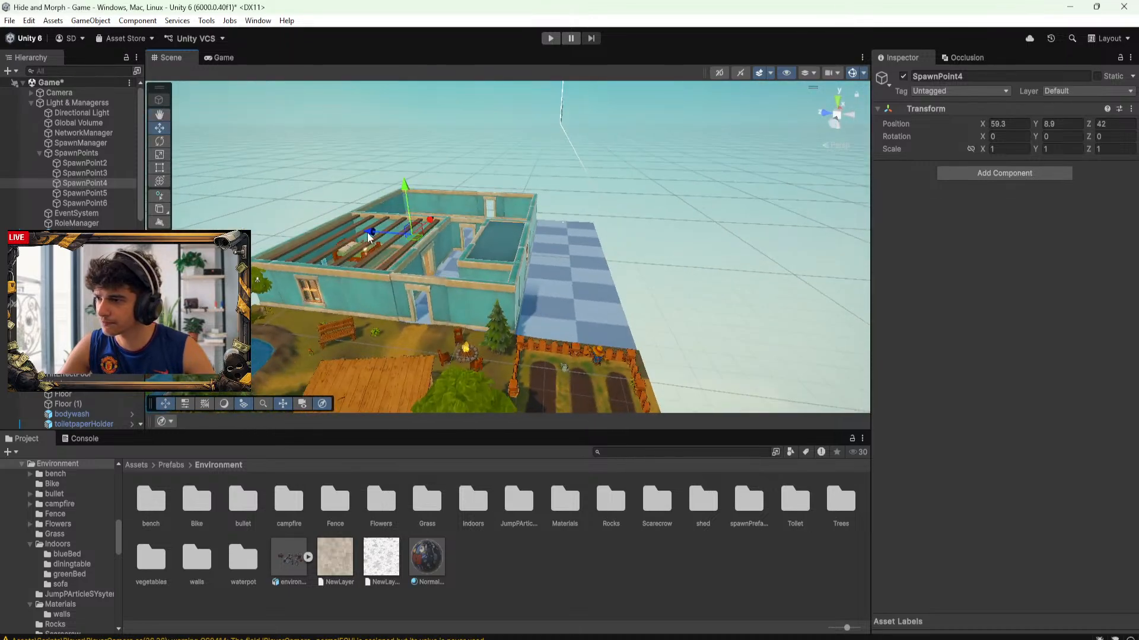
left_click_drag(368, 232, 545, 263)
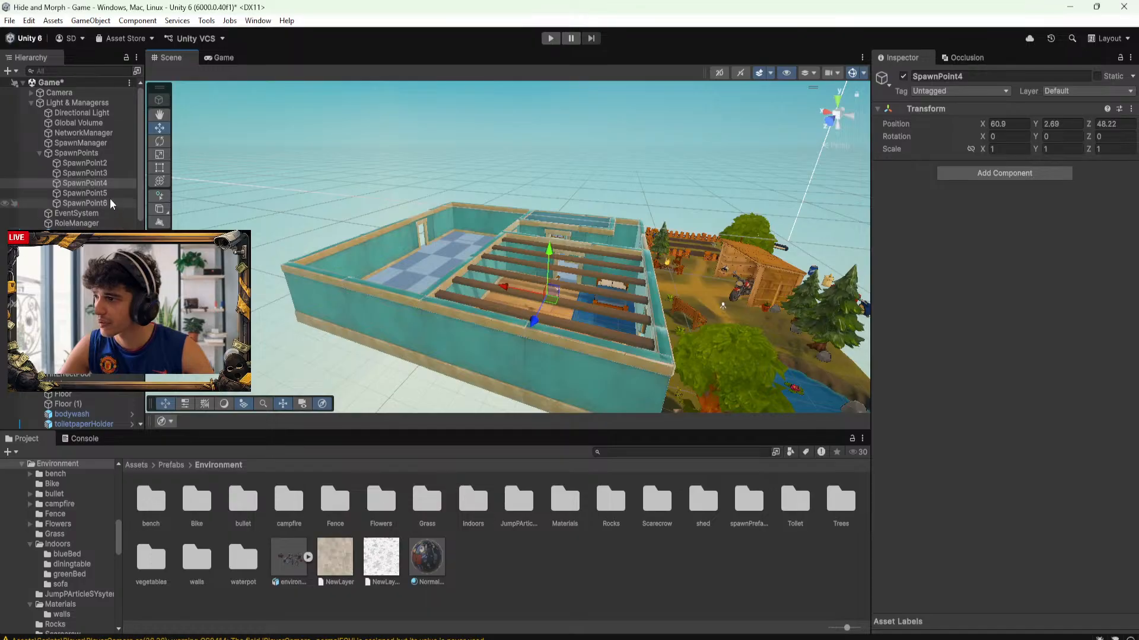
Move SpawnPoint5 from outside the house to the washroom area, at about X 61.6, Z 25.1
left_click(85, 192)
key("f")
left_click(392, 263)
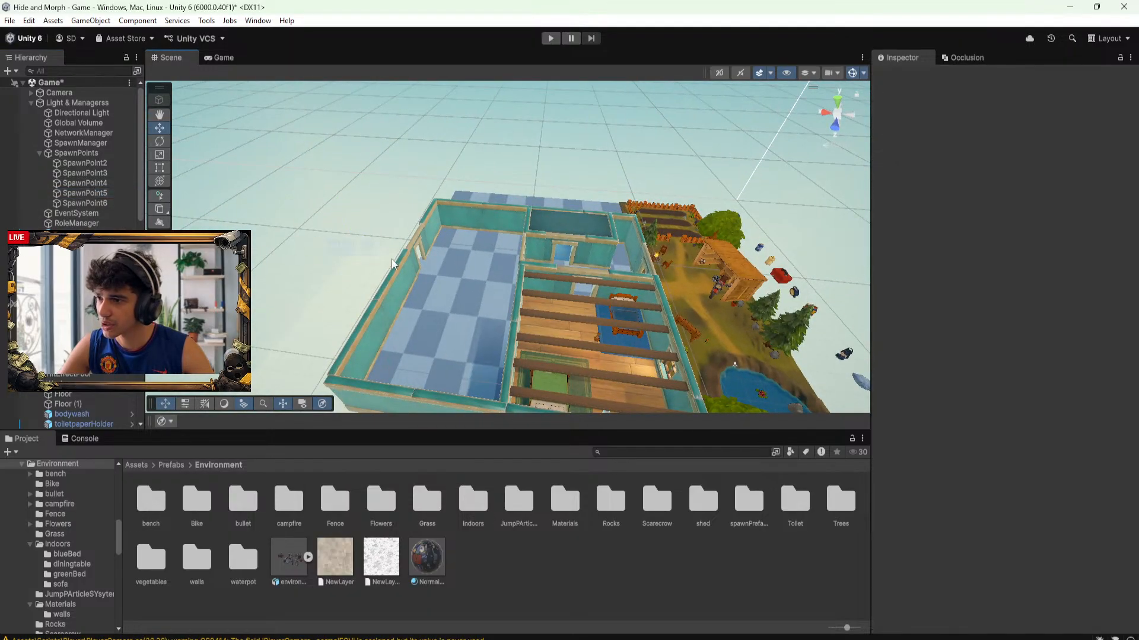
left_click(84, 192)
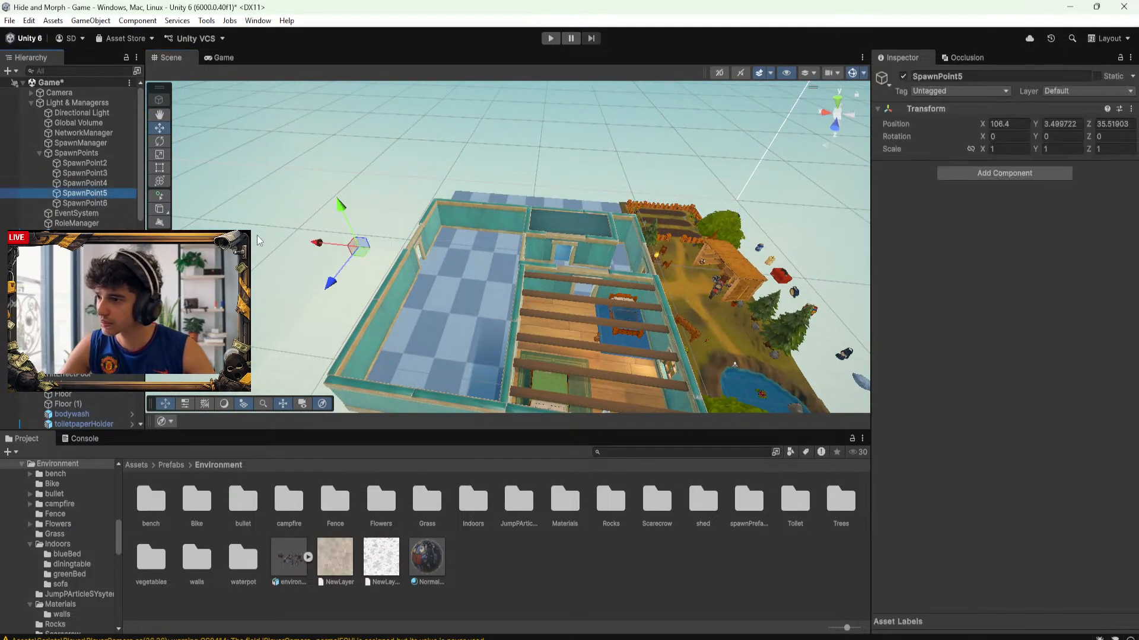
left_click_drag(315, 247, 848, 237)
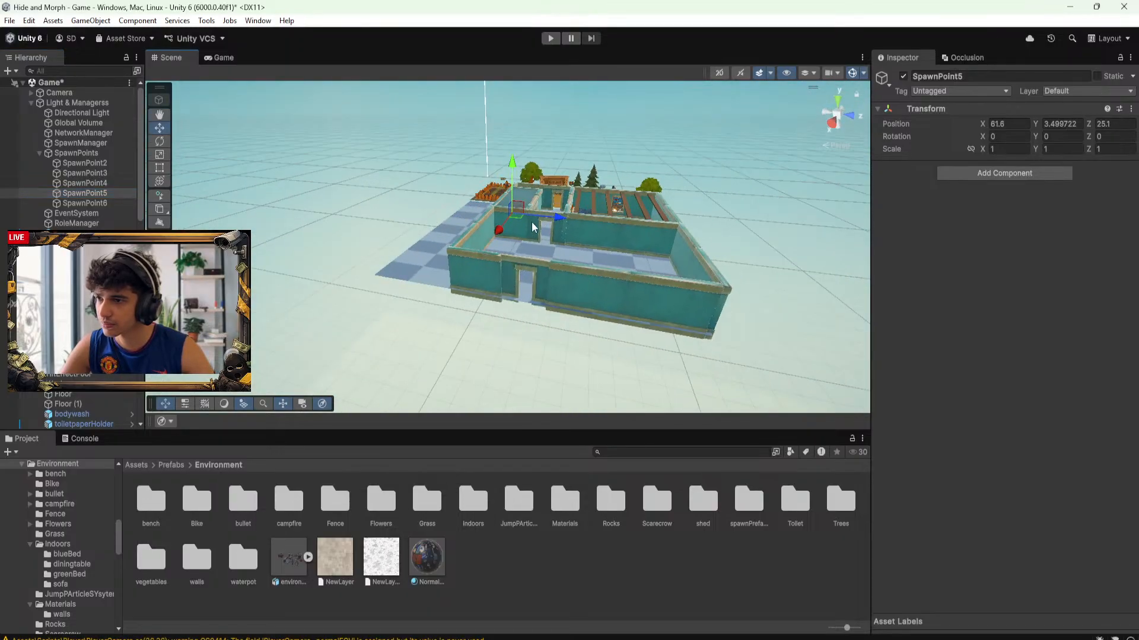
Adjust SpawnPoint5 at close range inside the washroom doorway to about X 60.93, Y 2.33
key("f")
left_click_drag(547, 223, 402, 219, "alt")
scroll(509, 250, "down", 5)
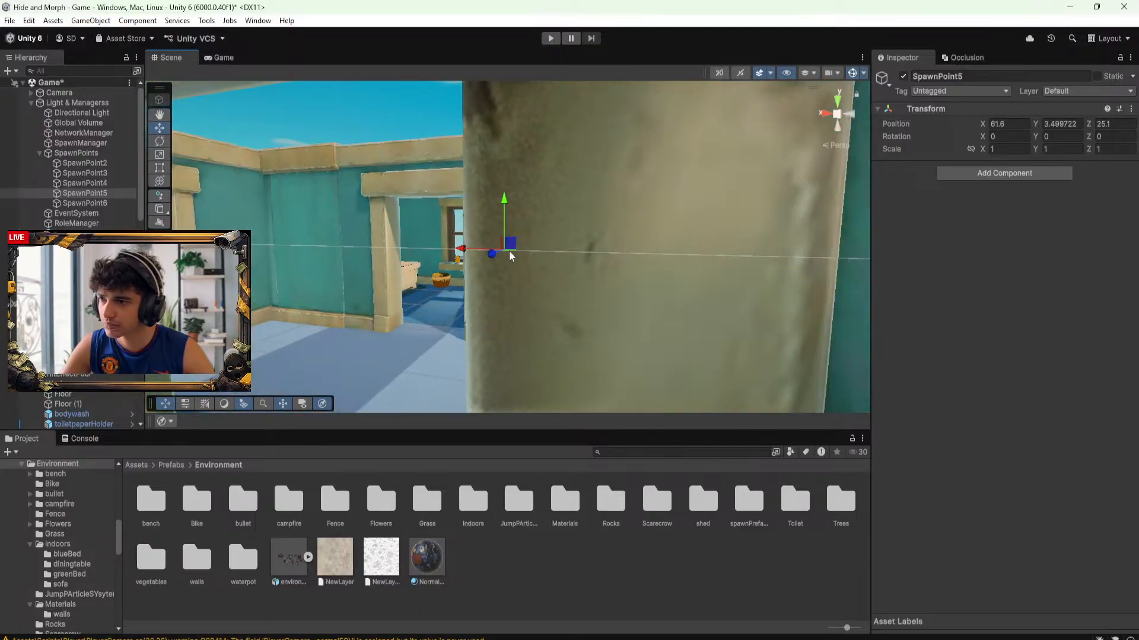
scroll(519, 259, "down", 3)
left_click_drag(518, 259, 542, 278, "alt")
left_click_drag(533, 234, 507, 258, "alt")
left_click_drag(508, 258, 434, 284, "alt")
scroll(433, 284, "down", 2)
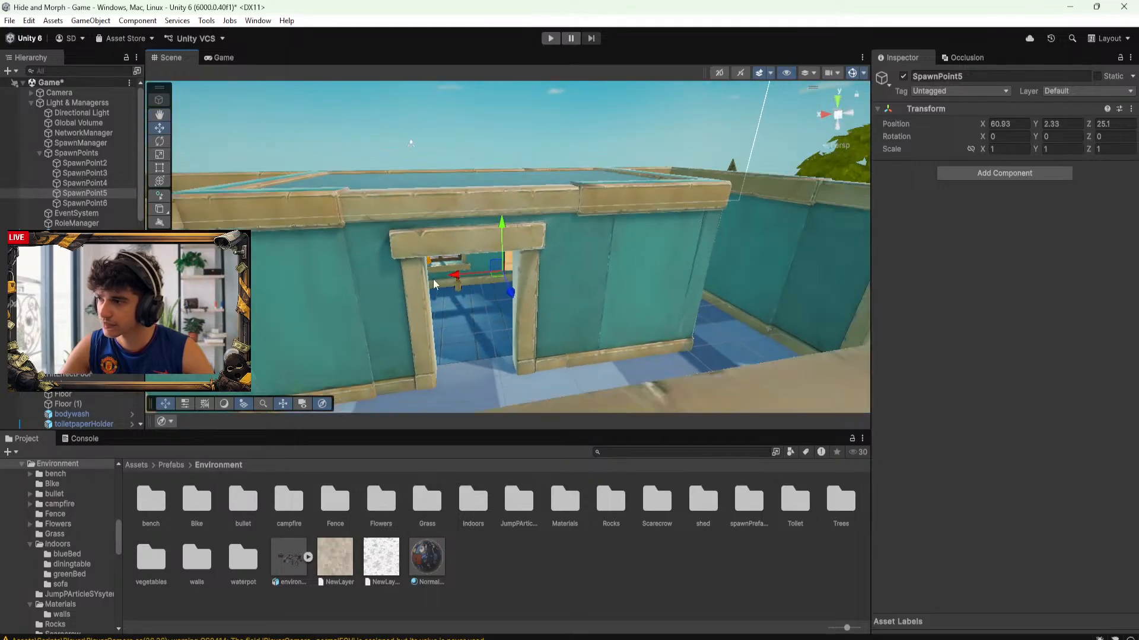
Move SpawnPoint6 out to the fenced garden near the campfire, at about X 35.61, Y 2.4, Z 15.45, and save the scene
scroll(79, 237, "down", 6)
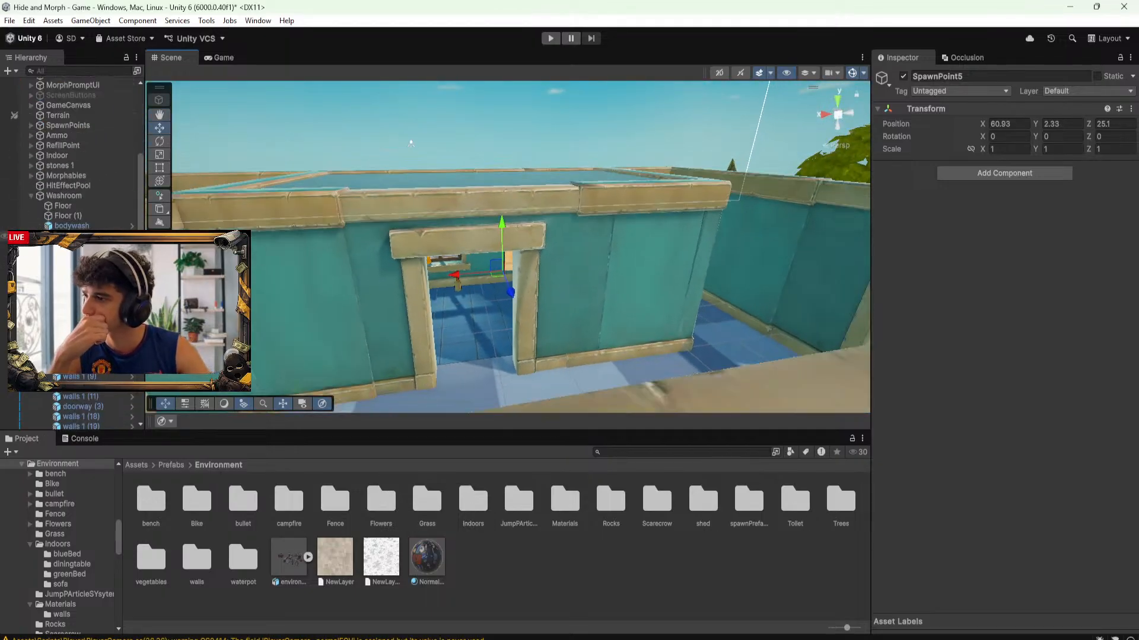
scroll(79, 228, "up", 6)
left_click(86, 202)
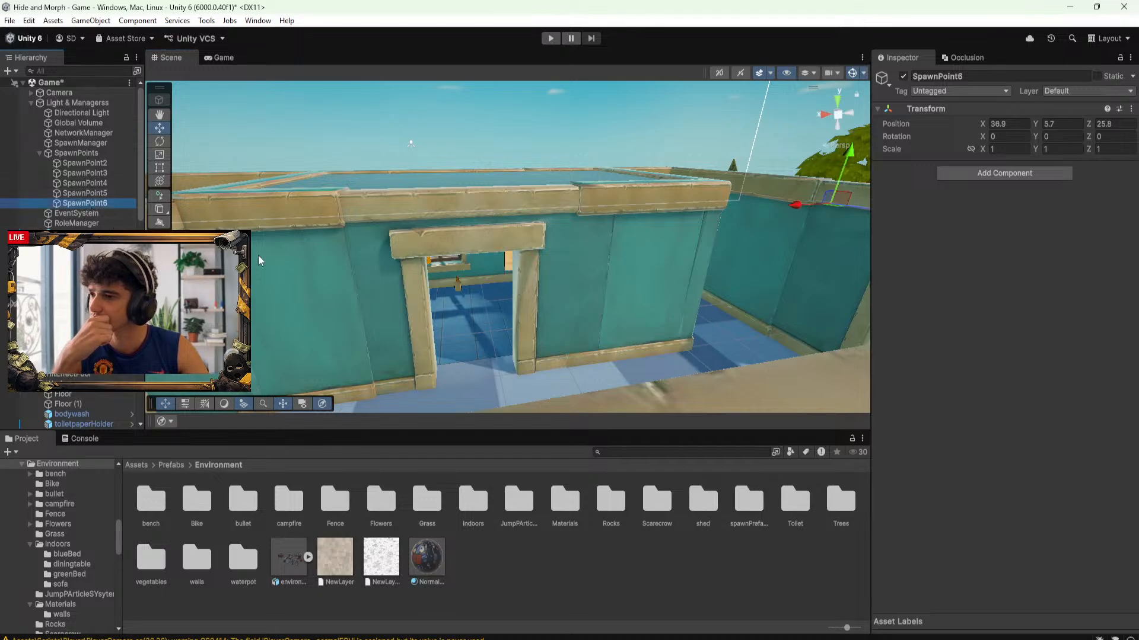
key("f")
left_click_drag(752, 290, 728, 331, "alt")
right_click_drag(728, 331, 784, 169)
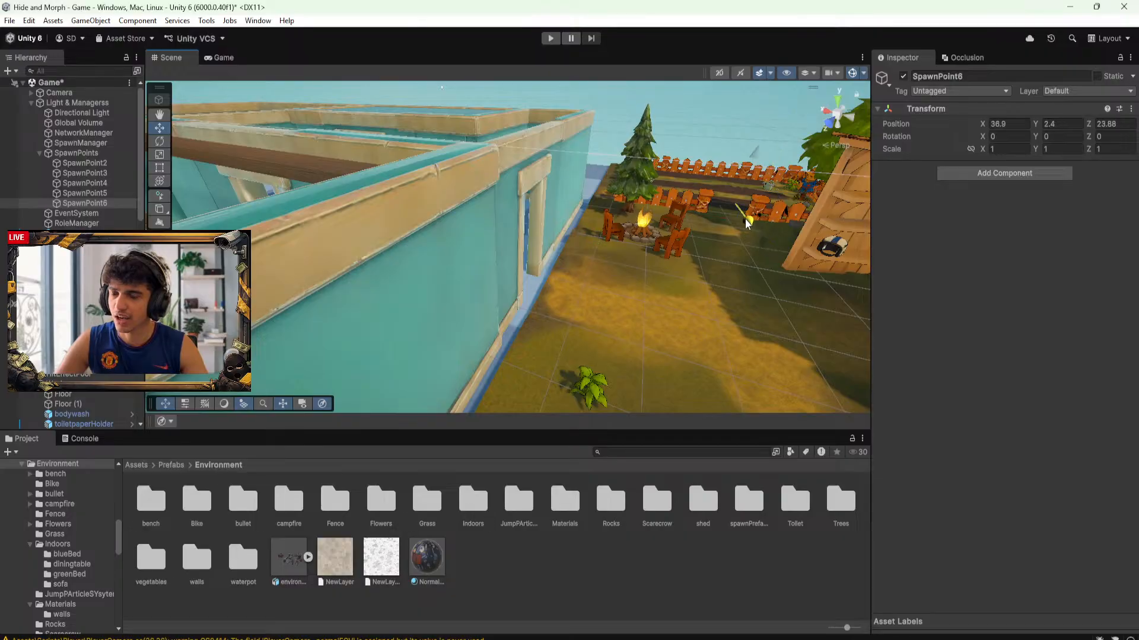
left_click_drag(686, 173, 704, 175)
left_click_drag(721, 189, 774, 282, "alt")
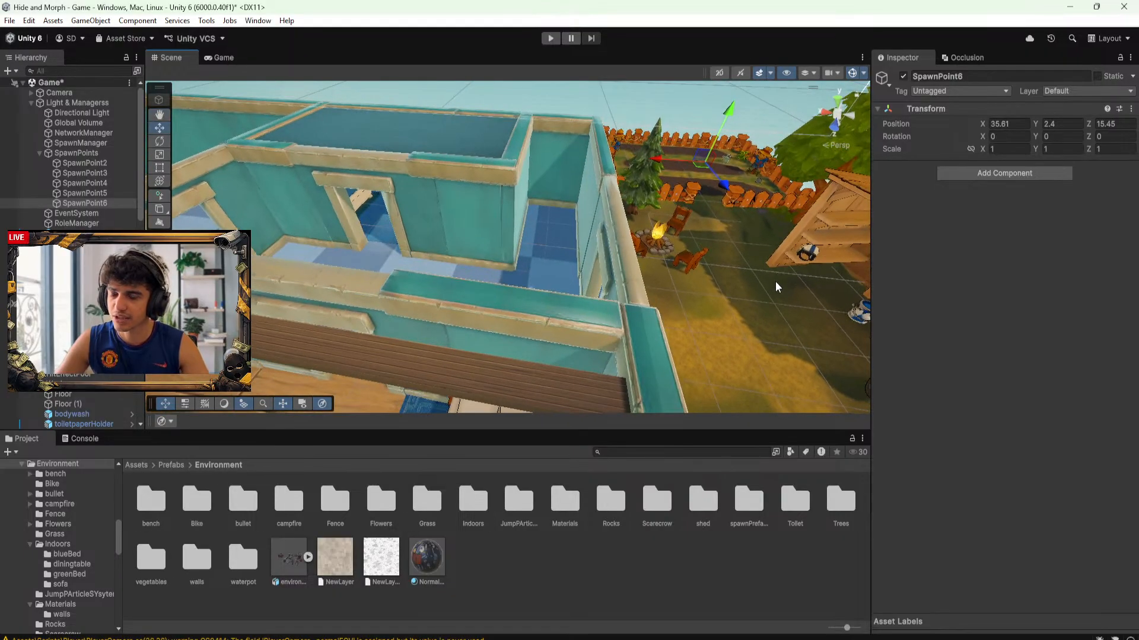
key("ctrl+s")
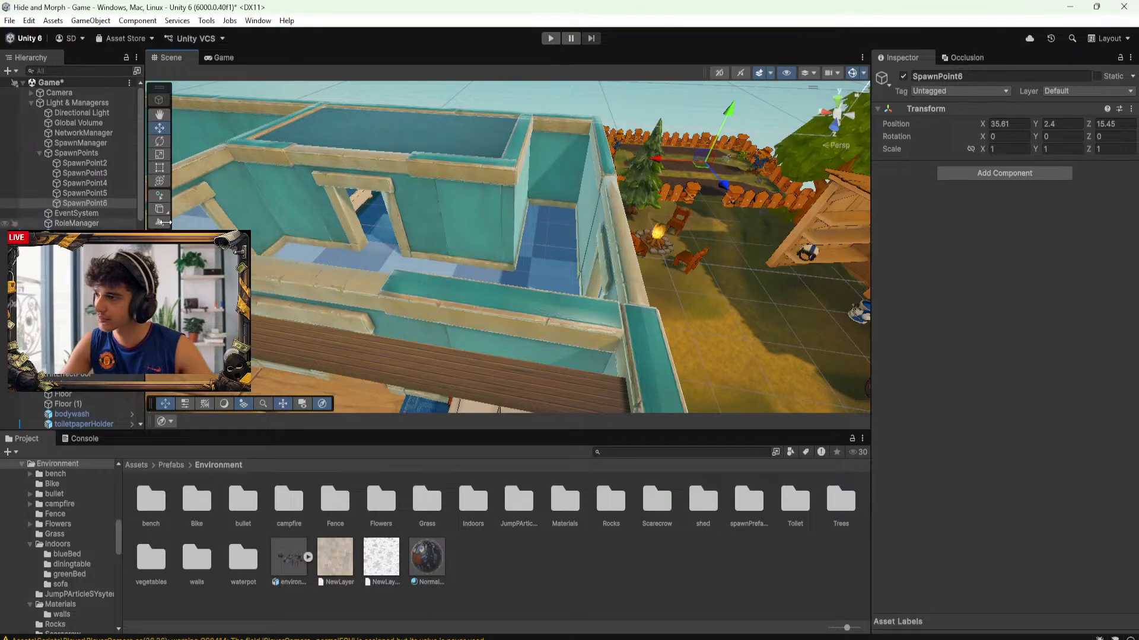
Delete the plain wall segment at the outer corner of the large checkered-floor room, on the same side as the washroom window
scroll(662, 244, "down", 5)
left_click_drag(661, 244, 730, 220, "alt")
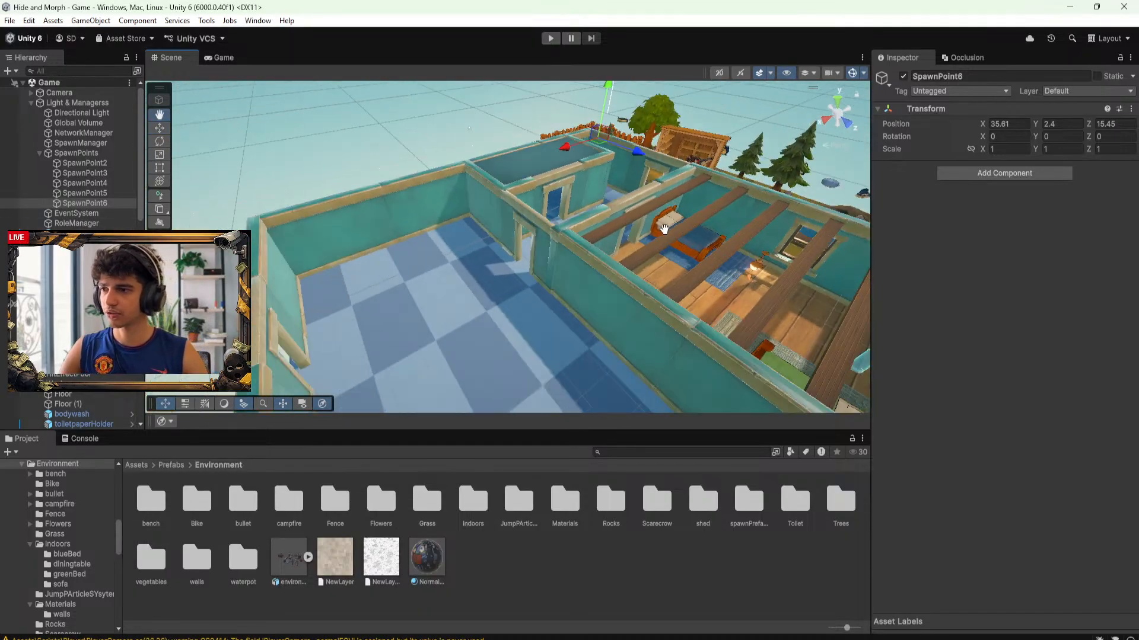
middle_click_drag(510, 219, 606, 267)
left_click_drag(606, 267, 848, 261, "alt")
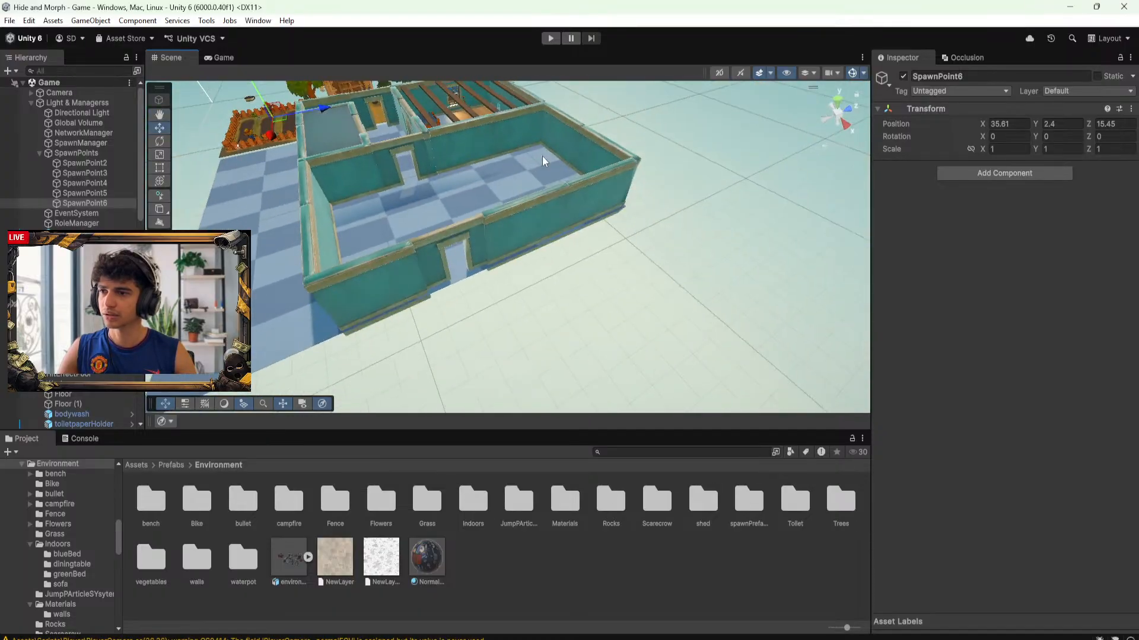
left_click_drag(552, 186, 606, 158, "alt")
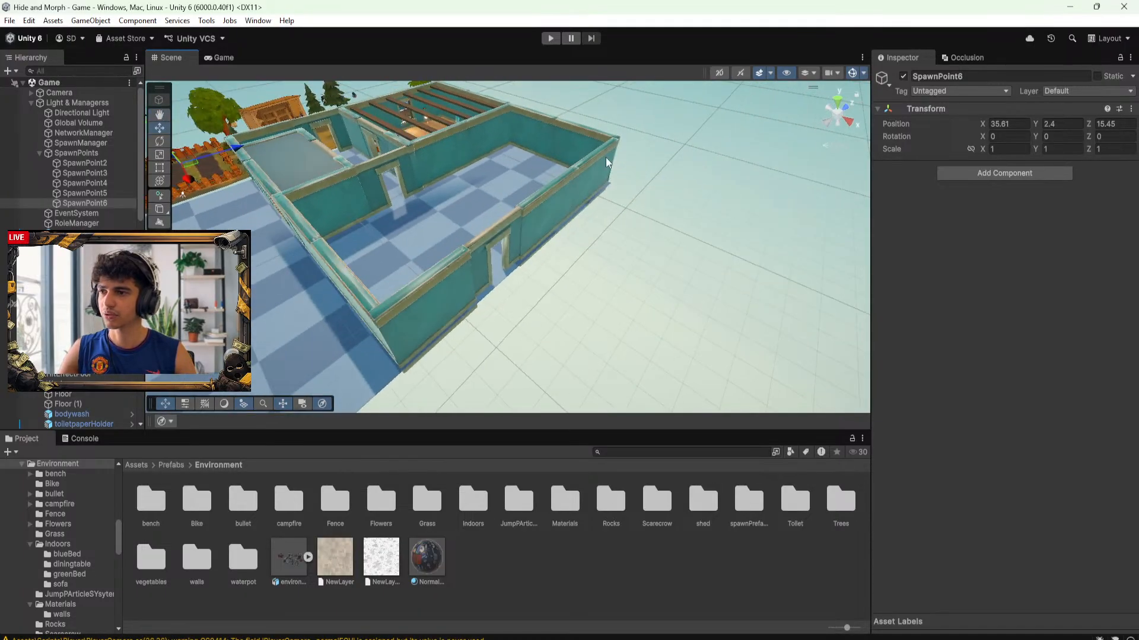
left_click_drag(492, 212, 586, 206, "alt")
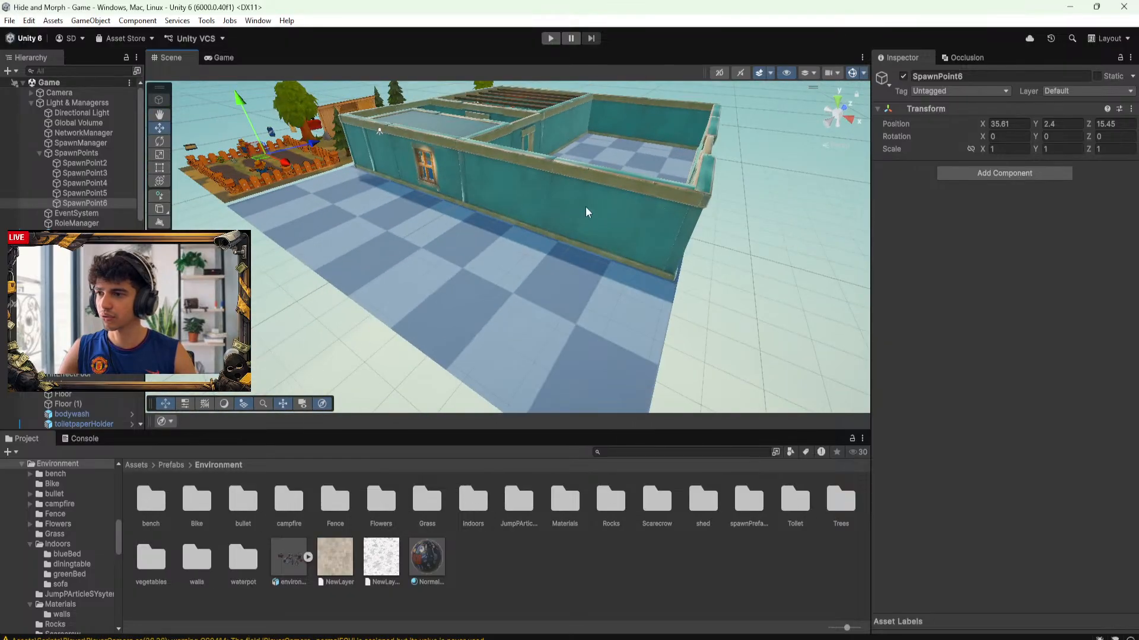
left_click(578, 194)
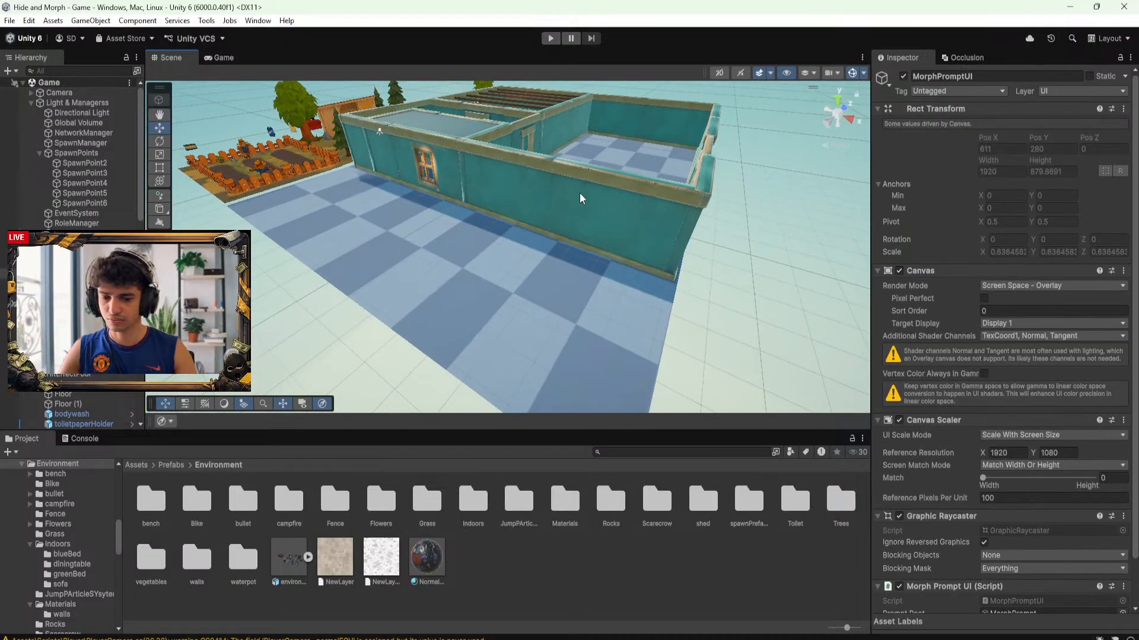
left_click_drag(638, 201, 500, 243, "alt")
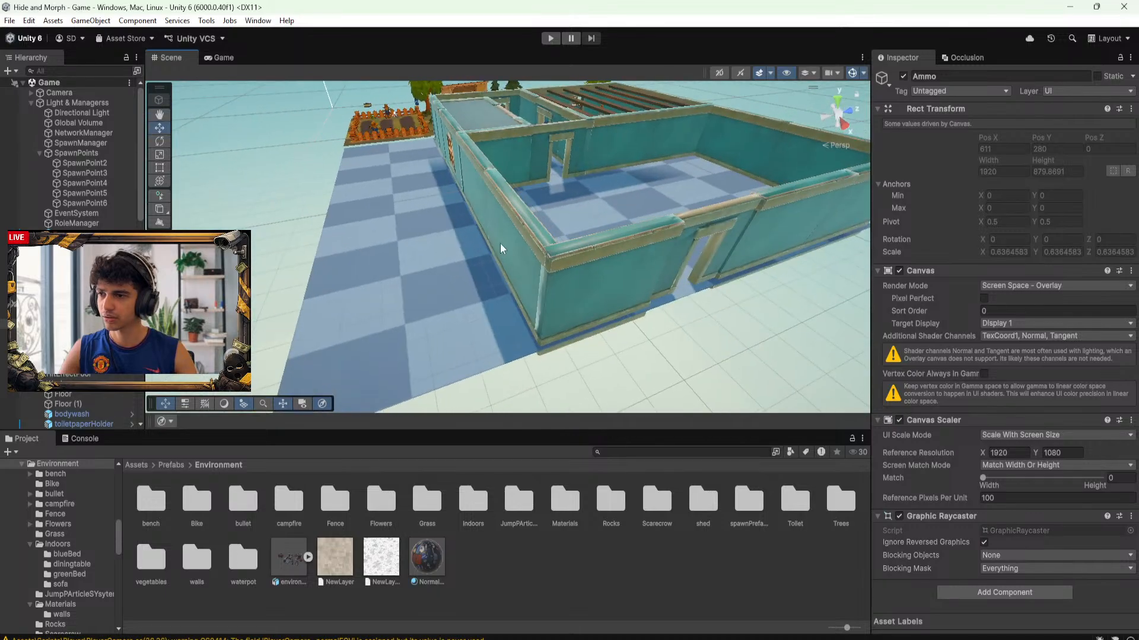
left_click(518, 236)
left_click(522, 236)
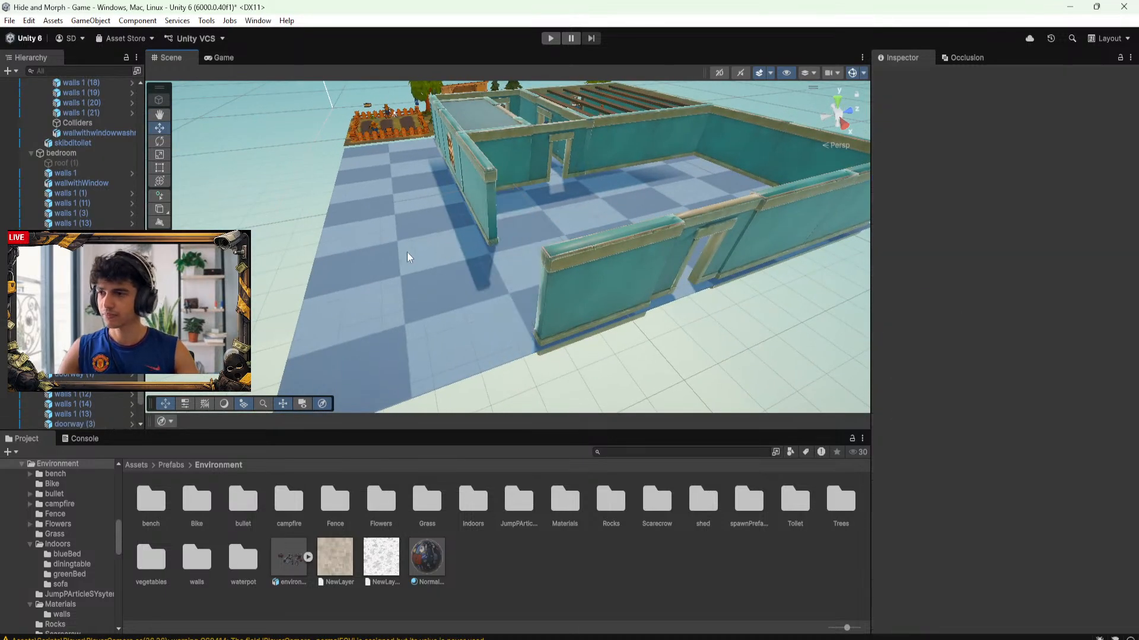
Duplicate wallwithwindowwashroom, nest the copy under livingroom, and fit it into the wall gap at about X 18.9, Z -38.34
left_click_drag(407, 251, 412, 149, "alt")
left_click(451, 147)
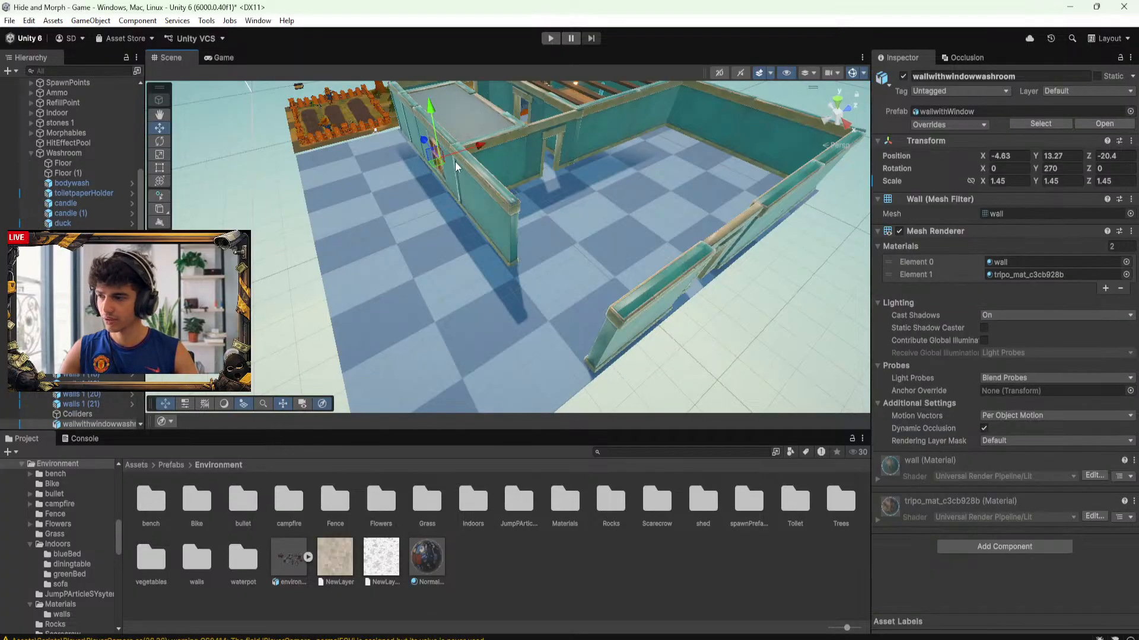
key("ctrl+d")
left_click(105, 162)
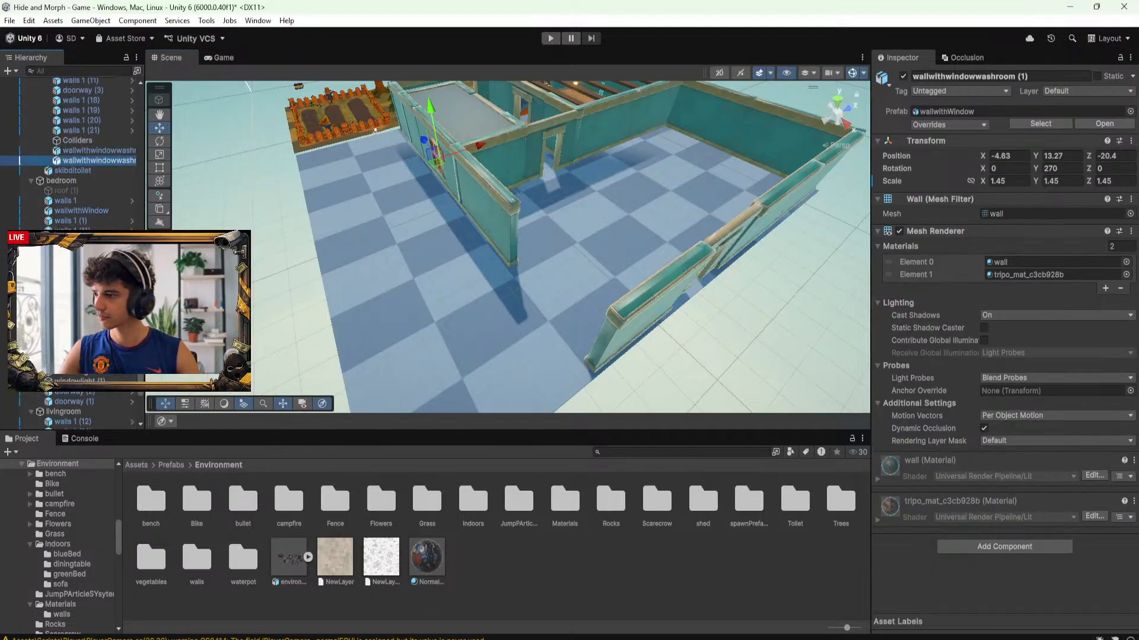
left_click_drag(78, 398, 78, 398)
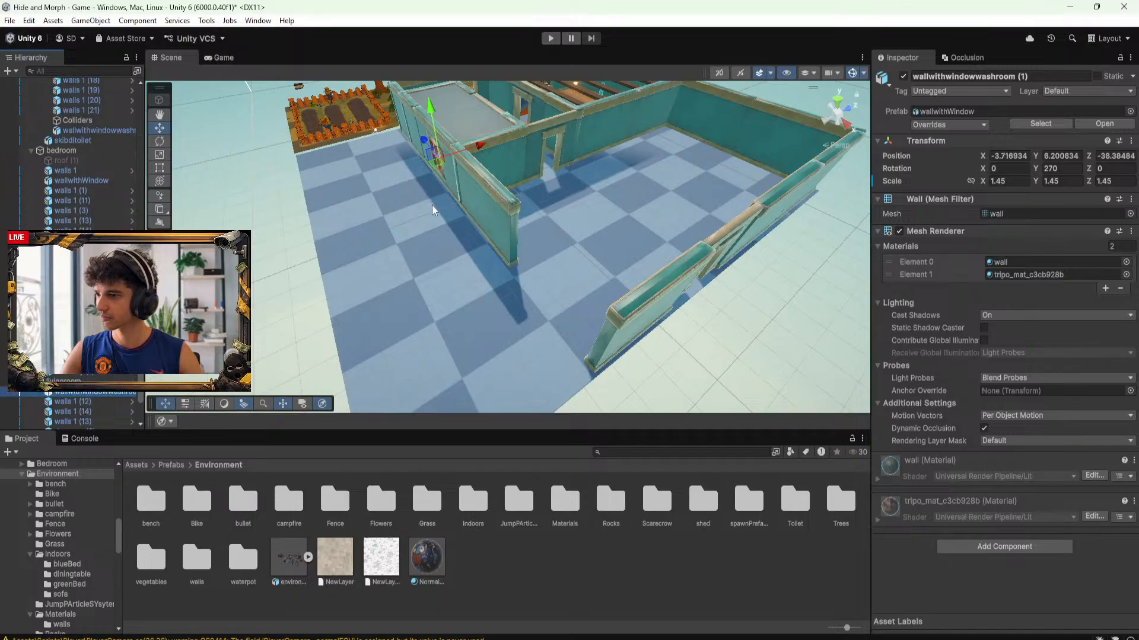
left_click_drag(423, 140, 528, 258)
Duplicate the spot light at the washroom window and move the copy along the outer wall to the living room window
left_click_drag(528, 258, 380, 184, "alt")
scroll(663, 175, "up", 5, "alt")
left_click_drag(530, 208, 556, 226, "alt")
left_click(516, 171)
left_click_drag(517, 171, 704, 274, "alt")
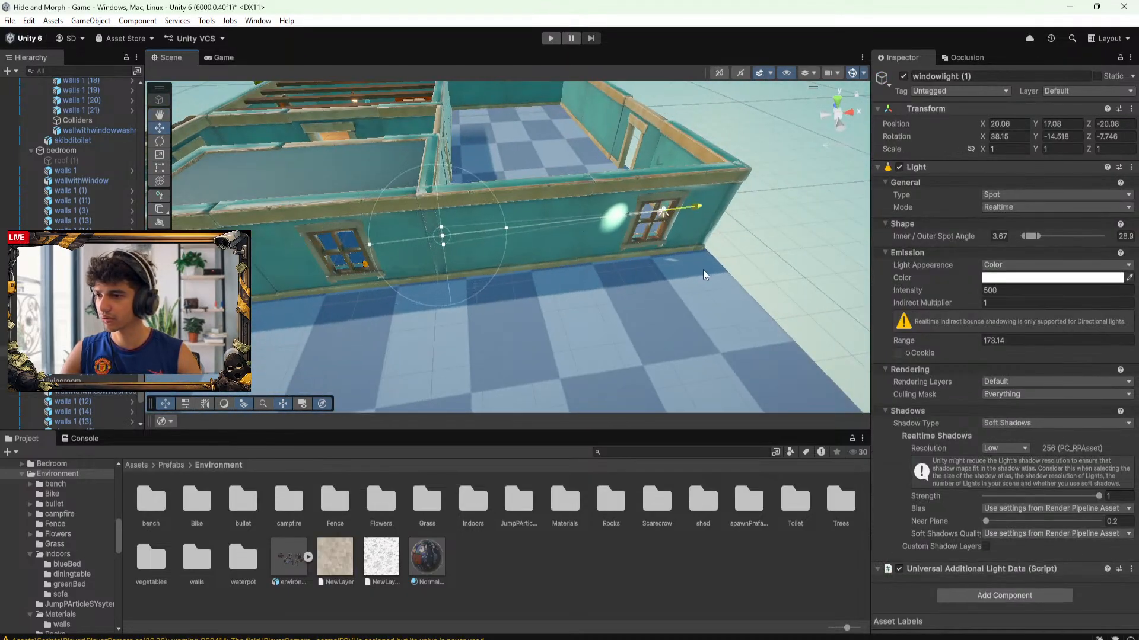
key("ctrl+z")
key("ctrl+d")
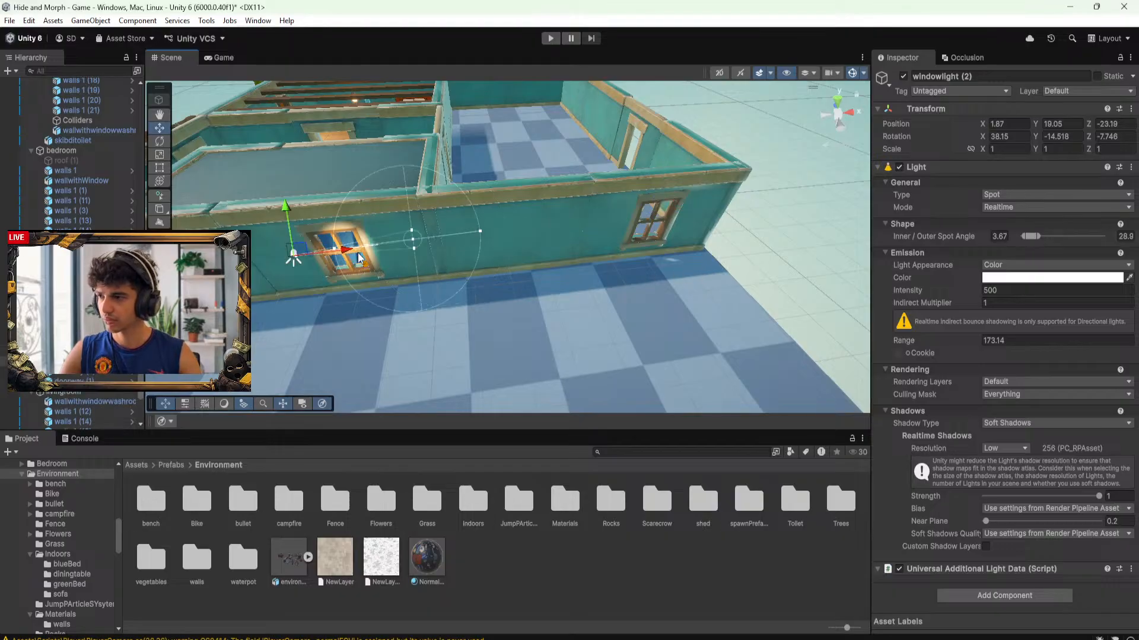
left_click_drag(344, 252, 715, 238)
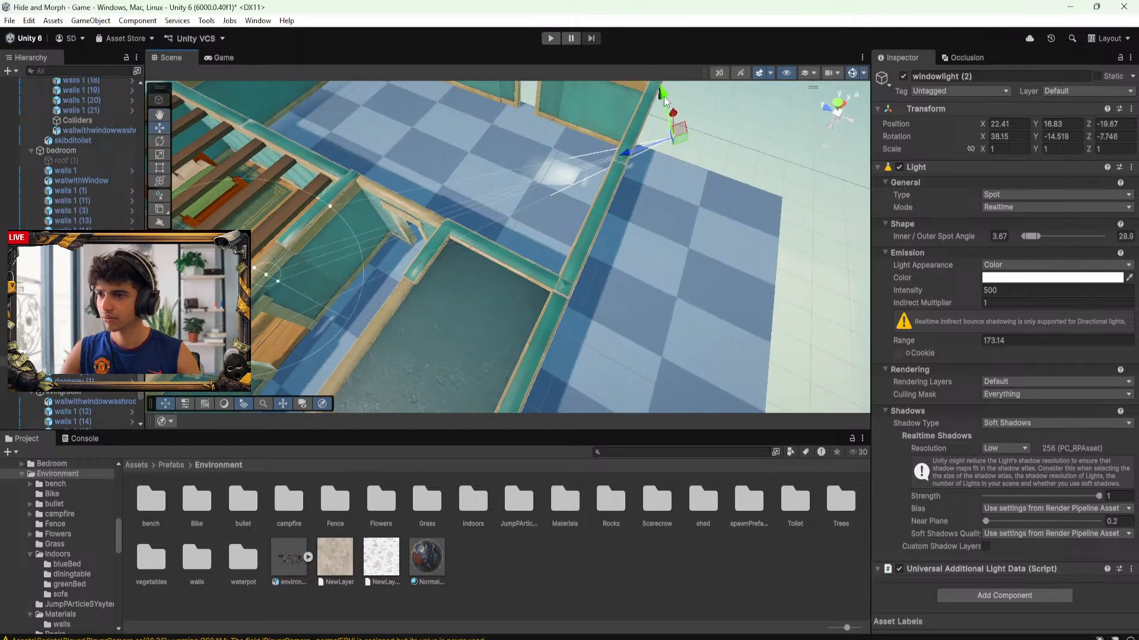
Reposition windowlight (2) outside the living room window at about X 24.03, Y 19.53, Z -24.73, and nest it under livingroom
left_click_drag(664, 96, 671, 127)
left_click_drag(638, 163, 546, 220)
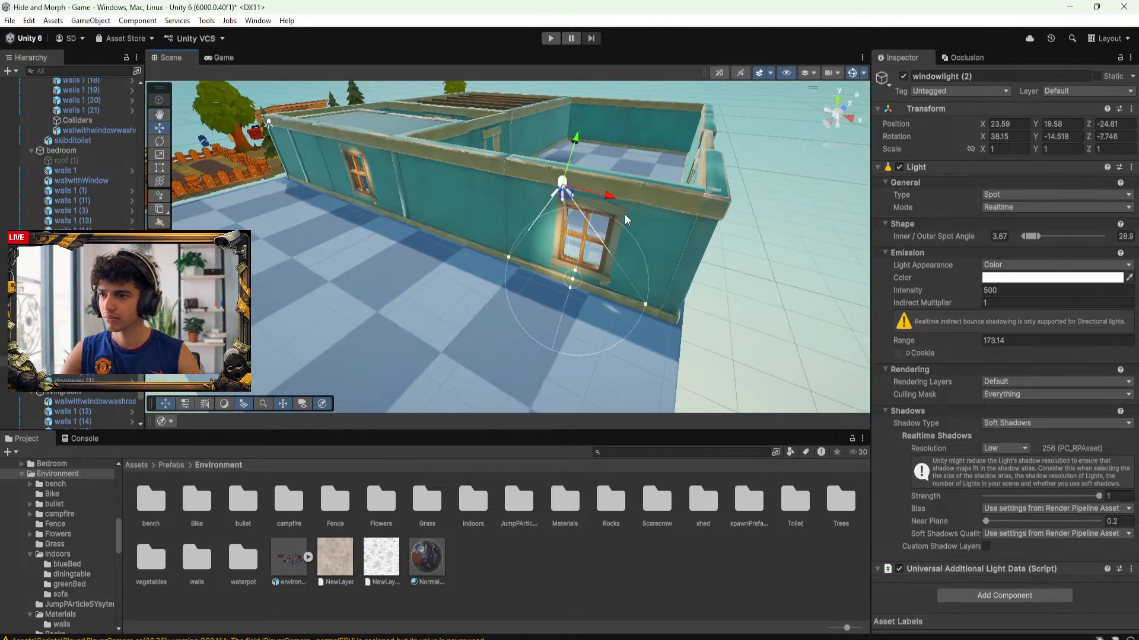
left_click_drag(611, 197, 417, 228)
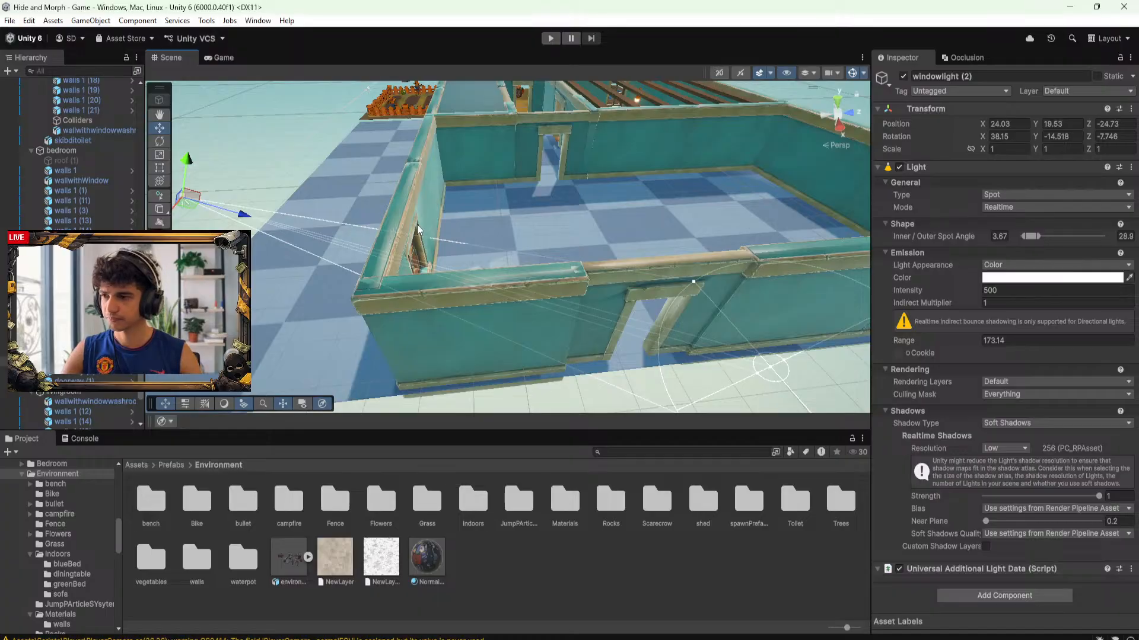
scroll(443, 241, "down", 3)
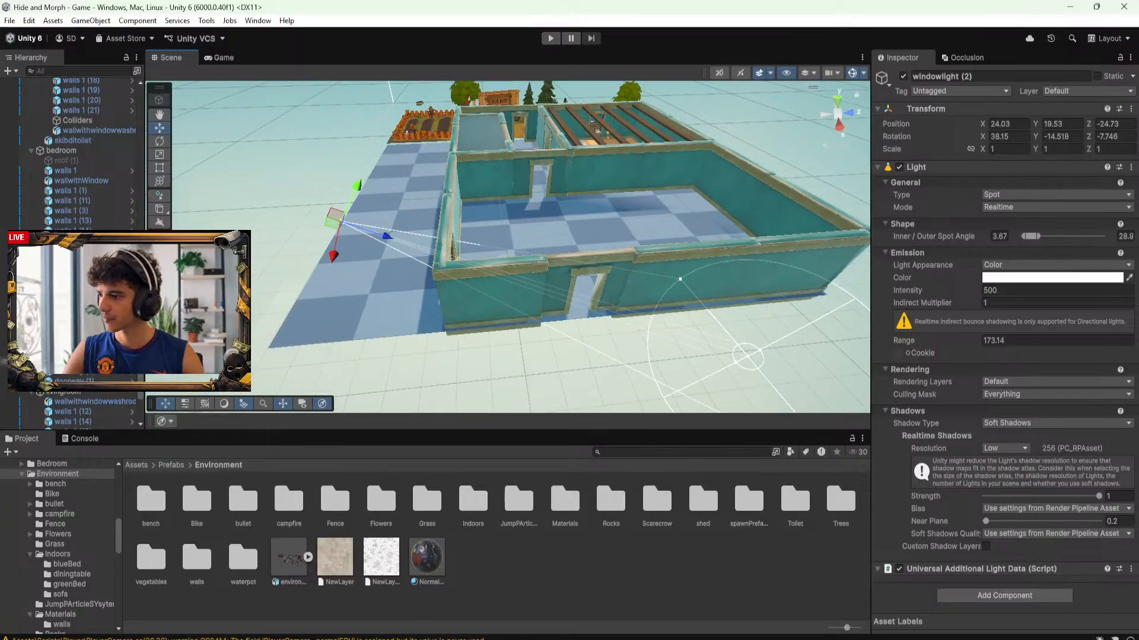
left_click_drag(89, 361, 103, 418)
Group the living room's window wall, plain walls and doorways under a new empty parent named walls
scroll(84, 396, "down", 2)
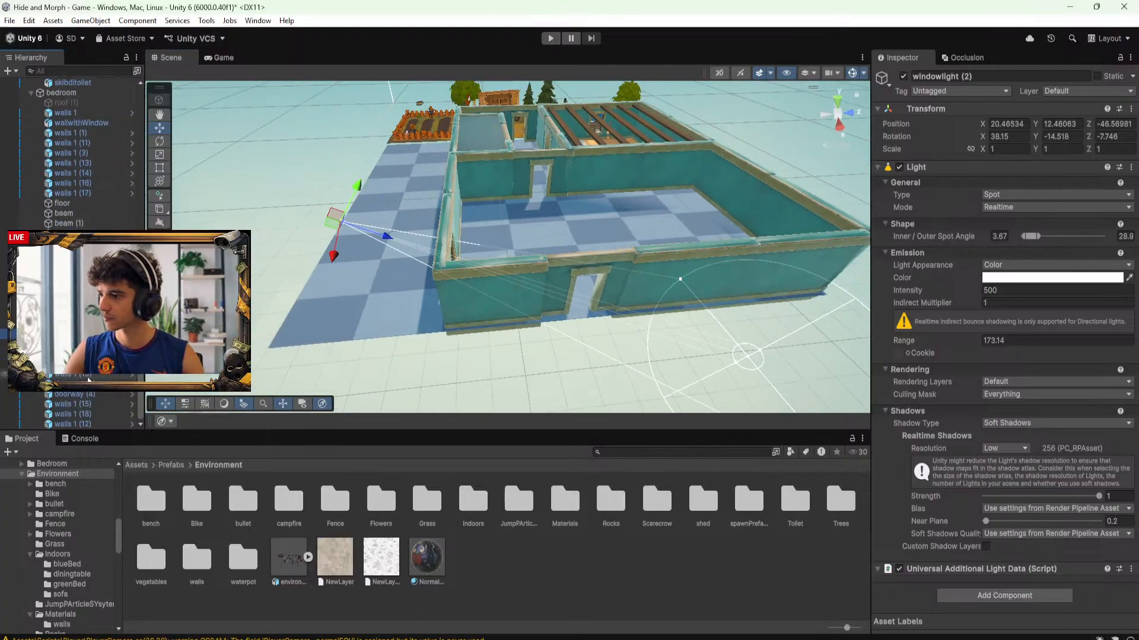
left_click(85, 355)
left_click(97, 374)
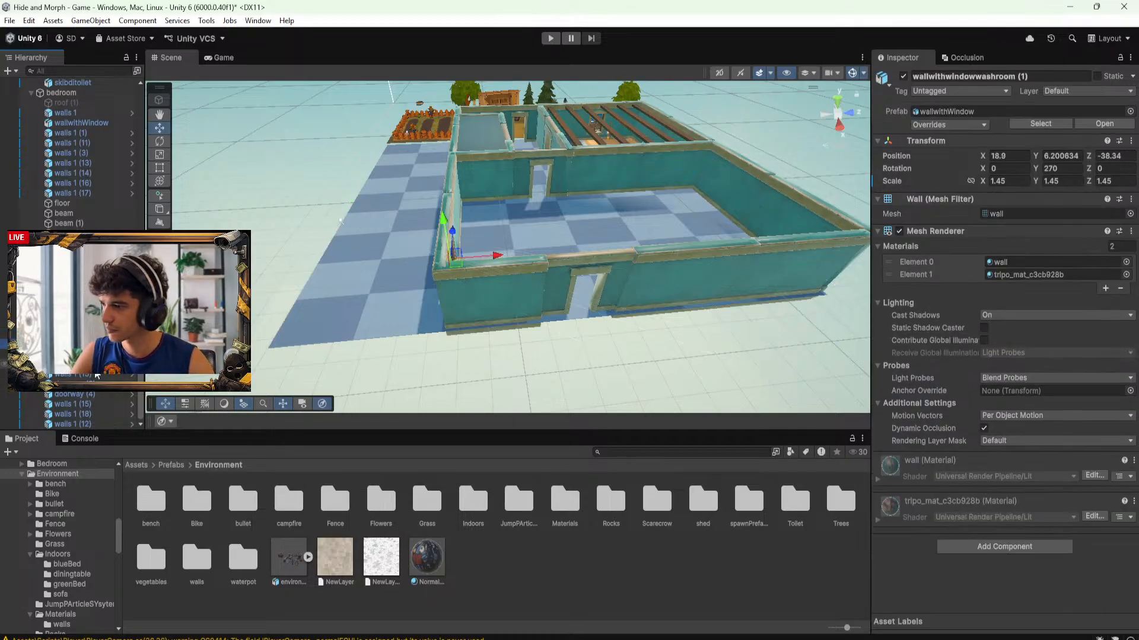
left_click(78, 423, "shift")
right_click(83, 423)
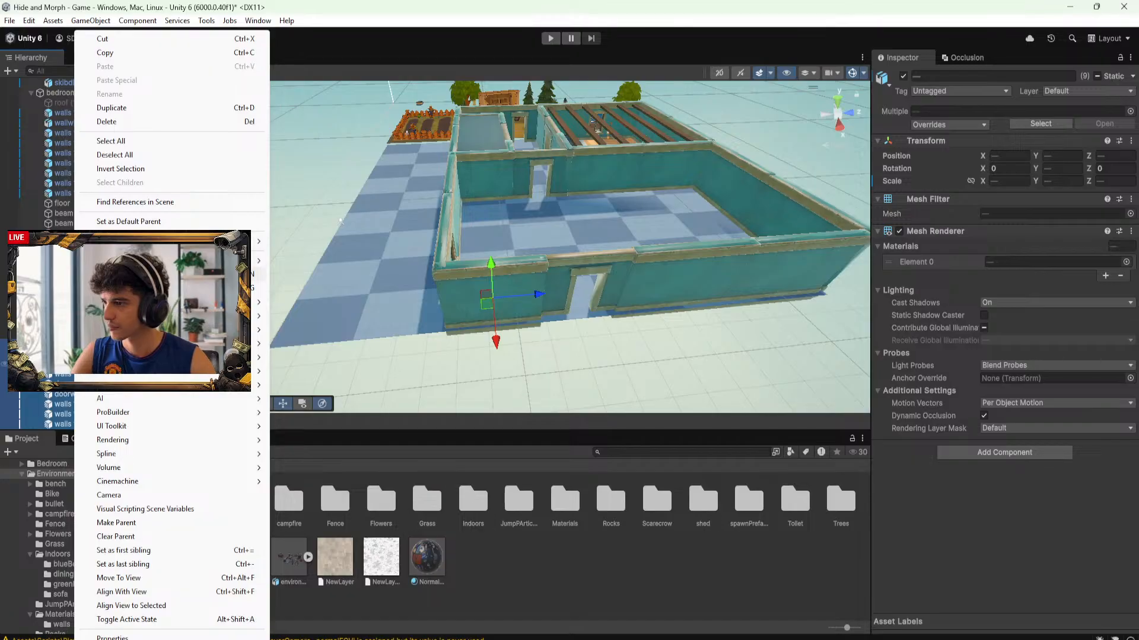
left_click(132, 288)
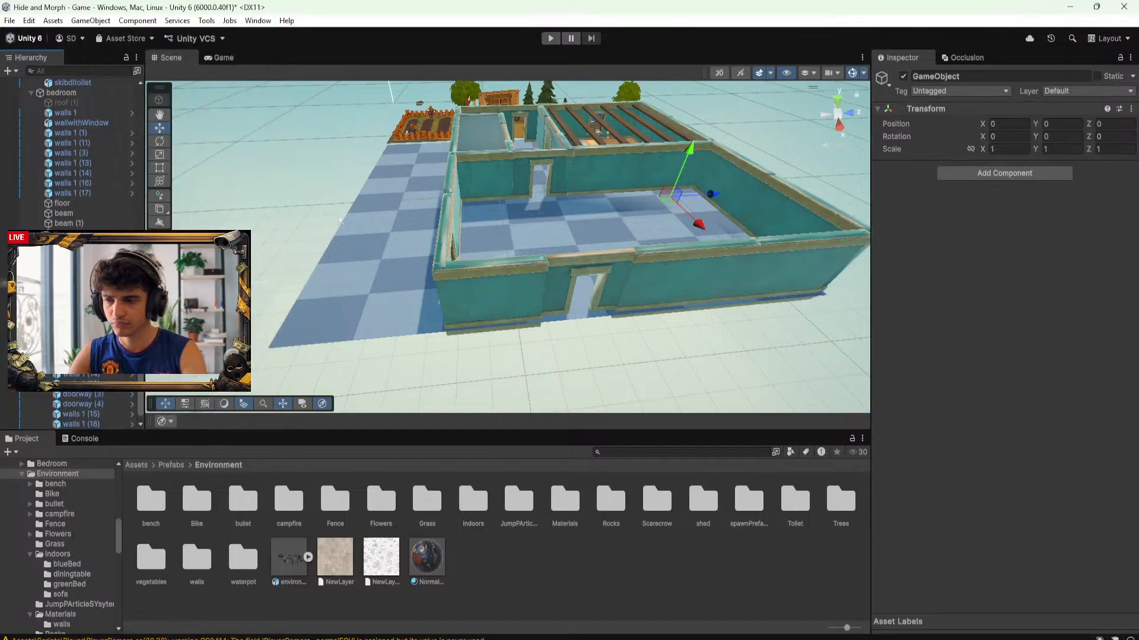
type("walls")
key("Return")
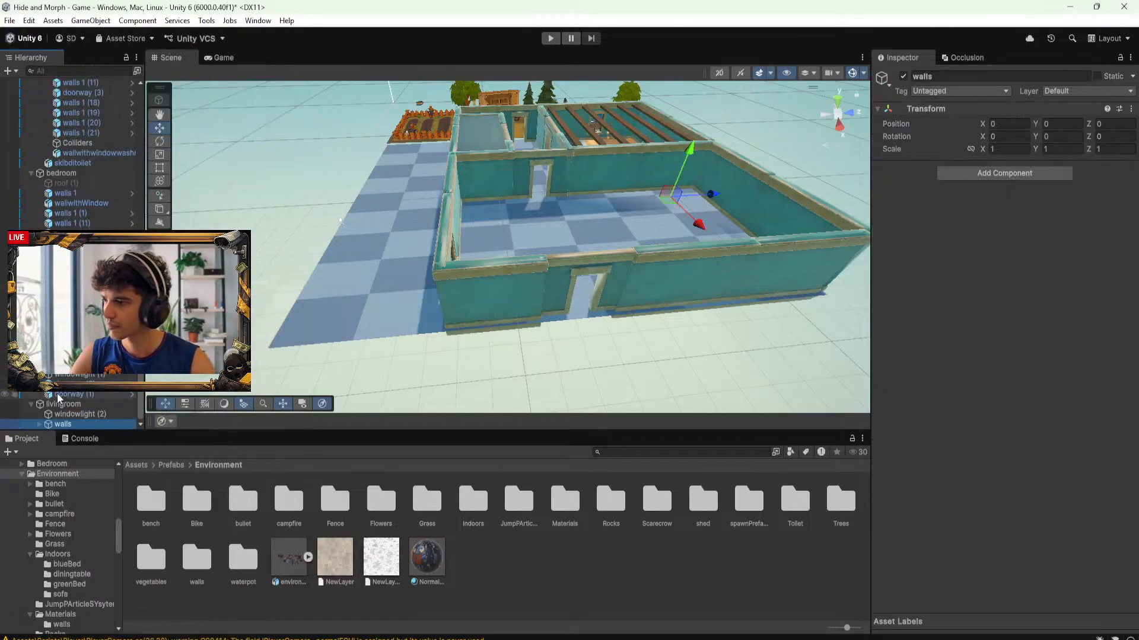
Group the bedroom's wall pieces, including wallwithWindow, under a new empty parent named walls
left_click(31, 172)
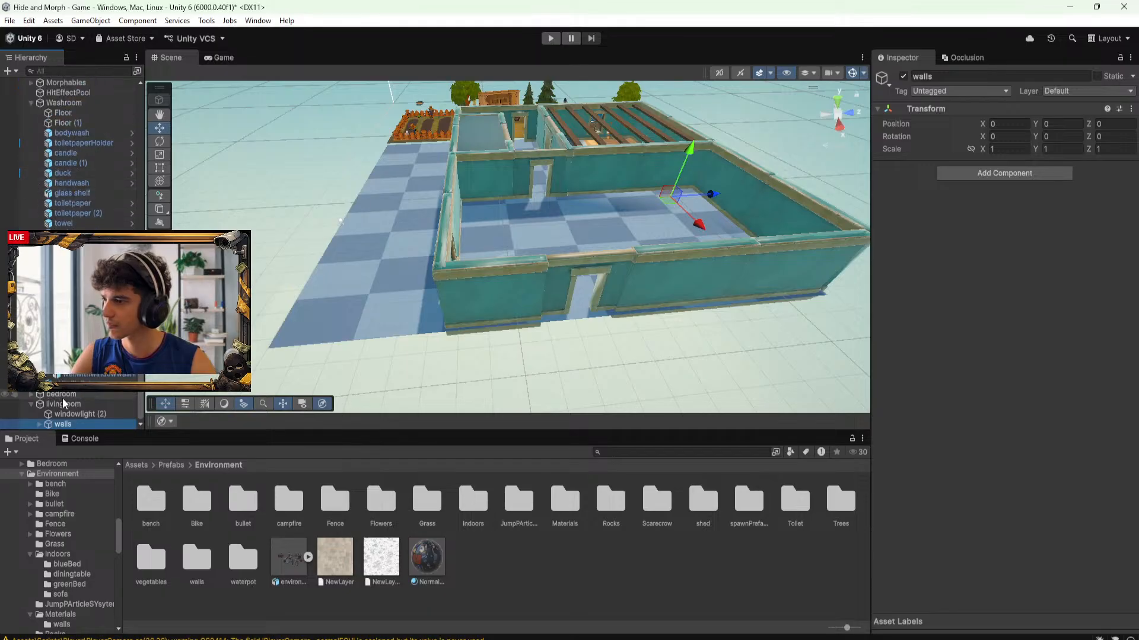
left_click(31, 394)
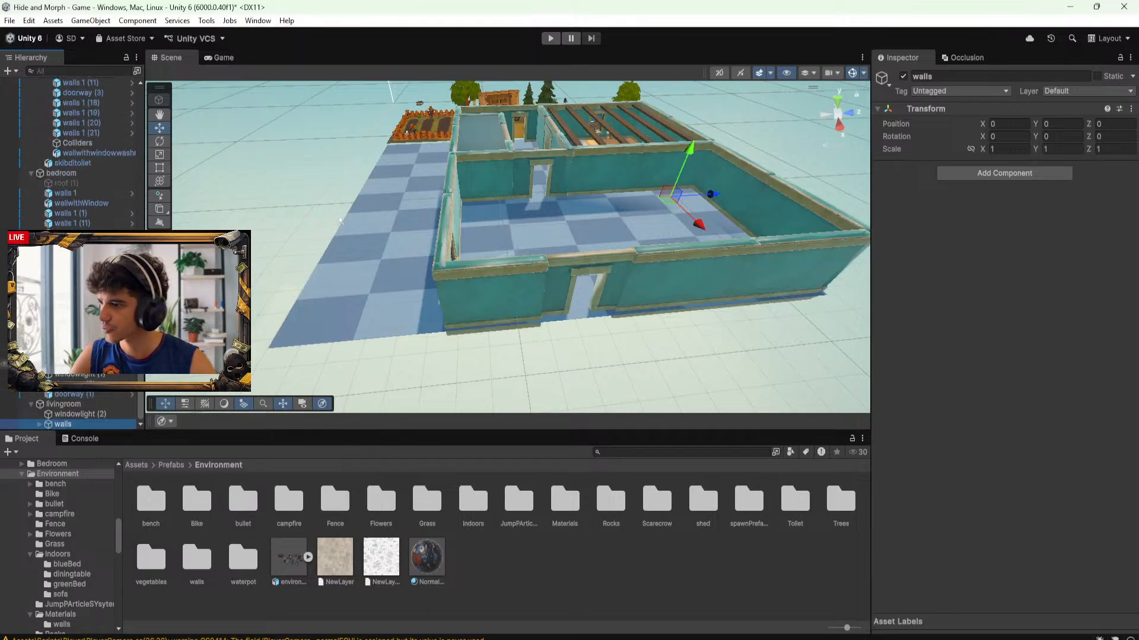
left_click(70, 194)
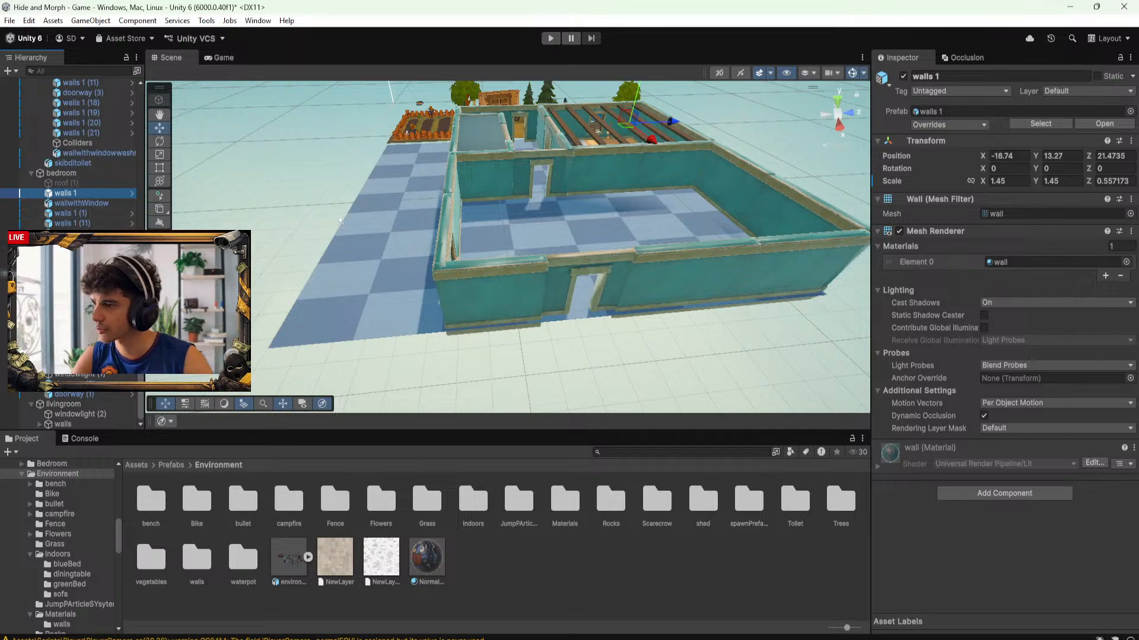
left_click(71, 274, "shift")
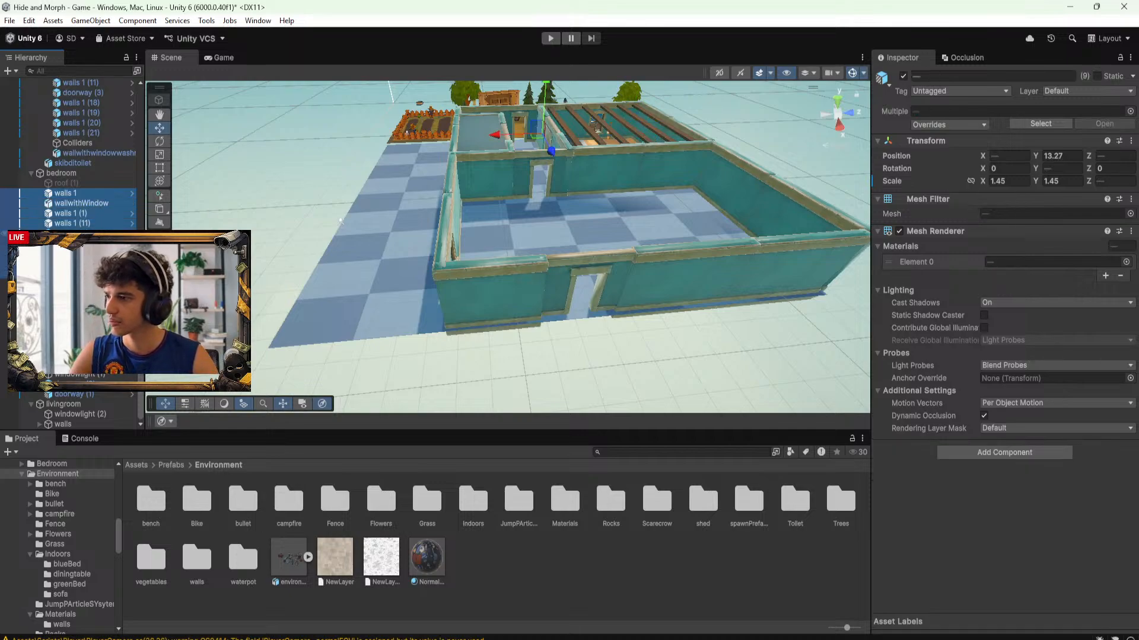
right_click(72, 273)
left_click(113, 287)
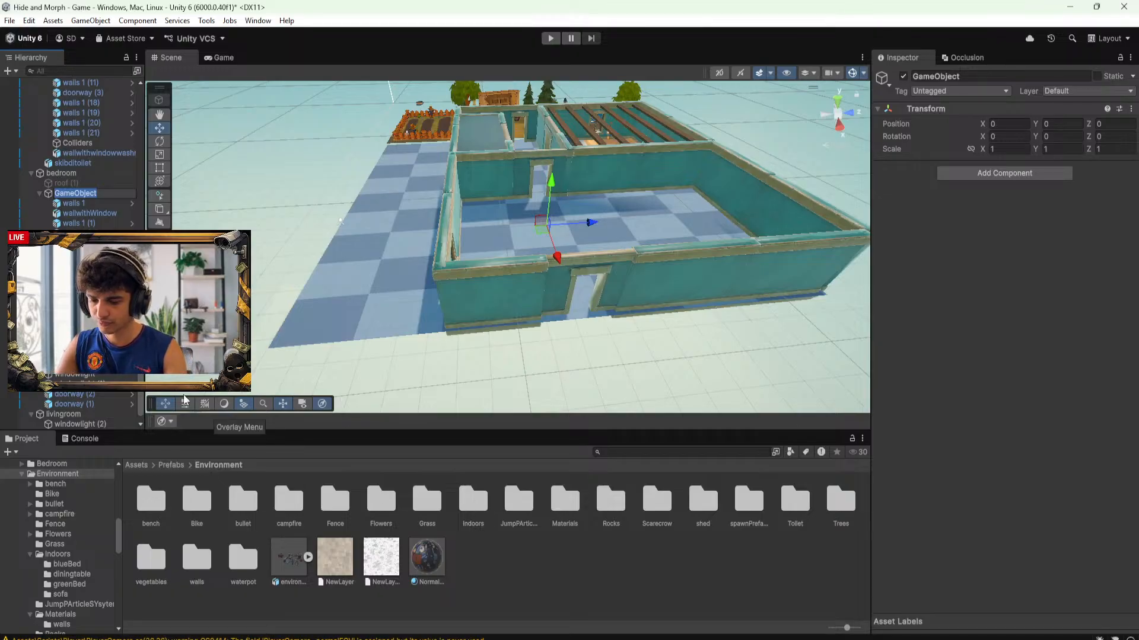
type("s")
key("Return")
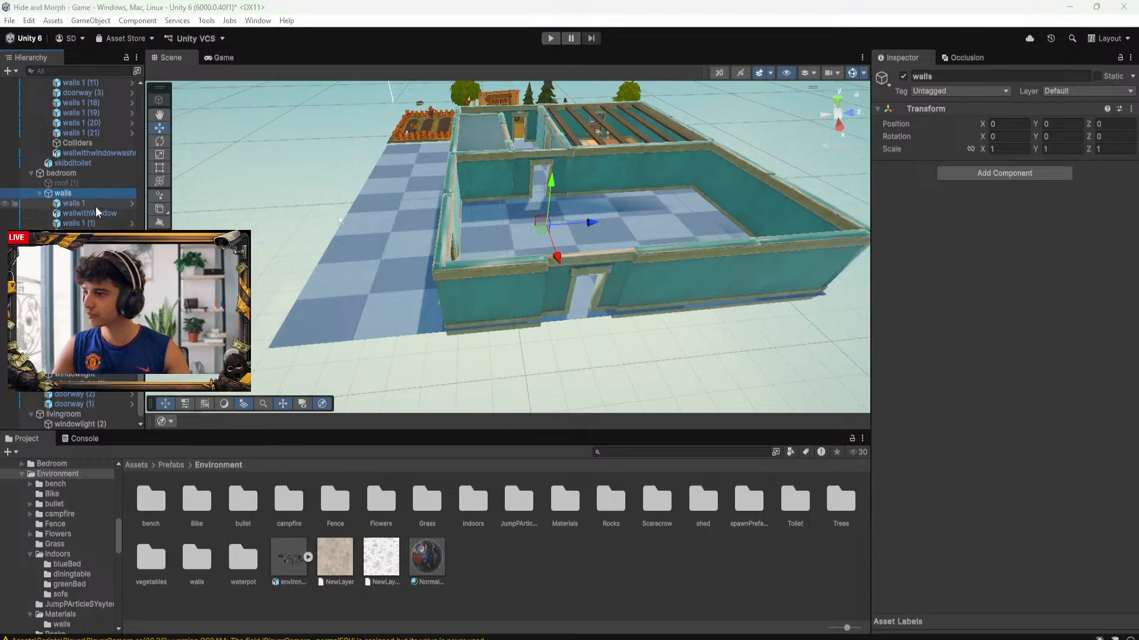
Group the bedroom's six roof beam objects under a new empty parent named beam and collapse that group
scroll(38, 195, "up", 3)
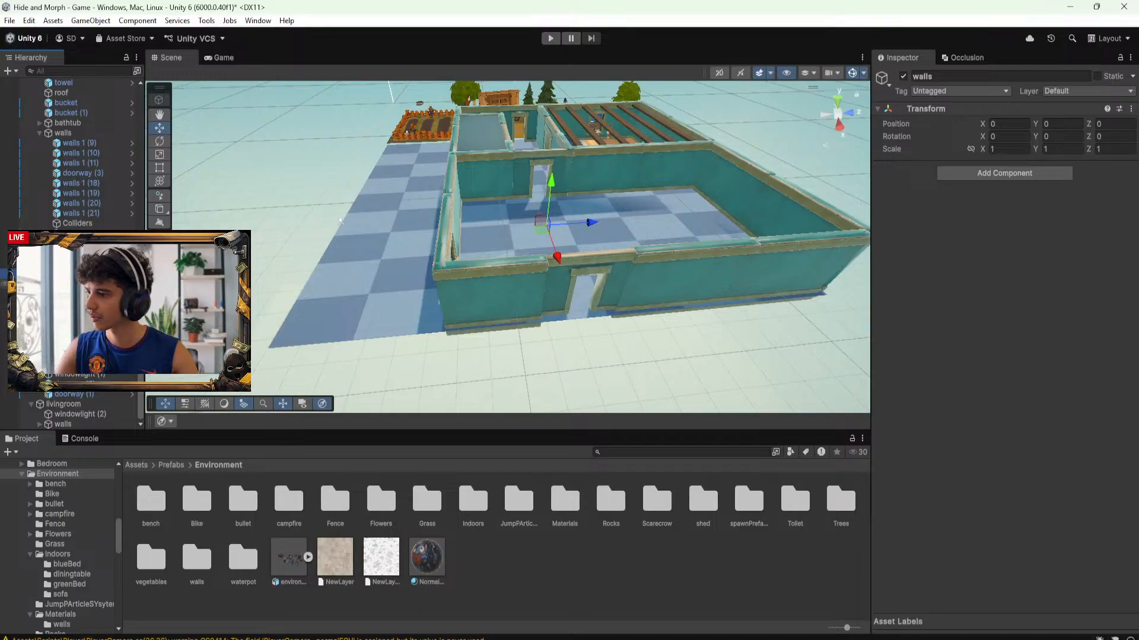
left_click(65, 294)
left_click(68, 344, "shift")
right_click(71, 294)
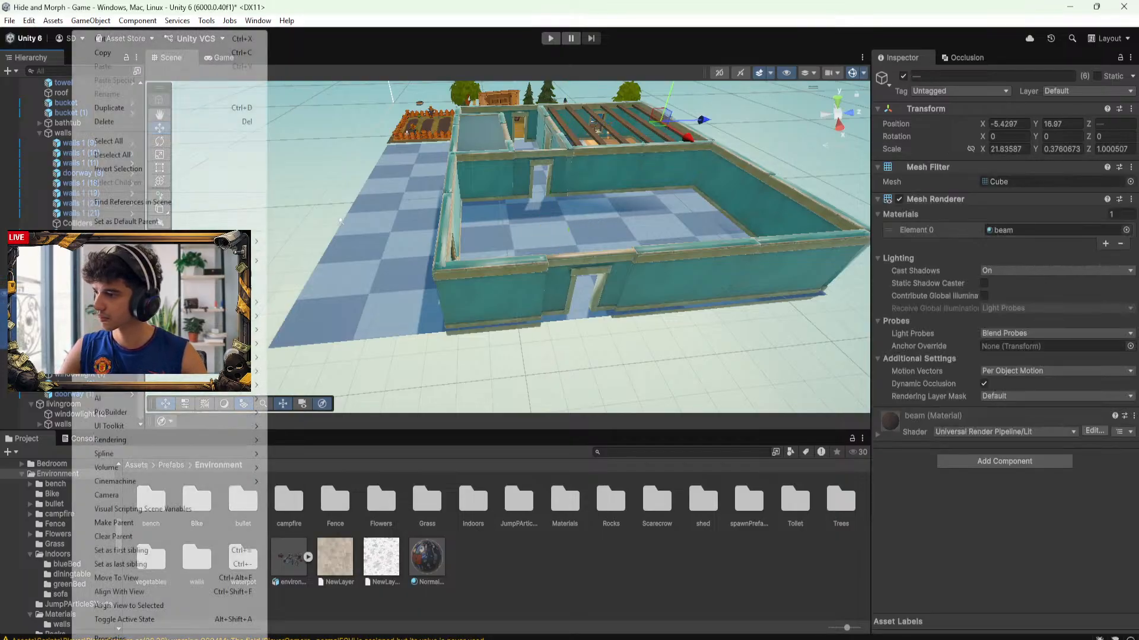
left_click(122, 289)
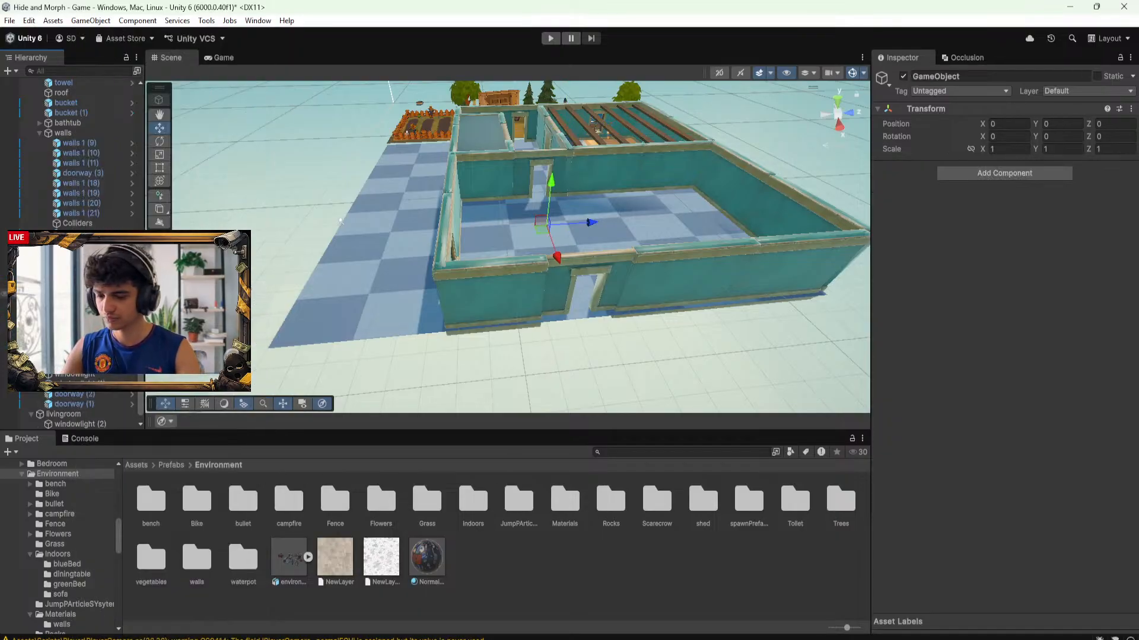
type("beam")
key("Return")
left_click(40, 294)
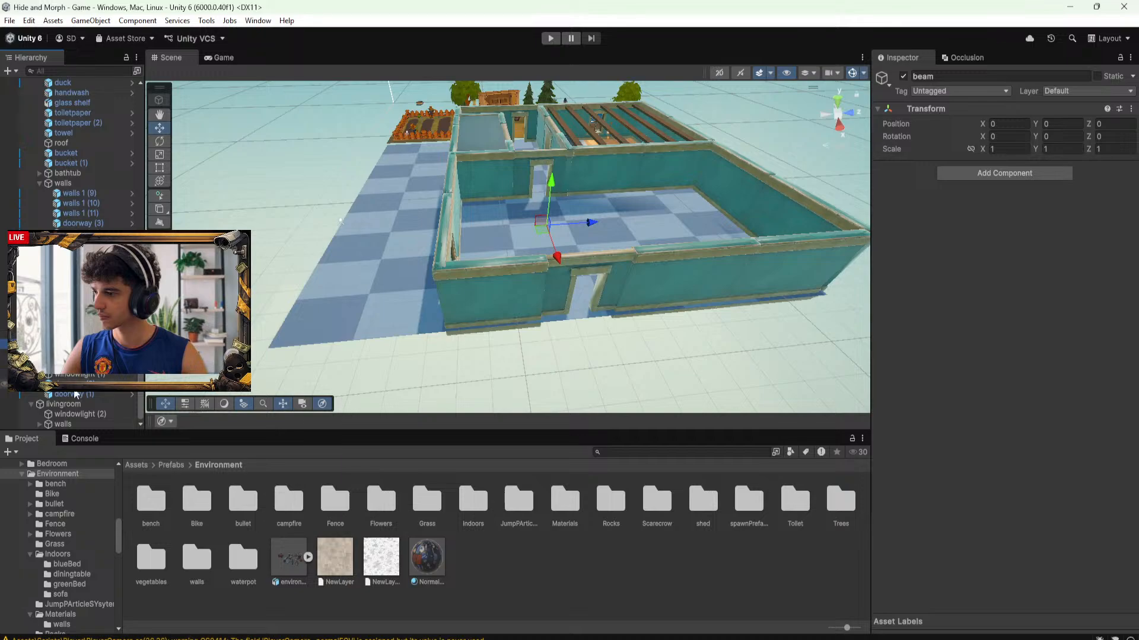
Check the two window lights under bedroom to see which window each one lights
left_click(83, 376)
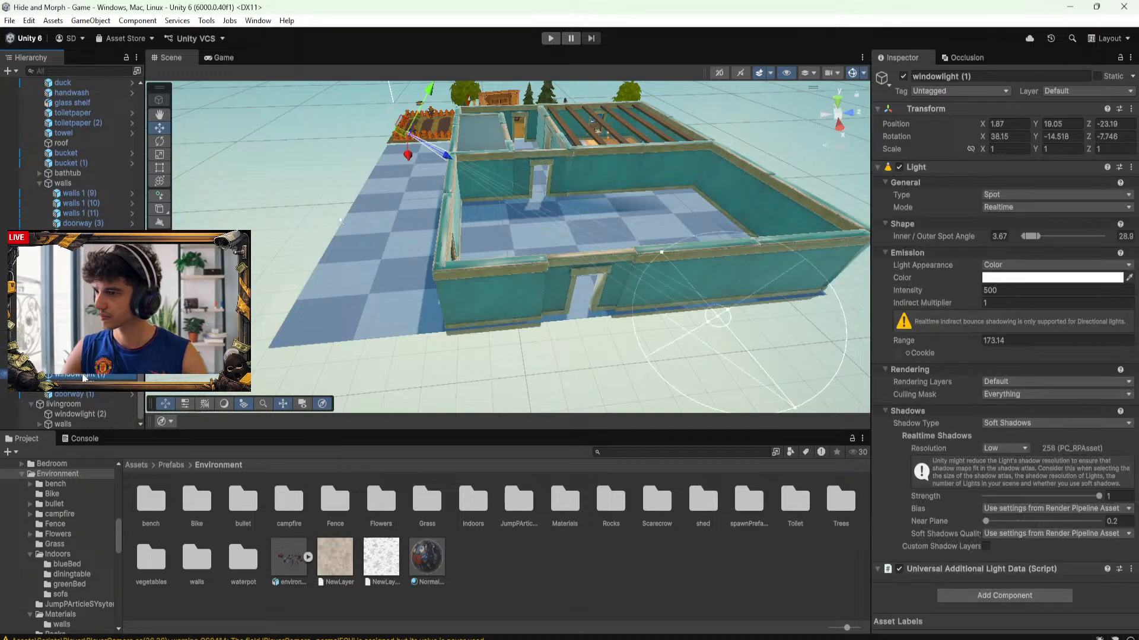
left_click(83, 365, "ctrl")
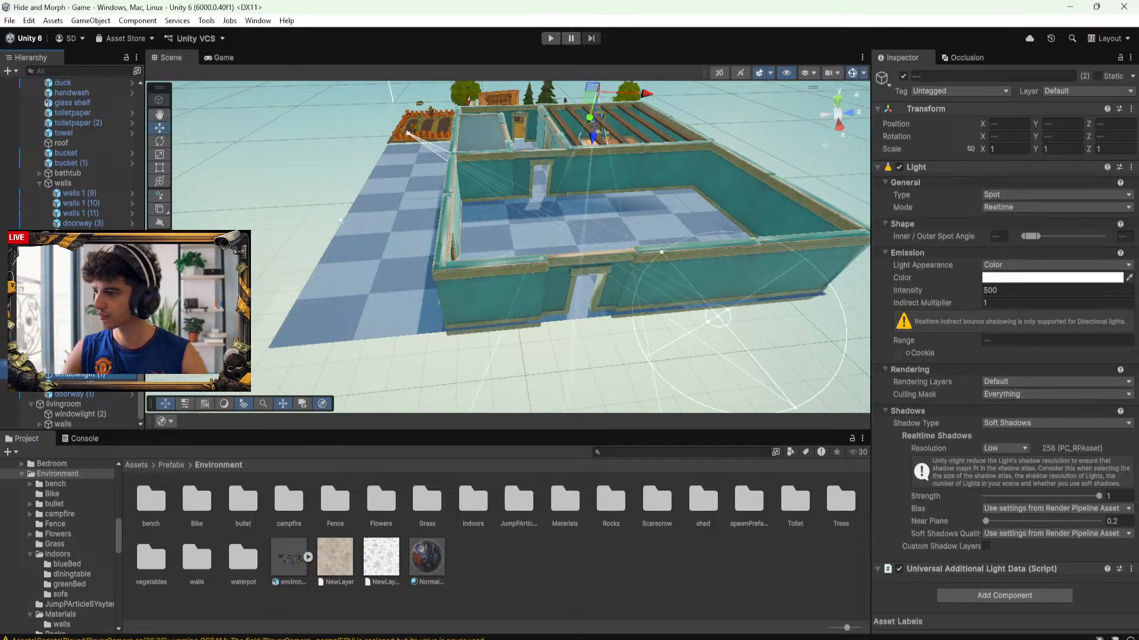
left_click_drag(309, 255, 536, 296, "alt")
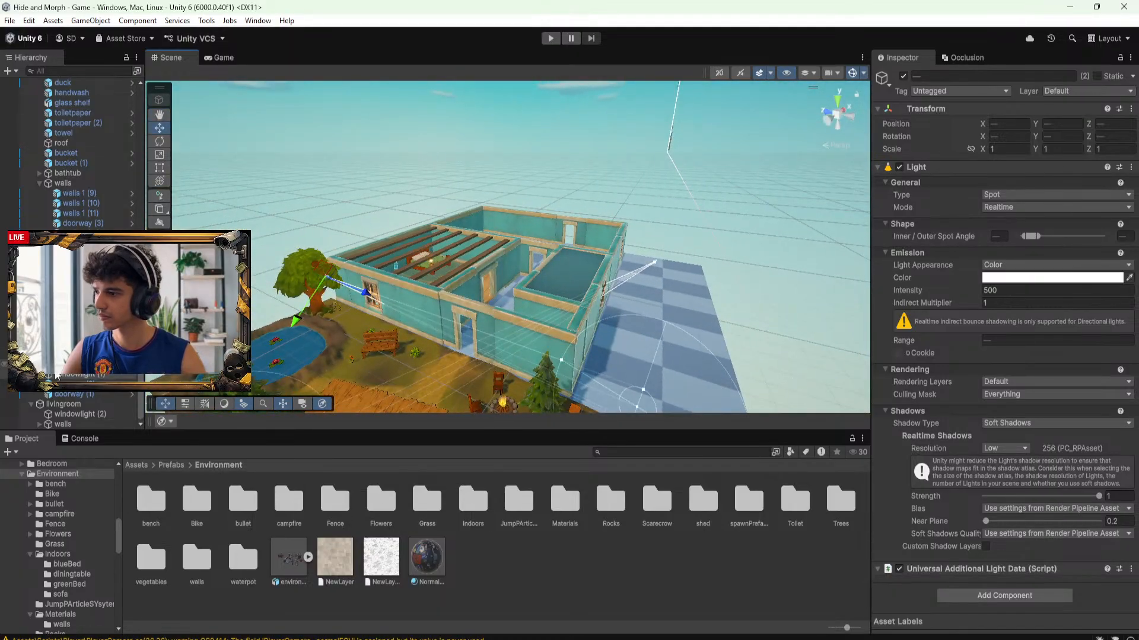
left_click(79, 376)
left_click(80, 382)
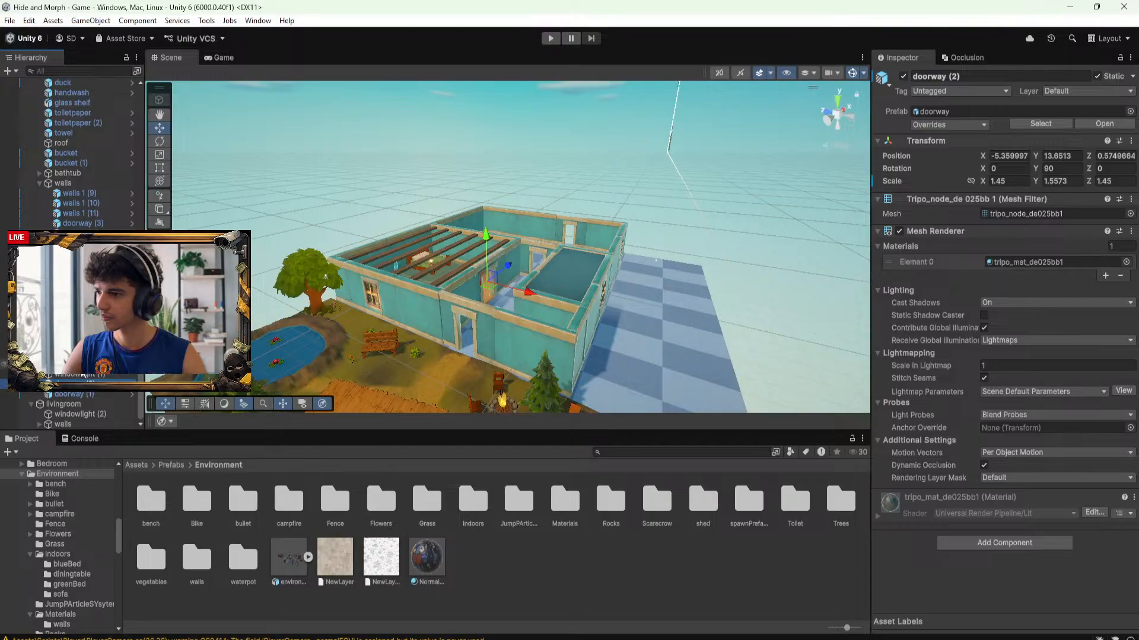
left_click(84, 375)
left_click_drag(332, 362, 455, 341, "alt")
Reposition windowlight (1) outside the washroom window at about X 1.94, Y 20.51, Z -25.01
left_click(111, 377)
key("e")
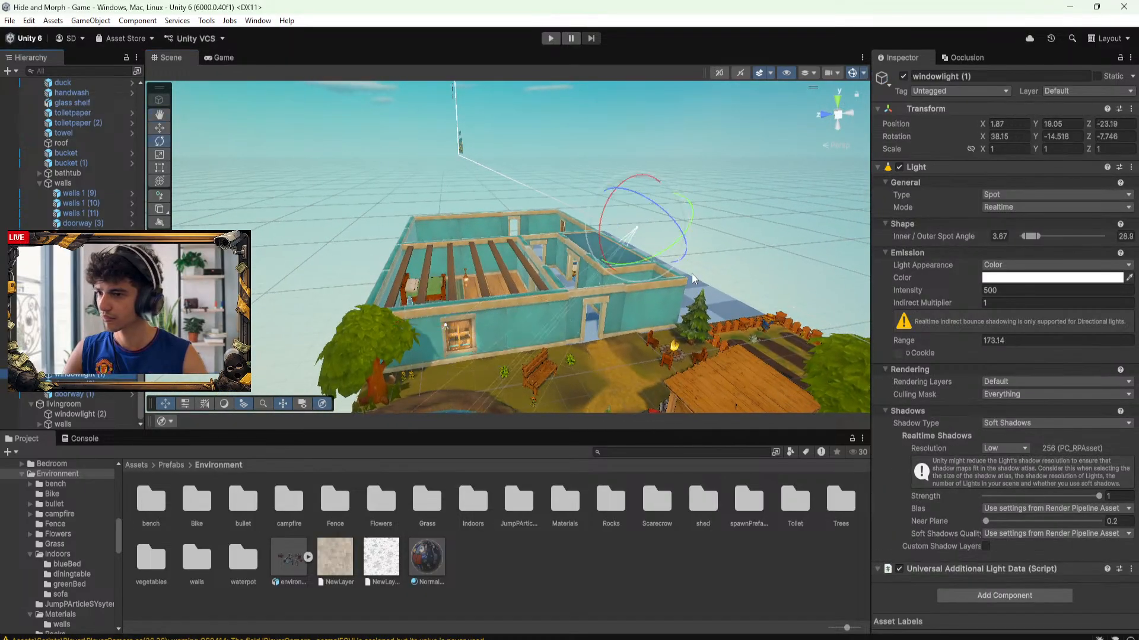
key("f")
key("w")
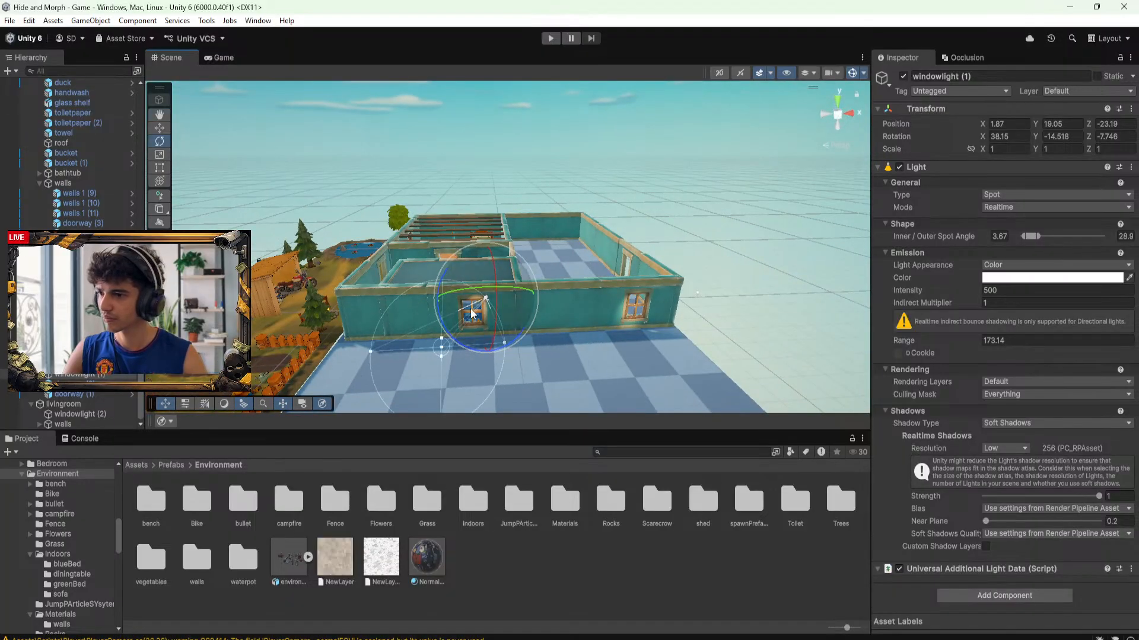
left_click_drag(504, 297, 502, 298)
left_click_drag(501, 298, 523, 348, "alt")
left_click_drag(523, 348, 507, 285, "alt")
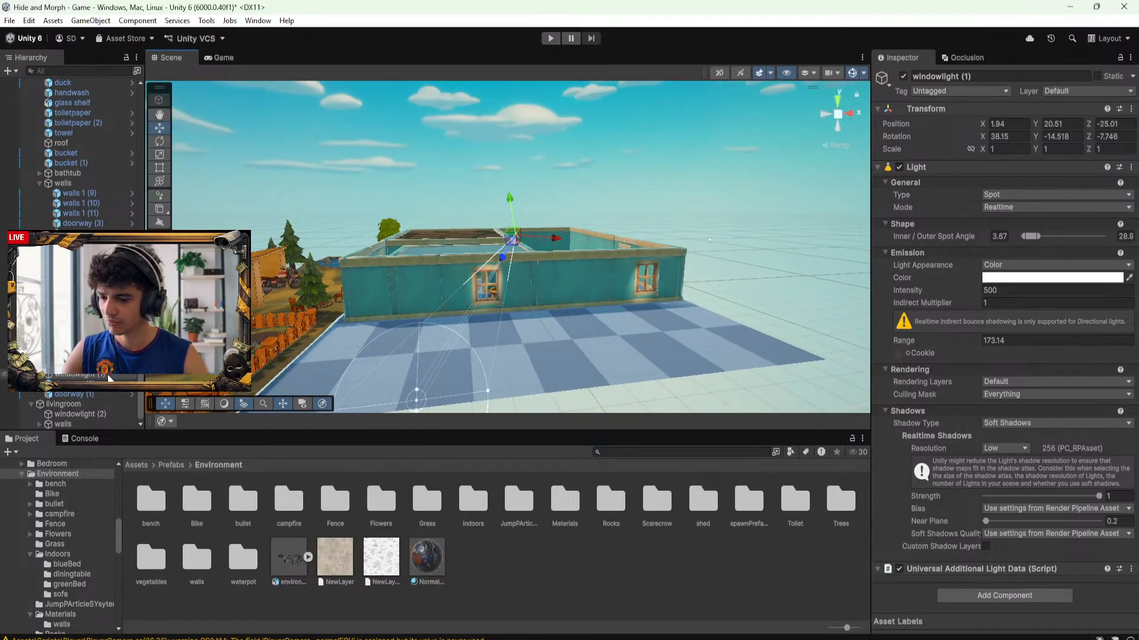
Move windowlight (1) out of the bedroom group into the Washroom group, leaving no duplicate of the light
key("ctrl+d")
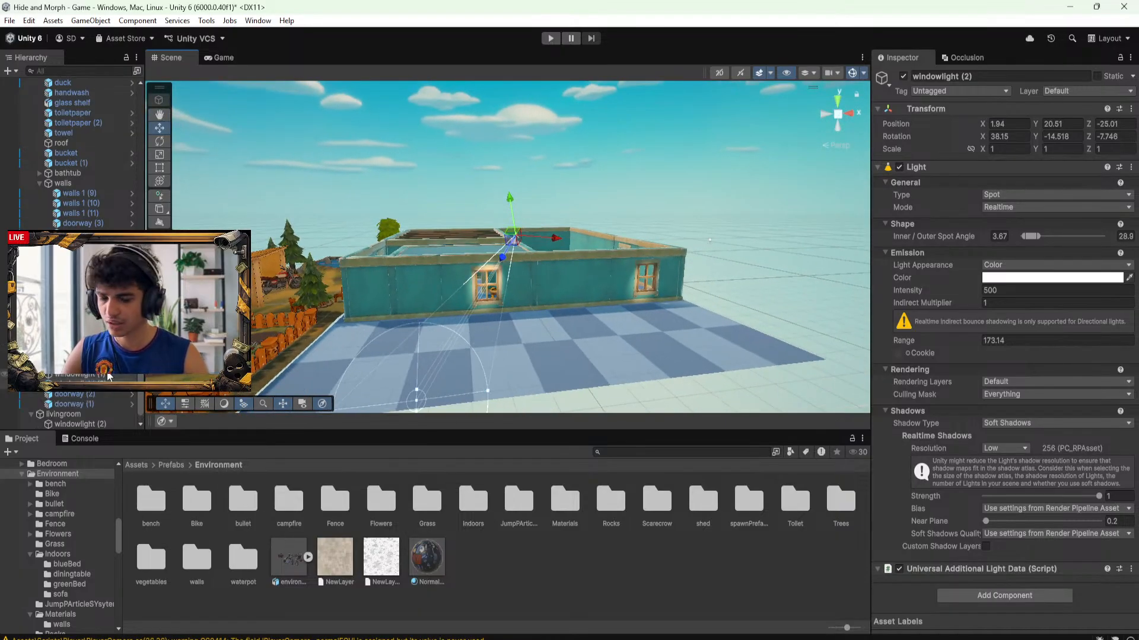
key("Delete")
left_click(89, 376)
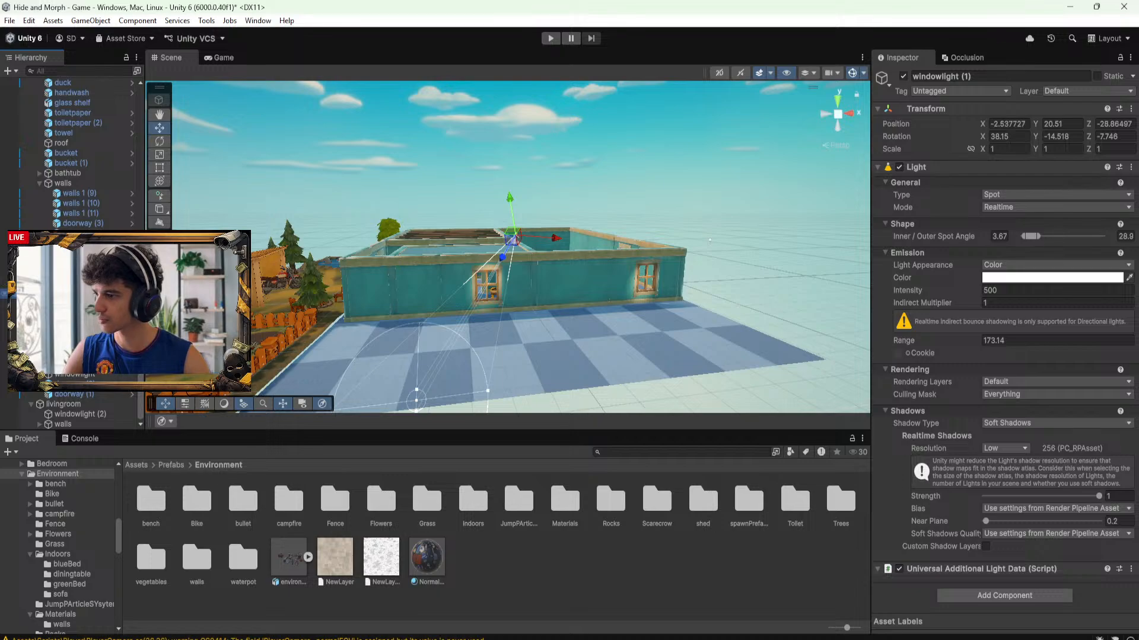
Collapse the expanded object groups, including Light & Managerss, and save the Game scene
scroll(38, 185, "up", 10)
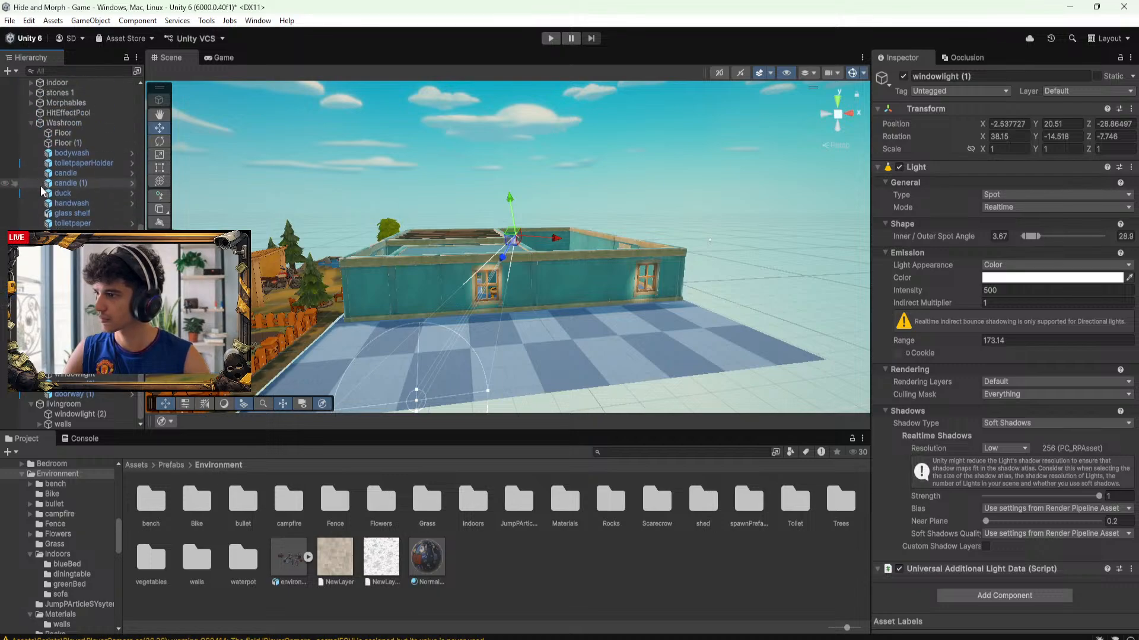
scroll(38, 193, "up", 4)
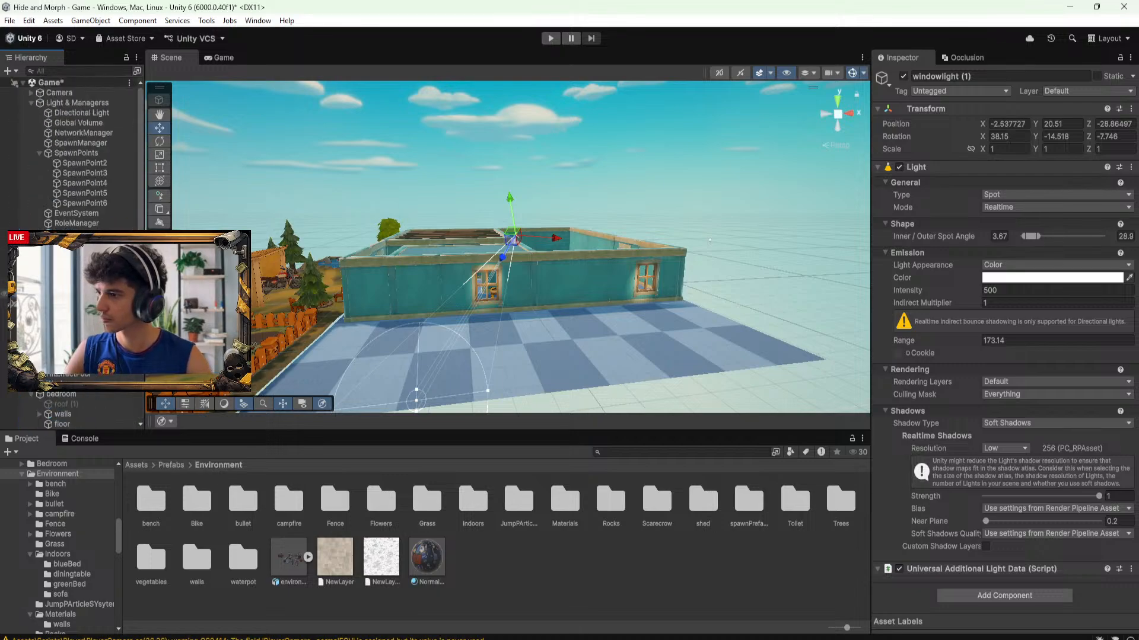
left_click(30, 102)
left_click(80, 401)
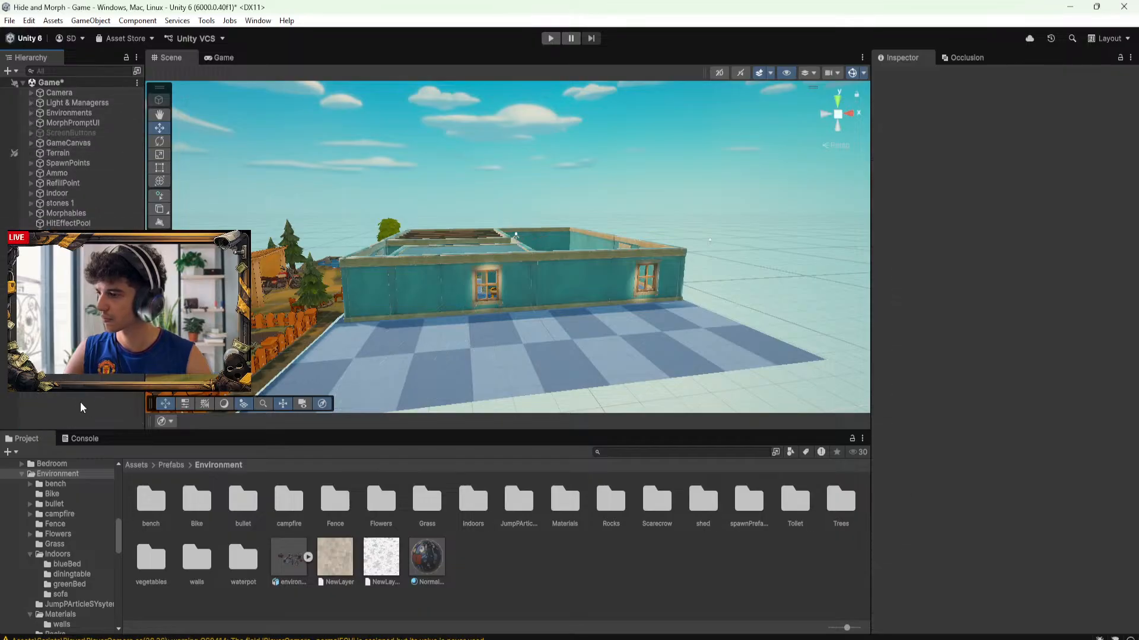
key("ctrl+s")
Examine the empty living room from above and along its outer wall, and switch to OBS
left_click_drag(571, 254, 575, 283, "alt")
middle_click_drag(575, 284, 379, 307)
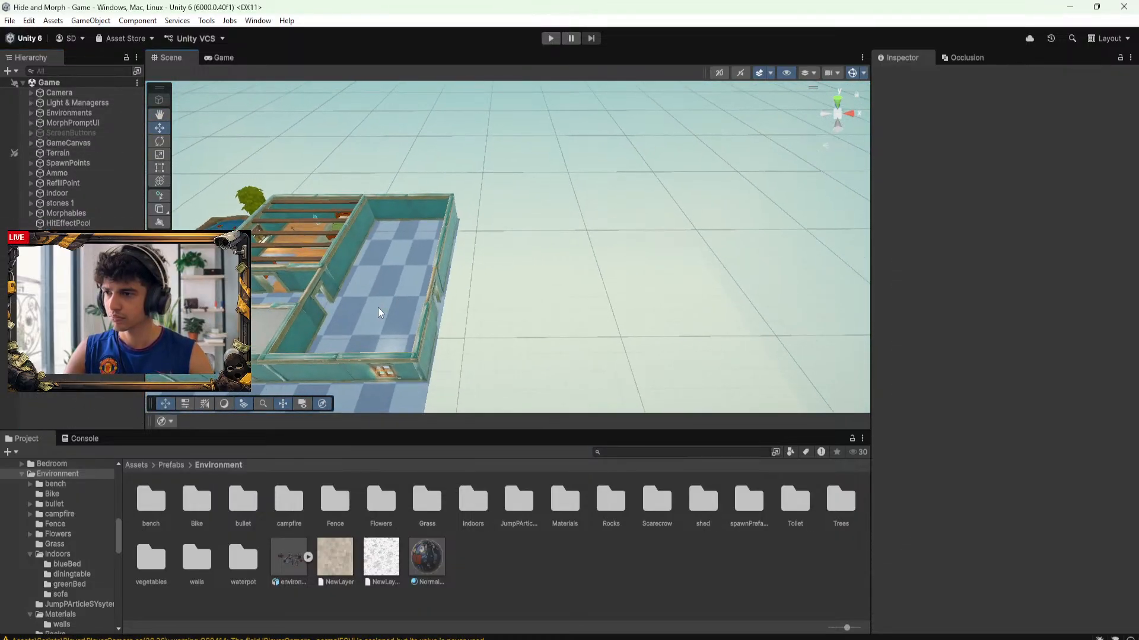
scroll(404, 330, "up", 5)
left_click_drag(404, 349, 639, 267, "alt")
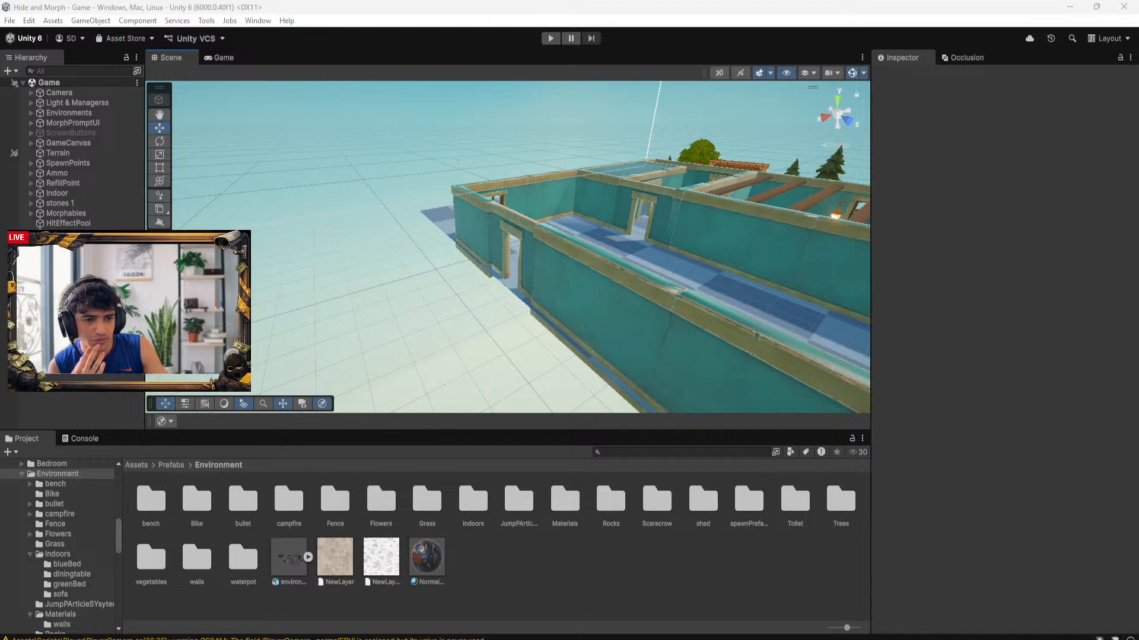
key("alt+Tab")
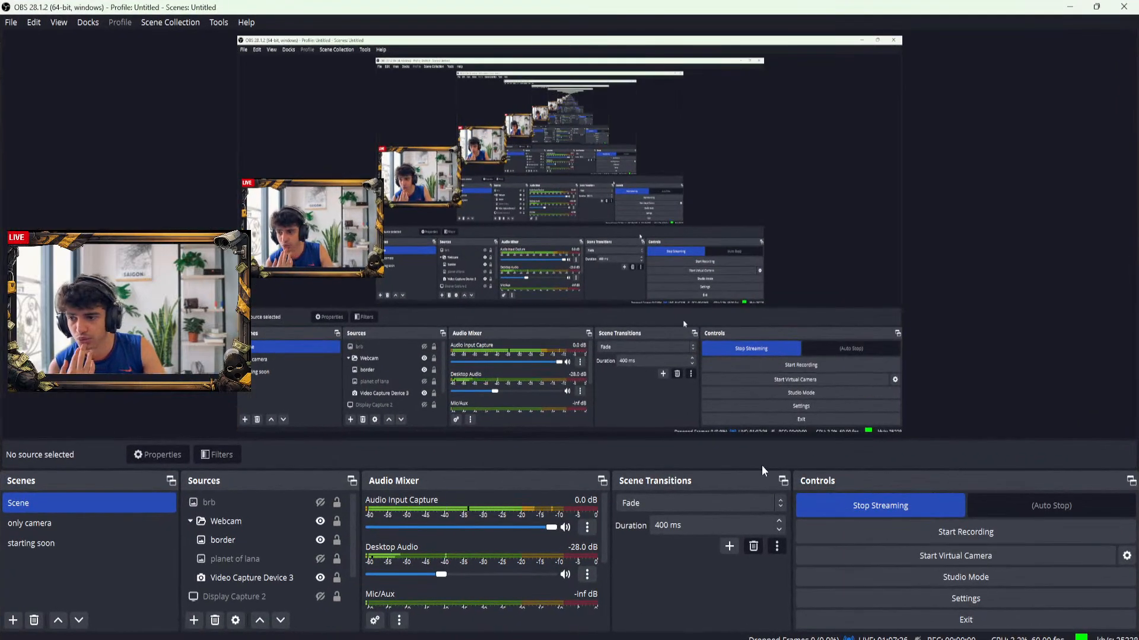